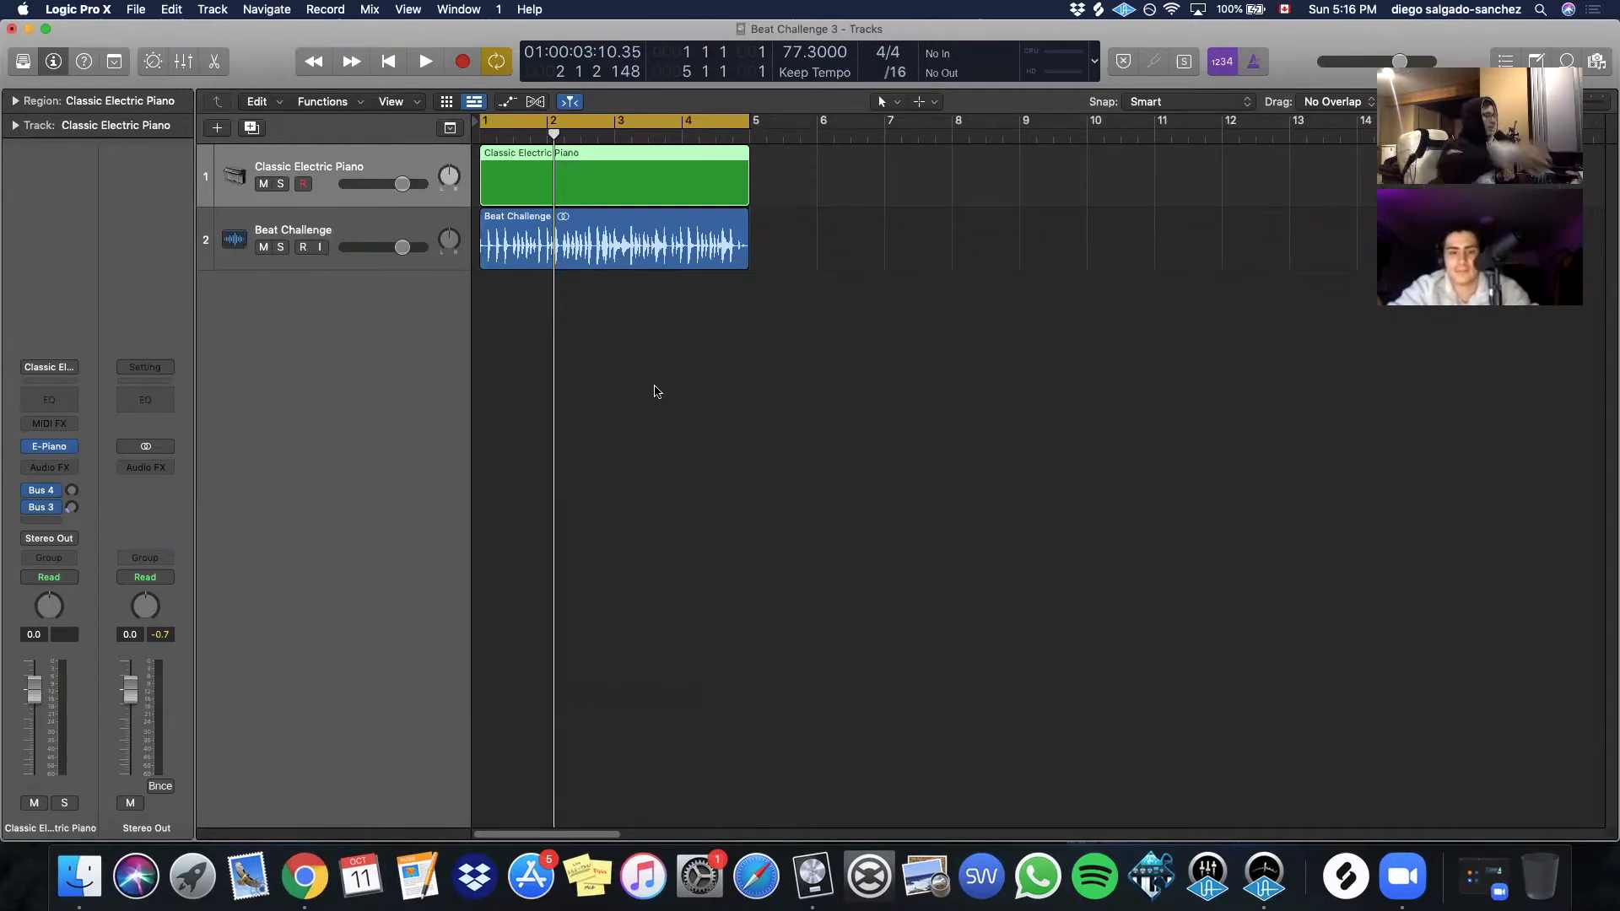
Play back the loop, stop it, and move the Classic Electric Piano track below the Beat Challenge track
key(space)
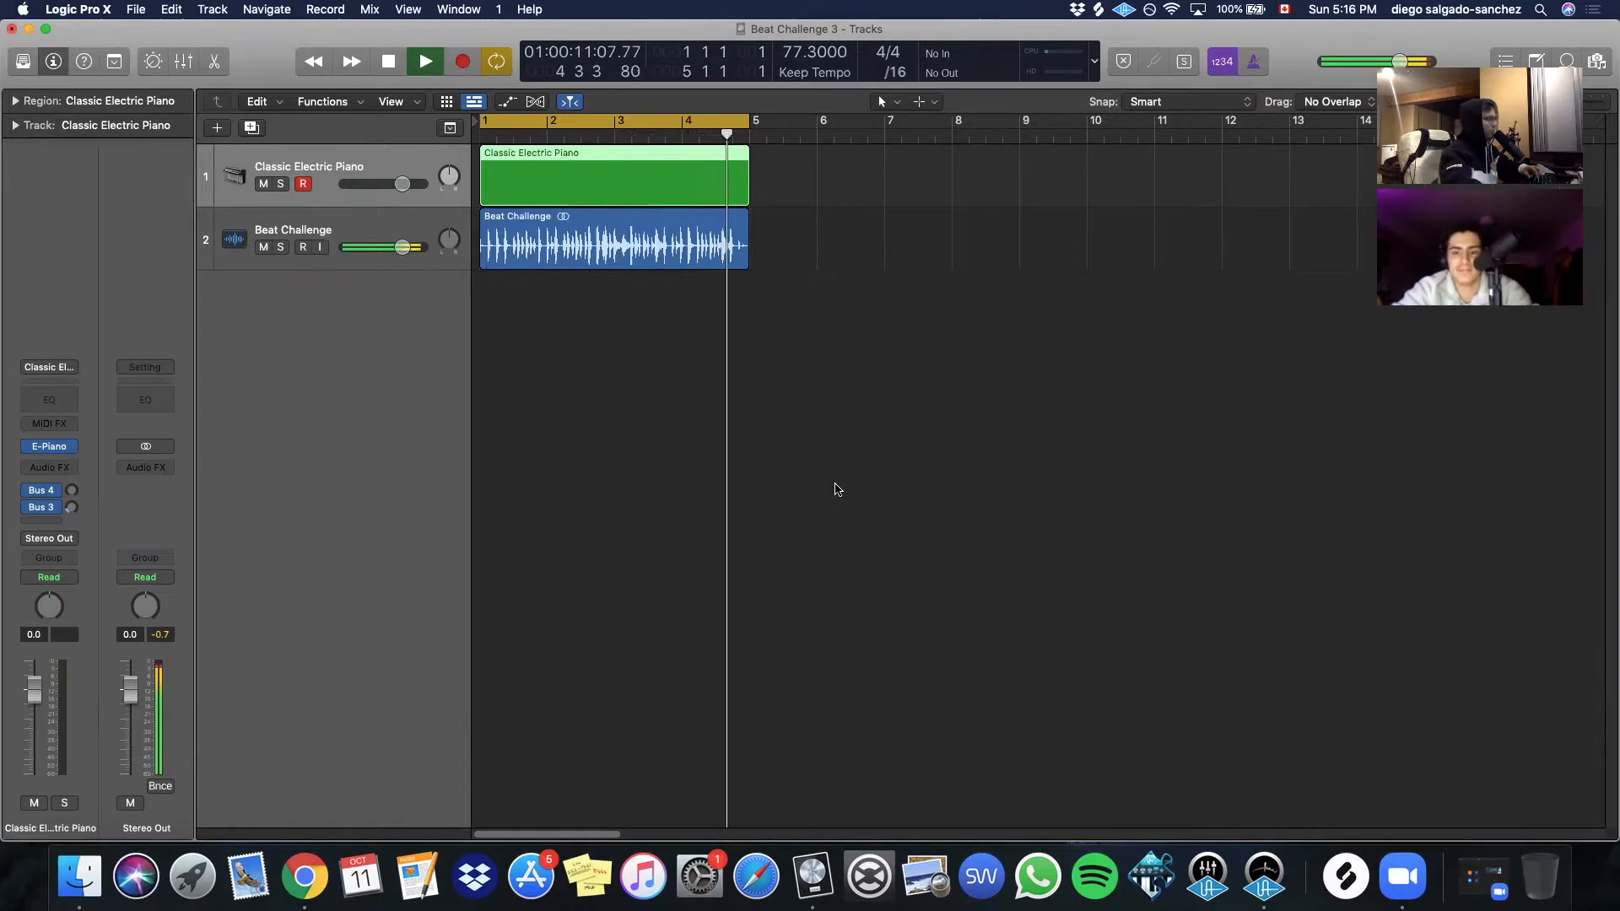
key(space)
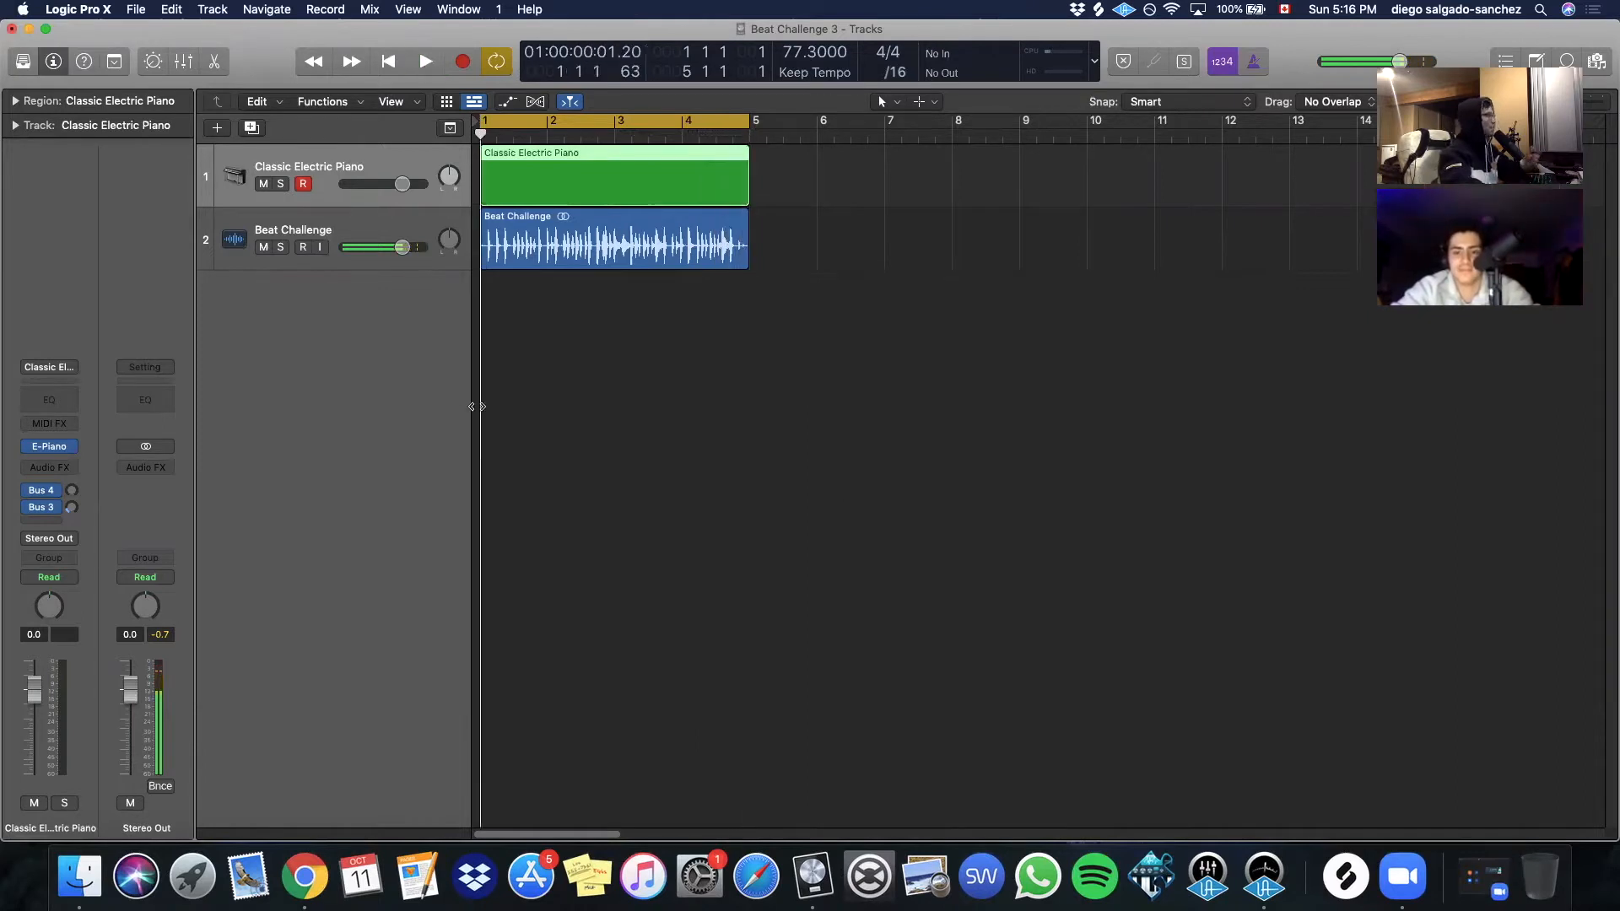
drag(323, 168, 313, 304)
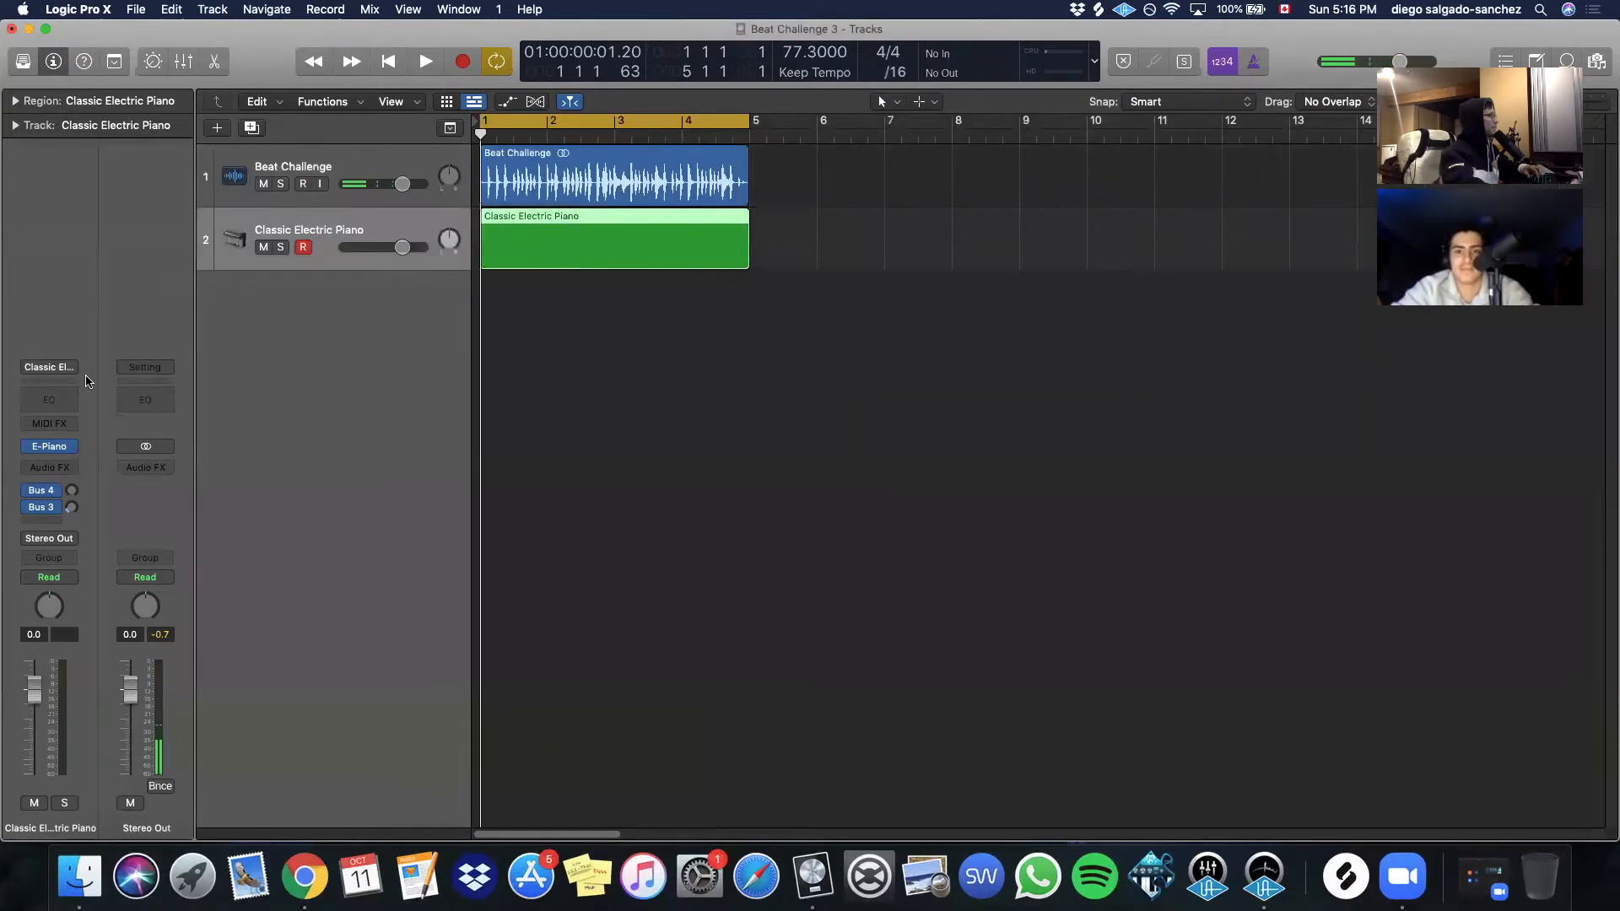
Audition Acoustic Guitar Harmonics on the piano track, and load British Combo Synth Lead from the Guitar sounds instead
click(23, 62)
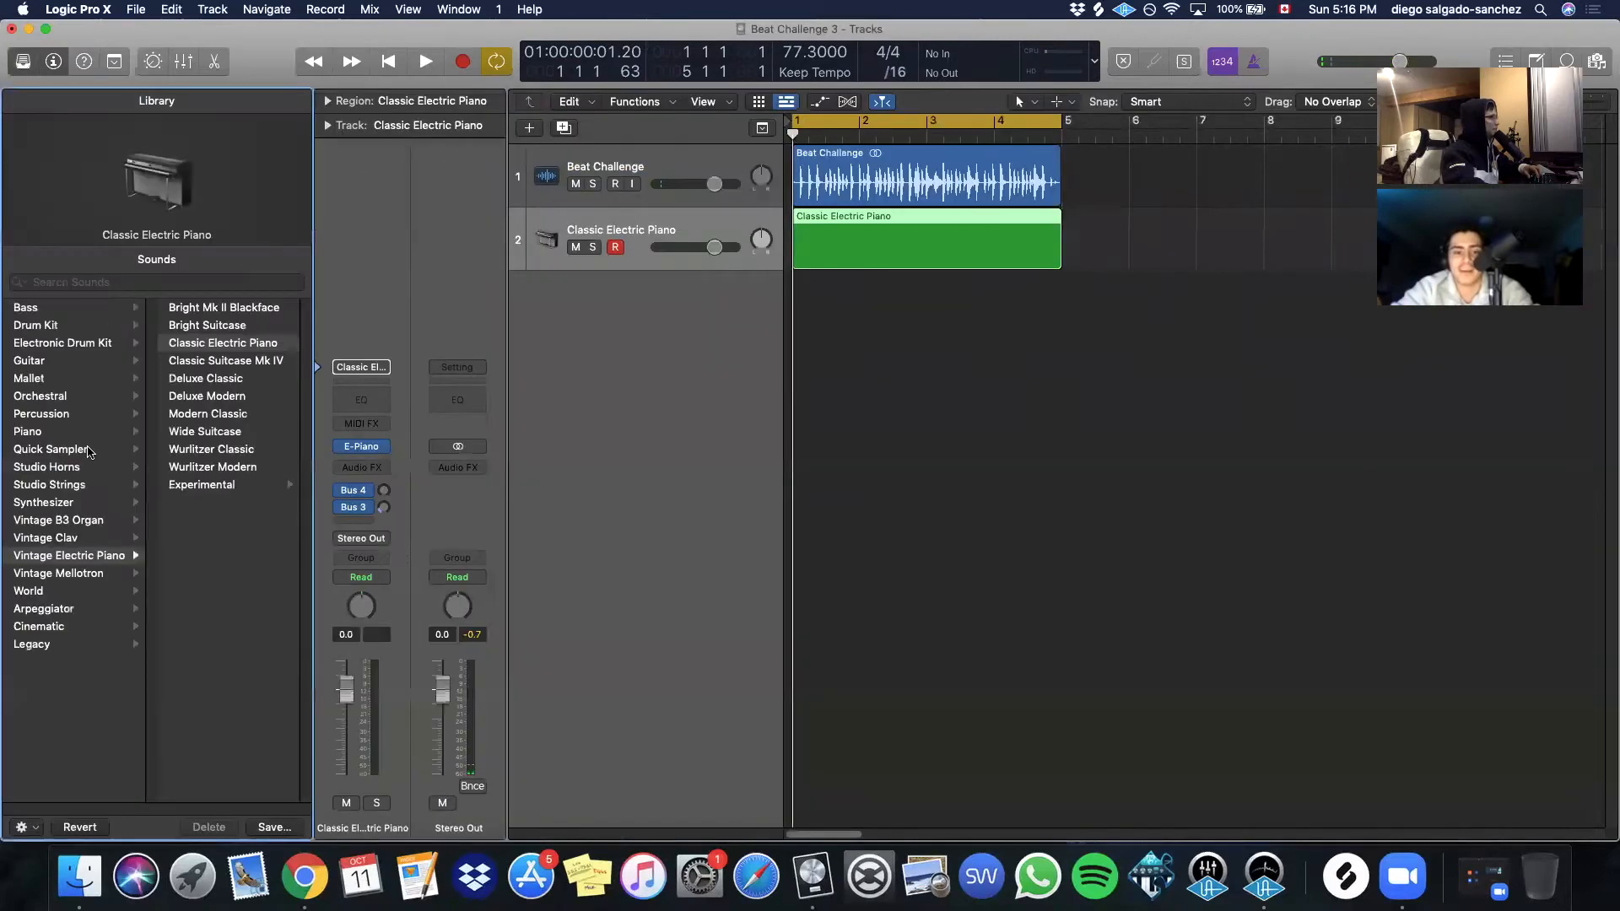
click(43, 361)
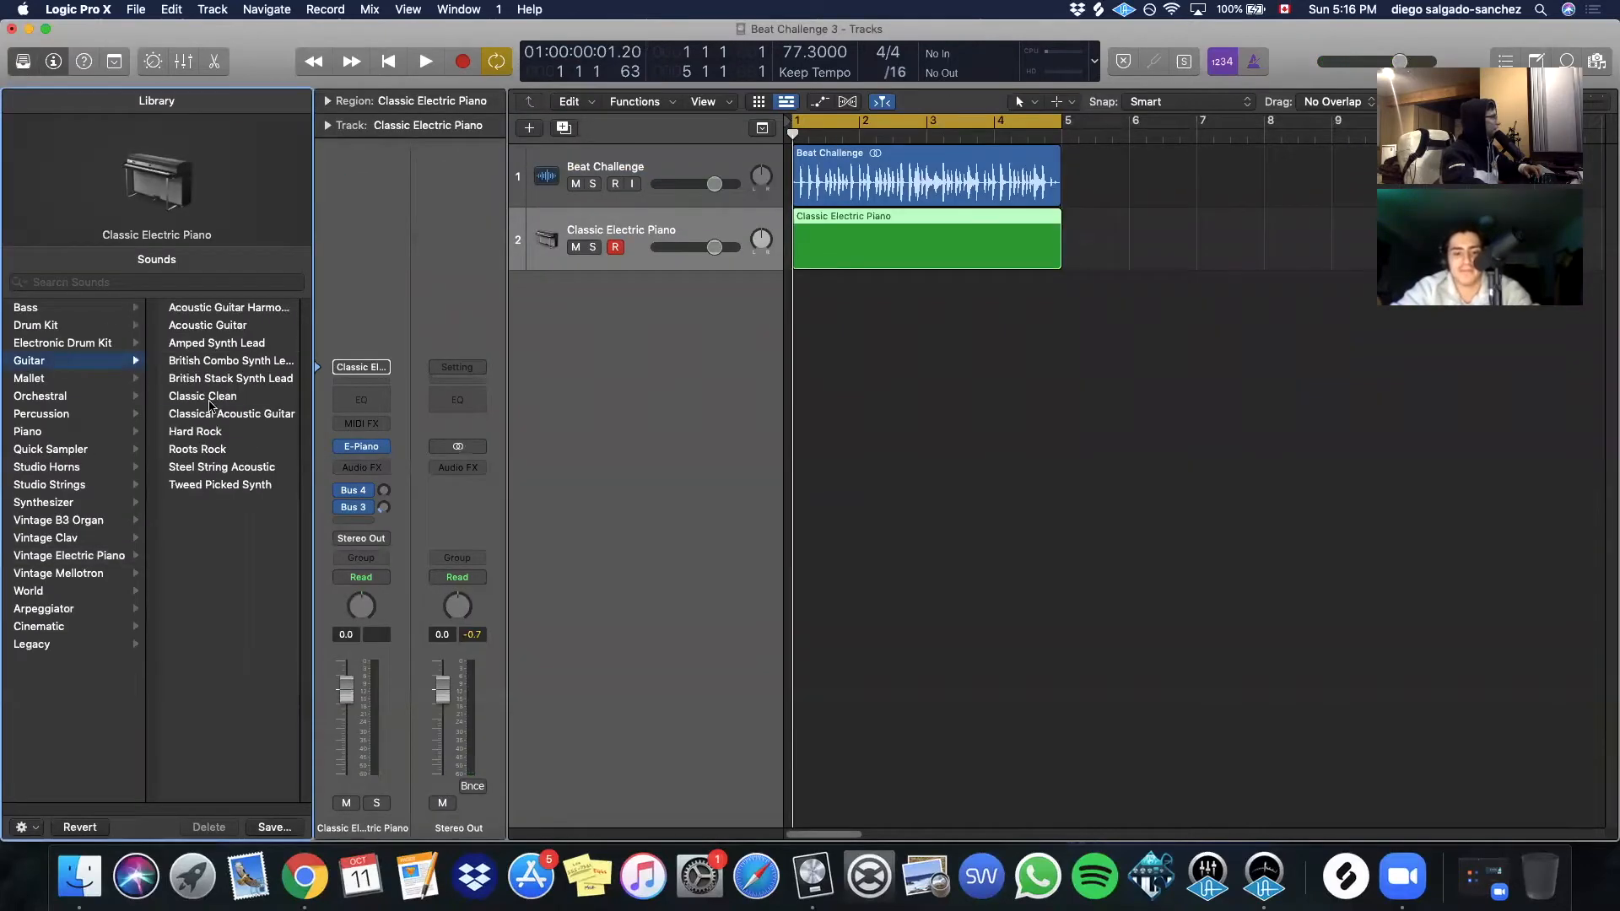
click(220, 309)
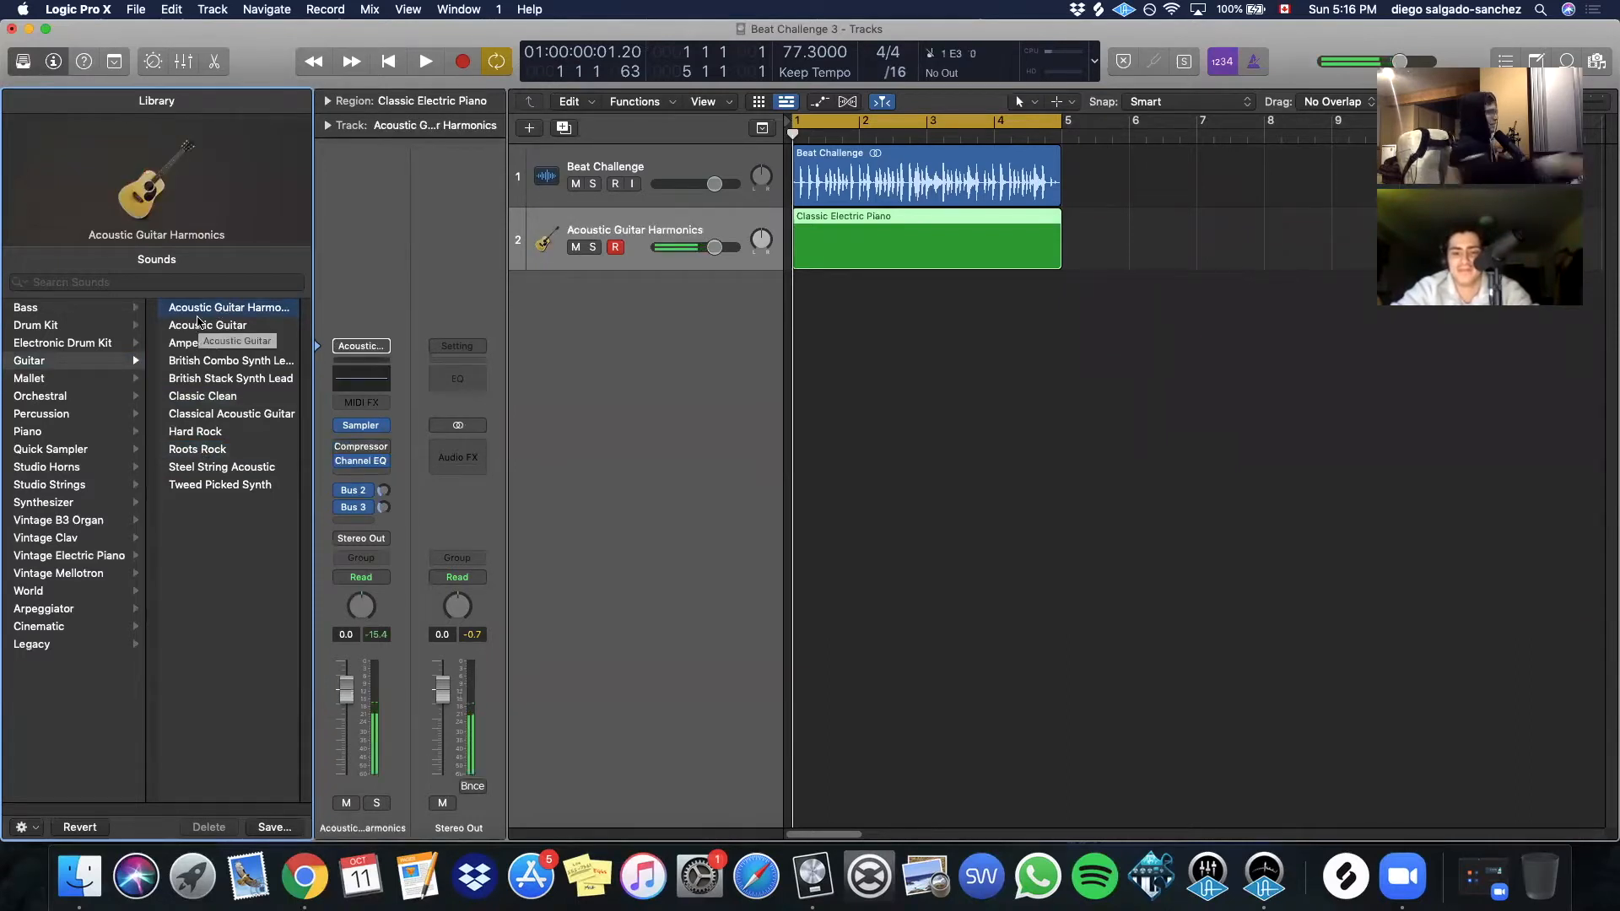
click(248, 363)
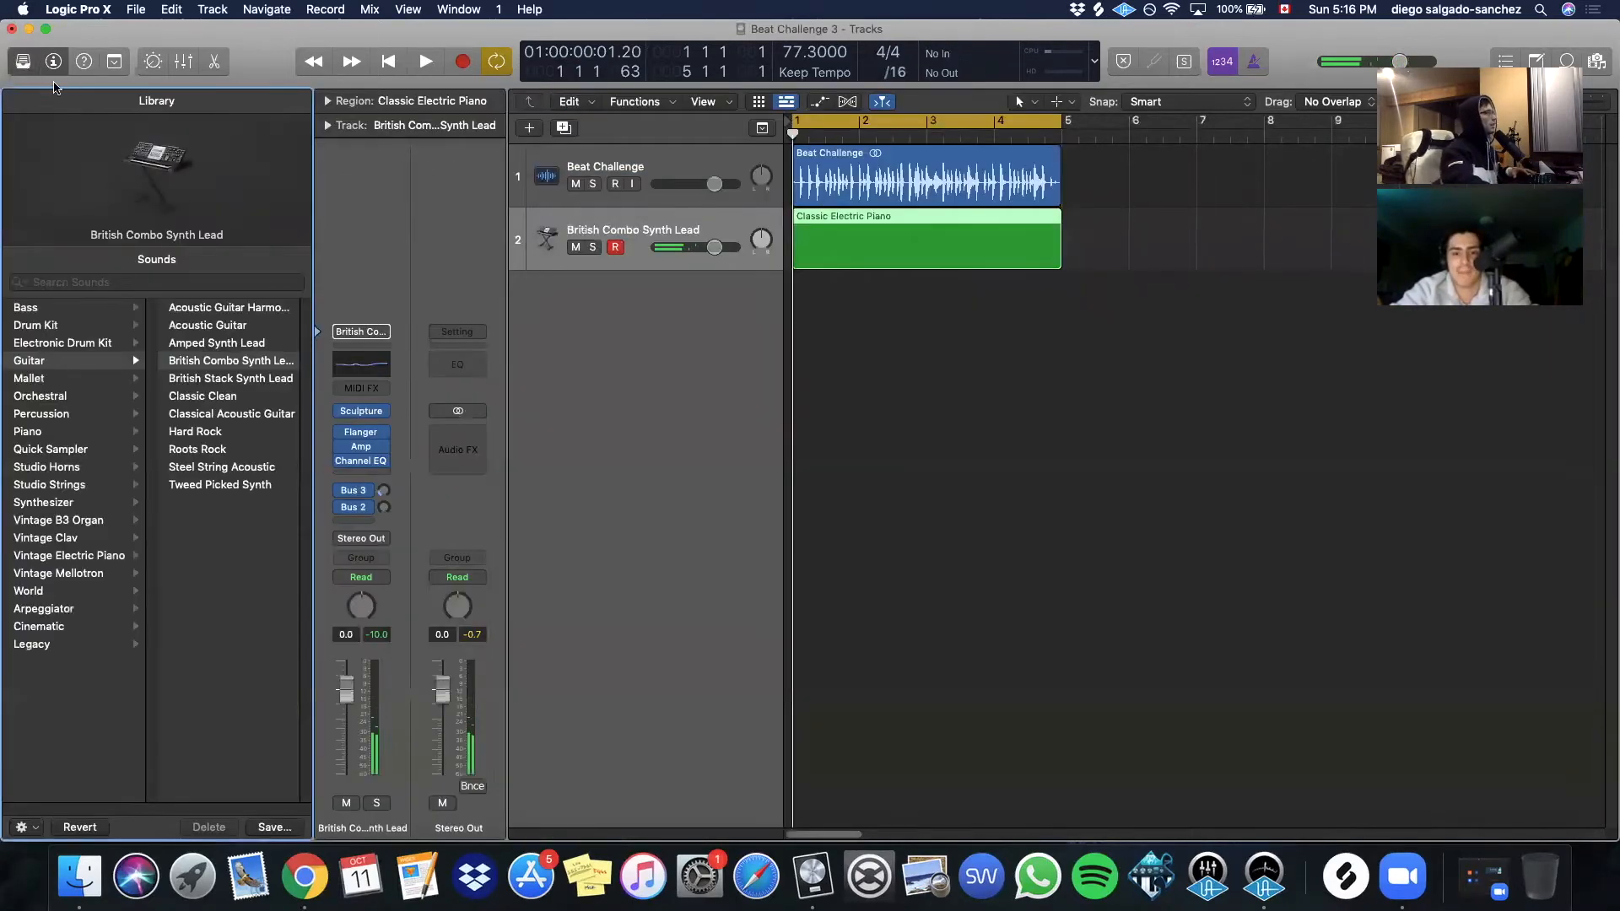
click(23, 61)
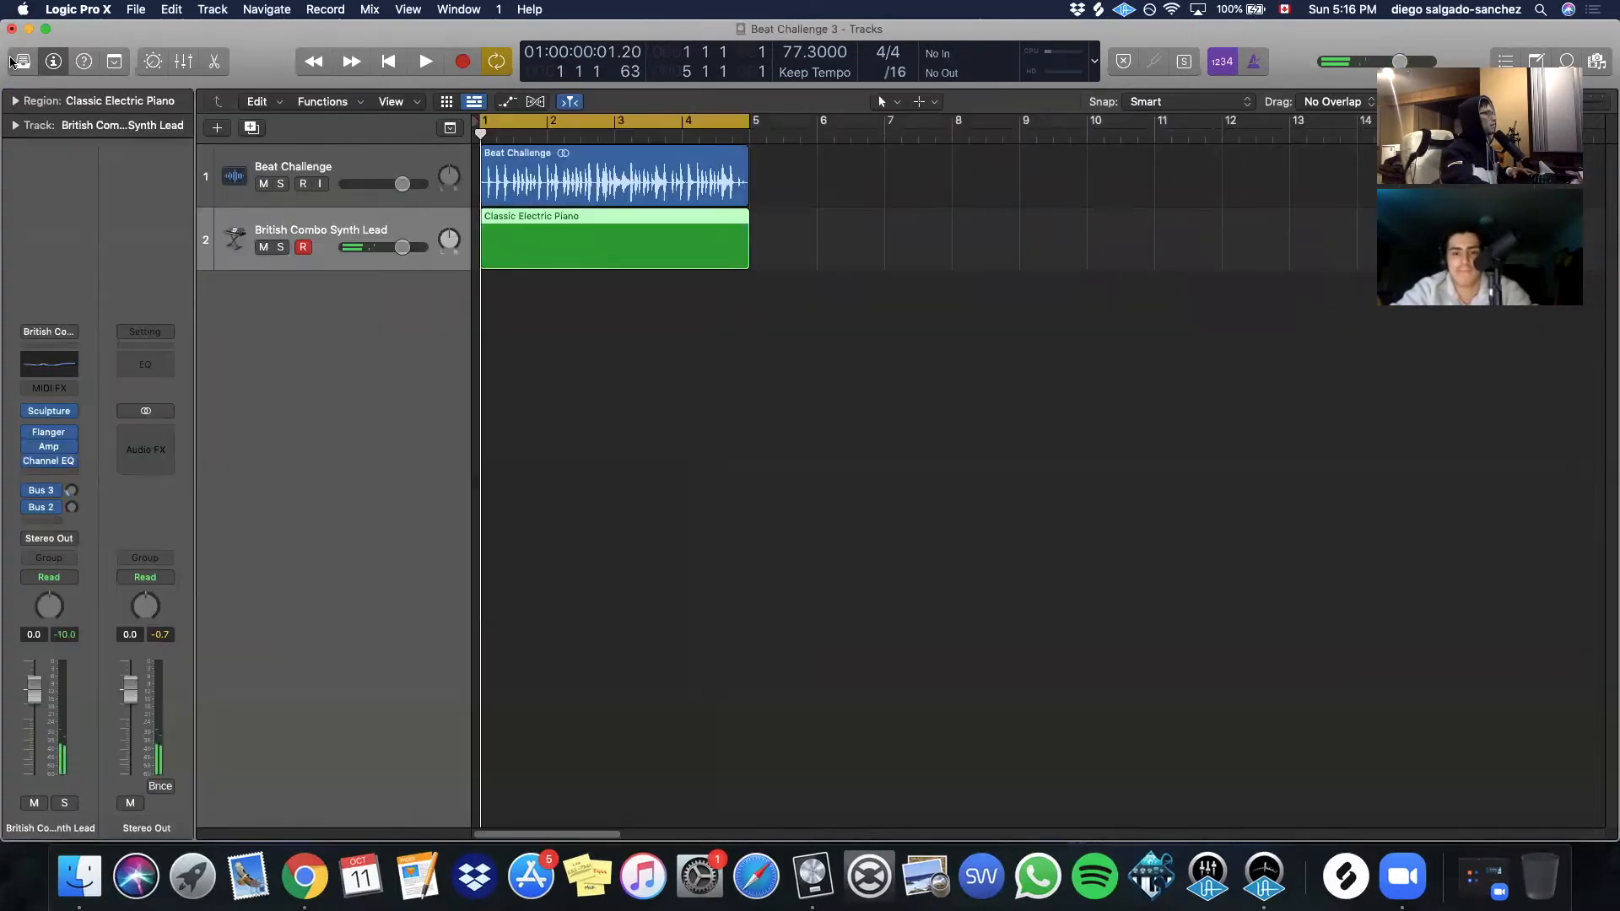
Open the Classic Electric Piano region in the Piano Roll and enlarge the note editor
double_click(530, 263)
drag(852, 455, 825, 307)
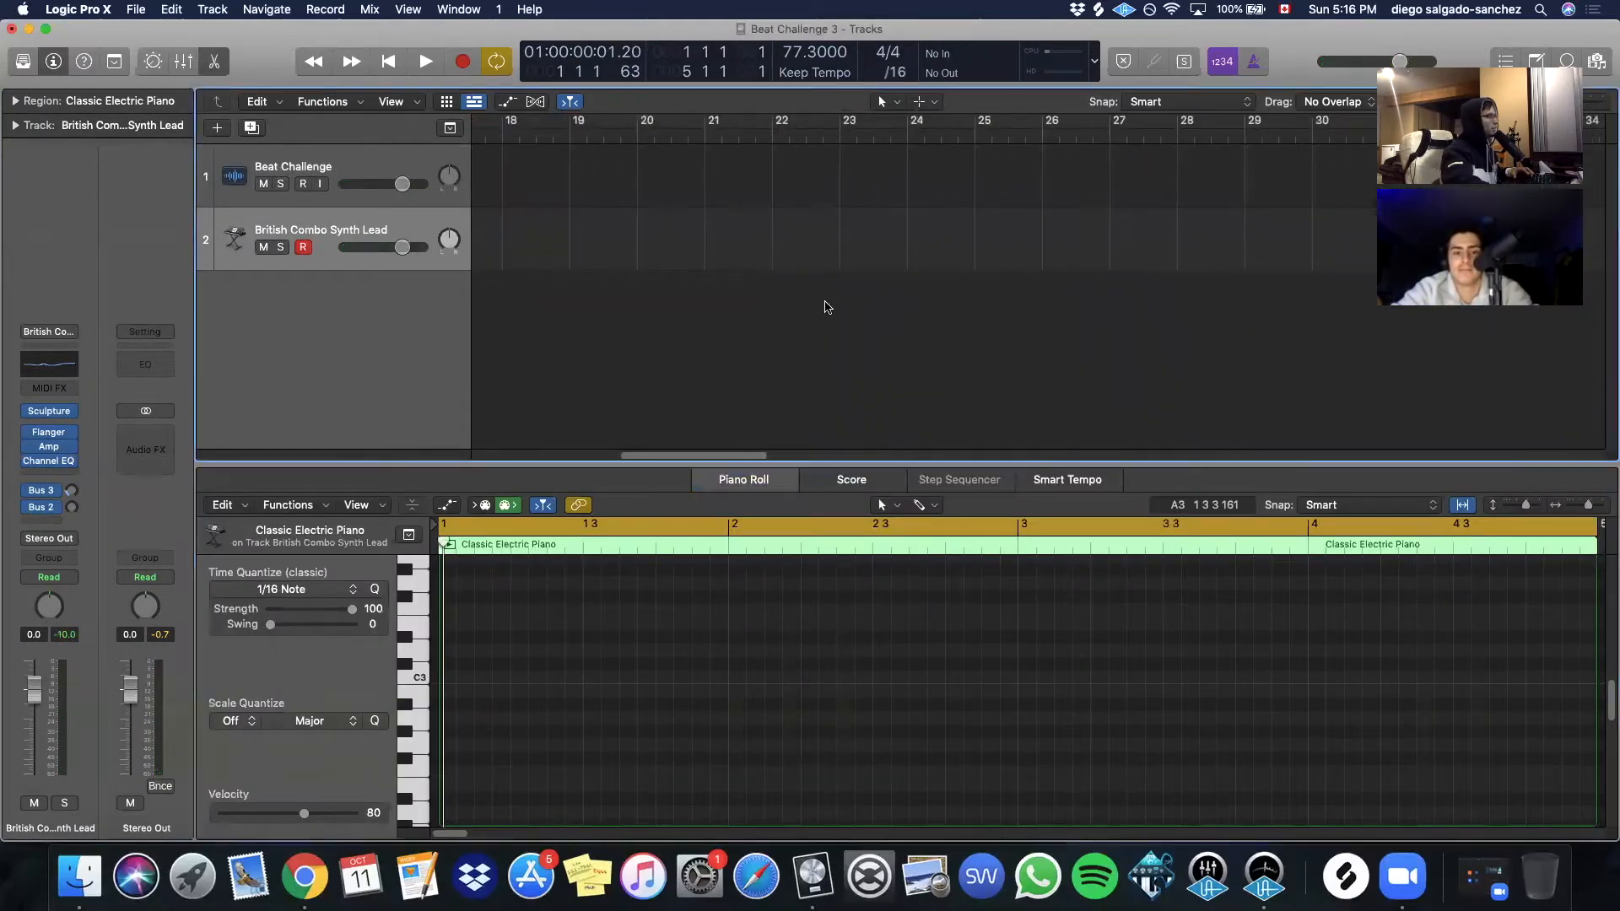
drag(725, 454, 276, 450)
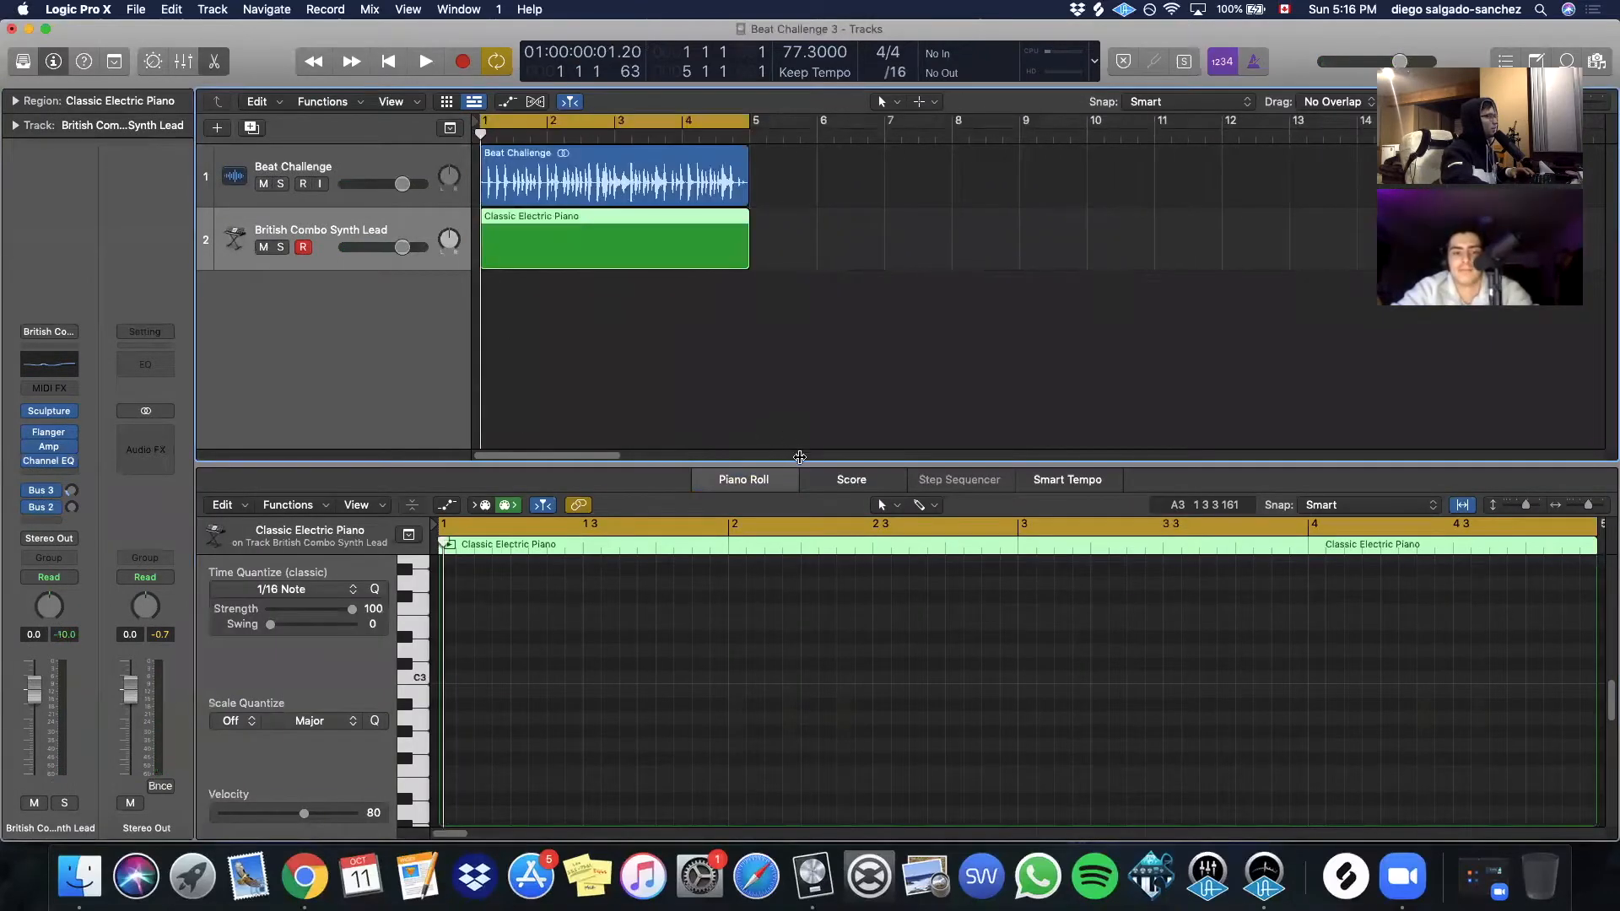
click(777, 455)
drag(678, 454, 173, 460)
drag(808, 463, 766, 215)
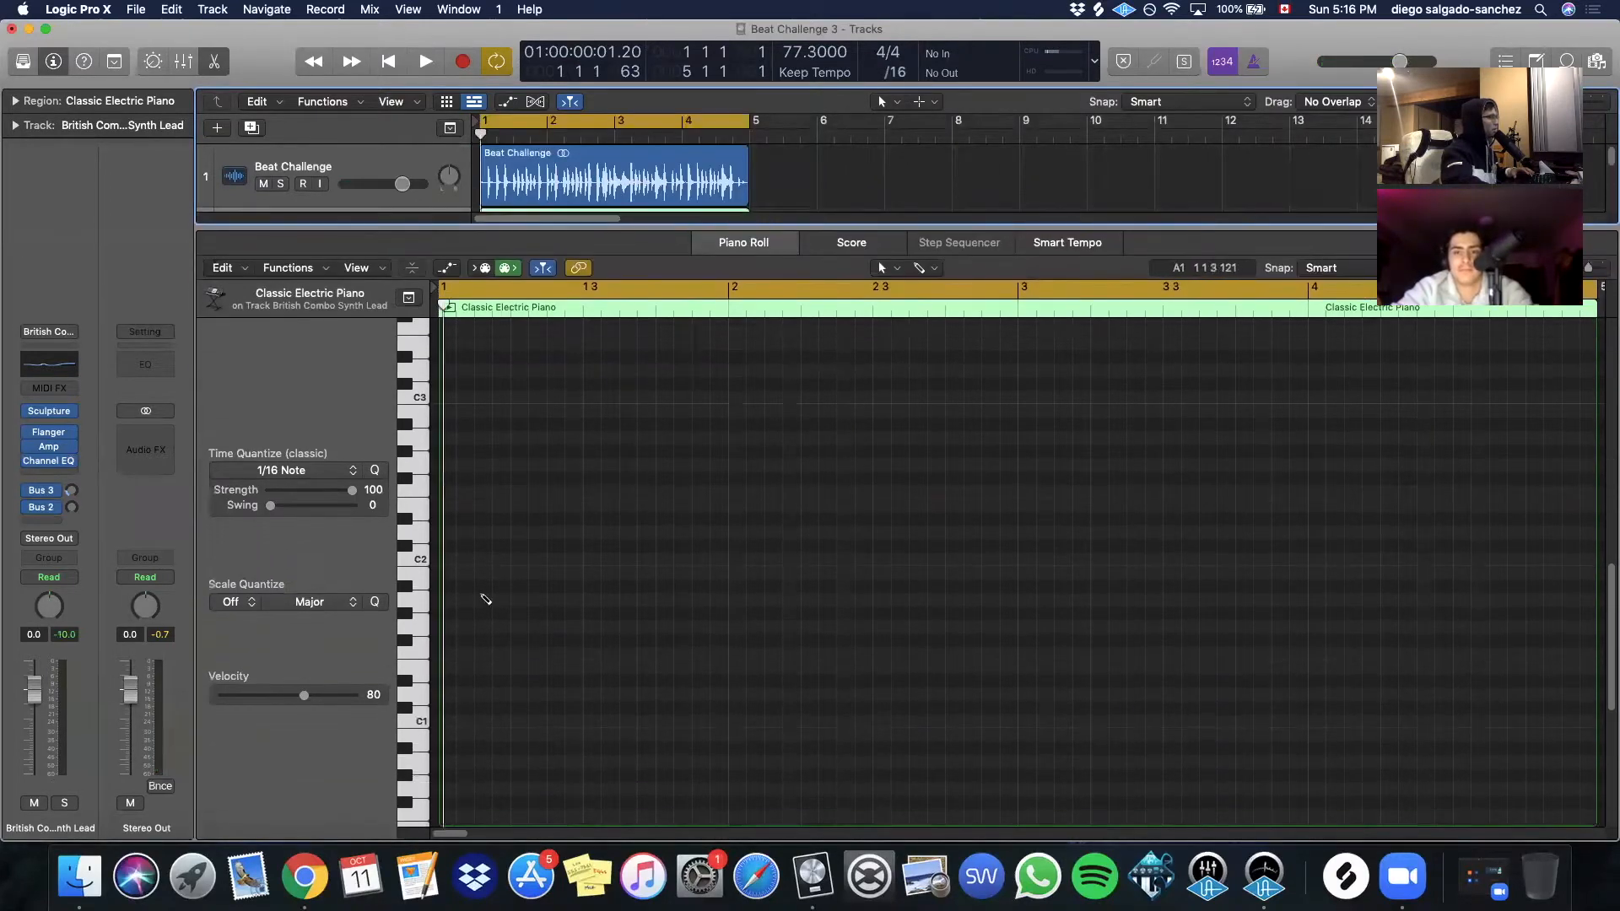
Draw an A1, C2, E2 pattern twice in bar 1 at eighth-note spacing and play it back
super+click(472, 598)
mouse_move(479, 597)
mouse_down()
mouse_move(468, 563)
mouse_move(469, 643)
mouse_move(469, 609)
mouse_up()
drag(724, 599, 466, 625)
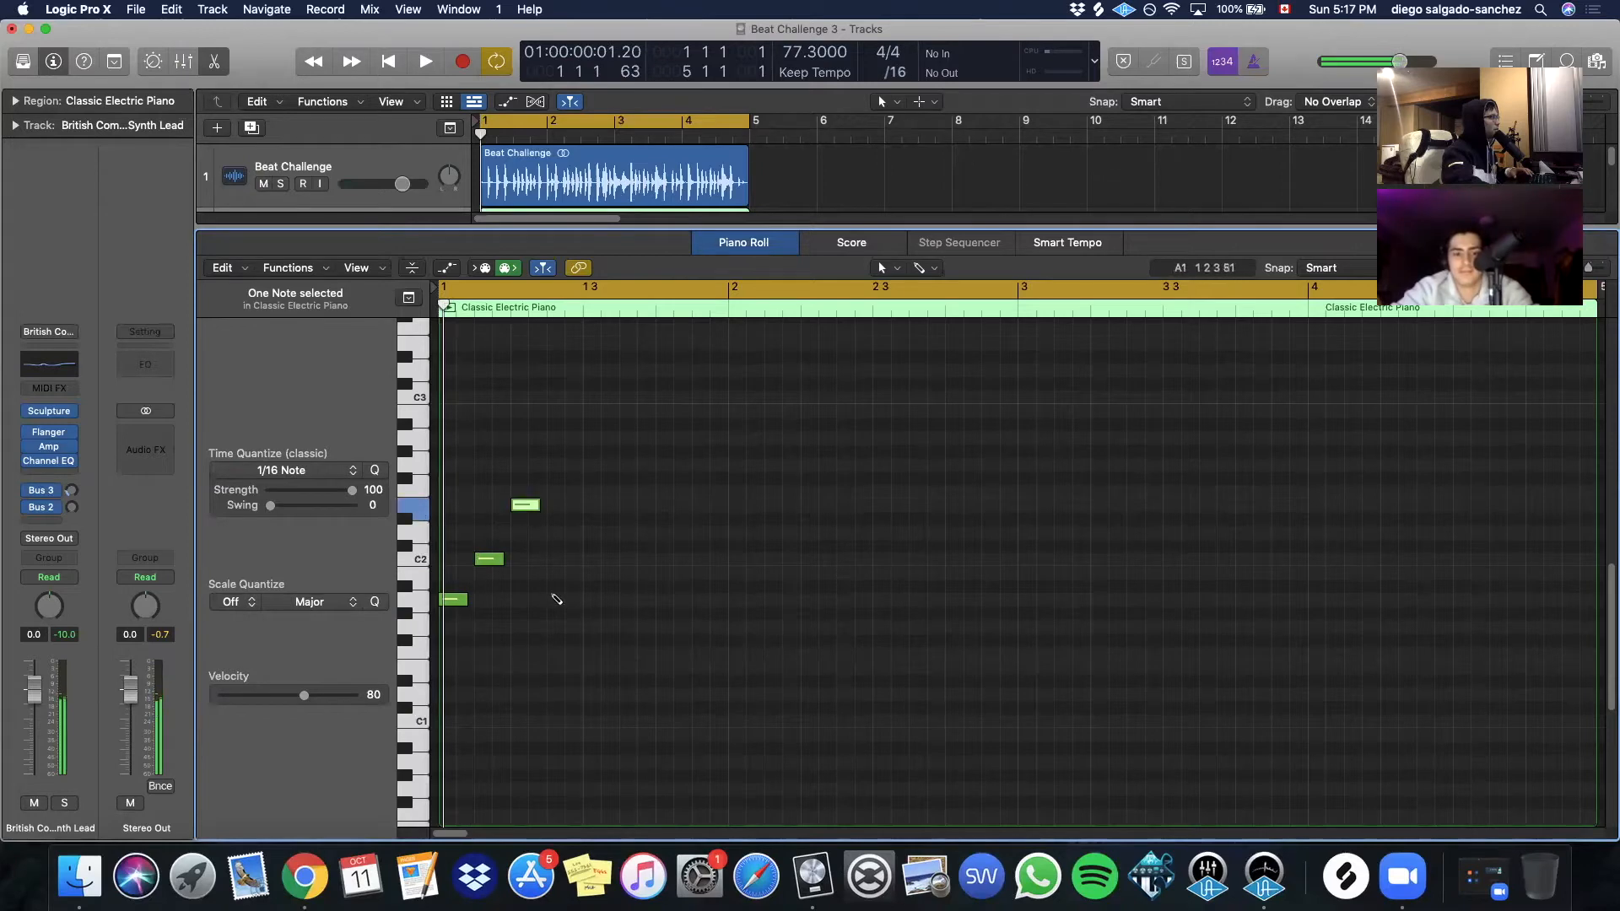
click(628, 505)
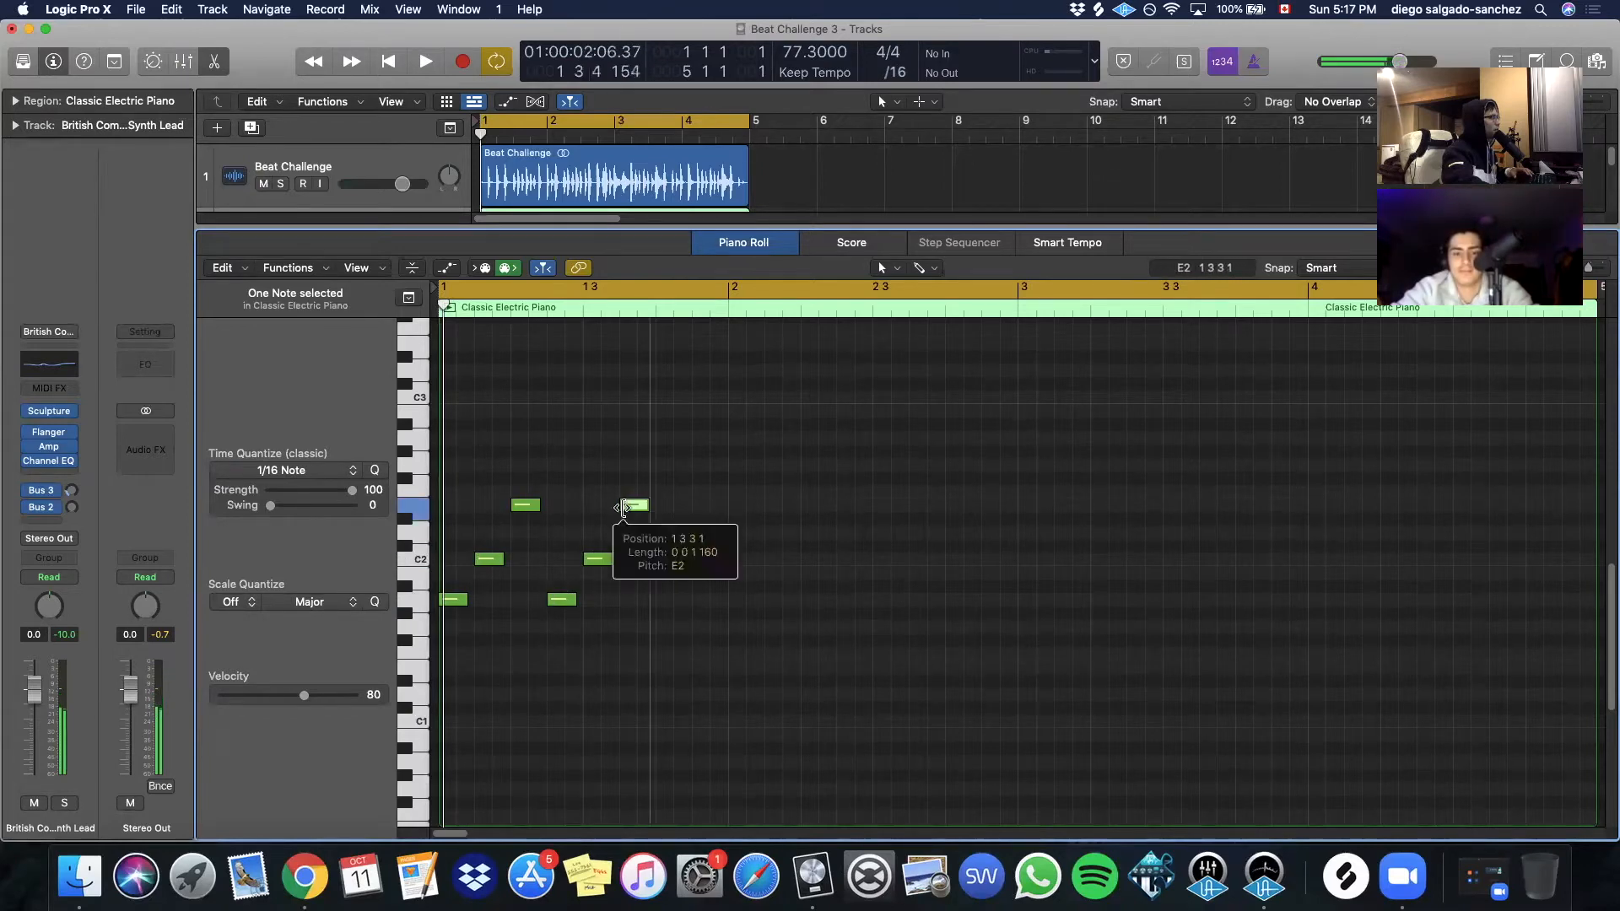
key(space)
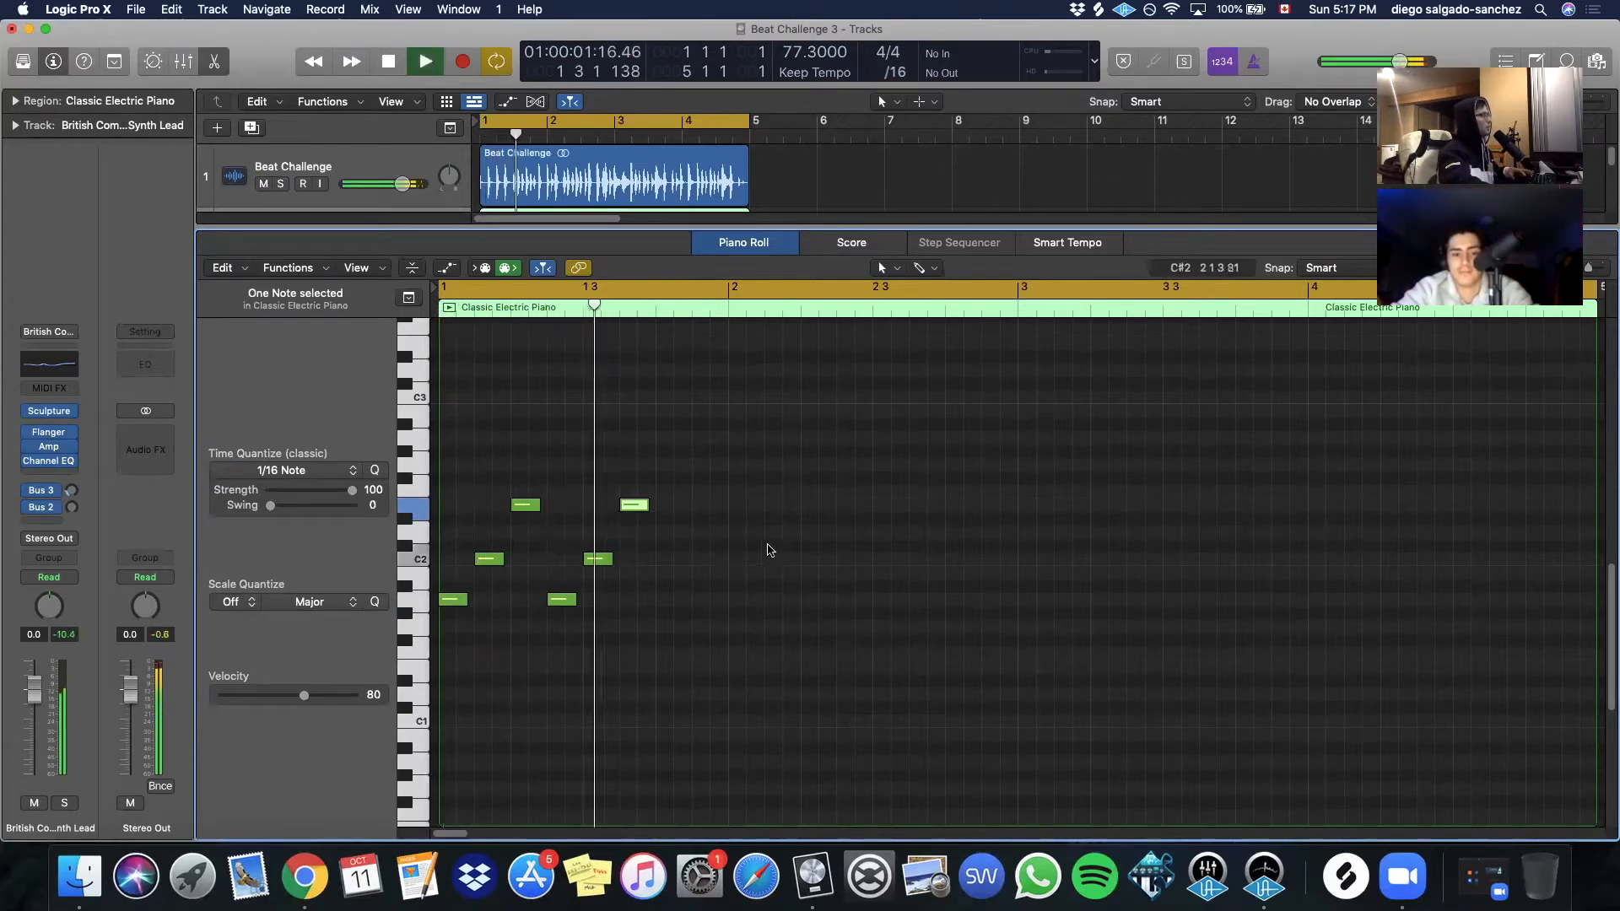
key(space)
Shorten the drawn notes and tighten the first ones to sixteenth-note spacing as A1, C2, E2, D2, checking by playback
key(super+Right)
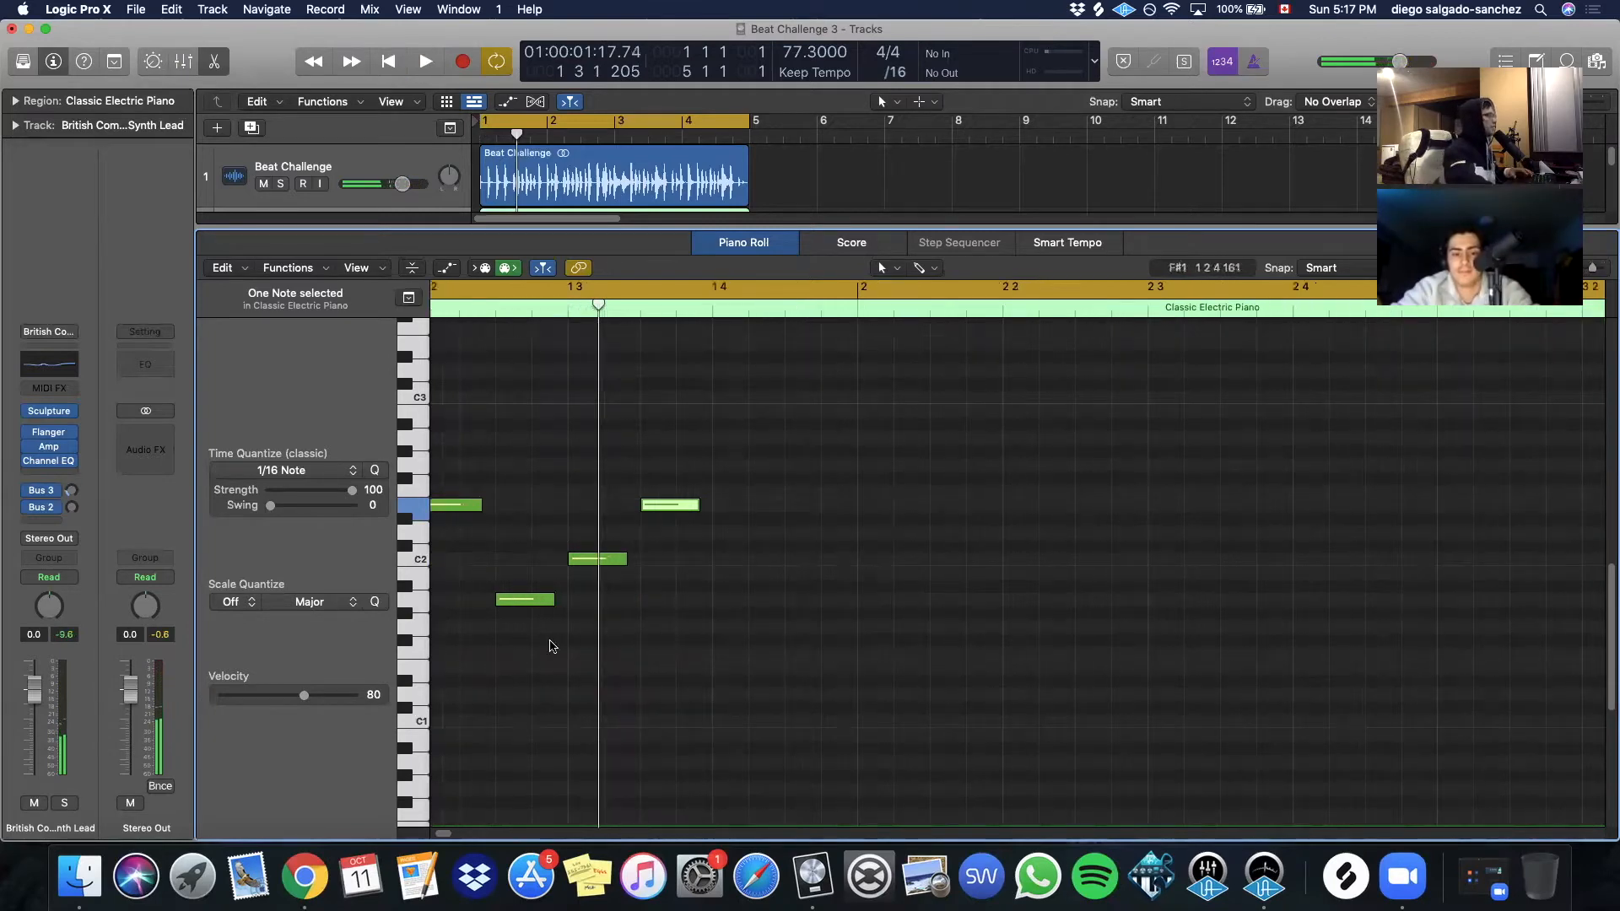
drag(447, 836, 438, 836)
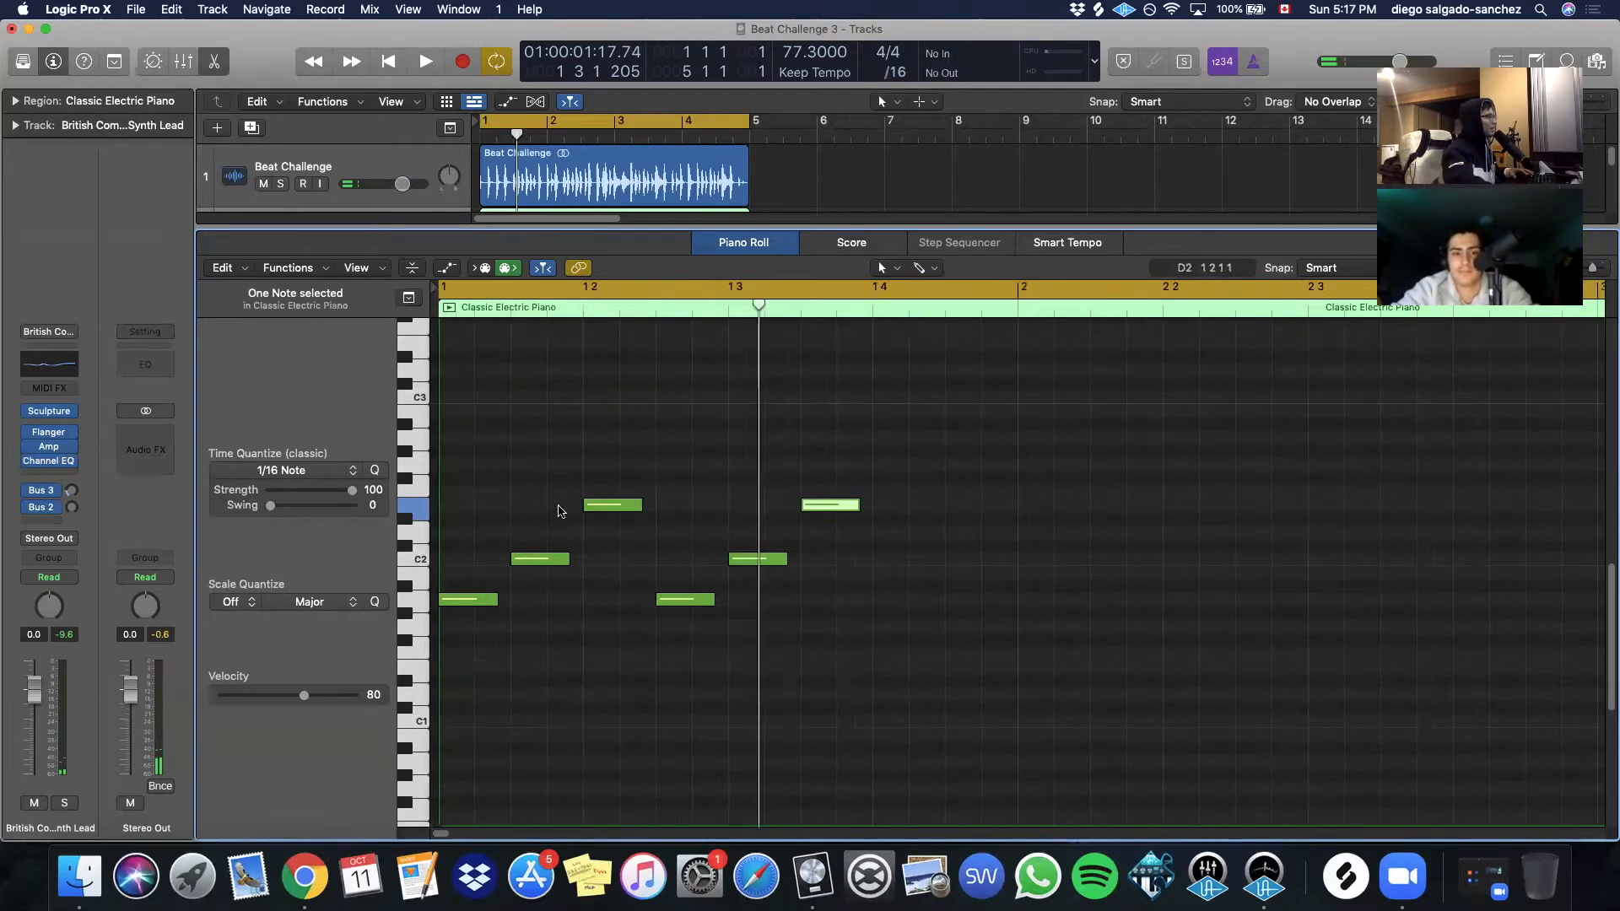
drag(501, 453, 841, 693)
drag(471, 415, 791, 730)
drag(487, 609, 476, 563)
click(518, 546)
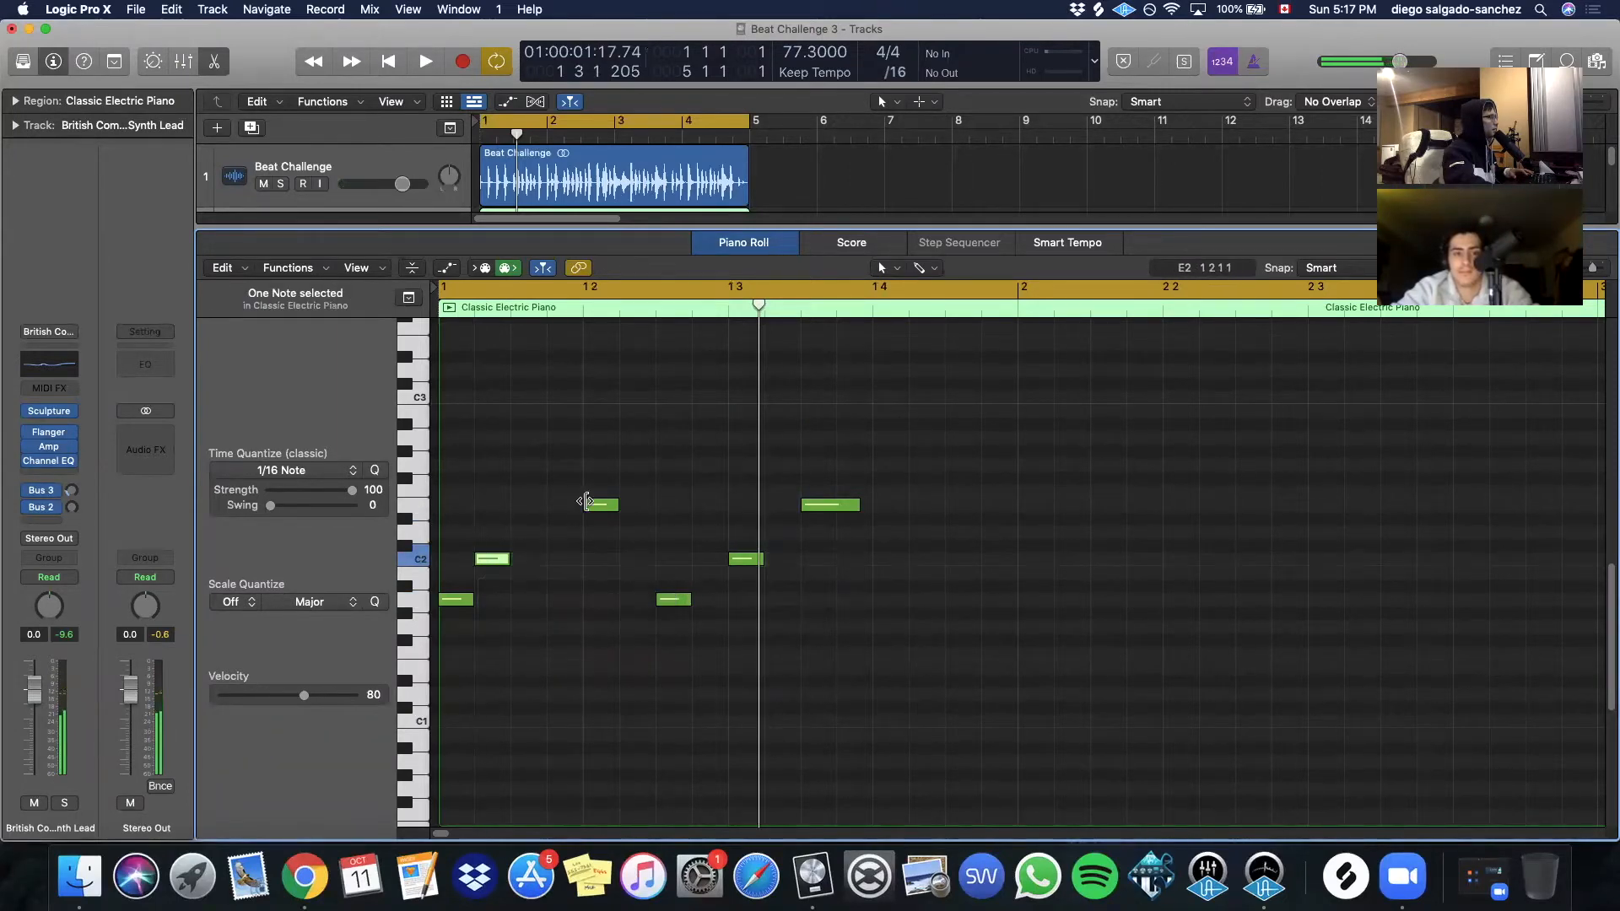
drag(593, 507, 520, 506)
key(space)
key(space)
Copy the four-note pattern to beat 2 of bar 1, delete the leftover notes after it, and play the result
drag(609, 456, 424, 665)
drag(453, 602, 597, 602)
drag(685, 560, 778, 646)
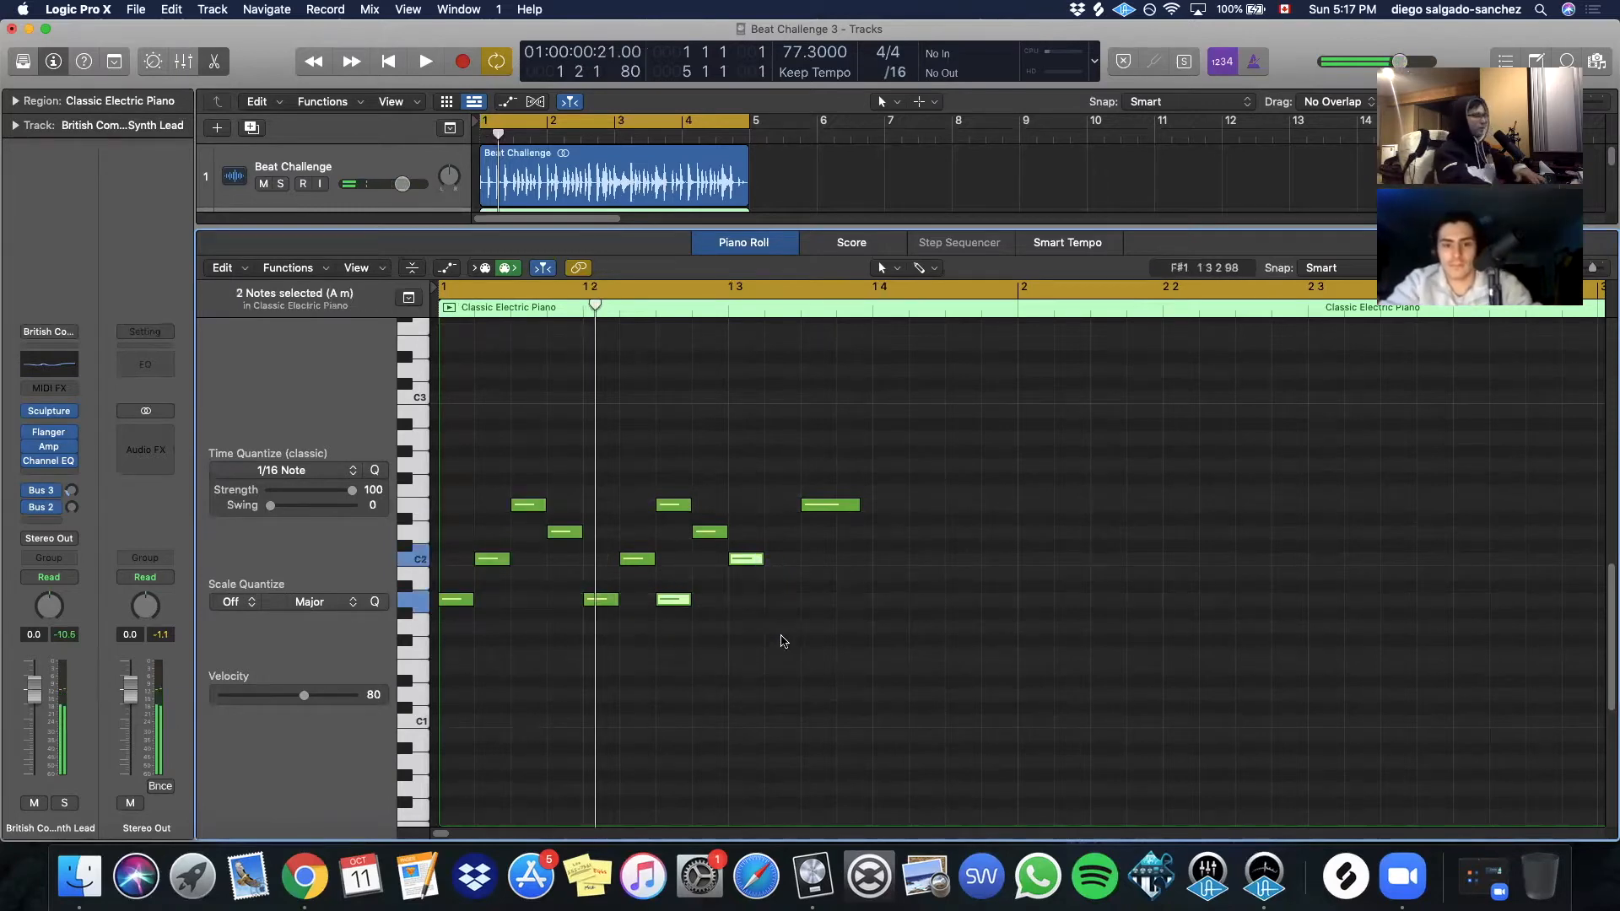
click(833, 505)
key(Delete)
key(space)
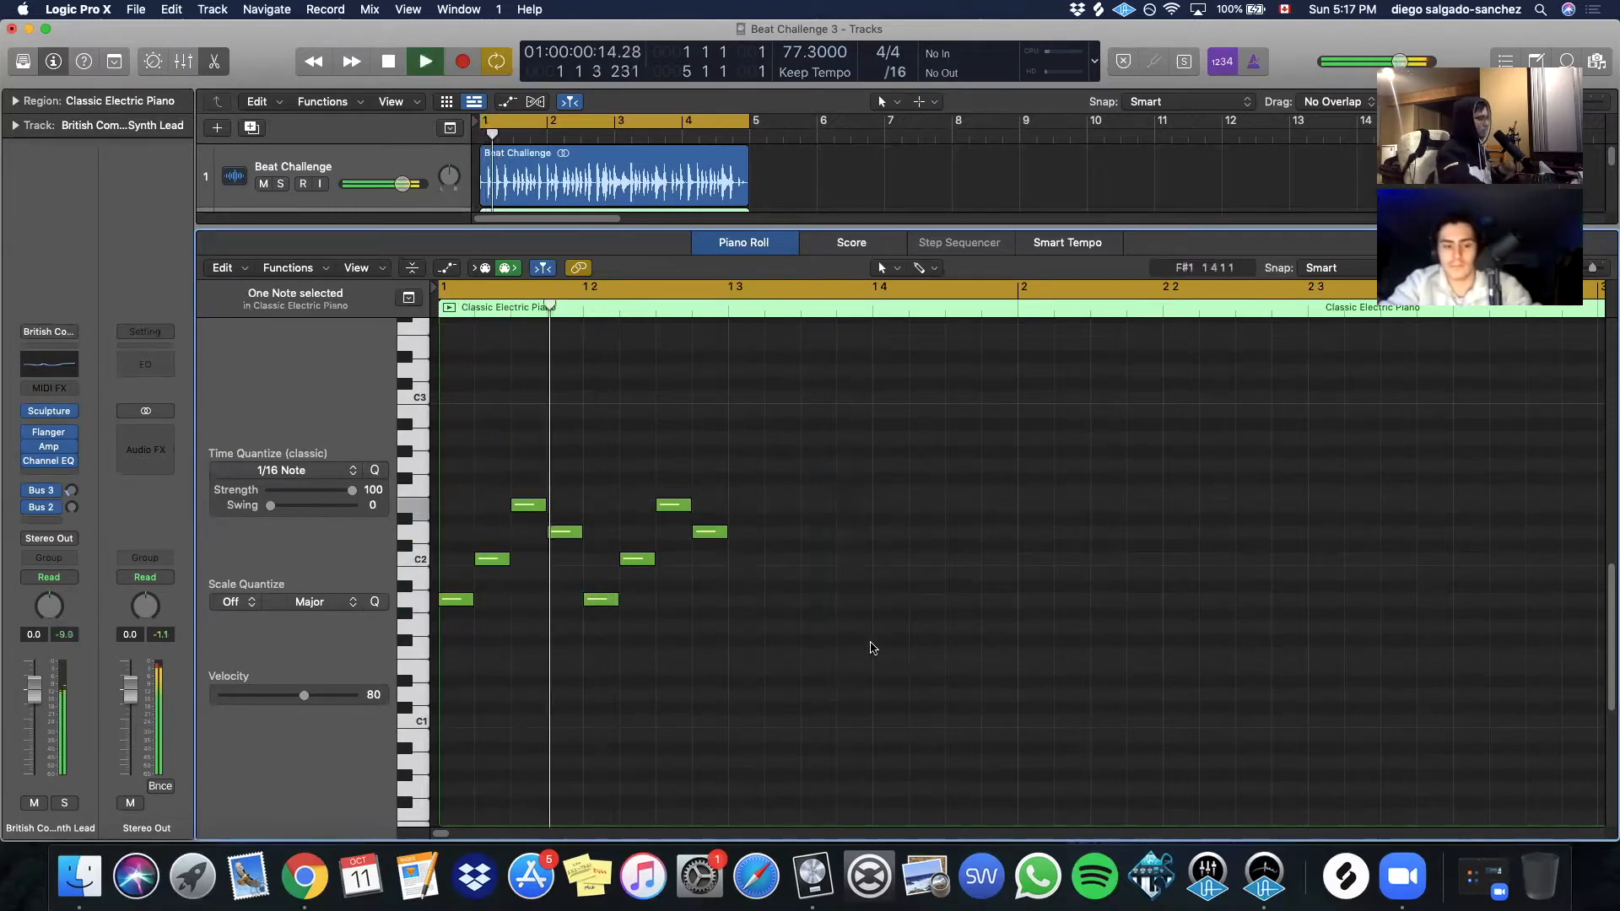
key(space)
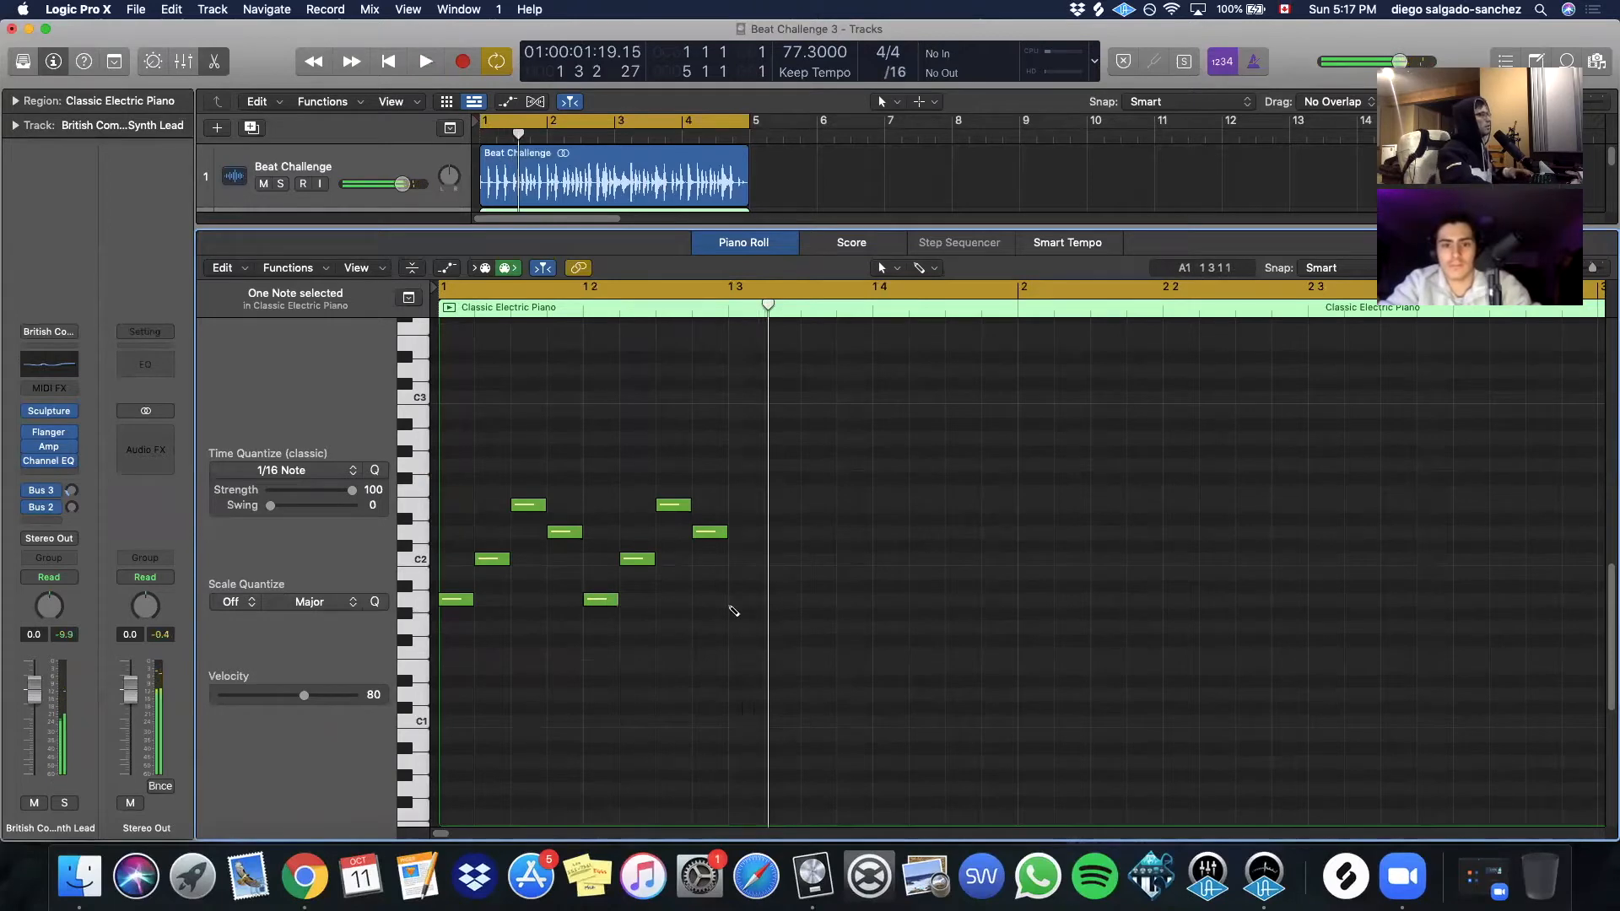
Duplicate the two-beat pattern to beats 3 and 4 of bar 1, raise the last E2 to F2, and play it
drag(807, 534, 740, 645)
drag(785, 493, 405, 701)
drag(456, 601, 746, 602)
click(768, 494)
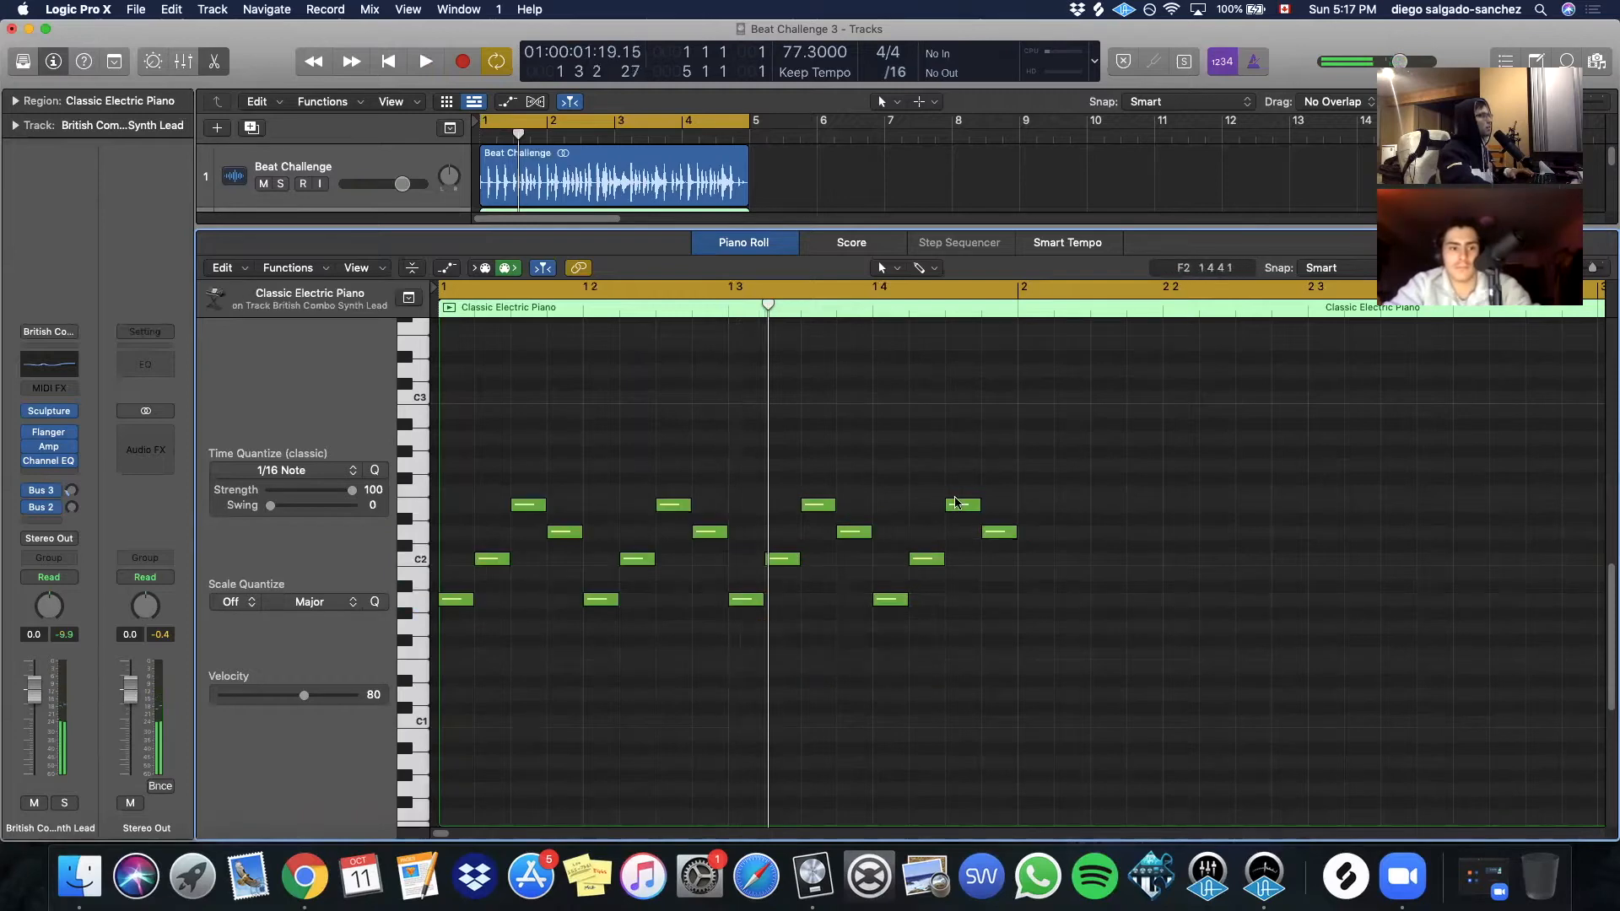
drag(963, 509, 965, 499)
click(965, 498)
key(space)
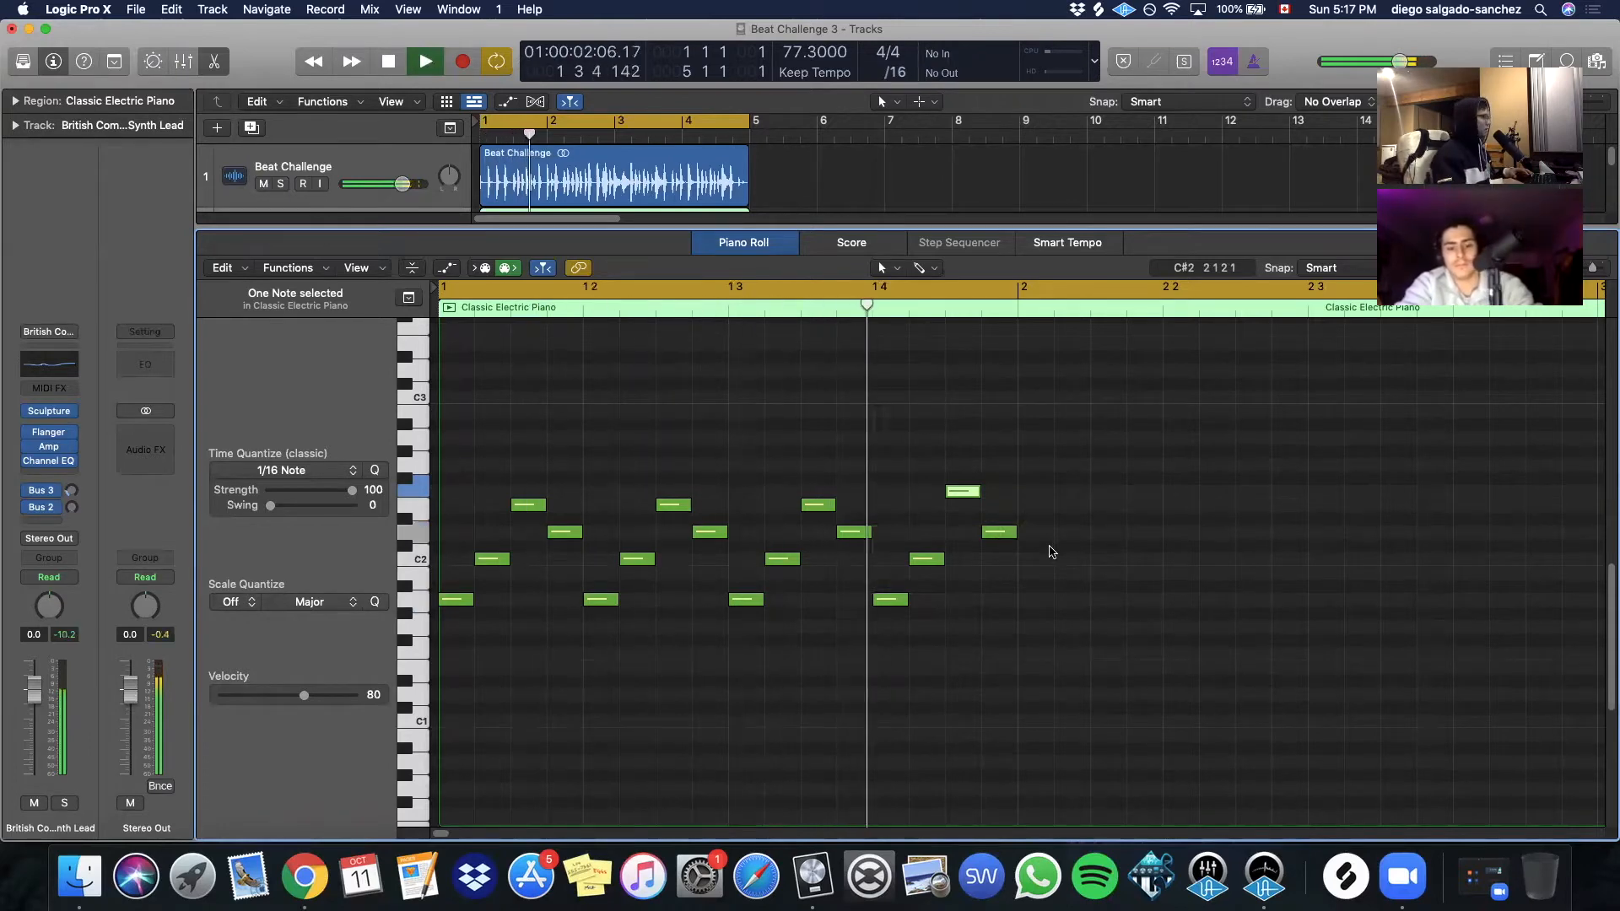
key(space)
Copy the whole bar 1 pattern to bar 2, transposed down to start on E1, and play it back
key(super+Left)
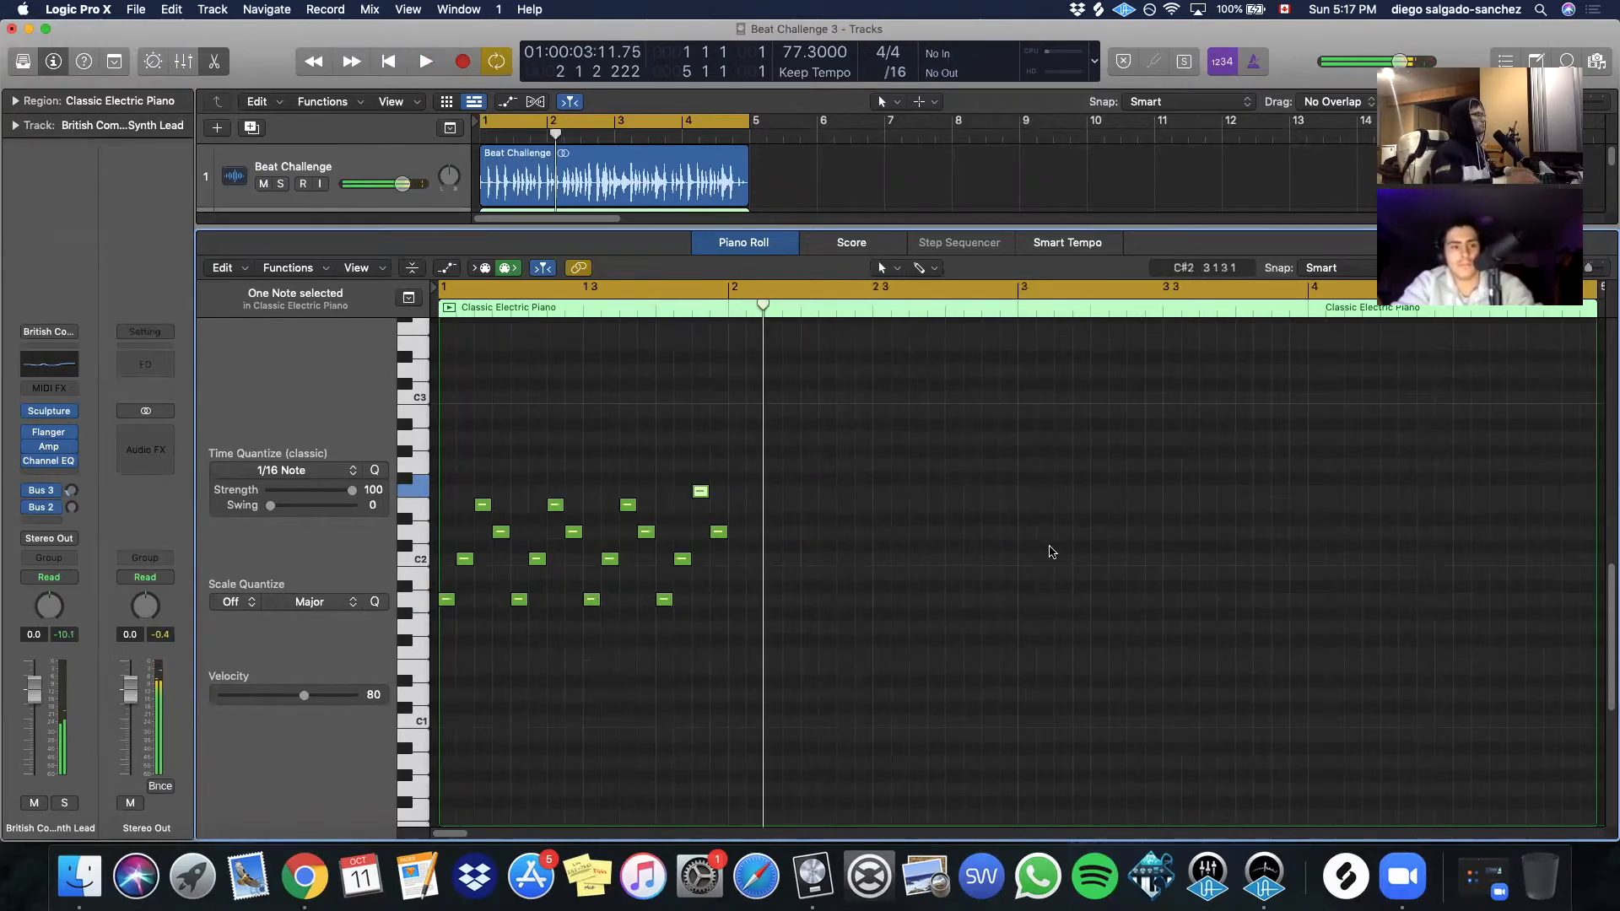
drag(937, 416, 738, 668)
click(737, 679)
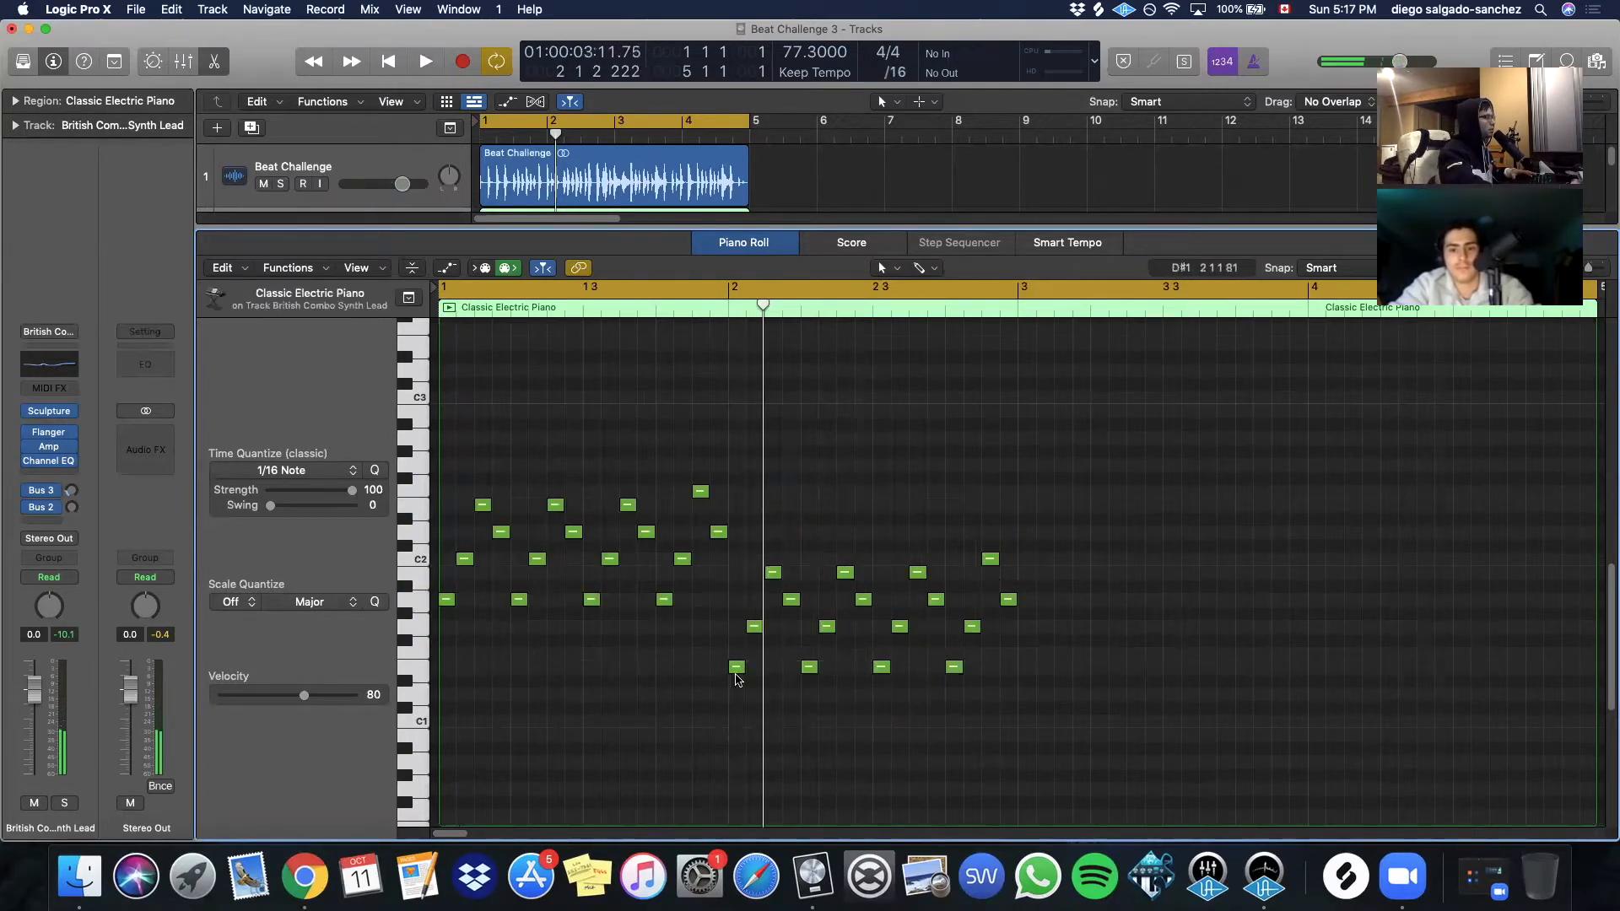
key(space)
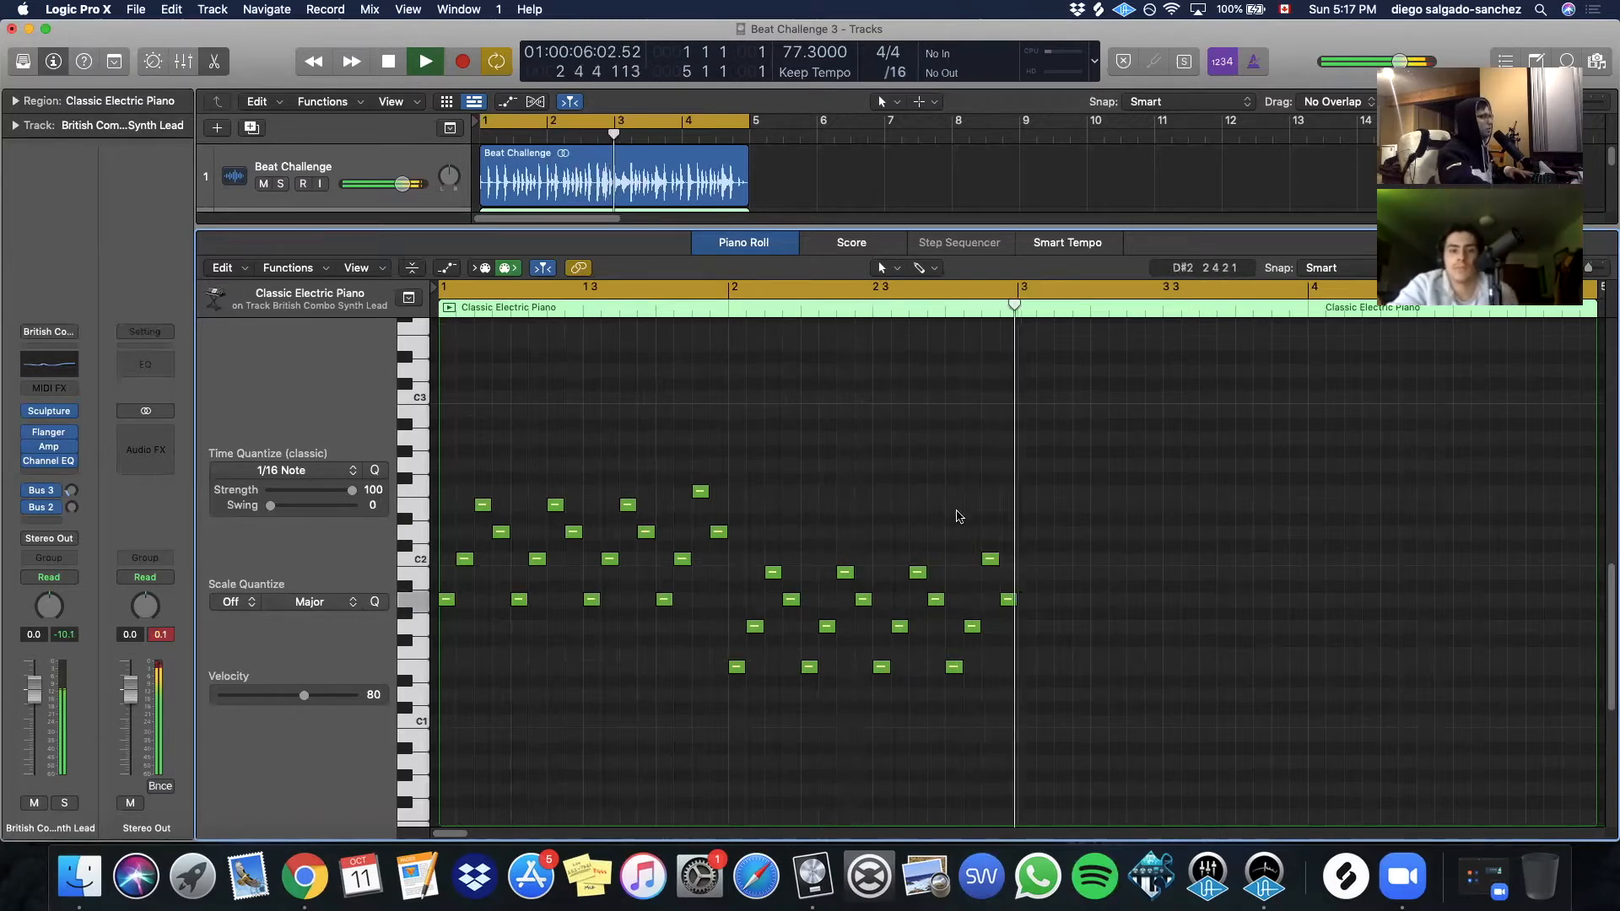
Copy the bar 2 pattern to bar 3, transposed up to start on D2, and play from the beginning
drag(778, 447, 460, 638)
drag(732, 555, 1068, 722)
drag(738, 671, 1038, 544)
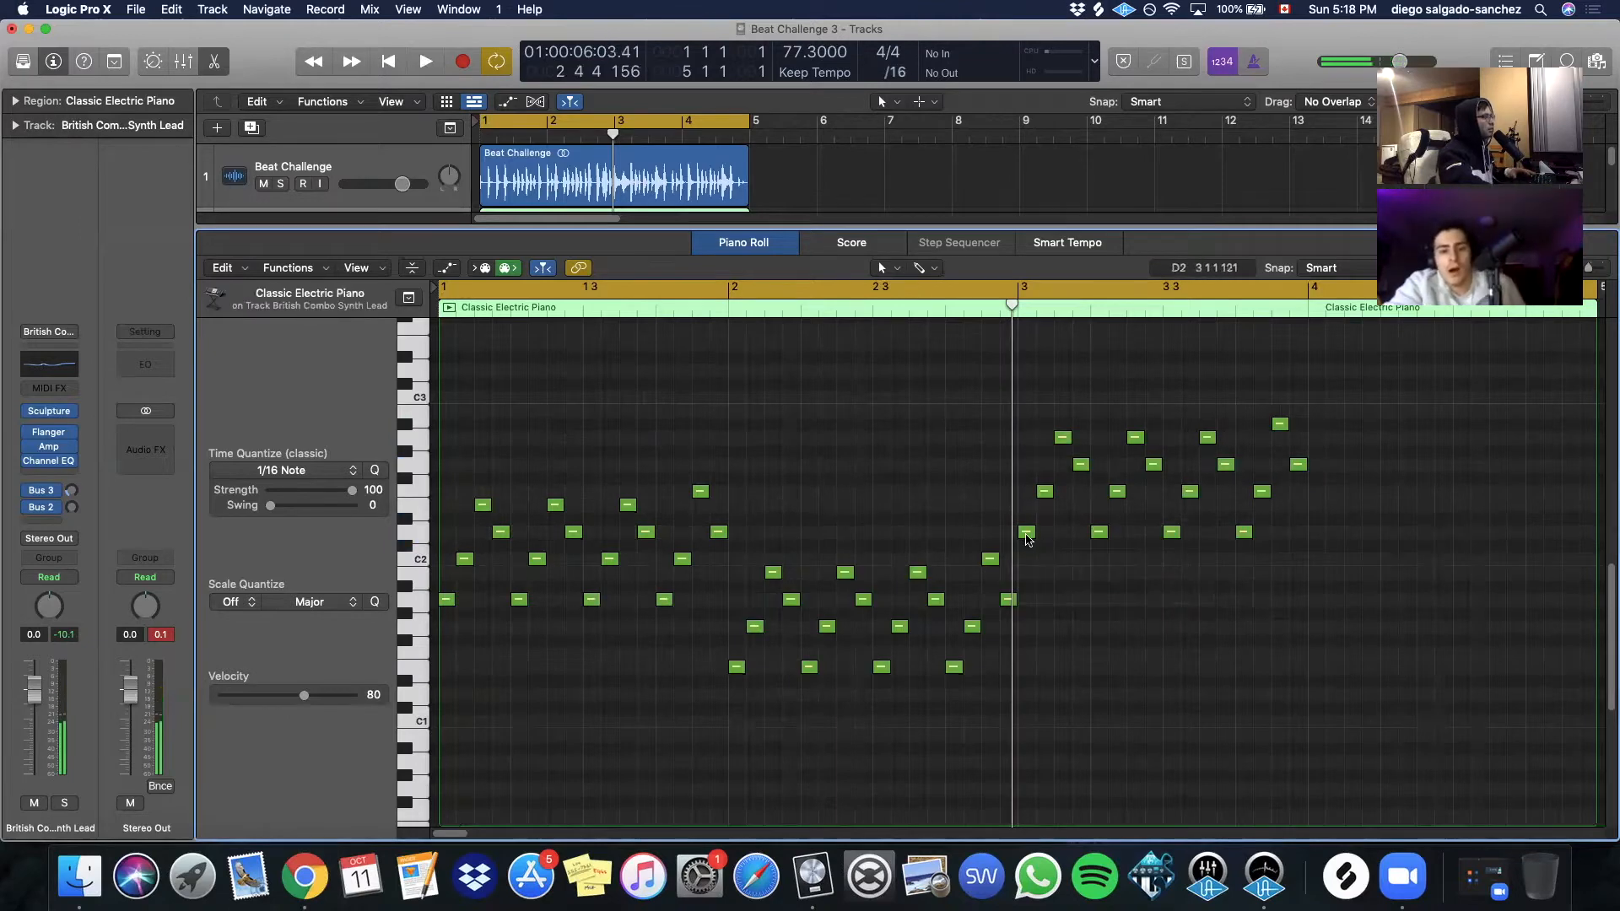
key(Return)
key(space)
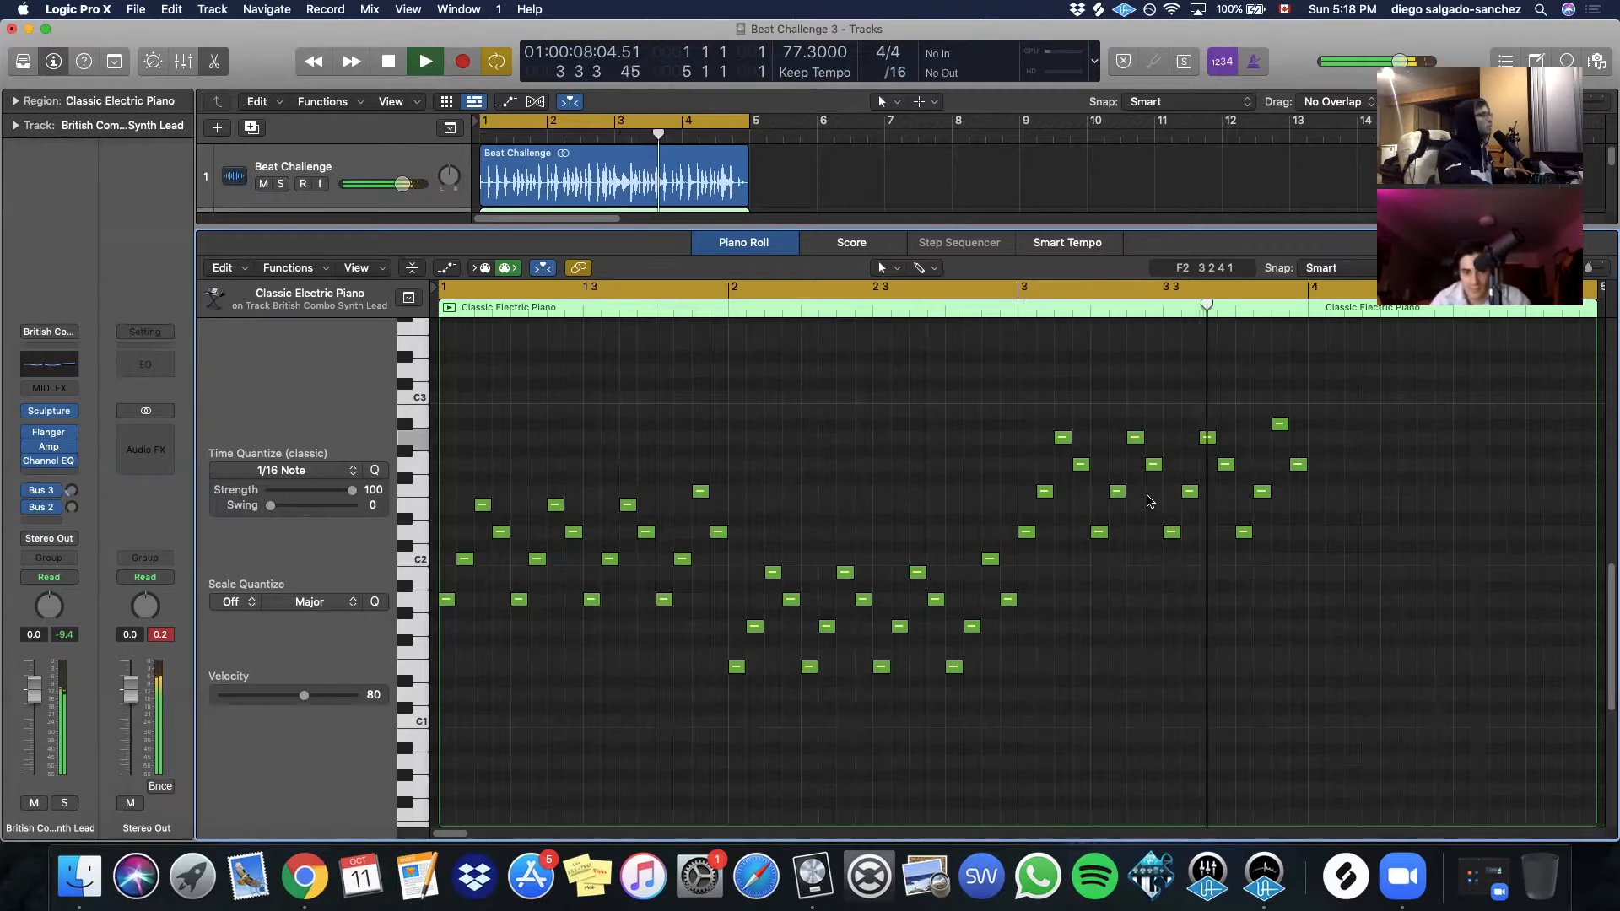
Add a descending melody of D2, C2, B1, A1 and G1 notes in bar 4 and play it back
key(space)
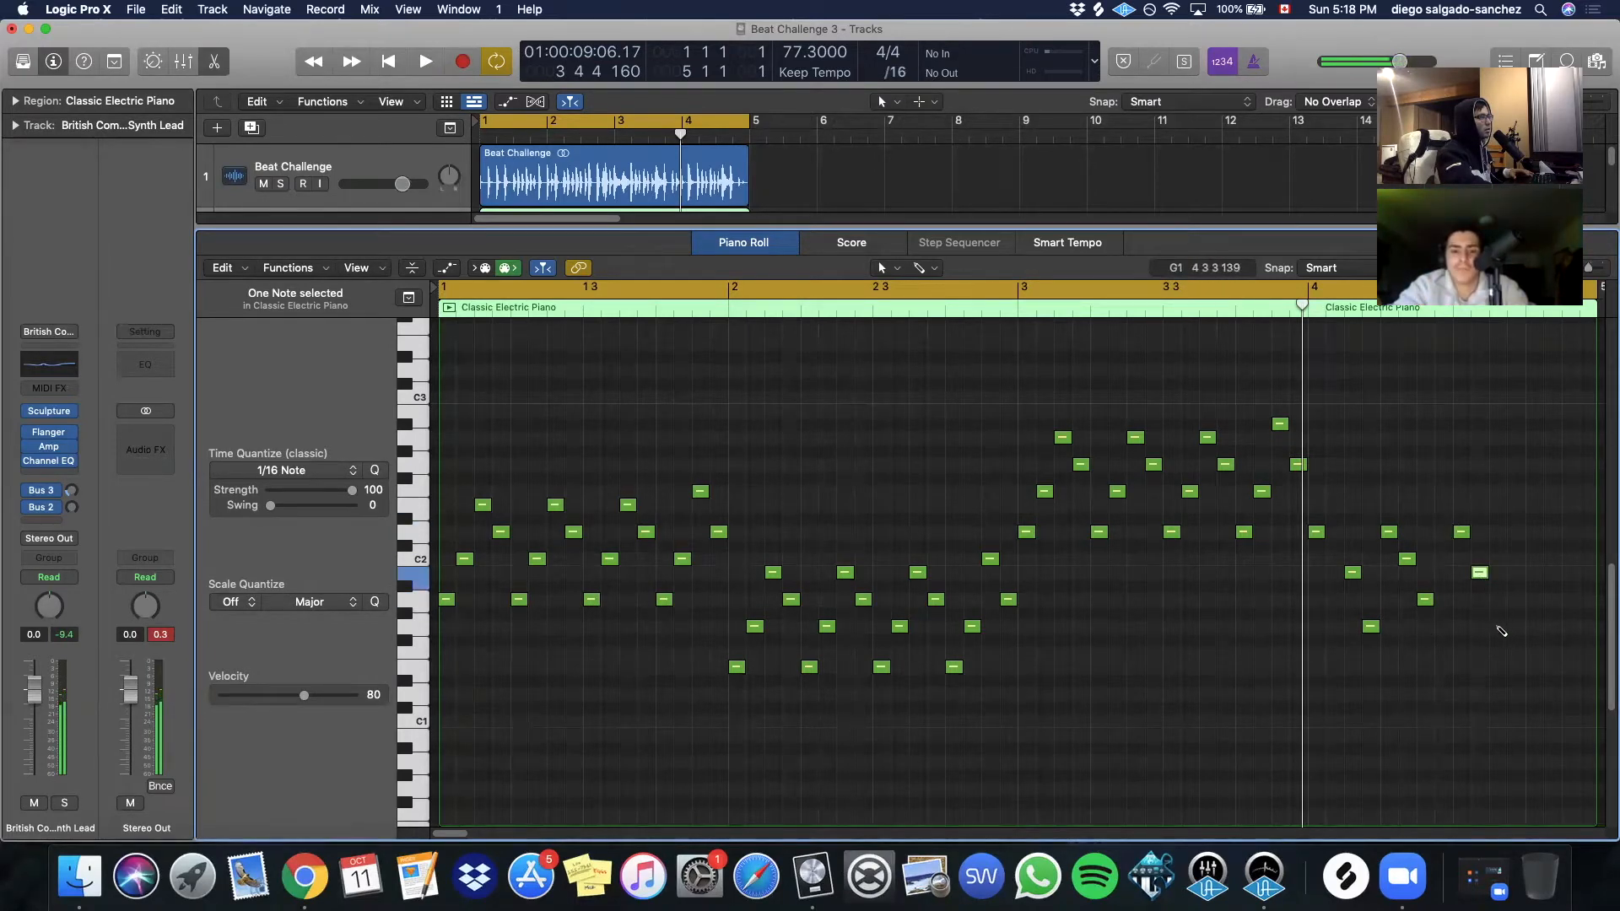
click(1516, 600)
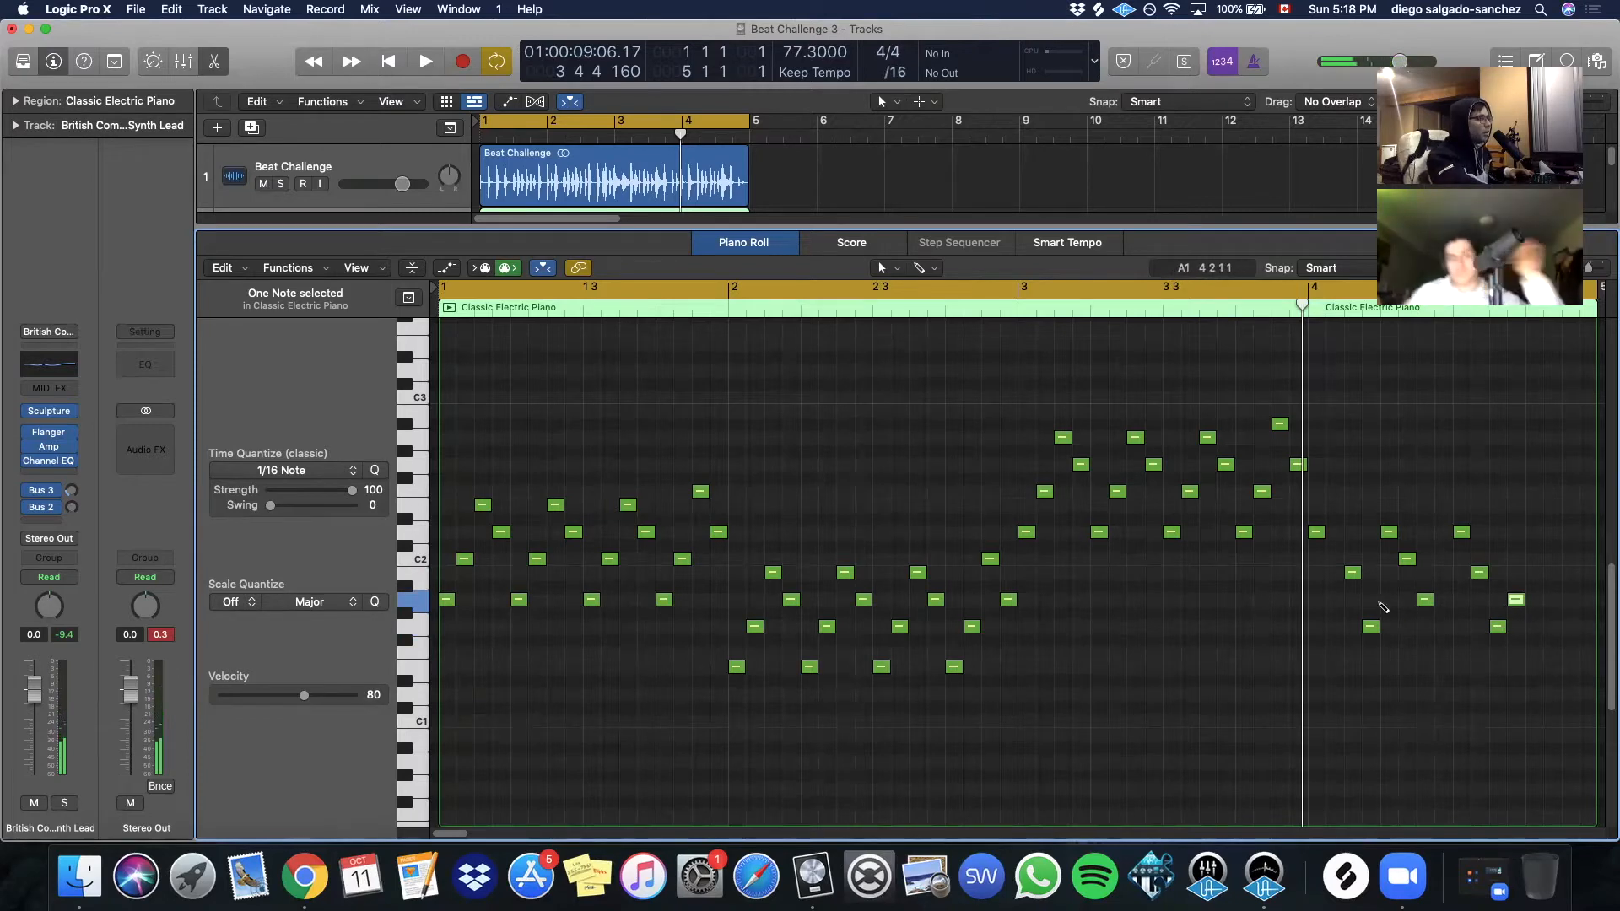
click(1440, 628)
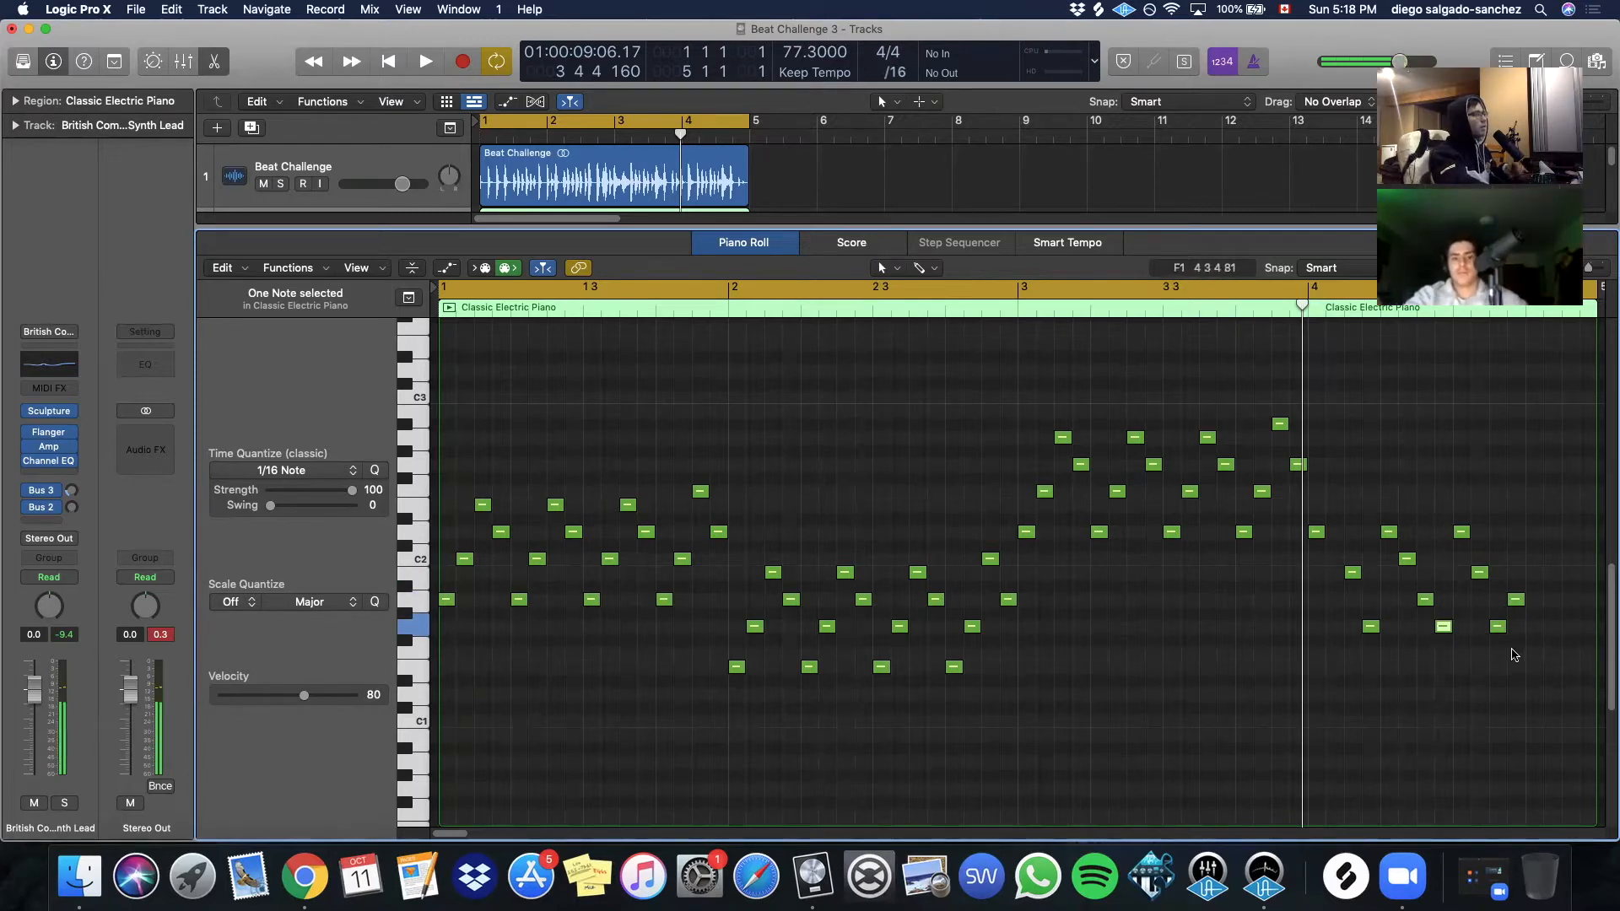
key(space)
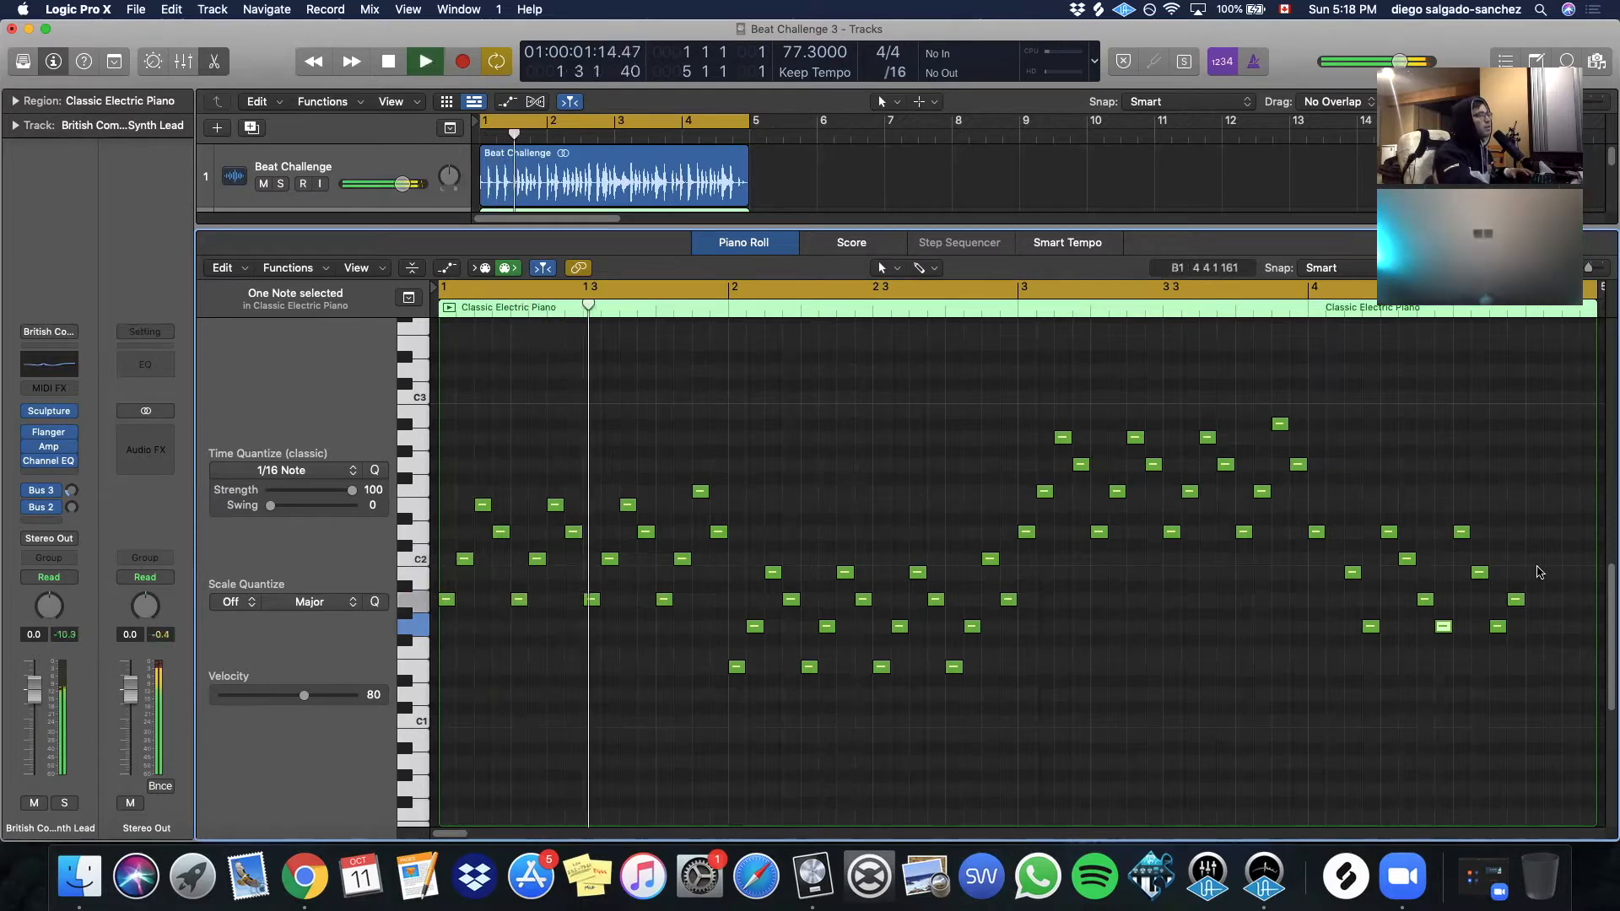
Delete the second of the three G1 notes in bar 4 and move the remaining notes earlier to close the gaps
drag(466, 833, 486, 833)
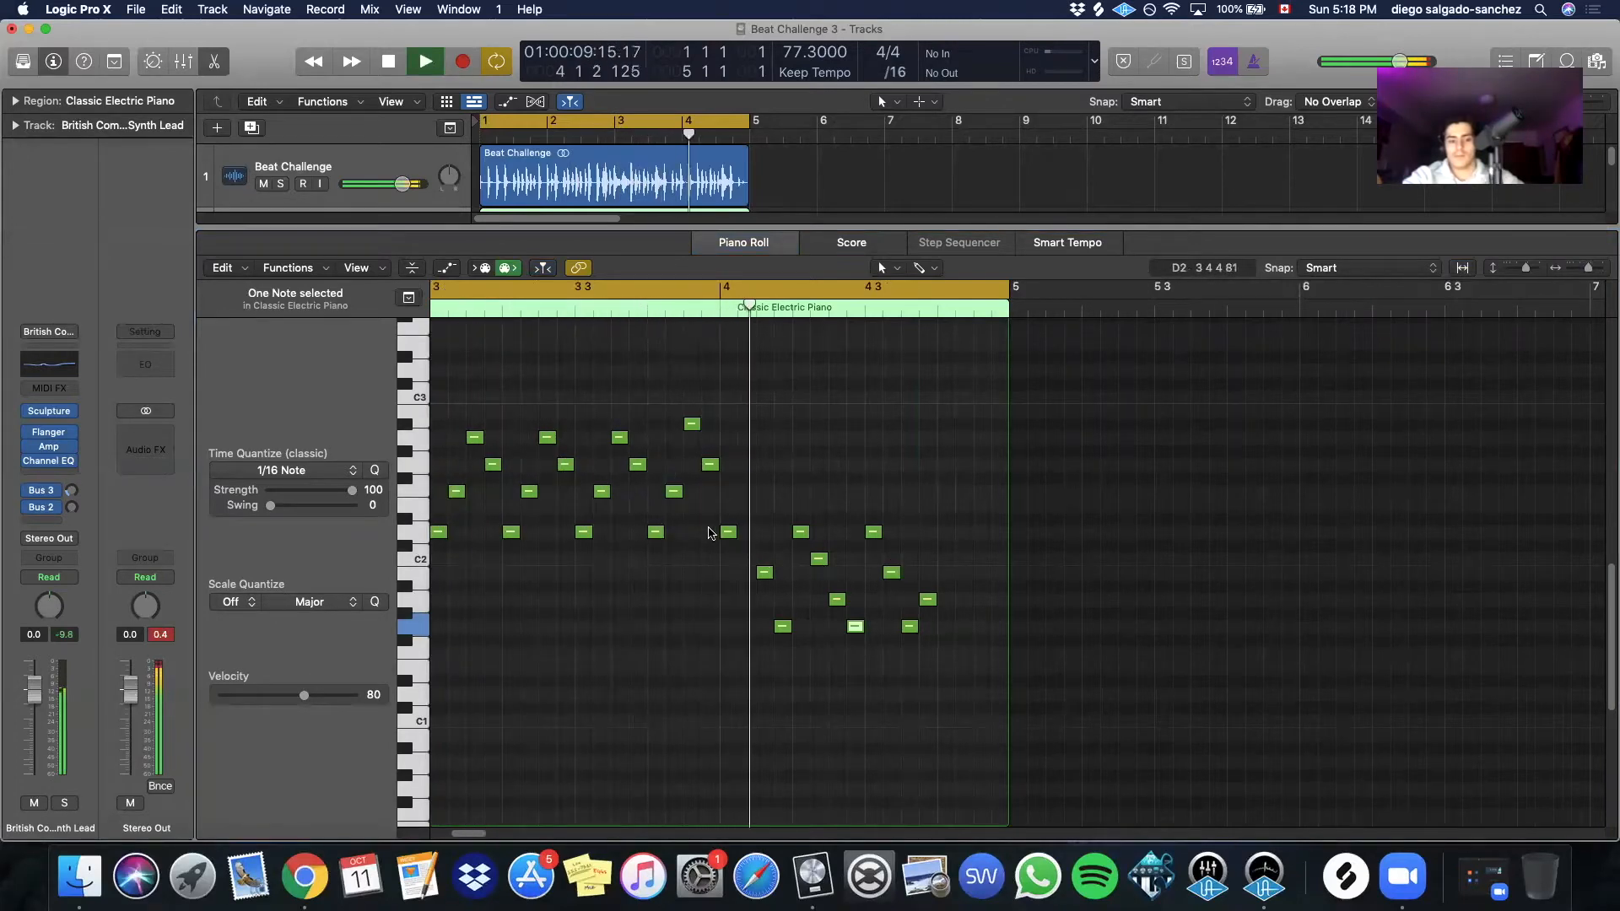
click(708, 603)
key(space)
drag(1353, 574, 1334, 574)
drag(1371, 626, 1354, 630)
drag(1381, 513, 1435, 626)
drag(1381, 540, 1363, 539)
click(1384, 501)
click(1443, 626)
drag(1443, 483, 1523, 665)
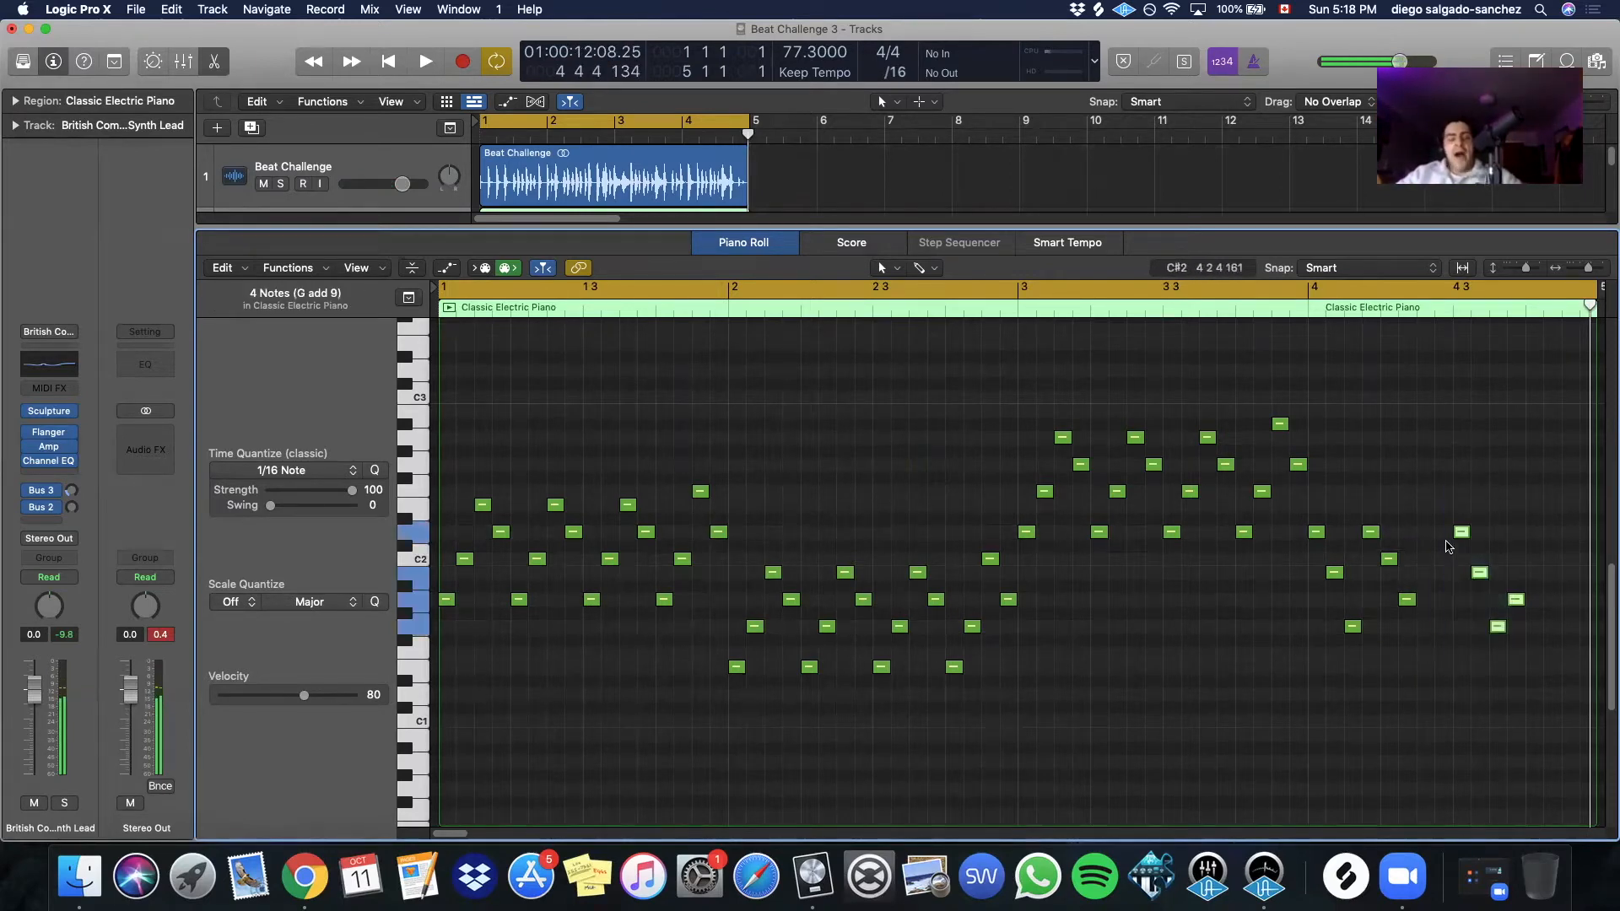
drag(1461, 536, 1425, 537)
Add a B1 and a C2 note after the last bar 4 note and play the melody
click(1498, 585)
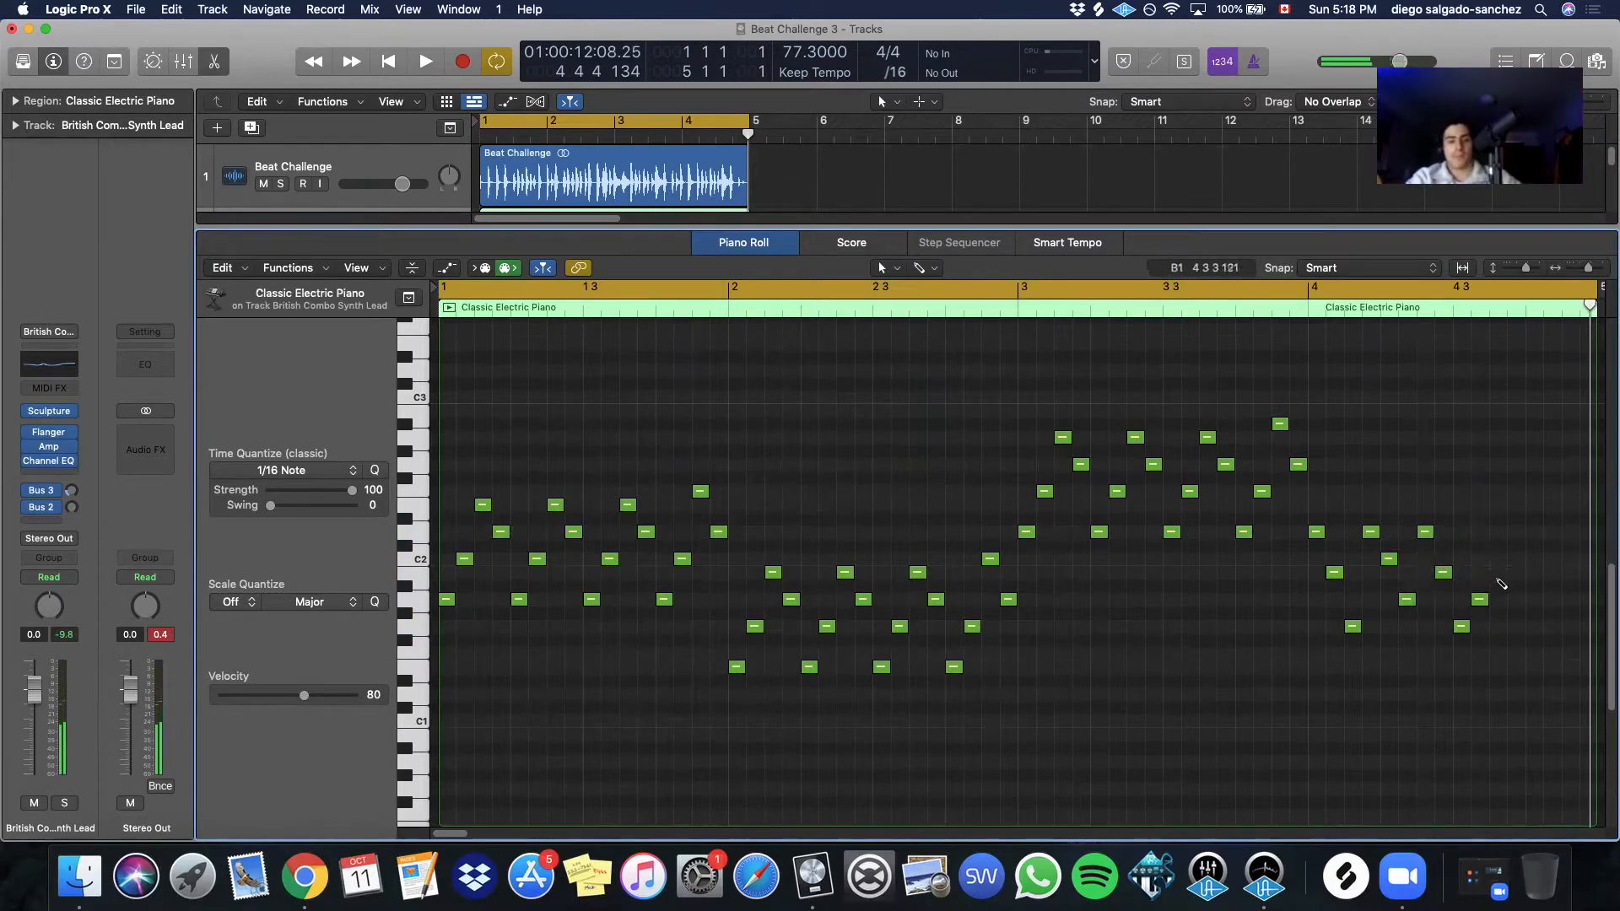
click(1498, 573)
key(space)
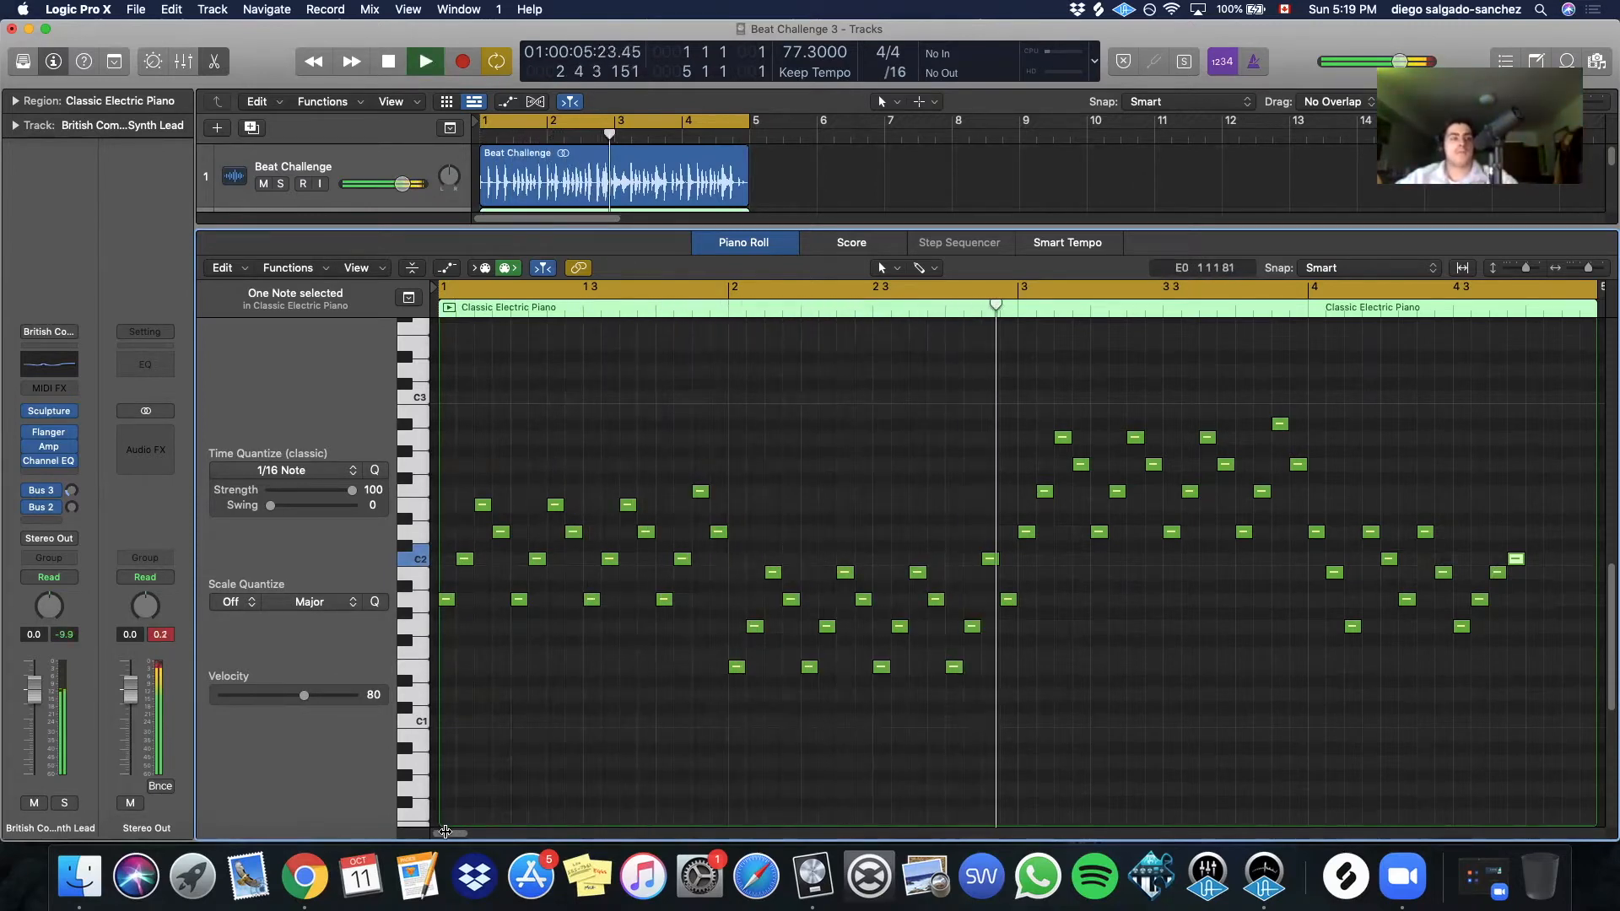
Replace all the bar 4 notes with a single G1 note on the bar's first beat
drag(453, 837, 470, 834)
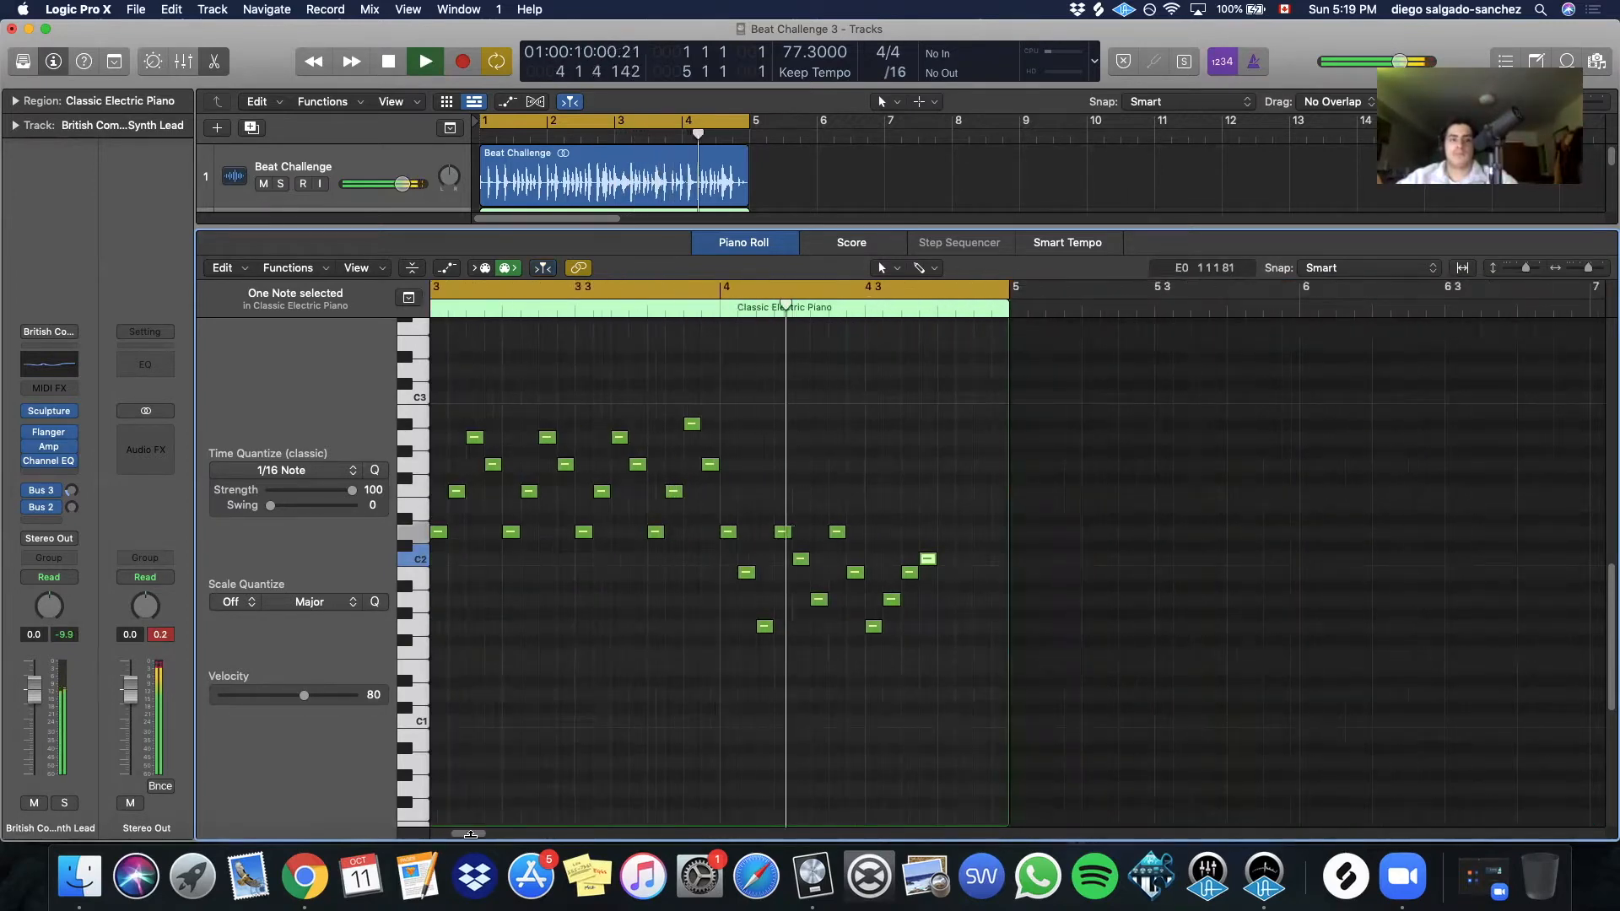
key(space)
drag(711, 516, 943, 676)
key(Delete)
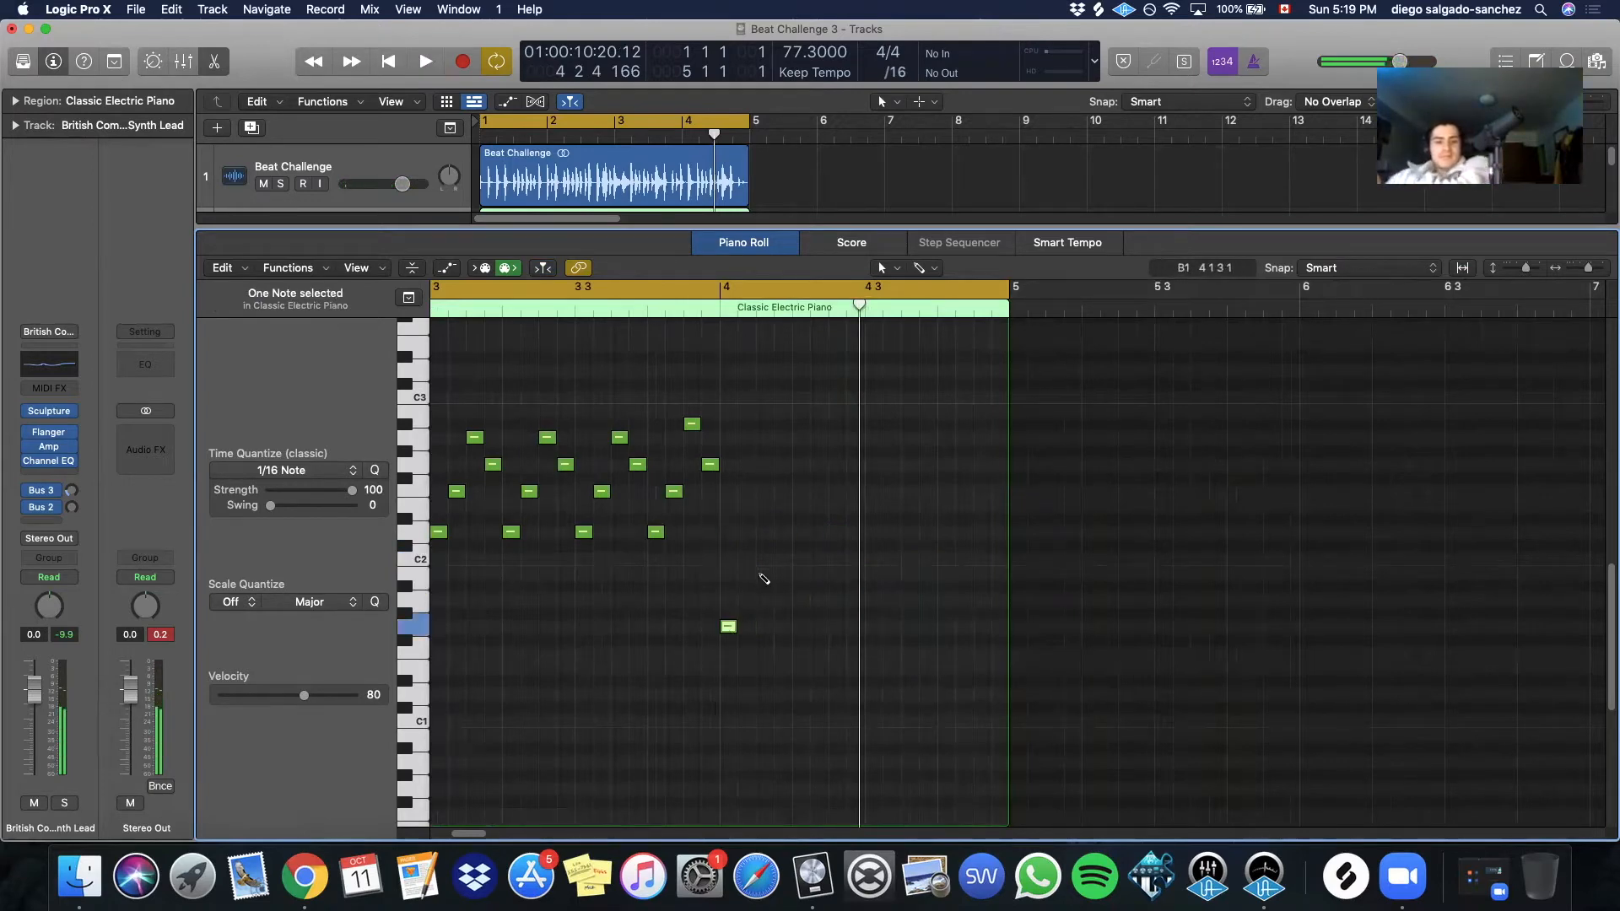
Continue bar 4 after the G1 note with consecutive B1, D2 and C2 sixteenth notes
click(783, 532)
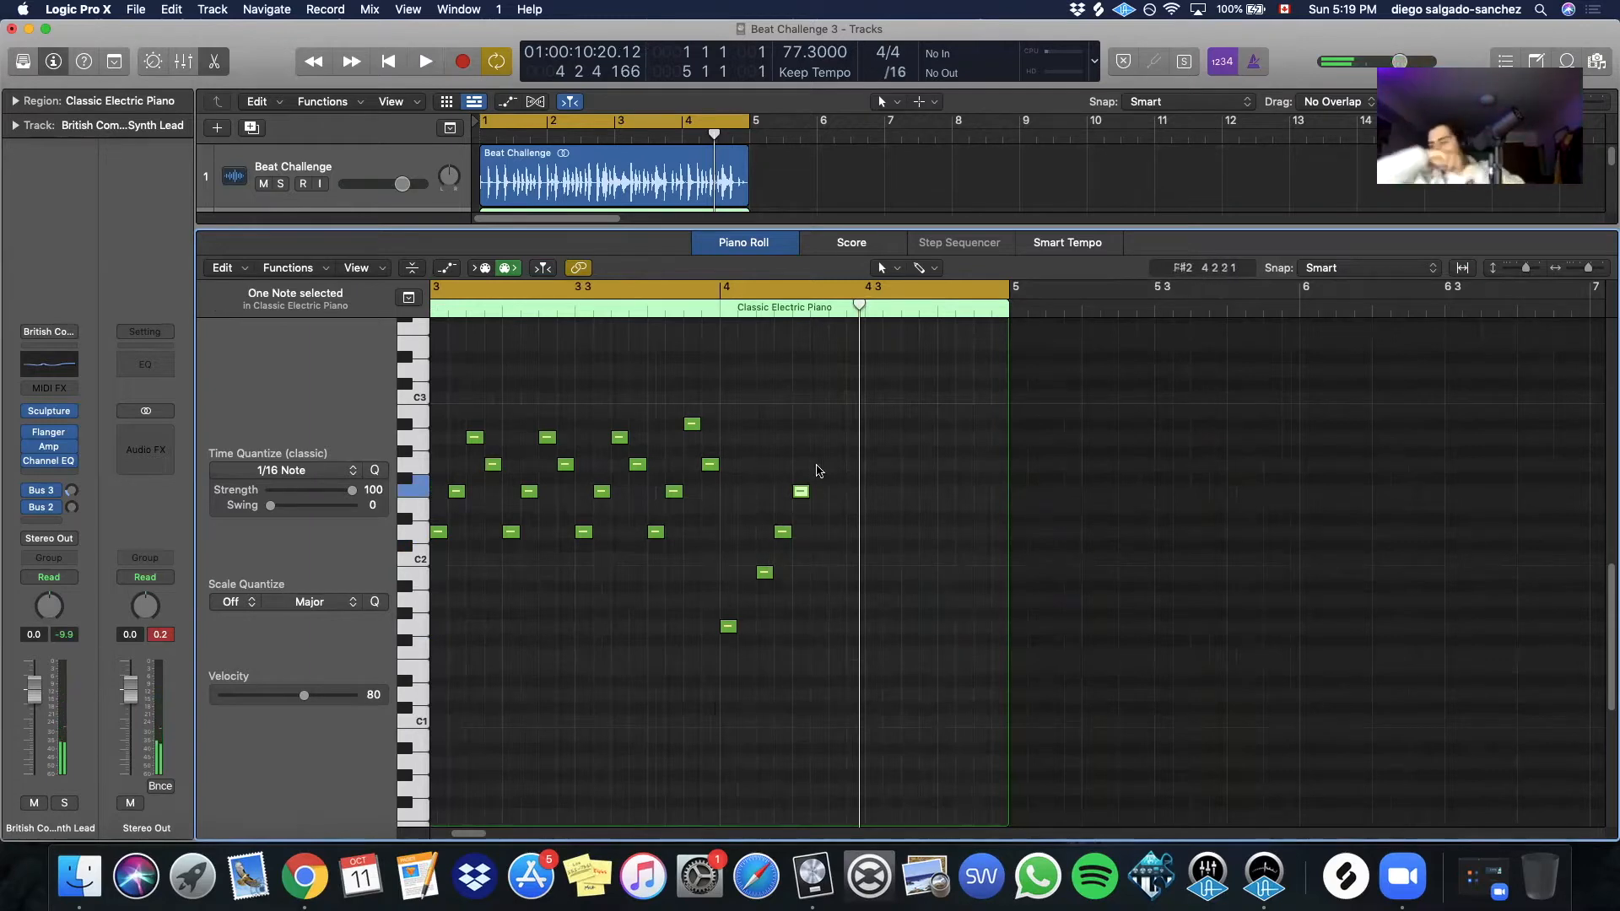
drag(766, 572, 756, 572)
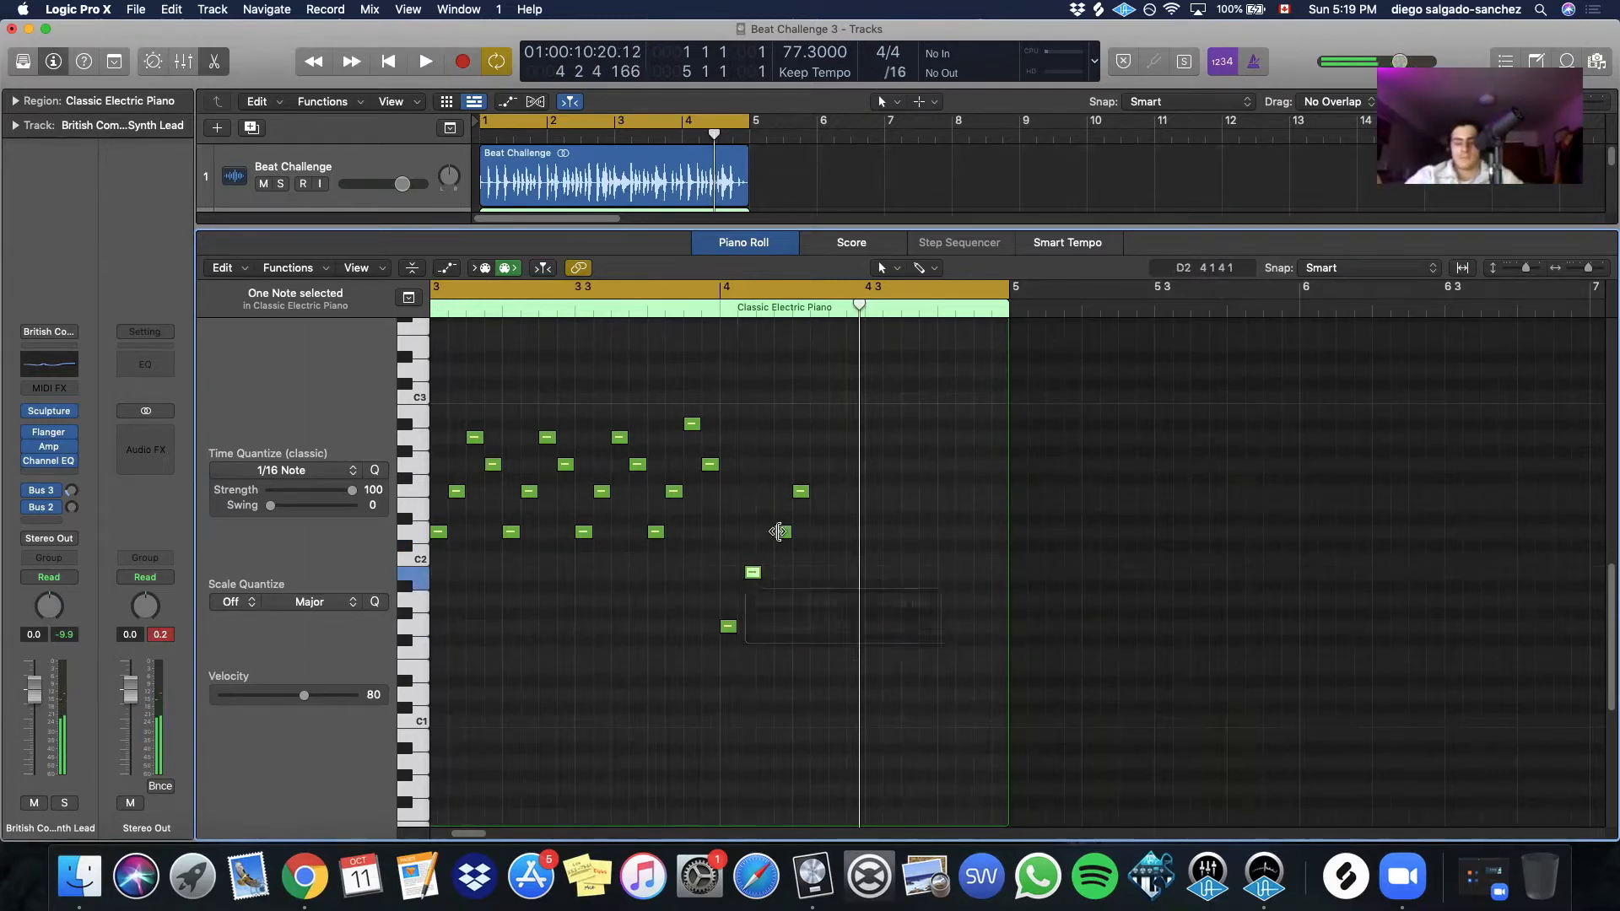
drag(753, 458, 810, 592)
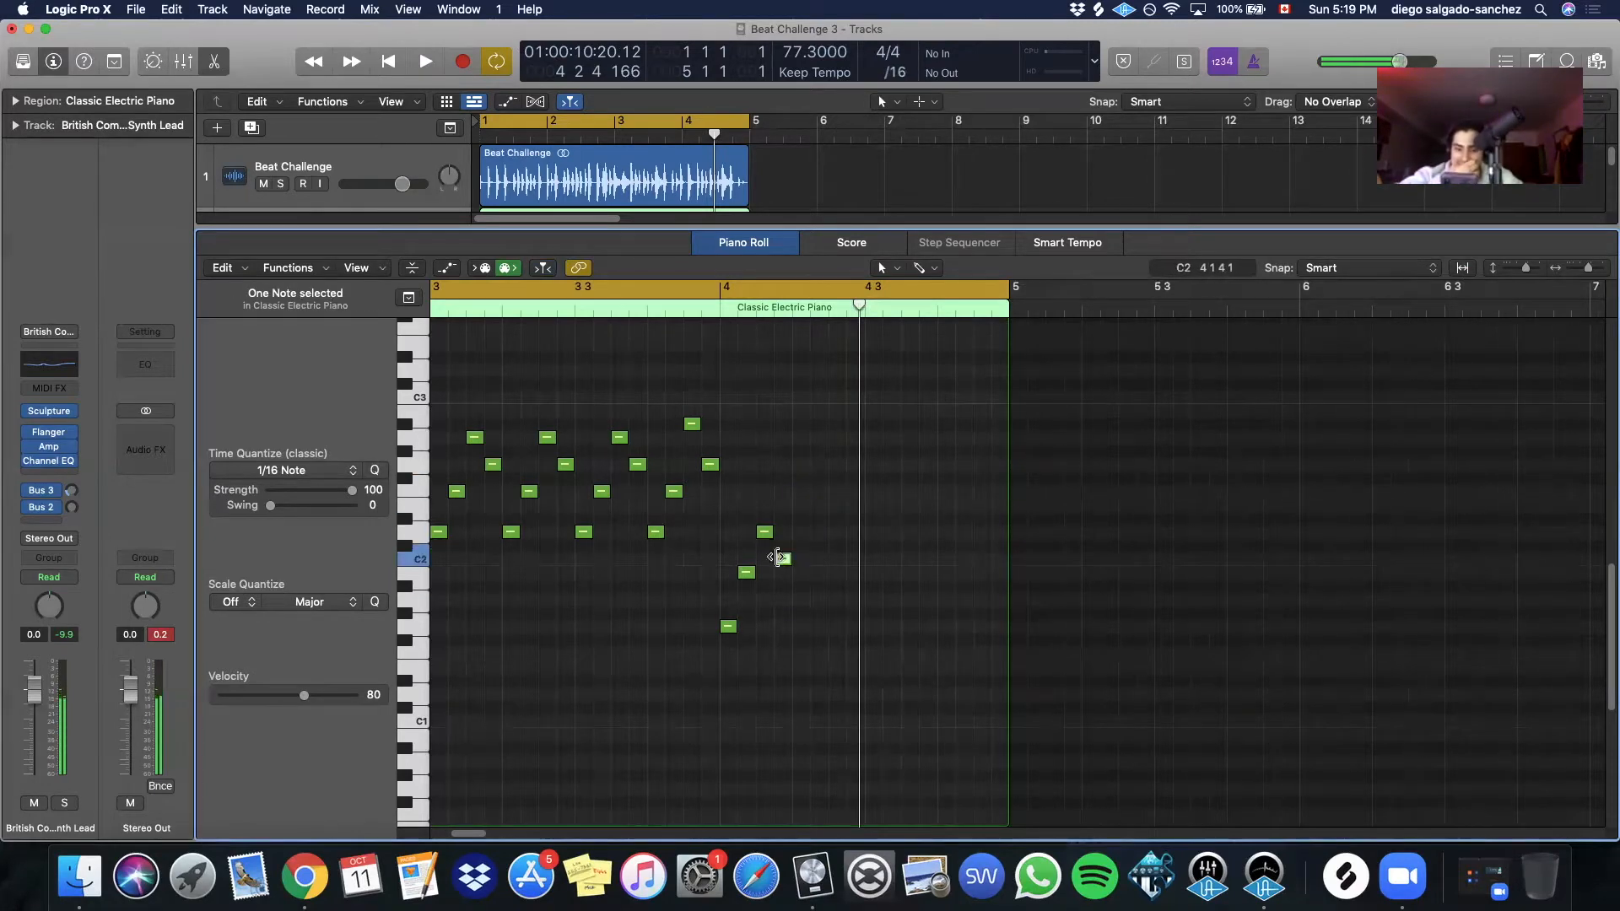
drag(804, 483, 801, 629)
Fill the rest of bar 4 with copies of the four-note pattern, transposing the second half up to start on B1, and play the melody
drag(886, 494, 874, 577)
key(space)
scroll(935, 532, down, 4)
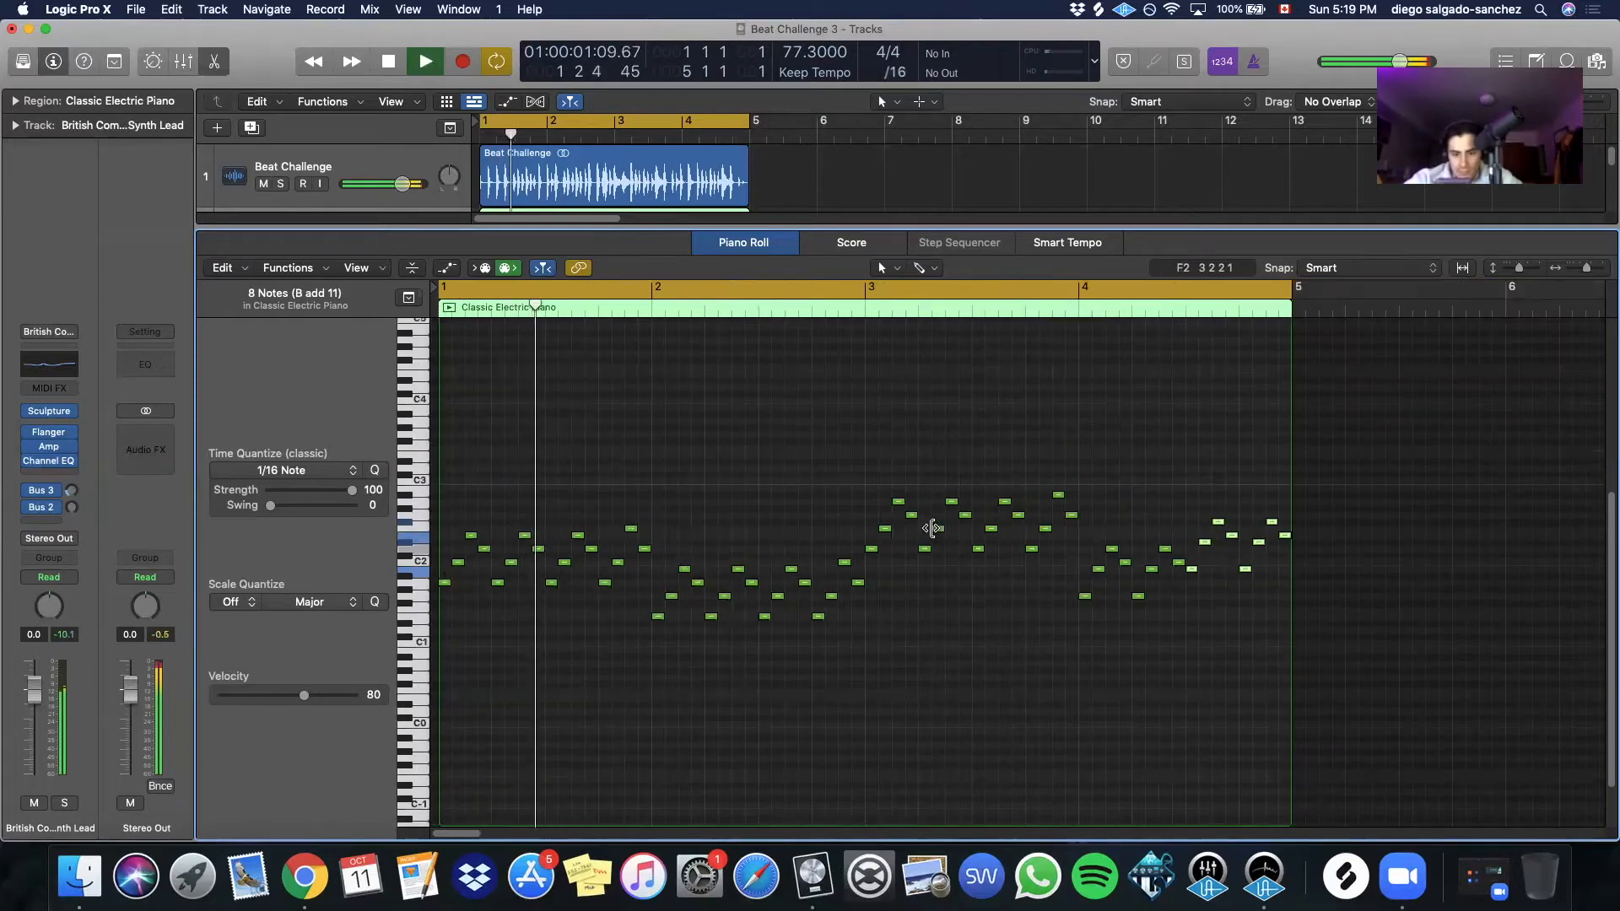
click(747, 483)
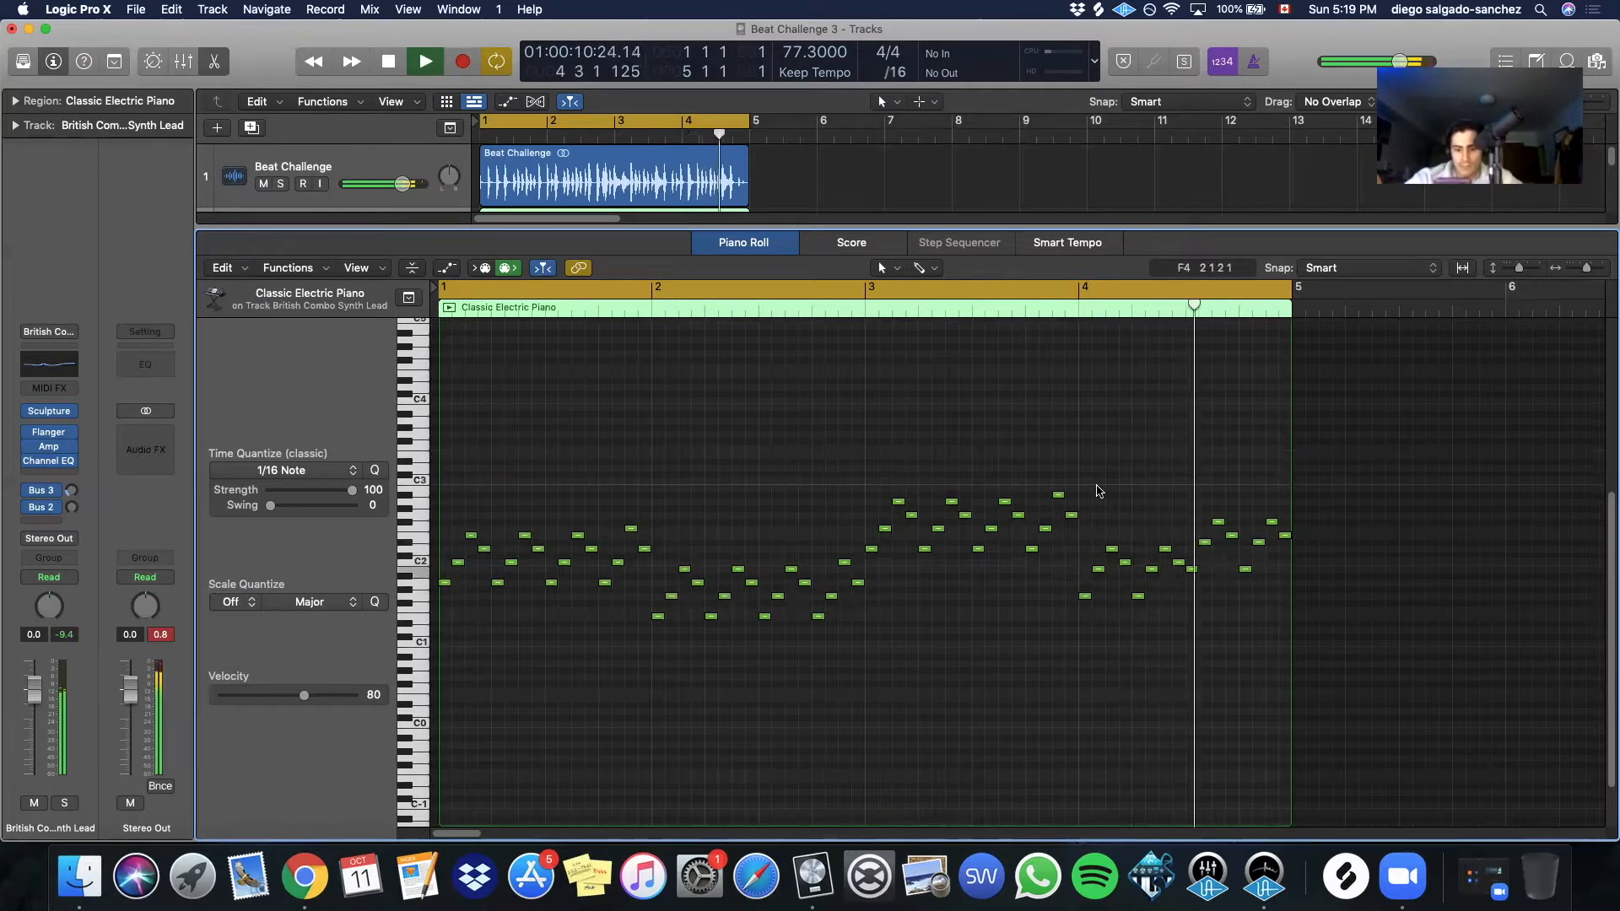
key(space)
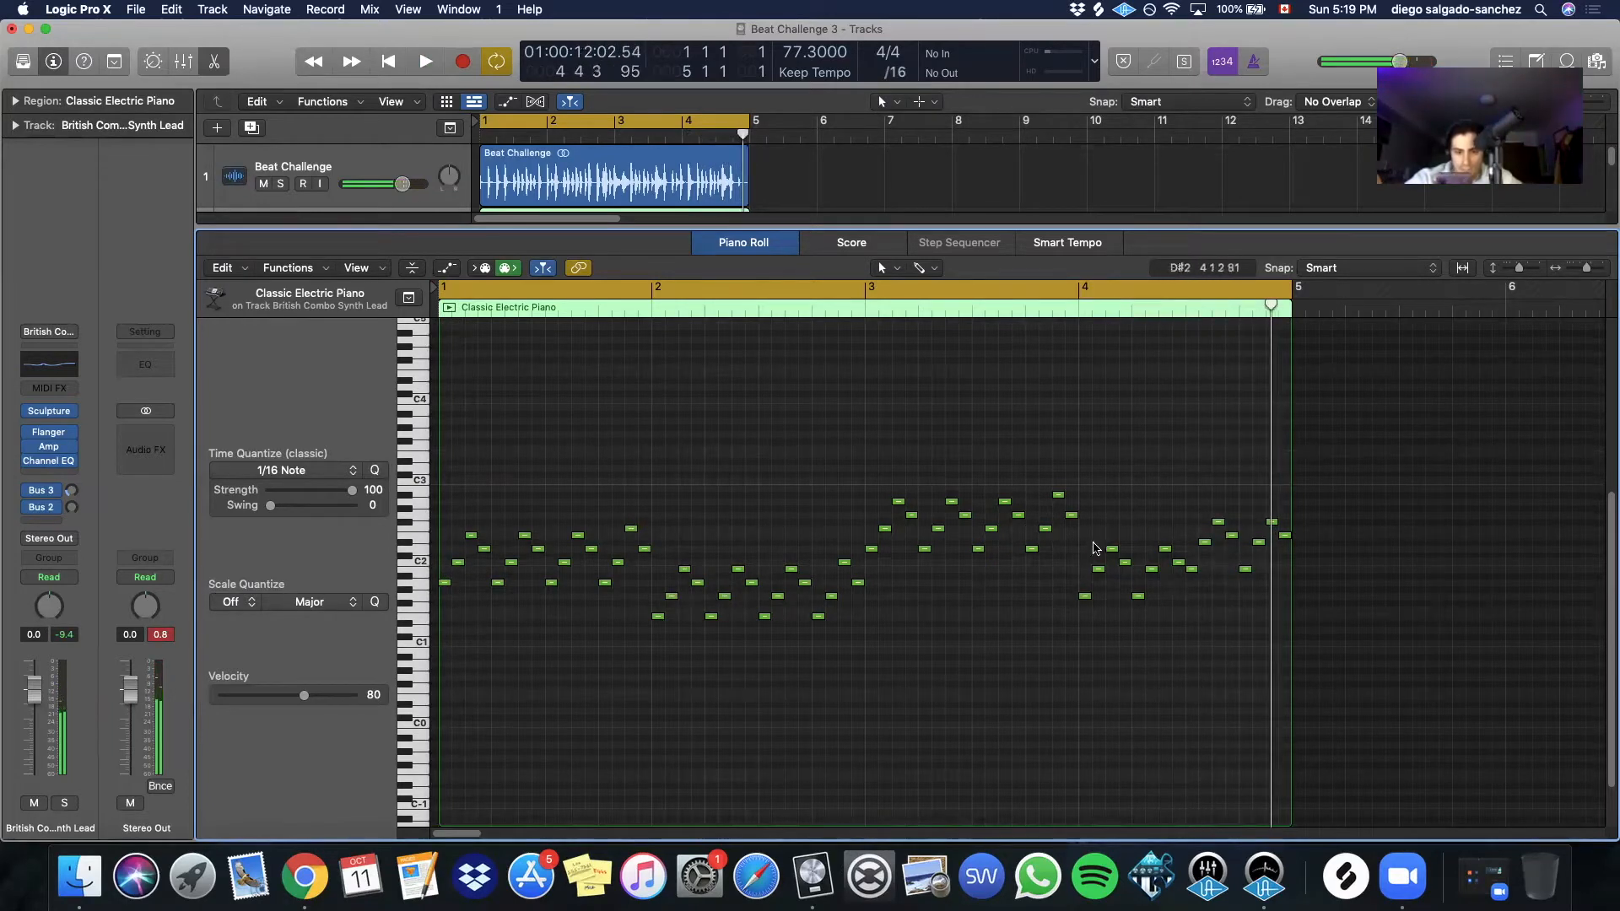
Replace the bar 4 notes with a copy of the bar 3 pattern transposed down to start on B1, and play it
drag(1095, 522, 1291, 698)
key(Delete)
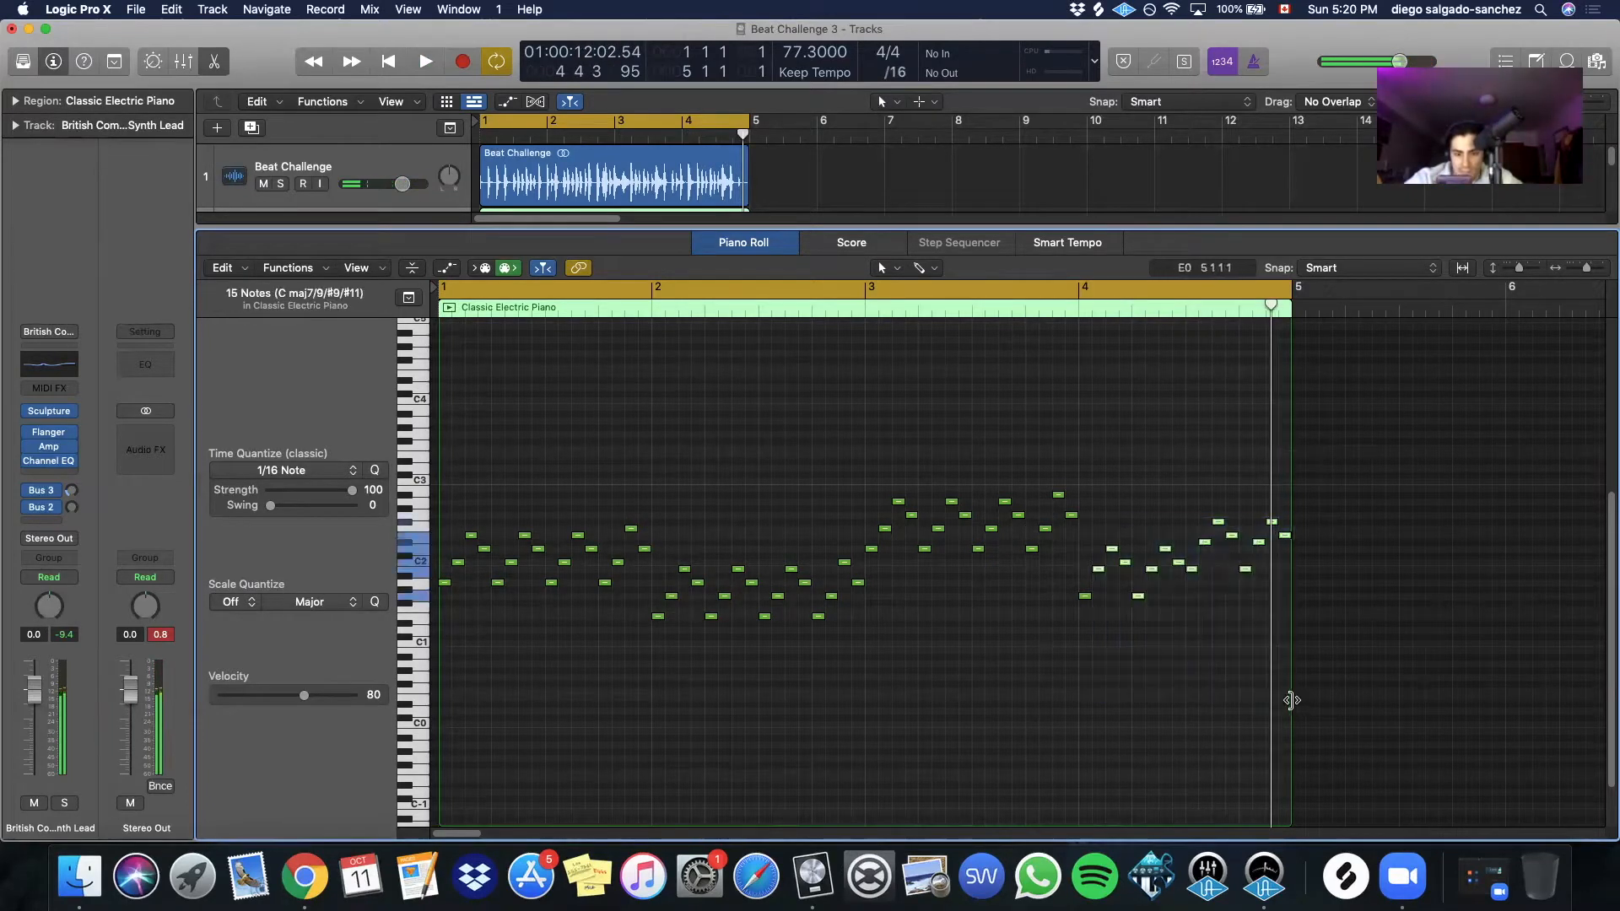
drag(1162, 400, 866, 627)
mouse_move(1070, 589)
mouse_down()
mouse_move(1095, 587)
mouse_move(1080, 588)
mouse_move(1088, 565)
mouse_up()
key(space)
Raise the three F#2 notes in bar 4 to G2 and the bar's last high note to A2, and play the melody
key(super+Down)
key(super+Down)
key(super+Down)
key(super+Down)
key(super+Down)
key(super+Down)
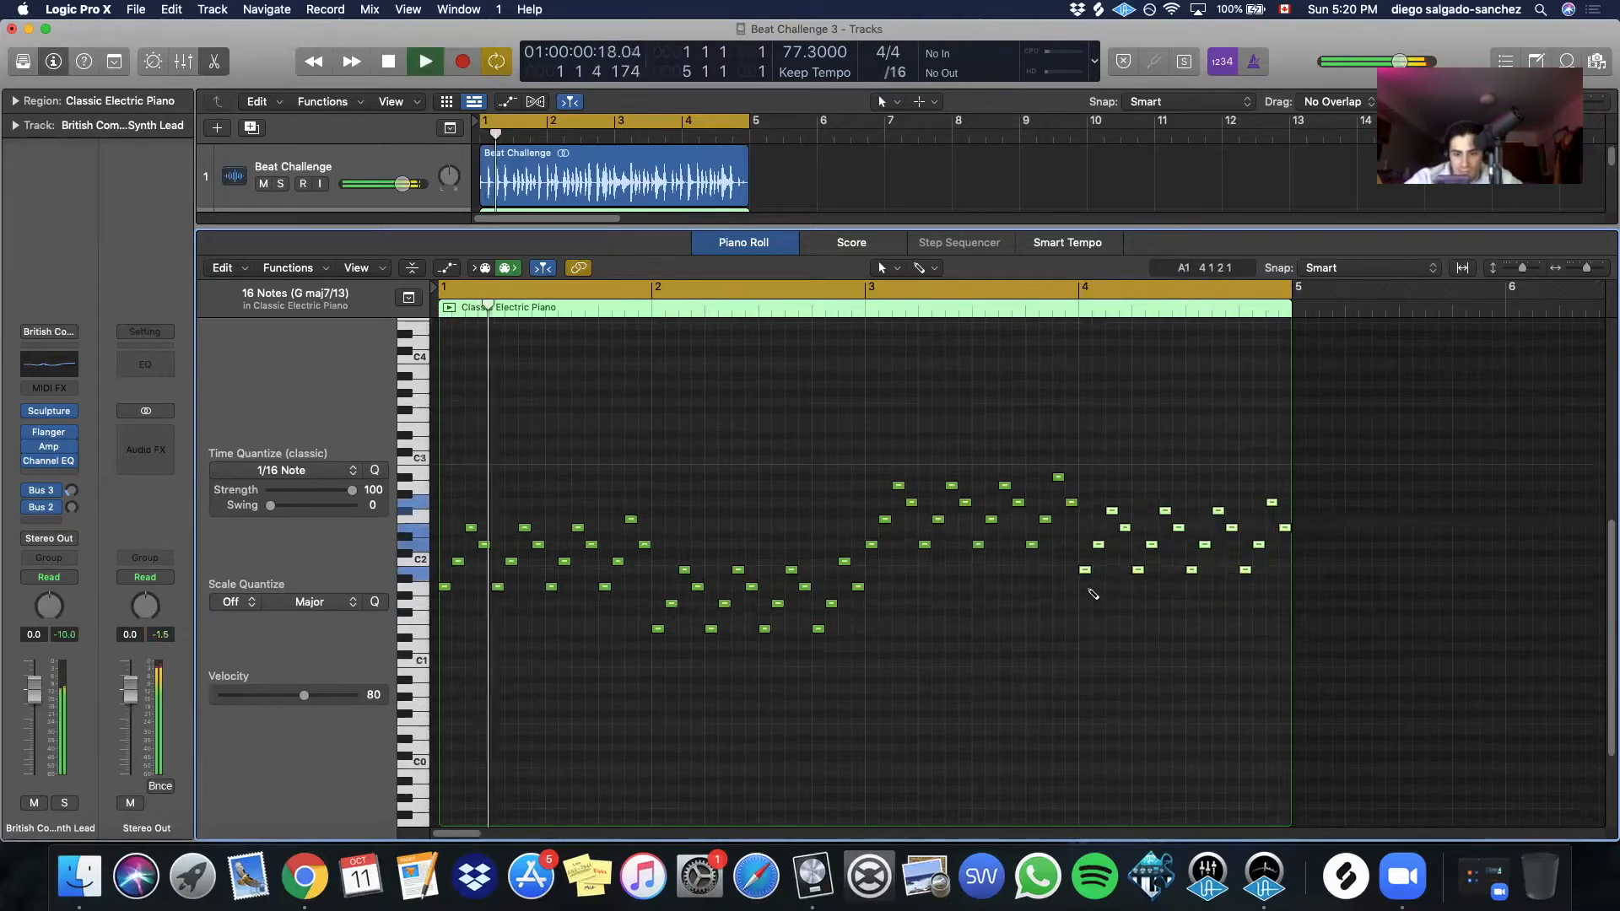
key(super+Right)
key(super+Right)
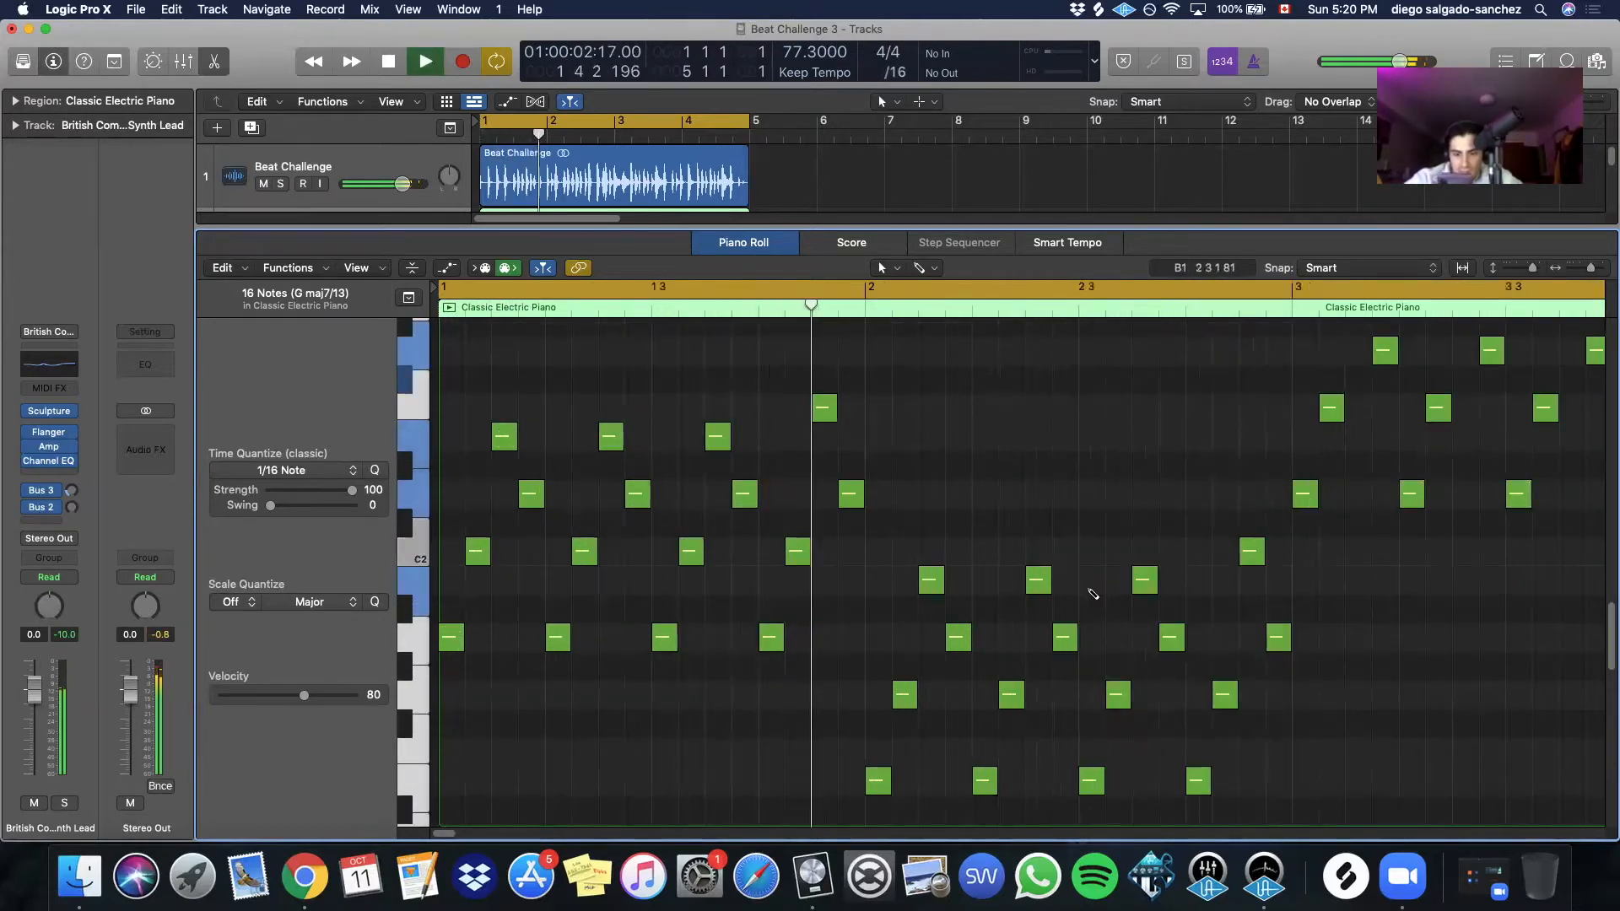
key(super+Up)
key(super+Up)
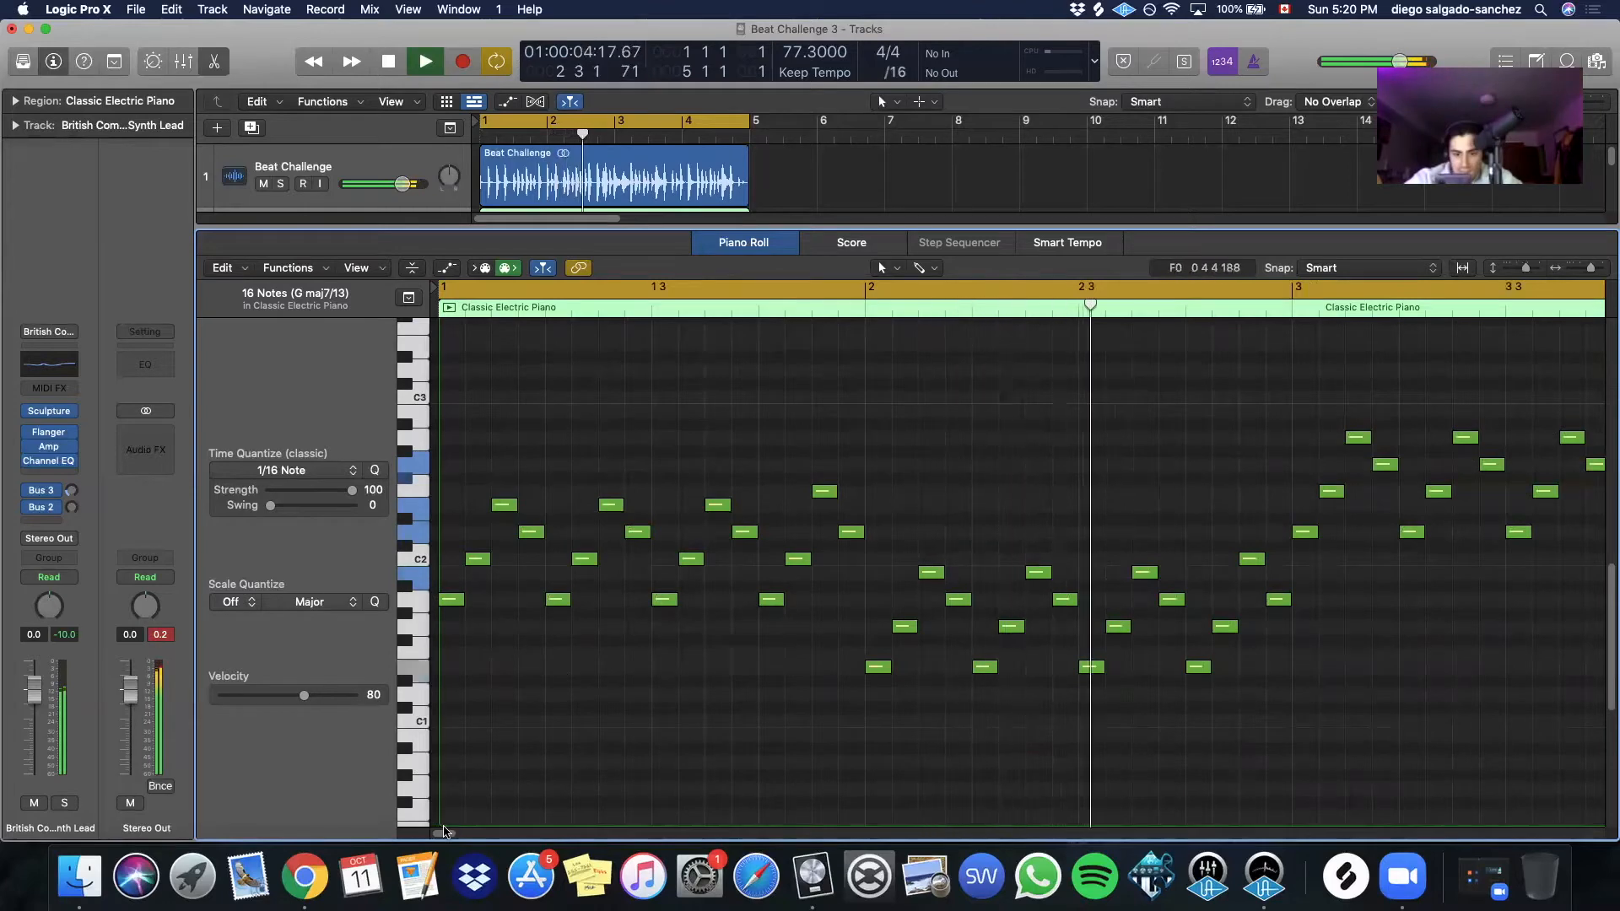
scroll(800, 617, right, 10)
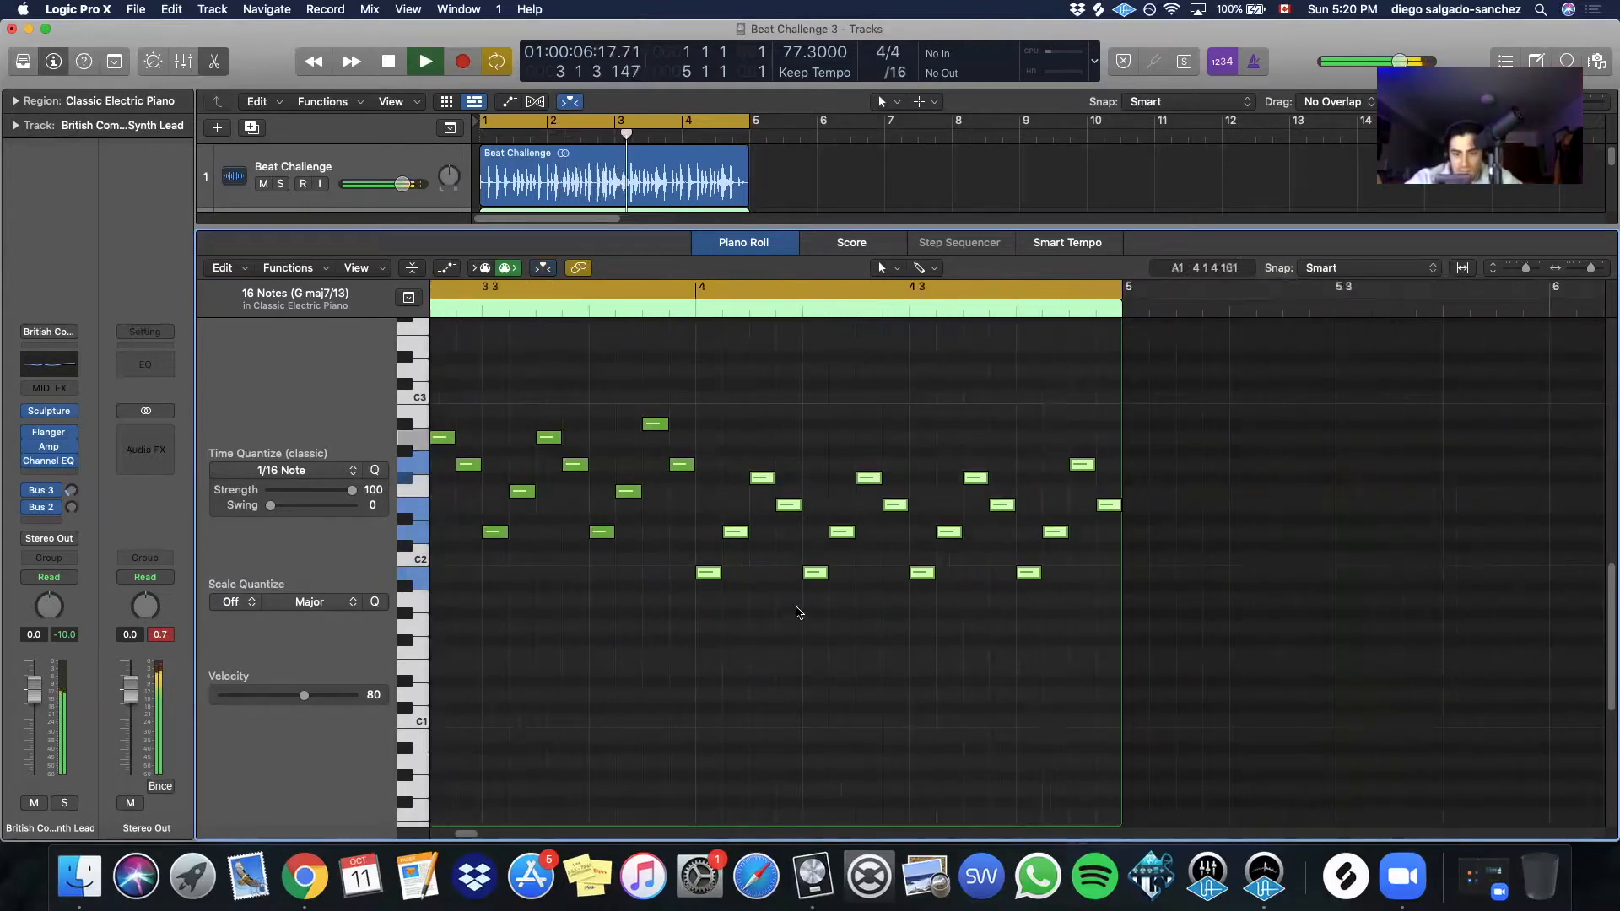
click(770, 459)
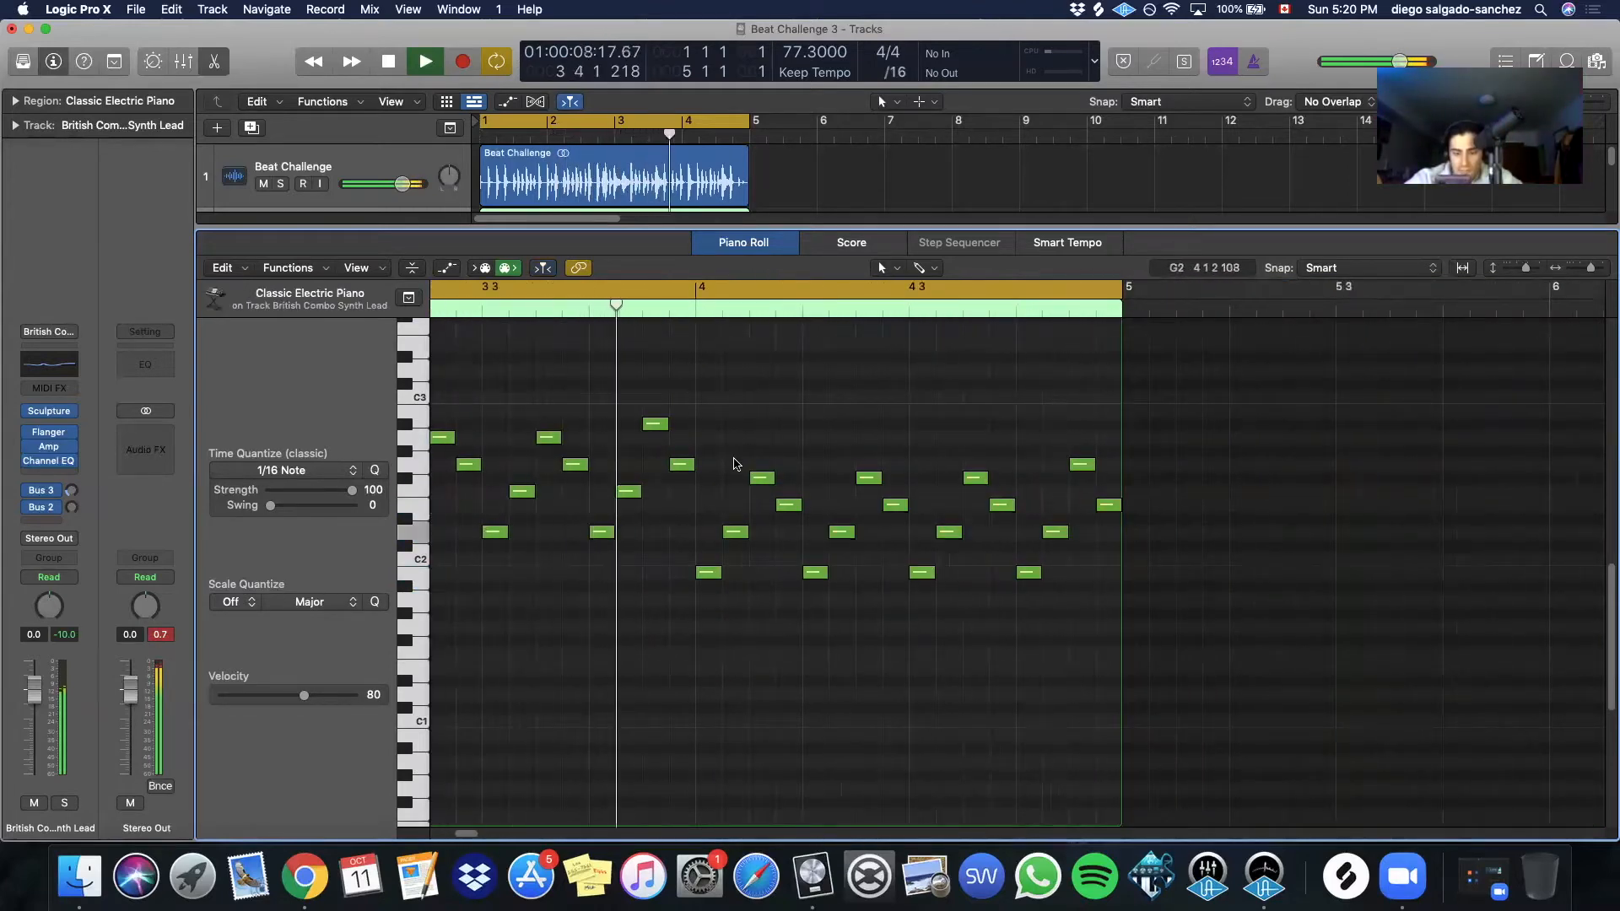
key(space)
drag(730, 444, 1000, 493)
drag(762, 479, 762, 466)
click(1078, 456)
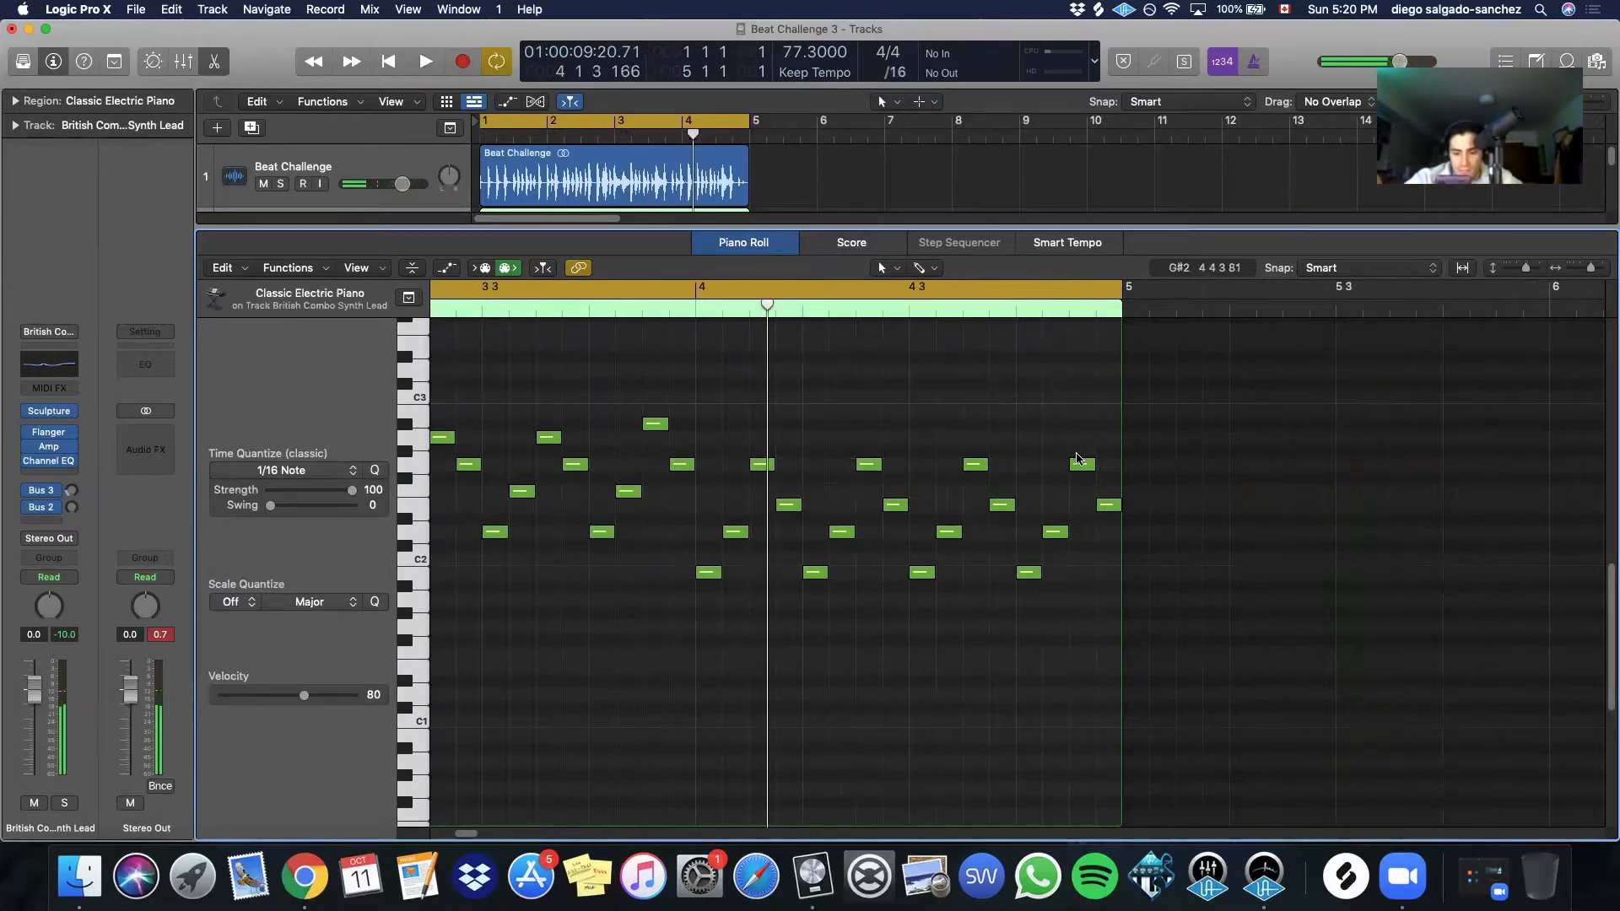
click(1083, 465)
key(space)
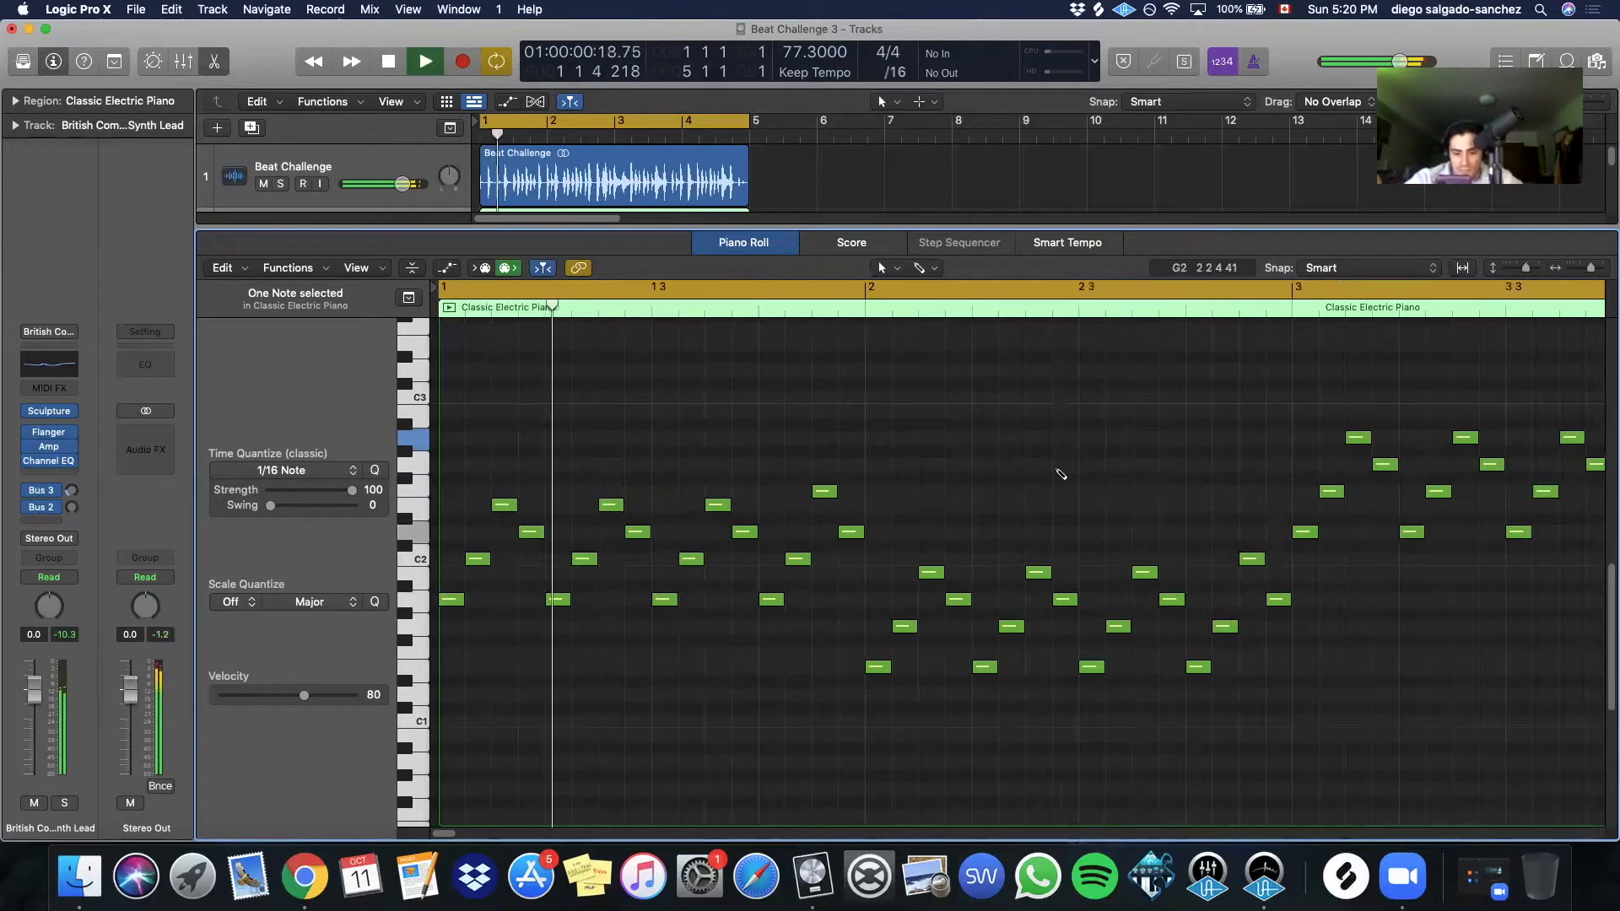
Save the project and listen to the four-bar melody before stopping playback
key(super+Left)
key(super+Up)
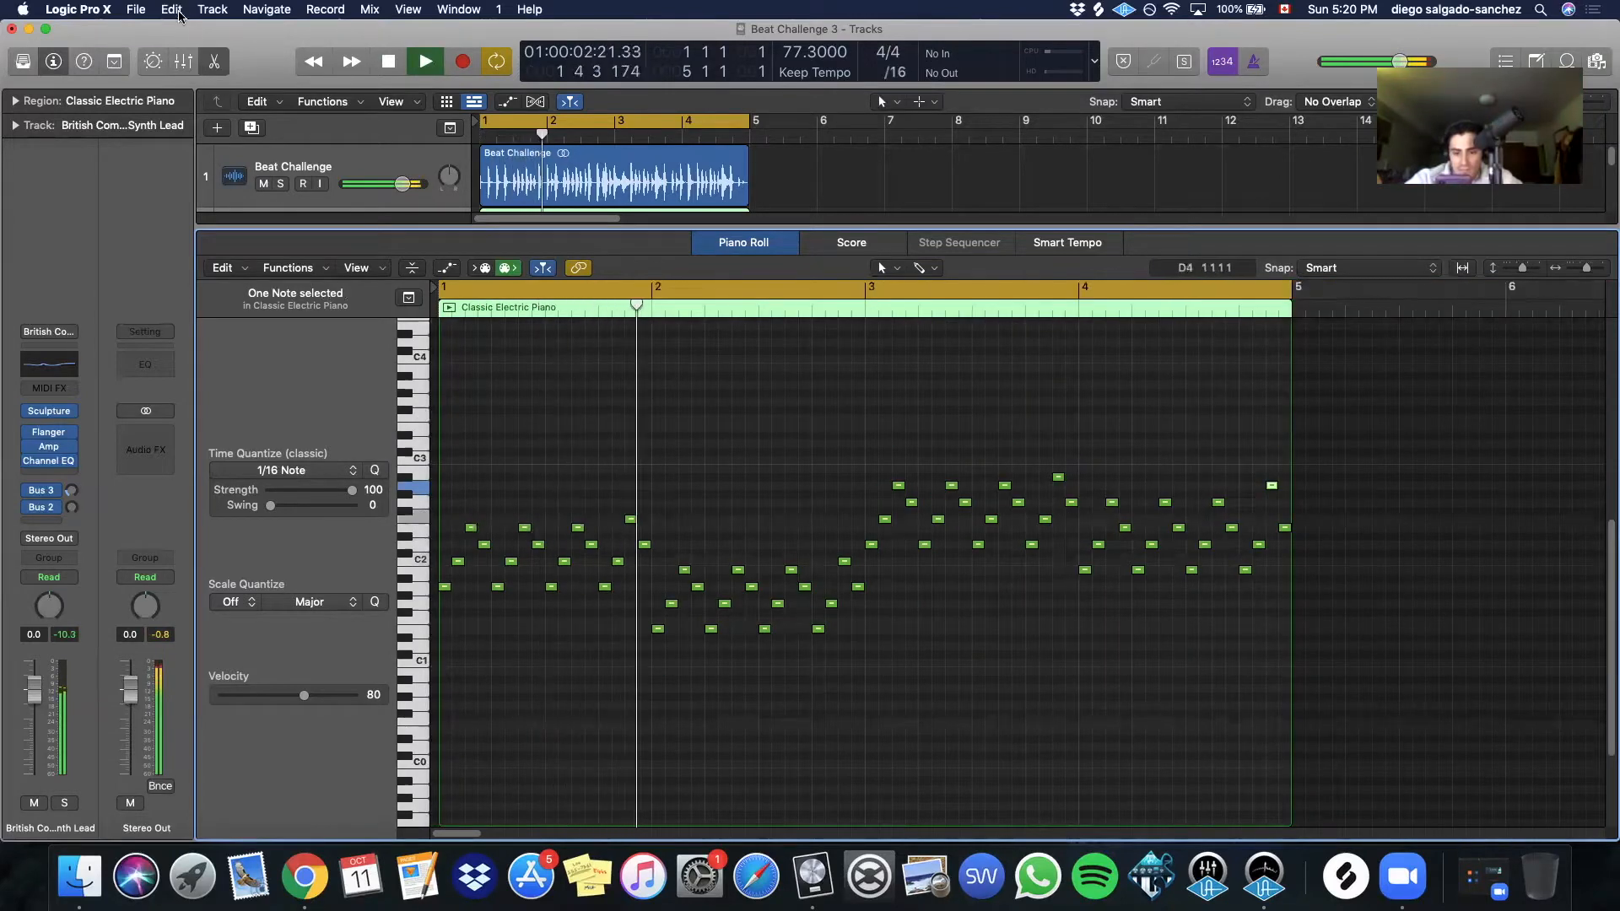
click(136, 9)
click(144, 133)
click(776, 437)
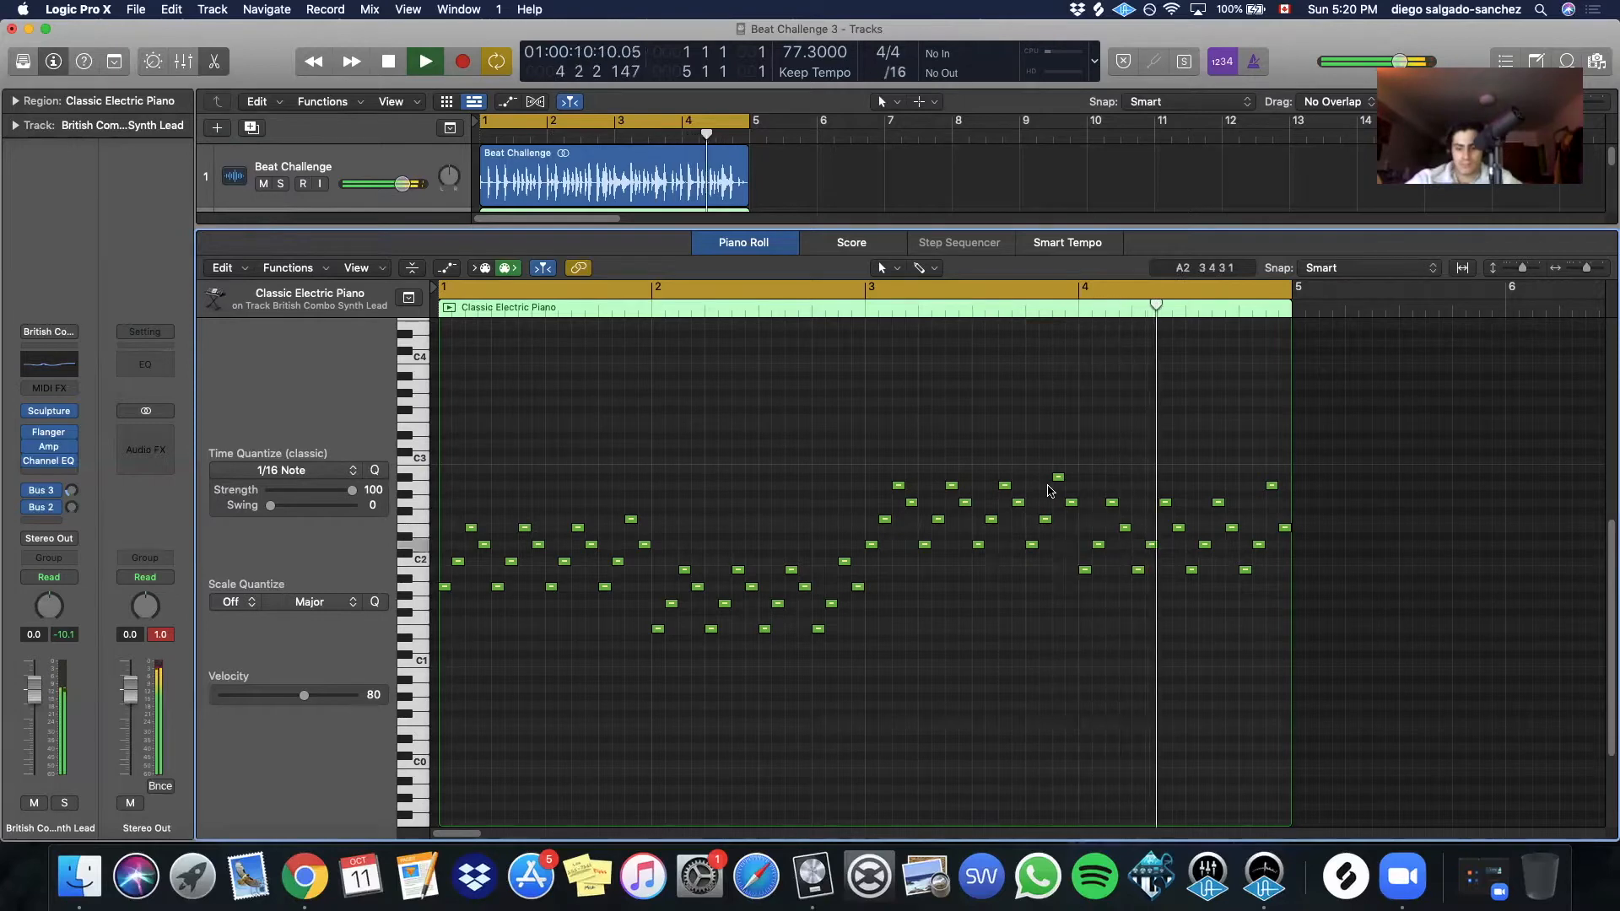
key(space)
Trim the Beat Challenge audio region to end at bar 4 and split it at bar 3
key(e)
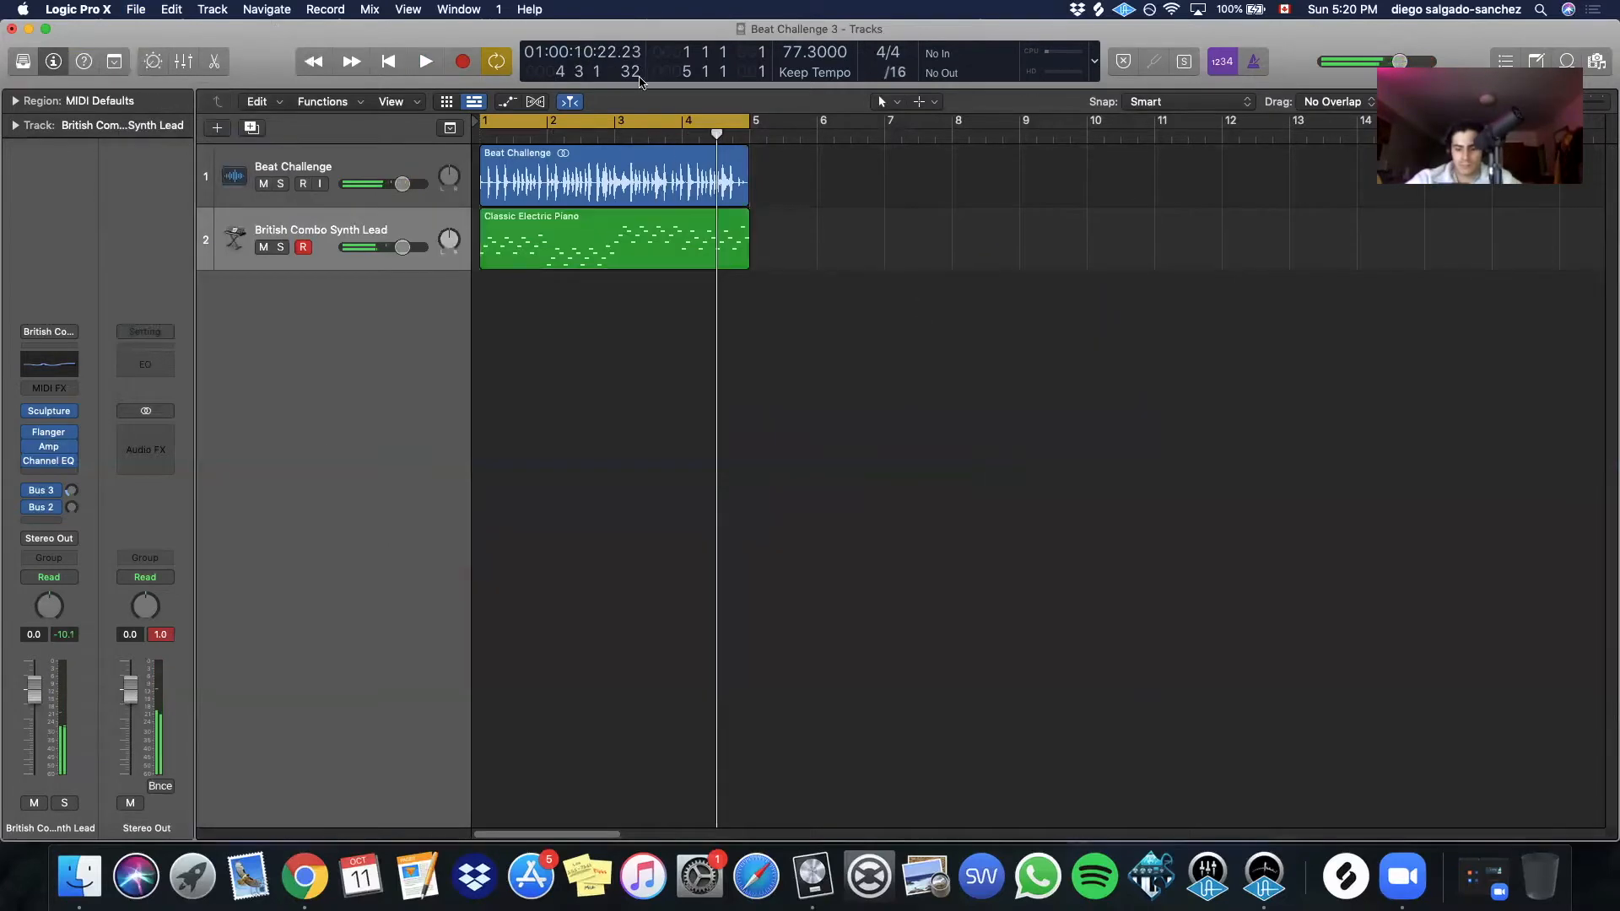
drag(741, 203, 681, 203)
key(t)
key(i)
click(616, 175)
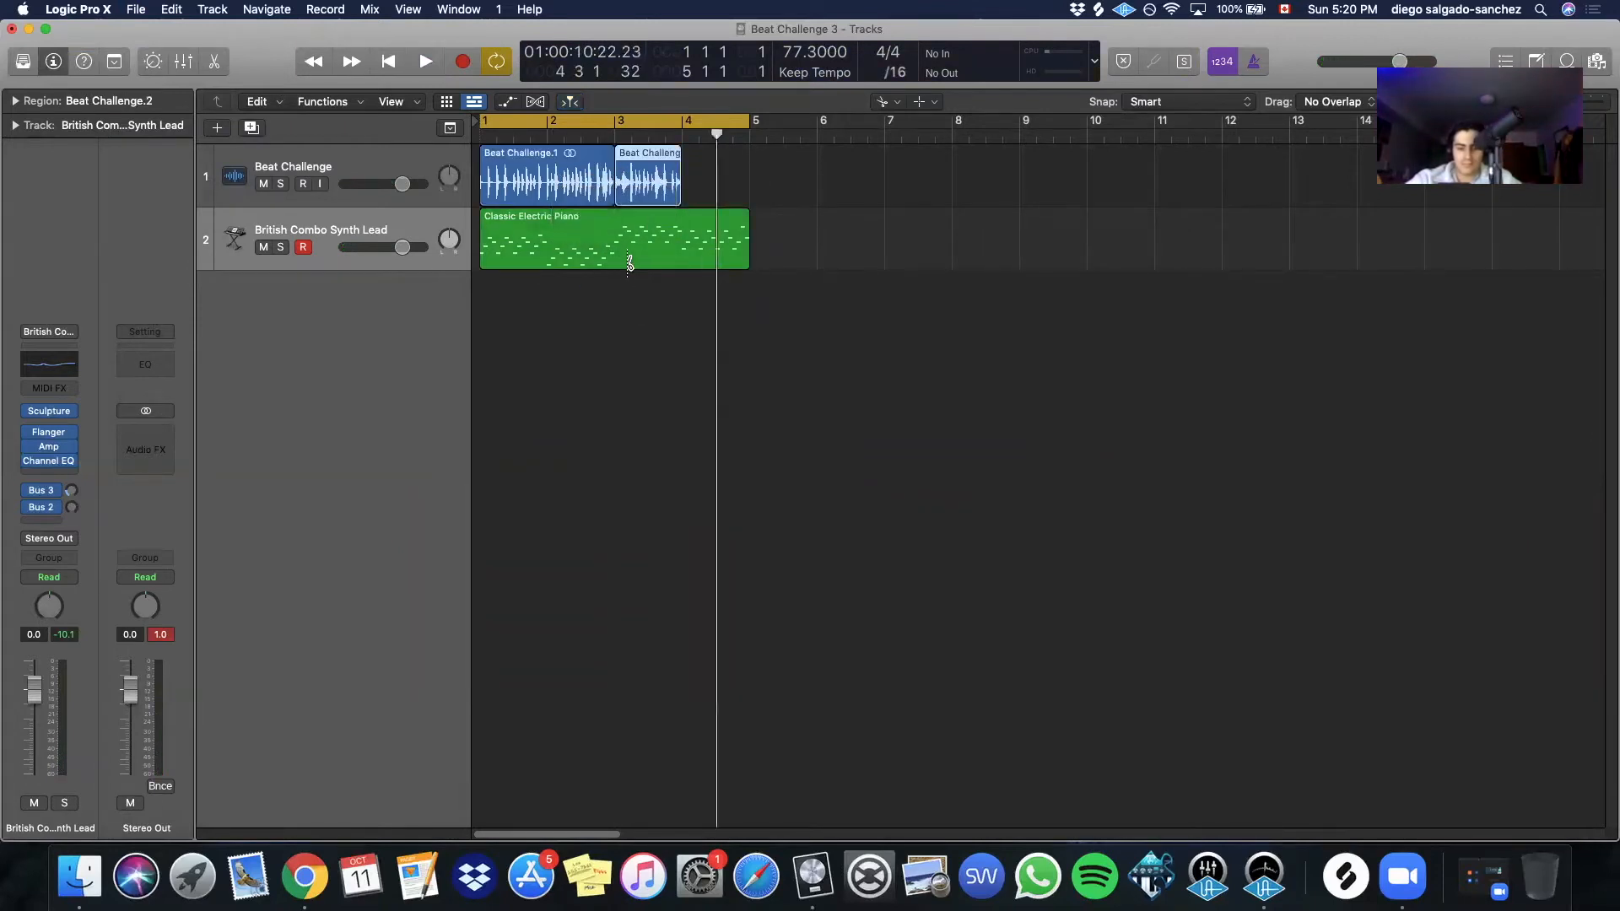
Copy the bar 3 segment of the Beat Challenge audio to bar 4 and play the arrangement
key(t)
key(t)
drag(635, 178, 702, 178)
key(space)
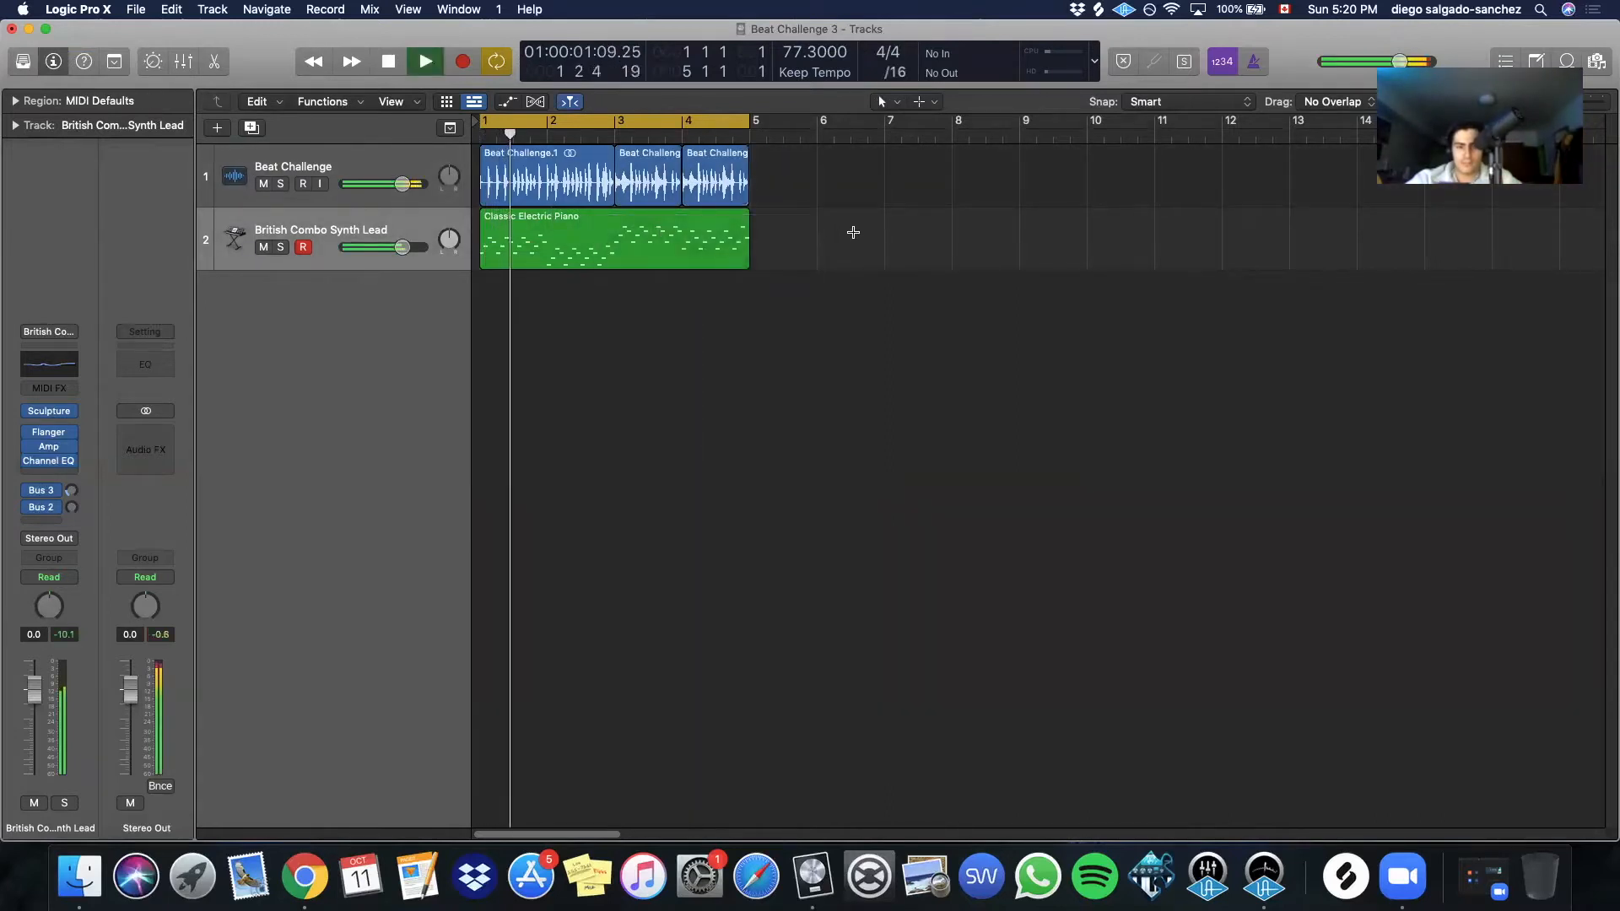
Extend the start of the Beat Challenge.3 region slightly earlier to close the gap before it, and listen to the loop
key(super+Right)
key(super+Right)
key(super+Right)
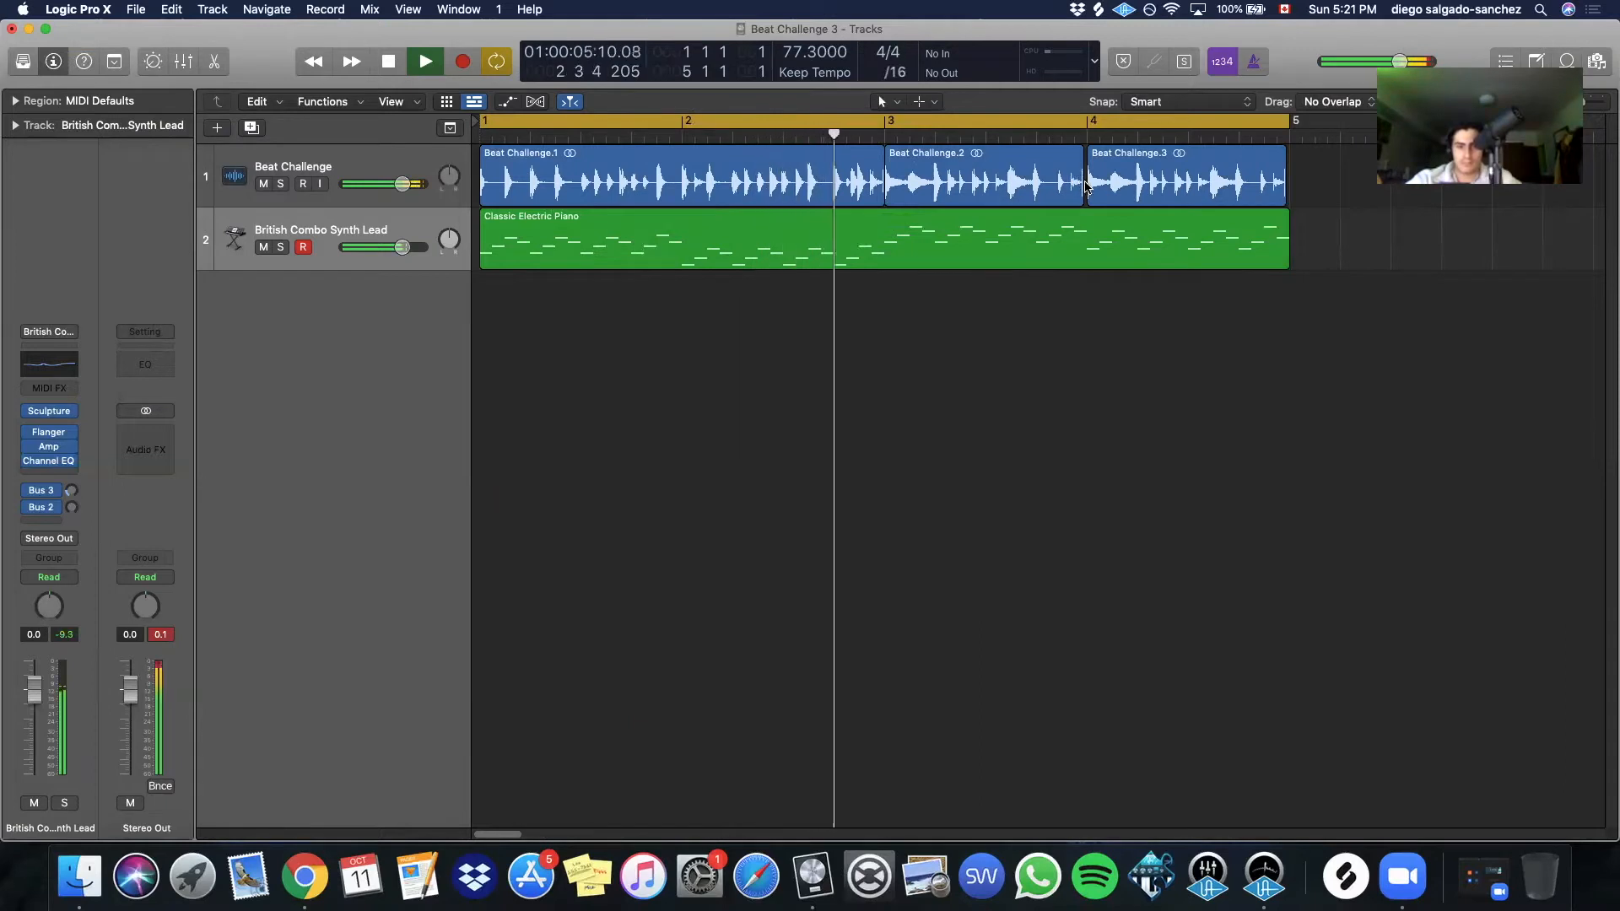
drag(1085, 191, 1079, 198)
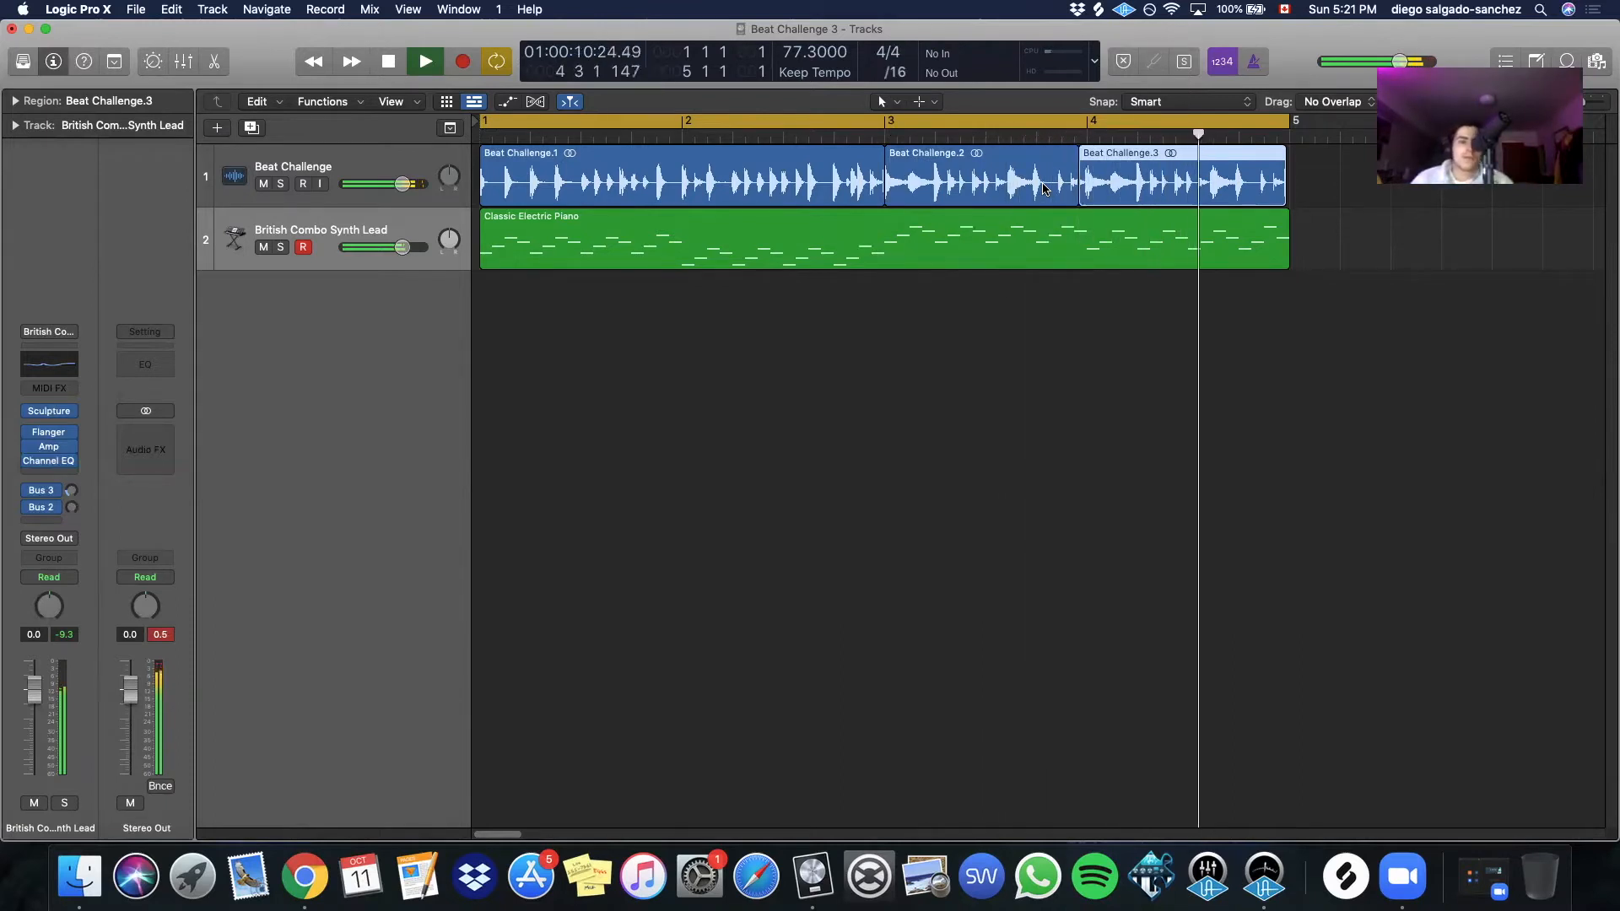
key(space)
Save the project with the edited drum loop
scroll(1045, 189, down, 5)
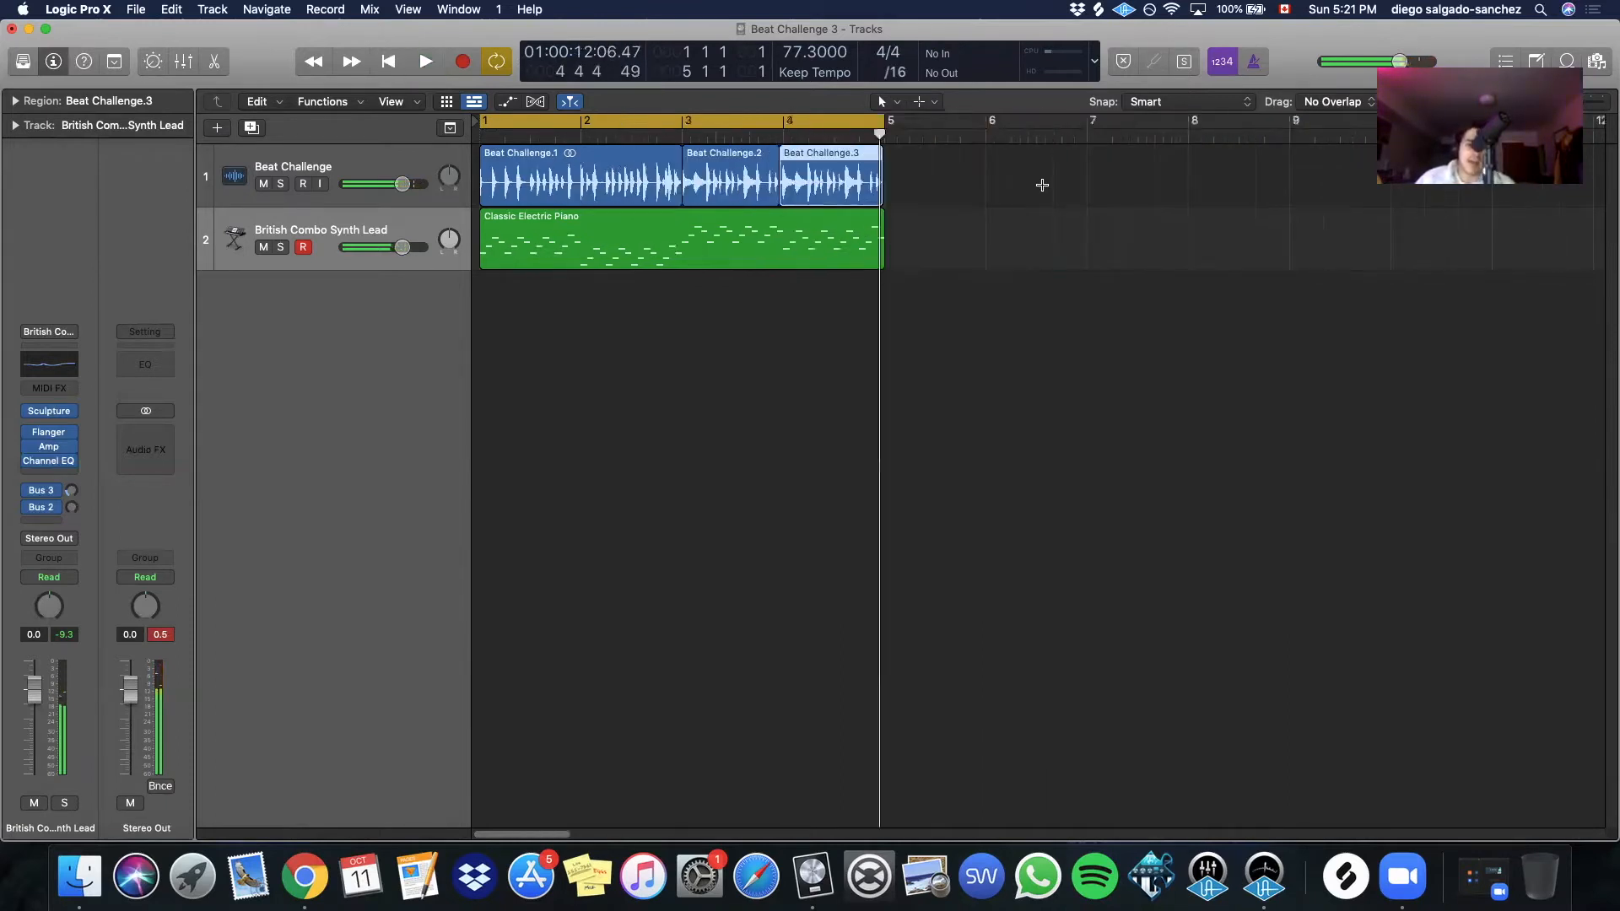
click(132, 10)
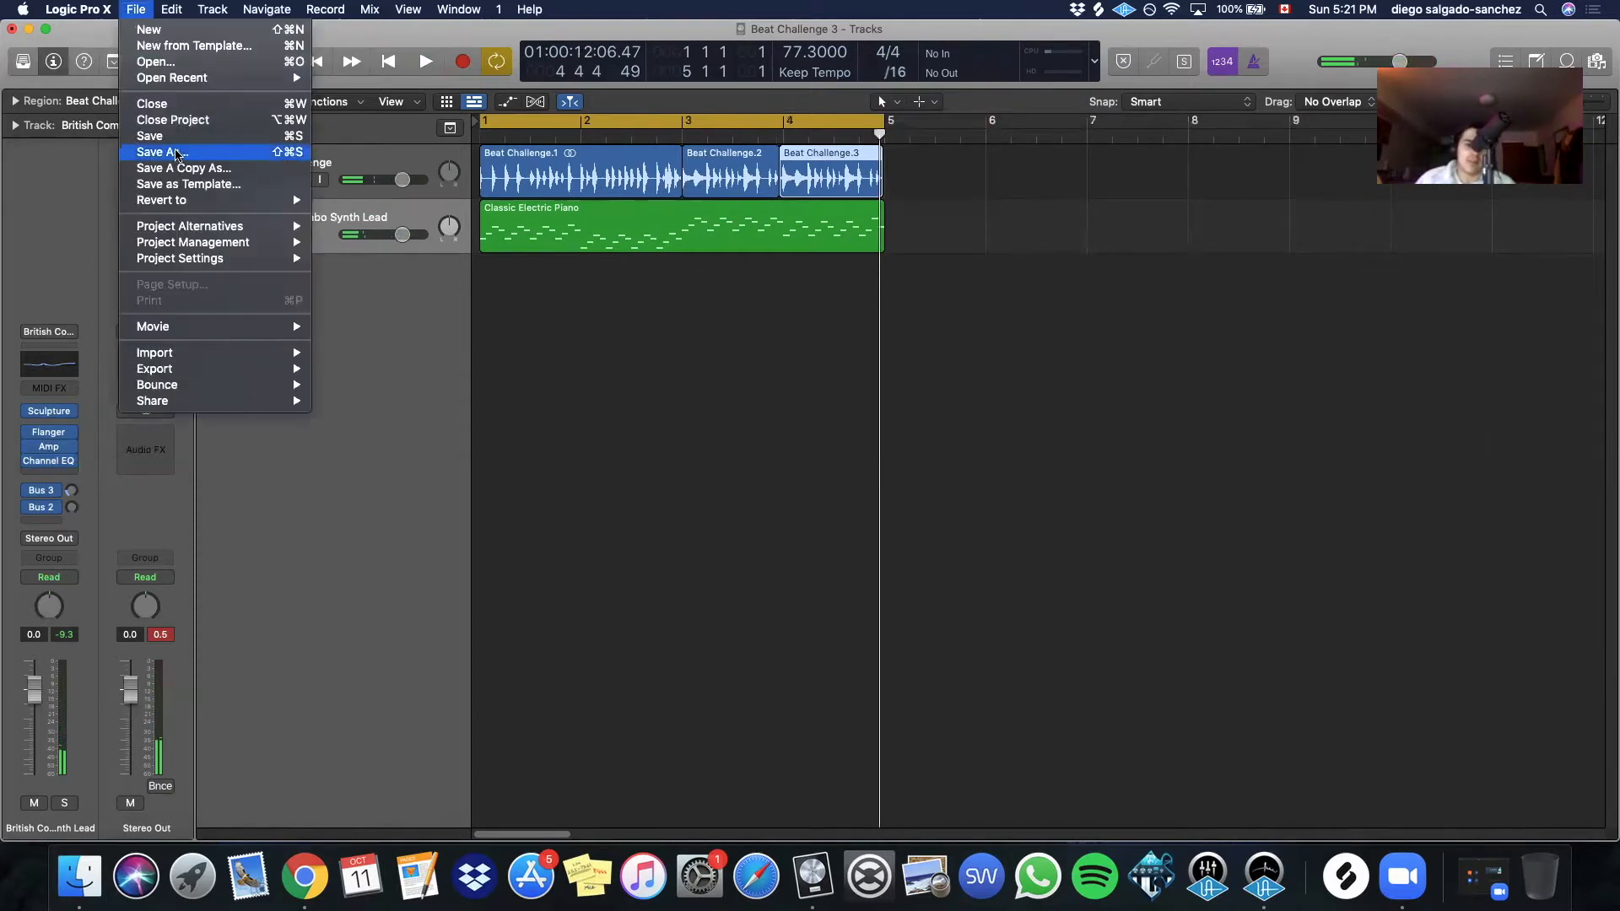
click(173, 133)
click(687, 481)
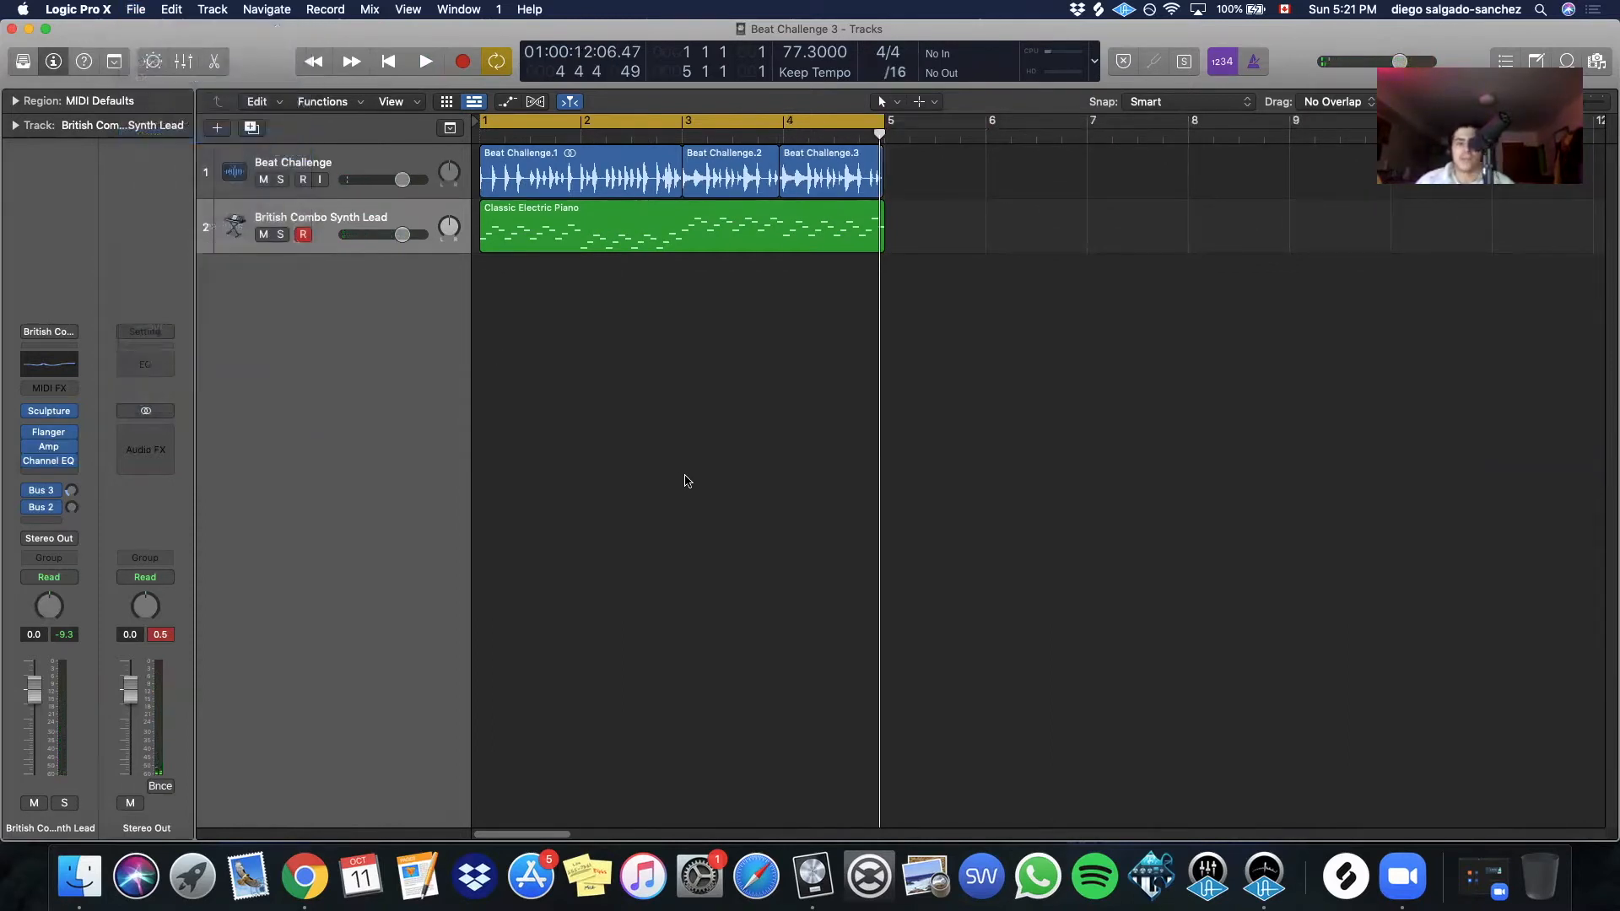
key(super+Down)
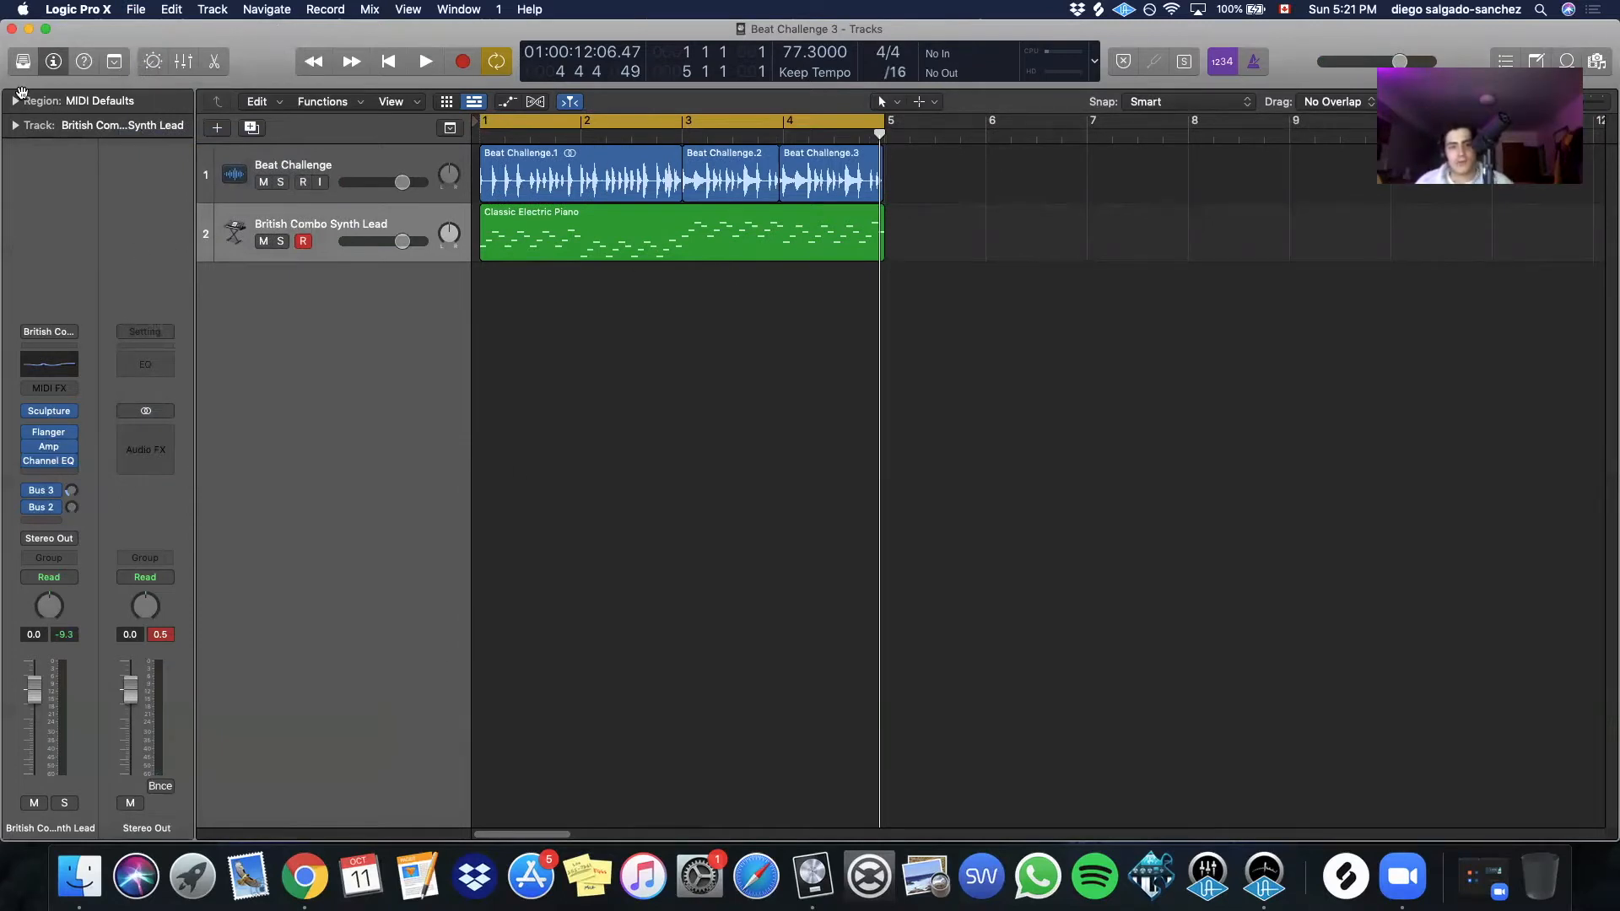
Add a software instrument track below the synth lead and remove its Bus 2 and Bus 5 sends
double_click(261, 318)
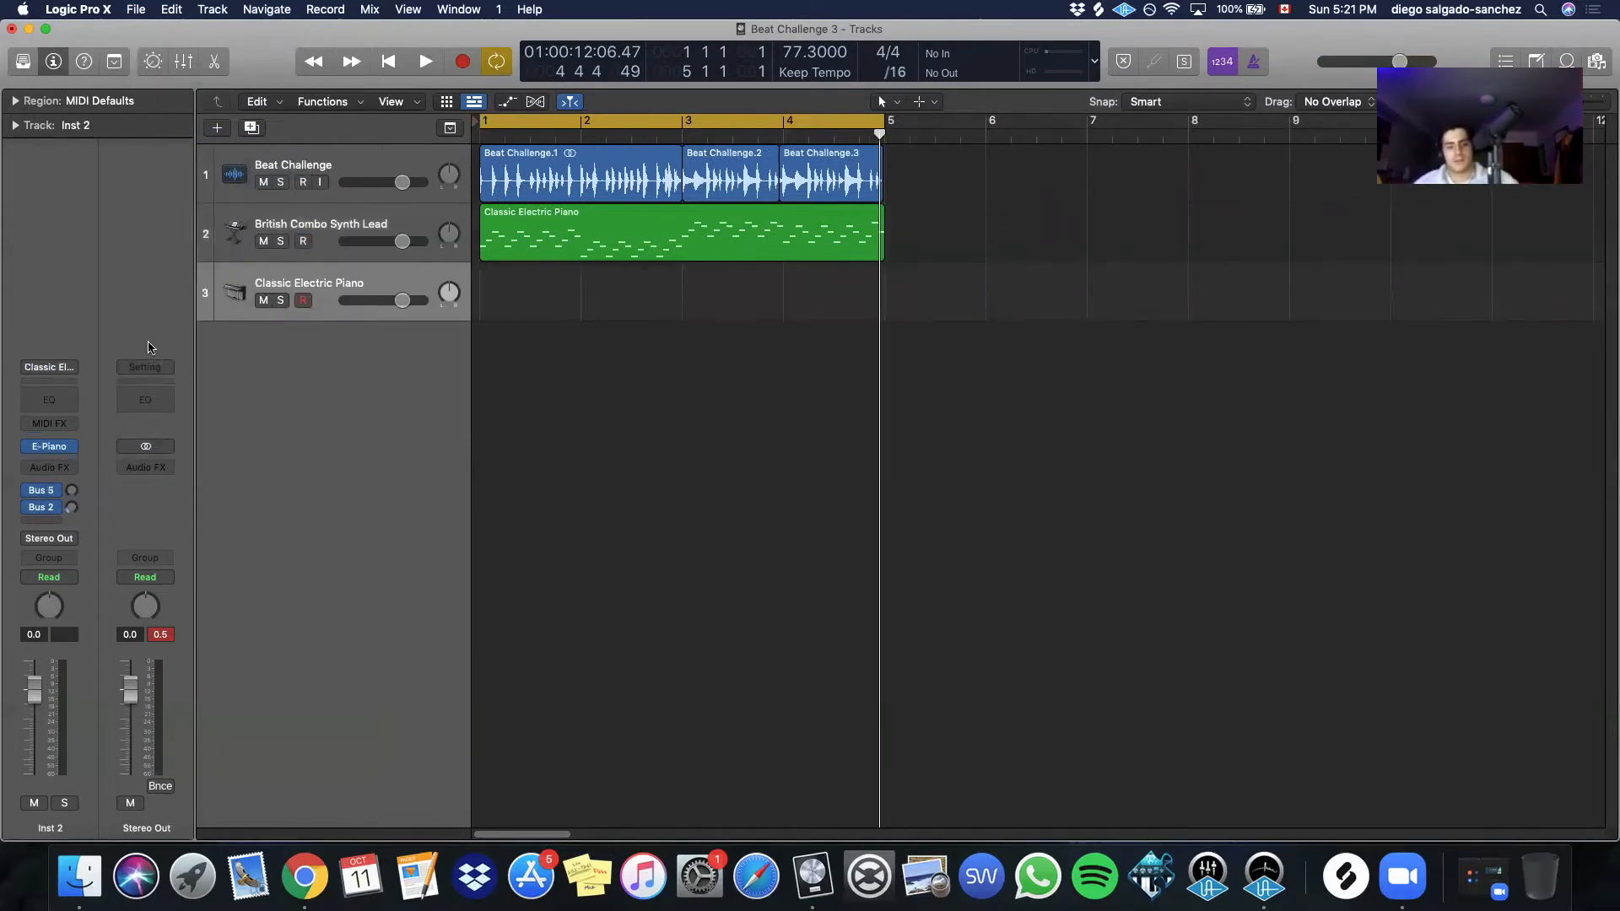
click(44, 508)
click(66, 604)
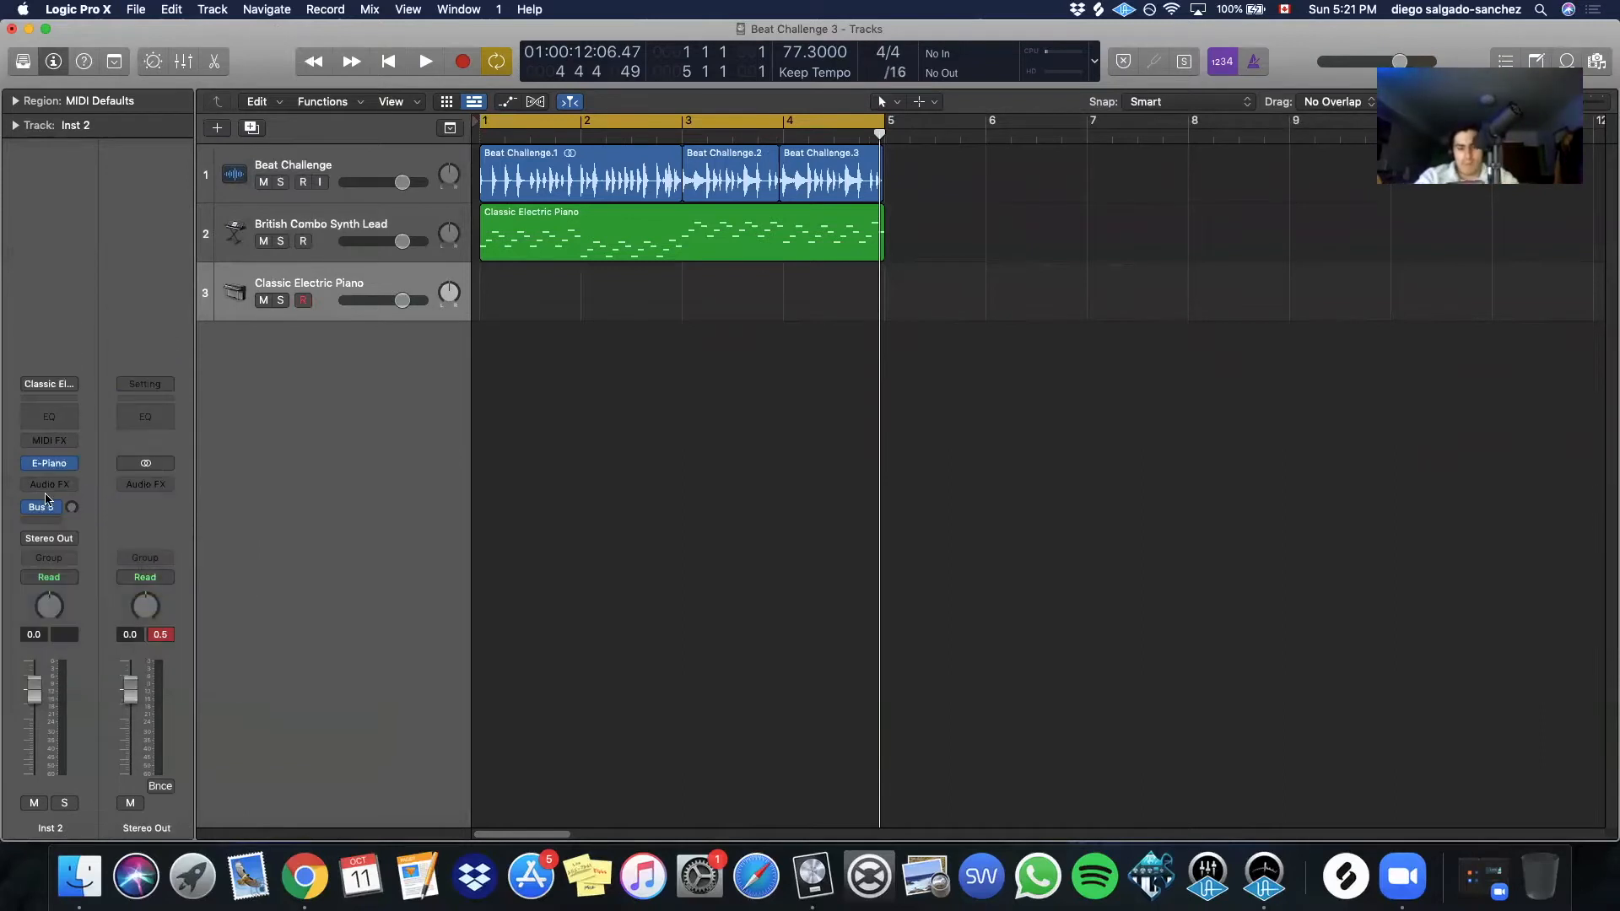
click(46, 507)
click(61, 604)
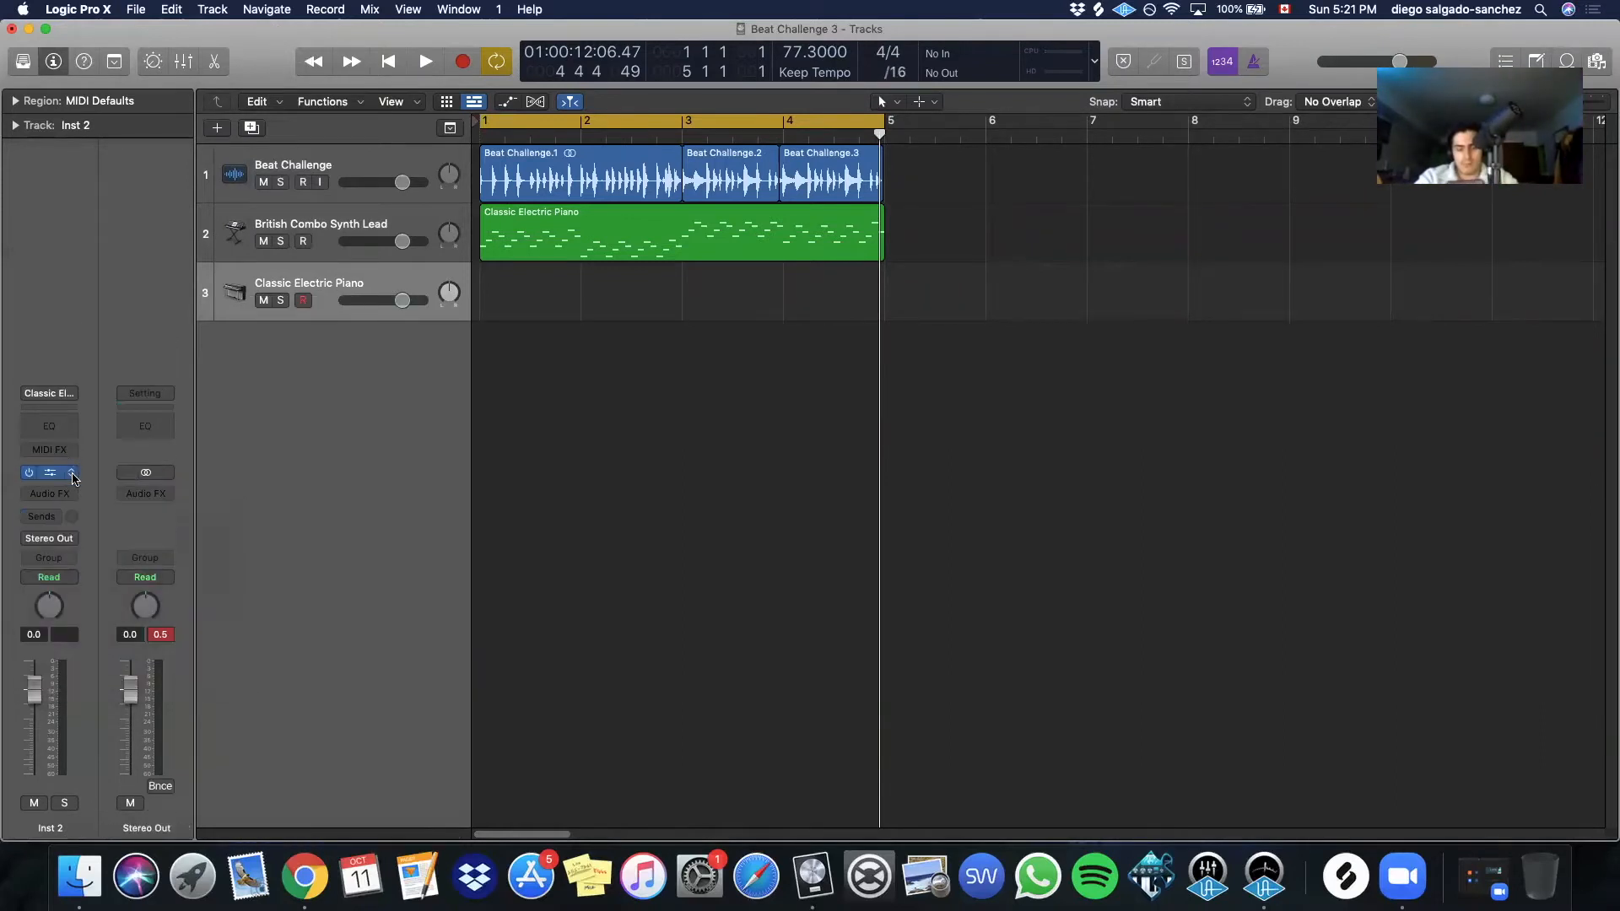
Replace the new track's electric piano instrument with Native Instruments Kontakt 5
click(67, 471)
mouse_move(220, 816)
mouse_move(353, 781)
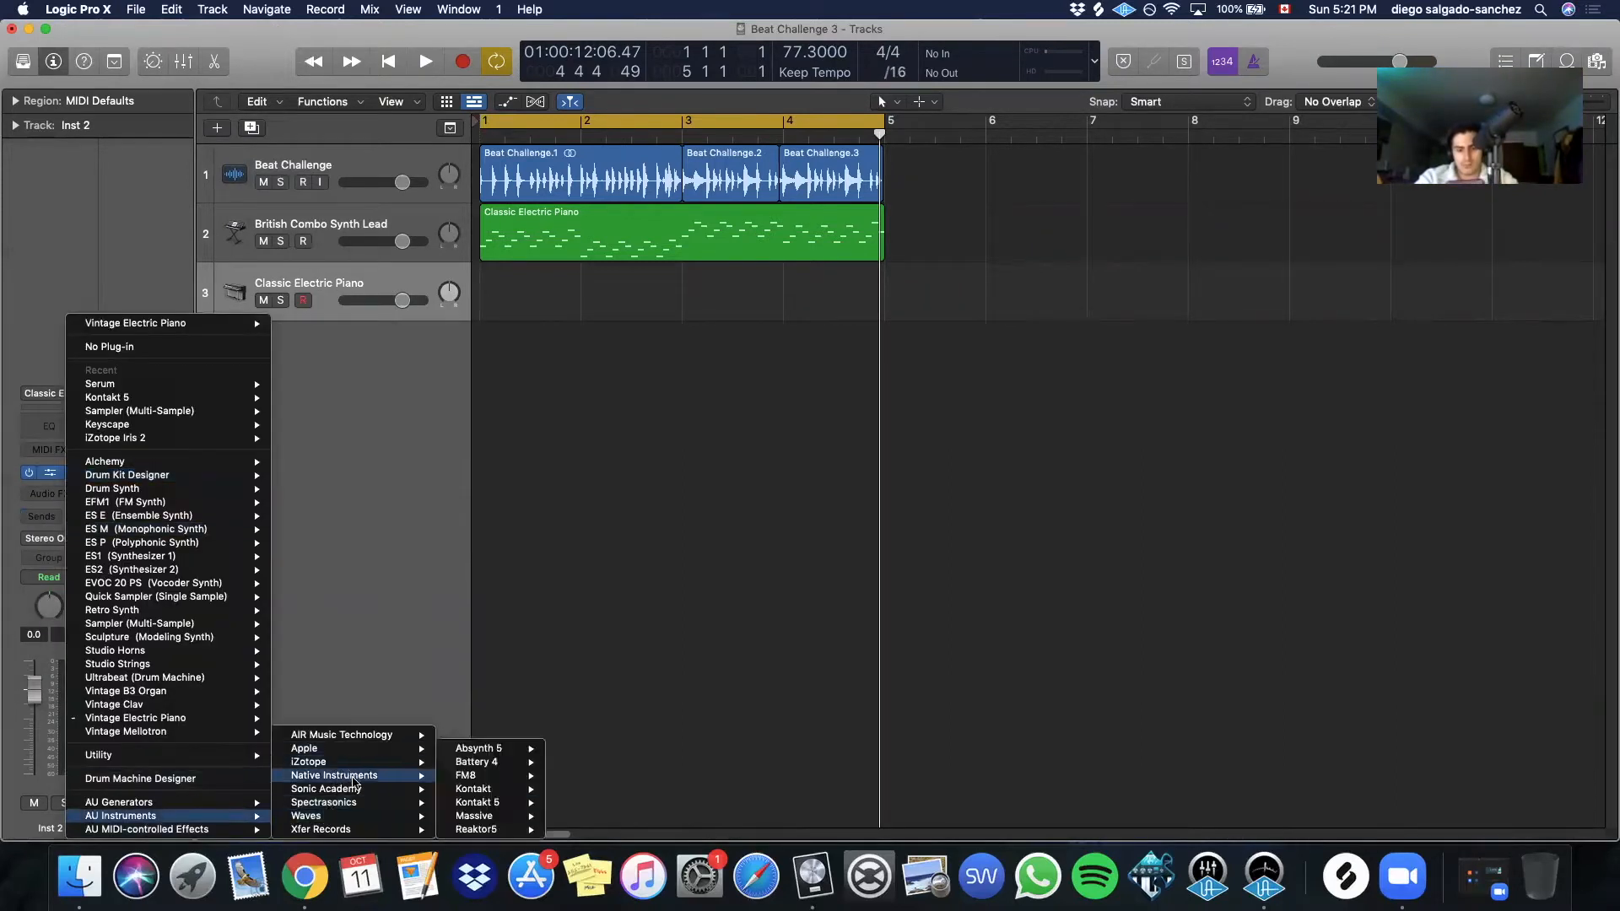
mouse_move(522, 806)
click(582, 735)
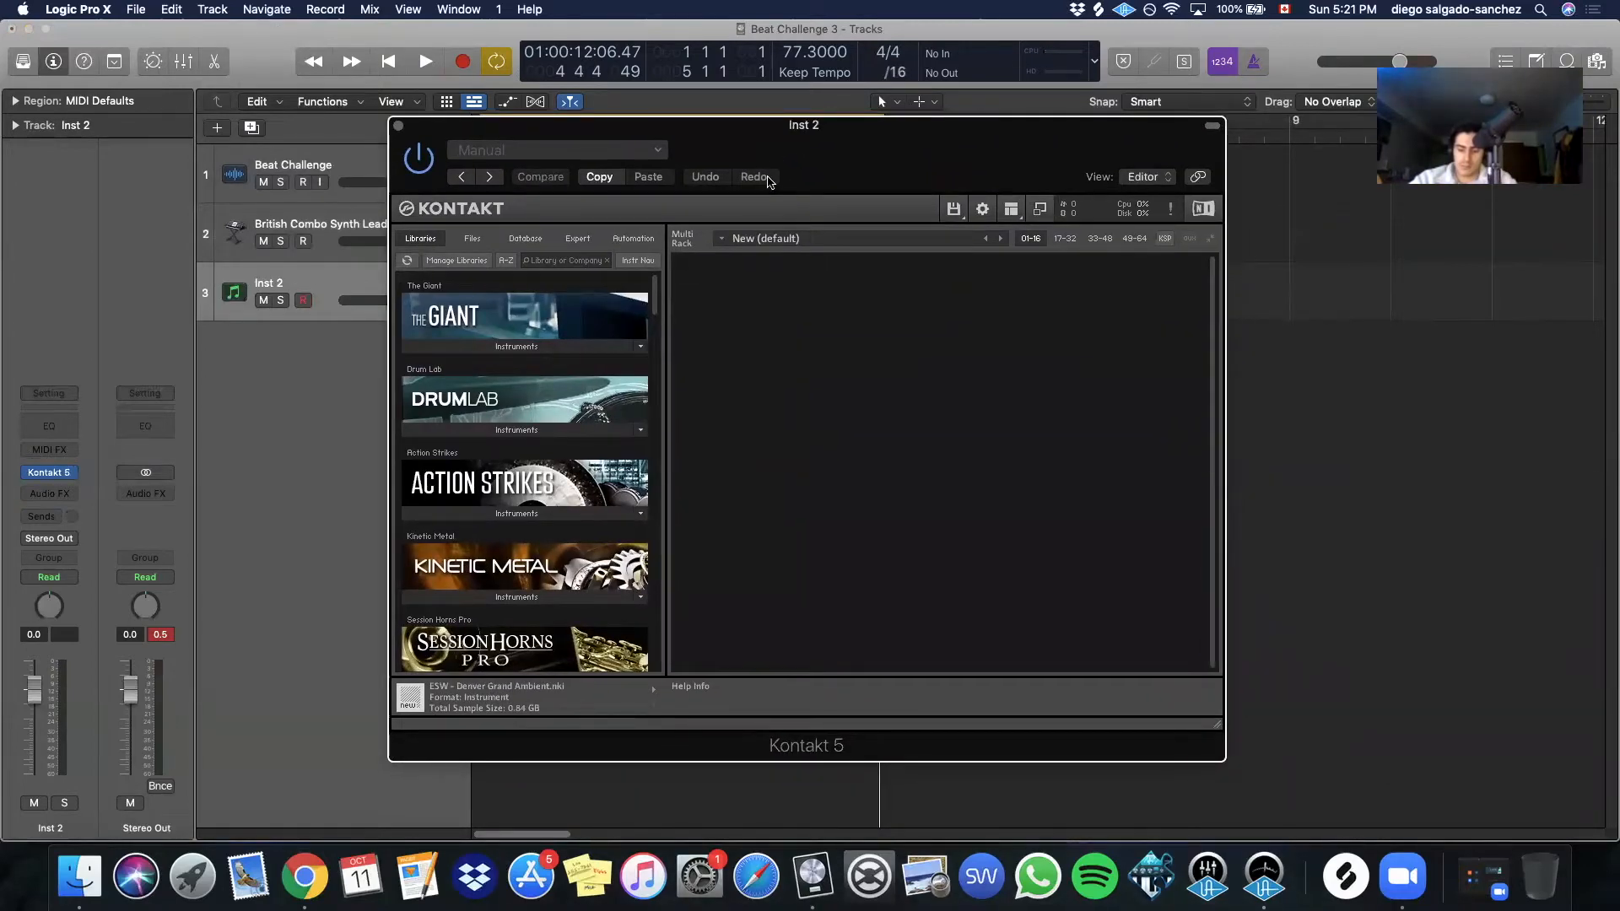
Load the Scarbee Pre-Bass - Amped - Rocky instrument from the Scarbee Pre-Bass Amped library into Kontakt and close the plug-in window
scroll(523, 473, down, 10)
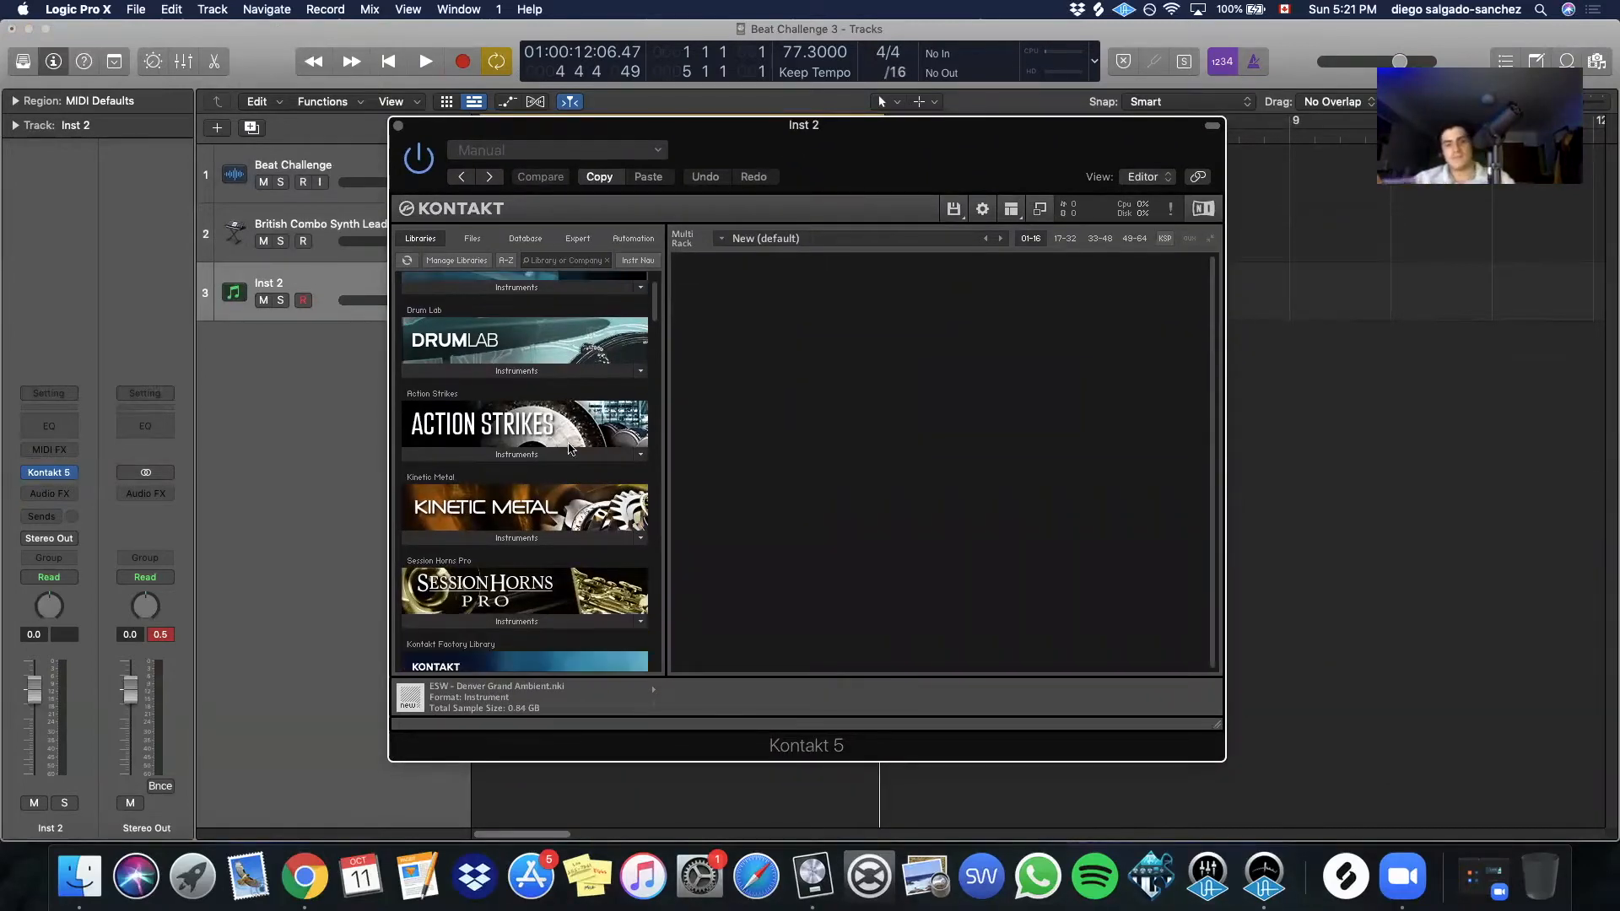
scroll(563, 469, down, 6)
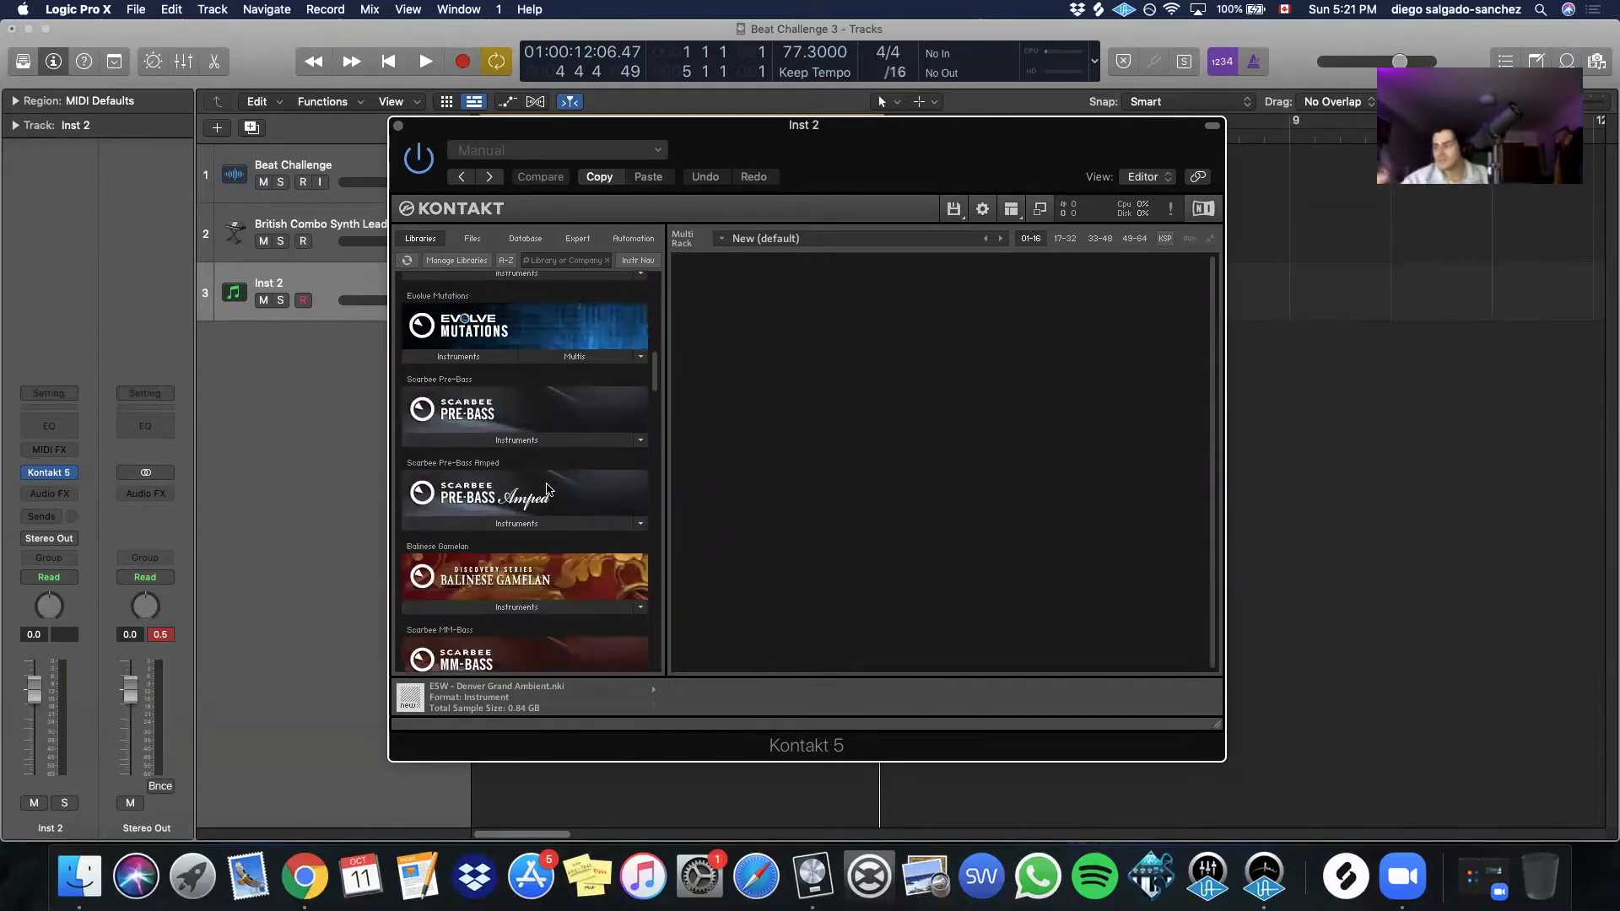
click(513, 470)
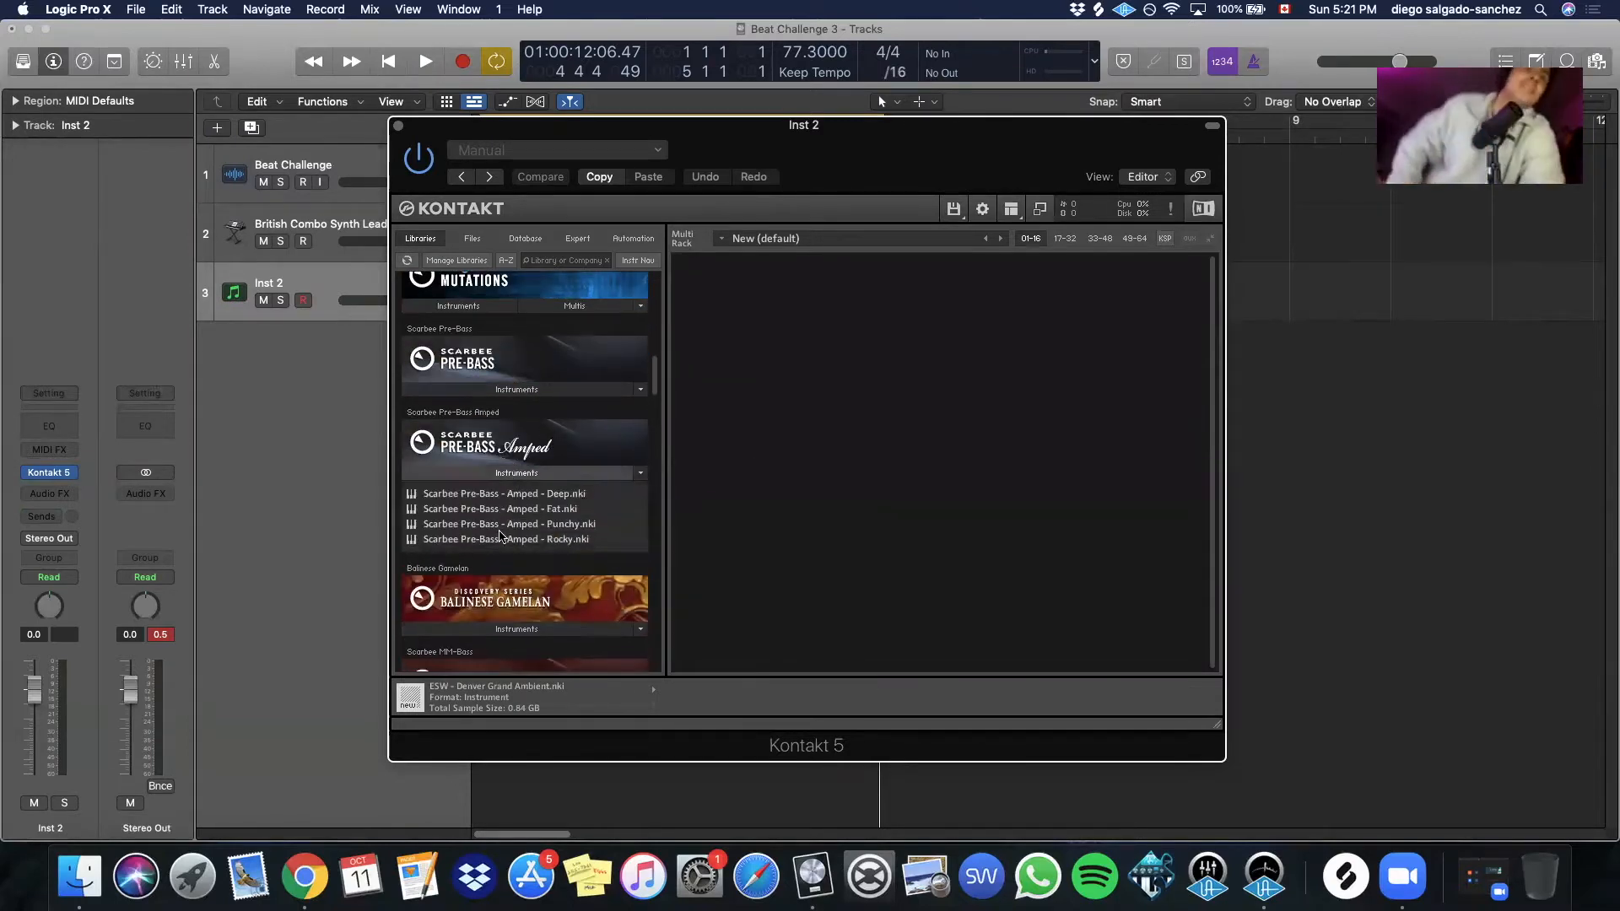
double_click(509, 540)
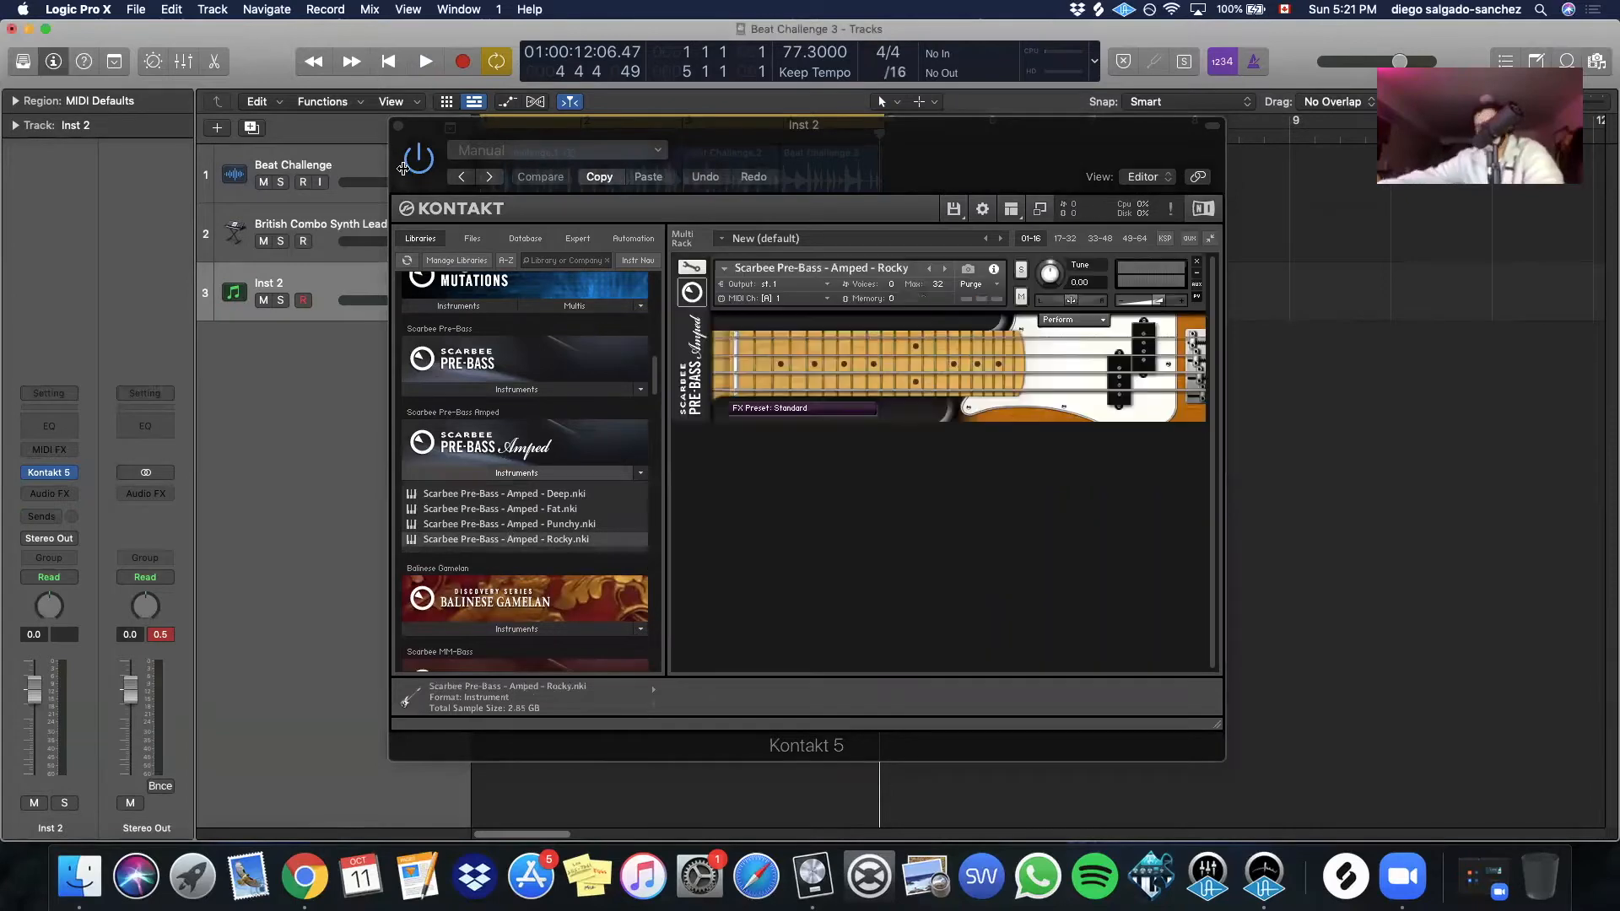
click(398, 128)
Copy the lowest repeating notes of all four bars from the Classic Electric Piano region on the synth lead track
double_click(488, 246)
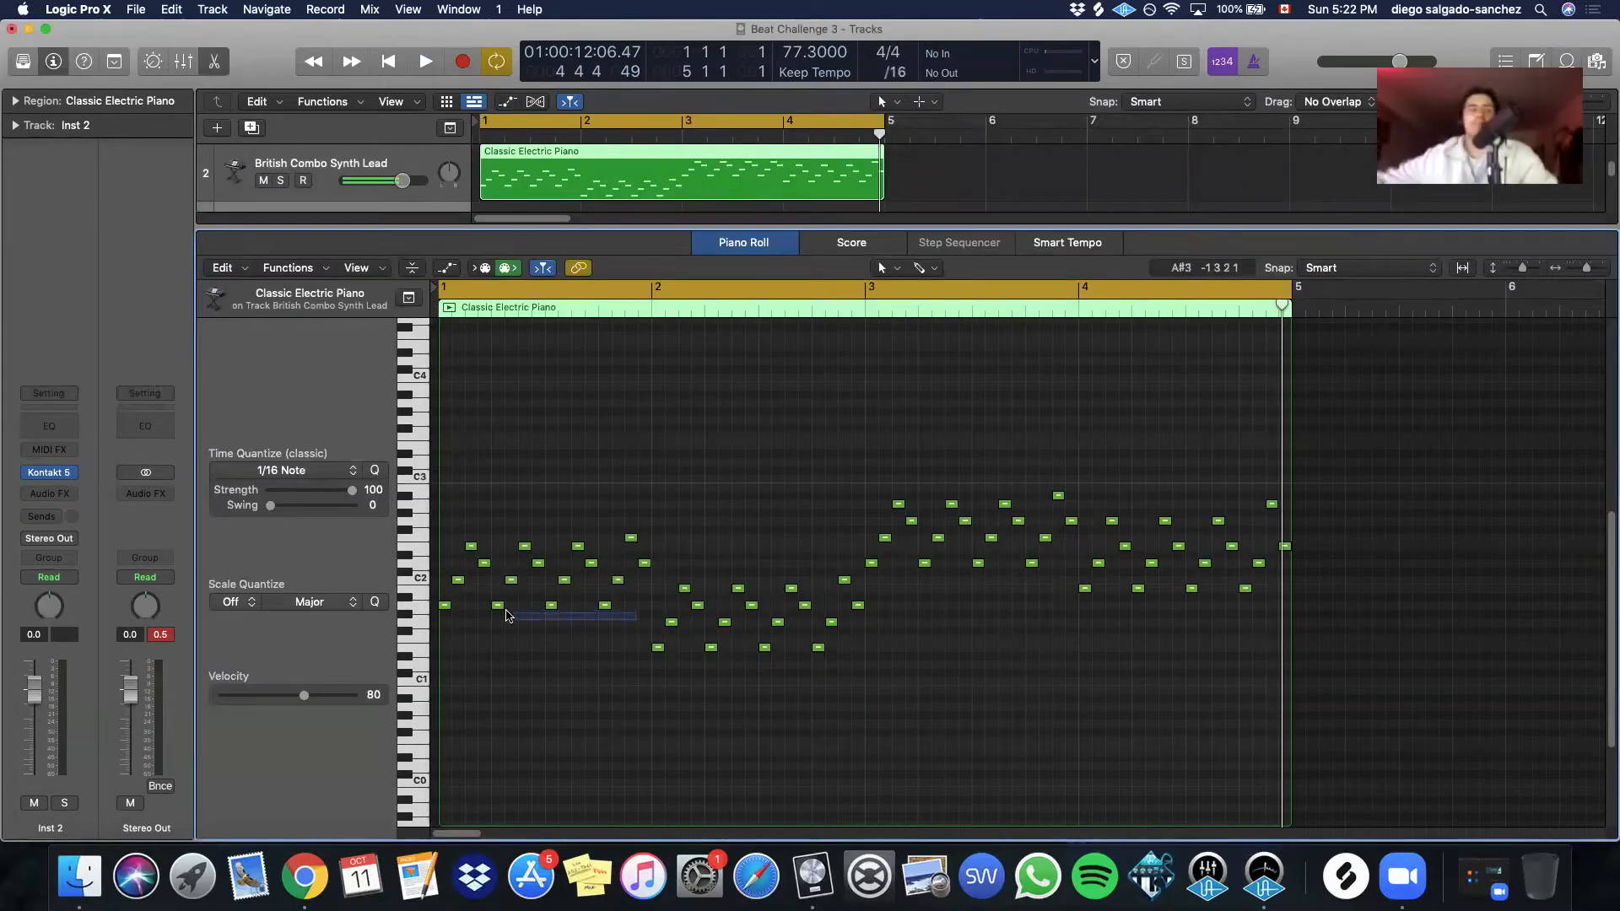
drag(438, 609, 435, 605)
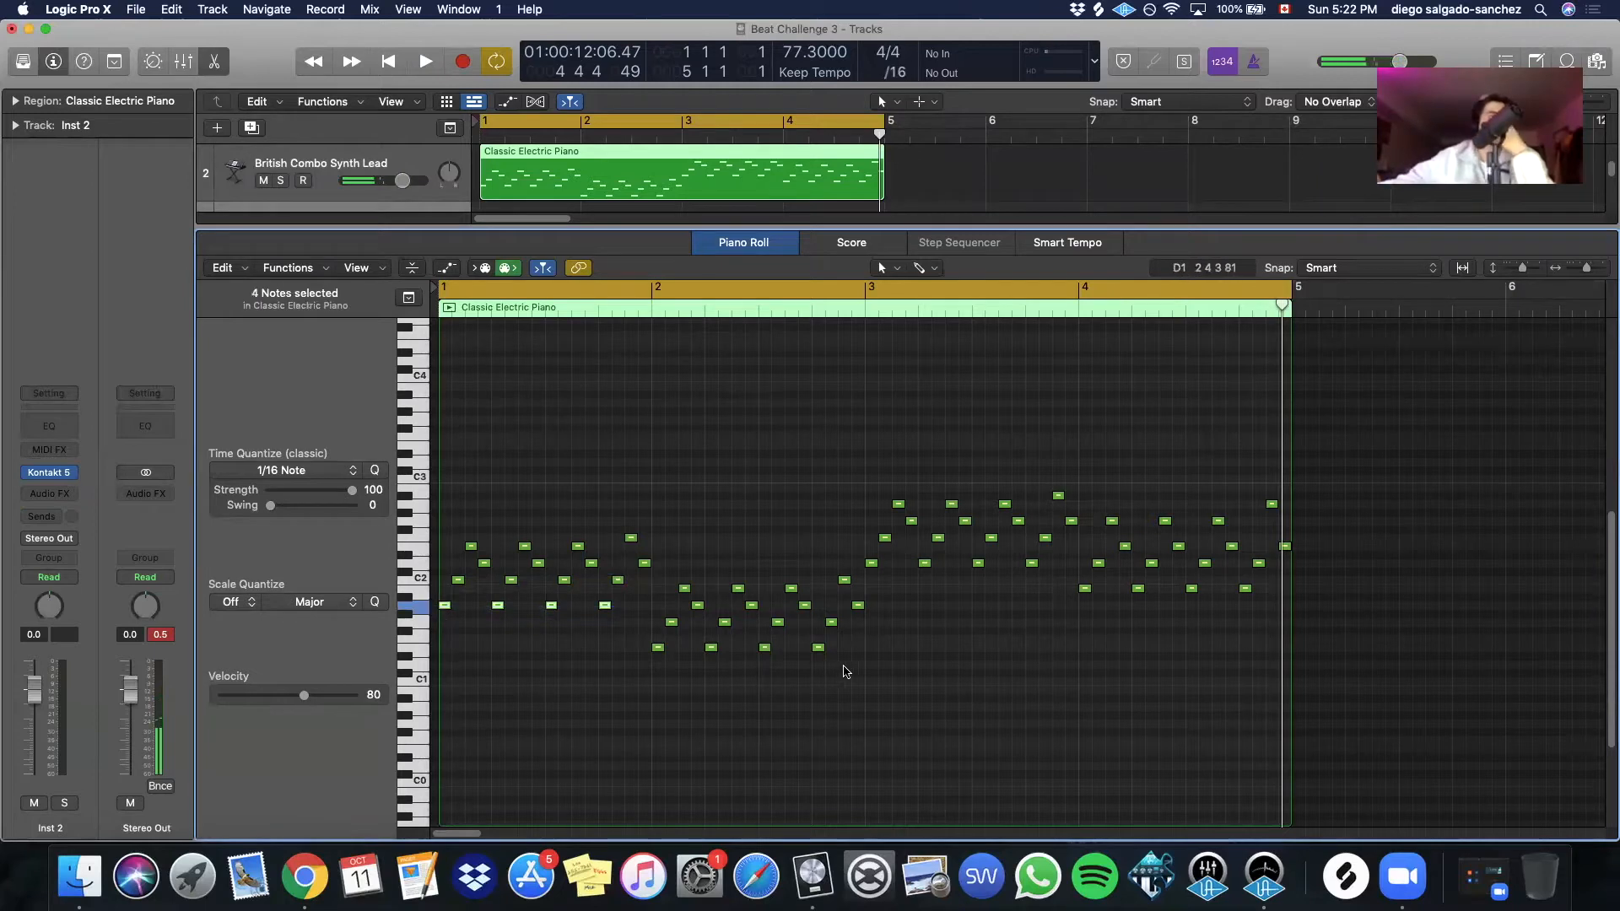
drag(684, 664, 689, 647)
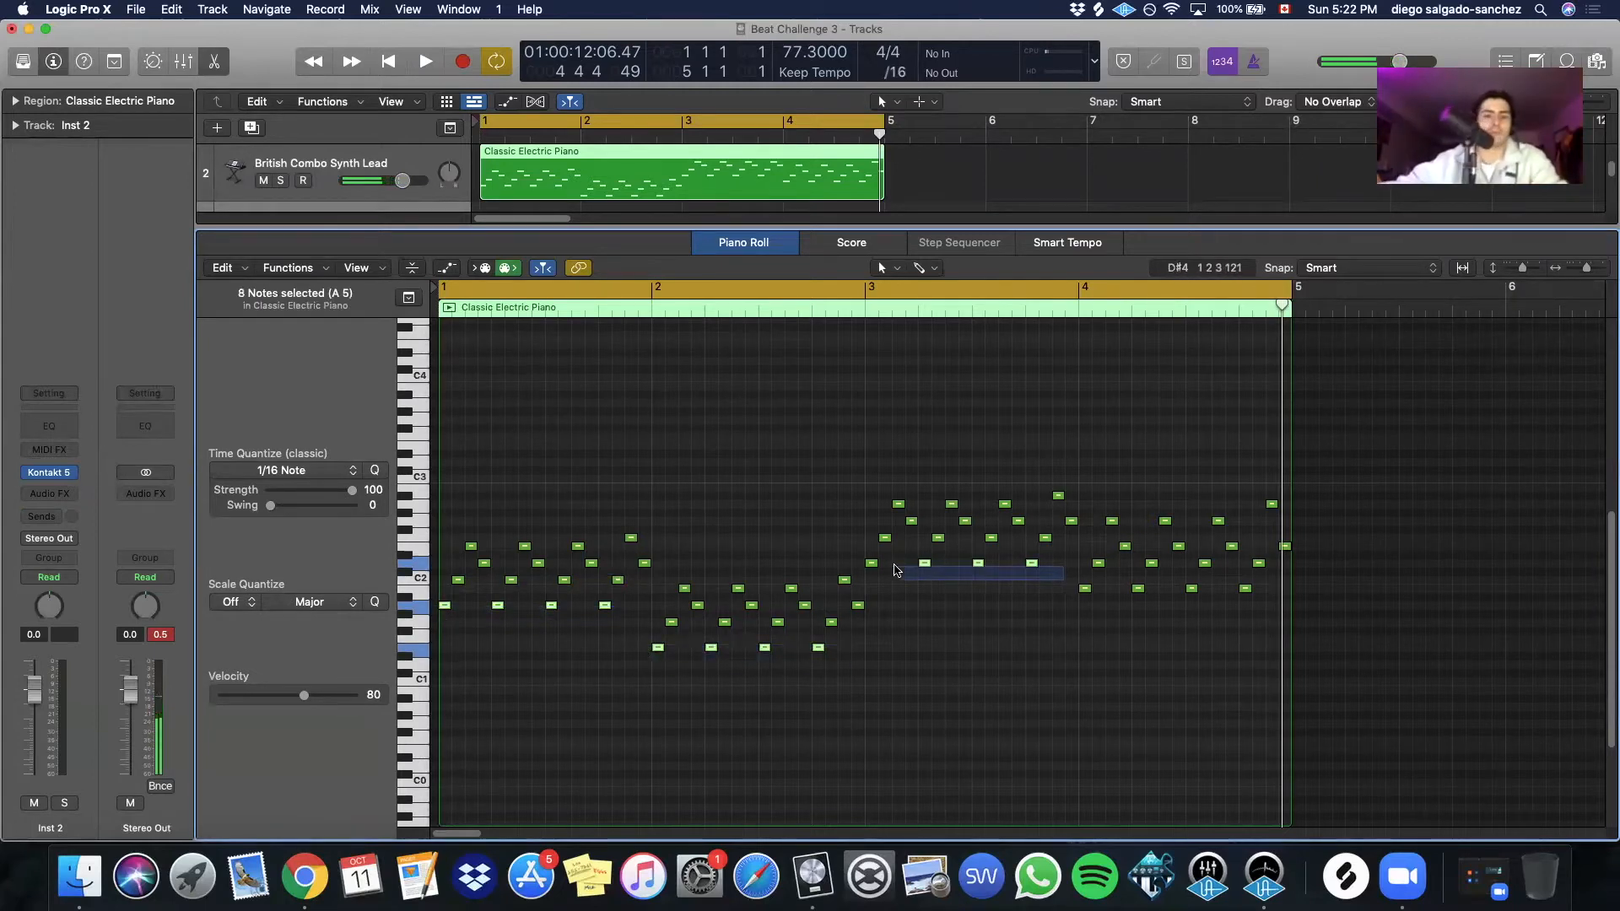
drag(869, 565, 868, 564)
drag(1246, 601, 1084, 588)
key(e)
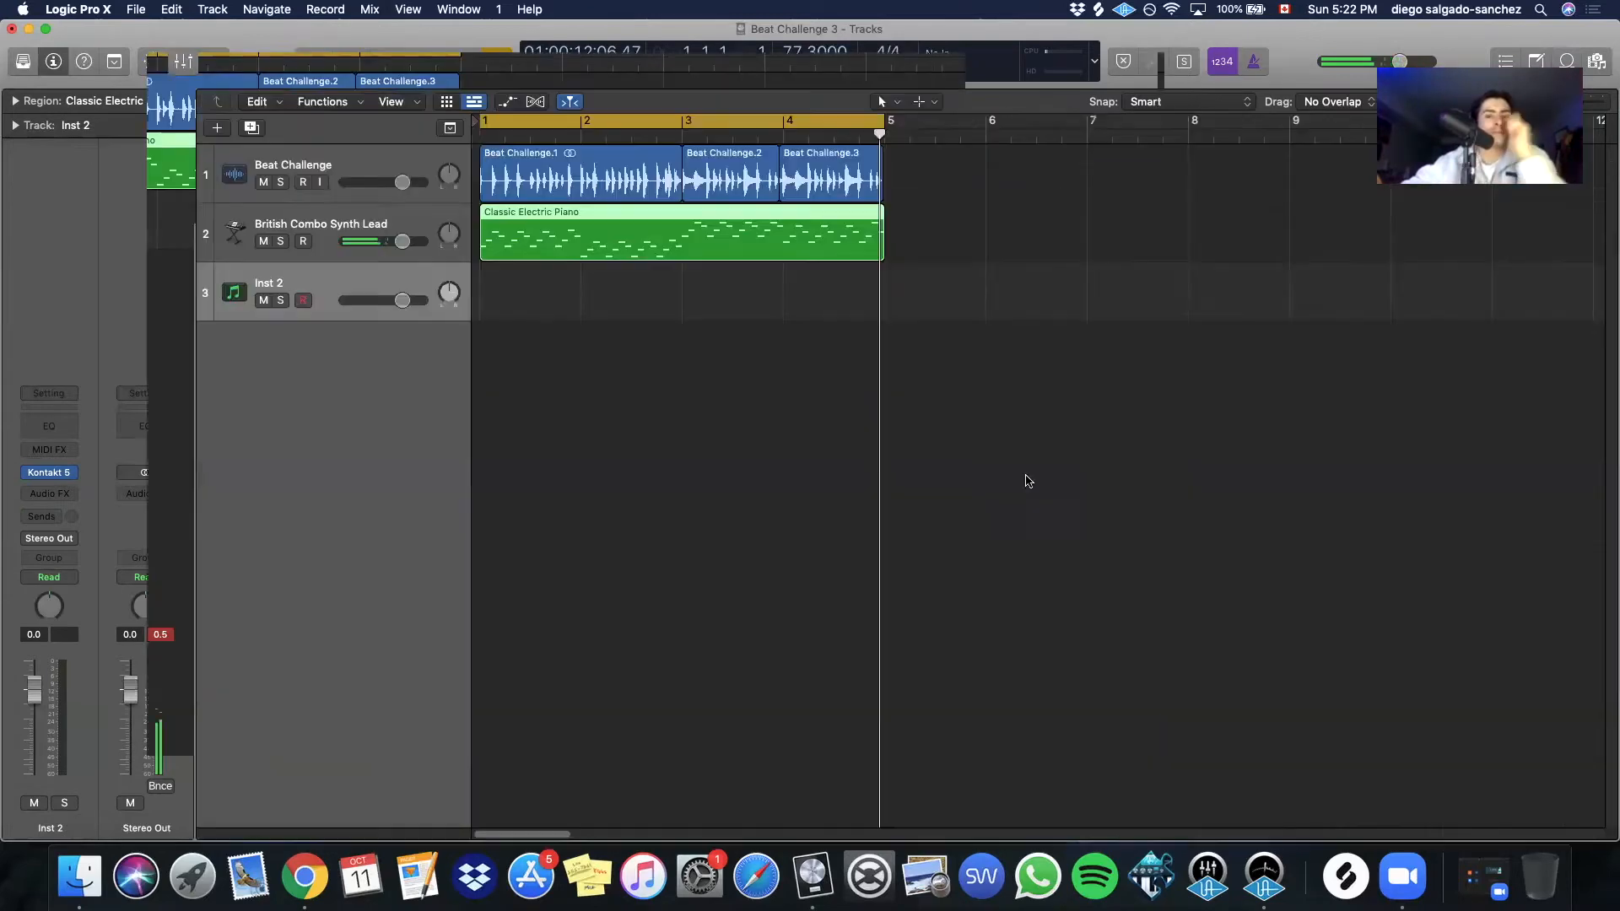
Create an empty MIDI region at bar 1 on the Inst 2 track and extend it to four bars
click(495, 308)
right_click(520, 318)
click(549, 326)
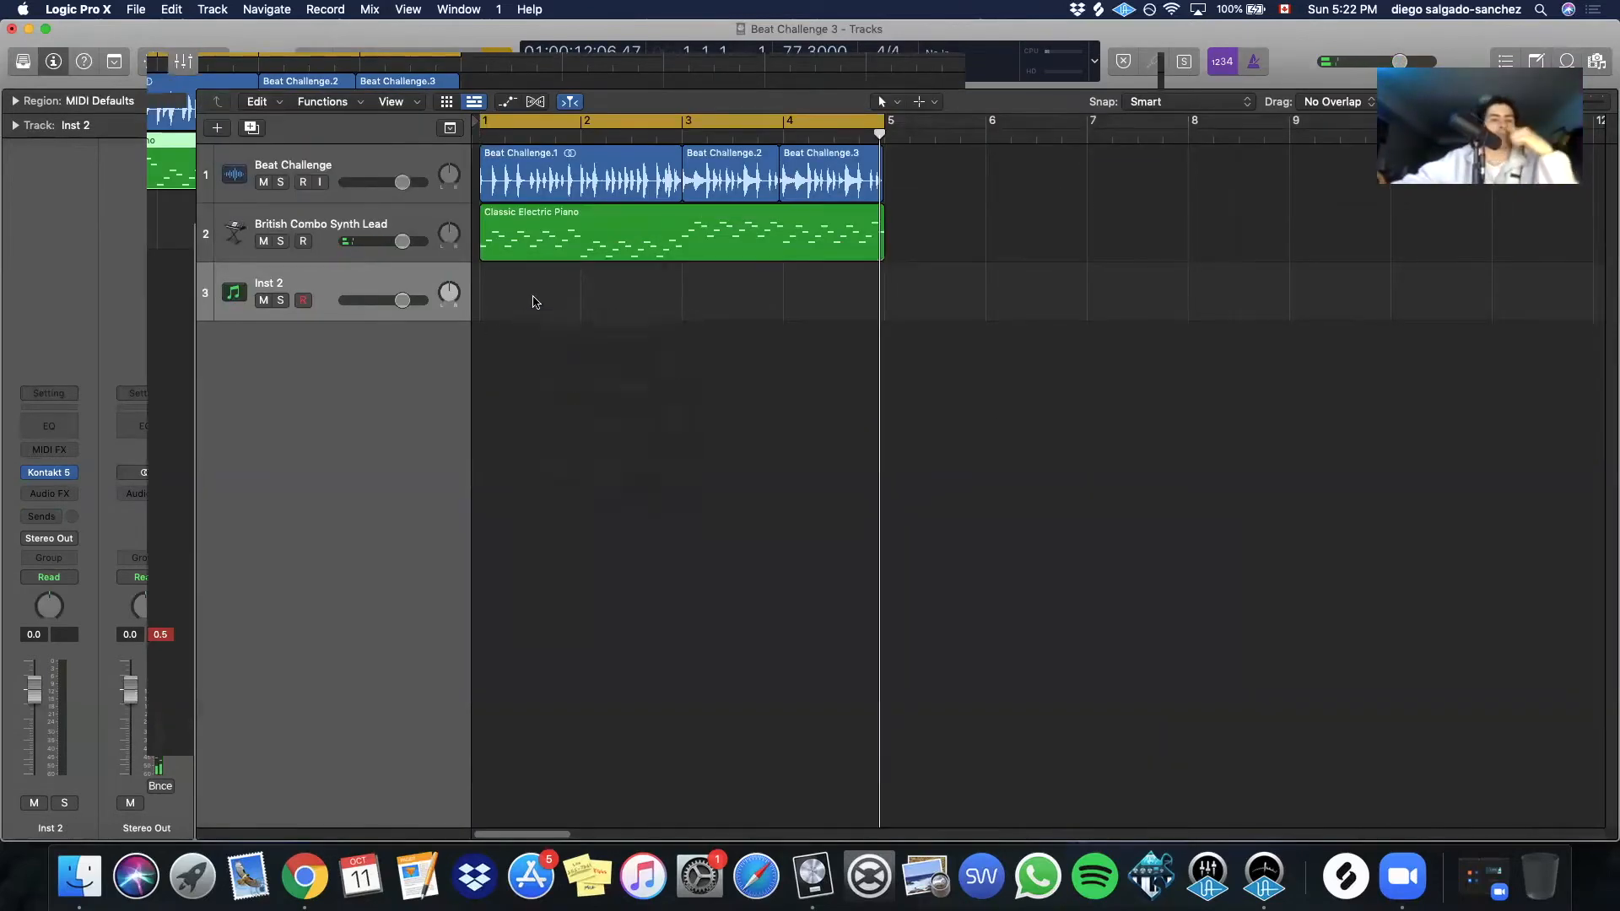
drag(576, 302, 789, 289)
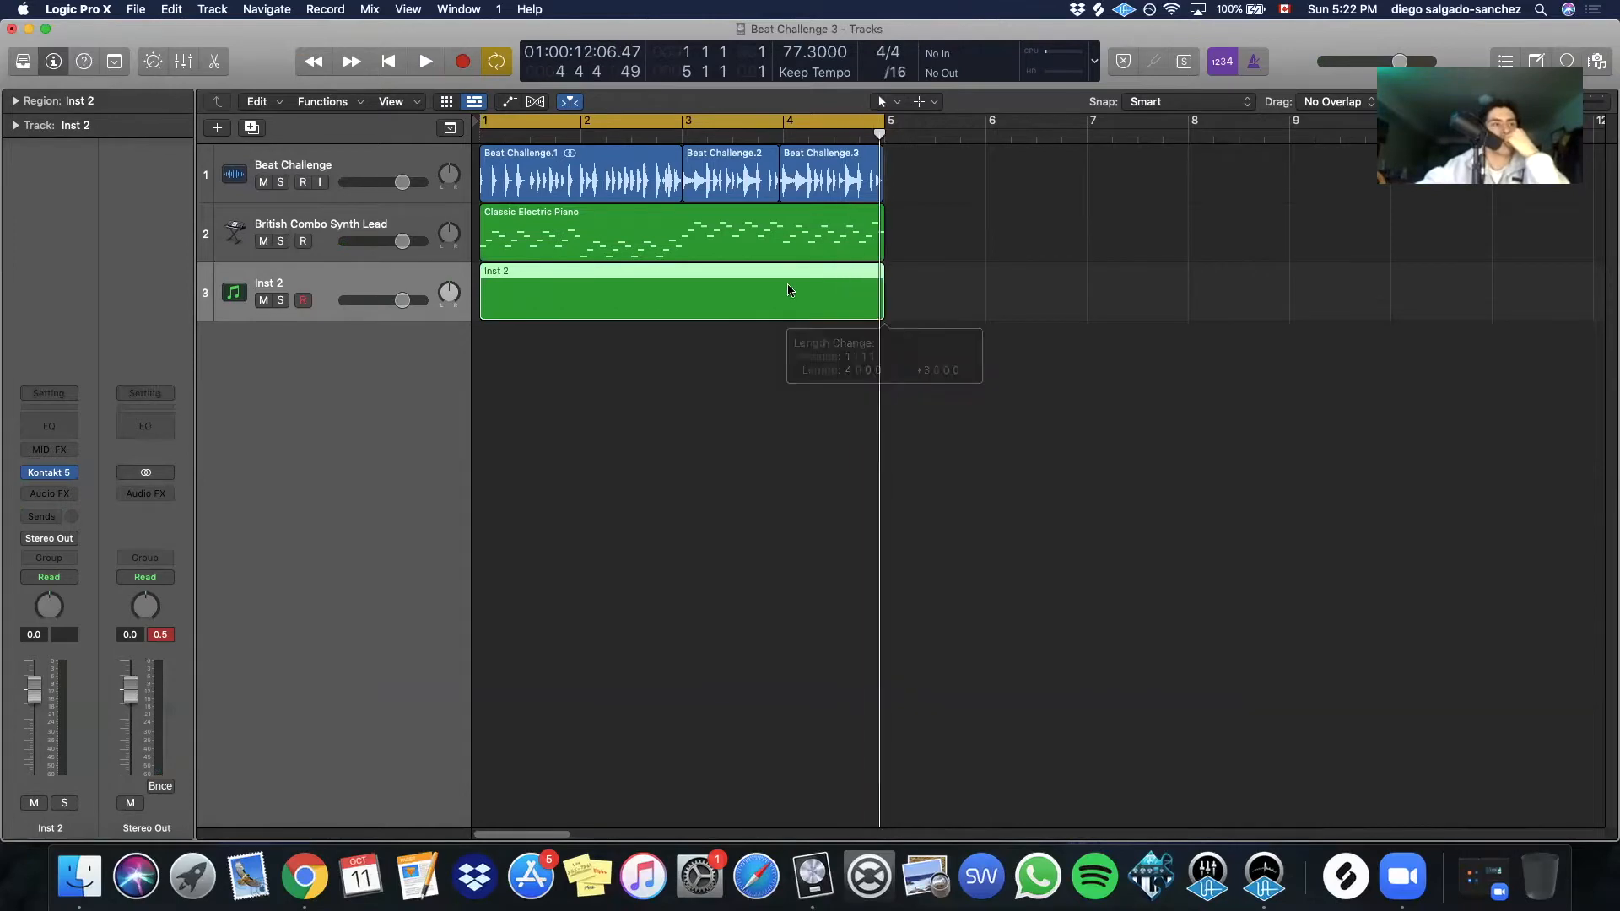
Paste the copied notes at the start of the Inst 2 region and duplicate them until they fill every sixteenth of the four bars
double_click(696, 296)
key(Return)
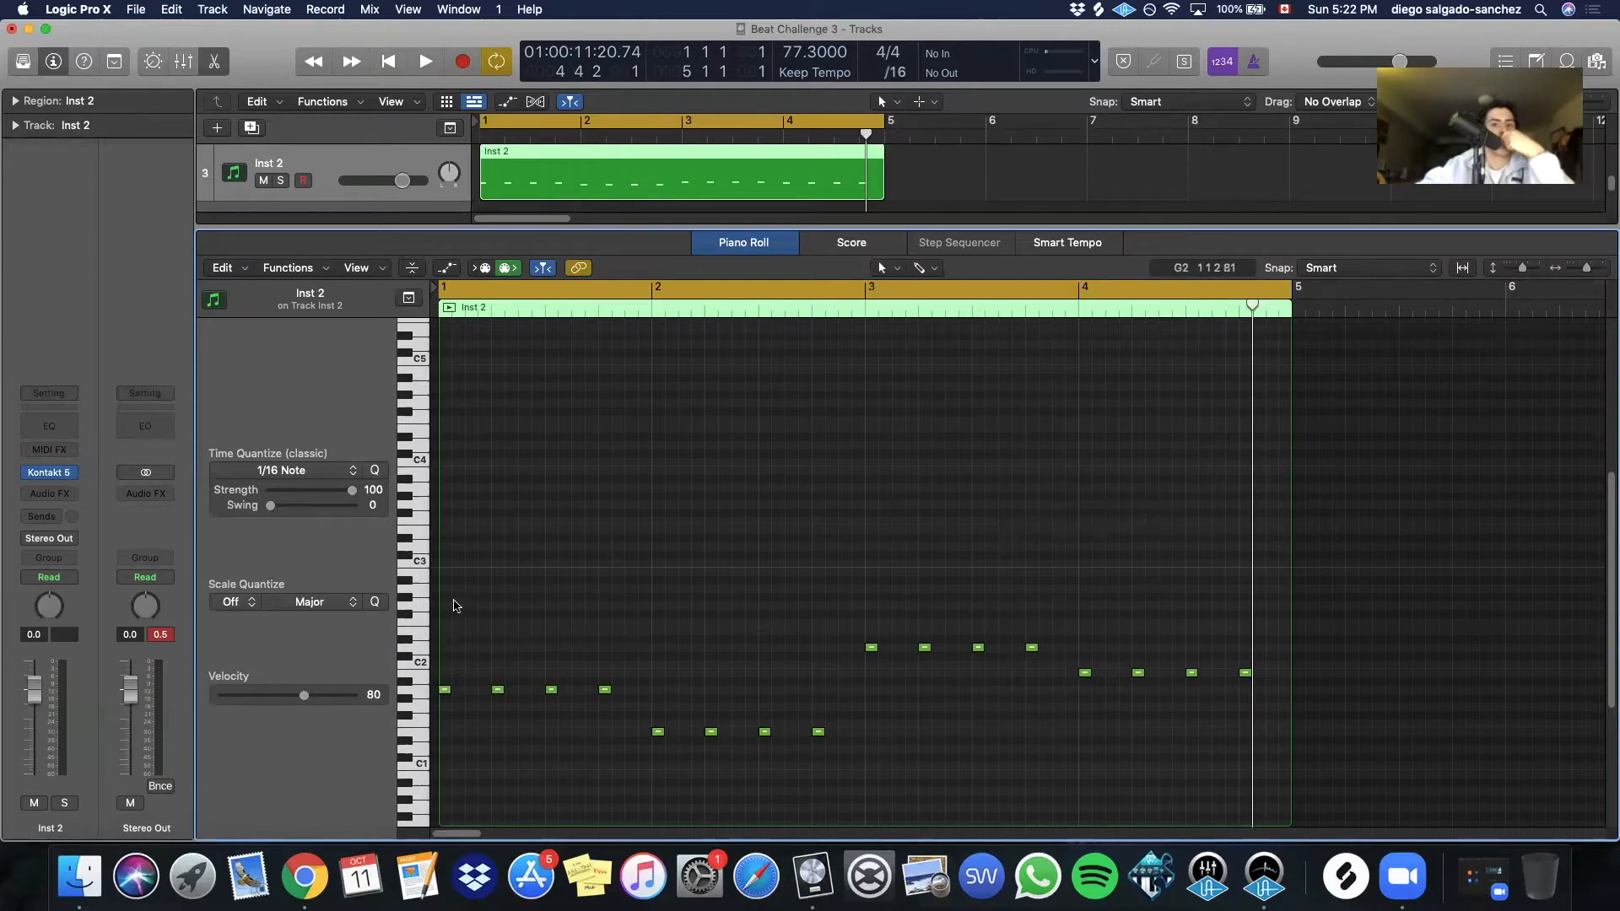
drag(444, 603, 1278, 807)
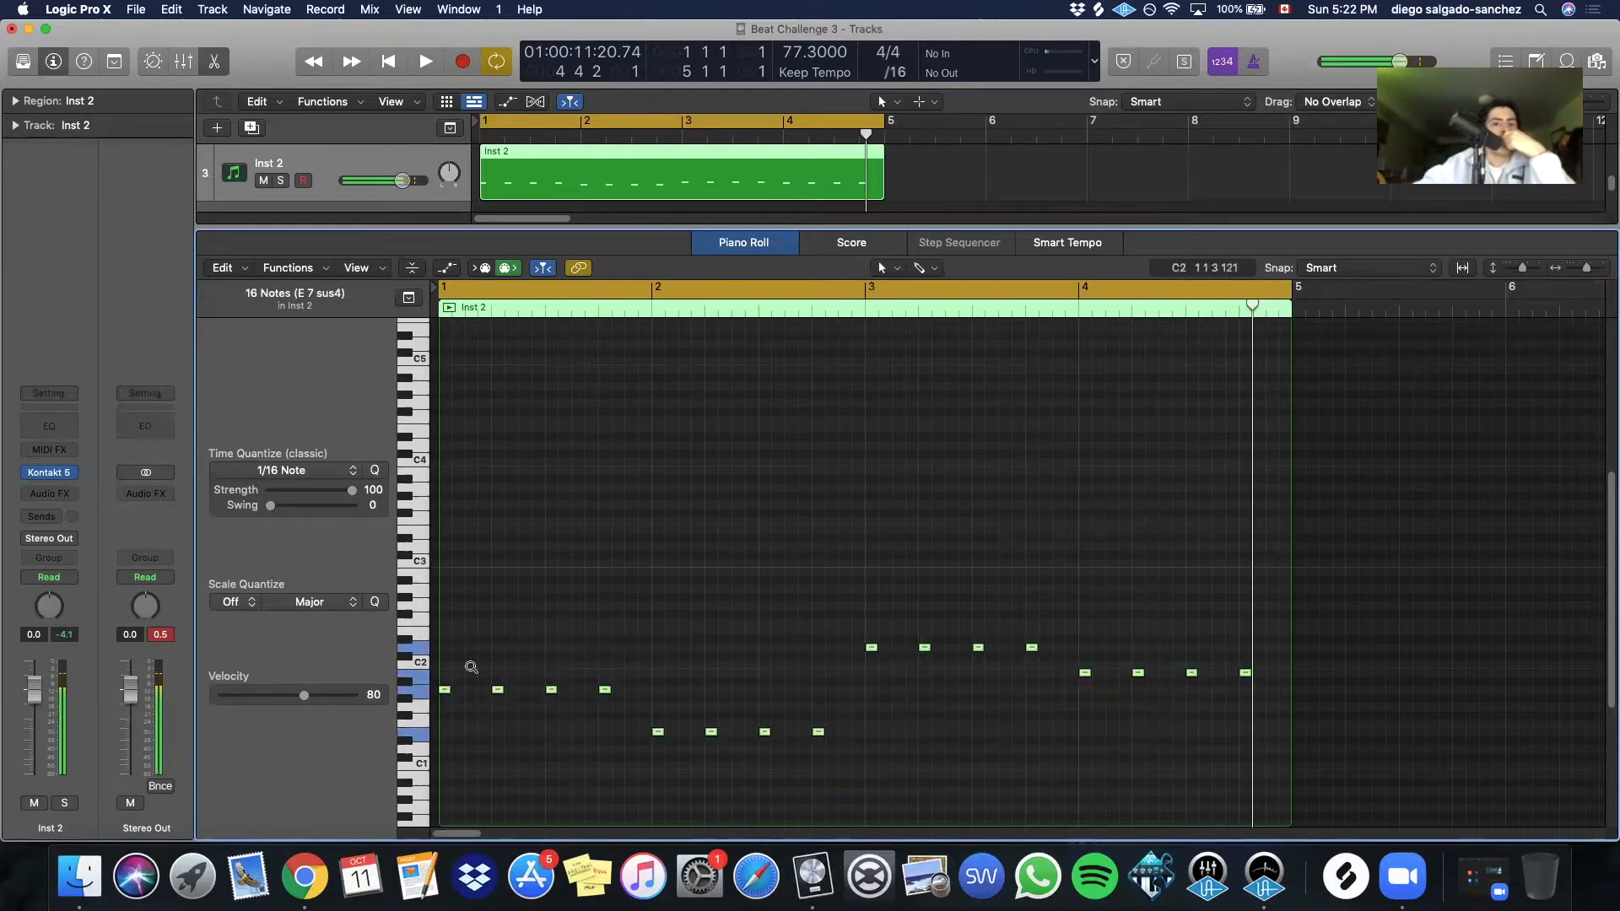
drag(445, 692, 478, 693)
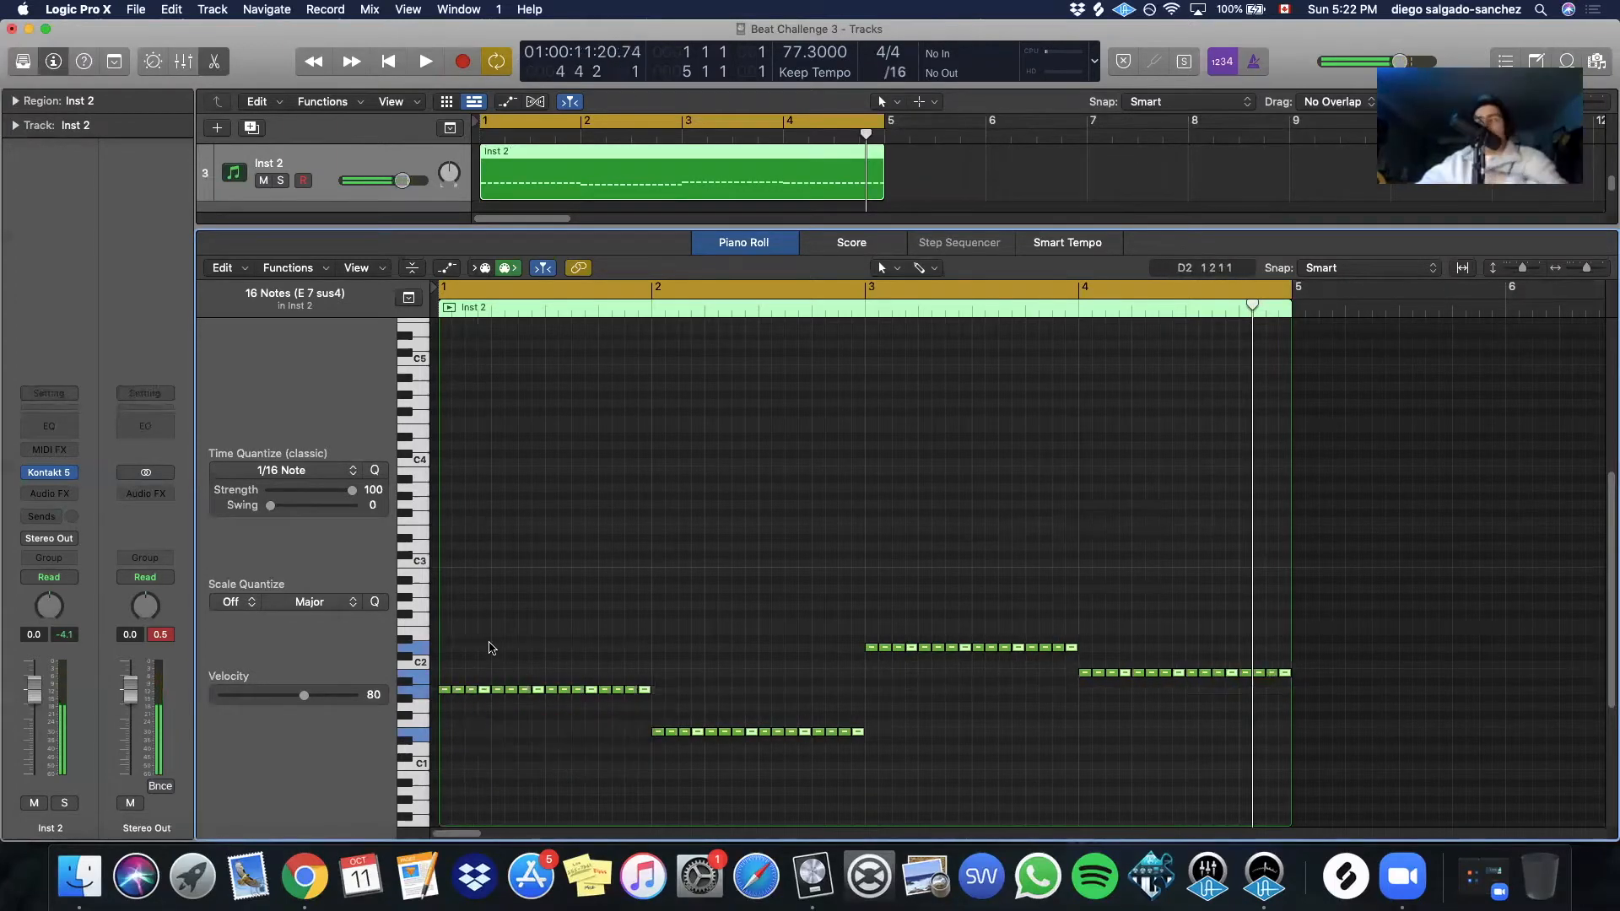
Play the four-bar loop to hear the new bass line, and close the region's note editor
key(space)
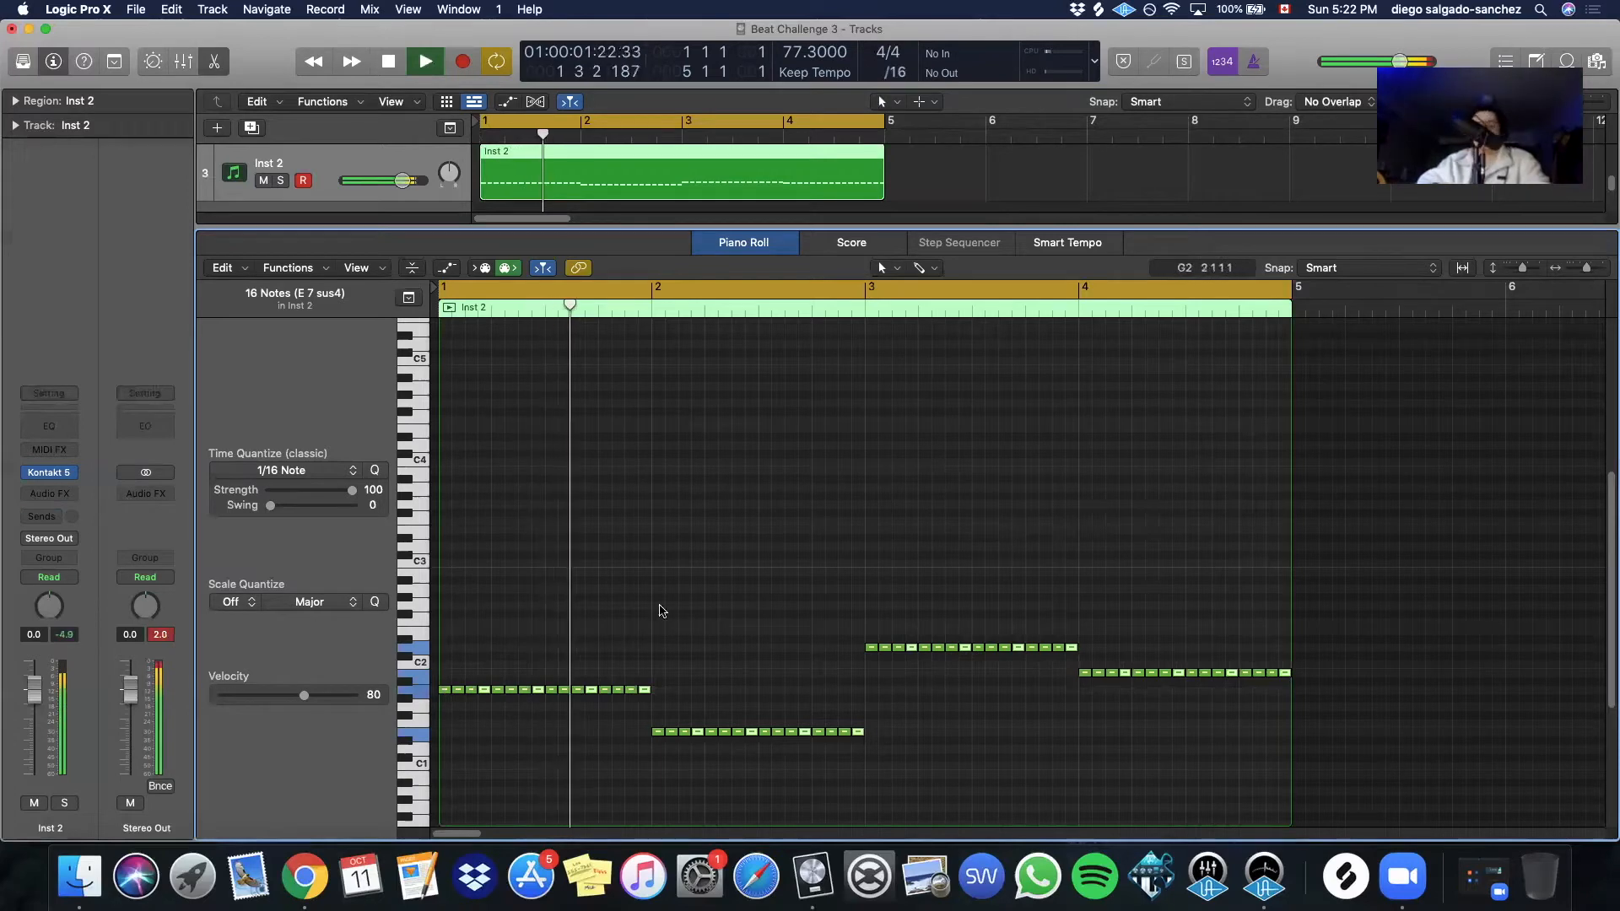
click(724, 560)
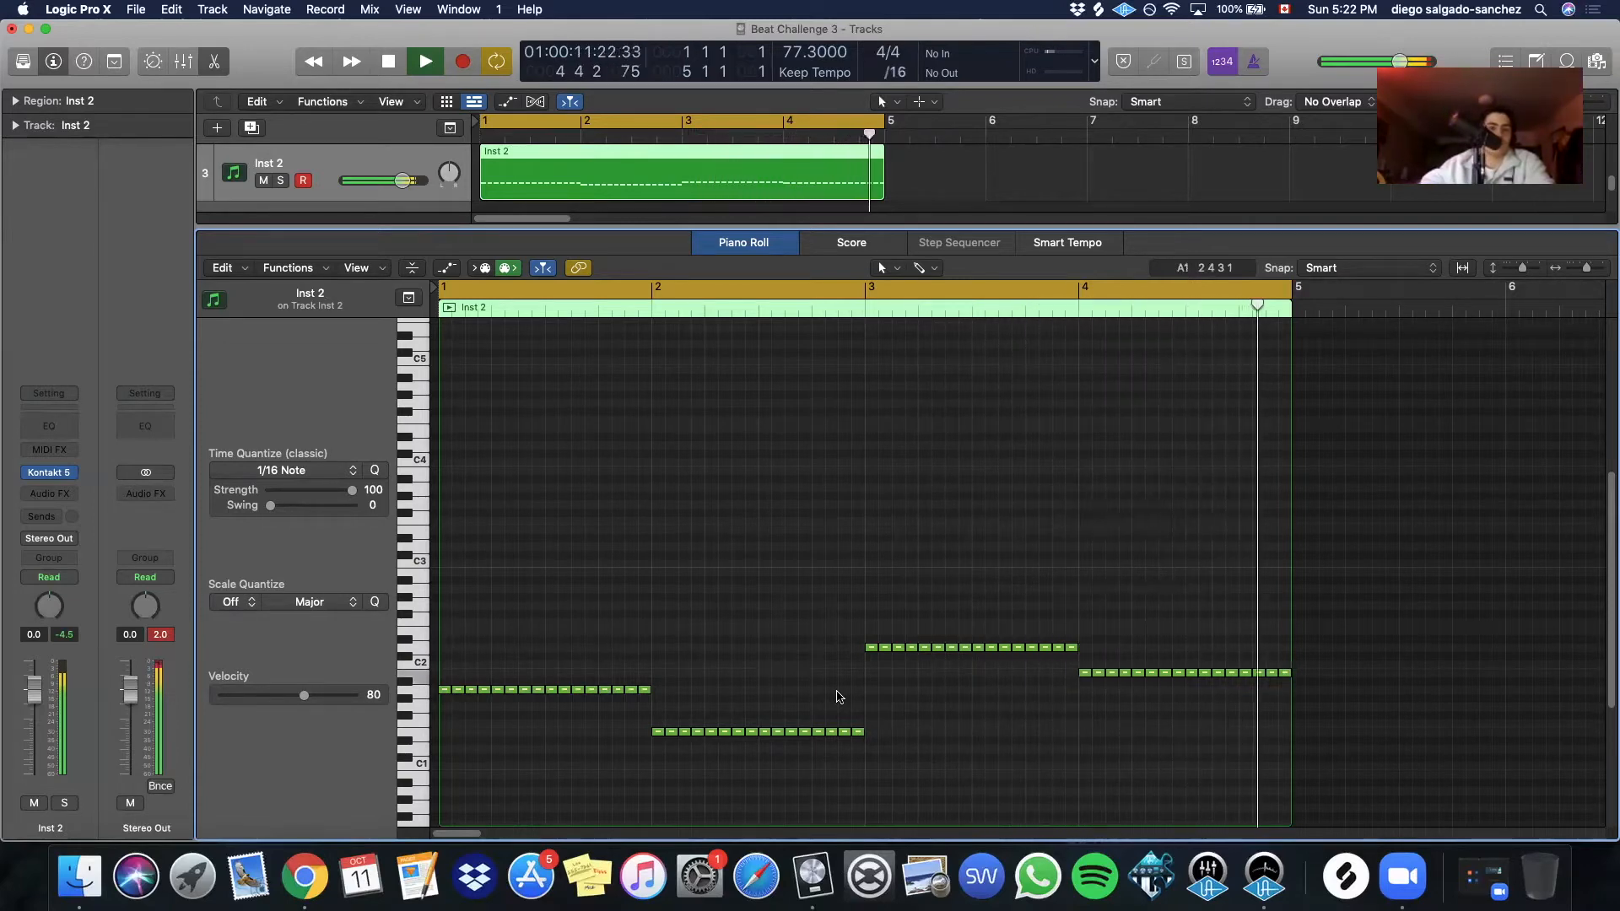
key(space)
key(e)
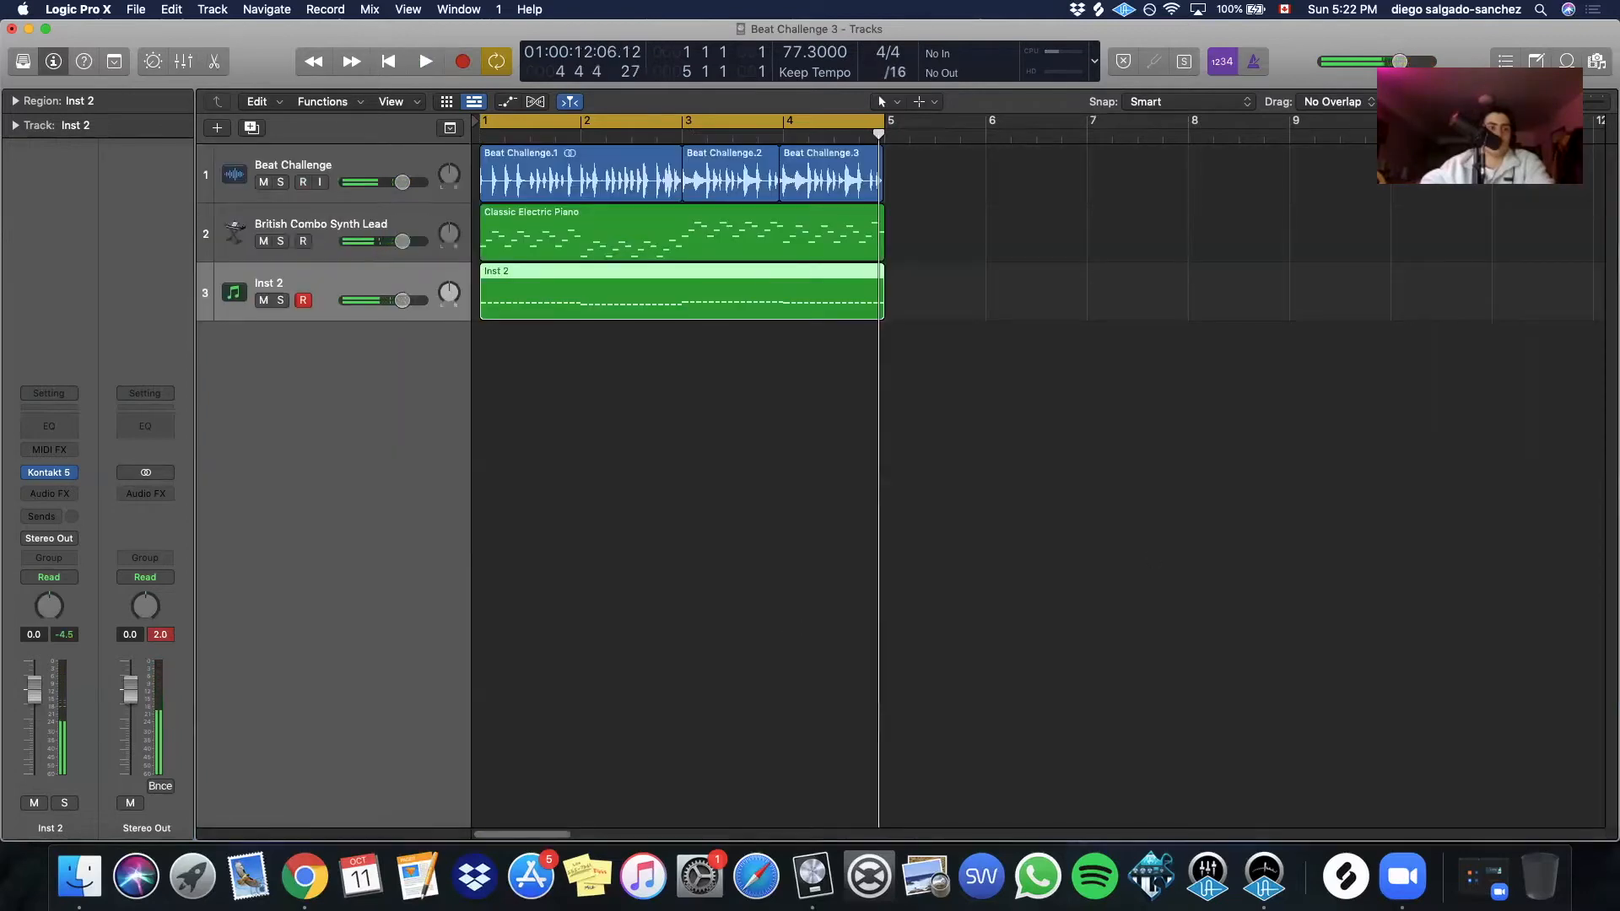
Open the Apple Loops browser and filter the loops by the Rock/Blues genre and the Vocals instrument
key(o)
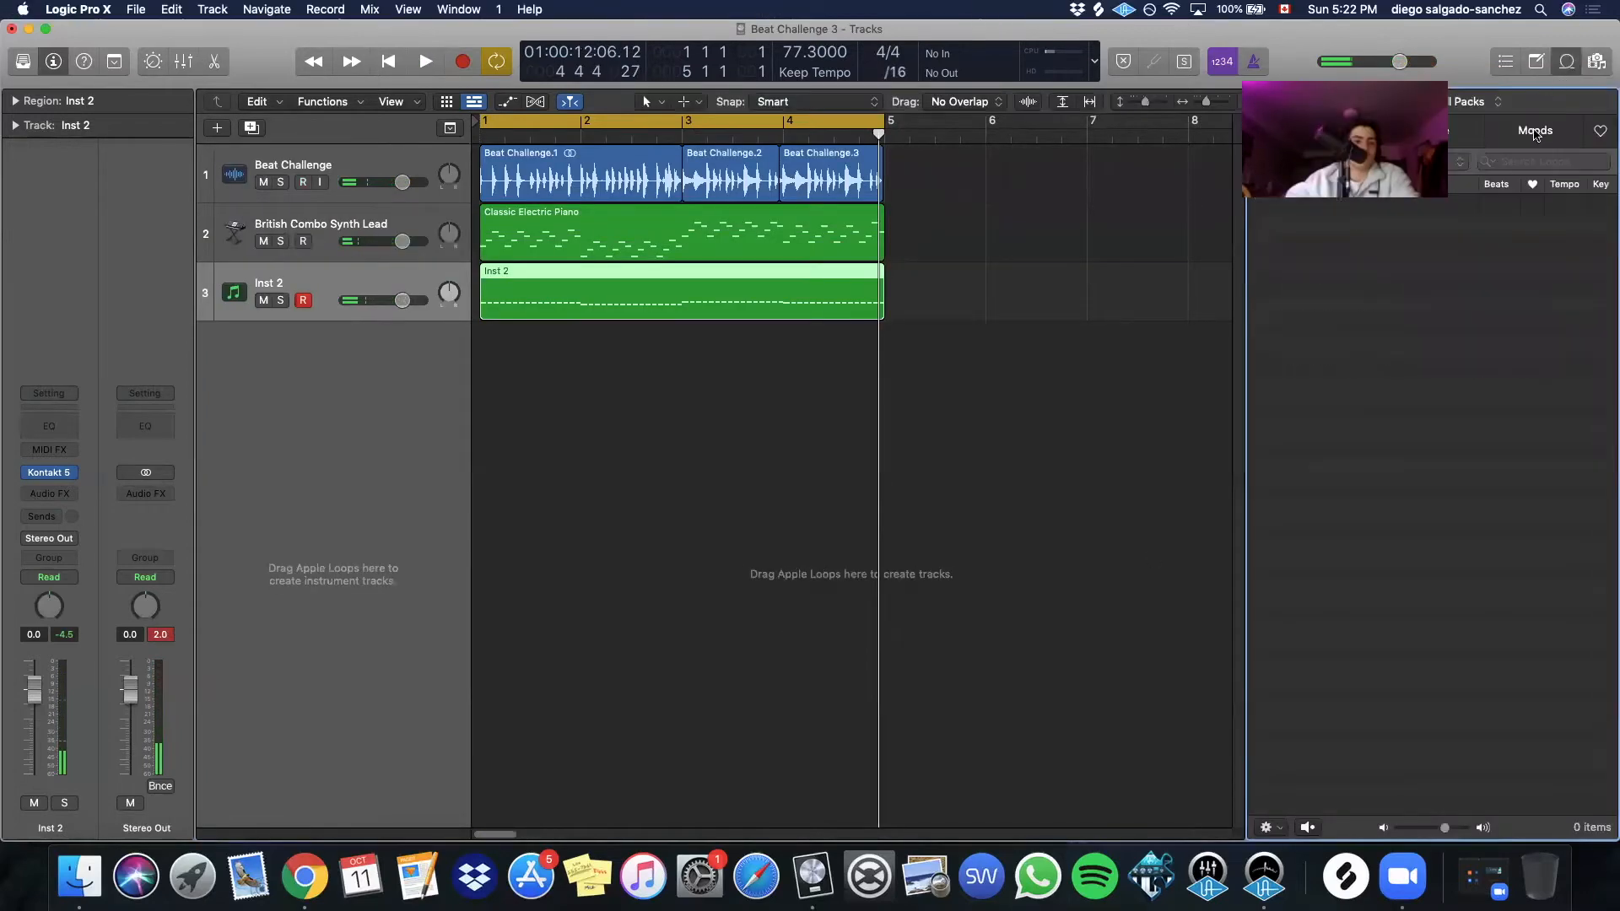
click(1346, 128)
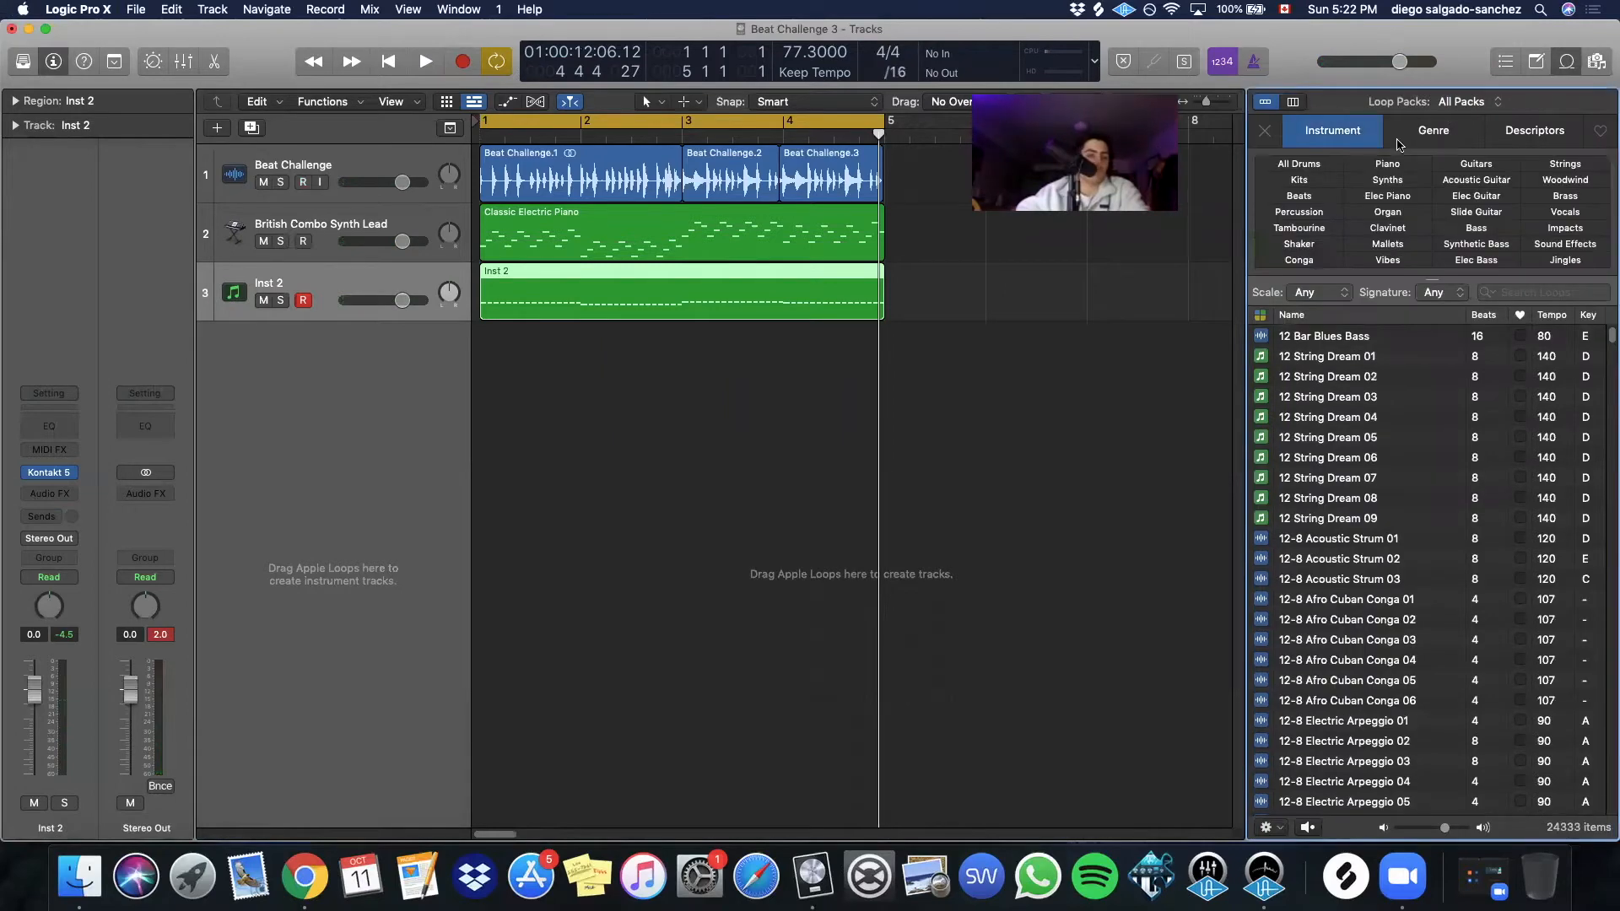
click(1436, 135)
click(1312, 166)
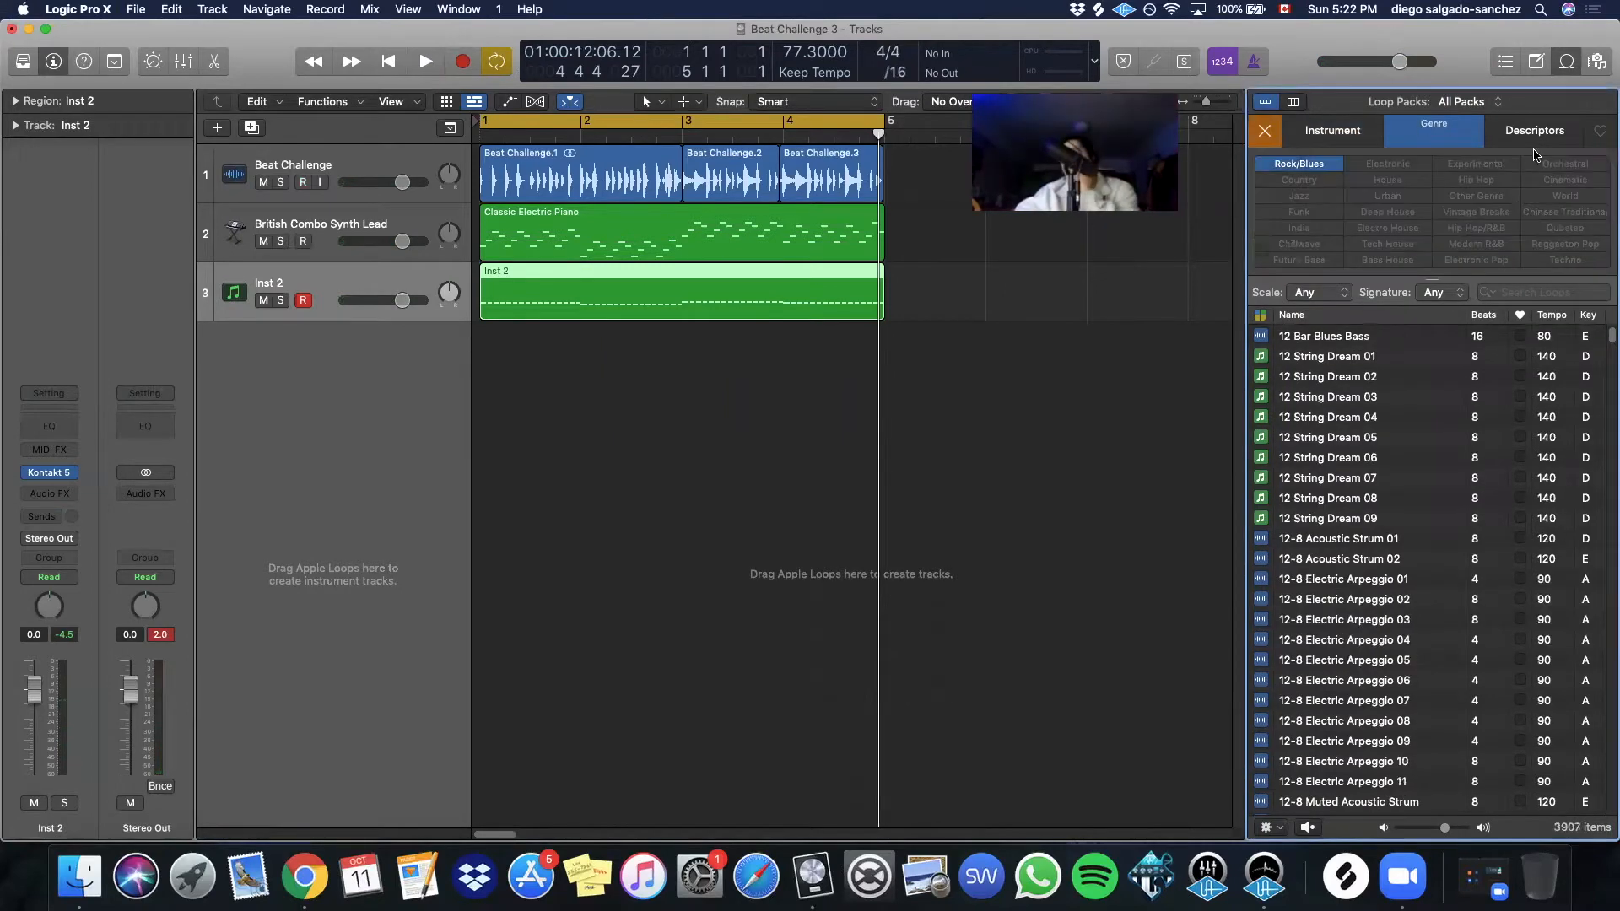
click(1342, 141)
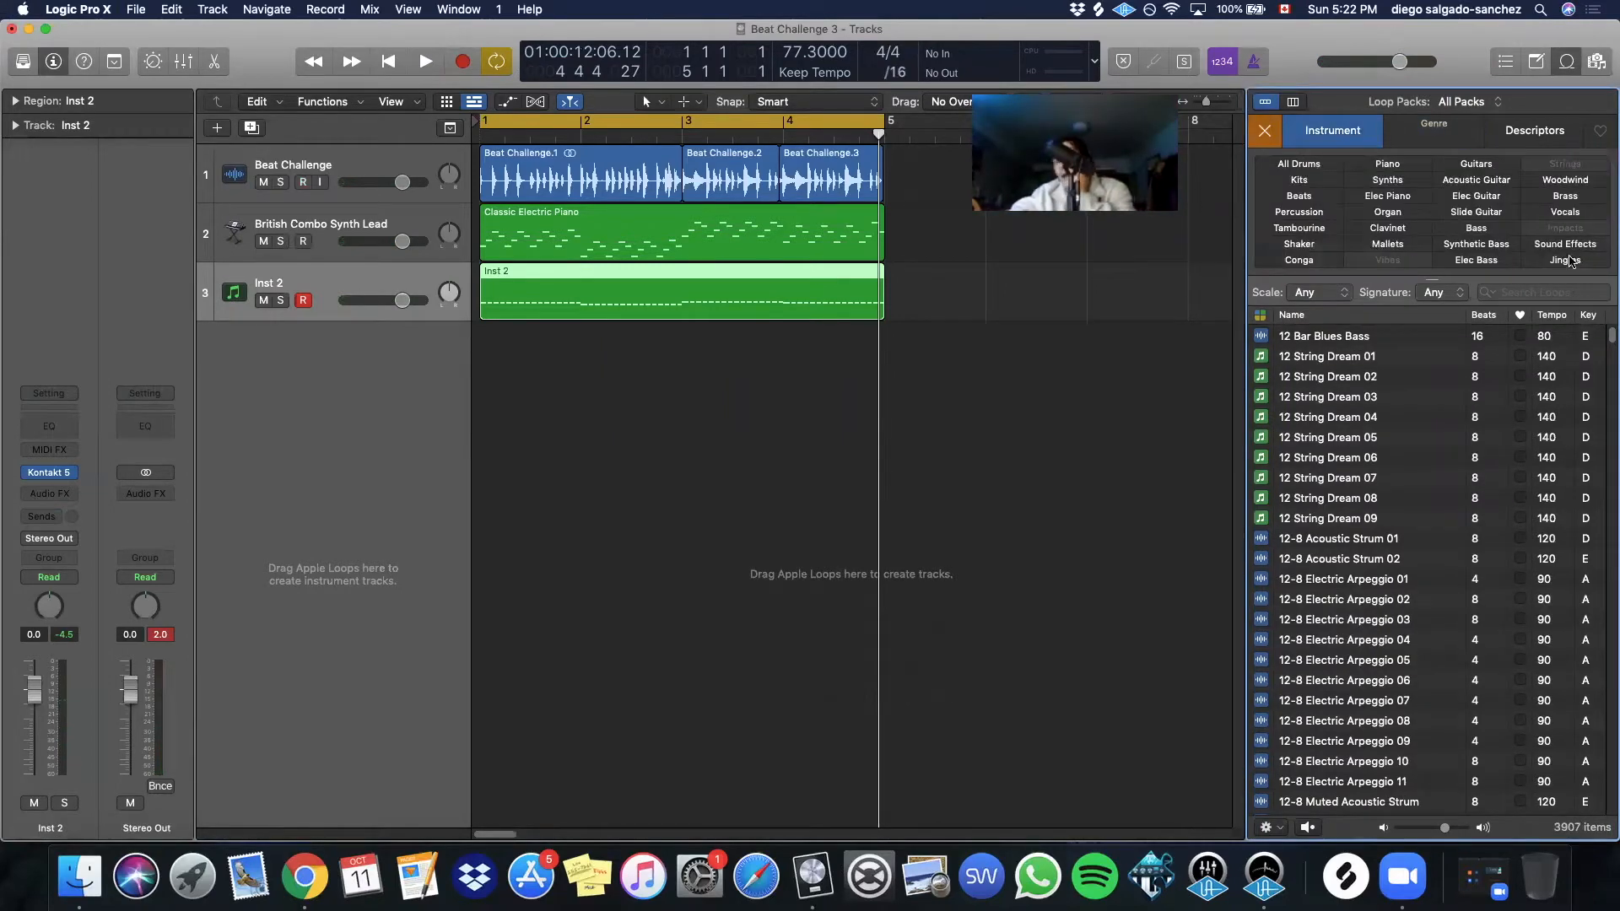
click(1565, 212)
Audition several of the filtered vocal loops further down the results
scroll(1322, 540, down, 15)
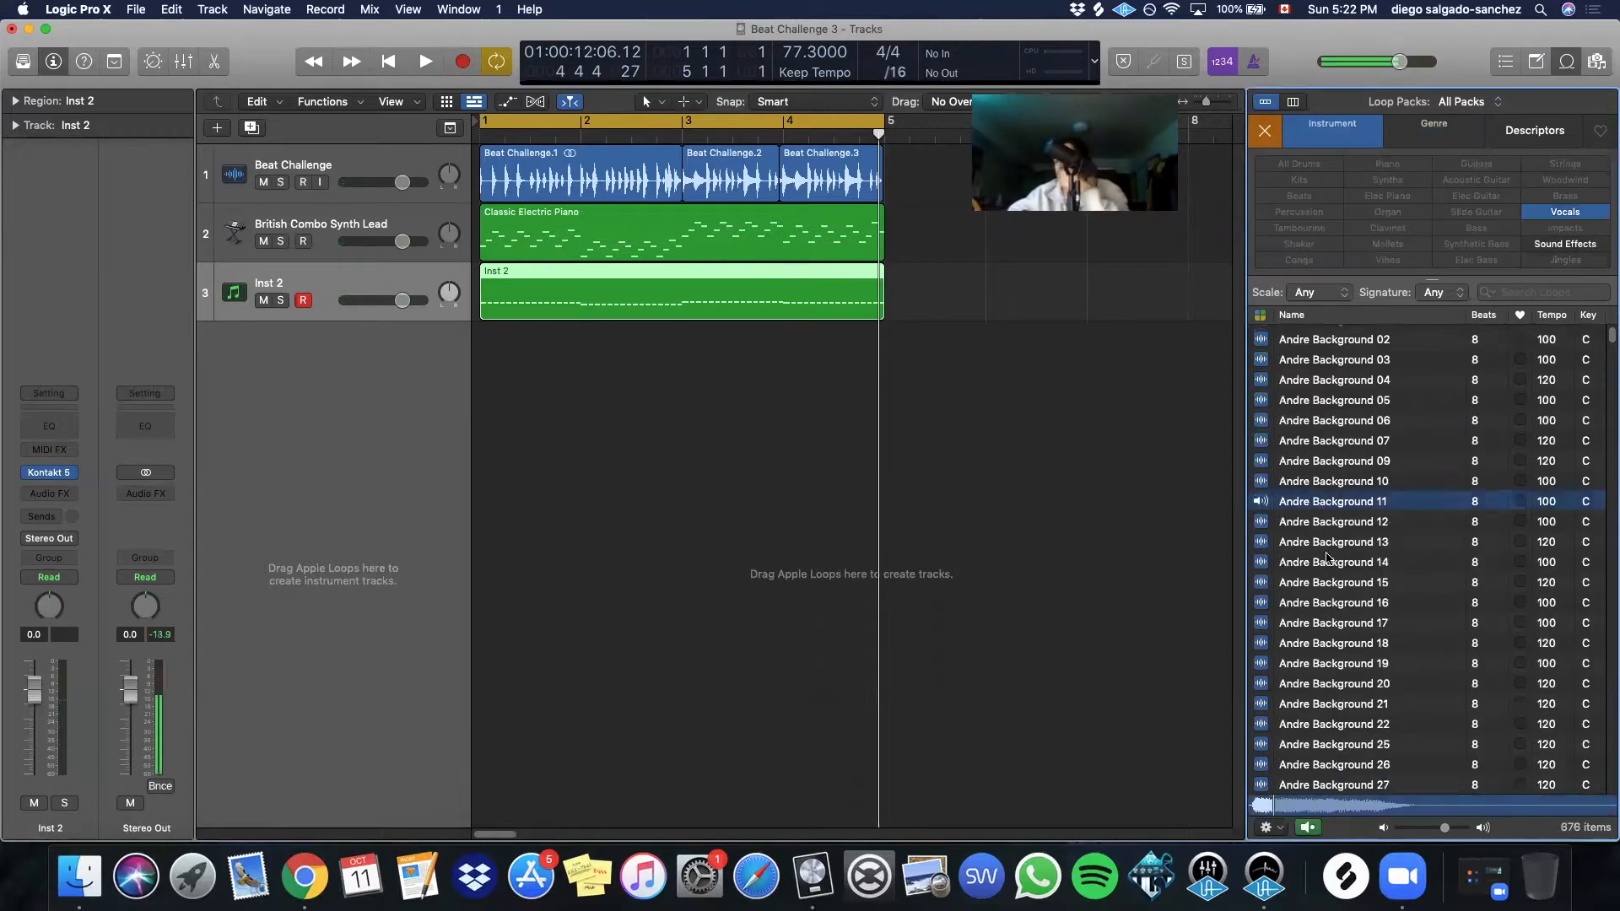
click(1324, 668)
scroll(1327, 671, down, 15)
click(1324, 695)
scroll(1324, 692, up, 3)
click(1323, 615)
Sort the vocal loops by key, audition more candidates, and place Andre Lyric 19 on a new track starting at bar 1
click(1588, 317)
scroll(1379, 513, up, 20)
scroll(1418, 430, down, 20)
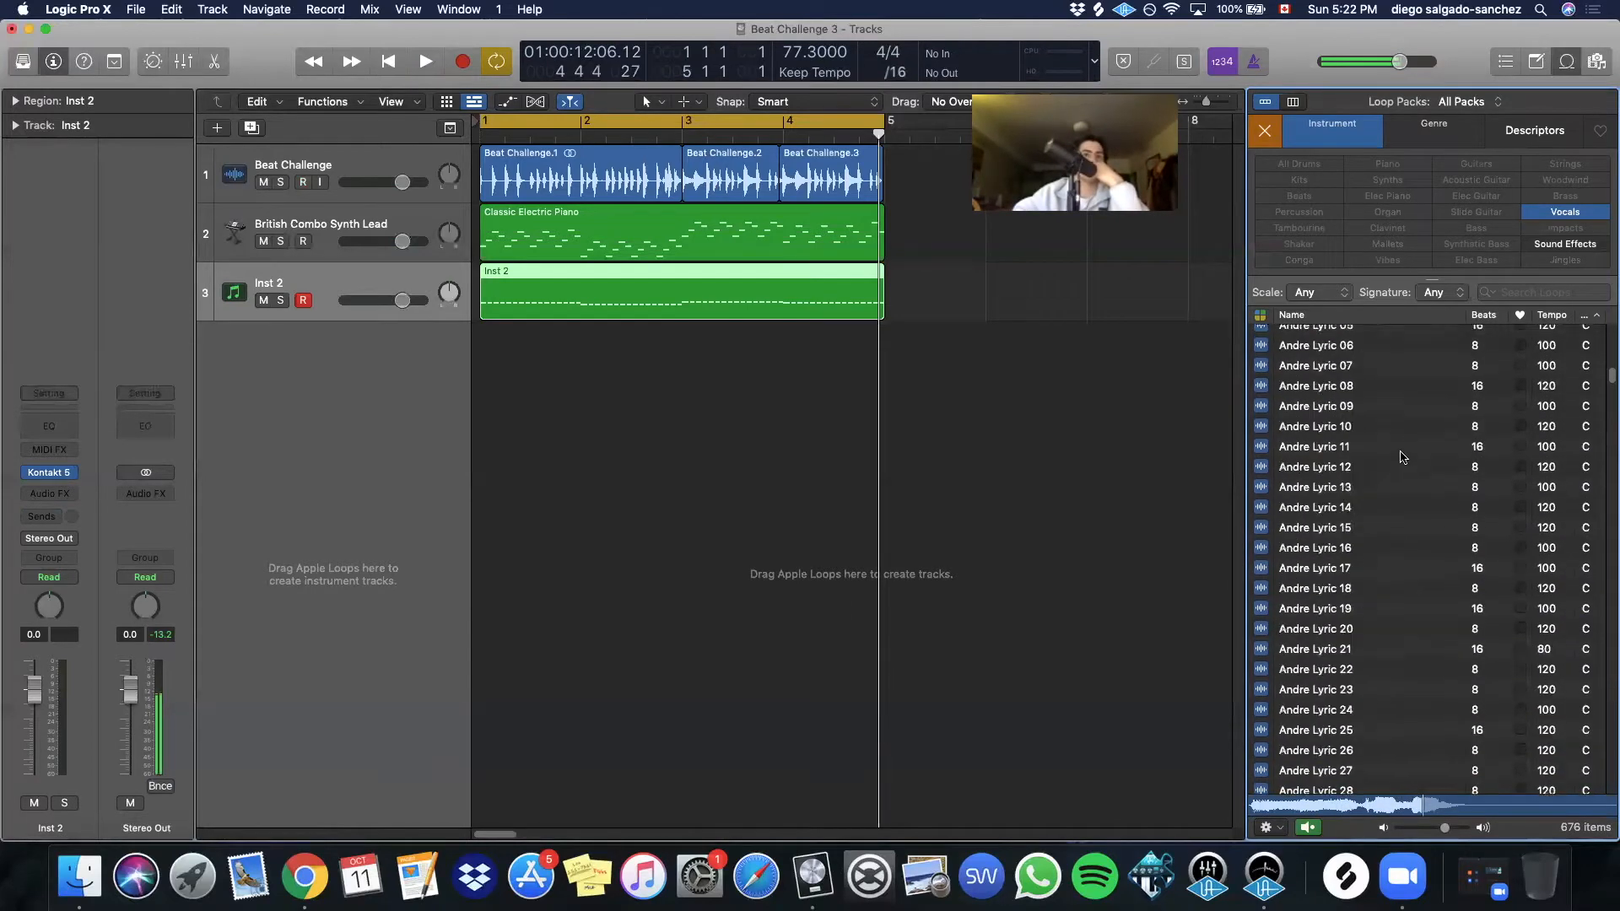
scroll(1350, 579, up, 20)
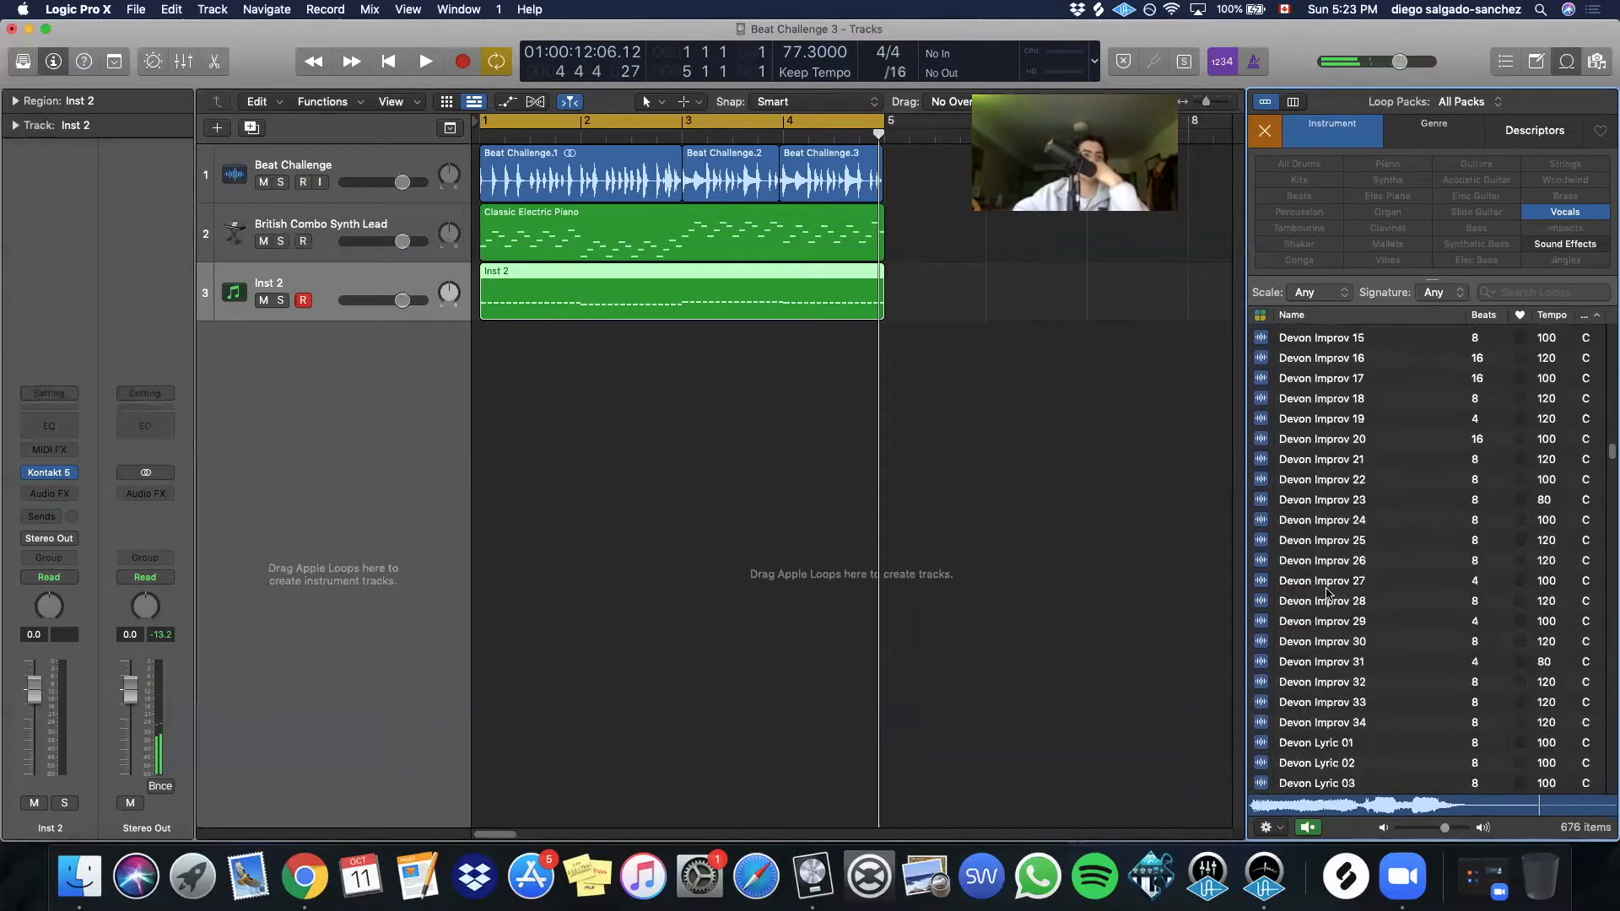
click(1305, 523)
scroll(1306, 523, up, 15)
click(1304, 467)
scroll(1312, 506, down, 4)
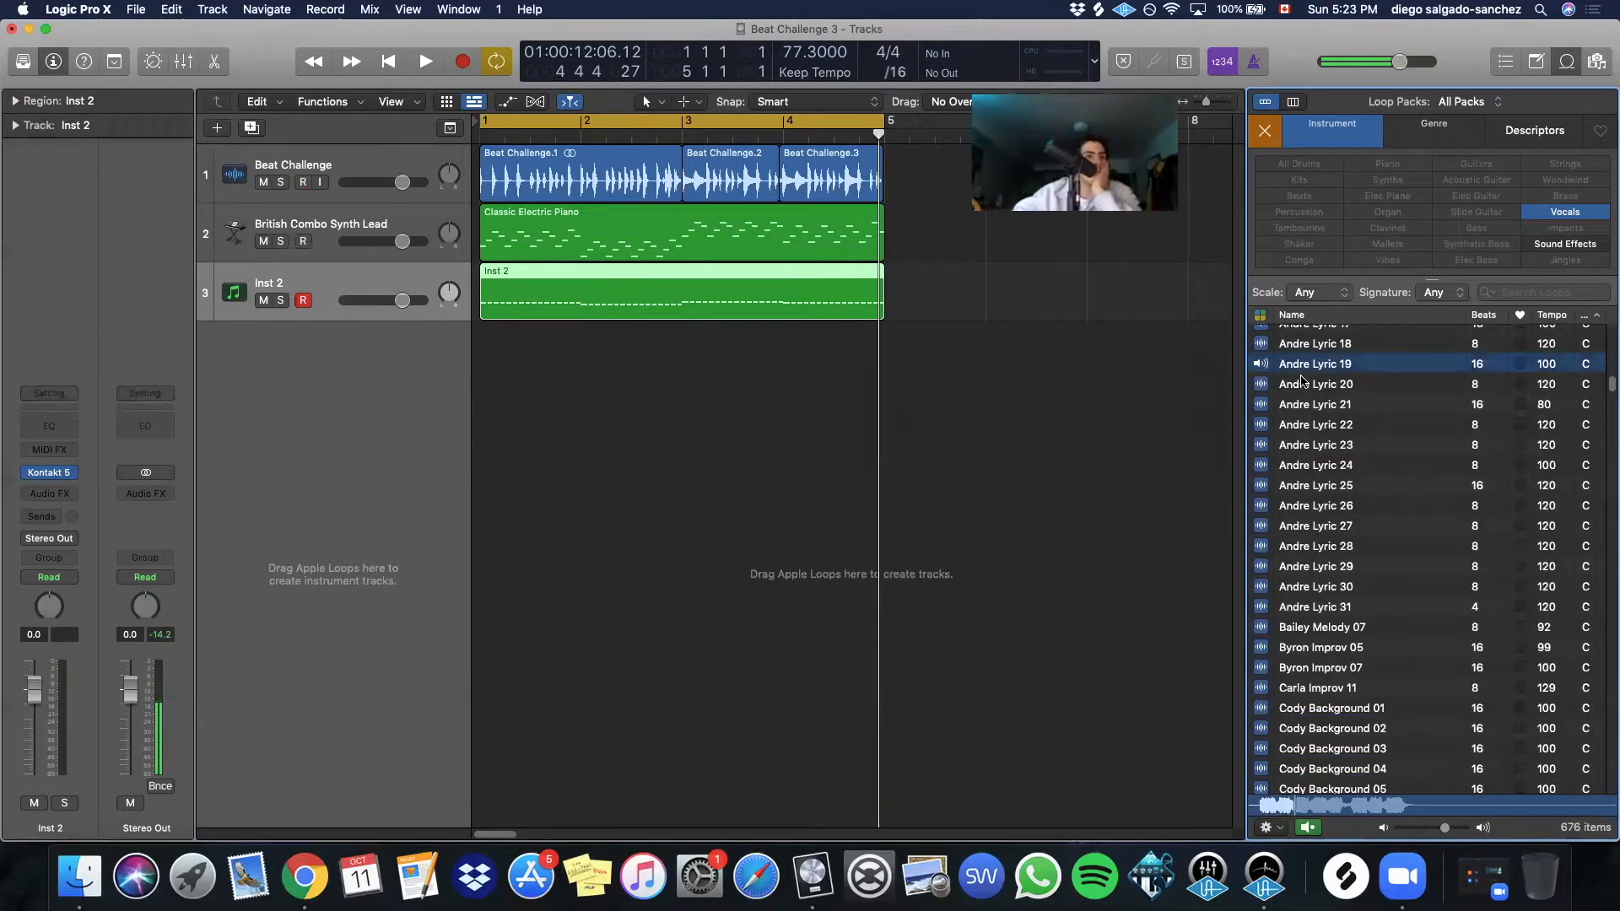
drag(1310, 369, 483, 405)
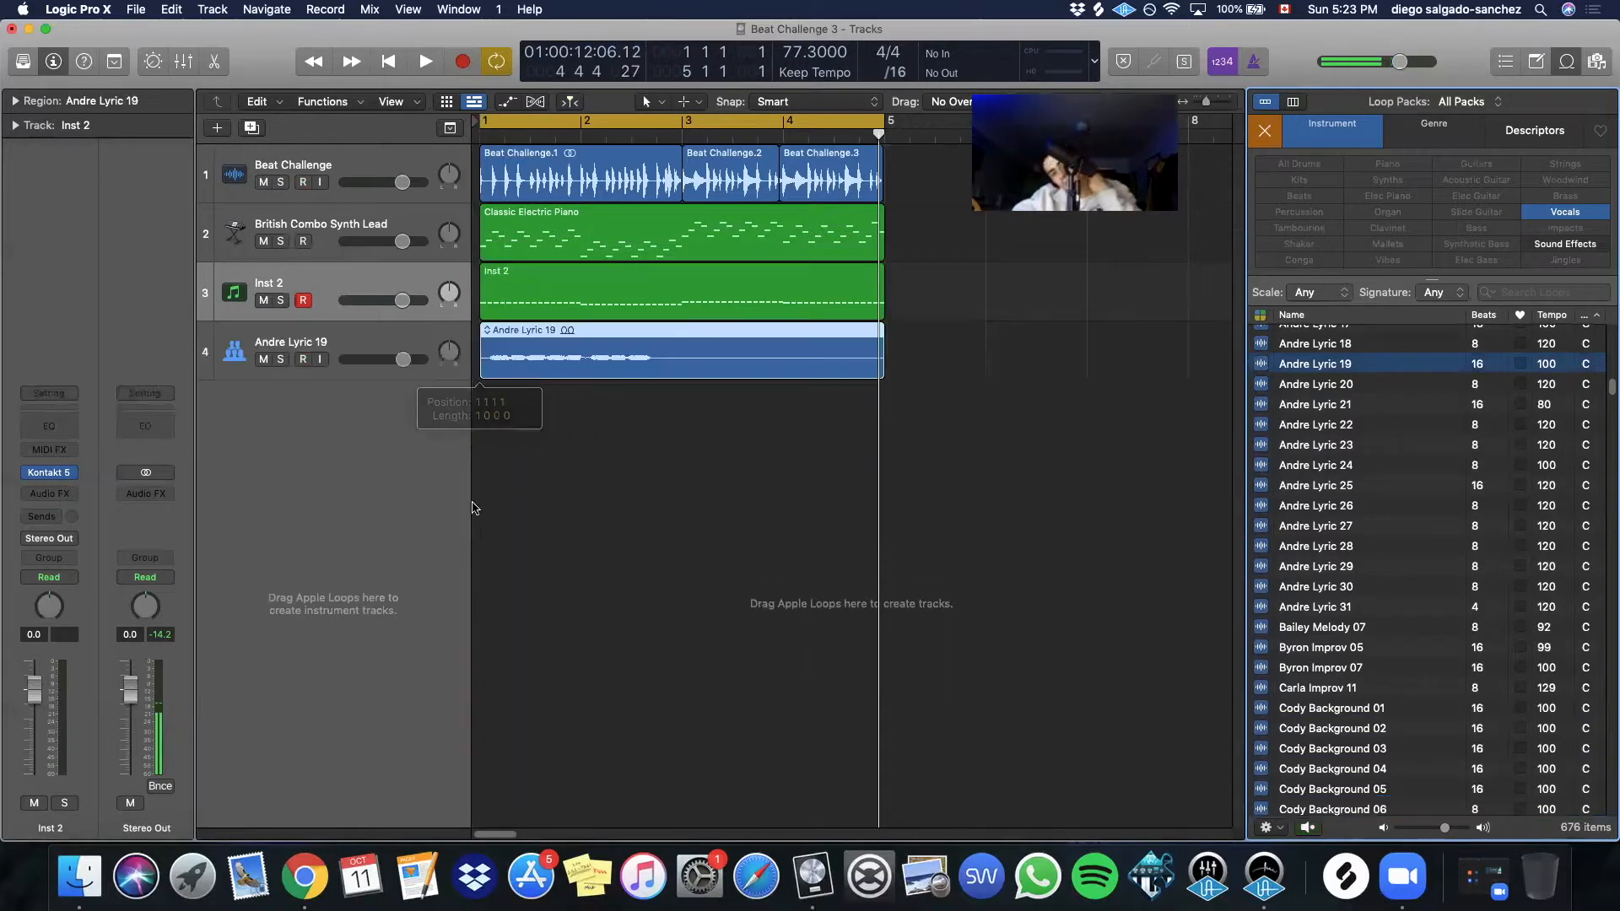
Insert the Pitch Correction effect on the Andre Lyric 19 track
click(36, 498)
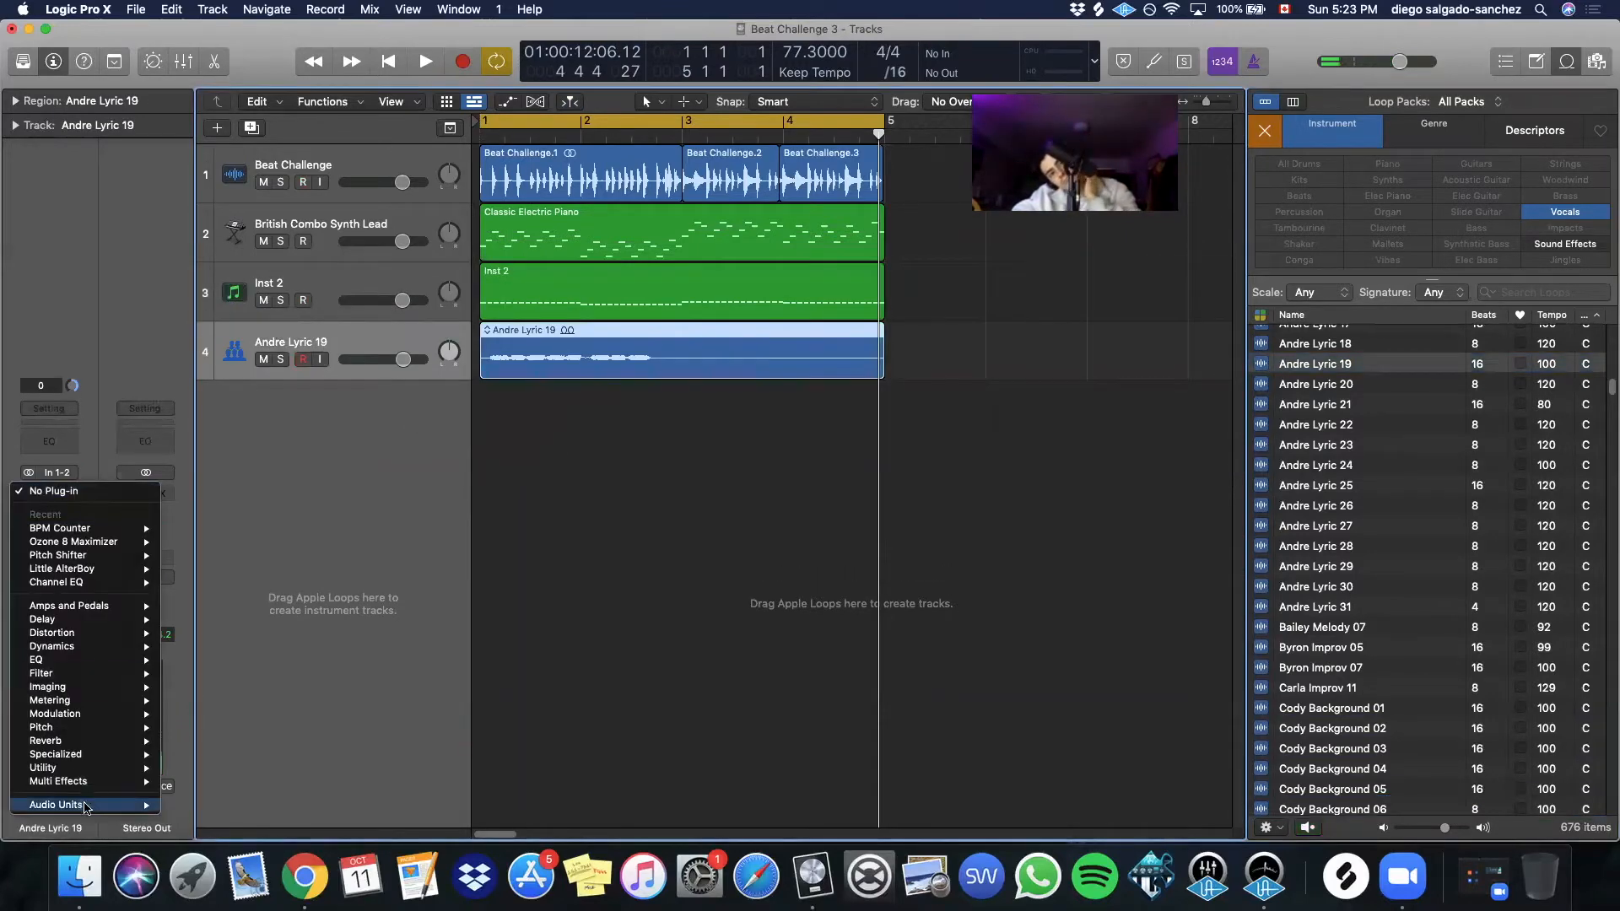
mouse_move(126, 727)
click(375, 728)
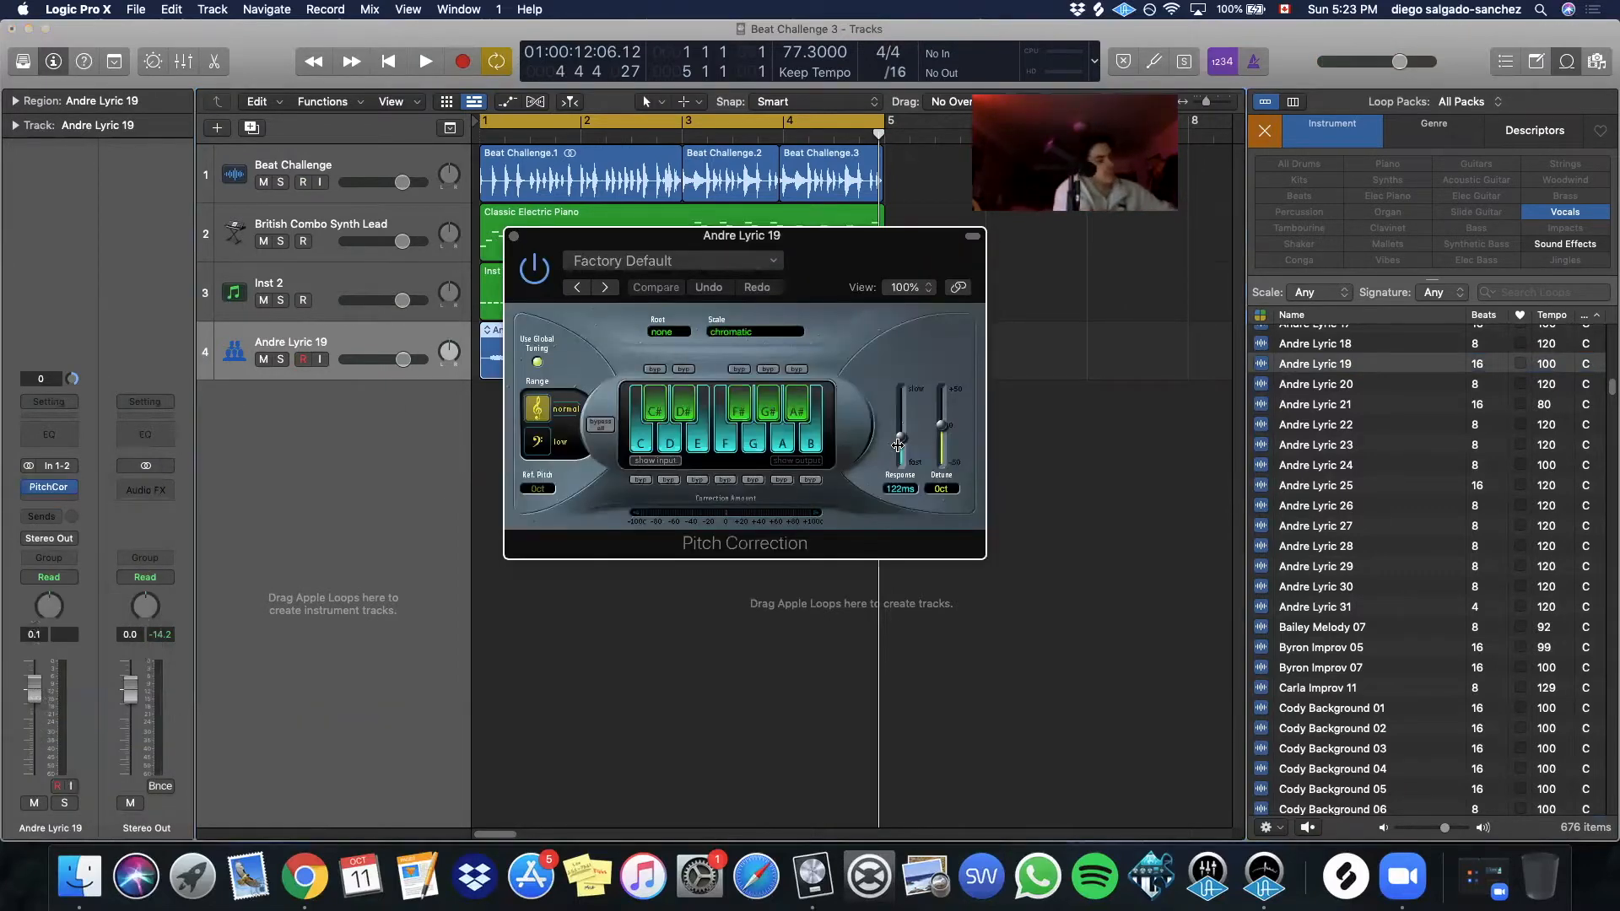
Set Pitch Correction to 0.00 ms response, minor pentatonic scale and root A, listen to the vocal in the loop, and close the plug-in
click(669, 332)
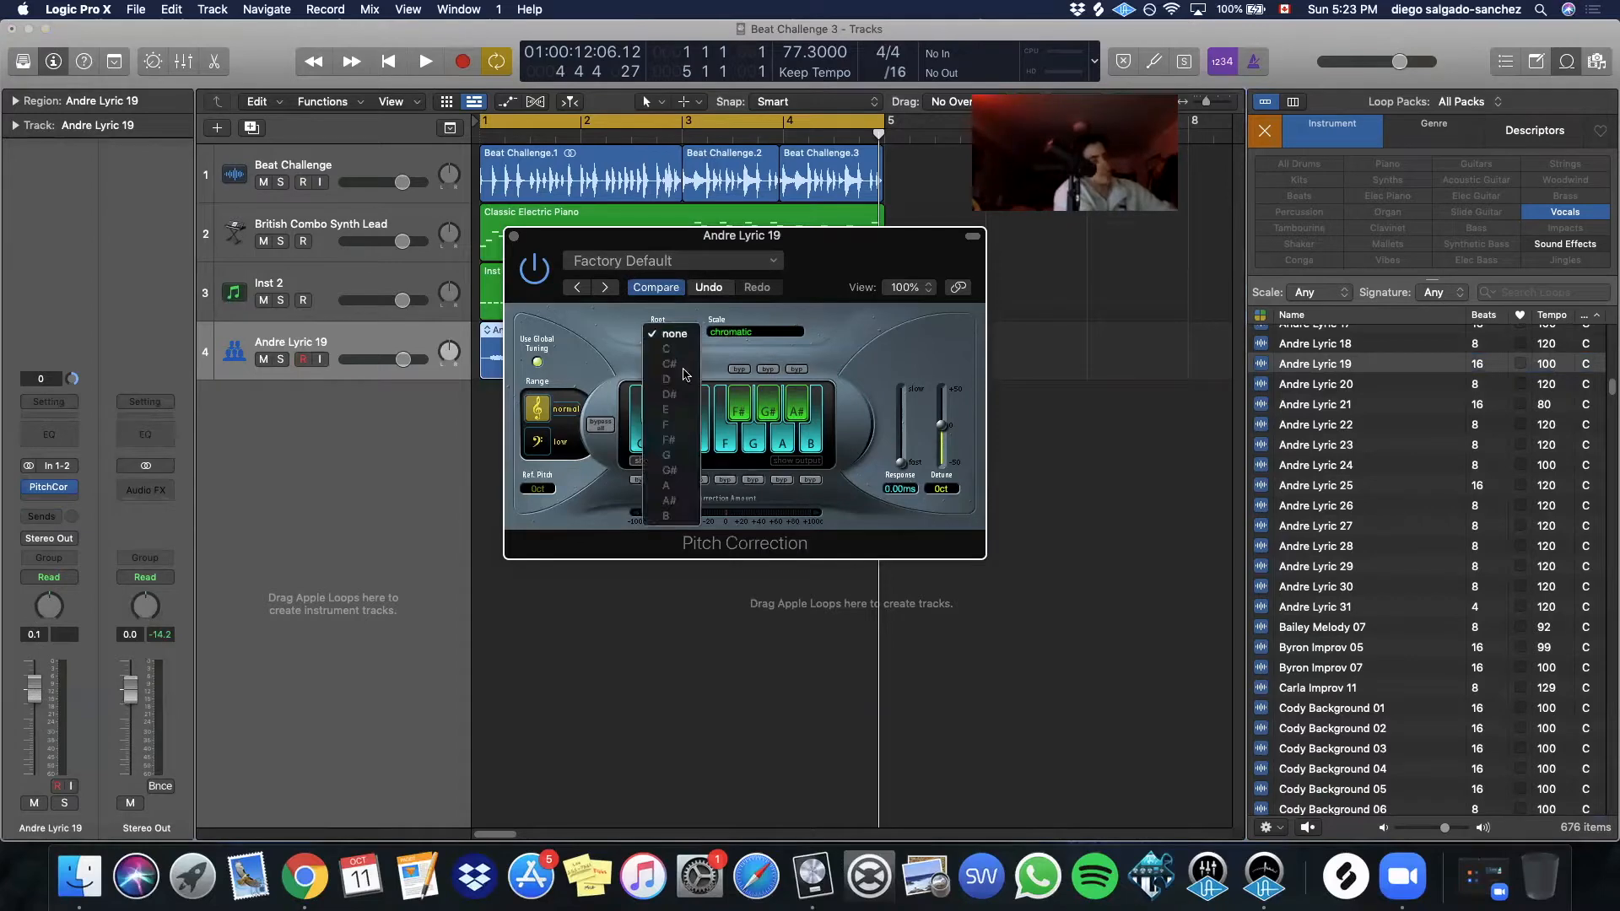
click(746, 331)
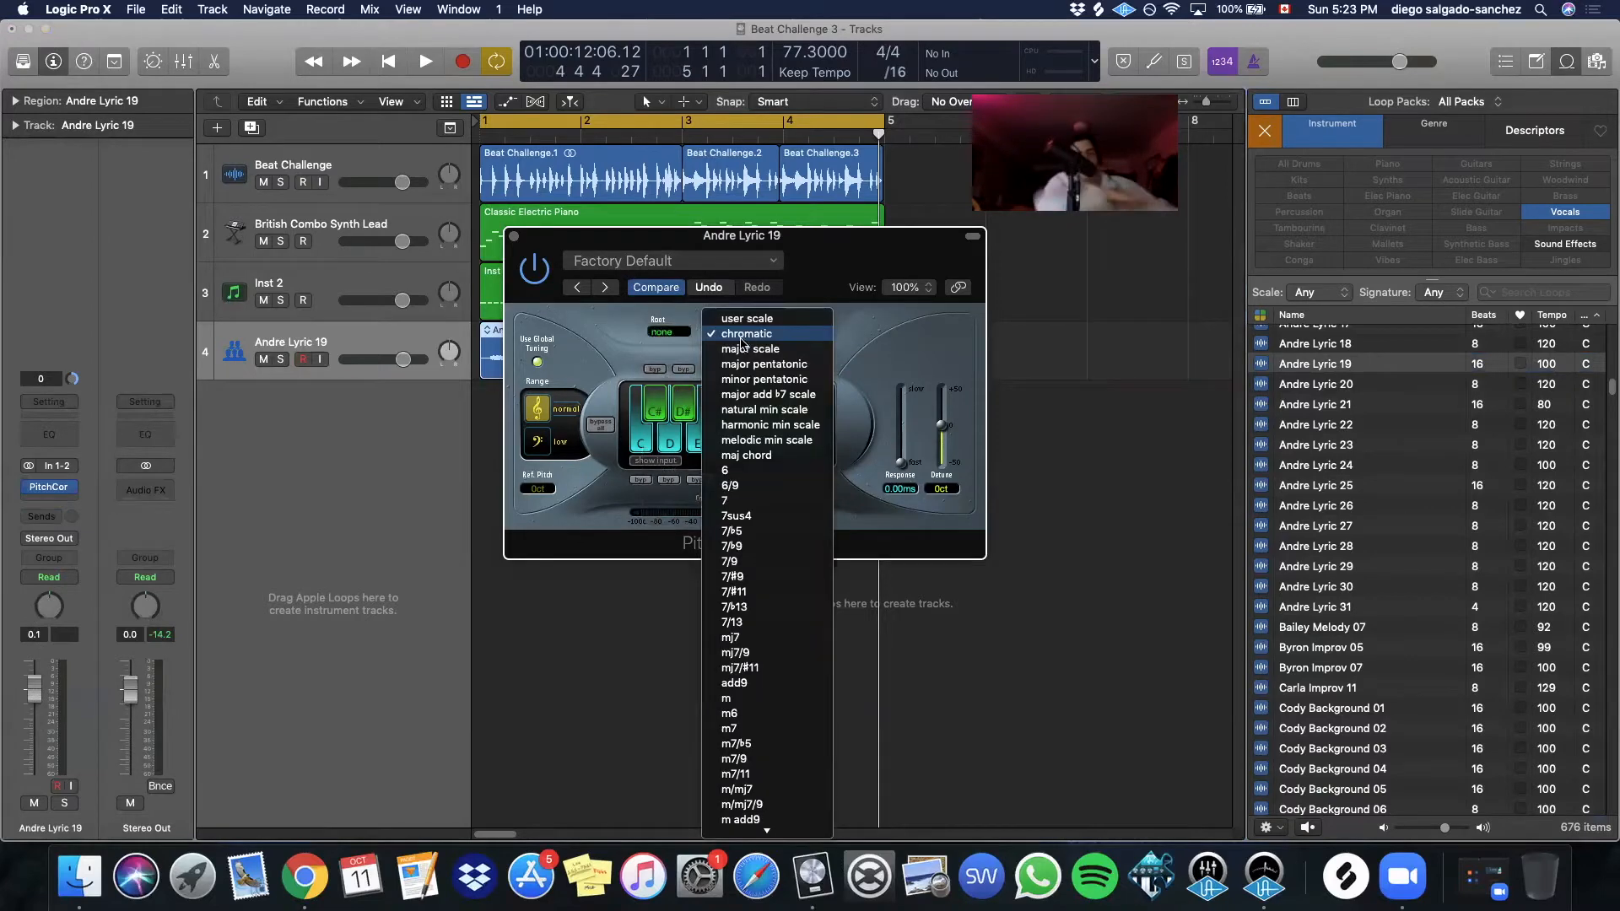
click(764, 380)
click(668, 331)
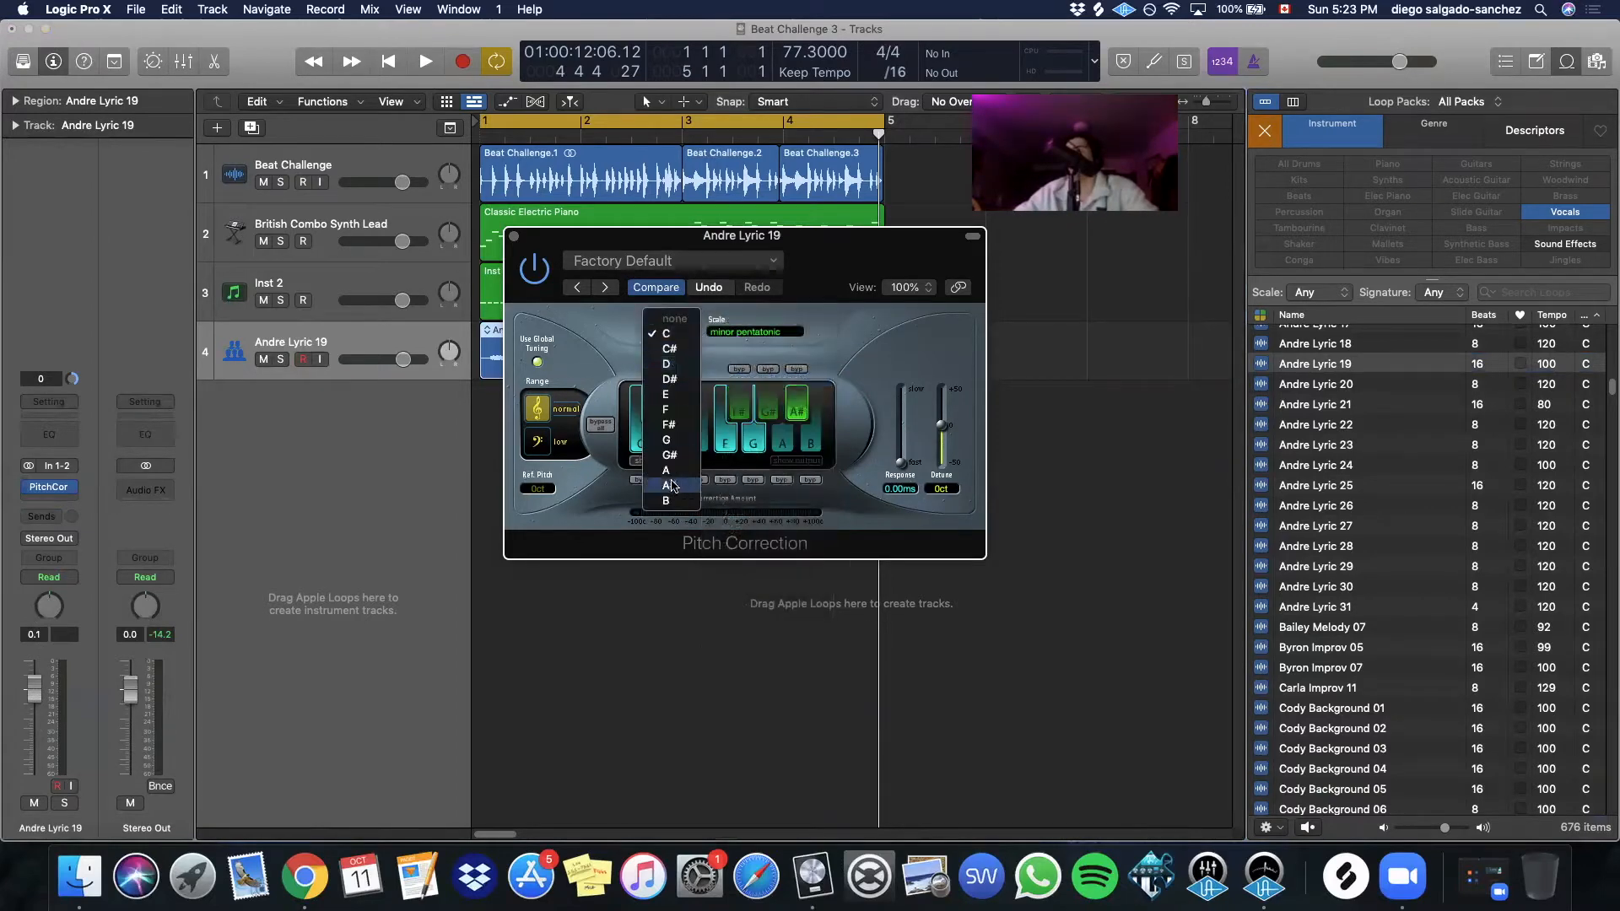
click(676, 471)
key(space)
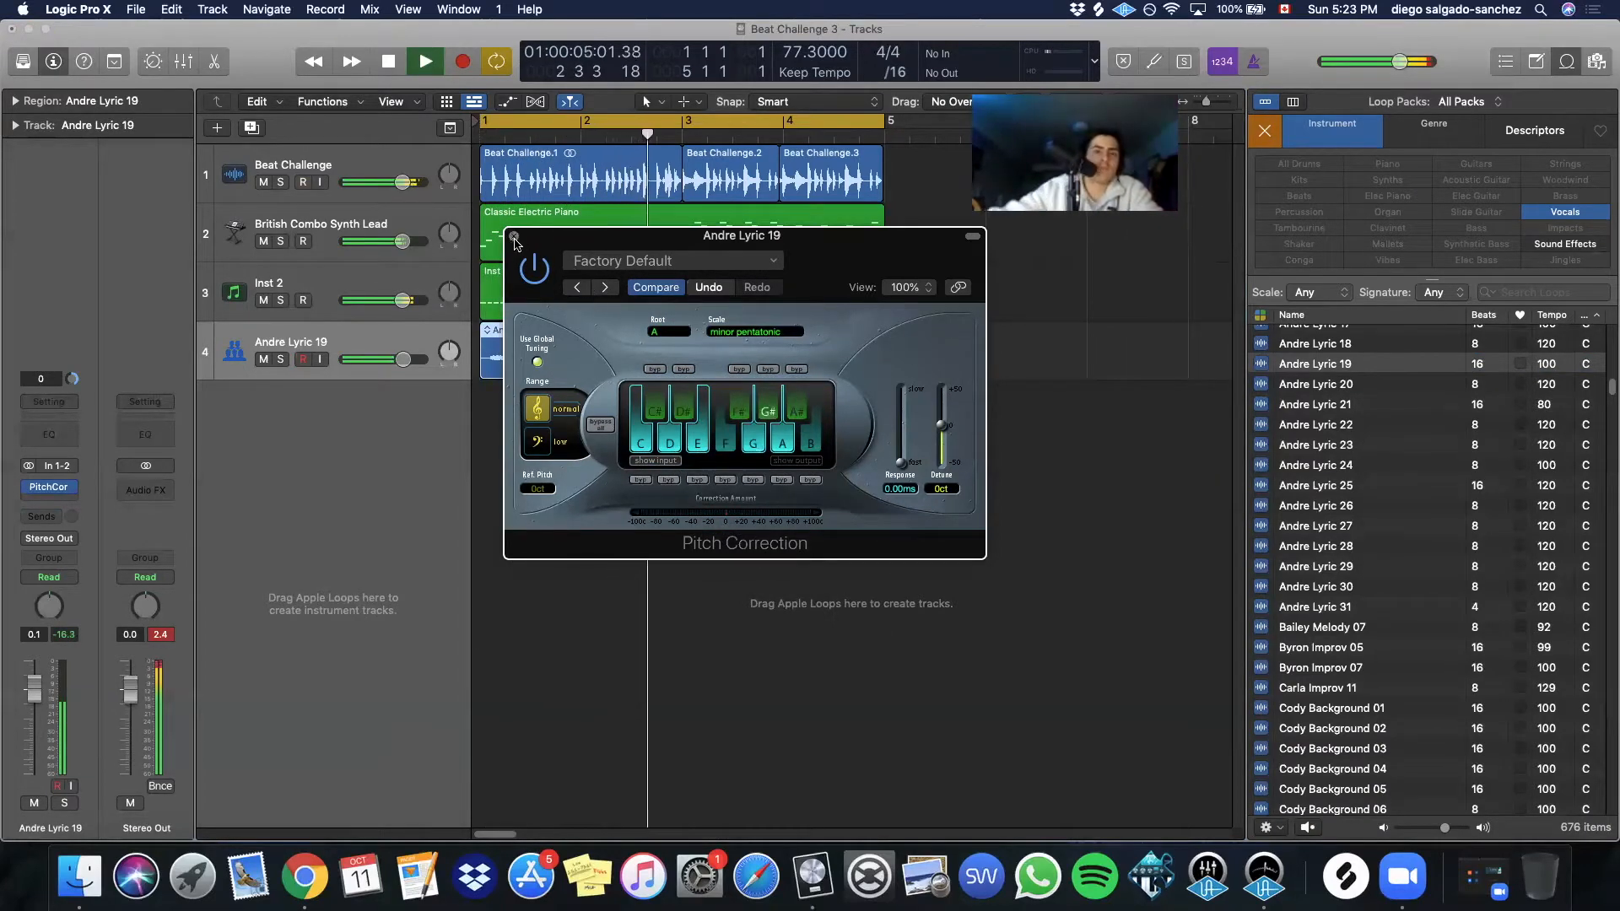
click(514, 237)
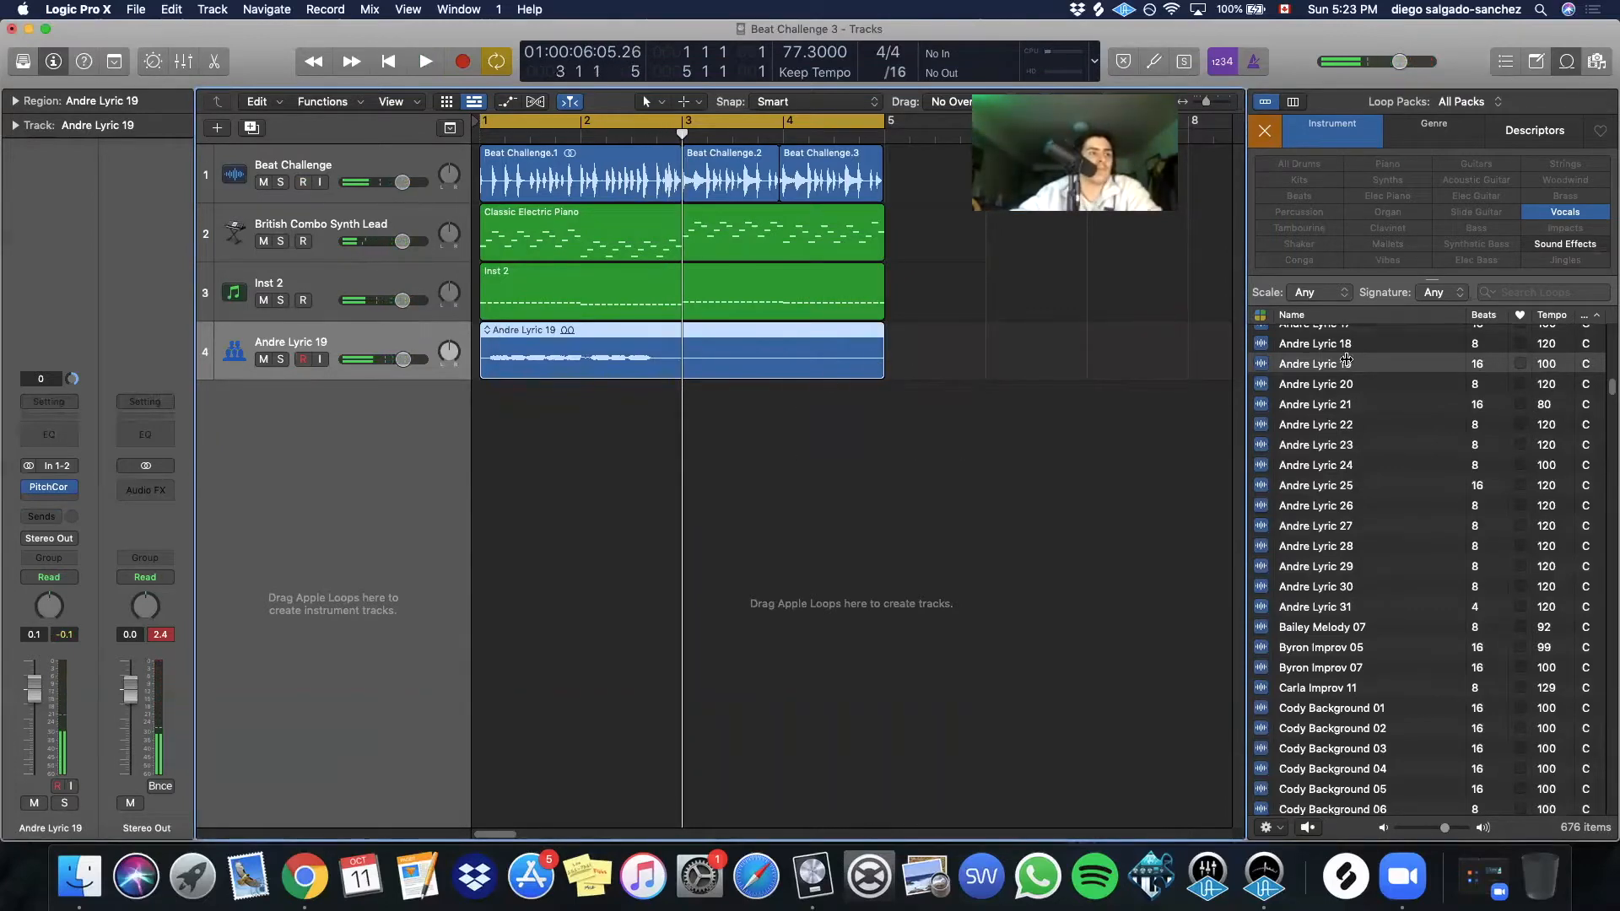
Audition the Andre Lyric 20 vocal loop and place it on a new track starting at bar 3
click(1321, 386)
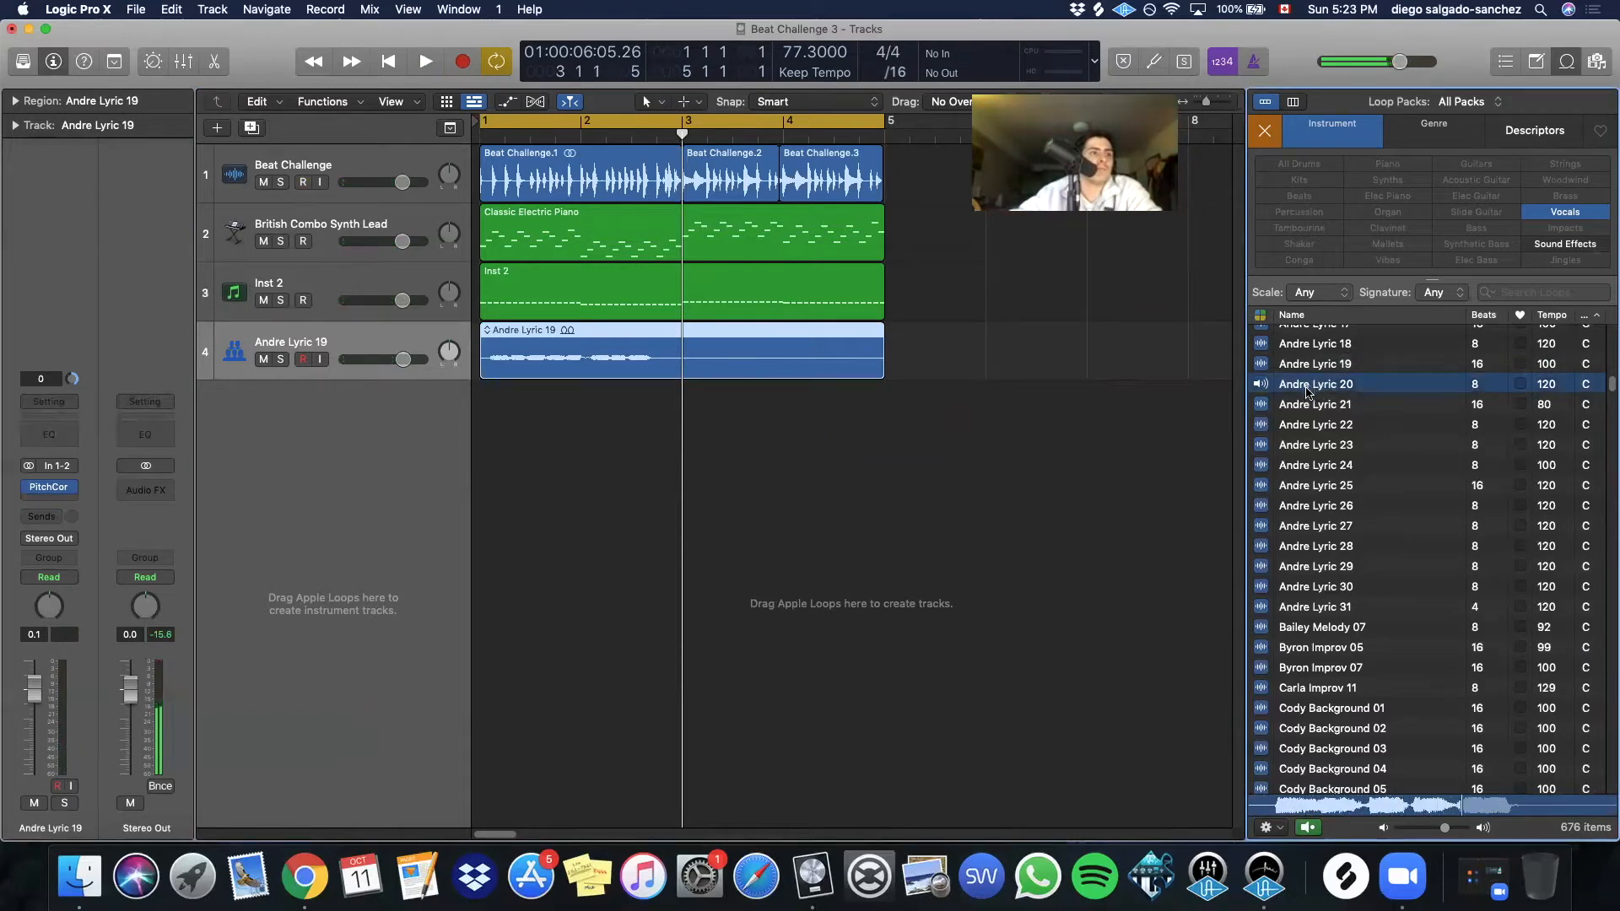
drag(1306, 392, 686, 492)
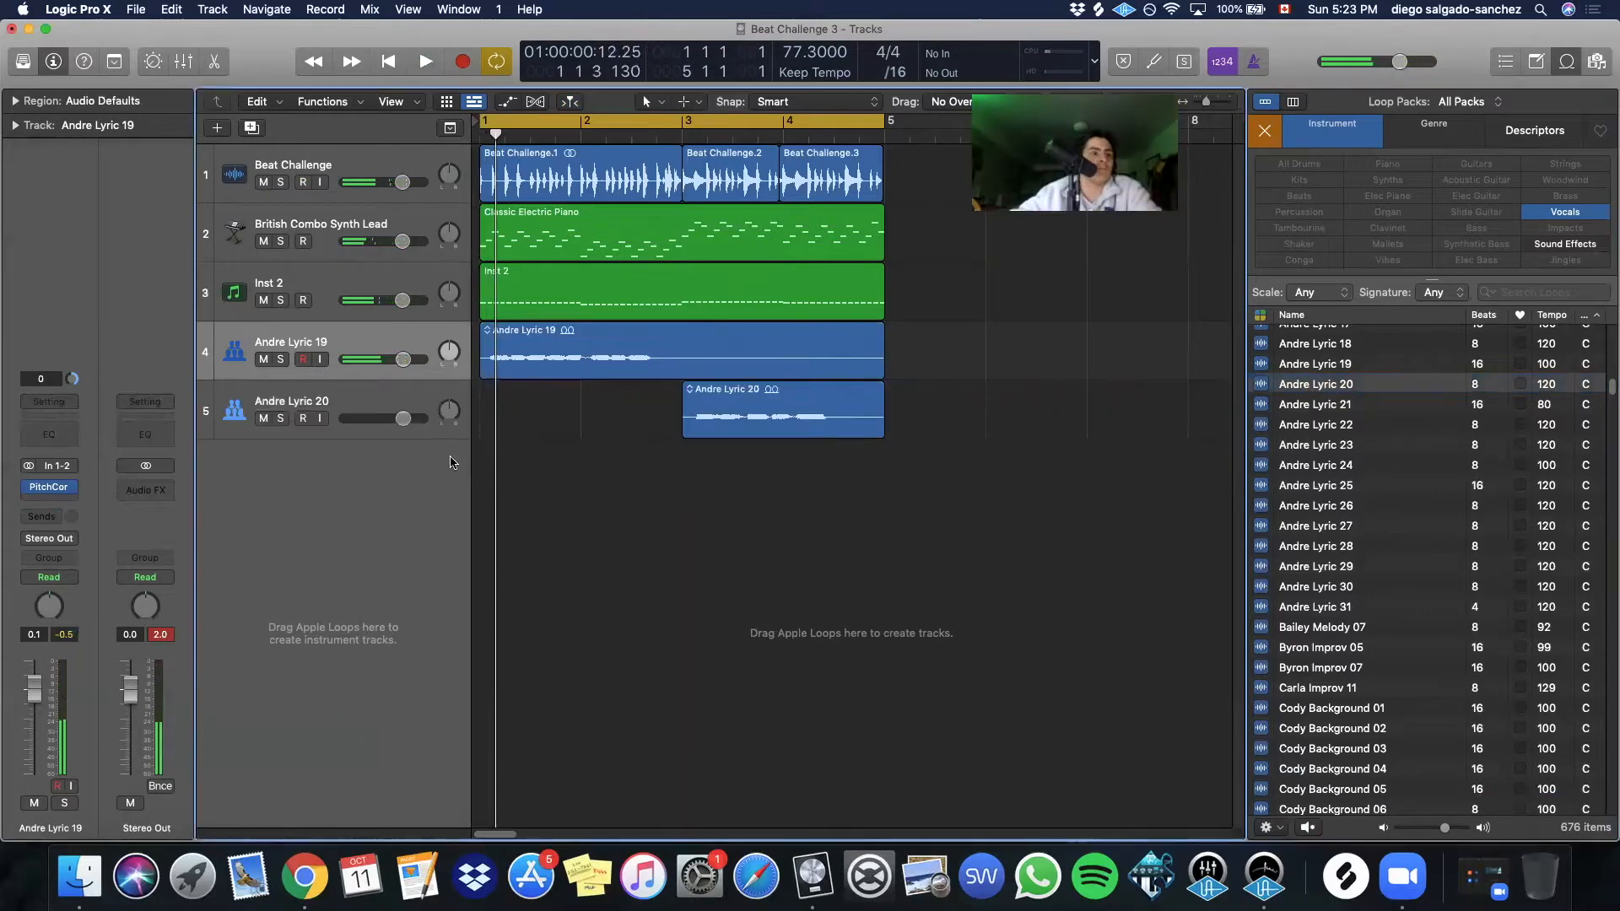
Copy the Pitch Correction effect from the Andre Lyric 19 channel to the Andre Lyric 20 channel in the mixer
key(x)
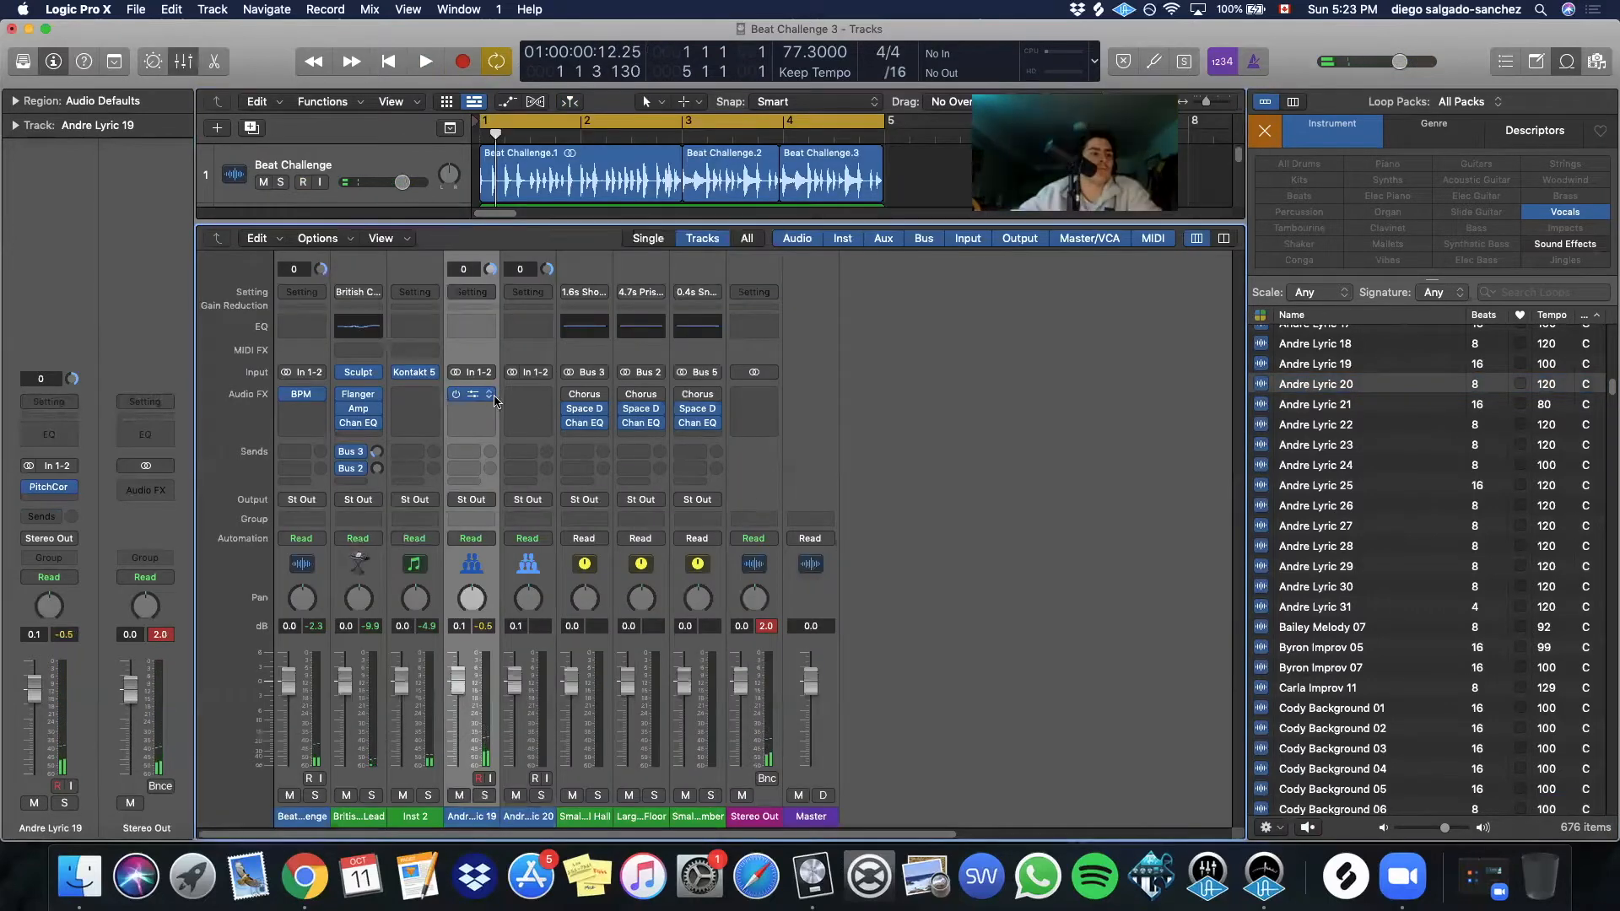
drag(520, 397, 525, 395)
key(x)
key(x)
key(x)
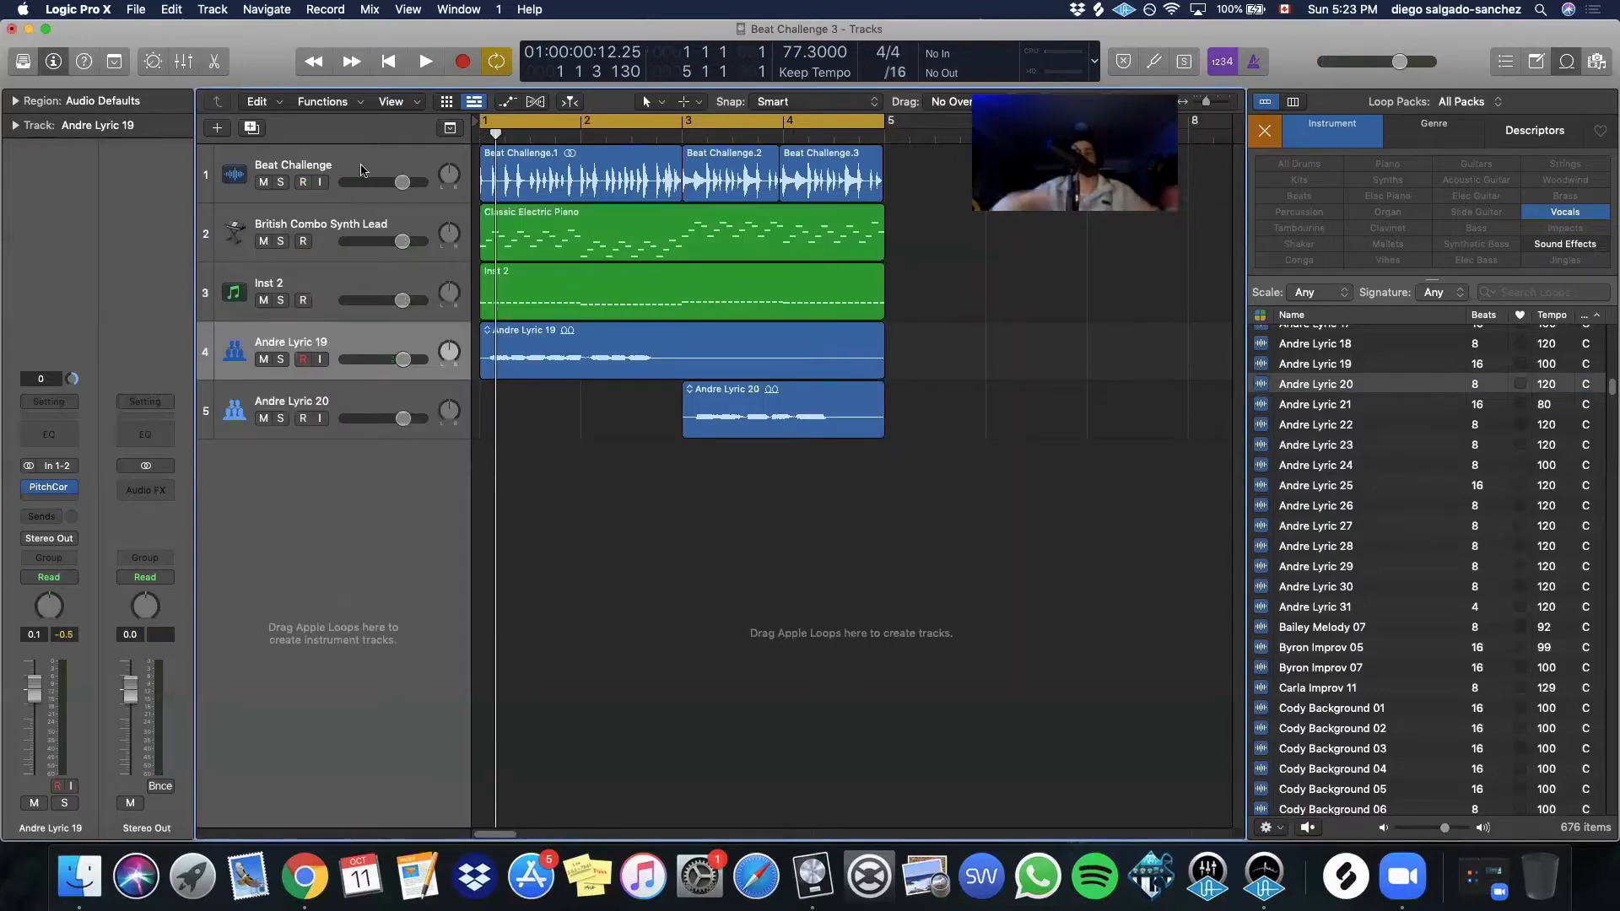
Lower the Beat Challenge, British Combo Synth Lead and Inst 2 channels together to -8.0 dB and listen to the balance
click(361, 171)
key(shift+Down)
key(shift+Down)
key(x)
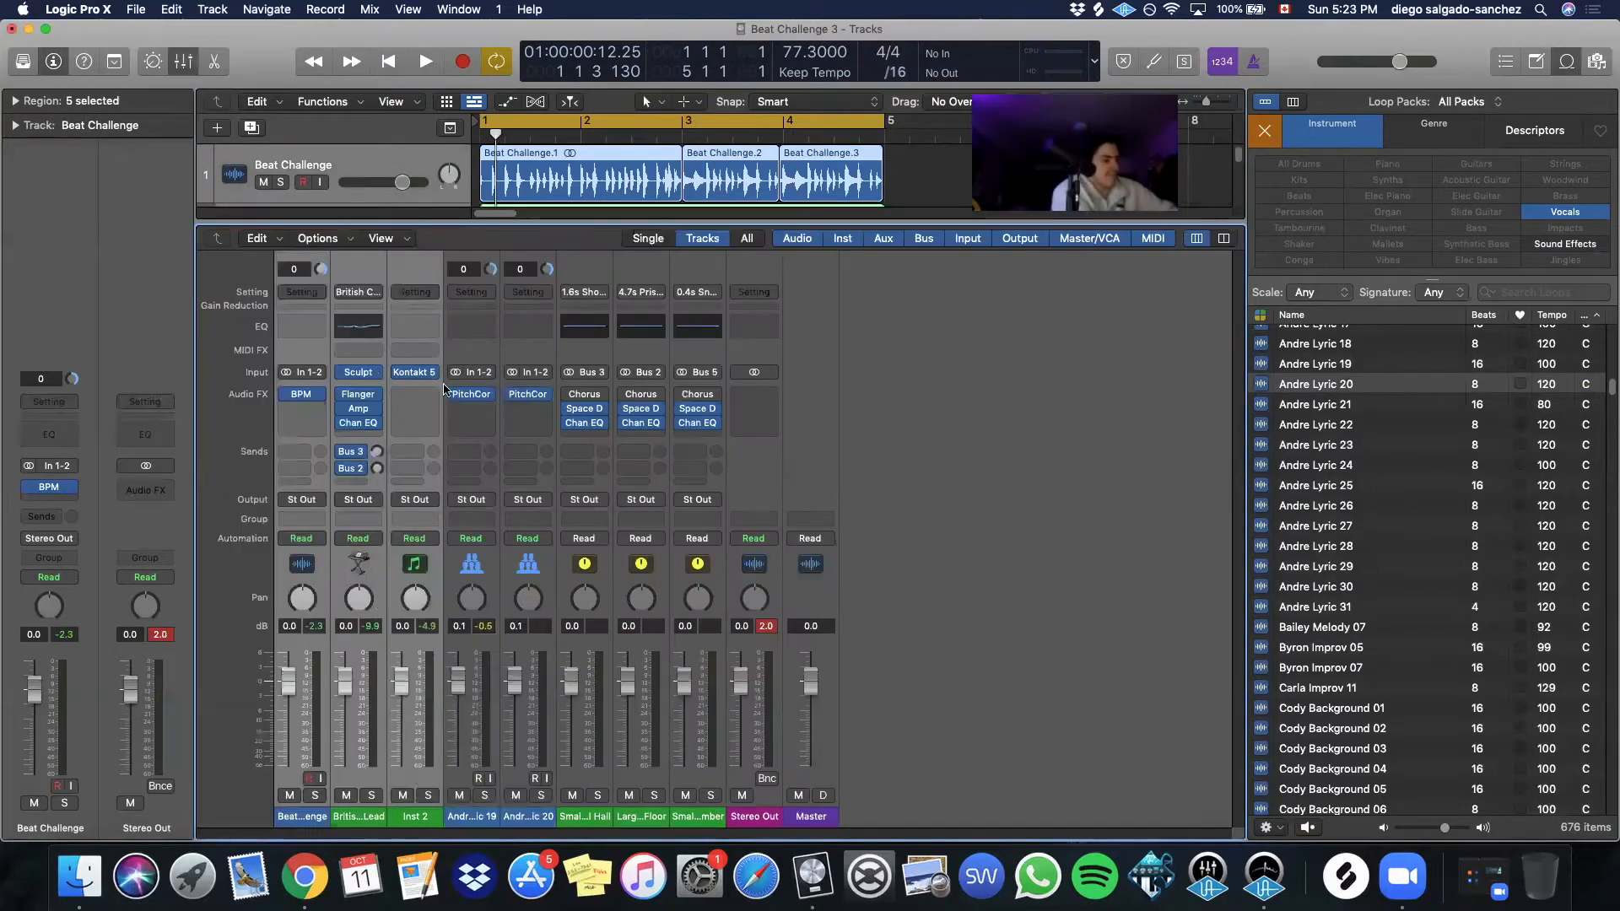
drag(403, 689, 404, 723)
key(space)
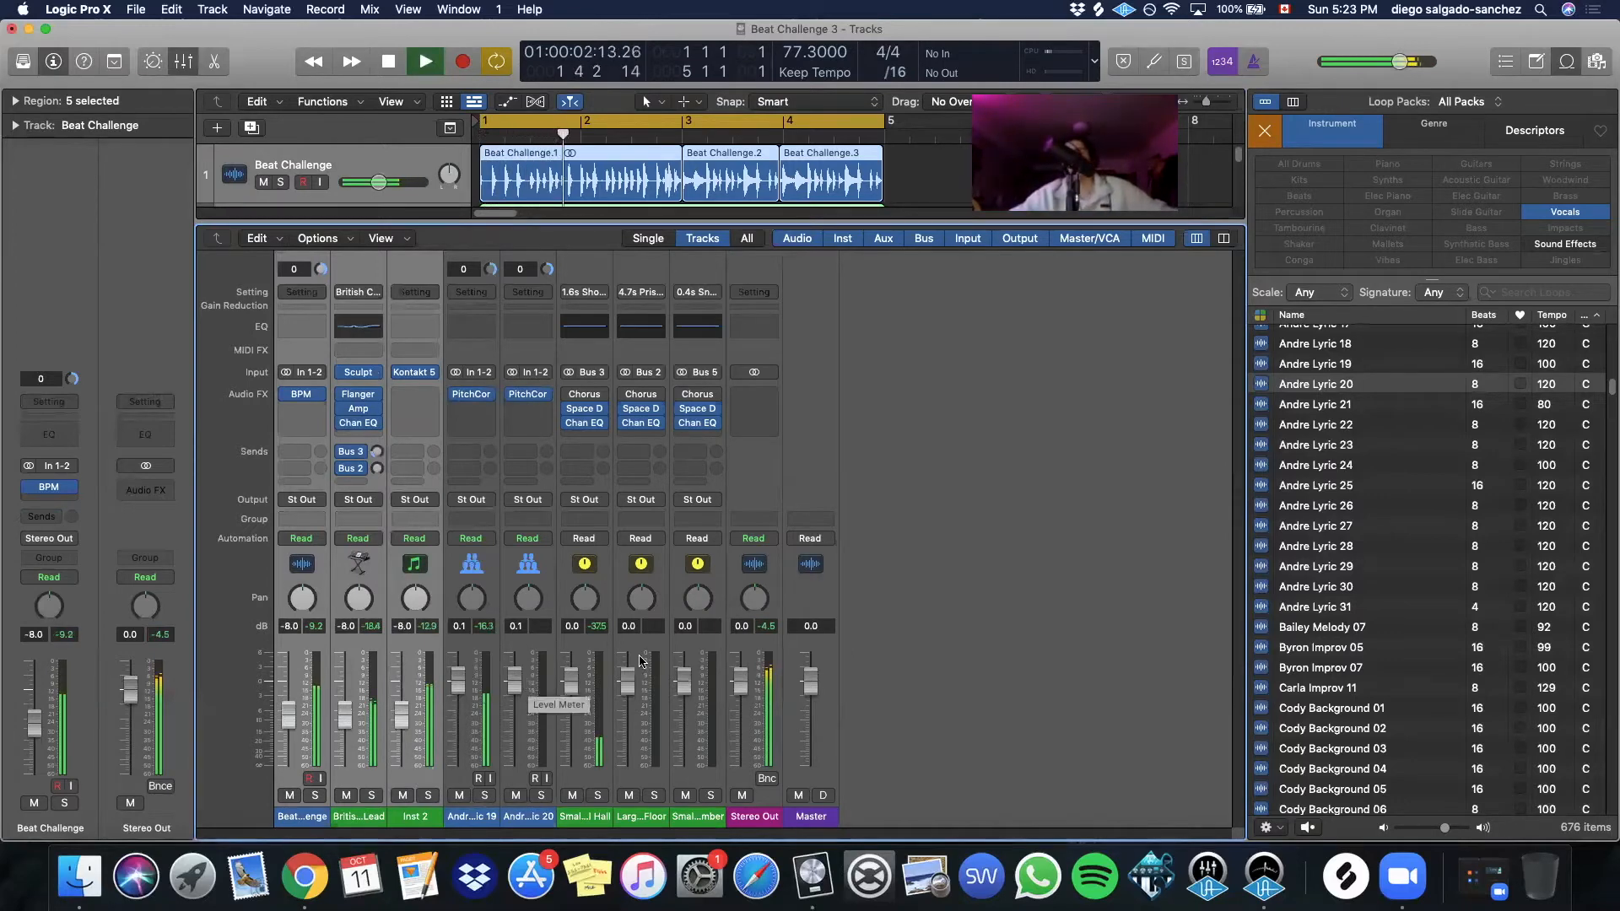
key(x)
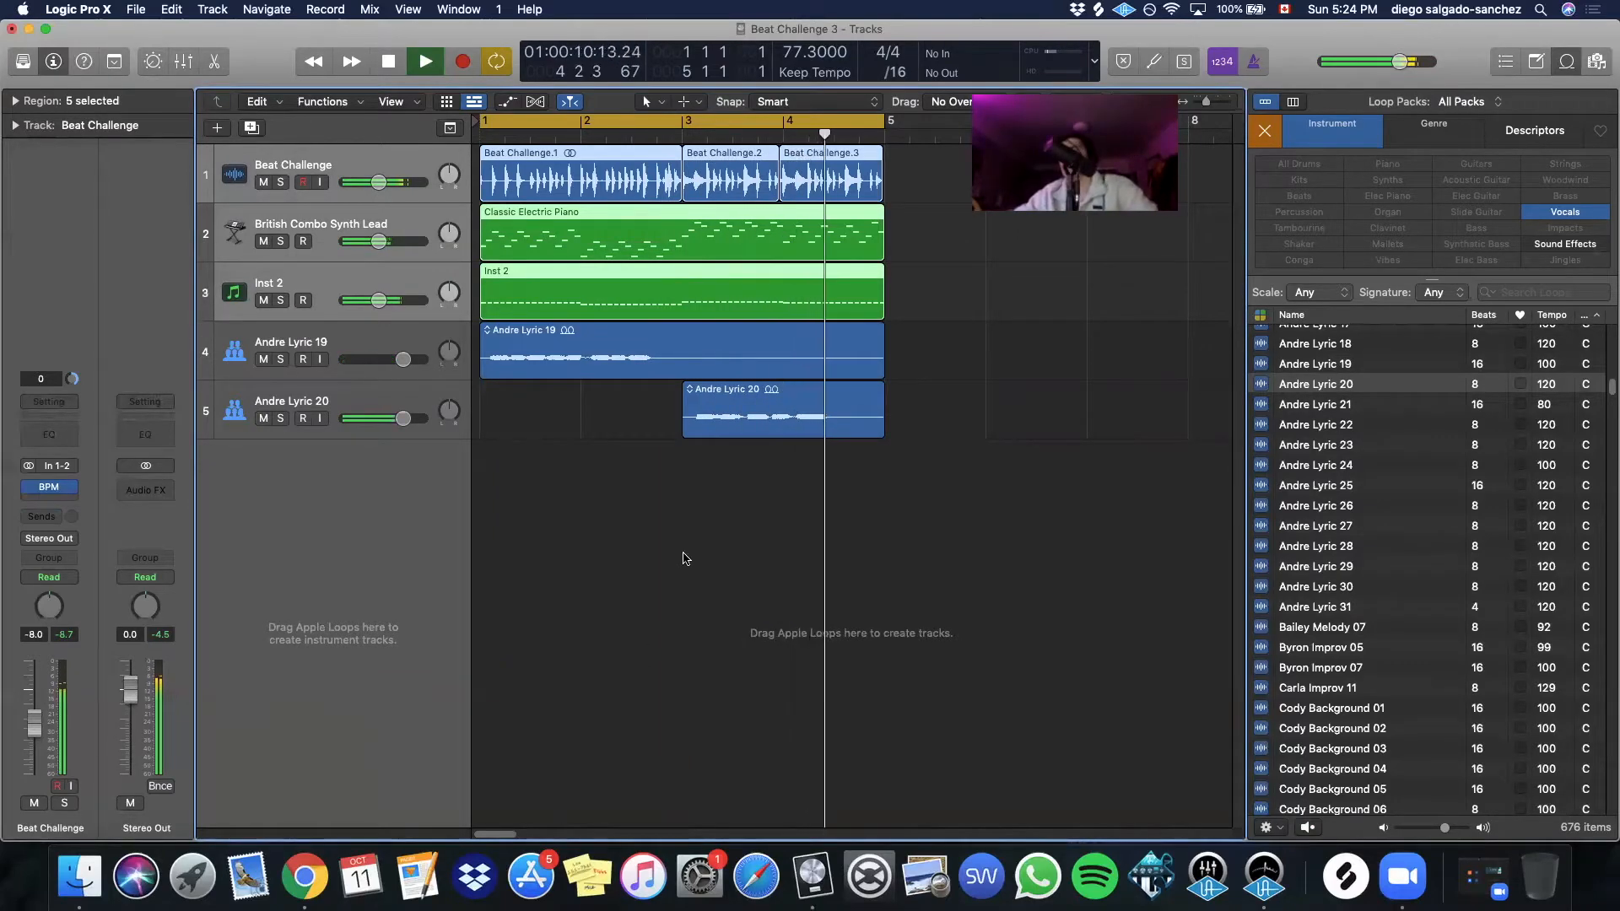
key(space)
Delete the Andre Lyric 20 region and its track, keeping the other tracks
click(810, 426)
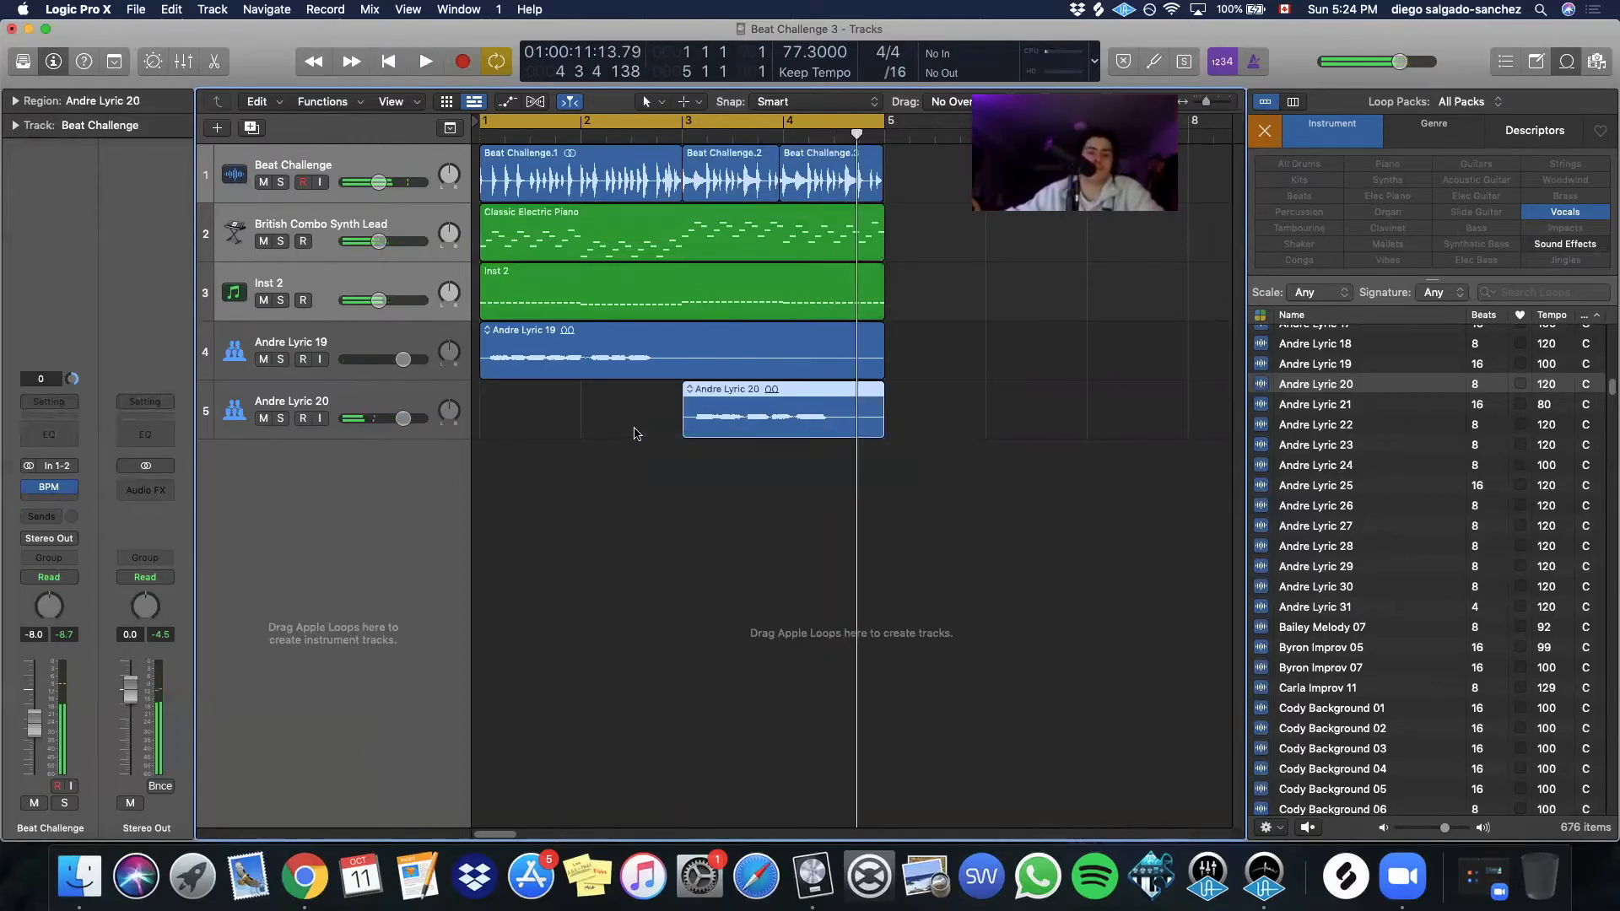
key(Delete)
key(Delete)
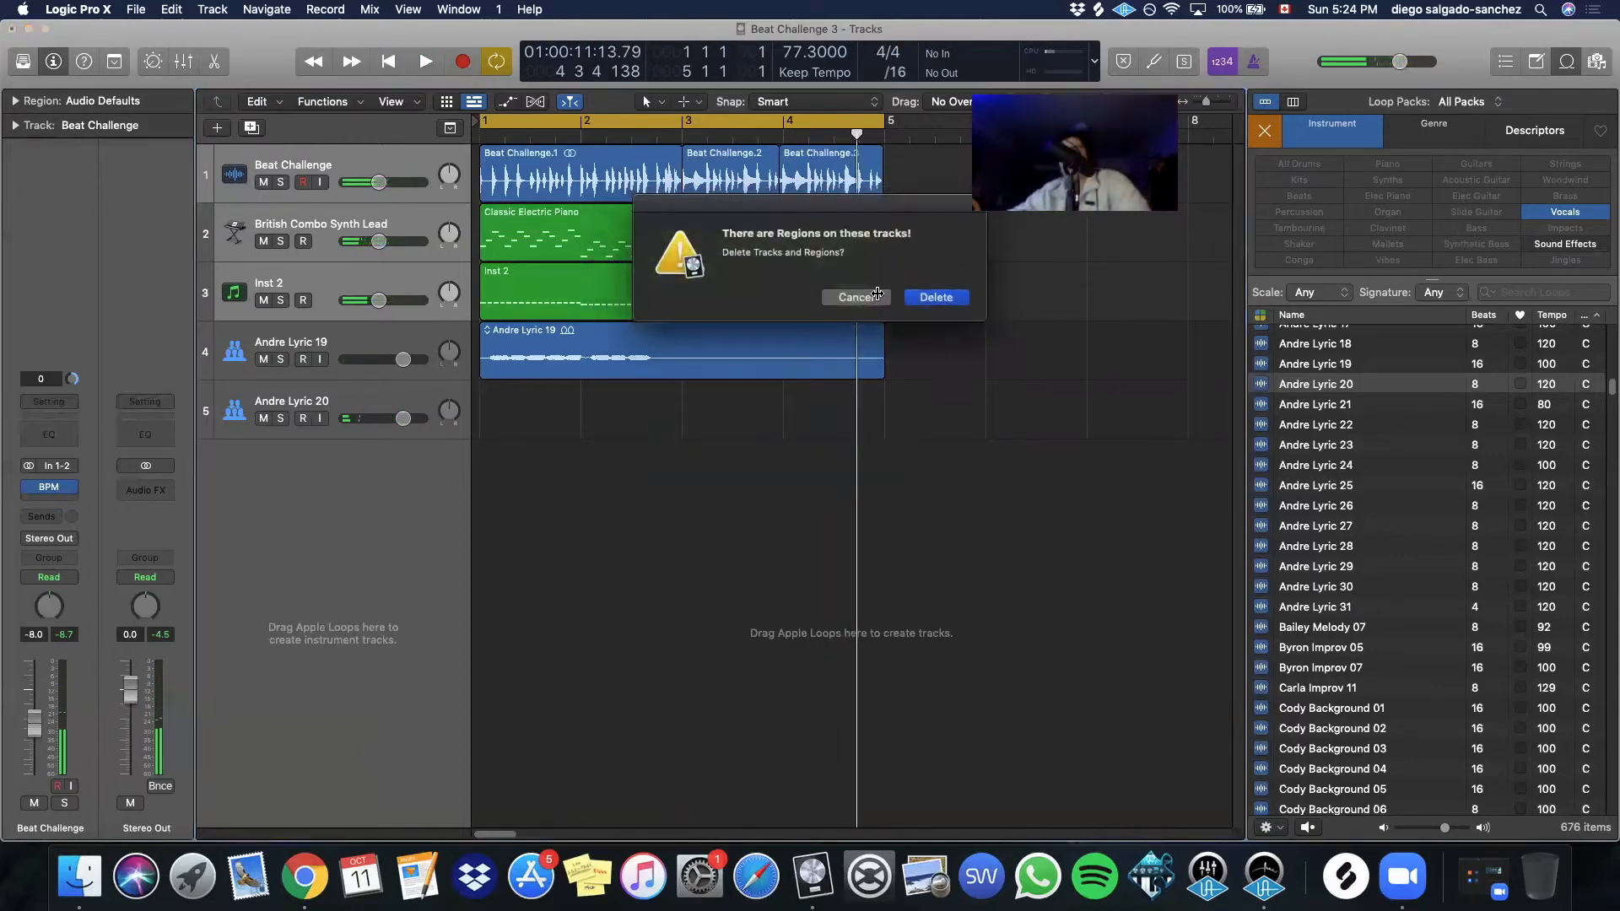
click(854, 298)
click(390, 409)
key(Delete)
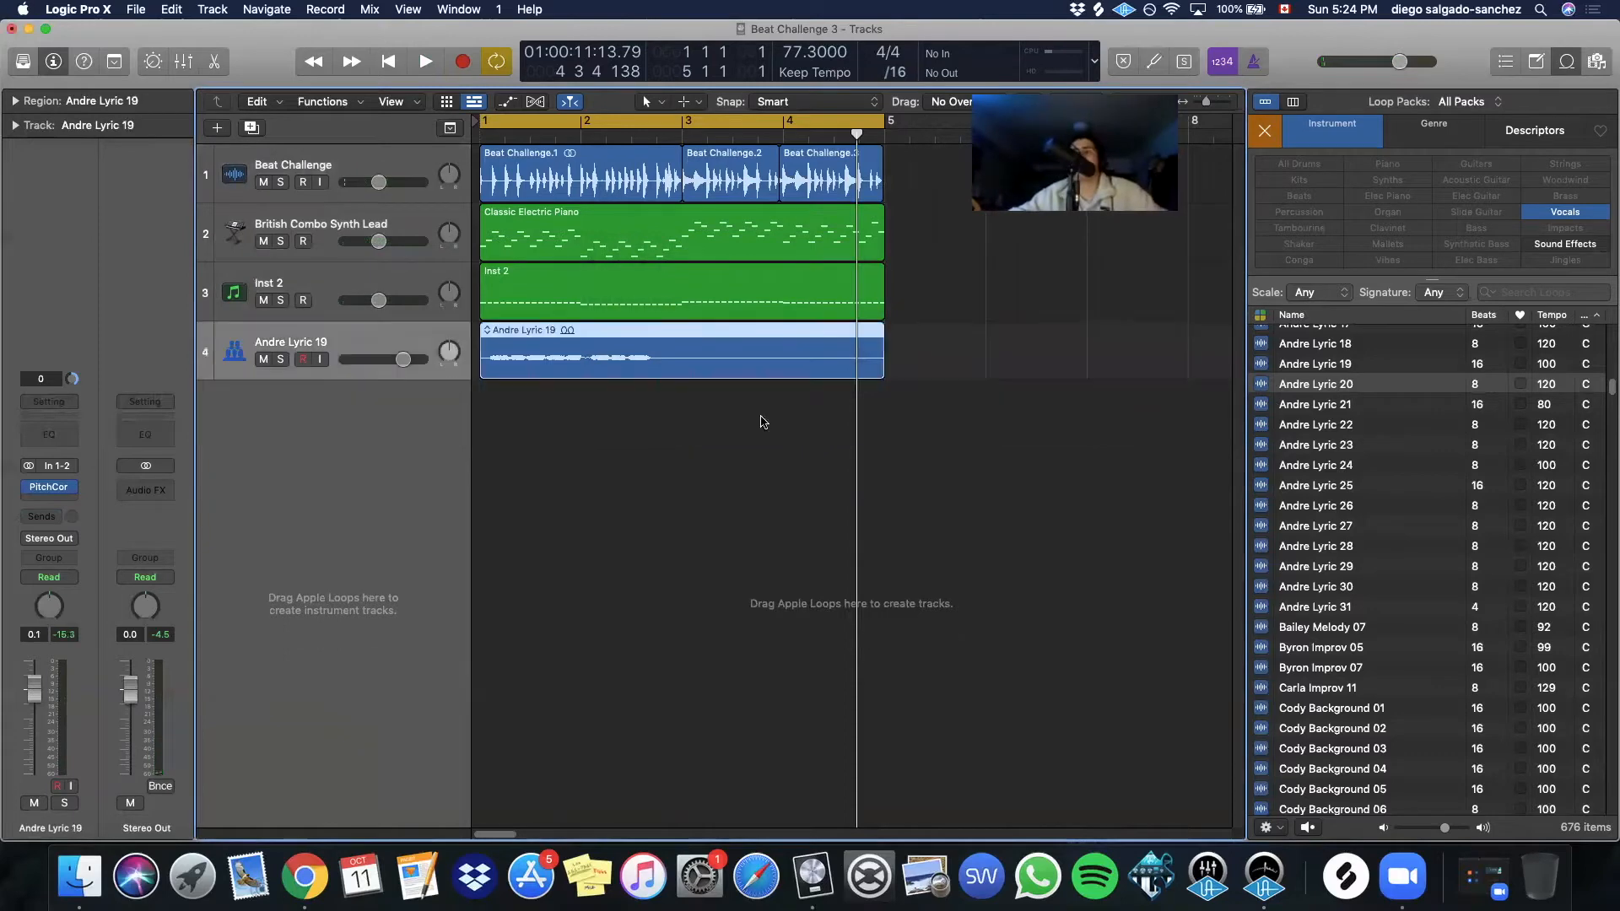
Audition further vocal loops down the list as far as Sophie Lyric 09
click(1320, 643)
scroll(1308, 675, down, 2)
click(1304, 682)
scroll(1304, 680, down, 2)
click(1345, 621)
scroll(1340, 650, down, 15)
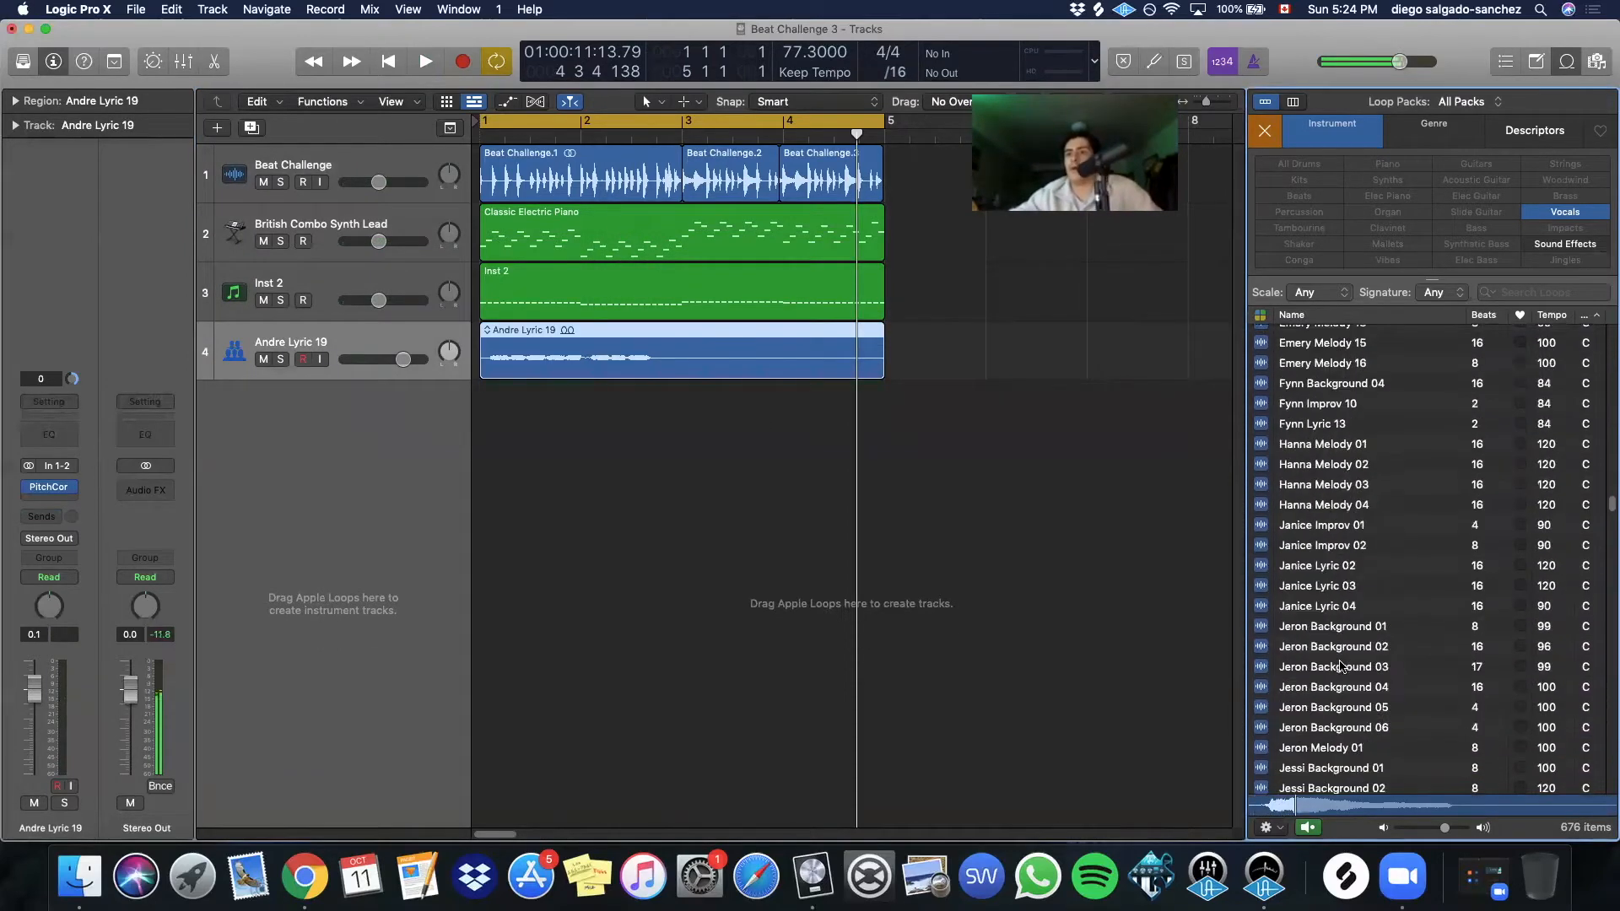
scroll(1340, 666, down, 10)
click(1340, 671)
scroll(1340, 671, down, 4)
click(1340, 673)
scroll(1340, 675, down, 6)
click(1337, 682)
scroll(1325, 685, down, 6)
scroll(1312, 688, down, 4)
click(1312, 686)
scroll(1313, 689, down, 4)
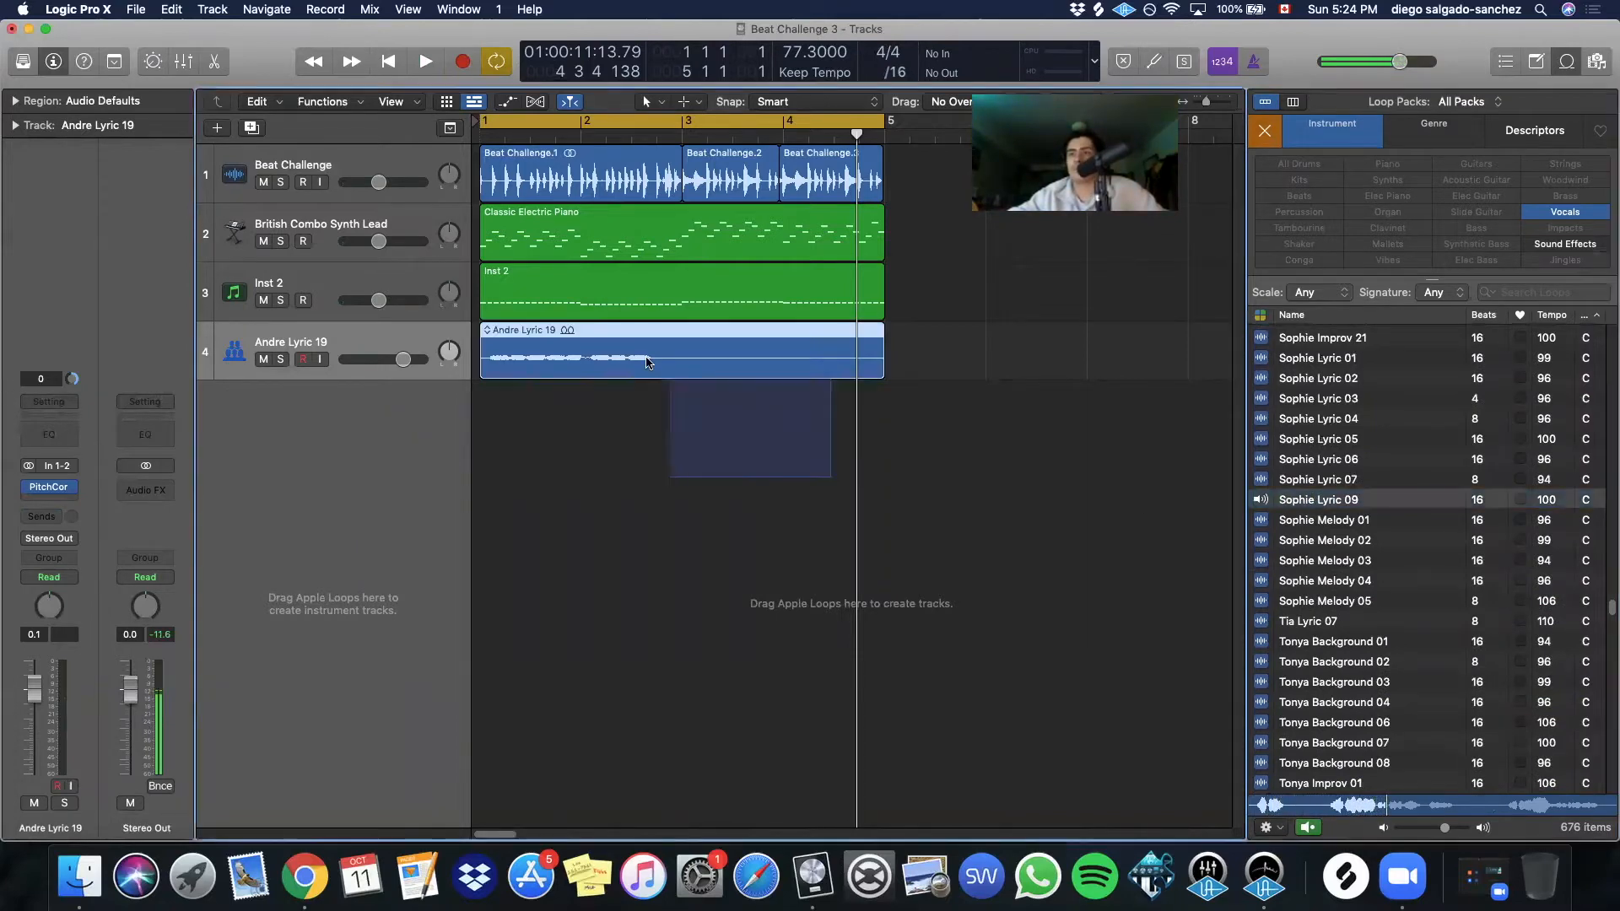
Replace the Andre Lyric 19 region with the Sophie Lyric 09 loop at bar 1 and play it in the mix
key(Delete)
drag(1289, 497, 489, 354)
key(Return)
key(space)
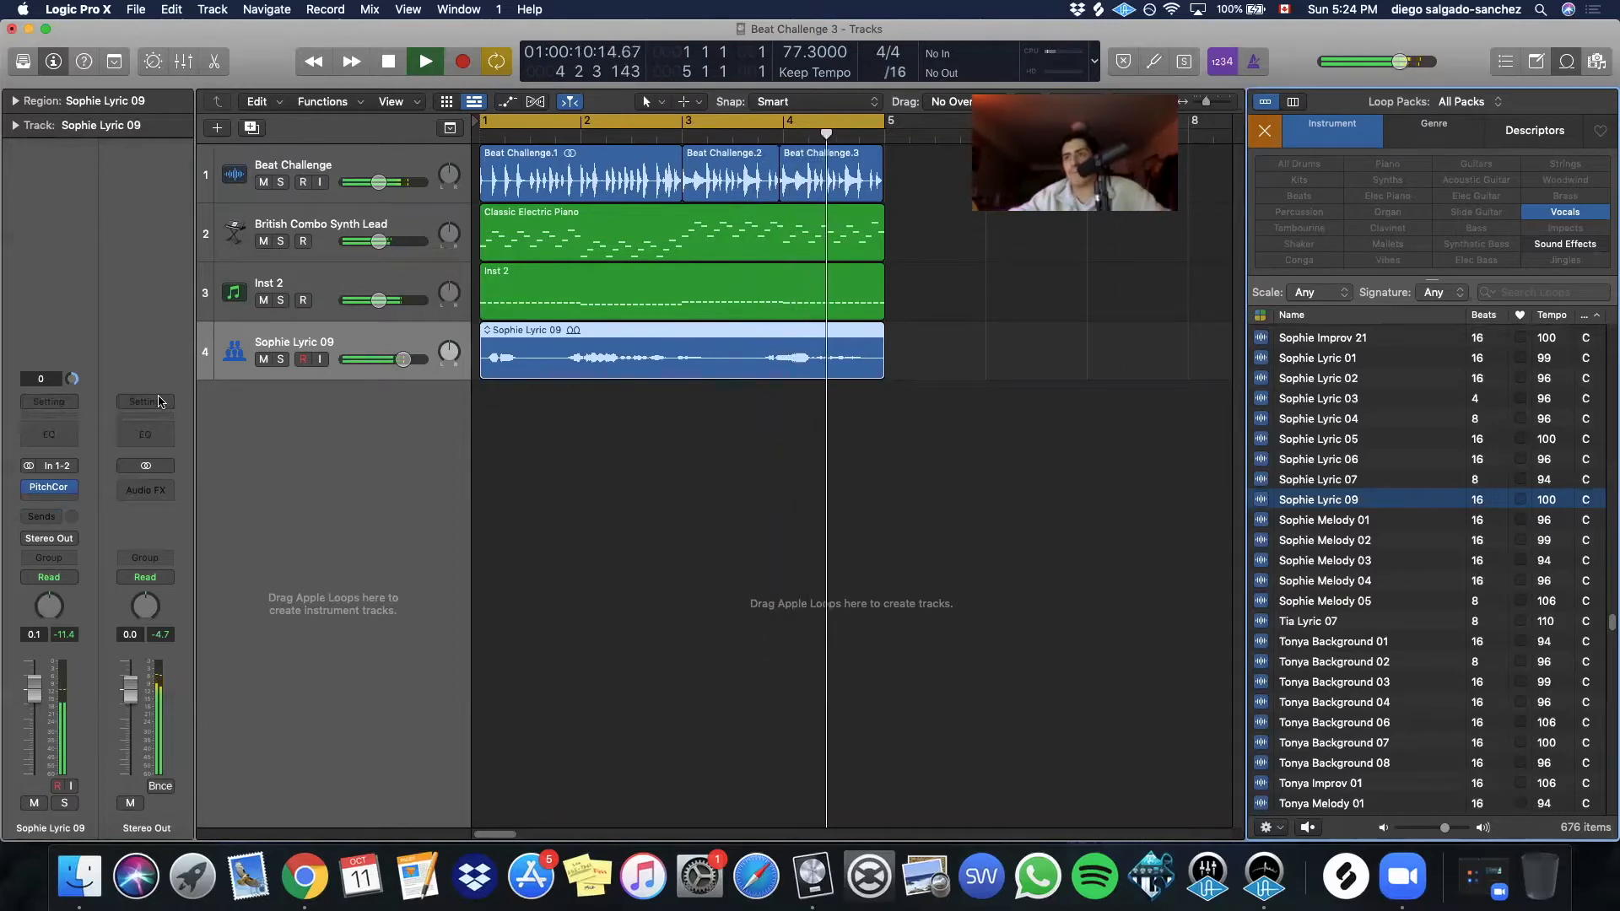
key(space)
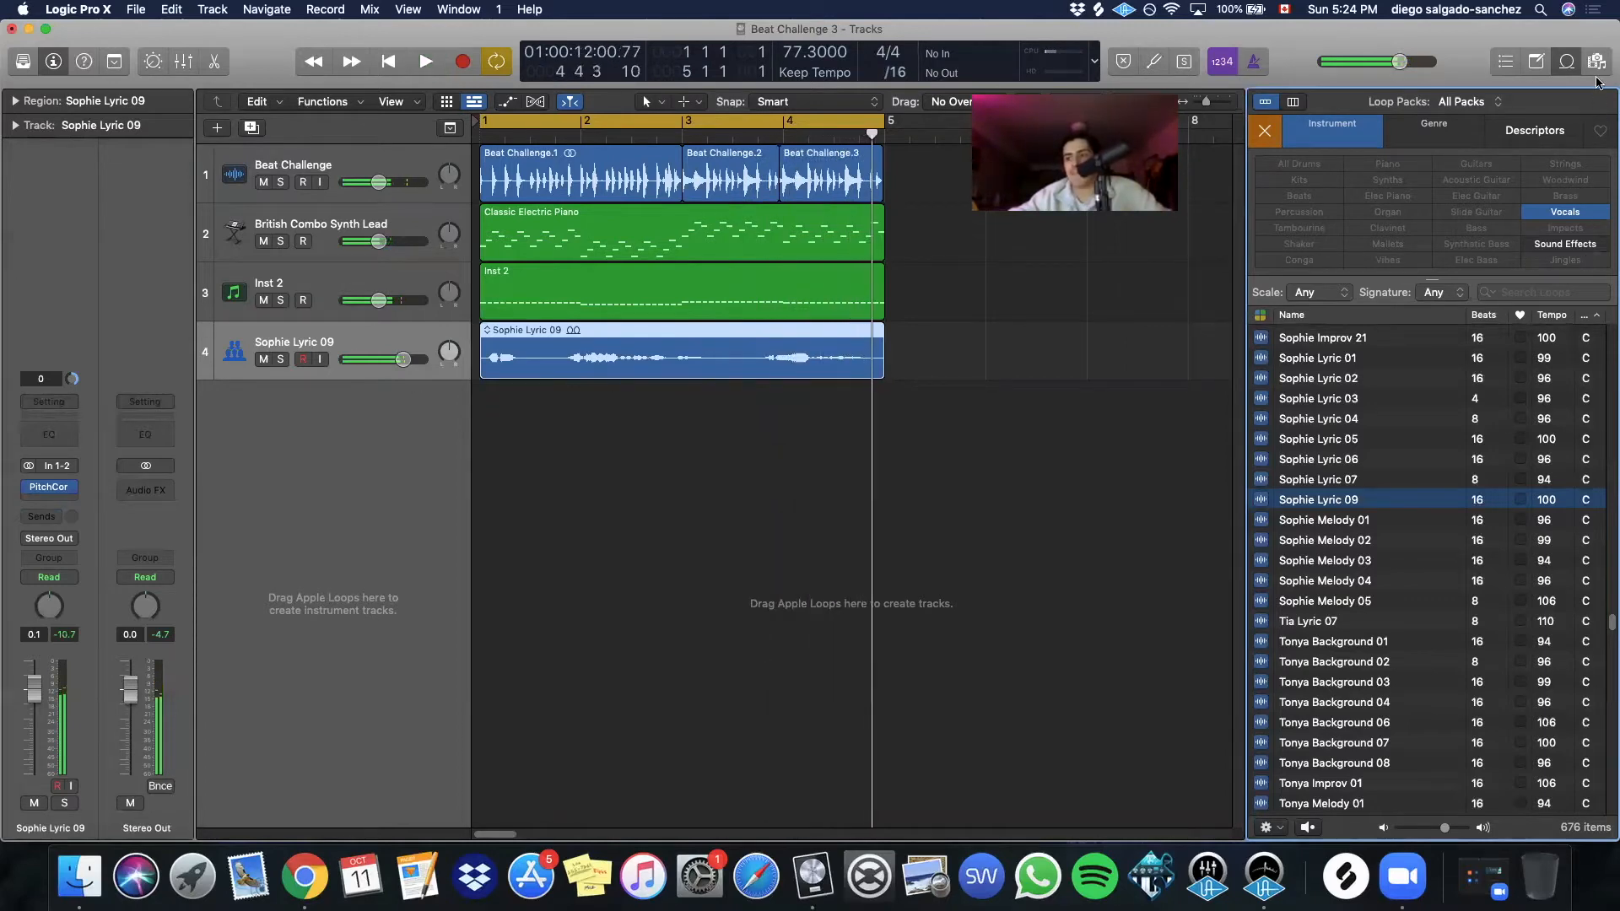
Hide the loop browser and move the Classic Electric Piano region from bar 1 to bar 5
click(1567, 62)
key(z)
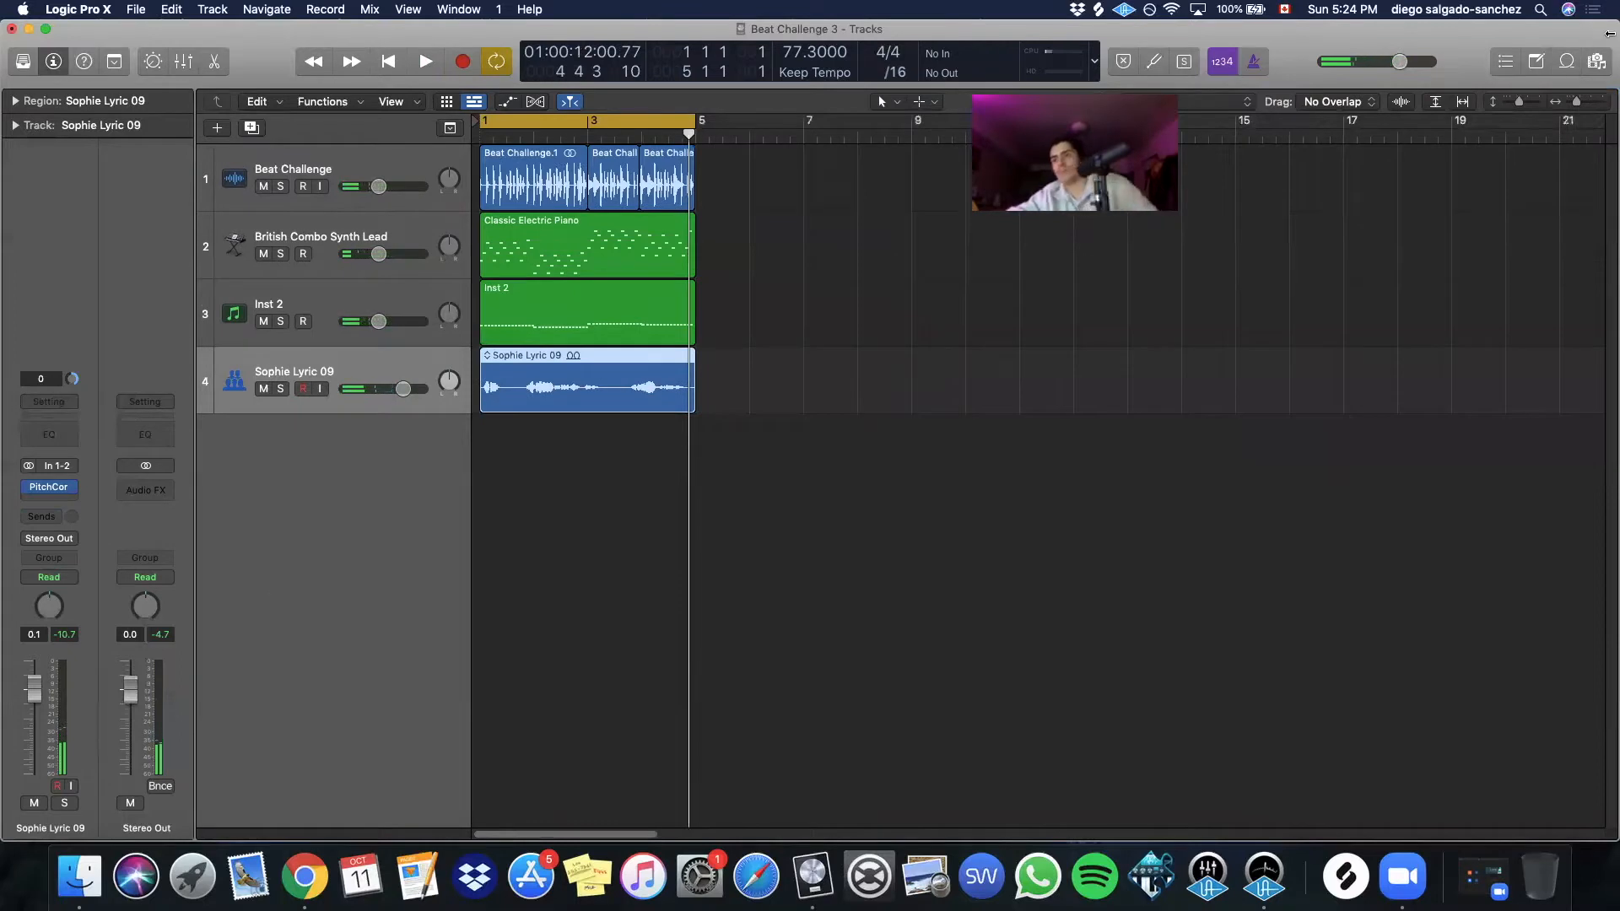
drag(804, 169, 415, 481)
click(795, 401)
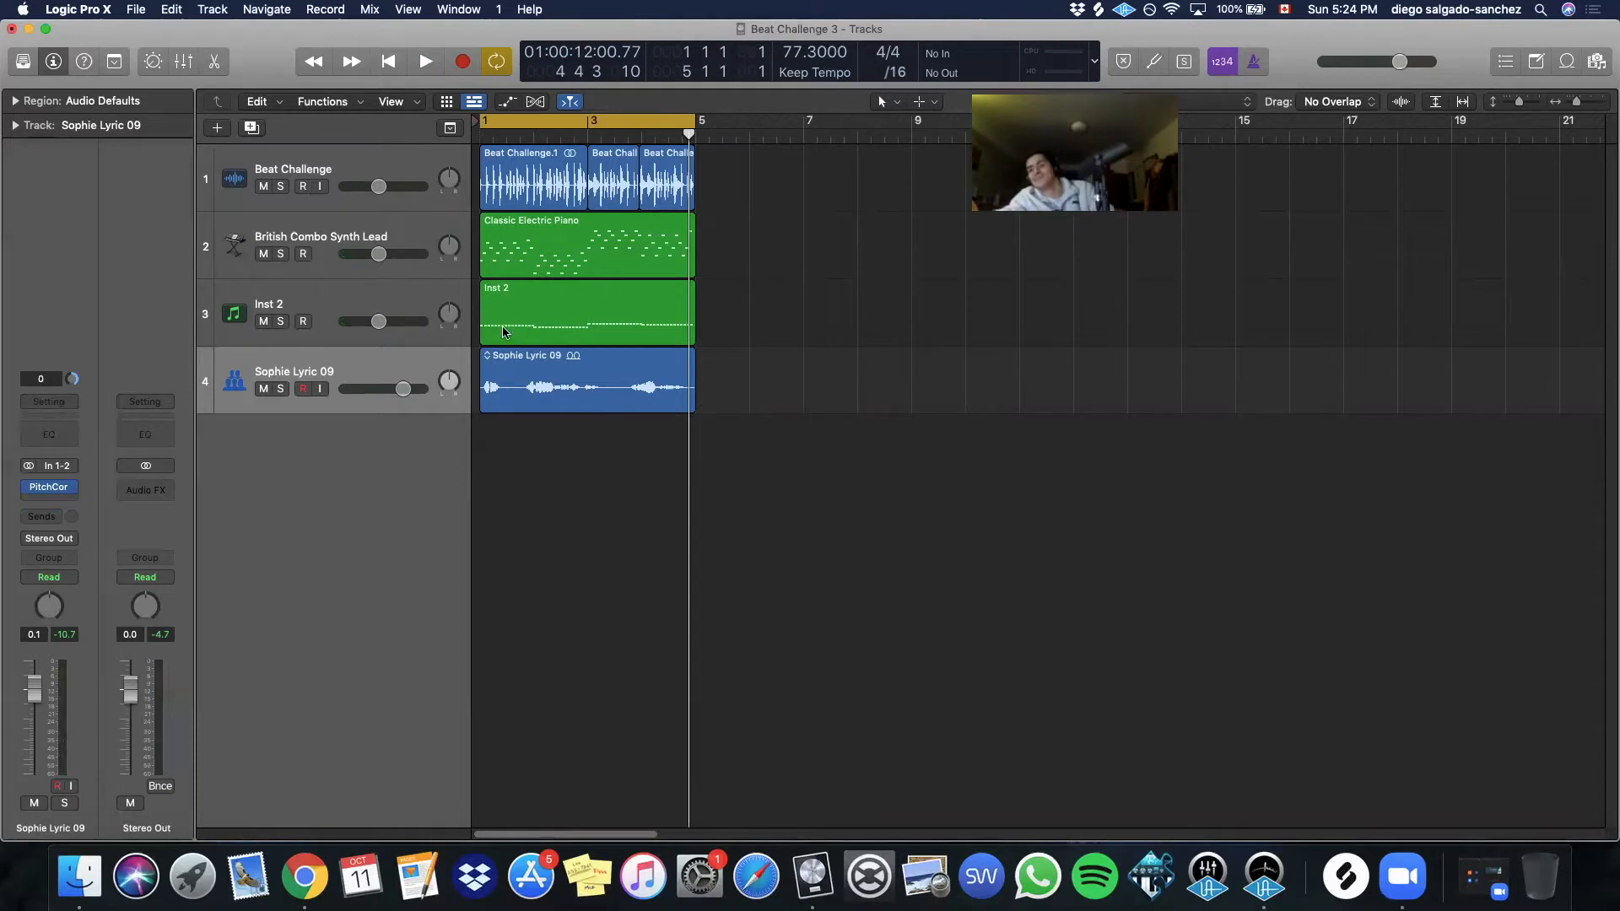
drag(500, 256, 716, 258)
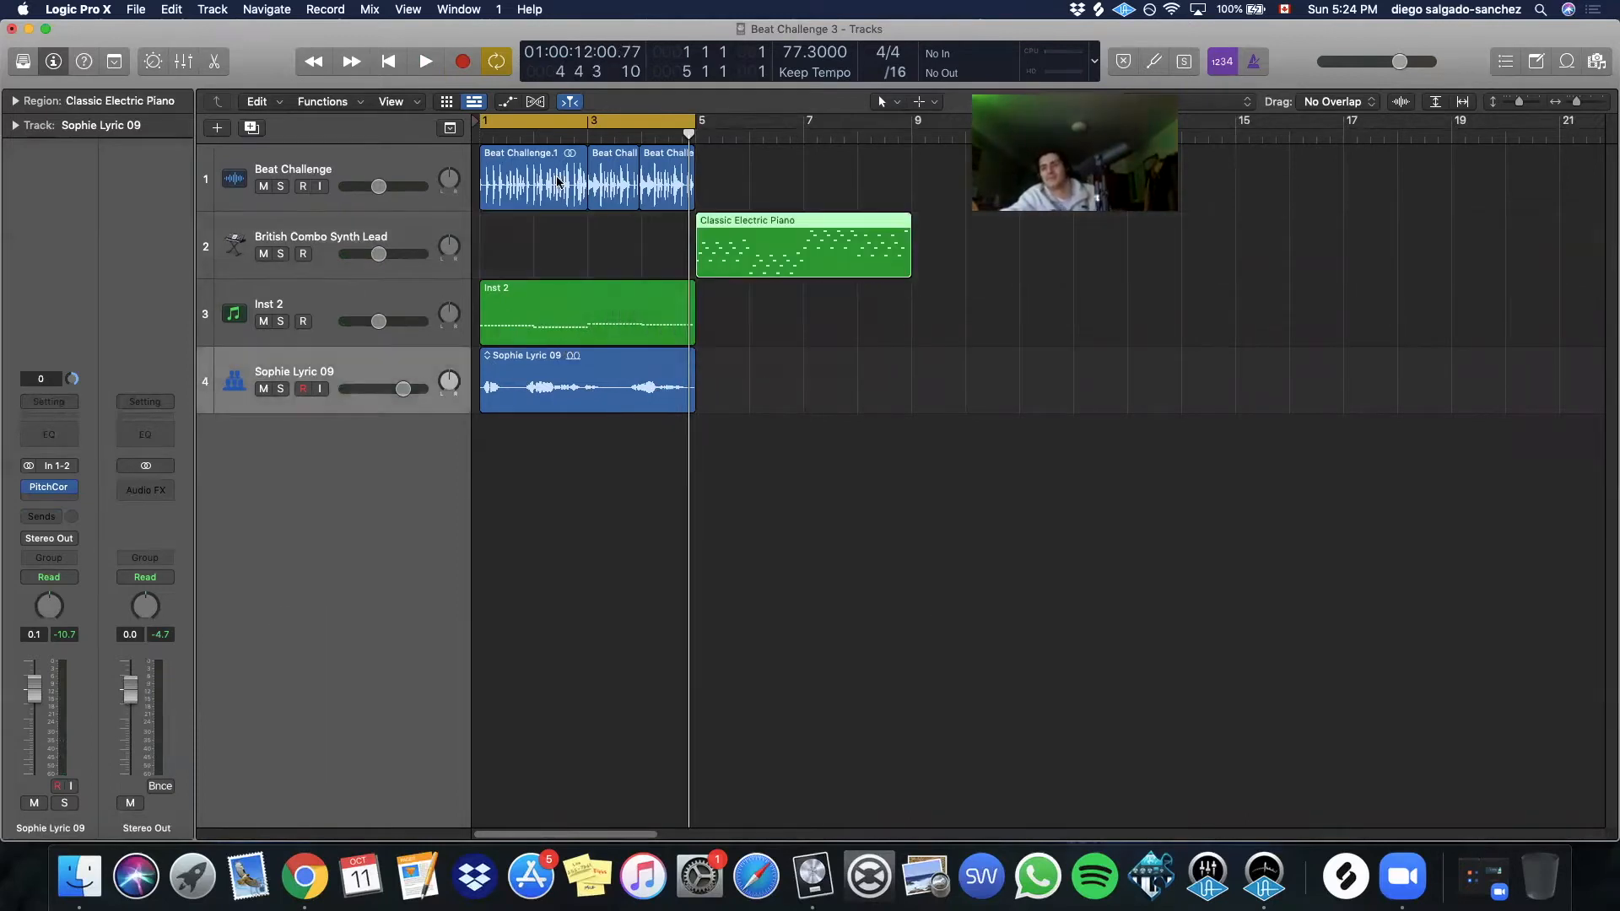
Replace the BPM plug-in on the Beat Challenge track with a Channel EQ low cut at 4540 Hz, 48 dB/Oct, and listen
click(356, 154)
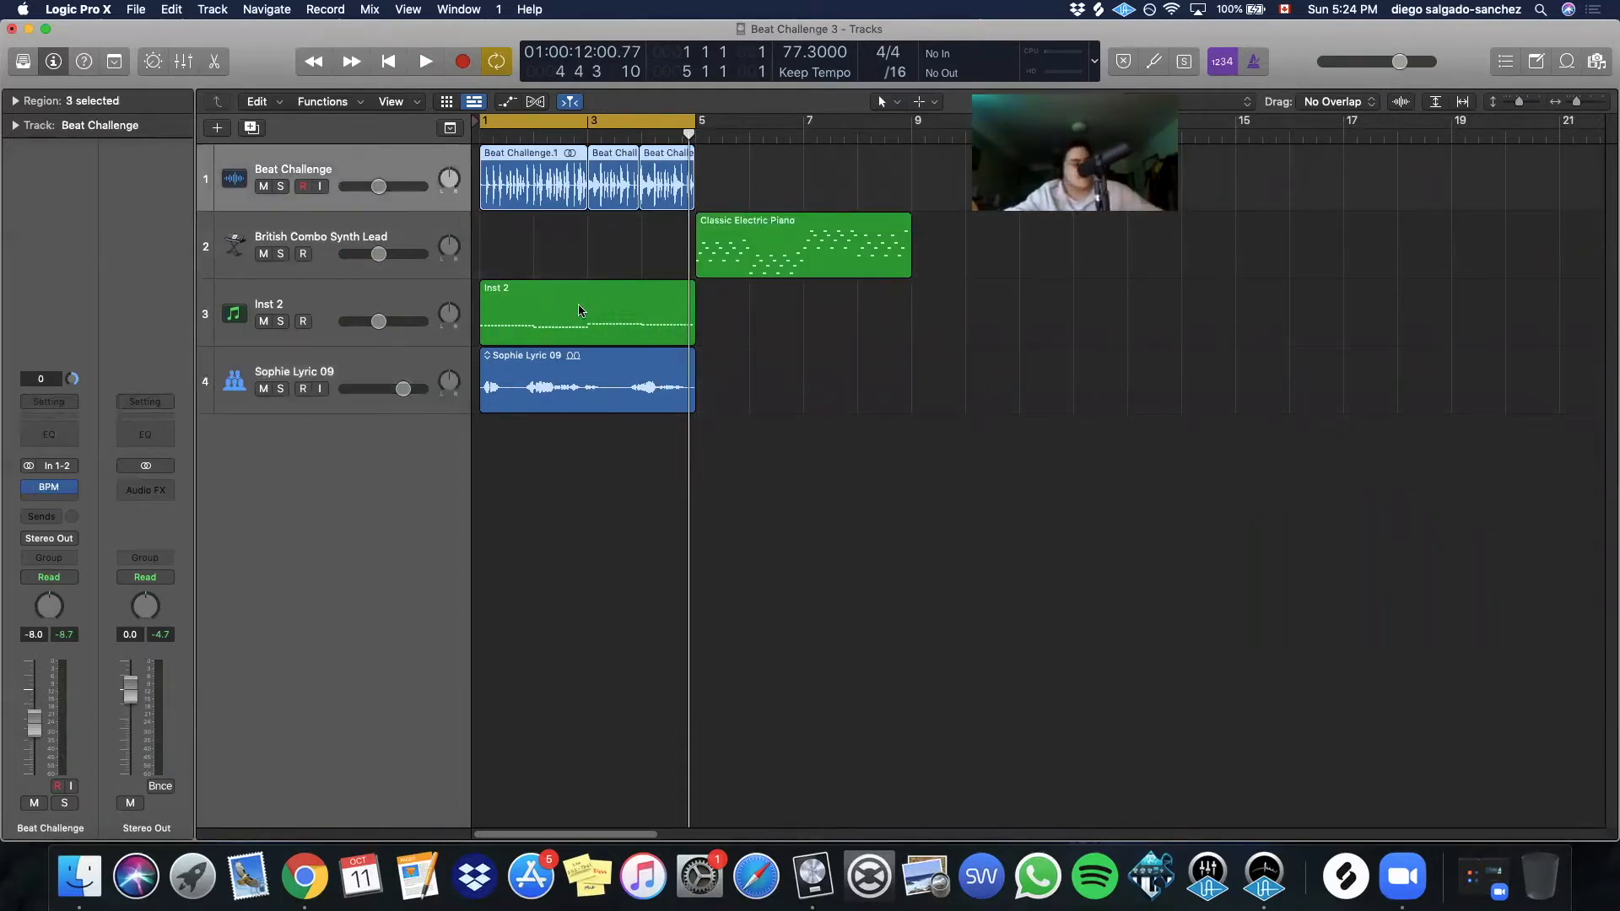
click(72, 490)
click(93, 513)
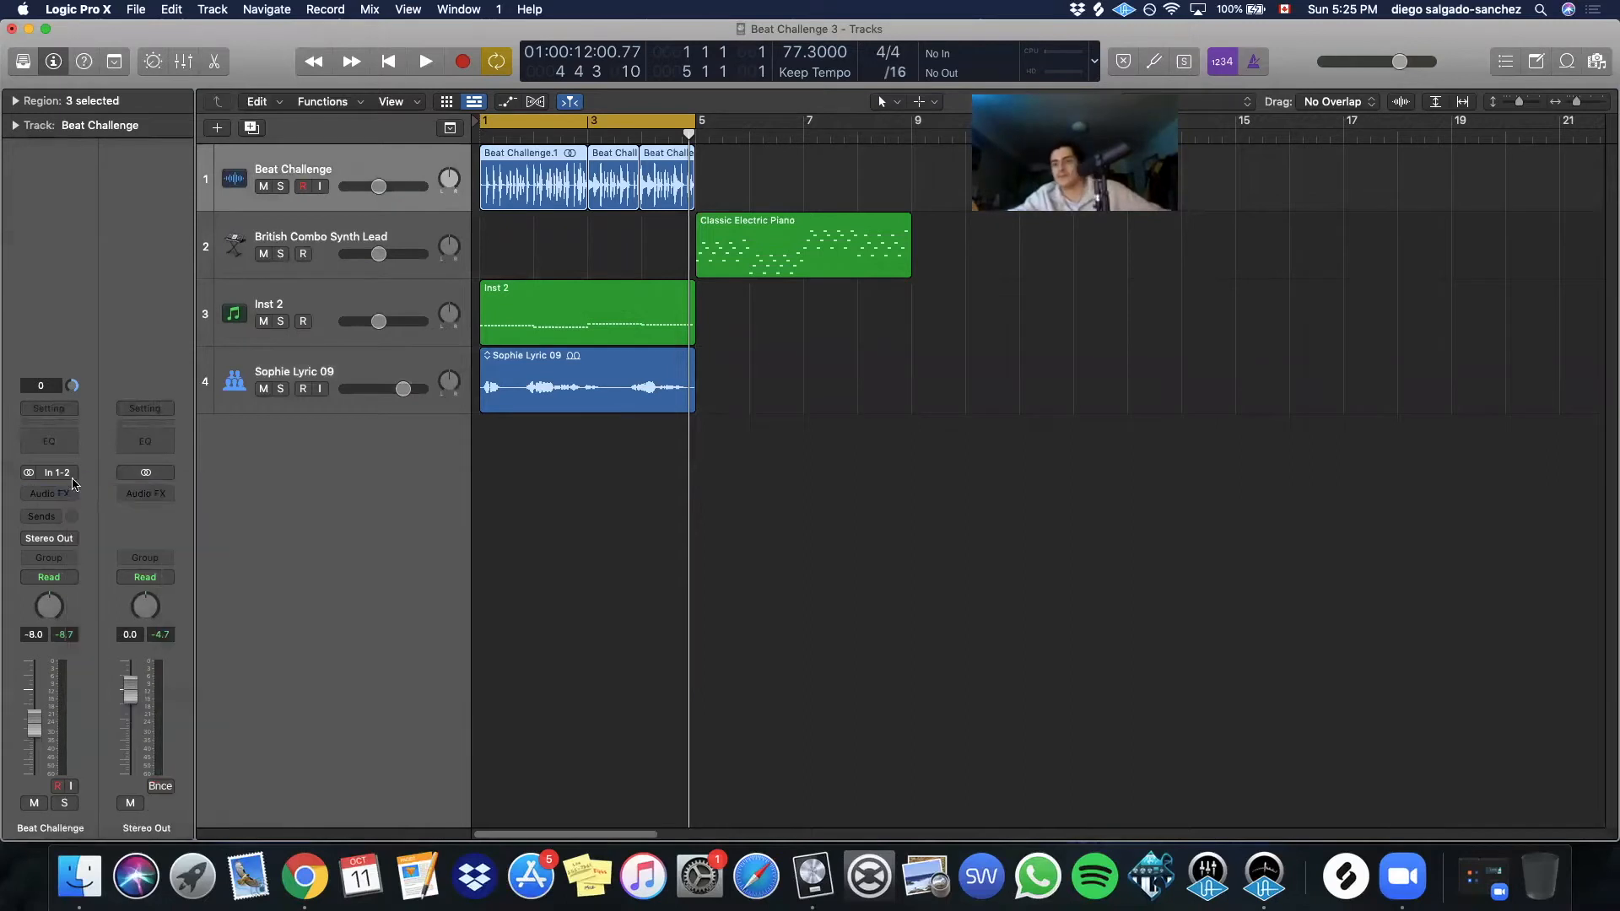
click(560, 320)
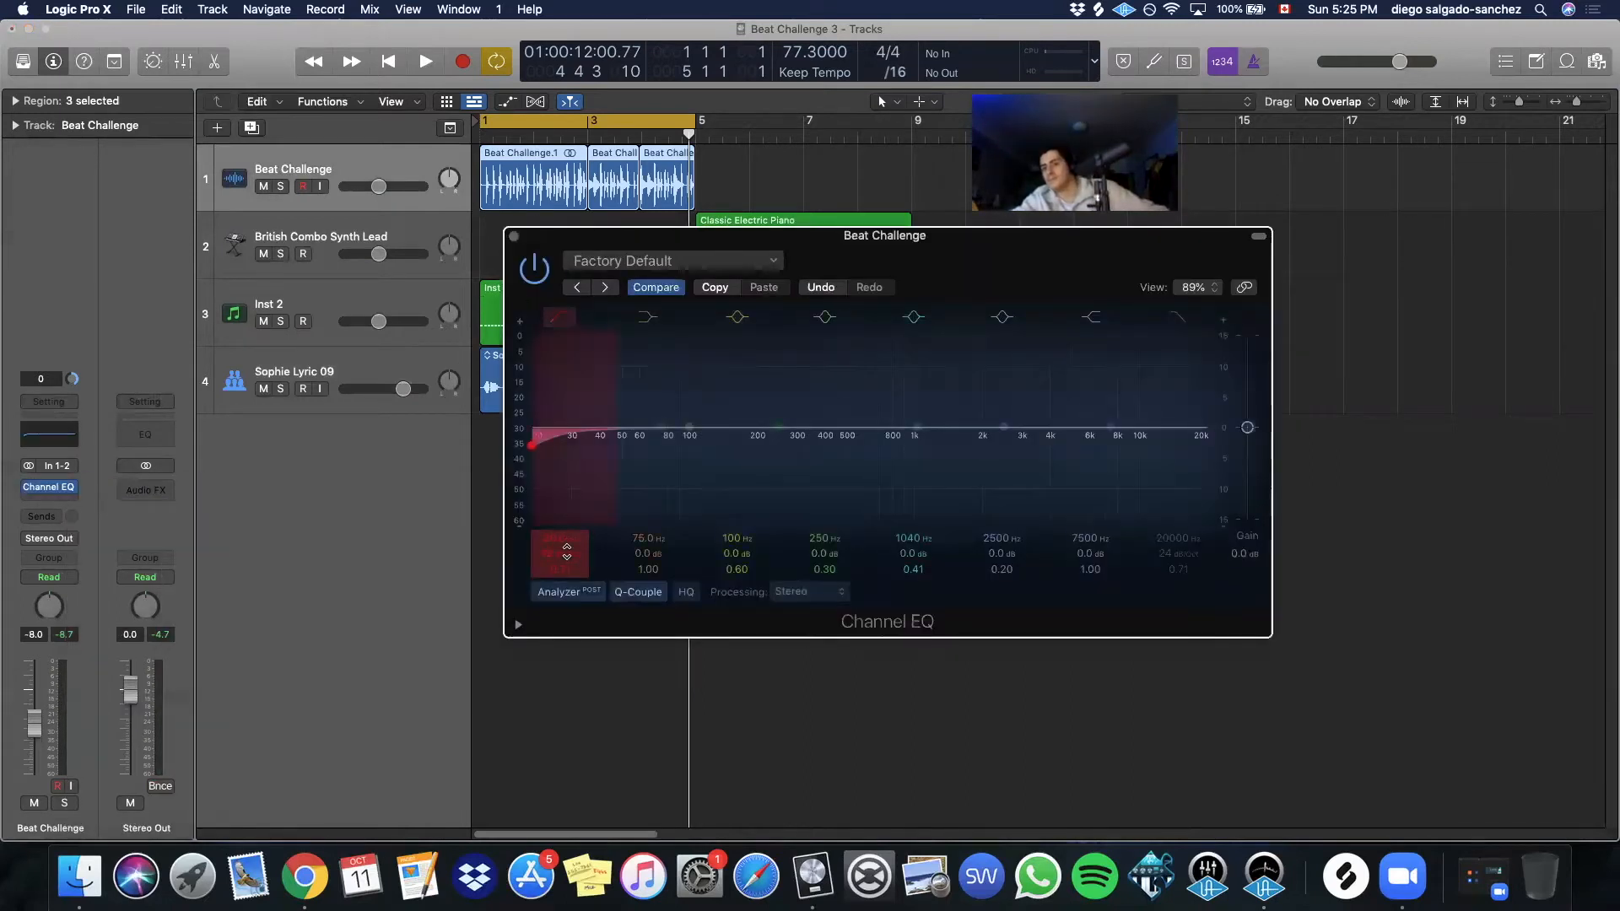
drag(567, 550, 561, 537)
key(space)
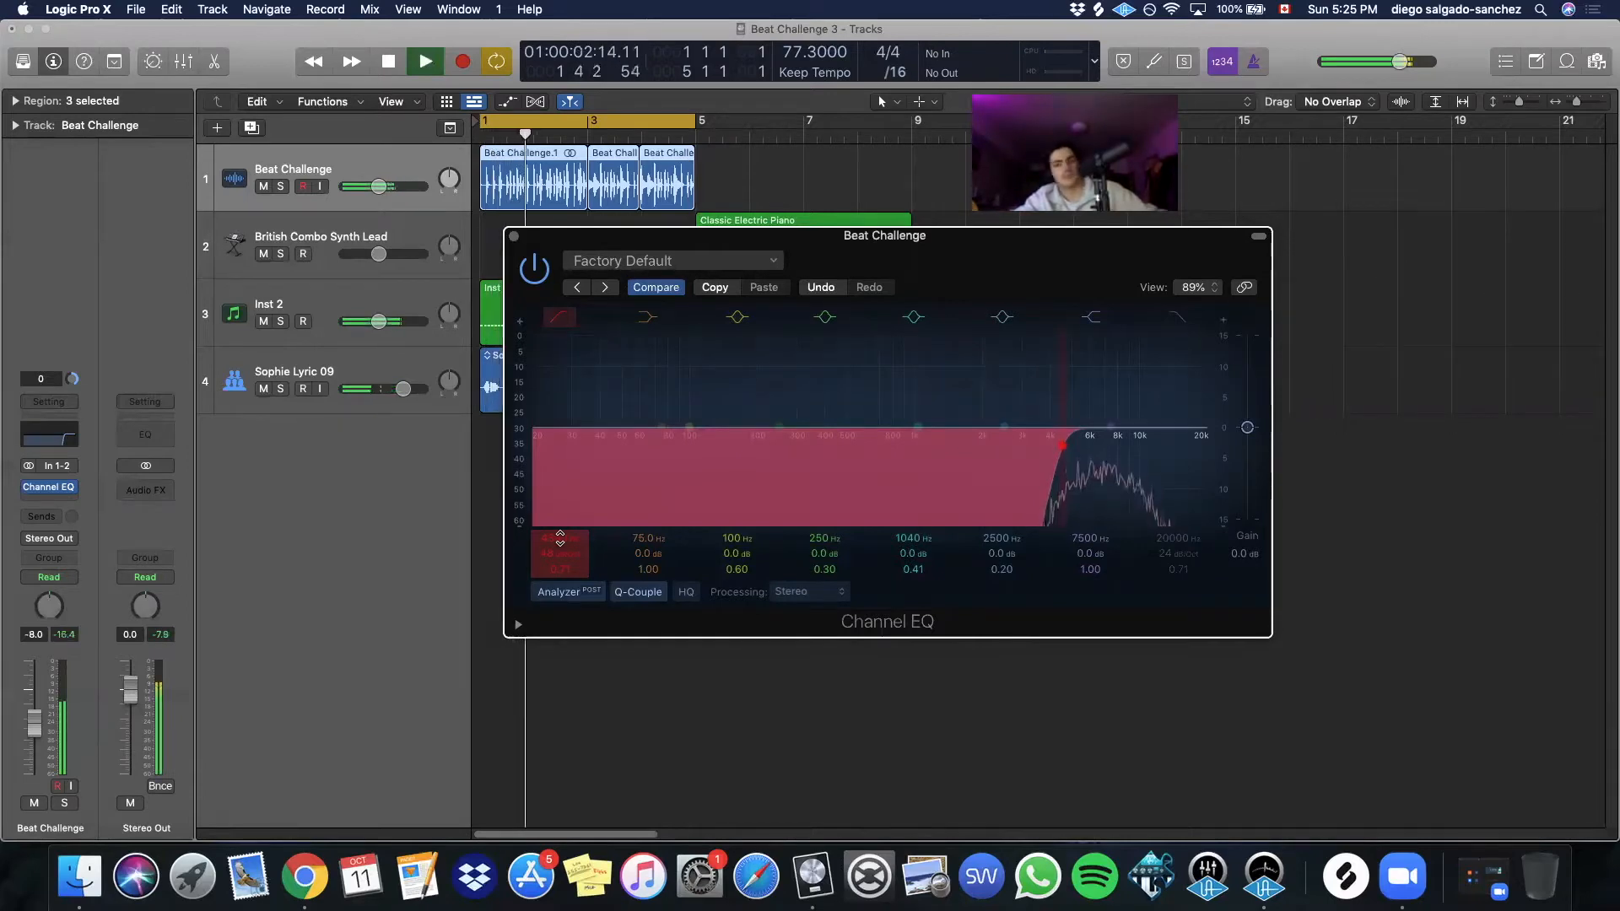
click(514, 237)
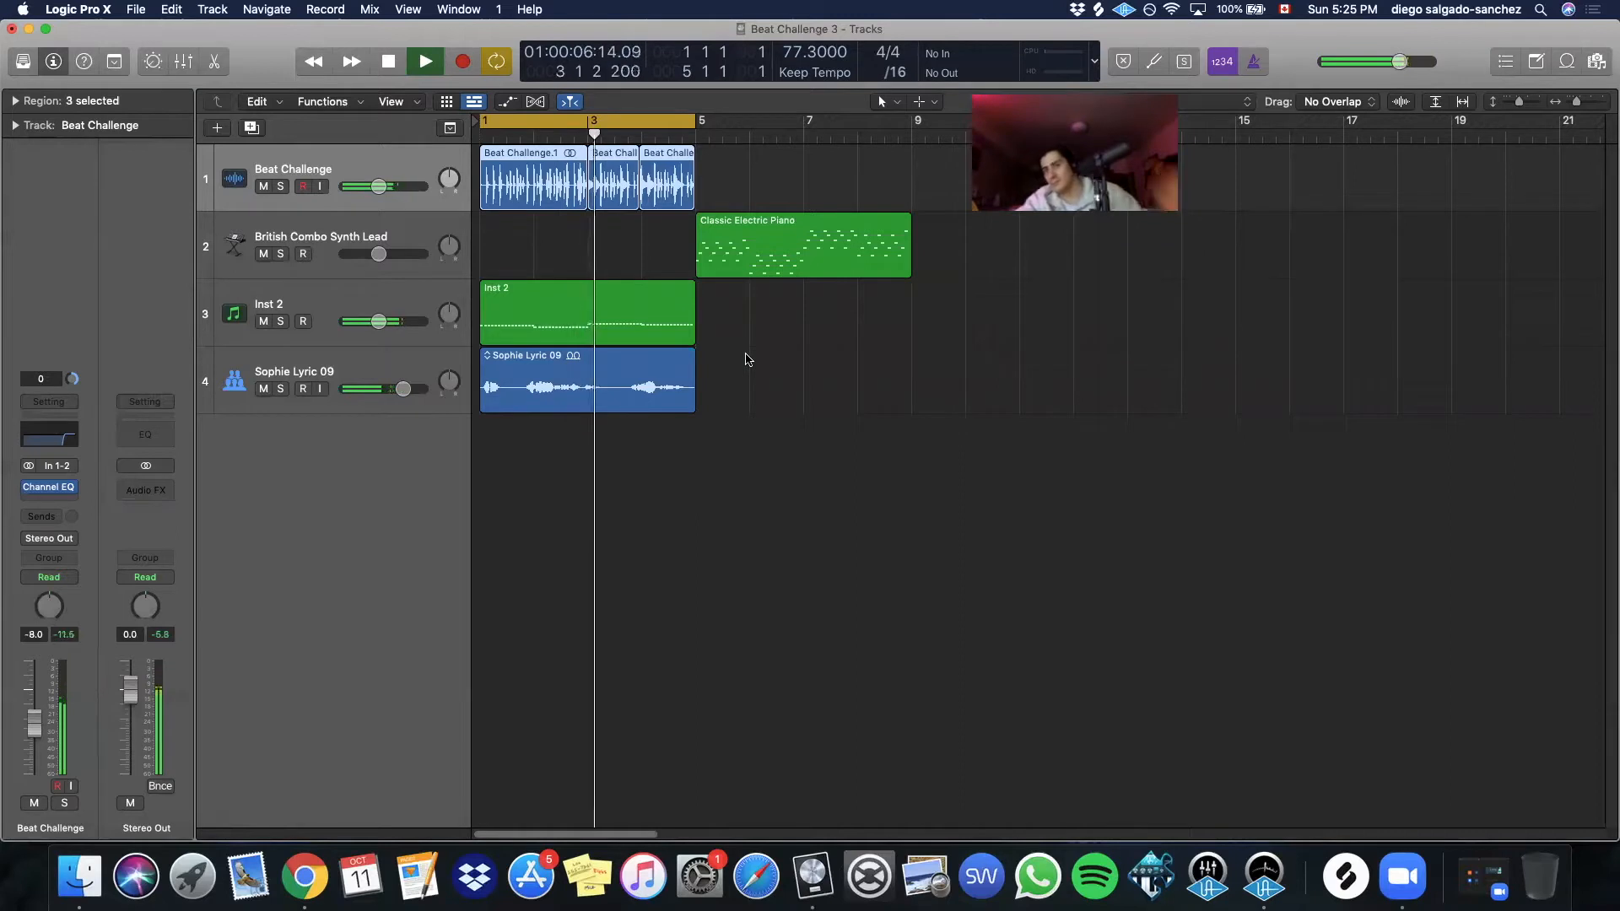
Extend the cycle range to bar 9 and copy the three Beat Challenge regions to bar 5
drag(703, 126, 905, 194)
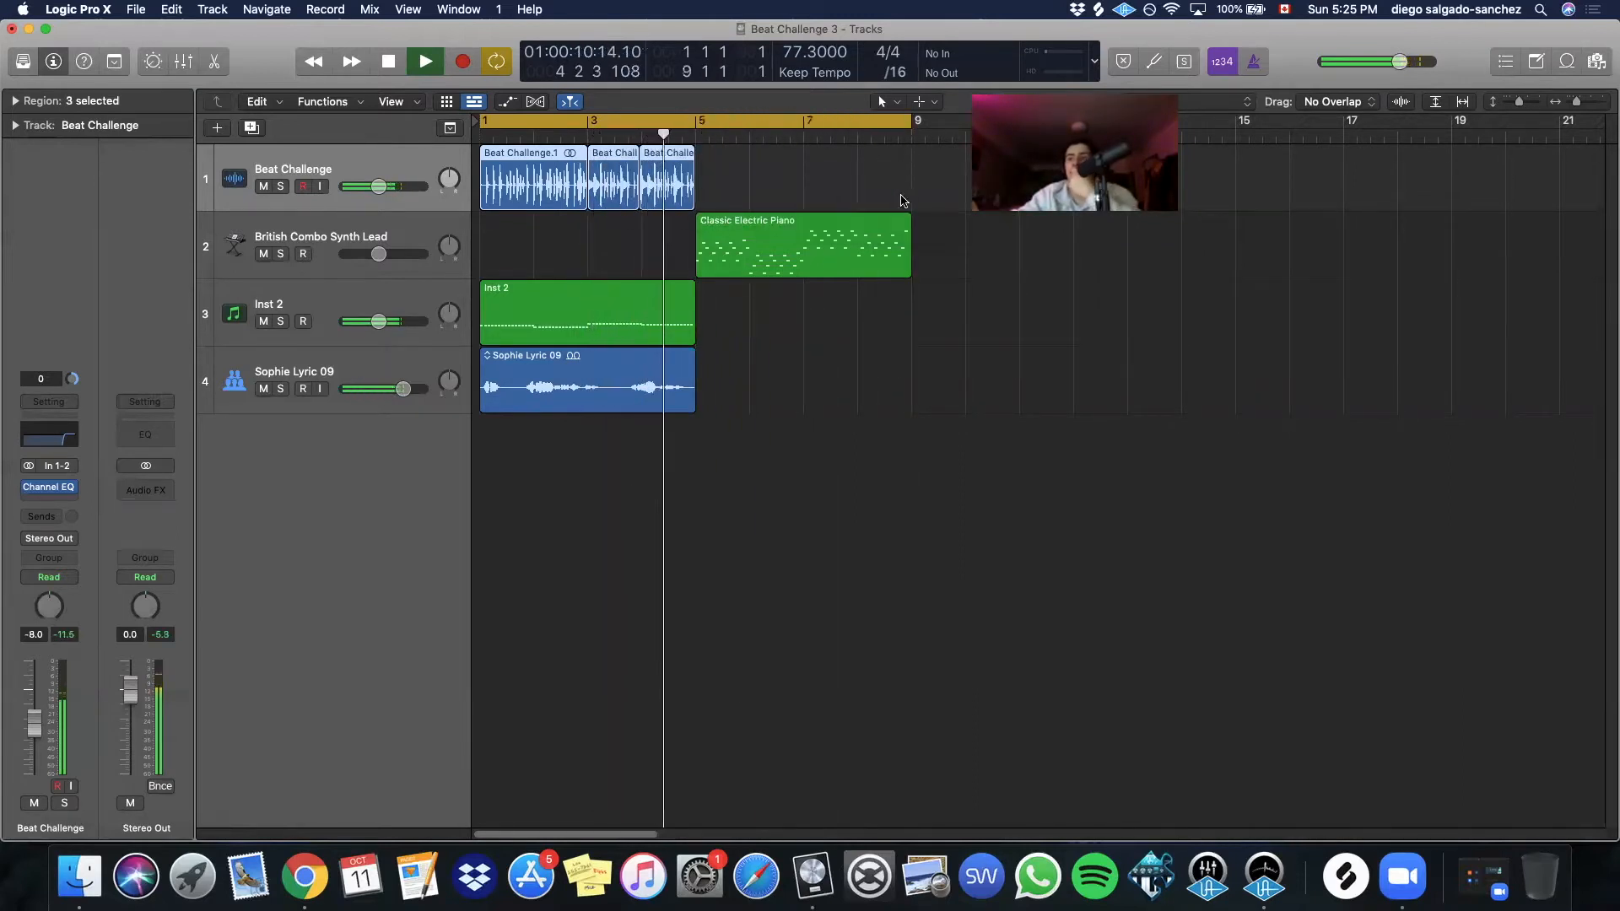
drag(740, 176, 714, 200)
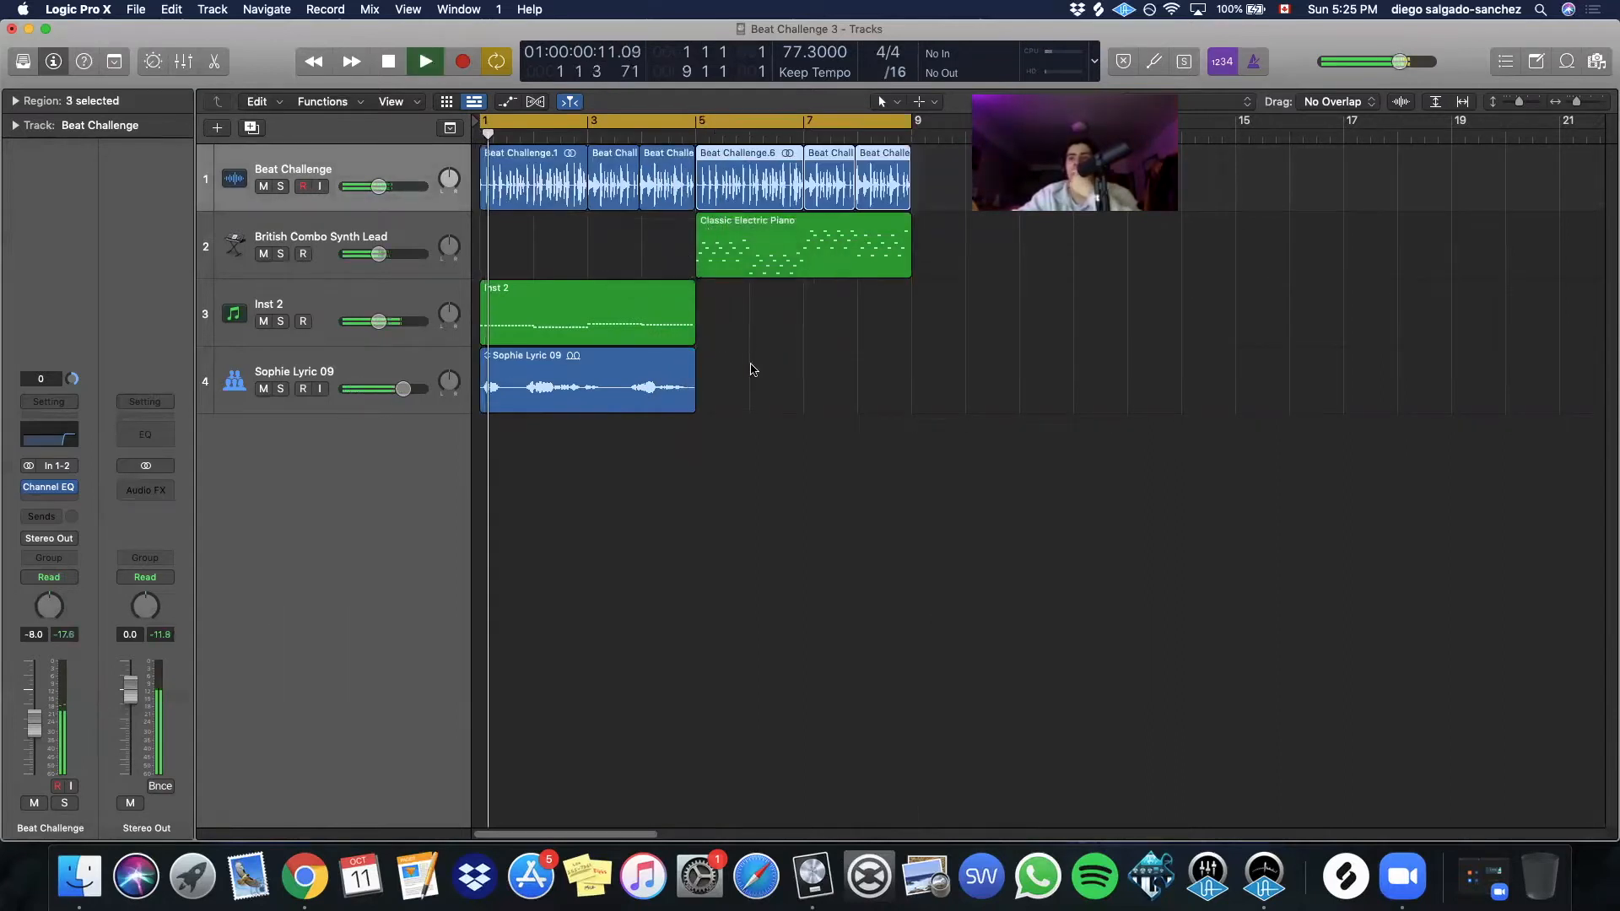
click(802, 319)
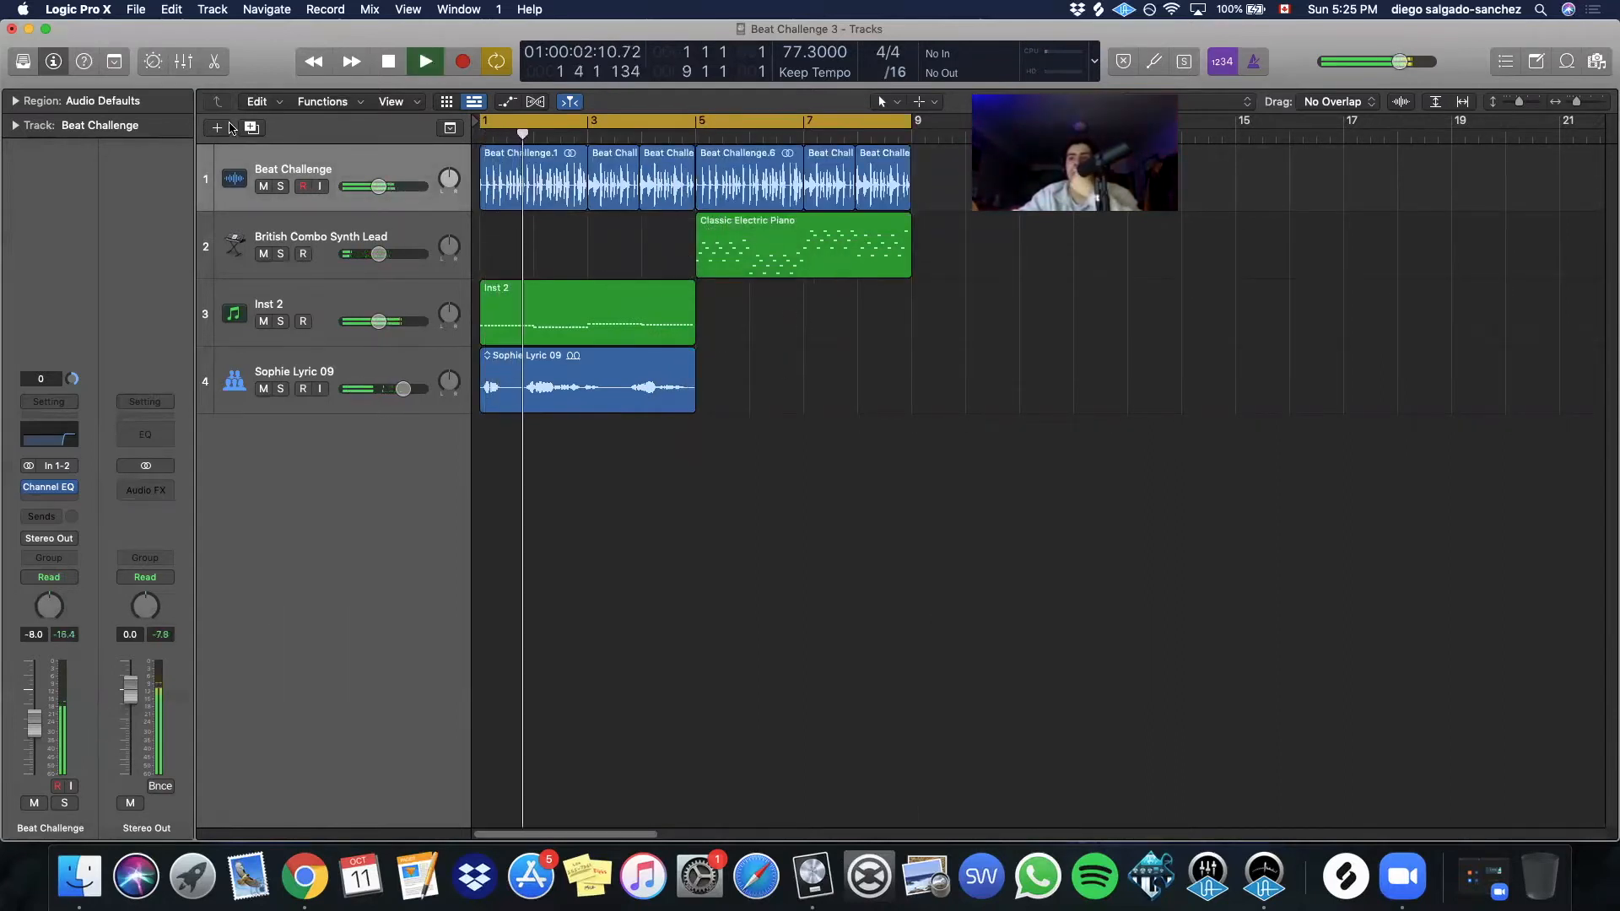
Duplicate the Beat Challenge track with its settings and move the copied drum regions at bar 5 onto the new track
click(231, 127)
click(977, 295)
click(257, 128)
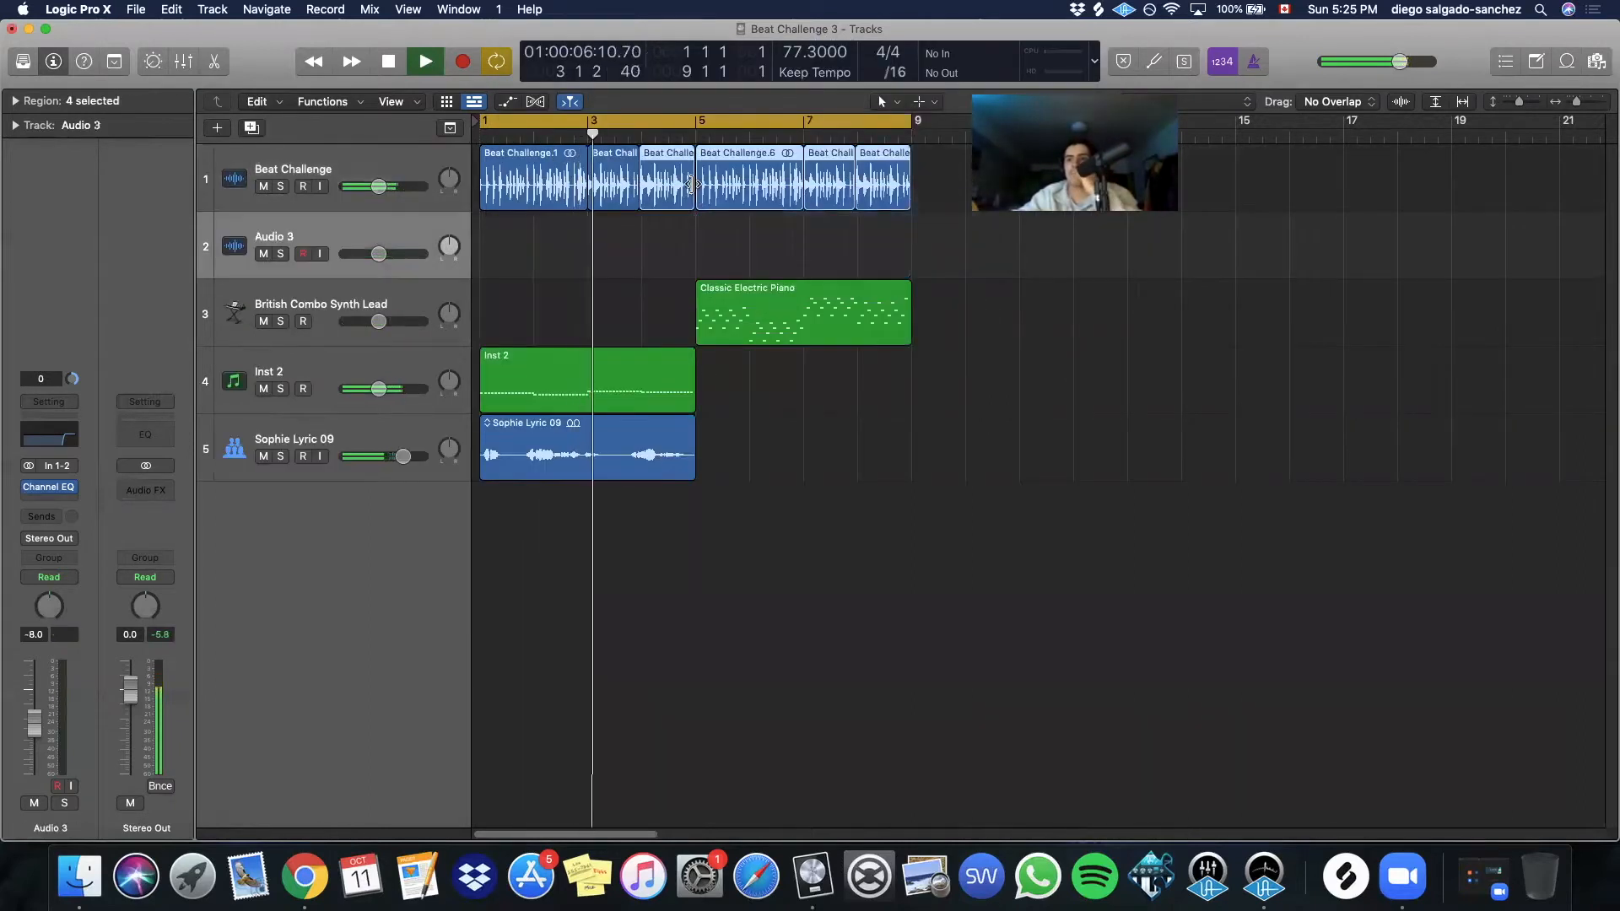
drag(962, 249, 750, 241)
Set the low cut in the Audio 3 track's Channel EQ to 134 Hz at 48 dB/Oct while playing, and close the EQ
click(50, 488)
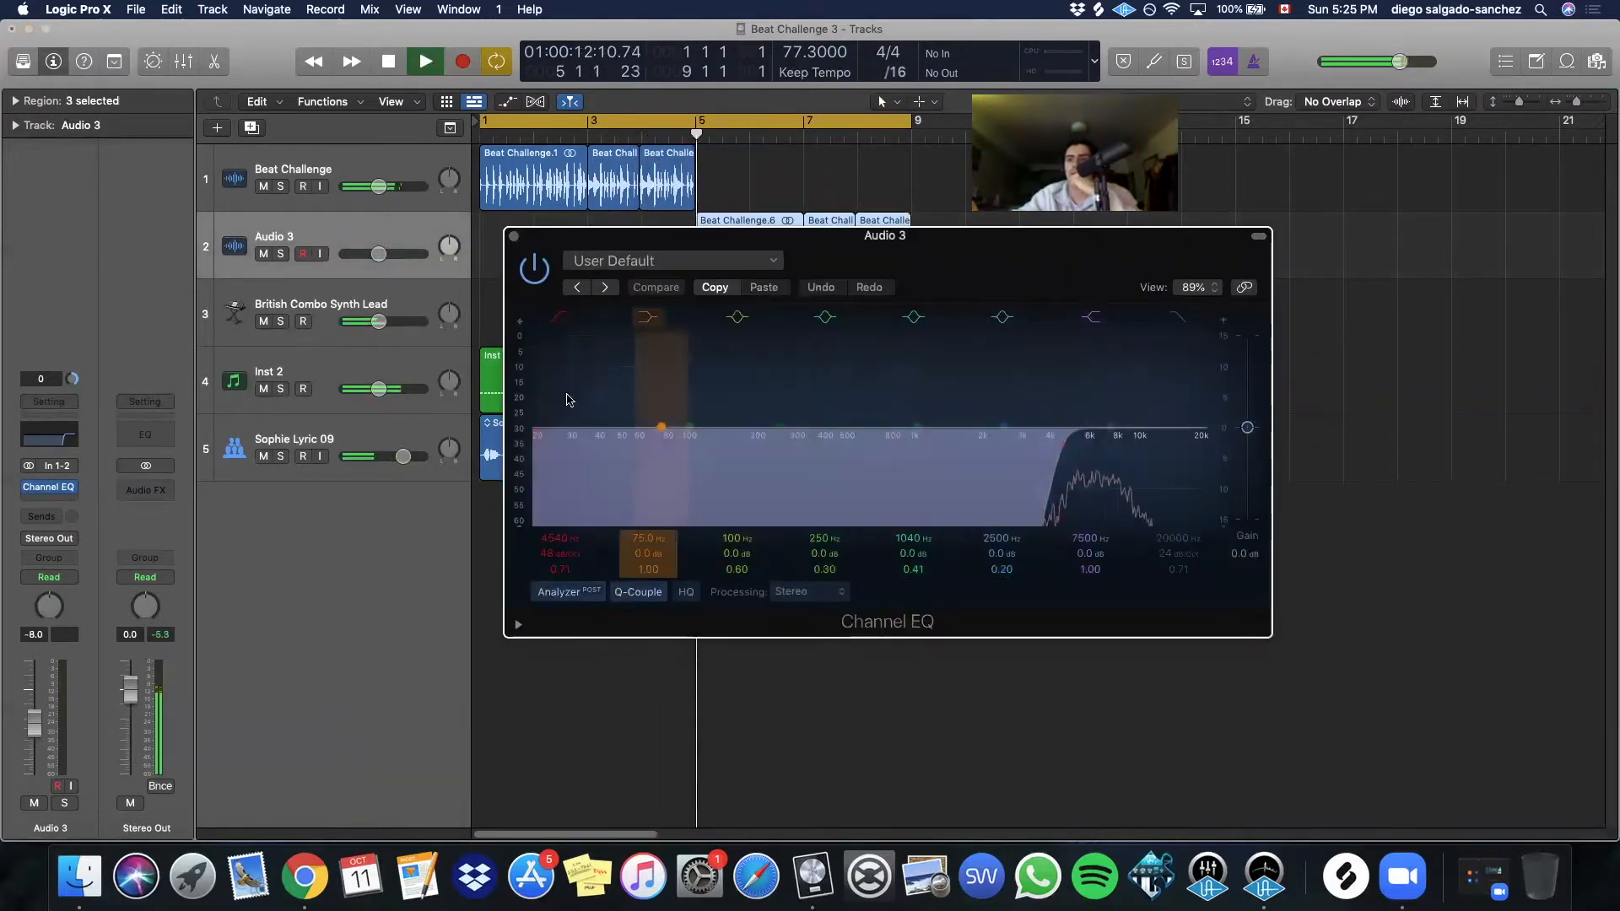
key(space)
key(space)
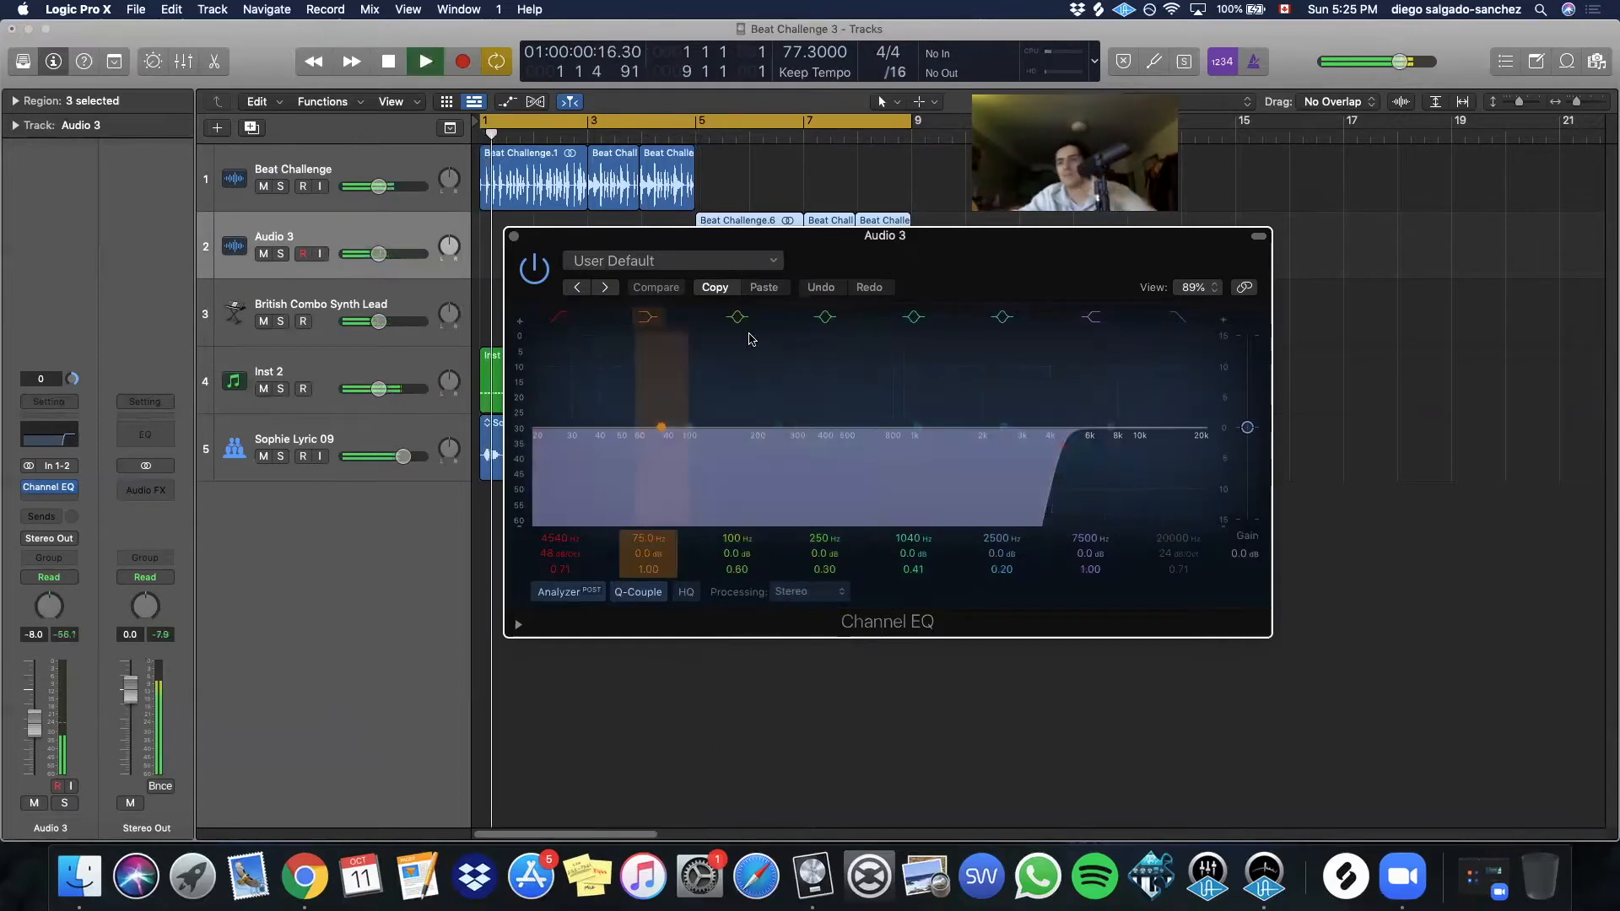
drag(1001, 428, 868, 463)
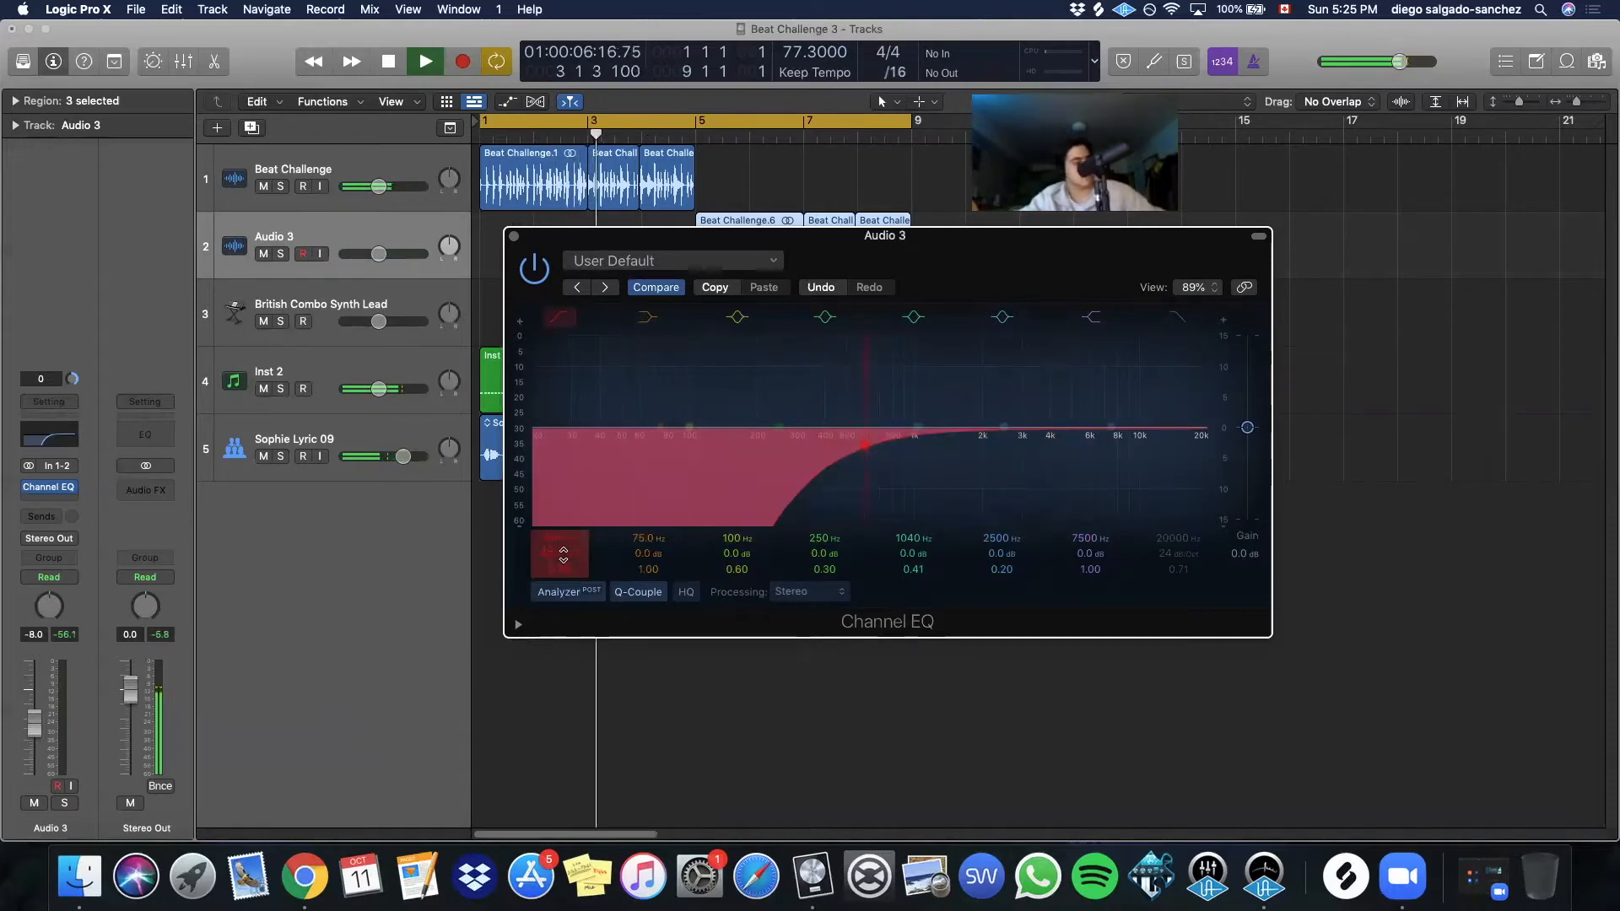
drag(557, 562, 557, 540)
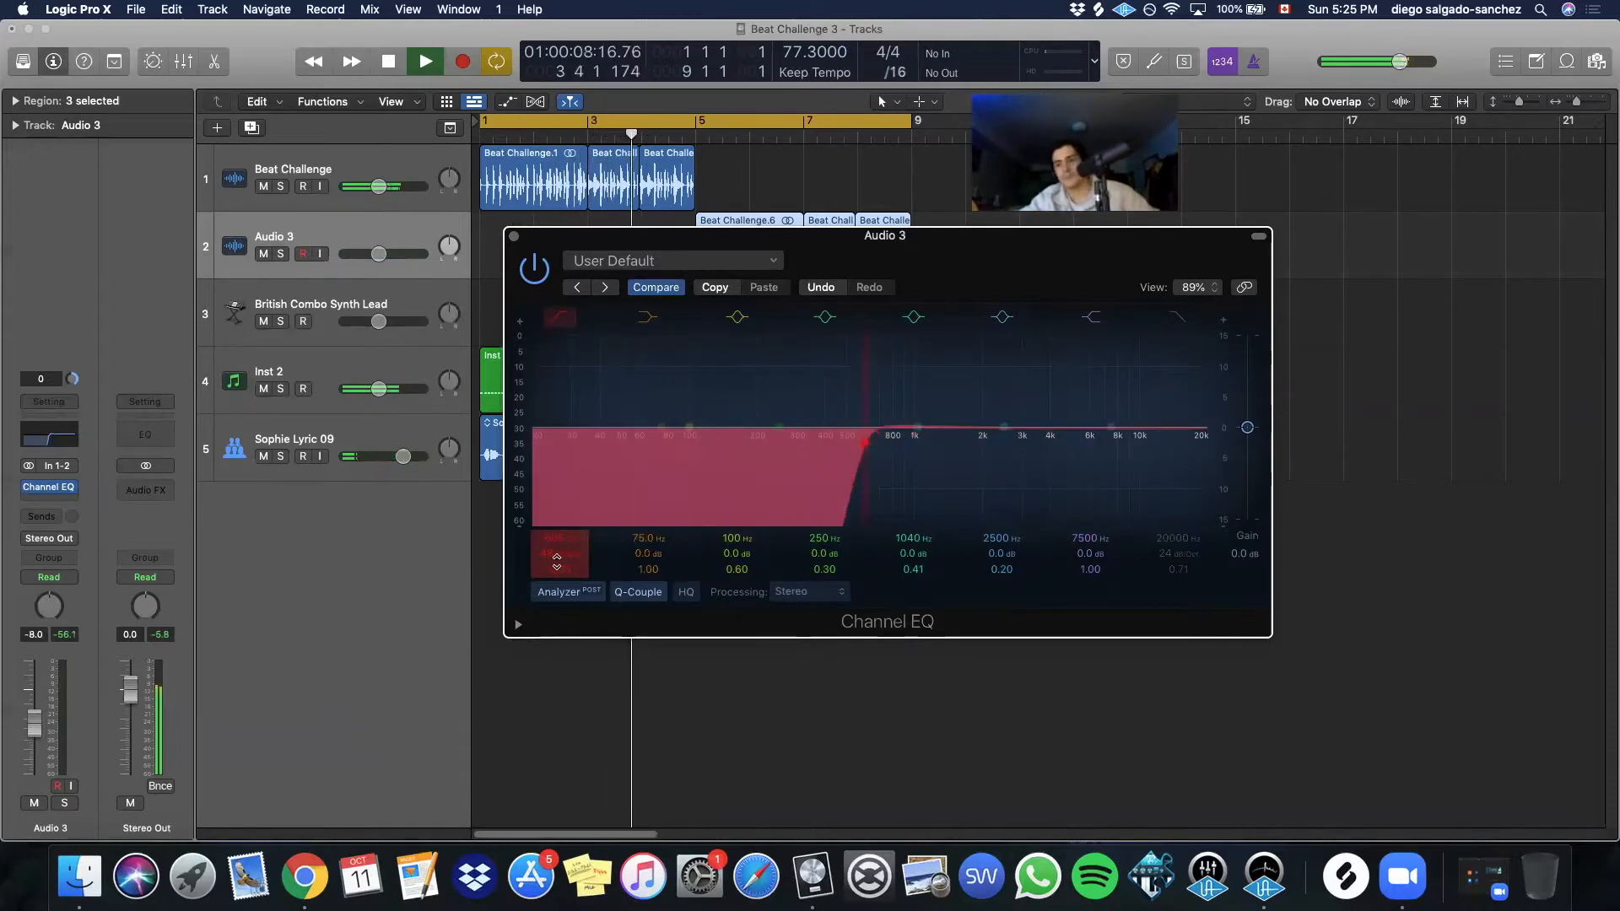
drag(846, 443, 718, 442)
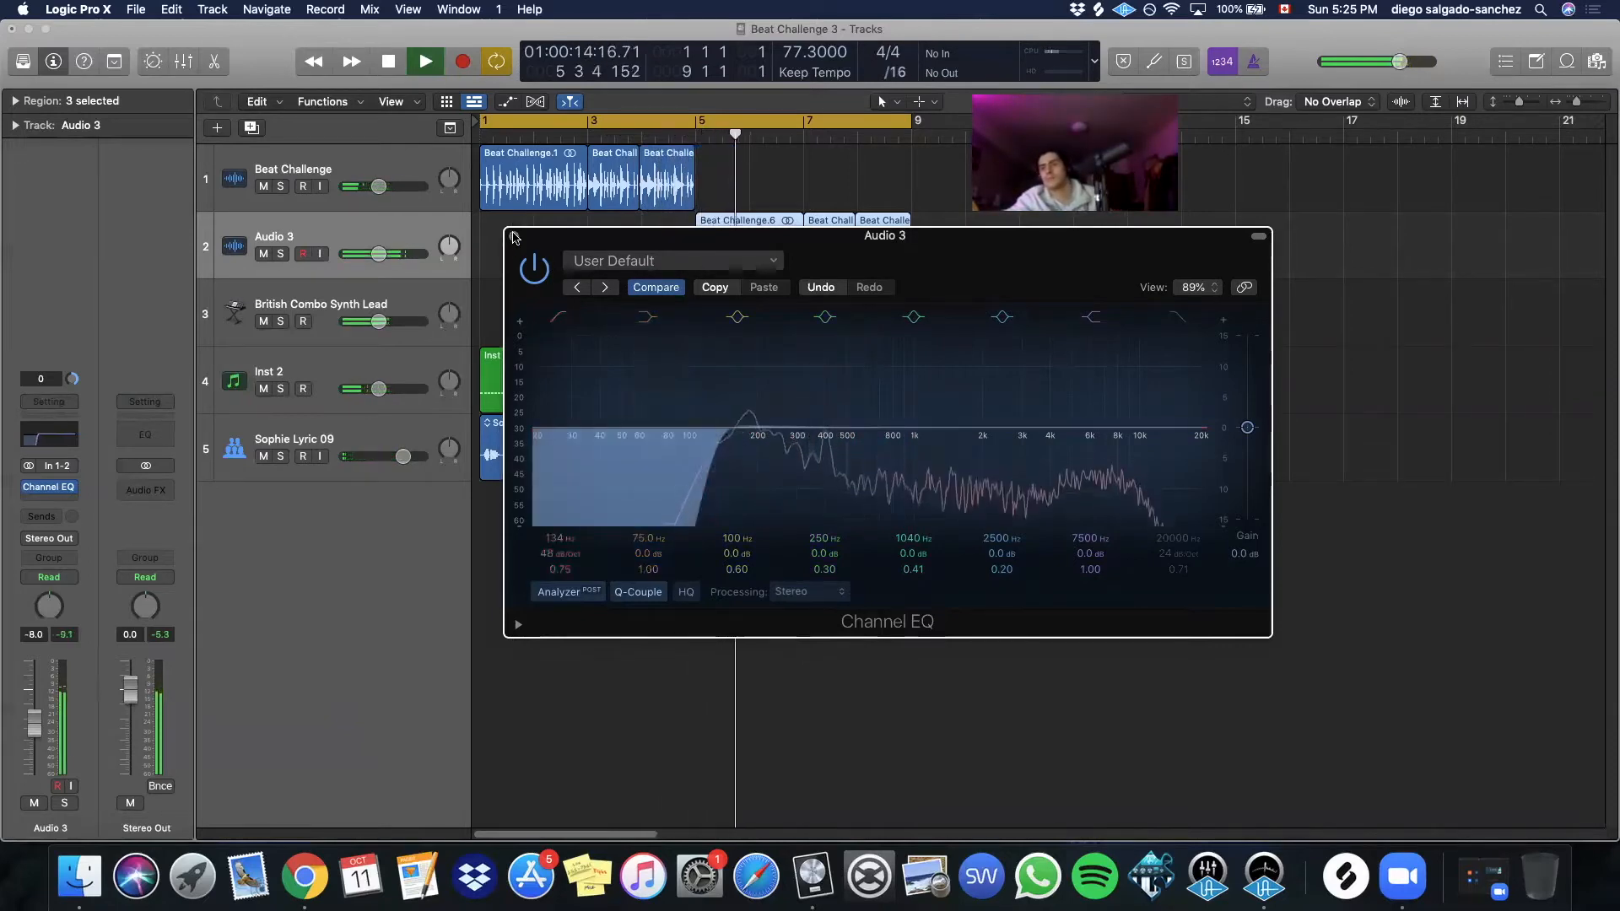
click(514, 237)
Loop the Inst 2 and Sophie Lyric 09 regions to bar 9 and move the Classic Electric Piano region to bar 9
click(813, 400)
key(space)
click(438, 391)
drag(692, 354, 912, 371)
drag(715, 329, 930, 330)
click(709, 450)
drag(693, 434, 910, 476)
key(space)
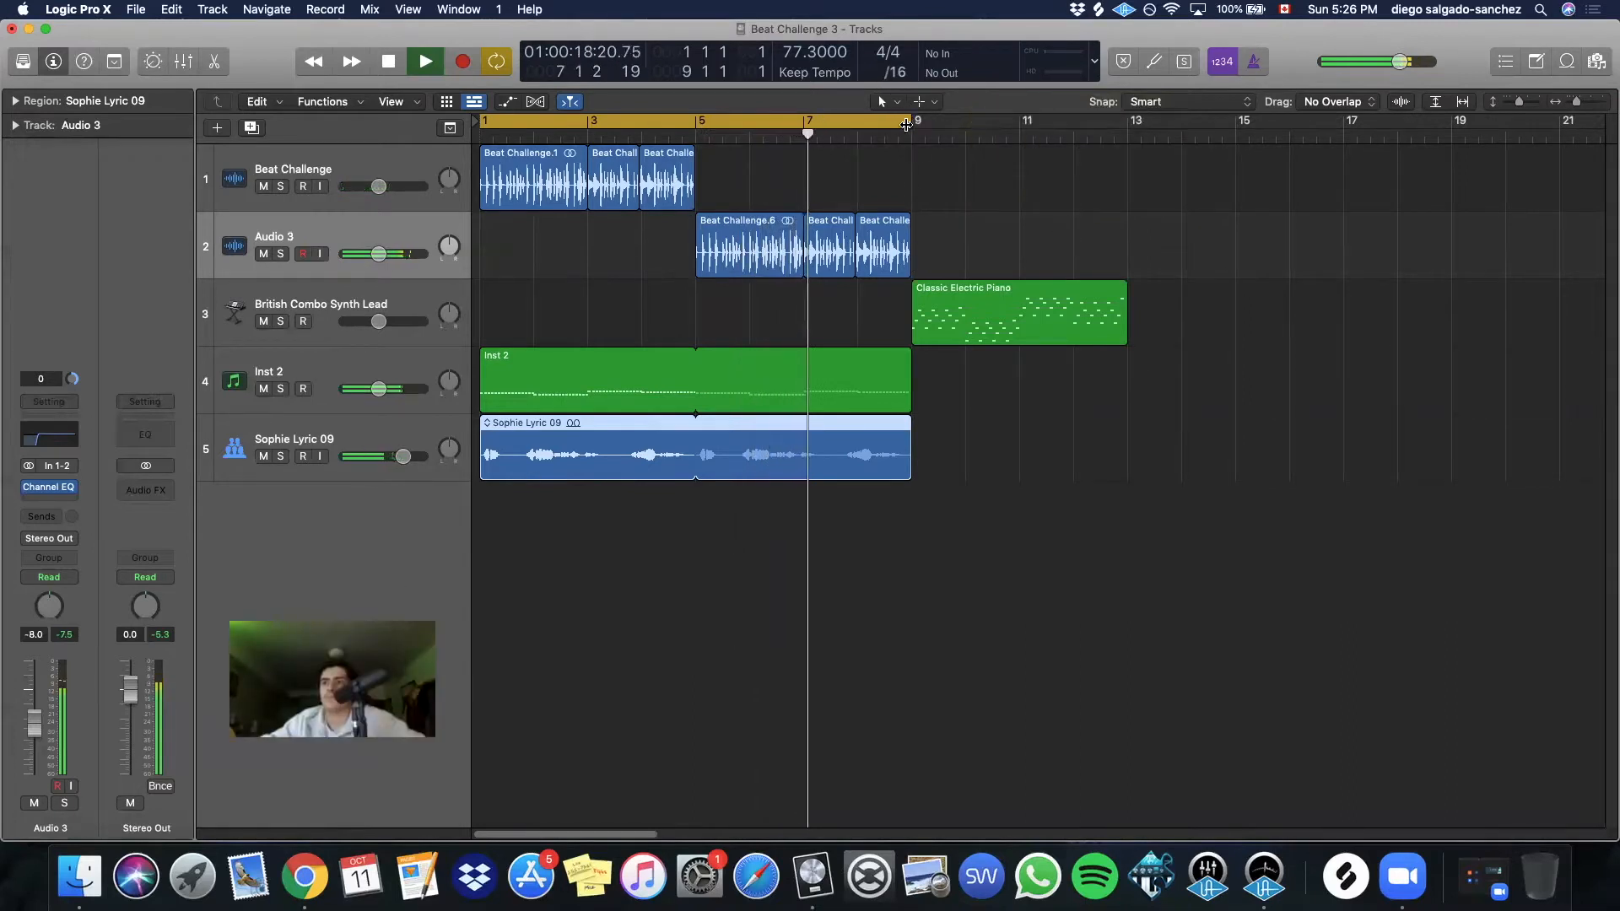
Extend the cycle range and the Inst 2 loop to bar 13, and turn cycling off
drag(911, 123, 1131, 143)
drag(907, 347, 1127, 354)
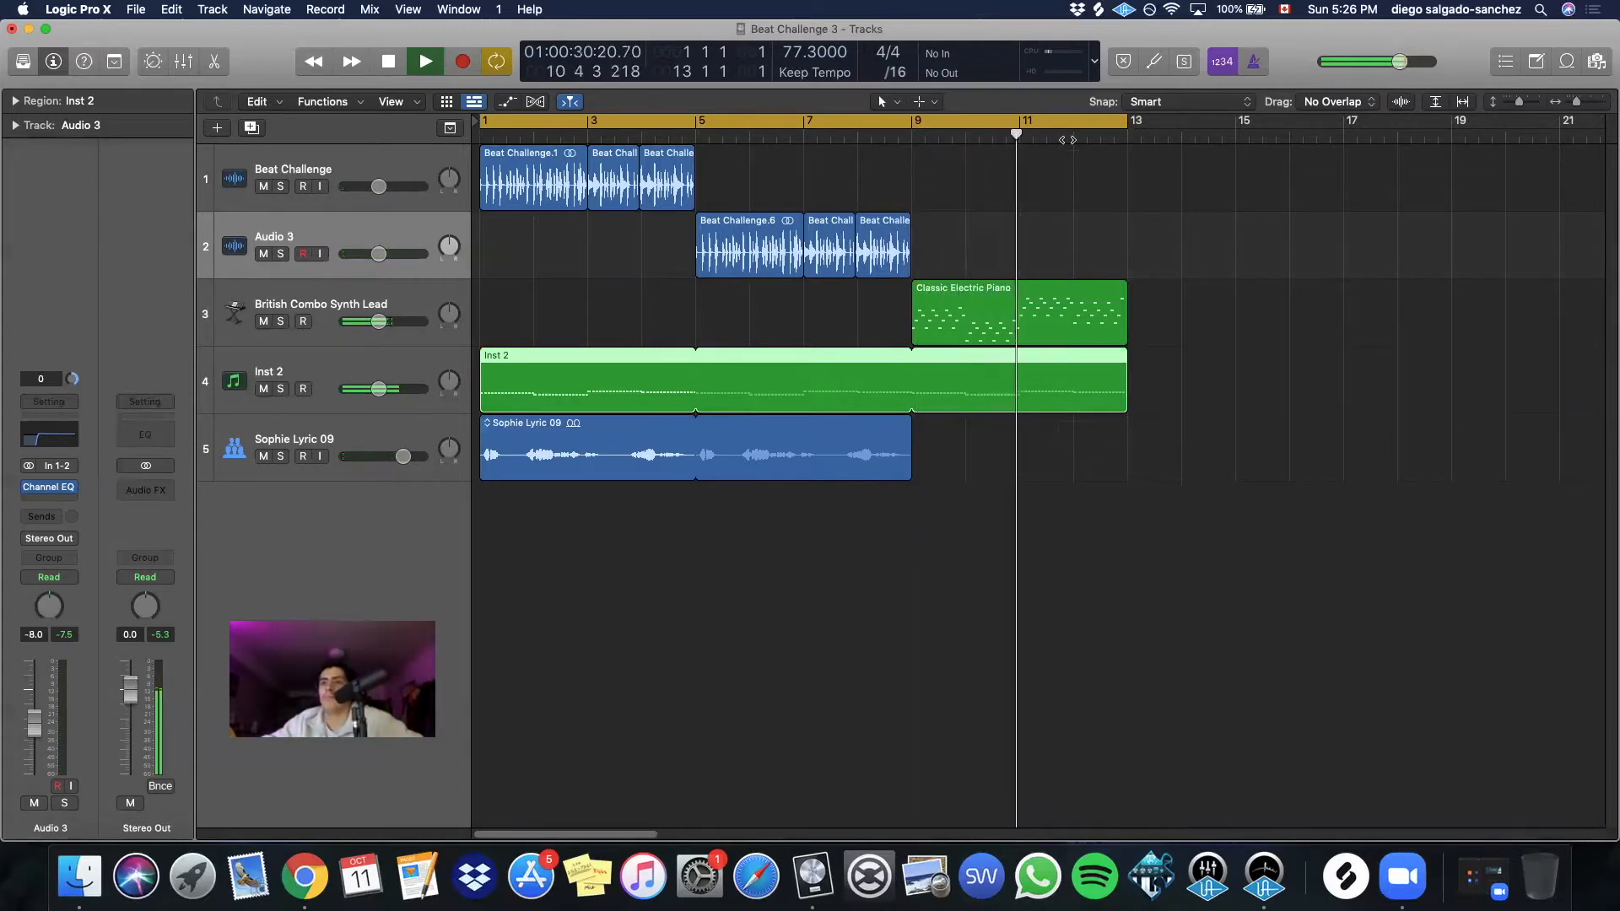
click(1108, 122)
Copy the Audio 3 drum regions to bar 13 and loop the Classic Electric Piano and Inst 2 regions to bar 17
drag(1006, 218, 1035, 393)
drag(1126, 308, 1343, 323)
key(super+Left)
key(super+Left)
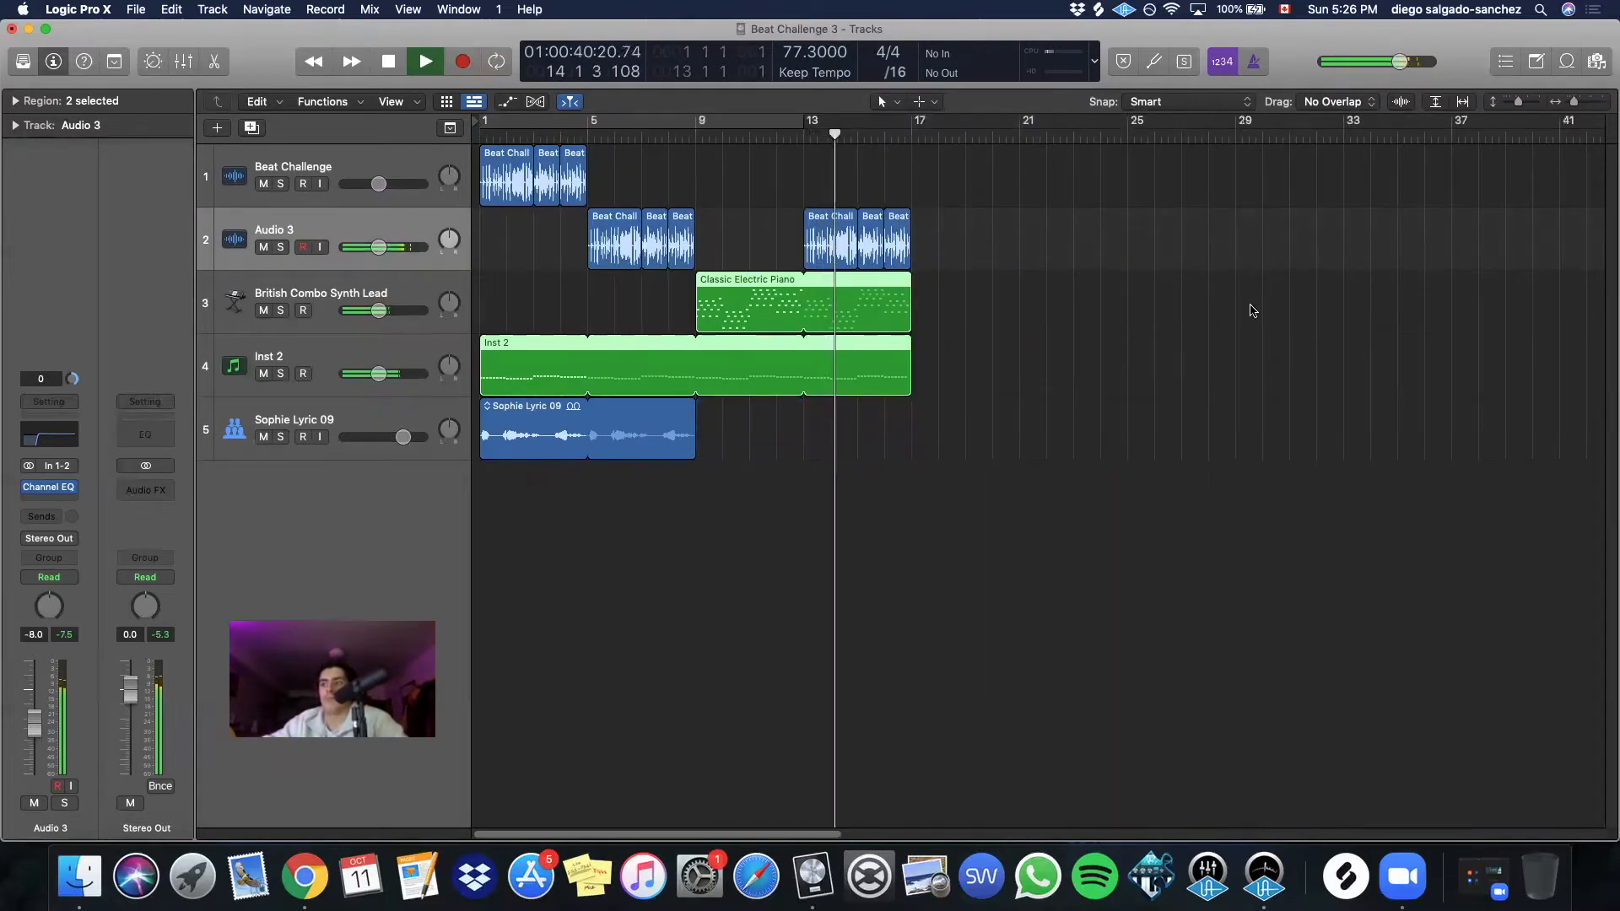
Place a one-bar piece of the Sophie Lyric 09 vocal at bar 16 and play from about bar 7
drag(503, 439, 734, 460)
mouse_move(907, 455)
mouse_down()
mouse_move(705, 457)
mouse_move(915, 444)
mouse_move(907, 469)
mouse_up()
click(642, 134)
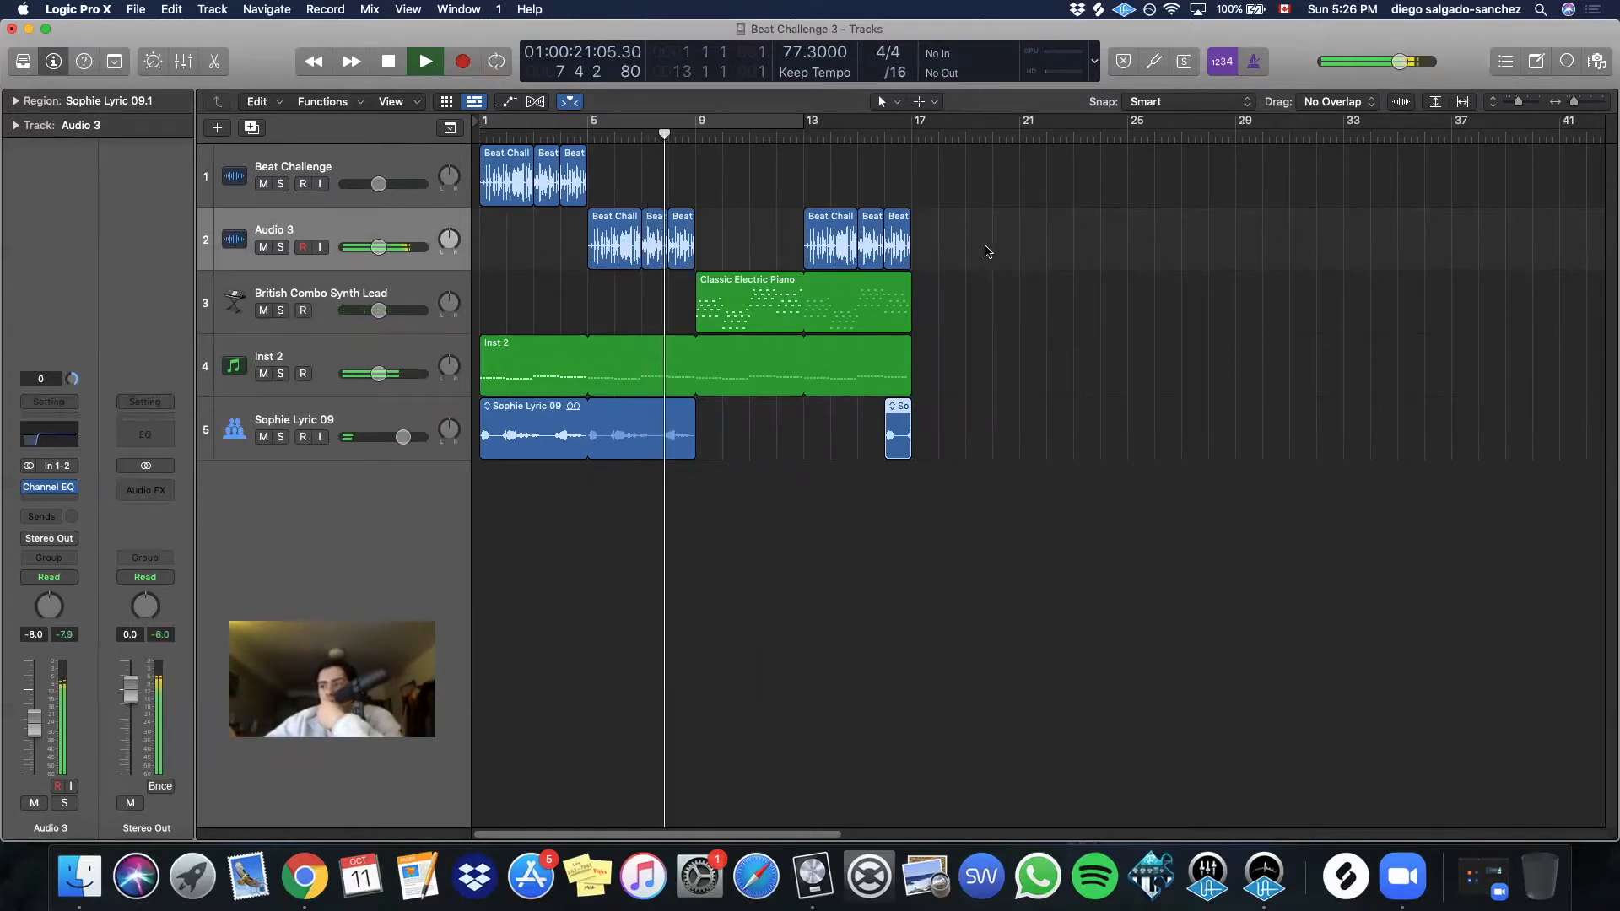
Duplicate the Audio 3 track and copy its last three drum regions to bar 17 on the new track
click(250, 128)
mouse_move(817, 258)
mouse_down()
mouse_move(874, 306)
mouse_move(817, 258)
mouse_up()
drag(1020, 270, 927, 333)
key(super+z)
drag(878, 253, 987, 317)
Bypass the Channel EQ on the Audio 4 track and deselect the regions
click(28, 484)
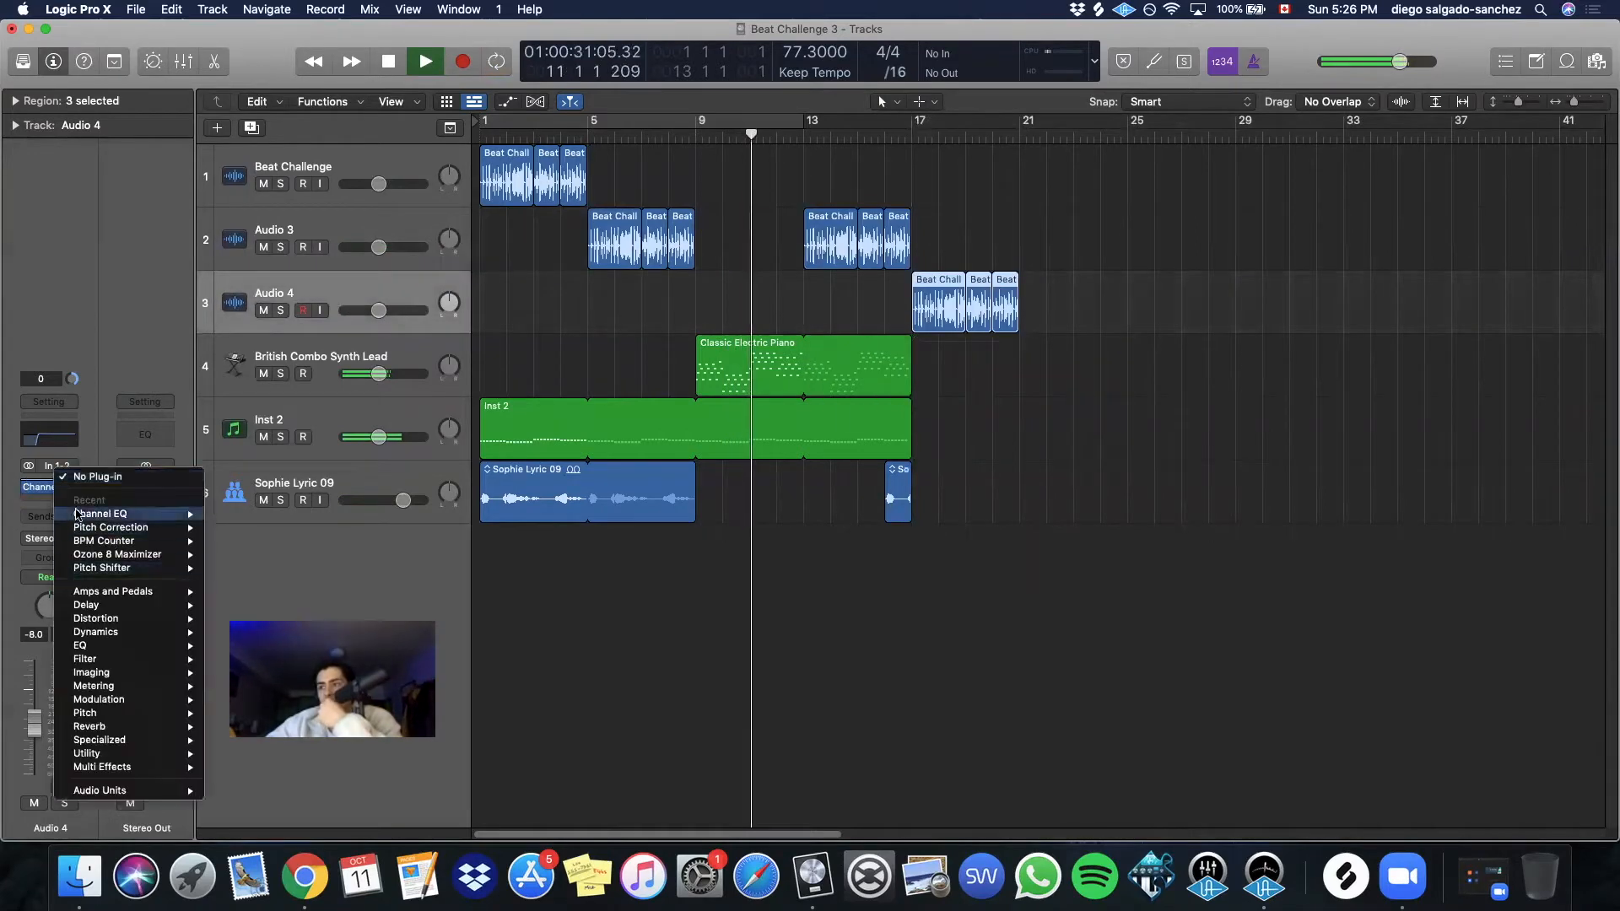
click(67, 506)
click(880, 484)
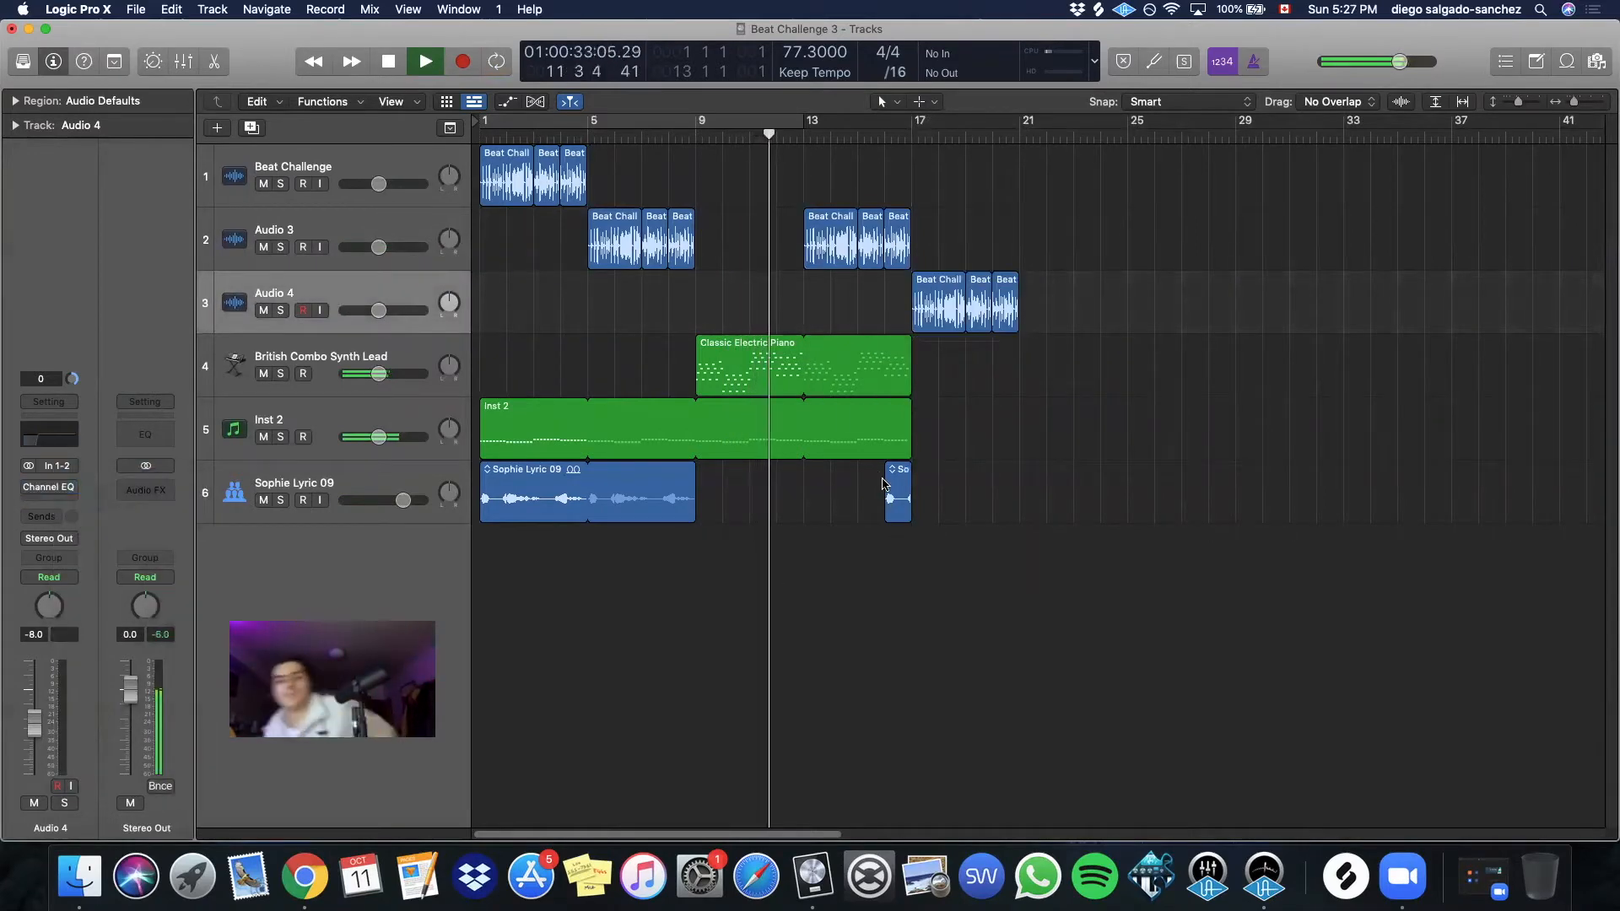
Loop the Classic Electric Piano and Inst 2 regions to bar 25 and copy the looped Sophie Lyric 09 vocal to bar 17
drag(926, 394, 1121, 442)
click(666, 580)
drag(635, 580, 939, 499)
click(1240, 535)
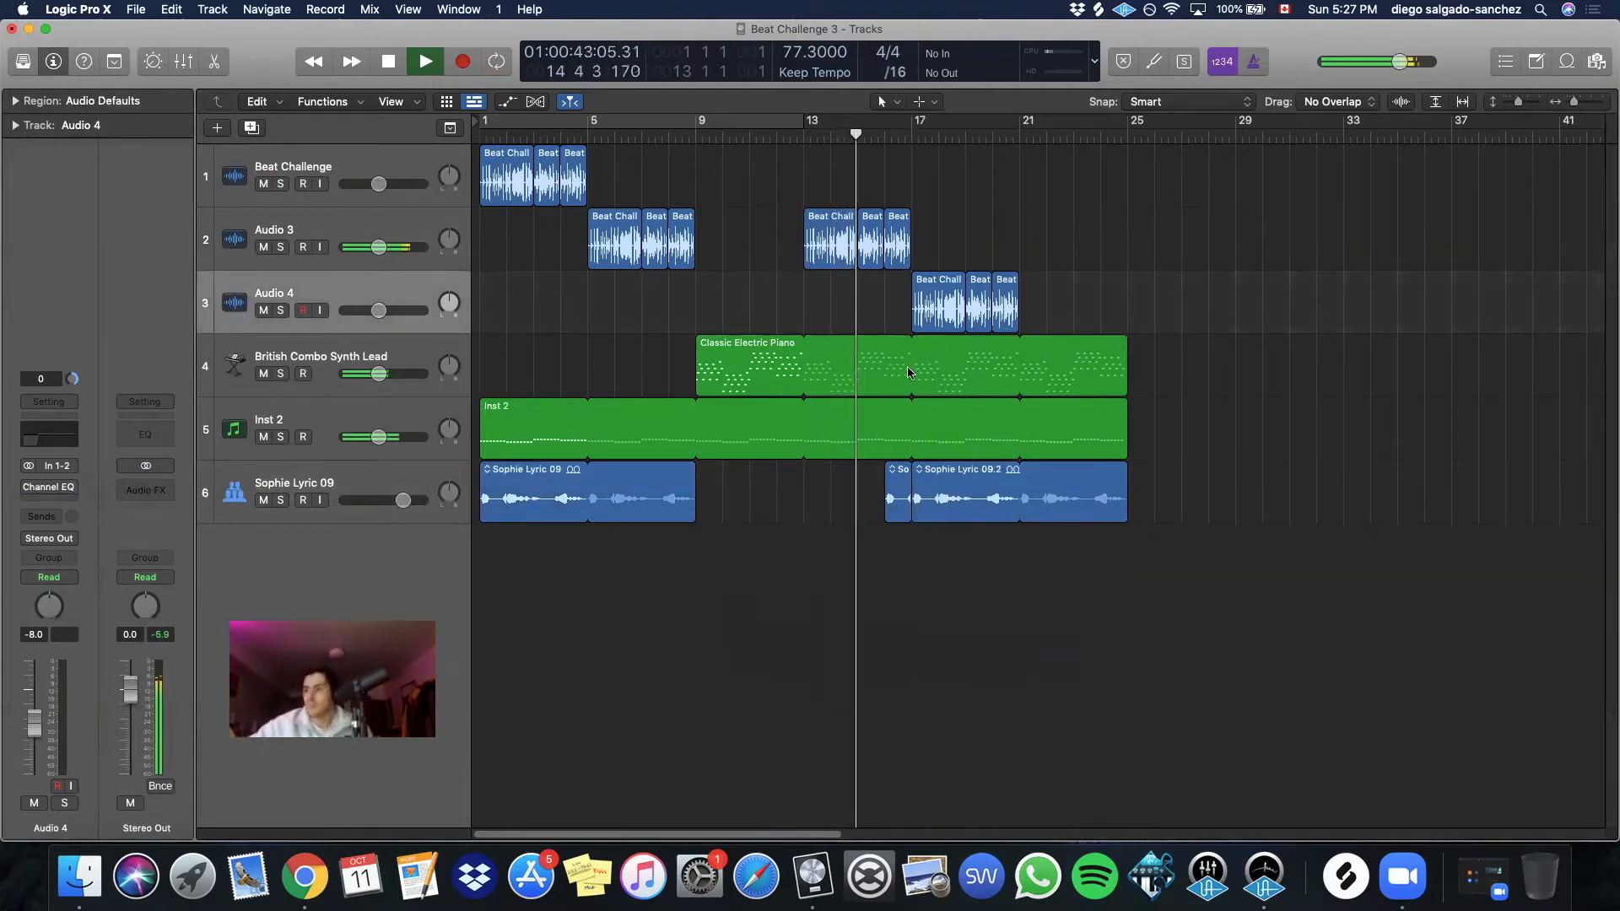
Split the Inst 2 region at bar 17, shorten the first part to end just after bar 16, and play from about bar 12
key(t)
key(i)
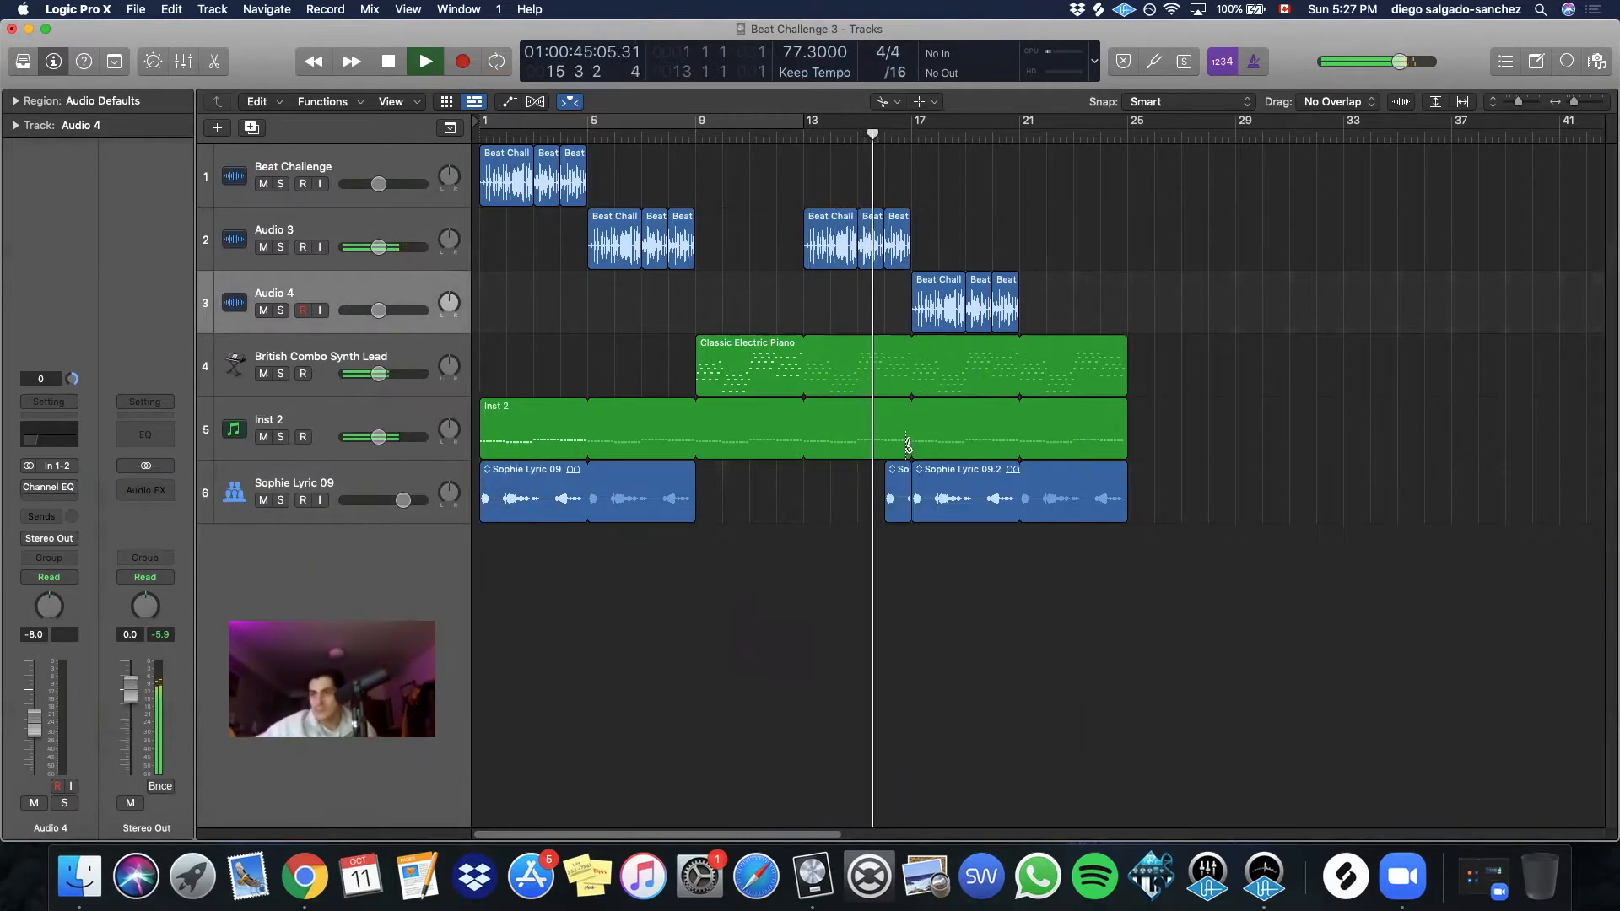
click(913, 443)
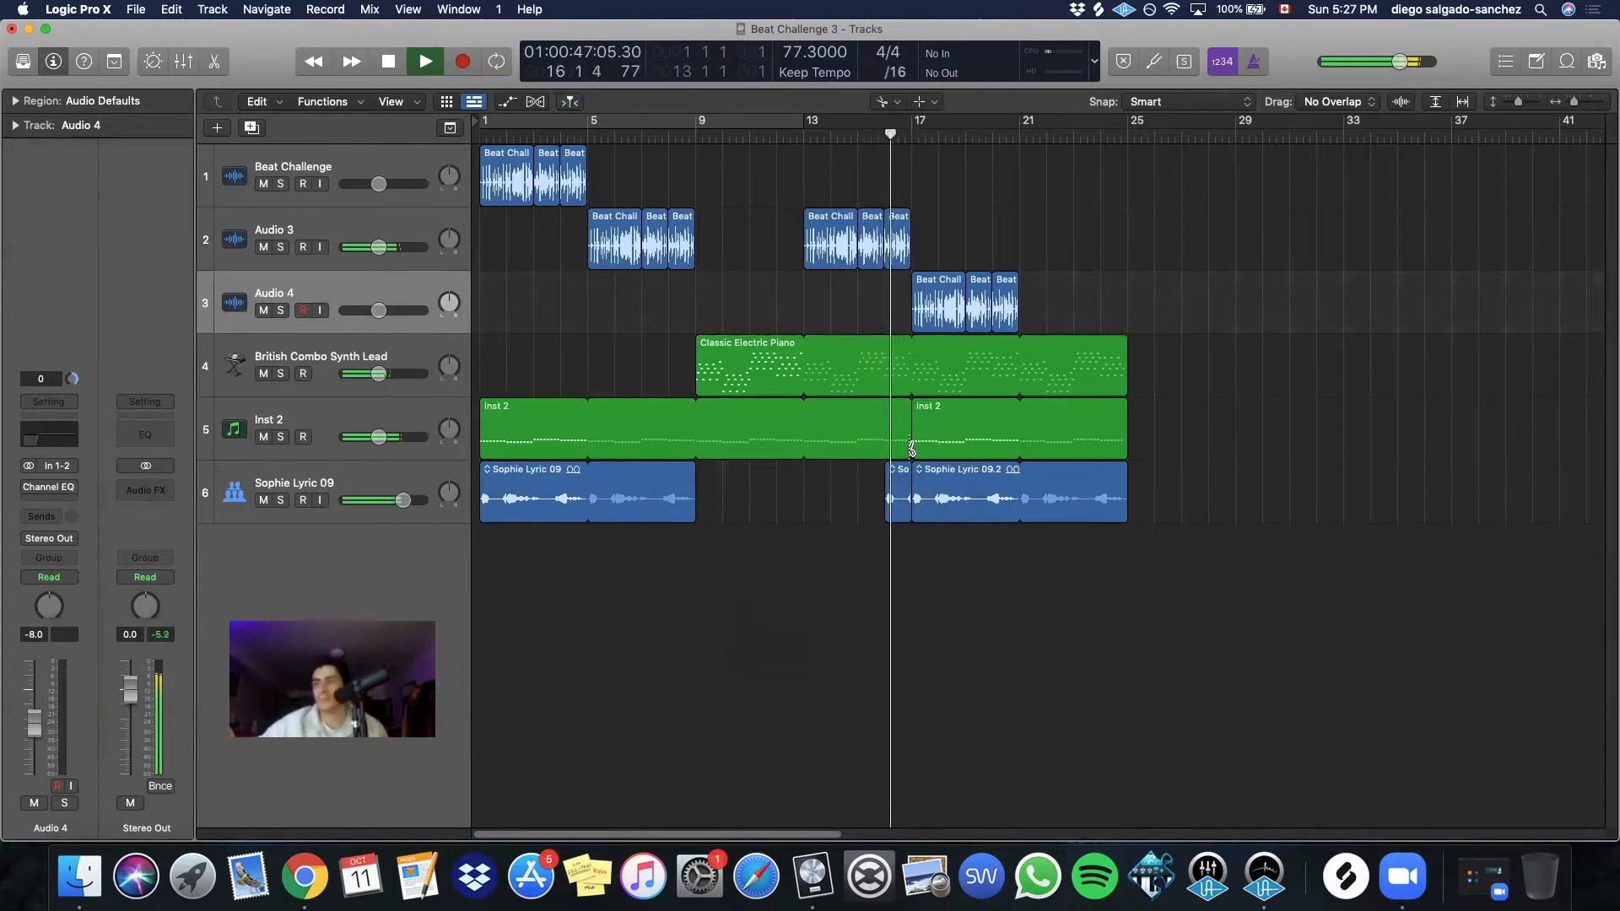
key(t)
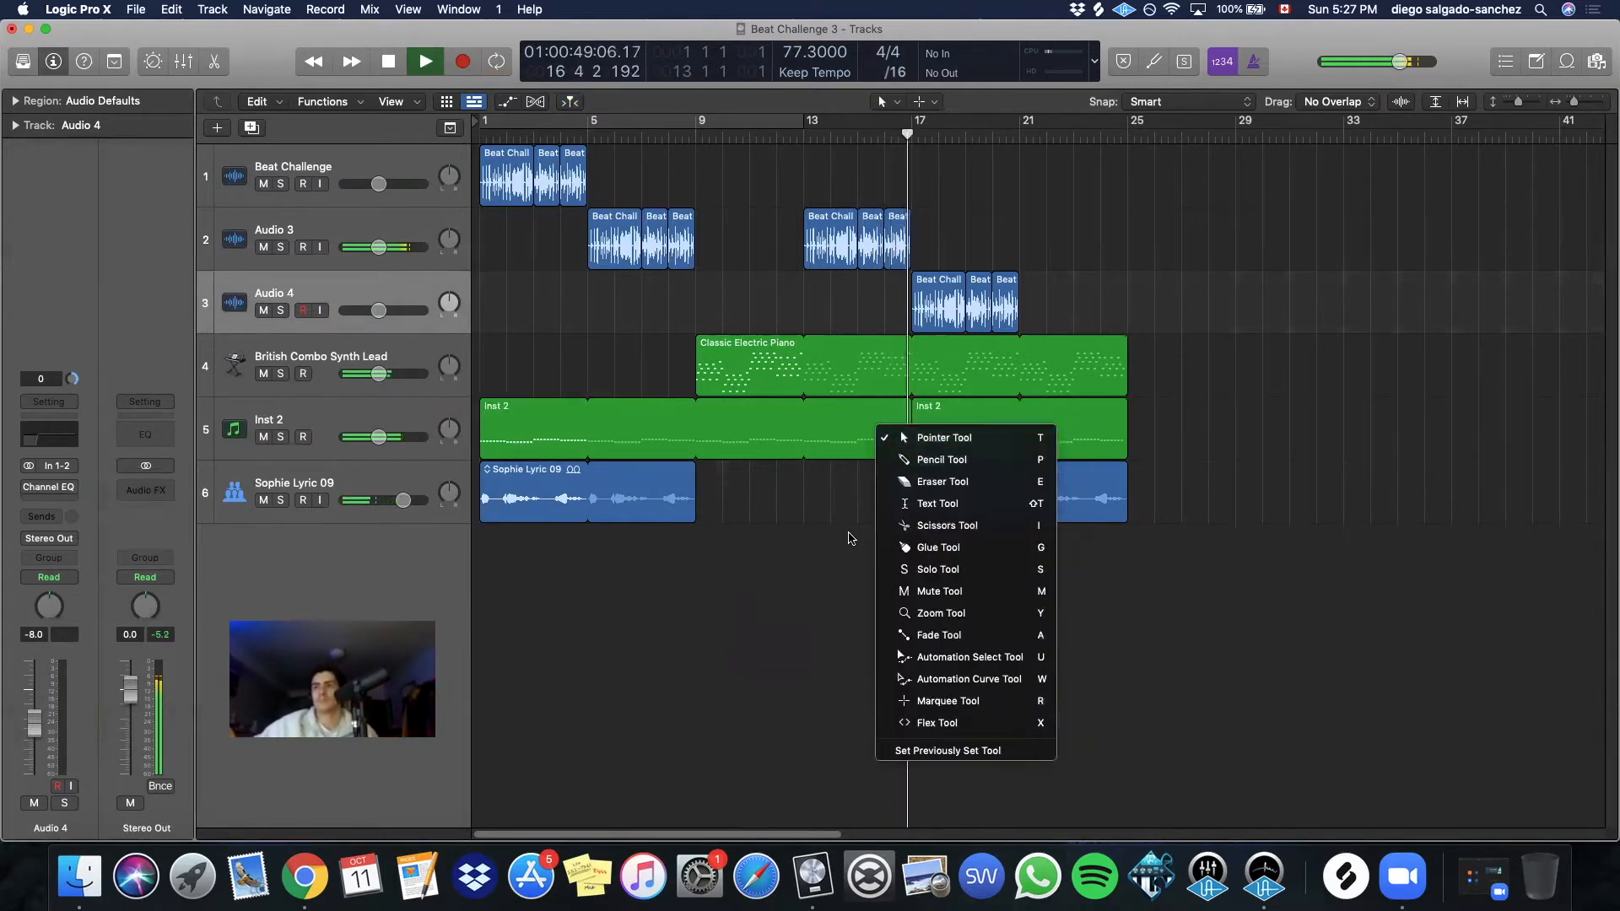
key(t)
drag(911, 440, 888, 440)
click(765, 143)
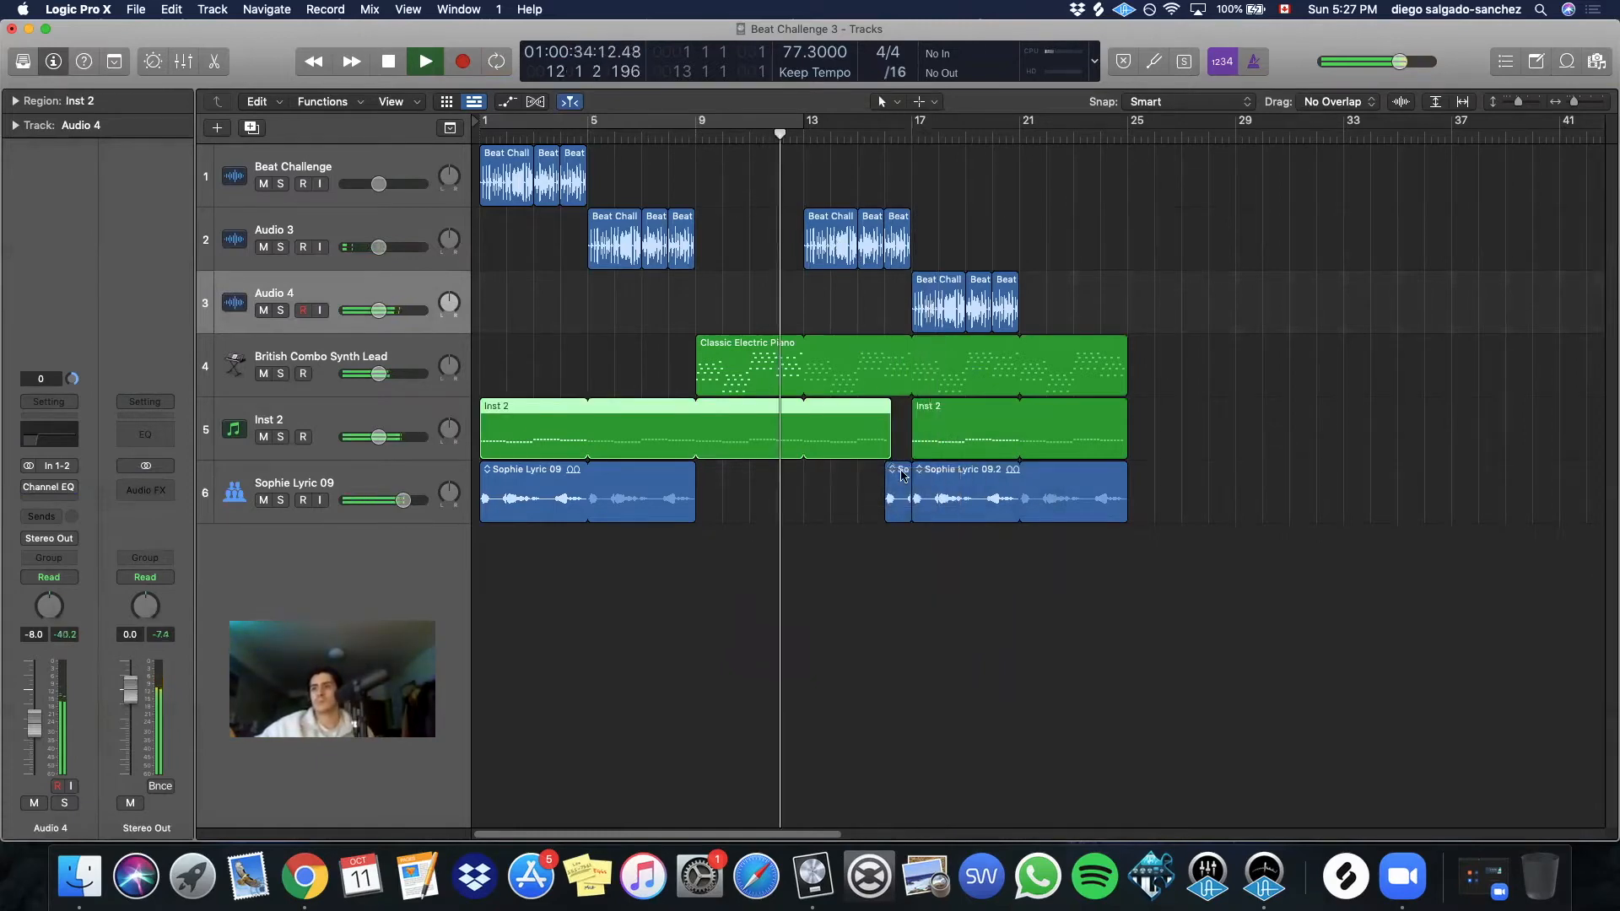
Trim the end of the short vocal region at bar 16 to leave a gap before bar 17, and save the project
drag(904, 510, 904, 511)
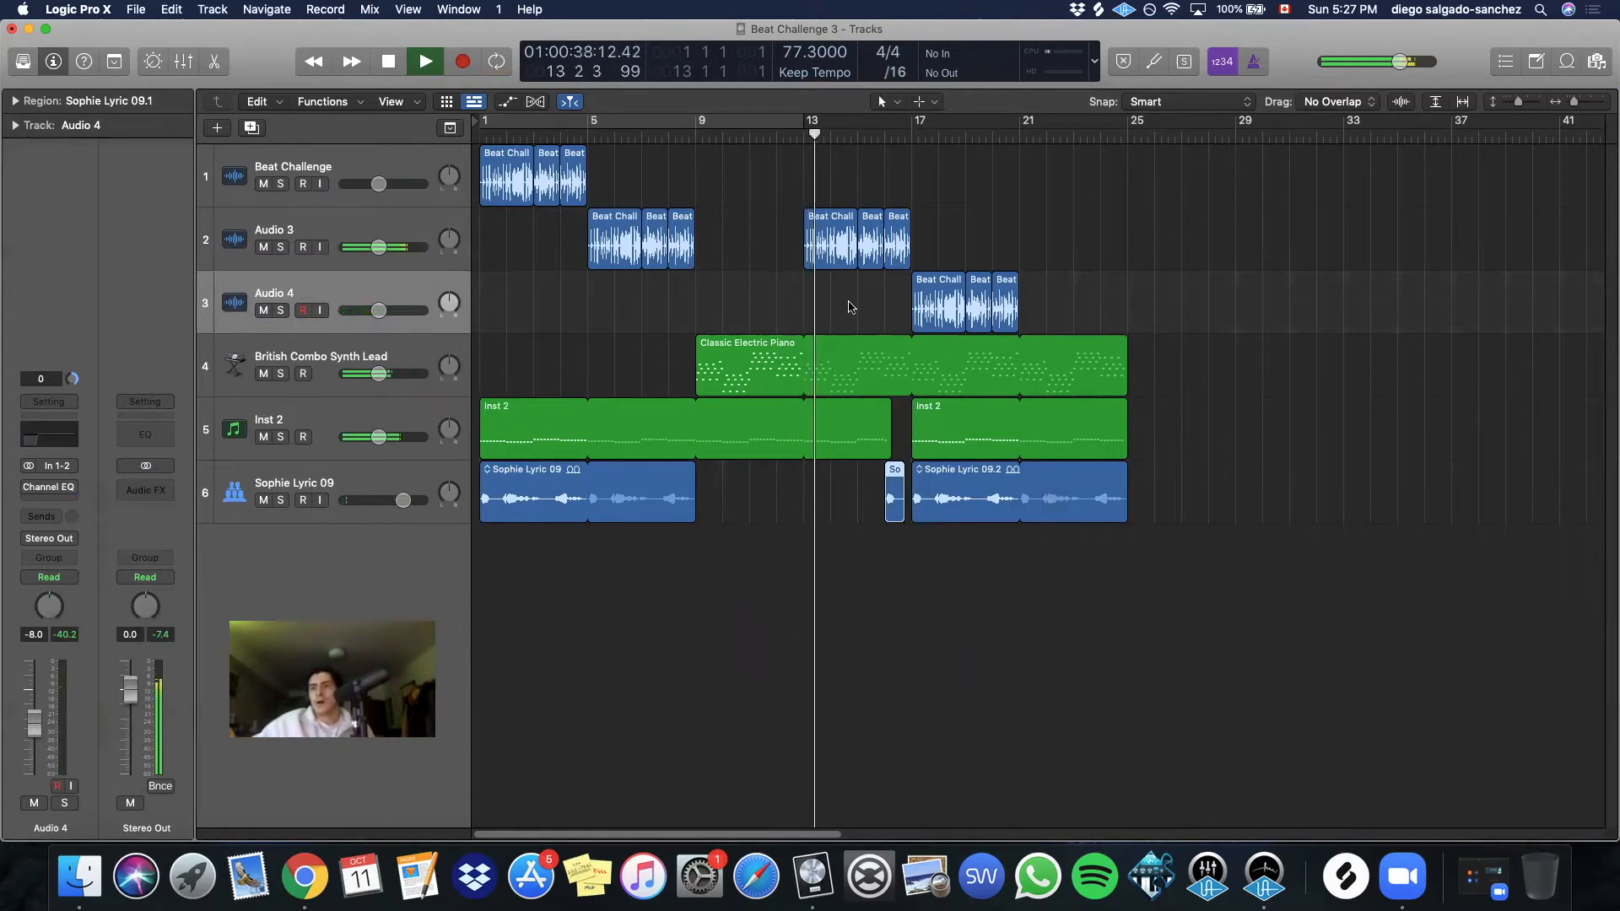
click(133, 10)
click(156, 137)
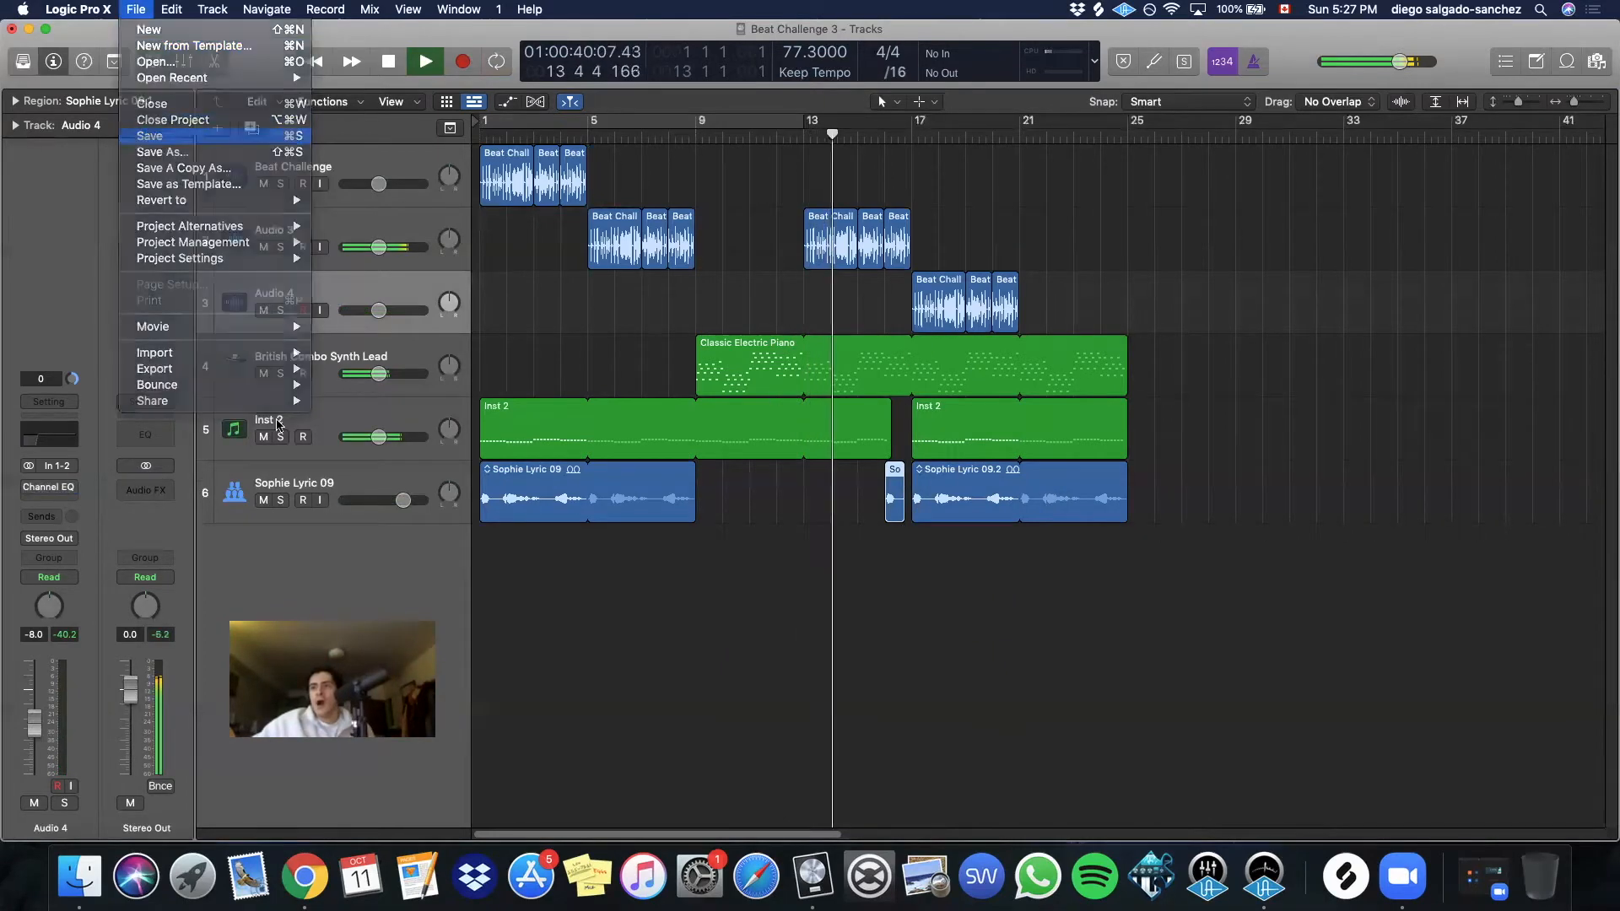
Trim the last Audio 3 drum region to end about mid-bar 16, and stop playback after listening to the transition
click(359, 483)
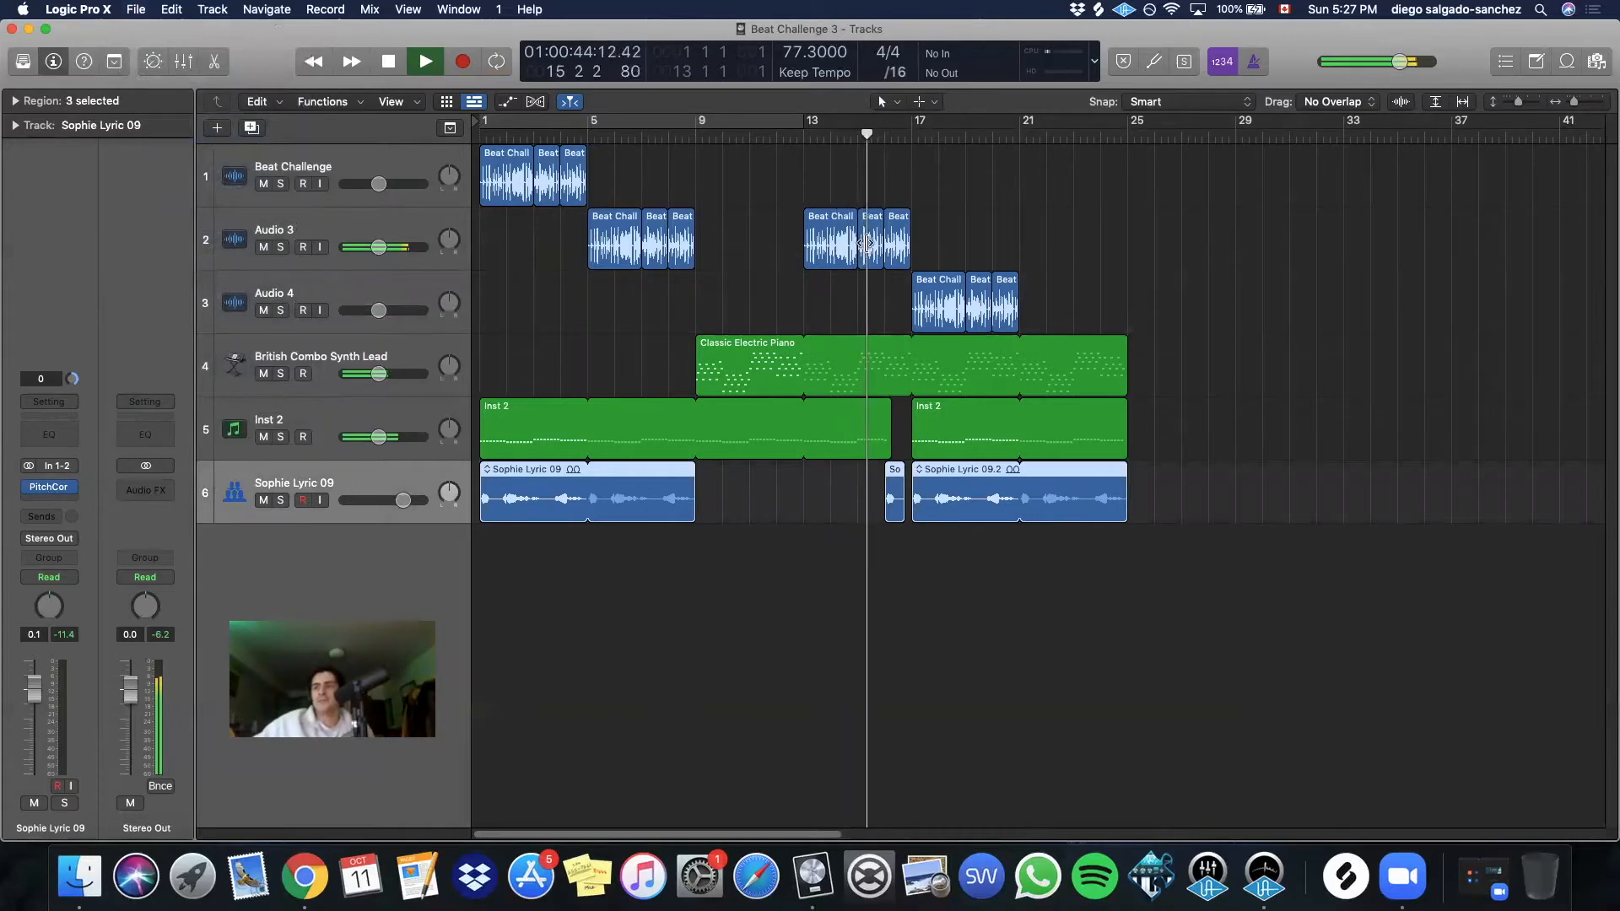
drag(907, 256, 895, 257)
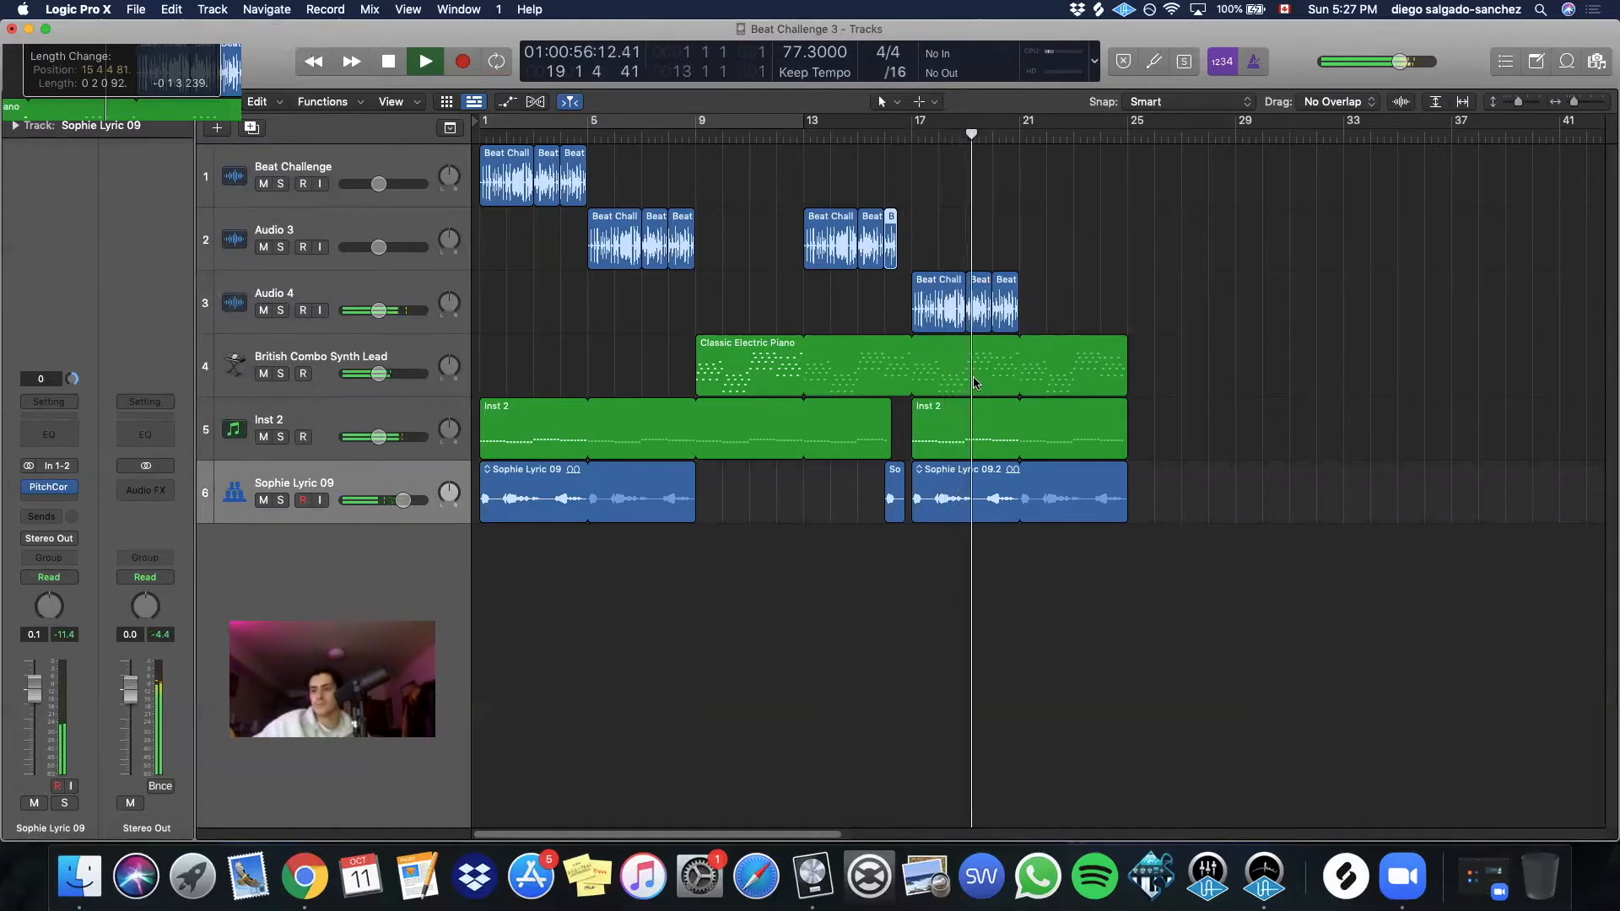
key(space)
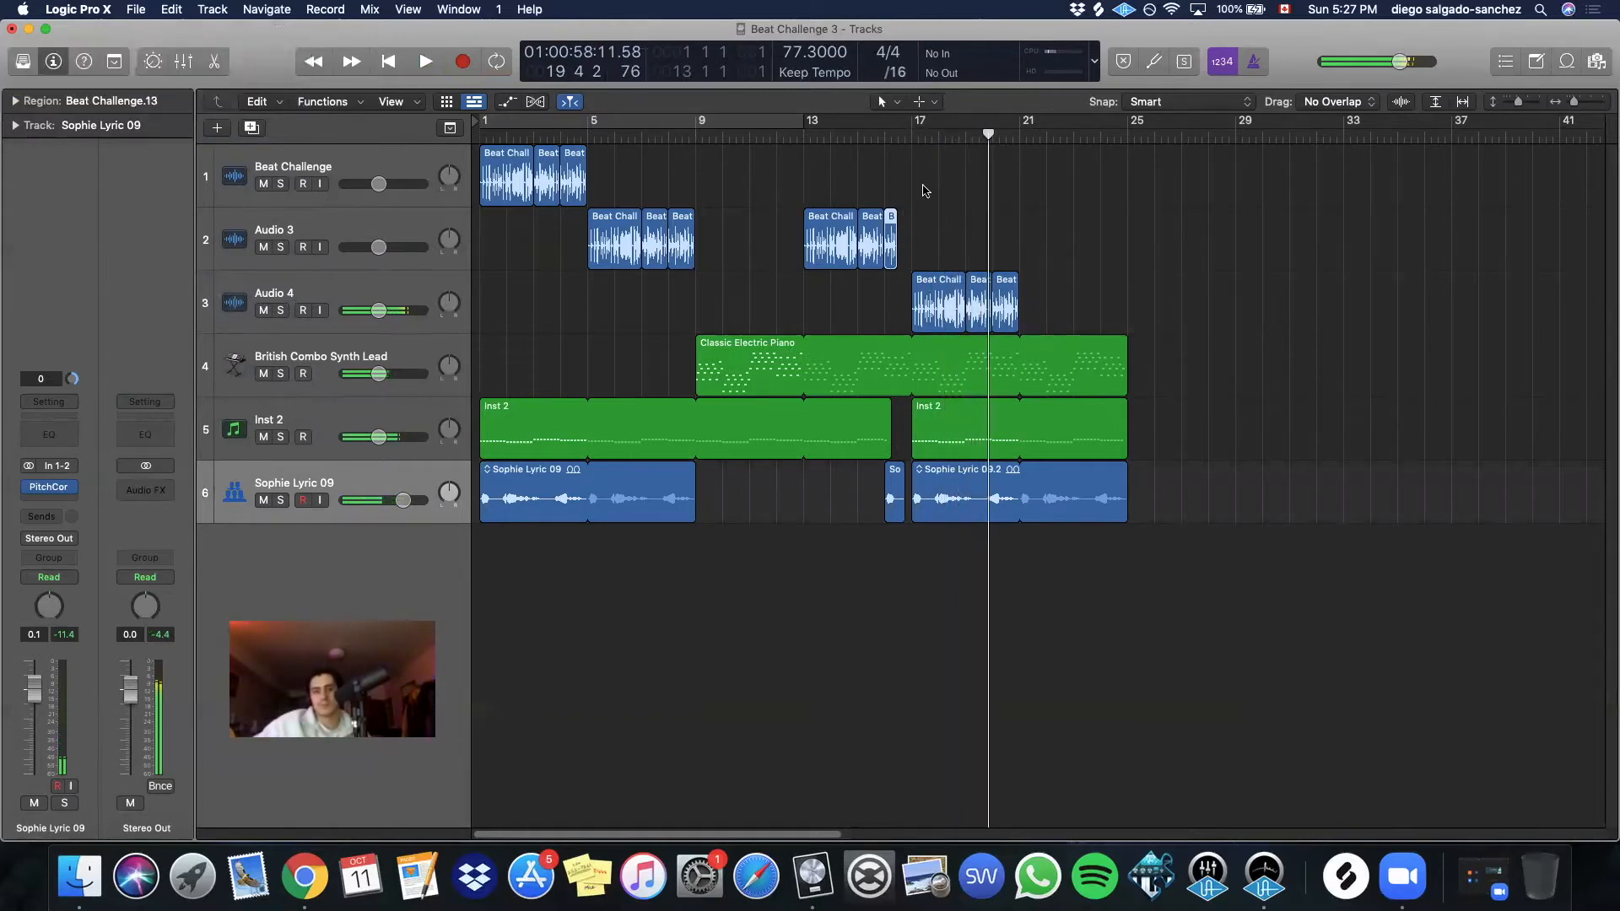
Split the Classic Electric Piano region at bar 17
key(t)
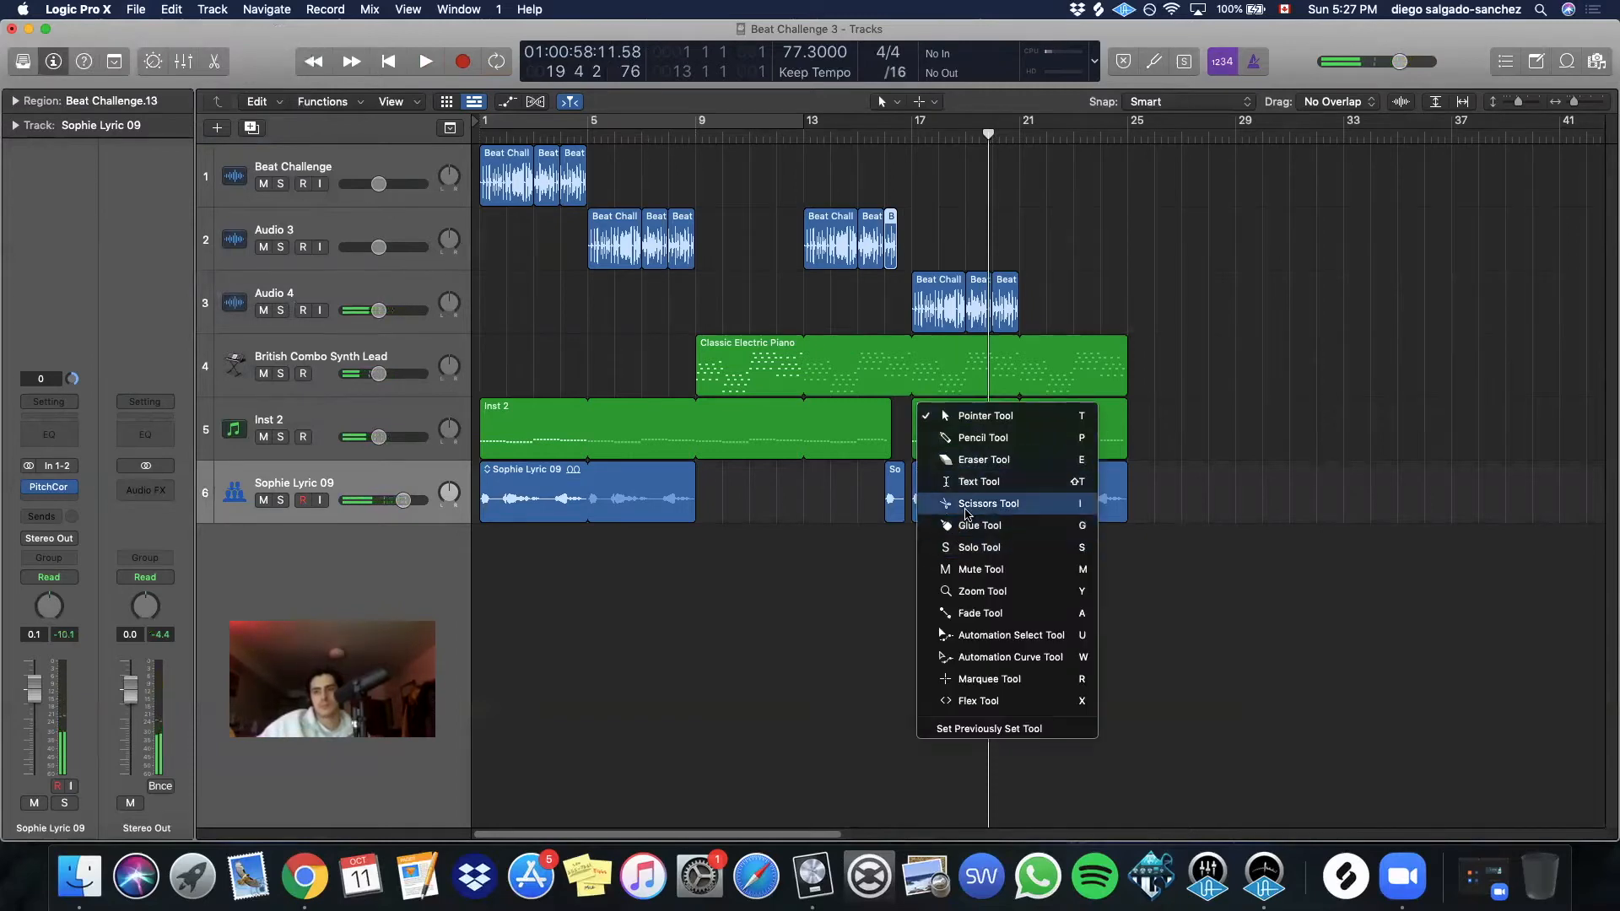
key(Return)
click(911, 381)
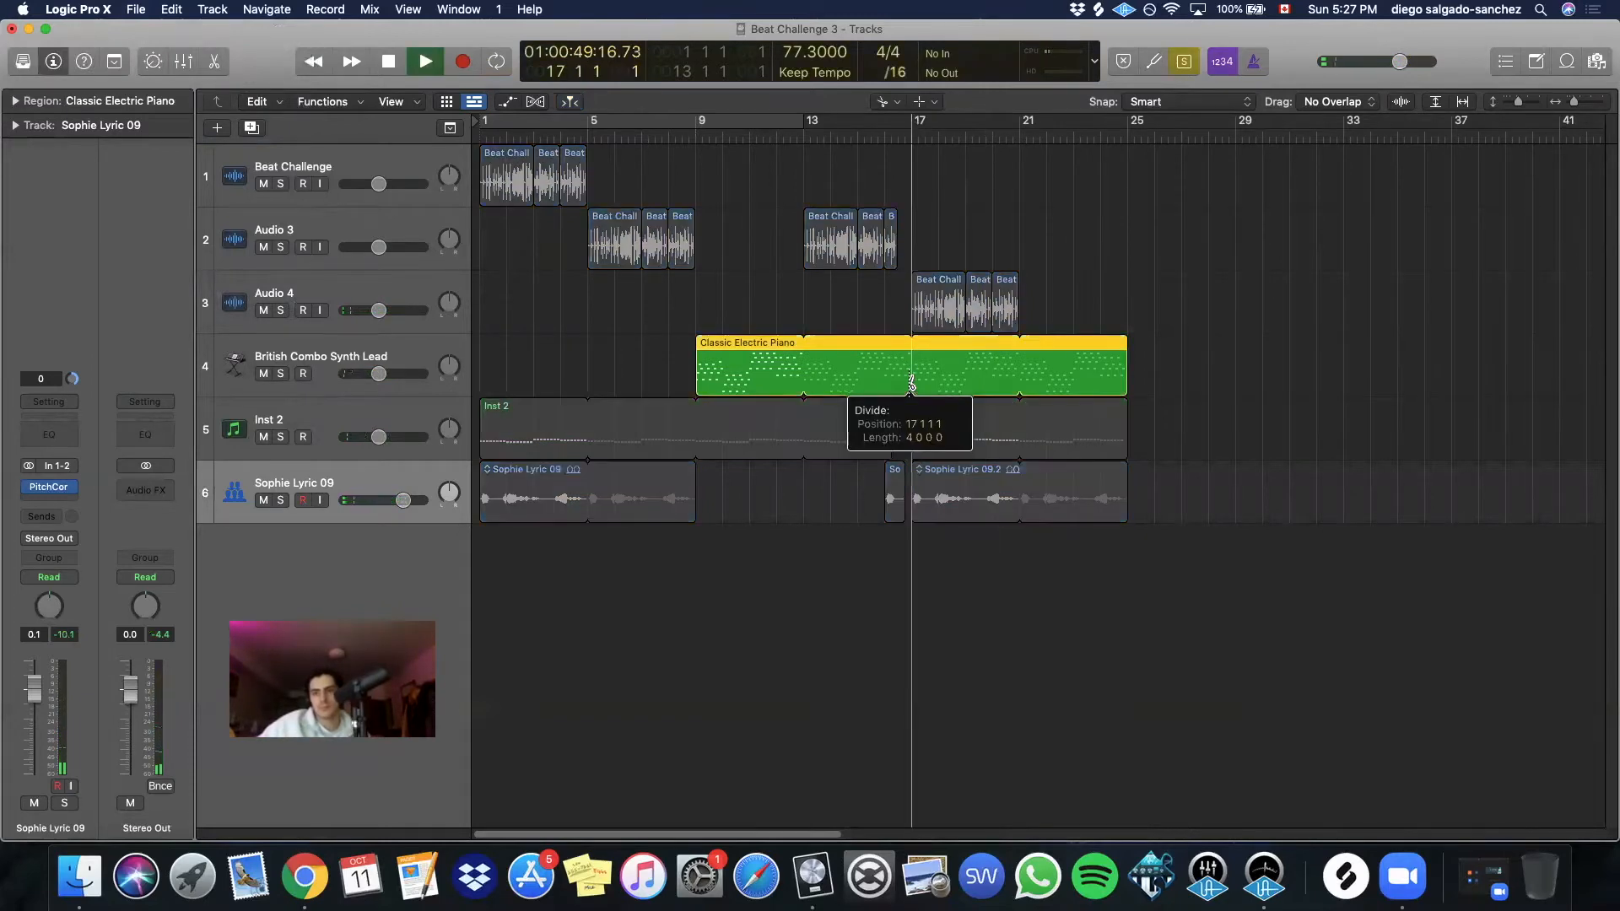
key(Escape)
key(Escape)
Duplicate the British Combo Synth Lead track and move the Classic Electric Piano region at bar 17 onto the new track
click(340, 356)
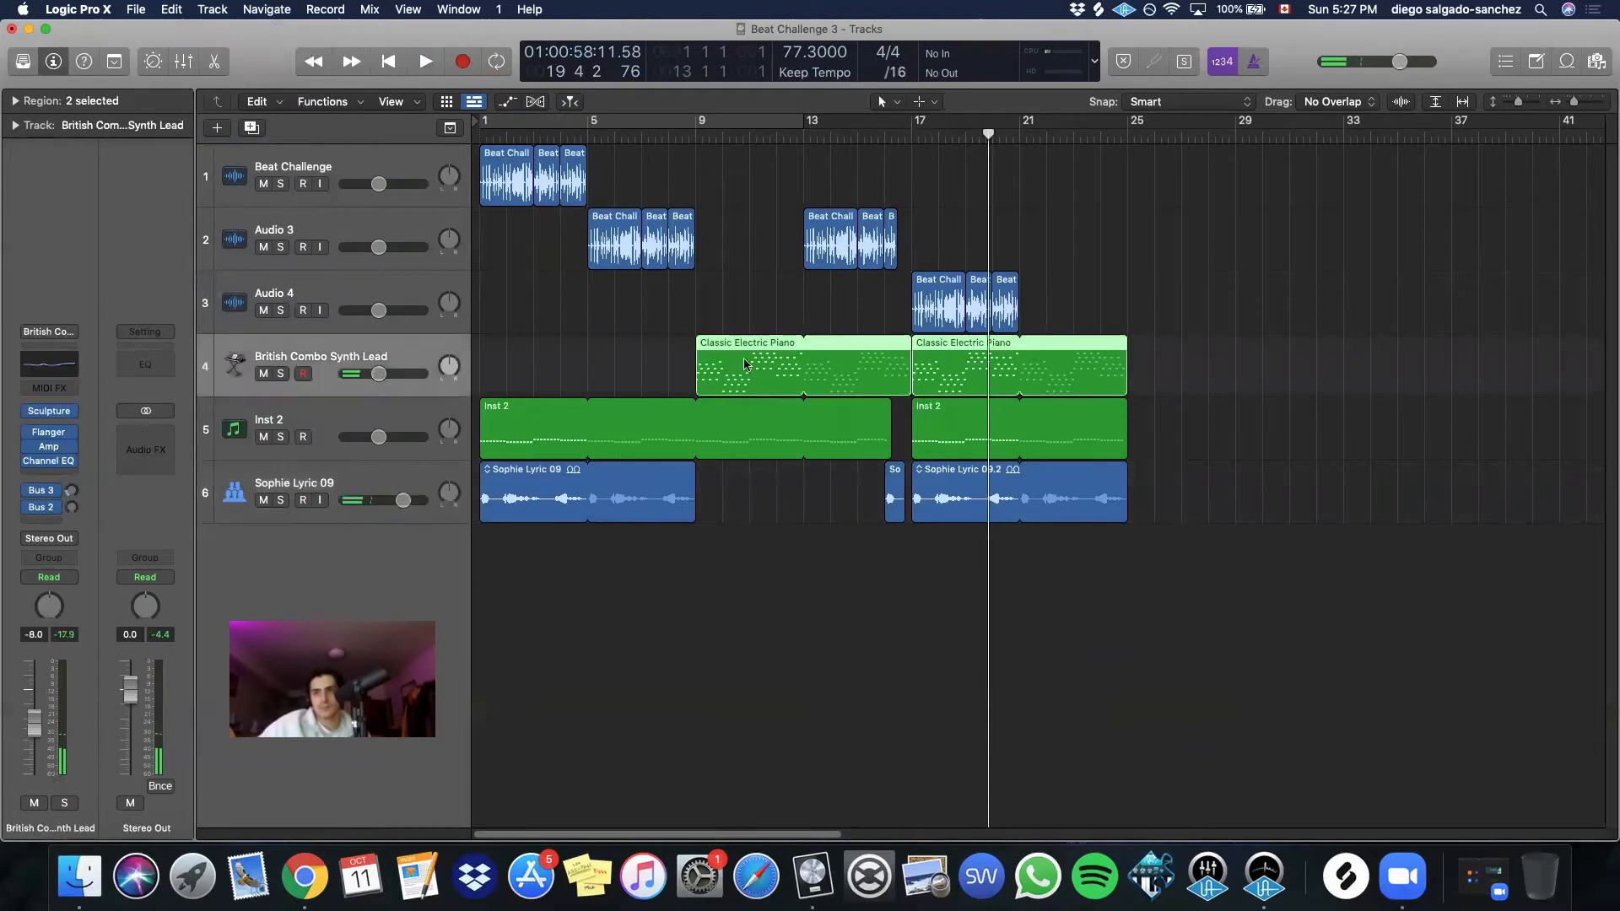
click(253, 129)
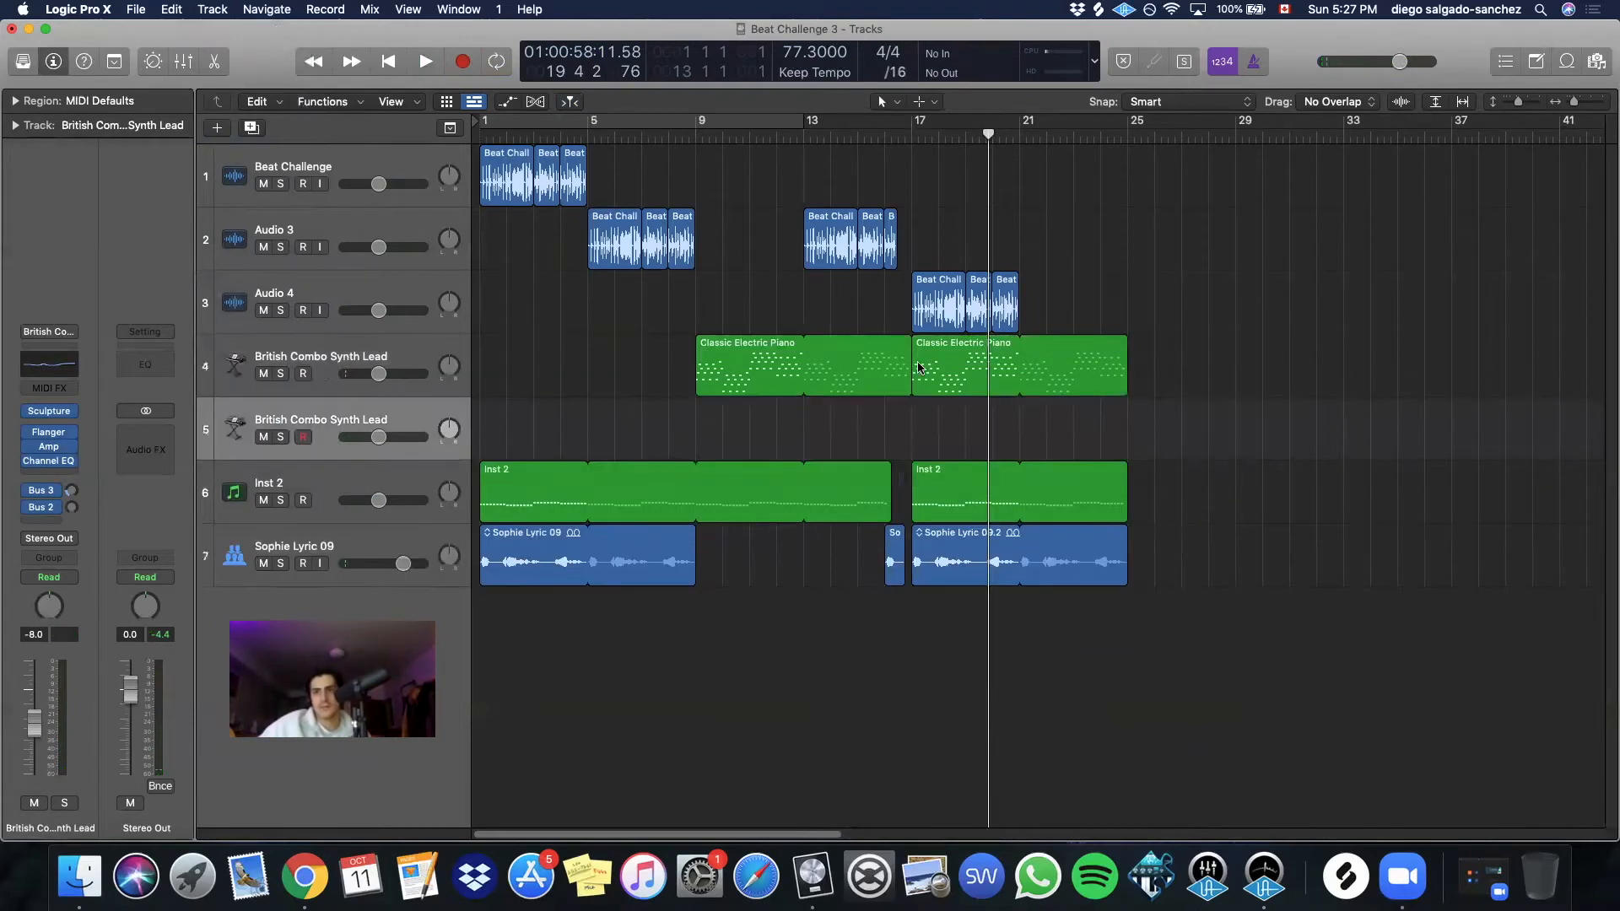
drag(920, 368, 920, 431)
Loop the original synth lead track's Classic Electric Piano region to bar 25 and split it at bar 17
drag(905, 350, 1127, 384)
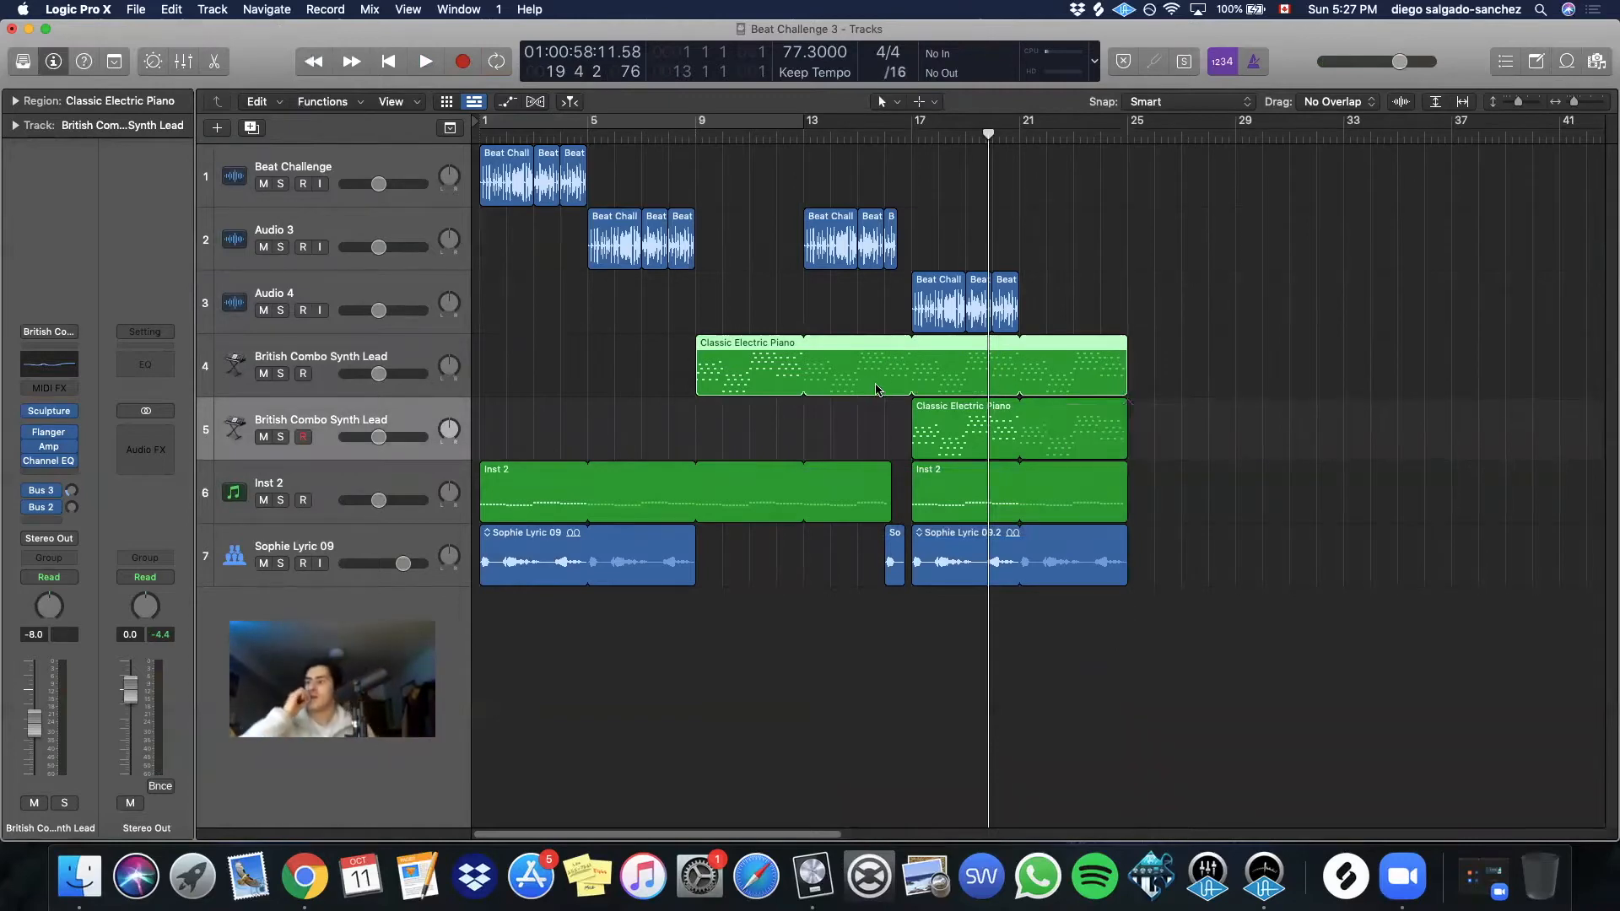
key(f)
key(t)
click(884, 477)
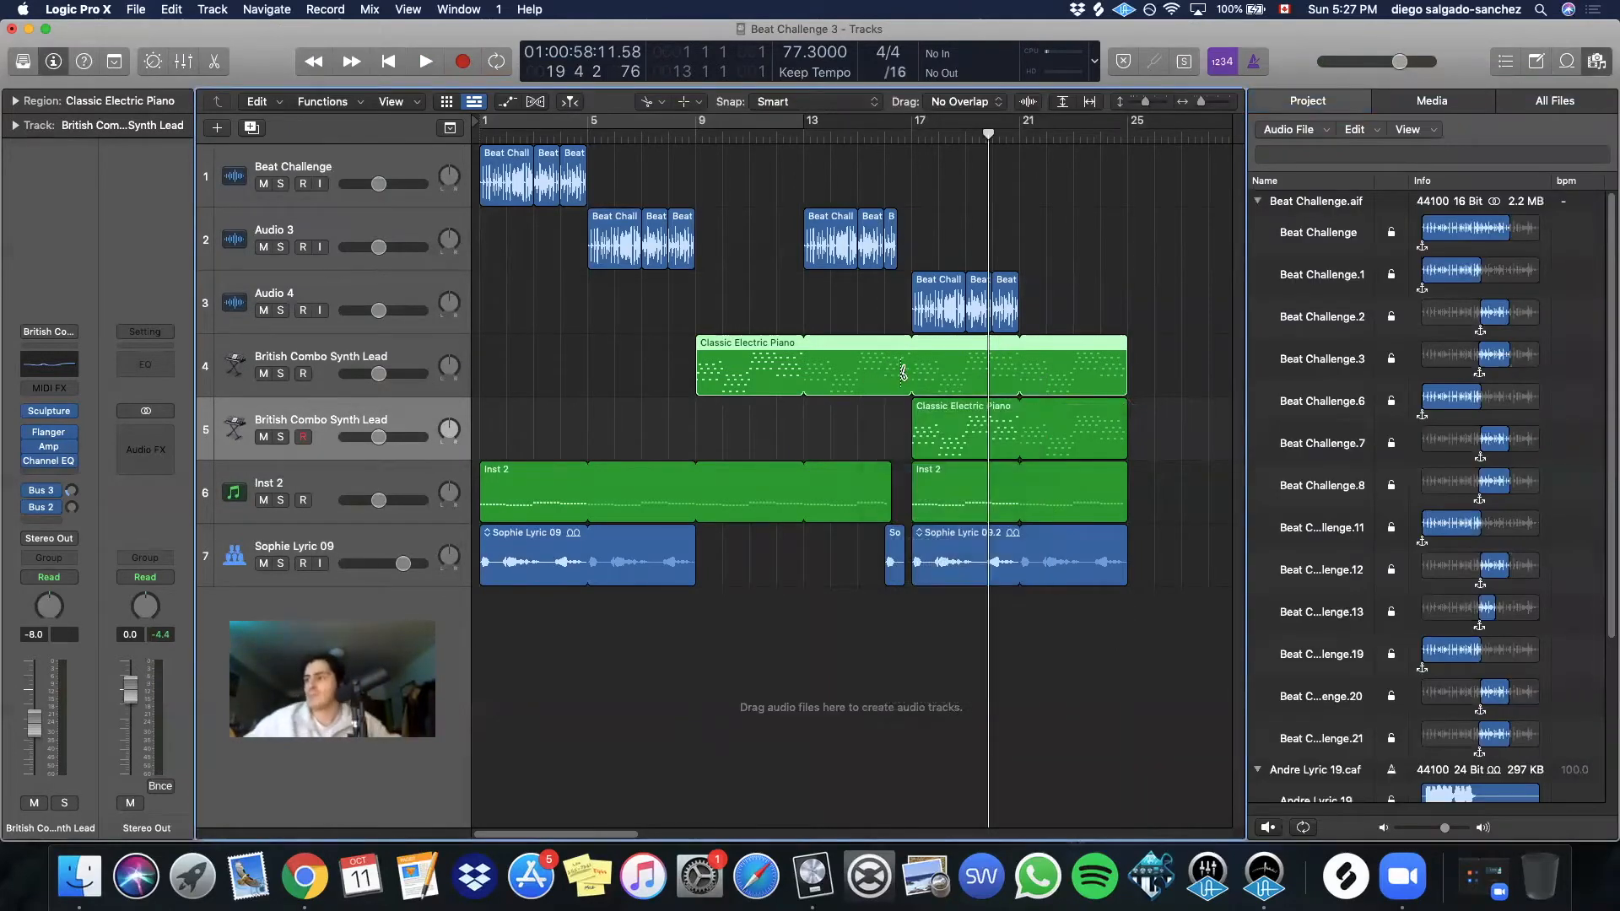
click(915, 368)
key(t)
key(t)
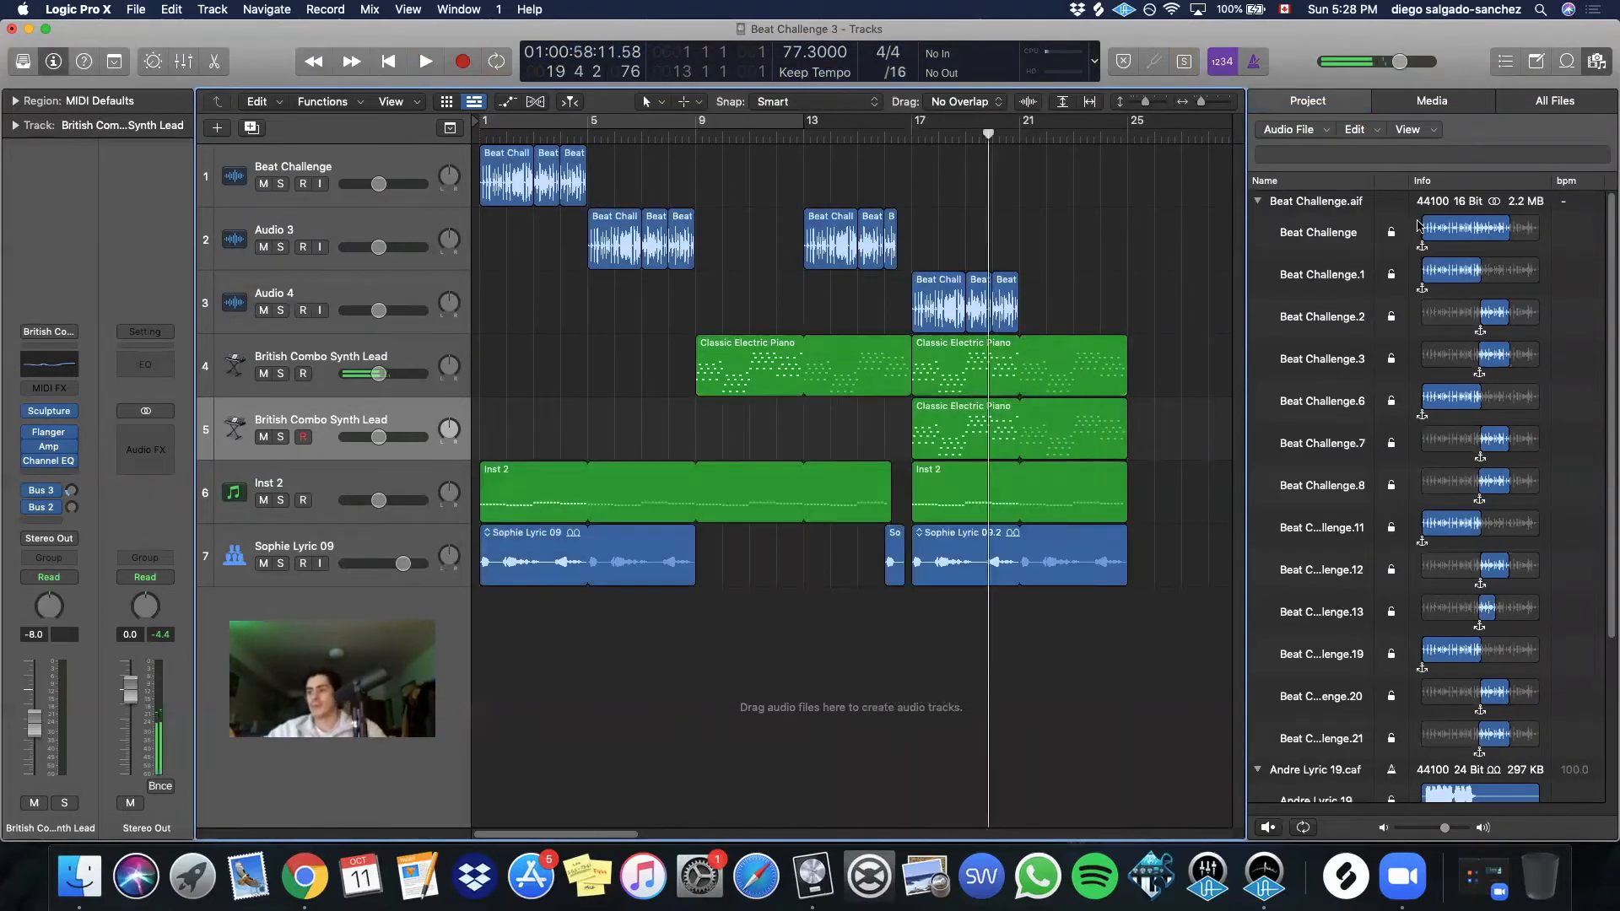
click(1594, 63)
Transpose all notes of the bar 17 Classic Electric Piano region on the original synth lead track up one octave
double_click(948, 385)
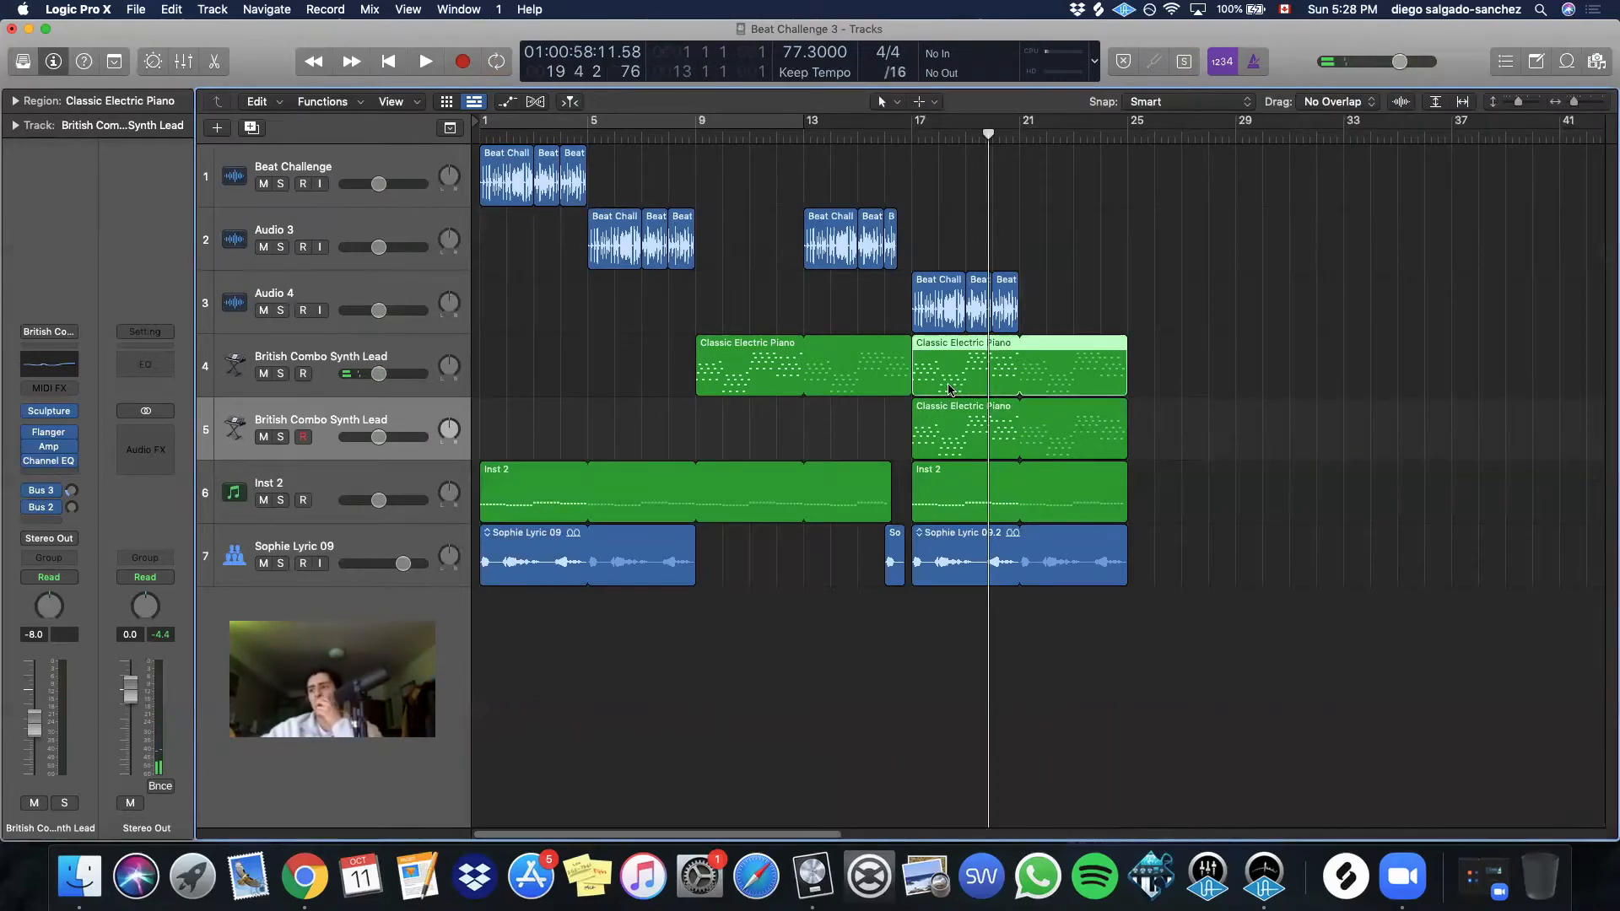
key(super+a)
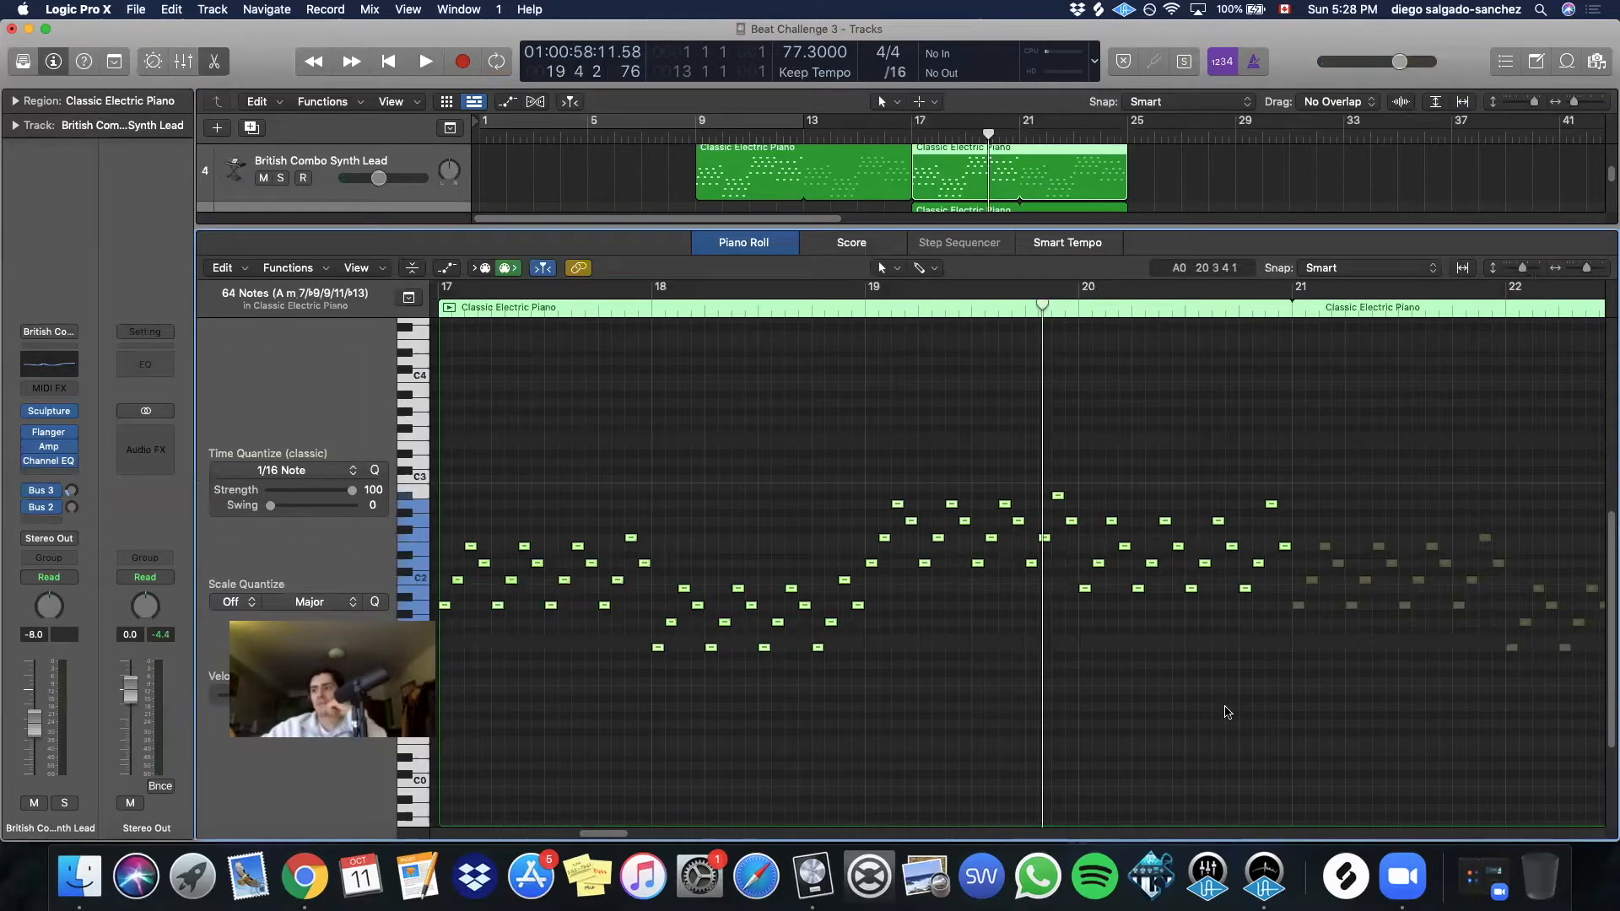
key(shift+alt+Up)
key(e)
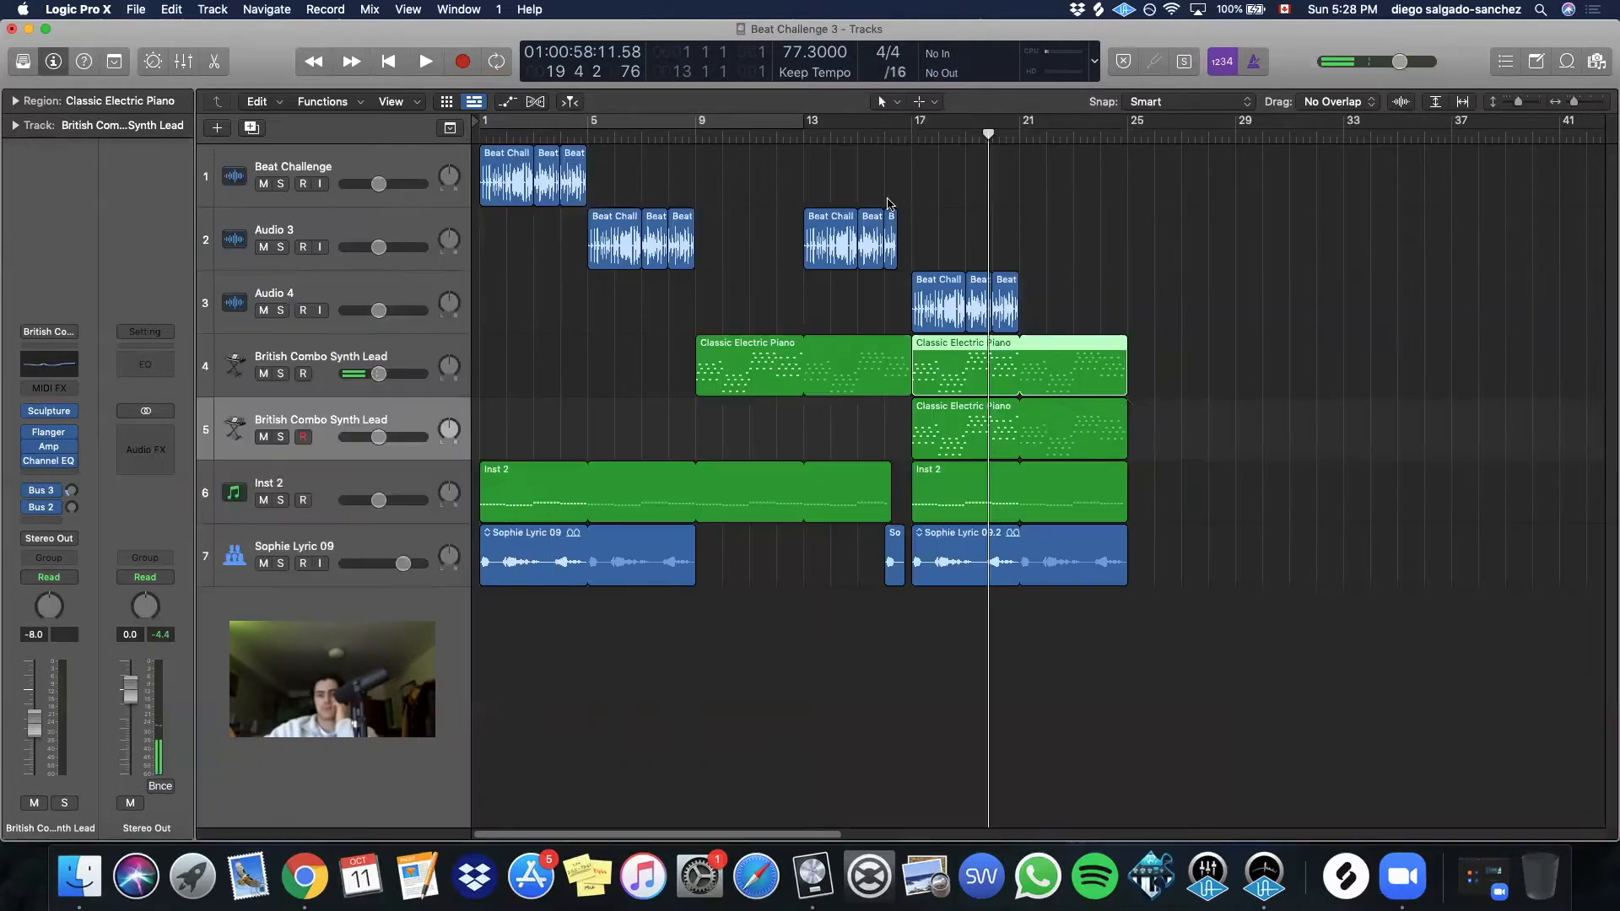
Open the duplicated synth lead track's Classic Electric Piano region in the Piano Roll
click(855, 456)
click(974, 448)
key(e)
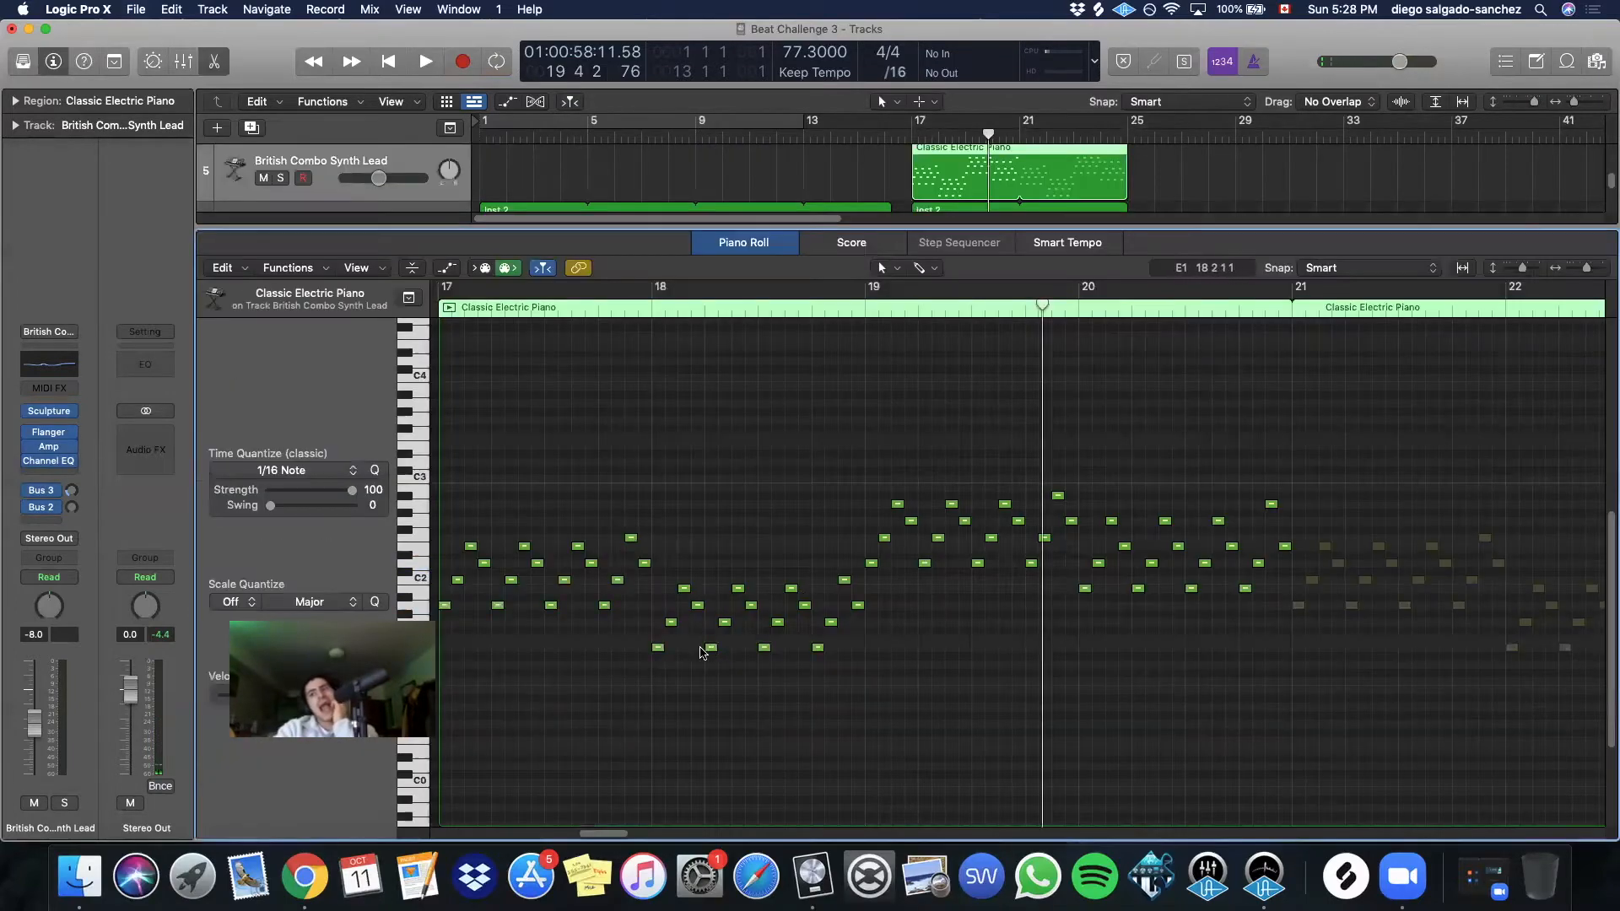
Delete the bar 17 notes above the lowest row, and undo the deletion
drag(457, 532, 650, 586)
key(Delete)
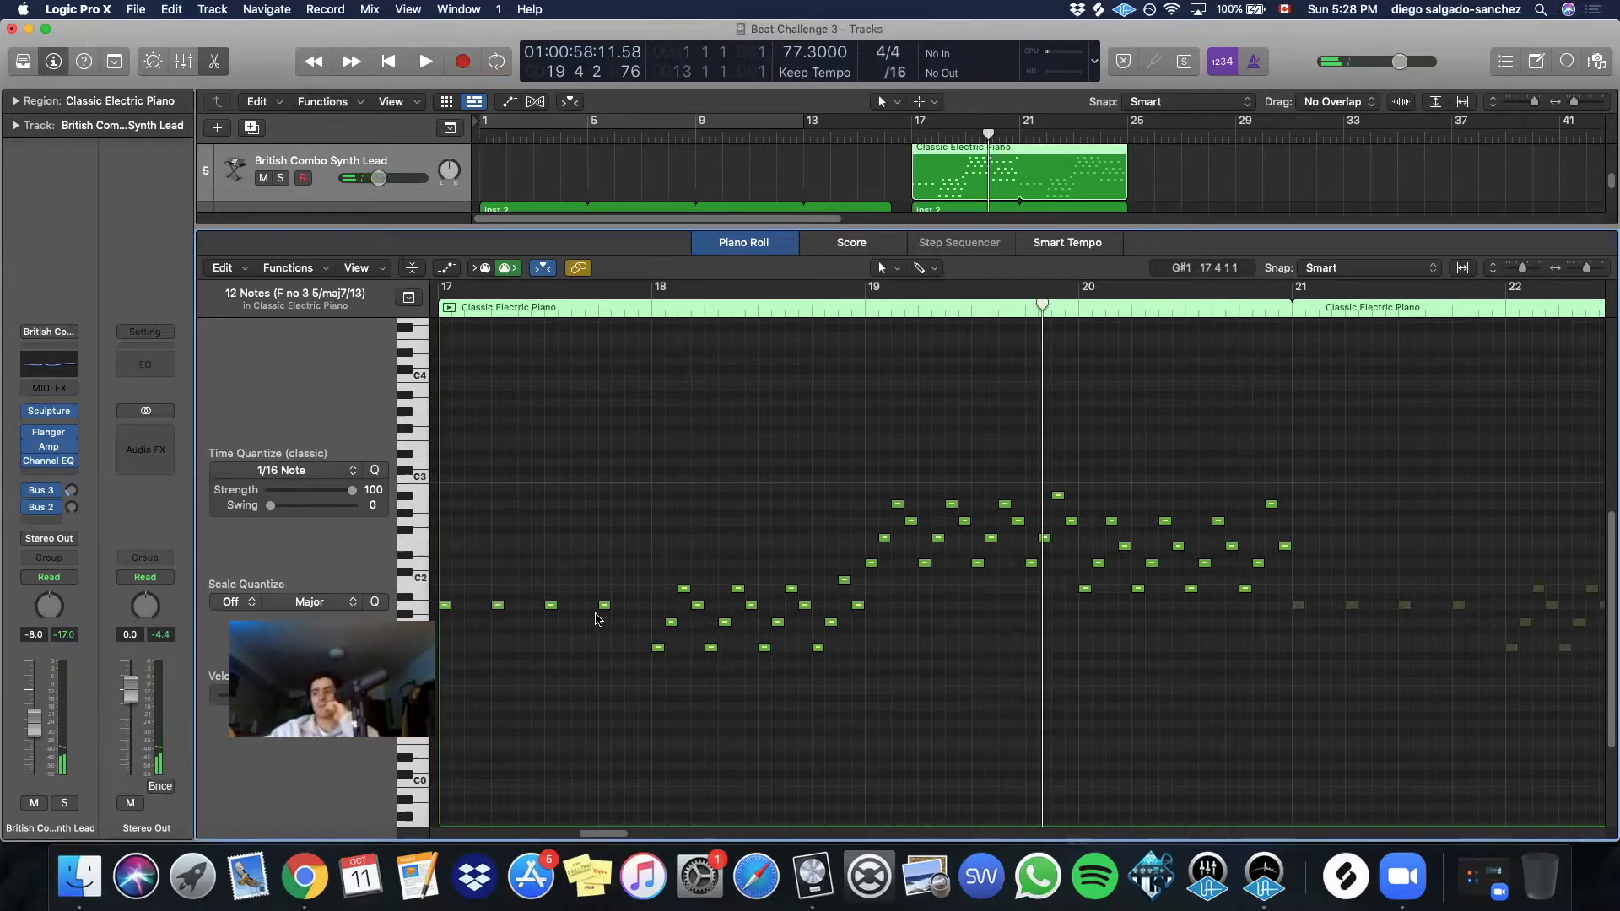
key(z)
key(super+z)
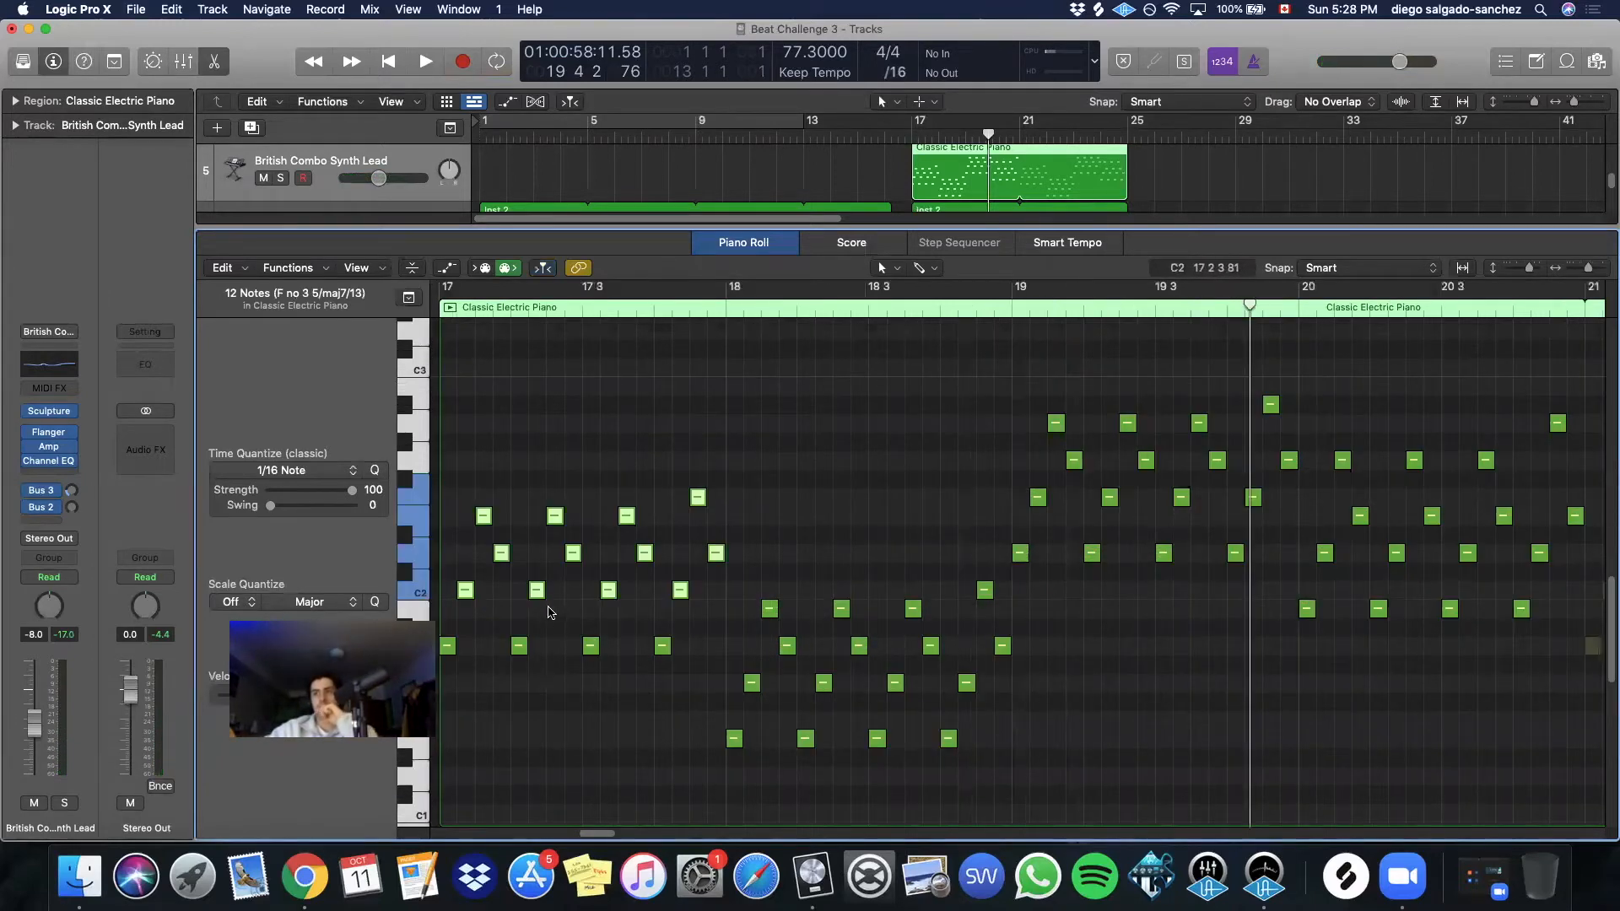
Stretch the C2 and D2 notes in bar 17 into back-to-back one-beat notes starting on each beat
click(496, 553)
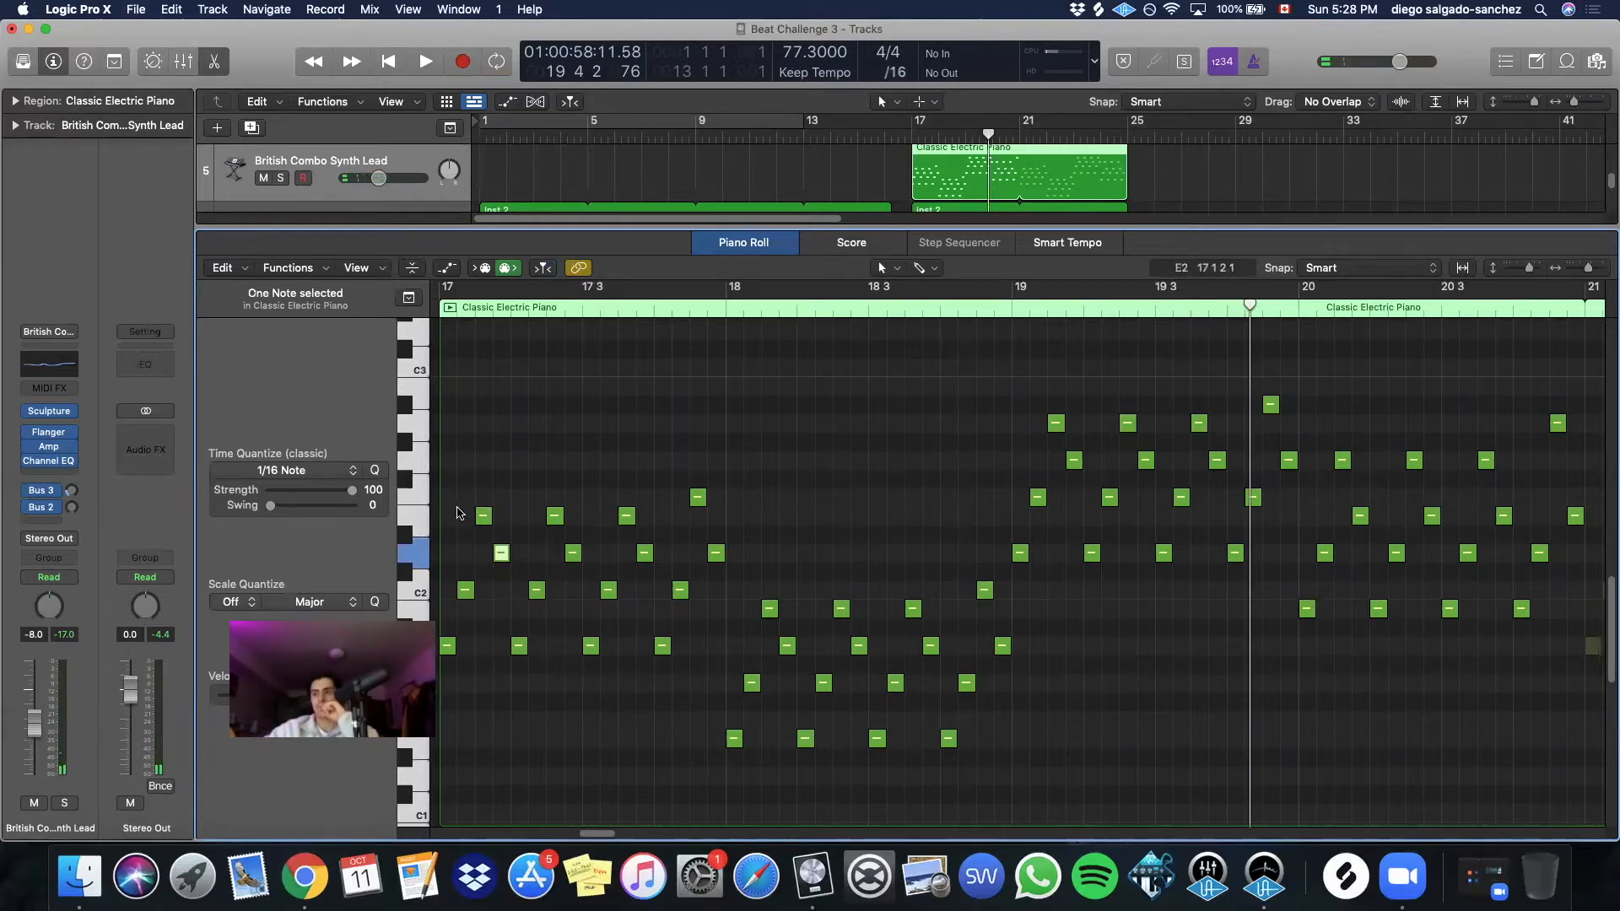
mouse_move(663, 595)
mouse_down()
mouse_move(724, 594)
mouse_move(654, 589)
mouse_up()
mouse_move(443, 564)
mouse_down()
mouse_move(771, 563)
mouse_move(470, 567)
mouse_move(436, 582)
mouse_move(468, 569)
mouse_up()
key(super+z)
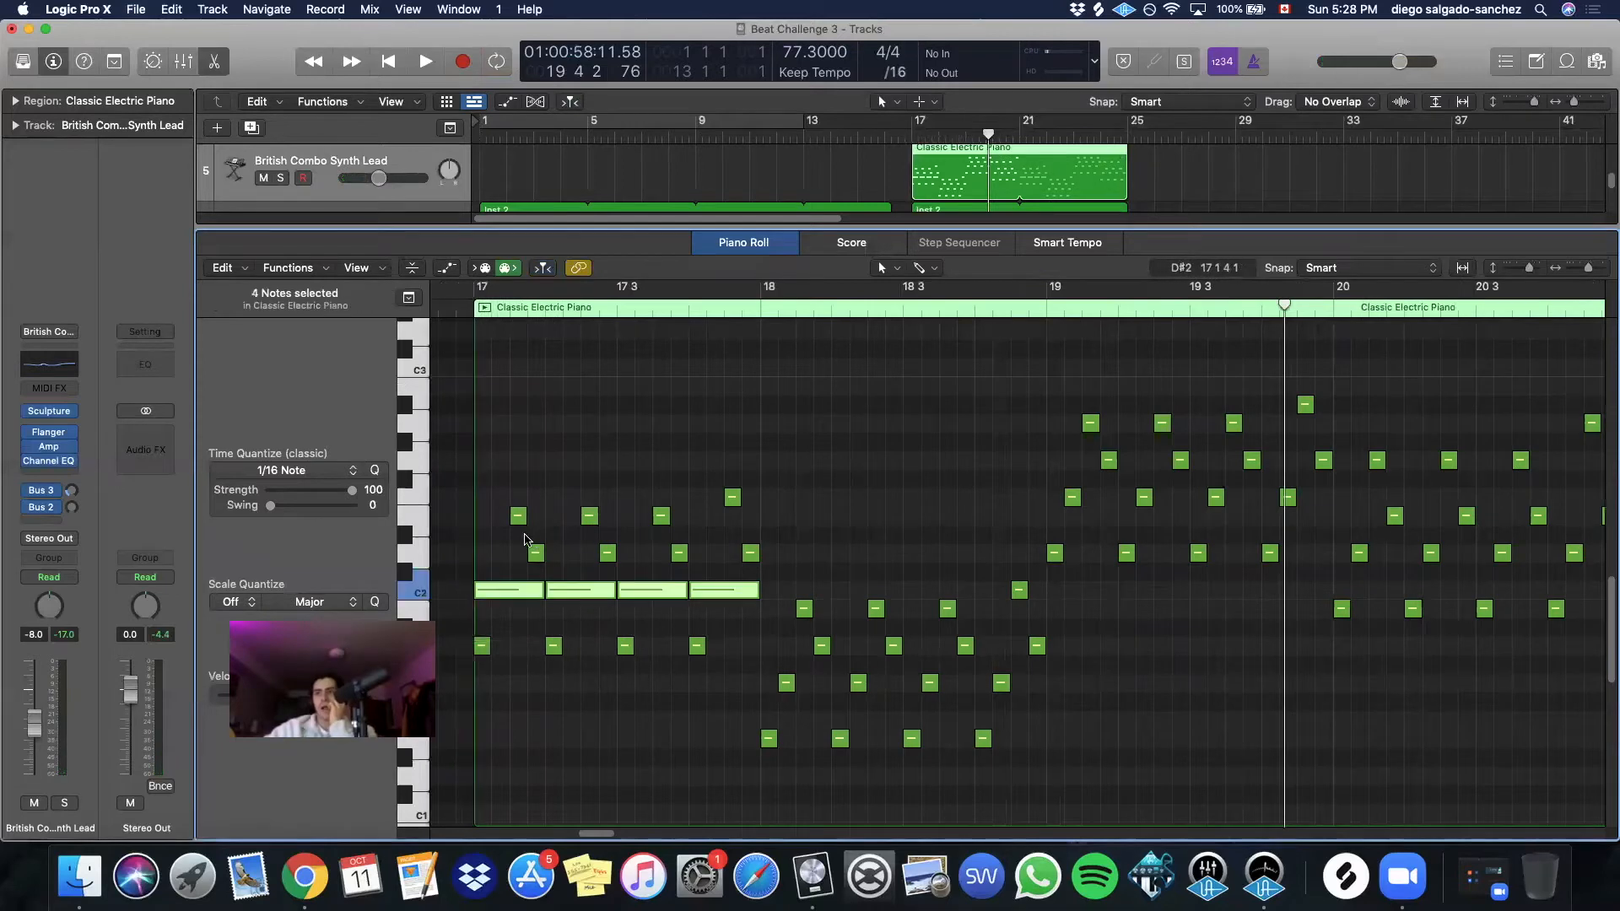
drag(794, 553, 475, 565)
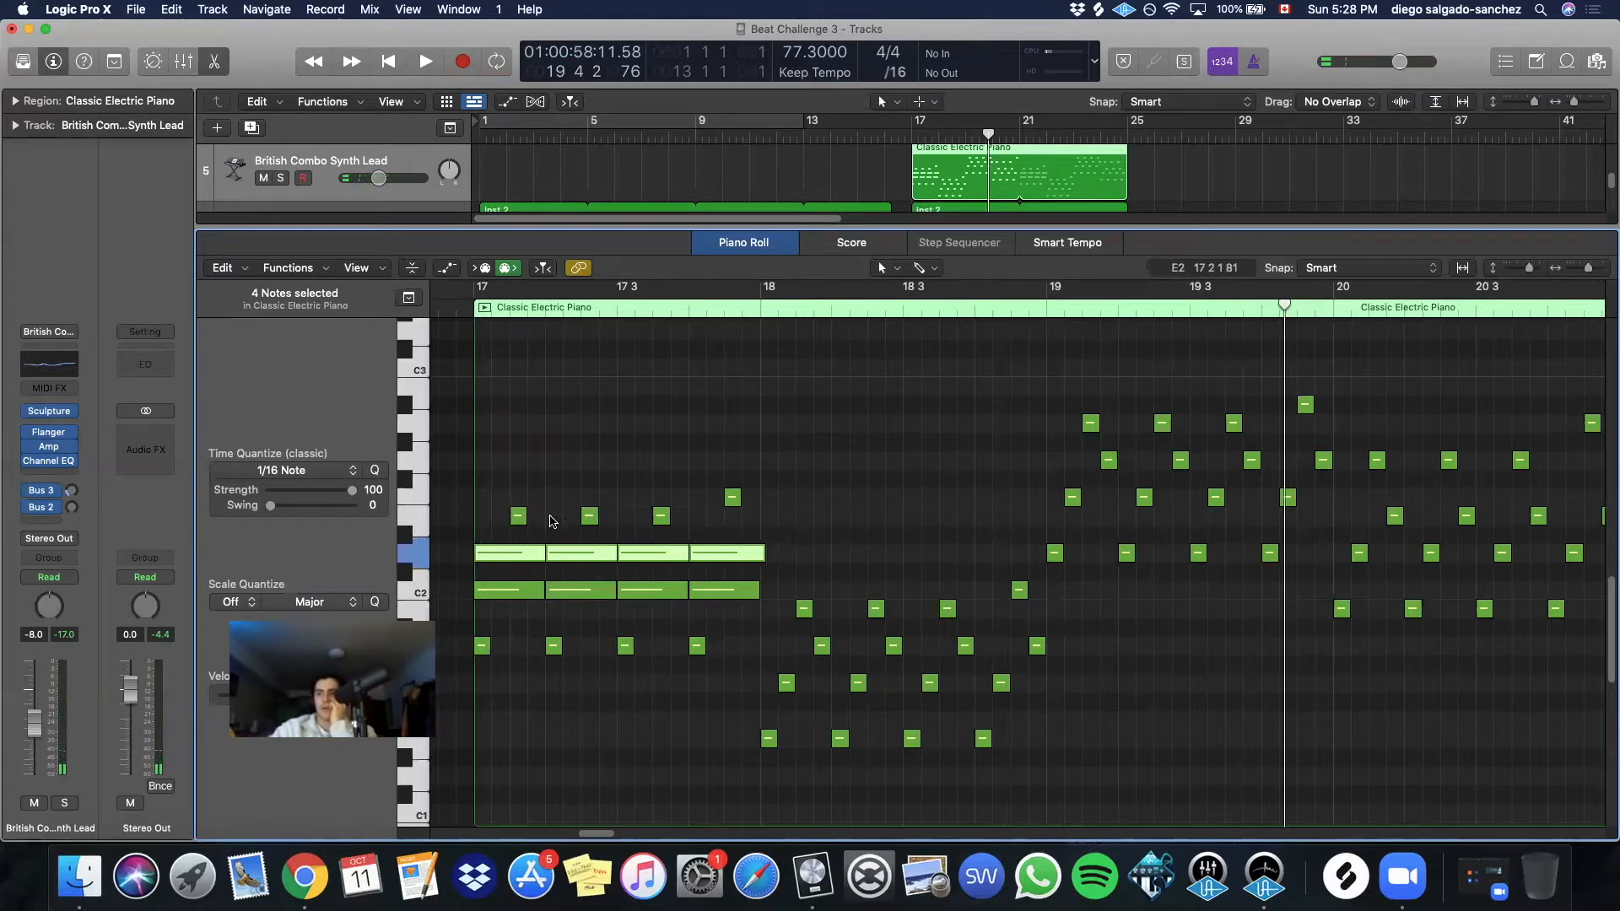
click(759, 554)
Stretch the E2, F2 and A1 notes in bar 17 to one beat each to complete the block chords
drag(487, 498, 542, 517)
mouse_move(734, 499)
mouse_down()
mouse_move(699, 500)
mouse_move(757, 509)
mouse_up()
drag(743, 639, 486, 668)
drag(701, 648, 759, 648)
Set the cycle range from bar 17 to bar 21 and play back the new chords
drag(925, 125, 1019, 127)
key(space)
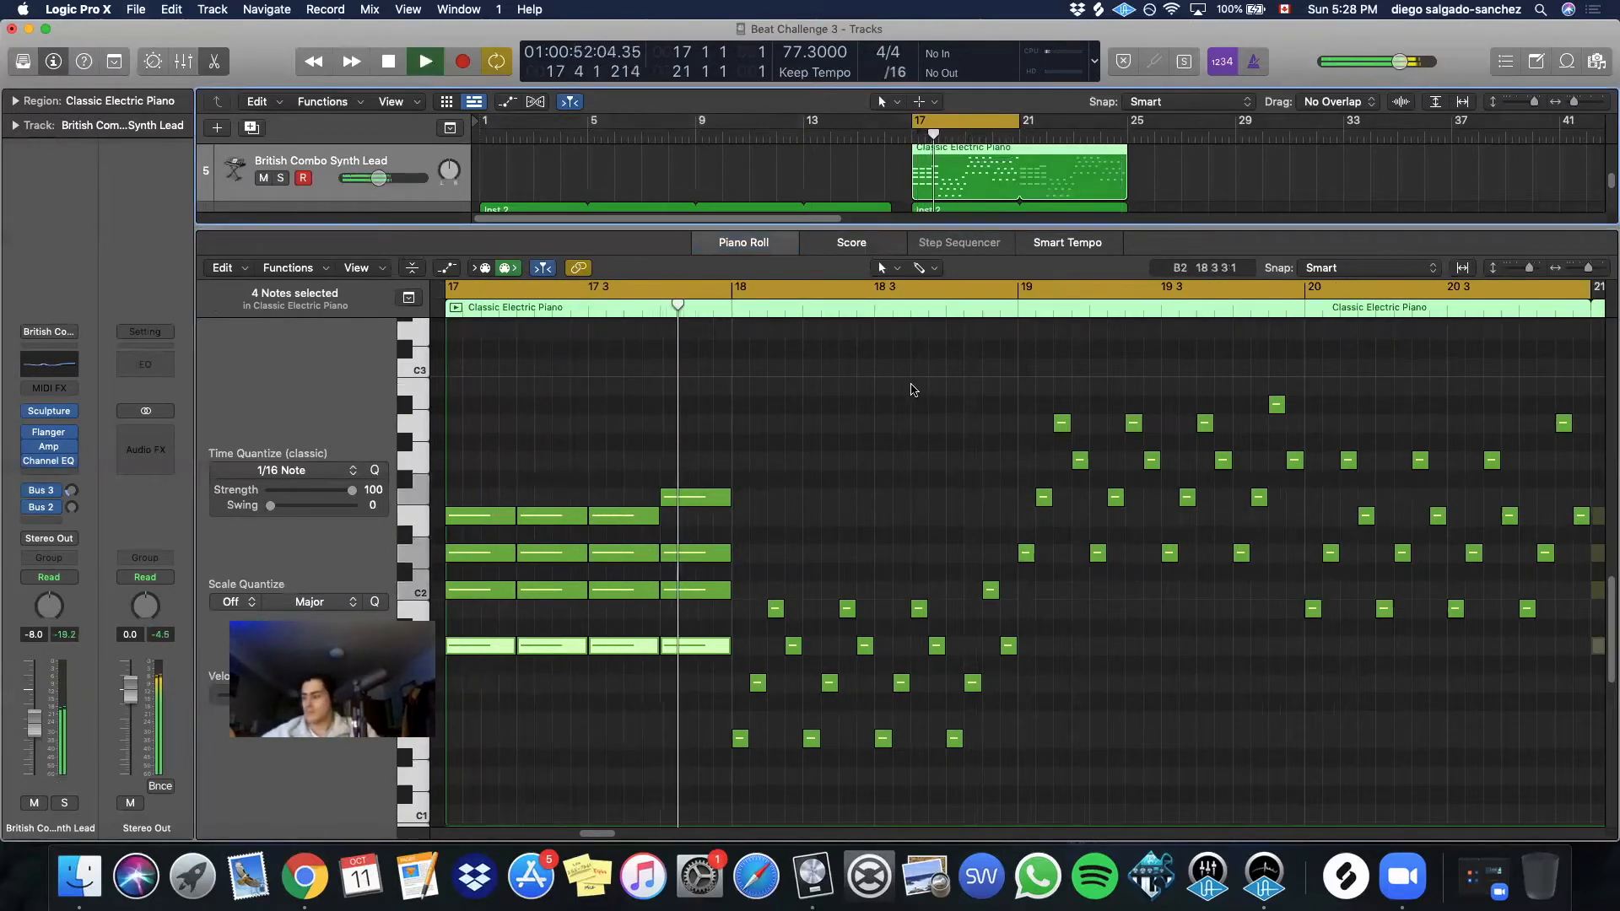
key(space)
Stretch the E1 and G1 notes in bar 18 into back-to-back one-beat notes
scroll(890, 531, down, 2)
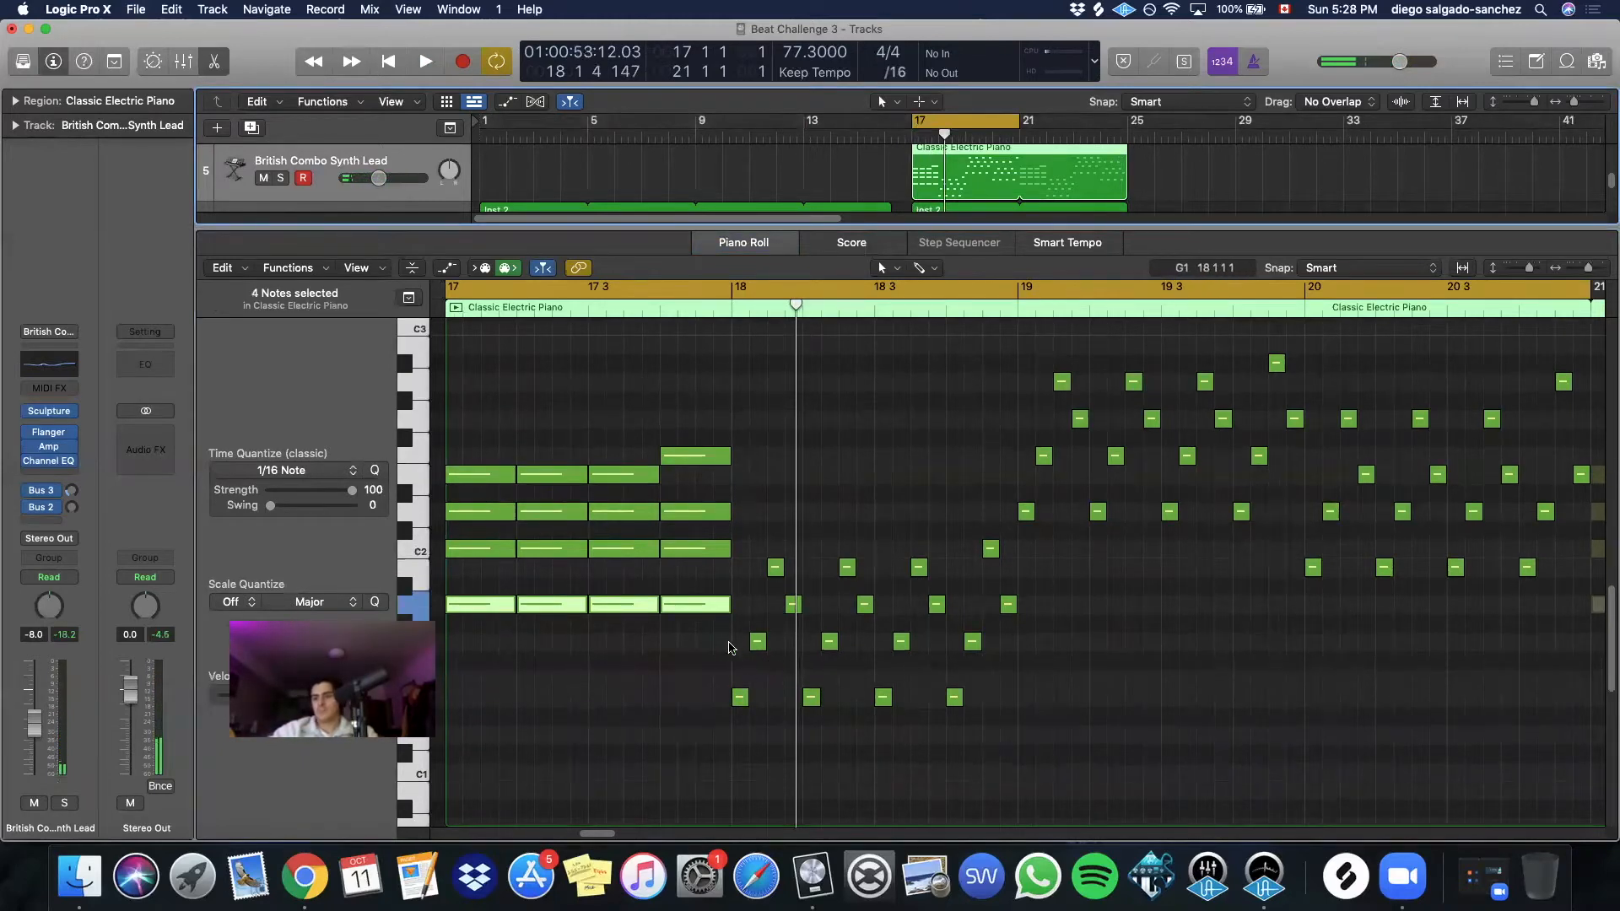
mouse_move(1024, 694)
mouse_down()
mouse_move(775, 724)
mouse_move(1016, 713)
mouse_move(796, 719)
mouse_up()
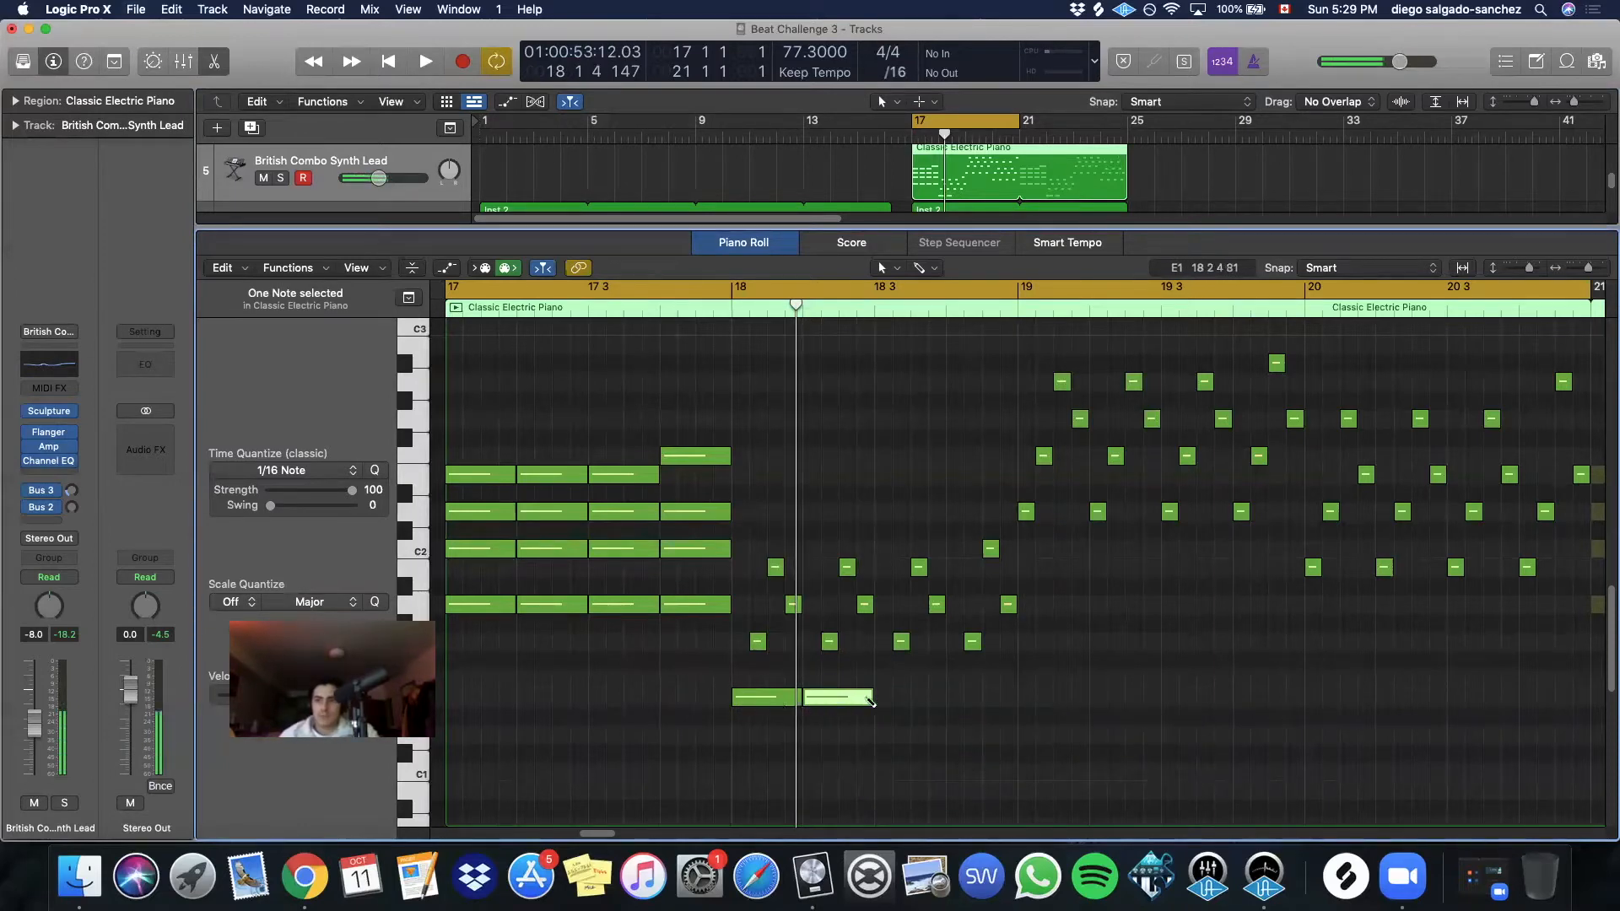
click(882, 697)
drag(1013, 647, 1037, 607)
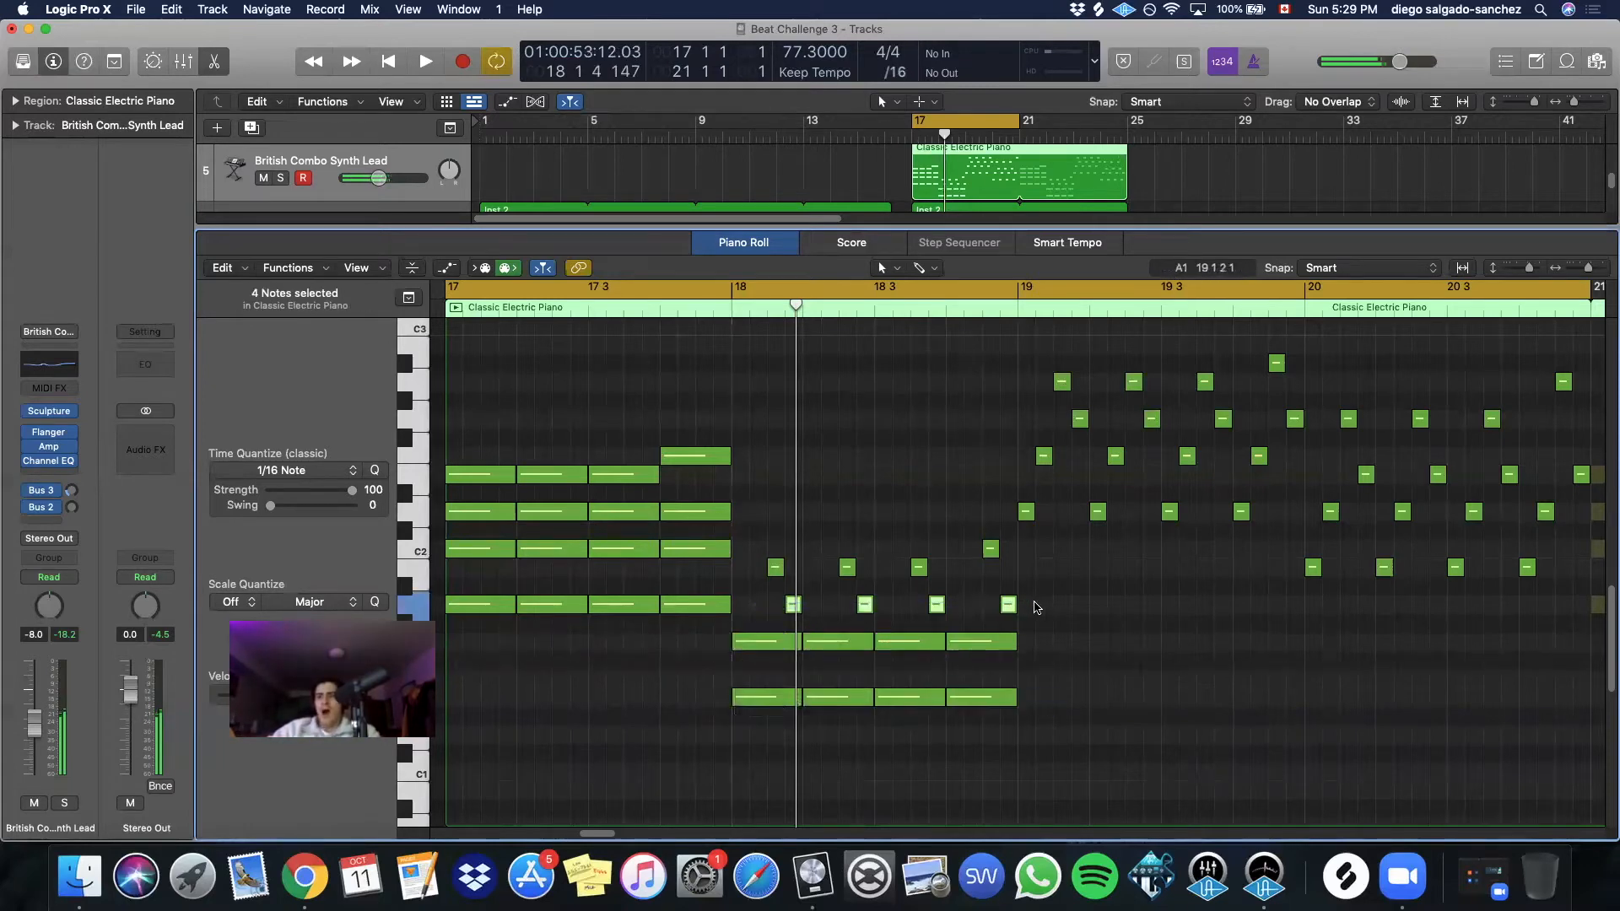
Replace the short A1 notes in bar 18 with copies of the one-beat G1 notes, play briefly, and close the Piano Roll
drag(736, 652, 1023, 655)
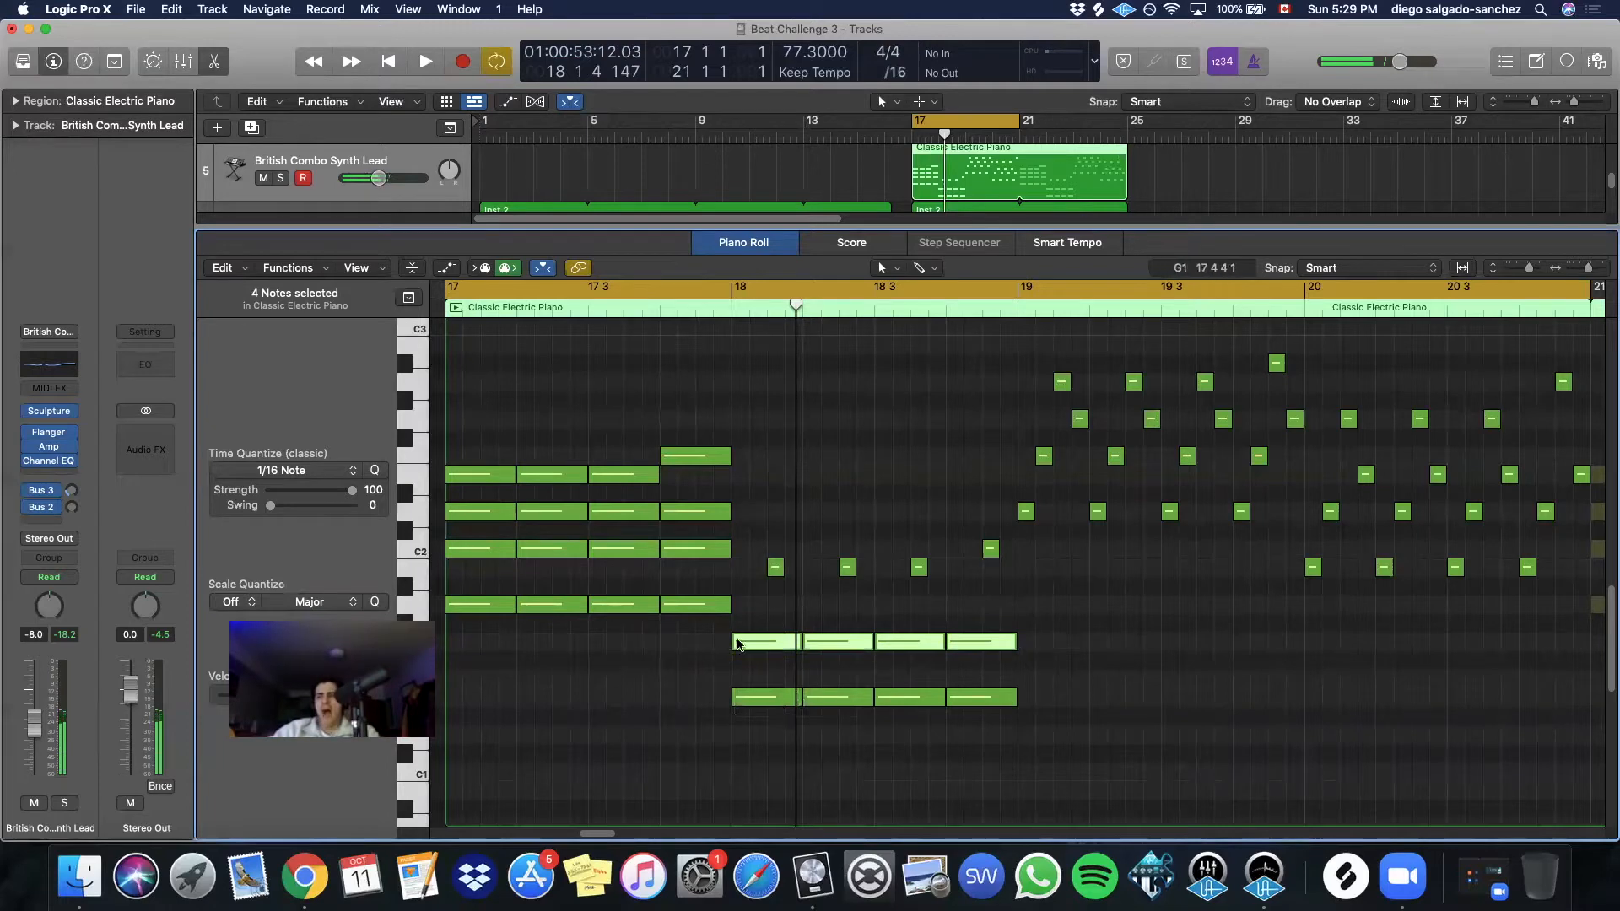
drag(747, 645, 748, 605)
key(space)
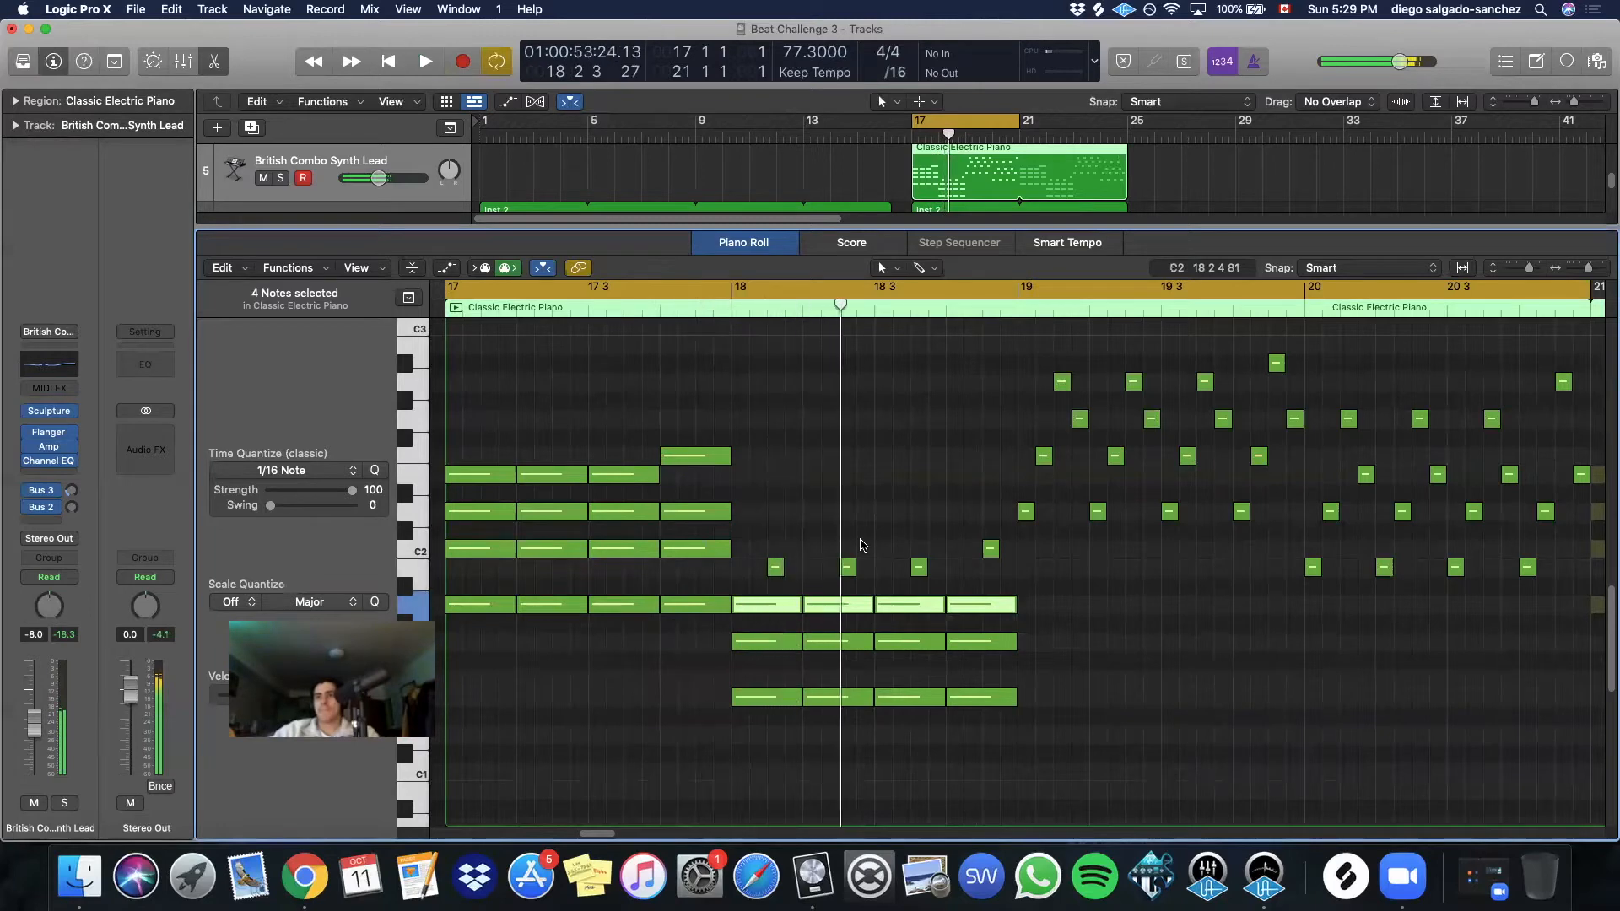
key(e)
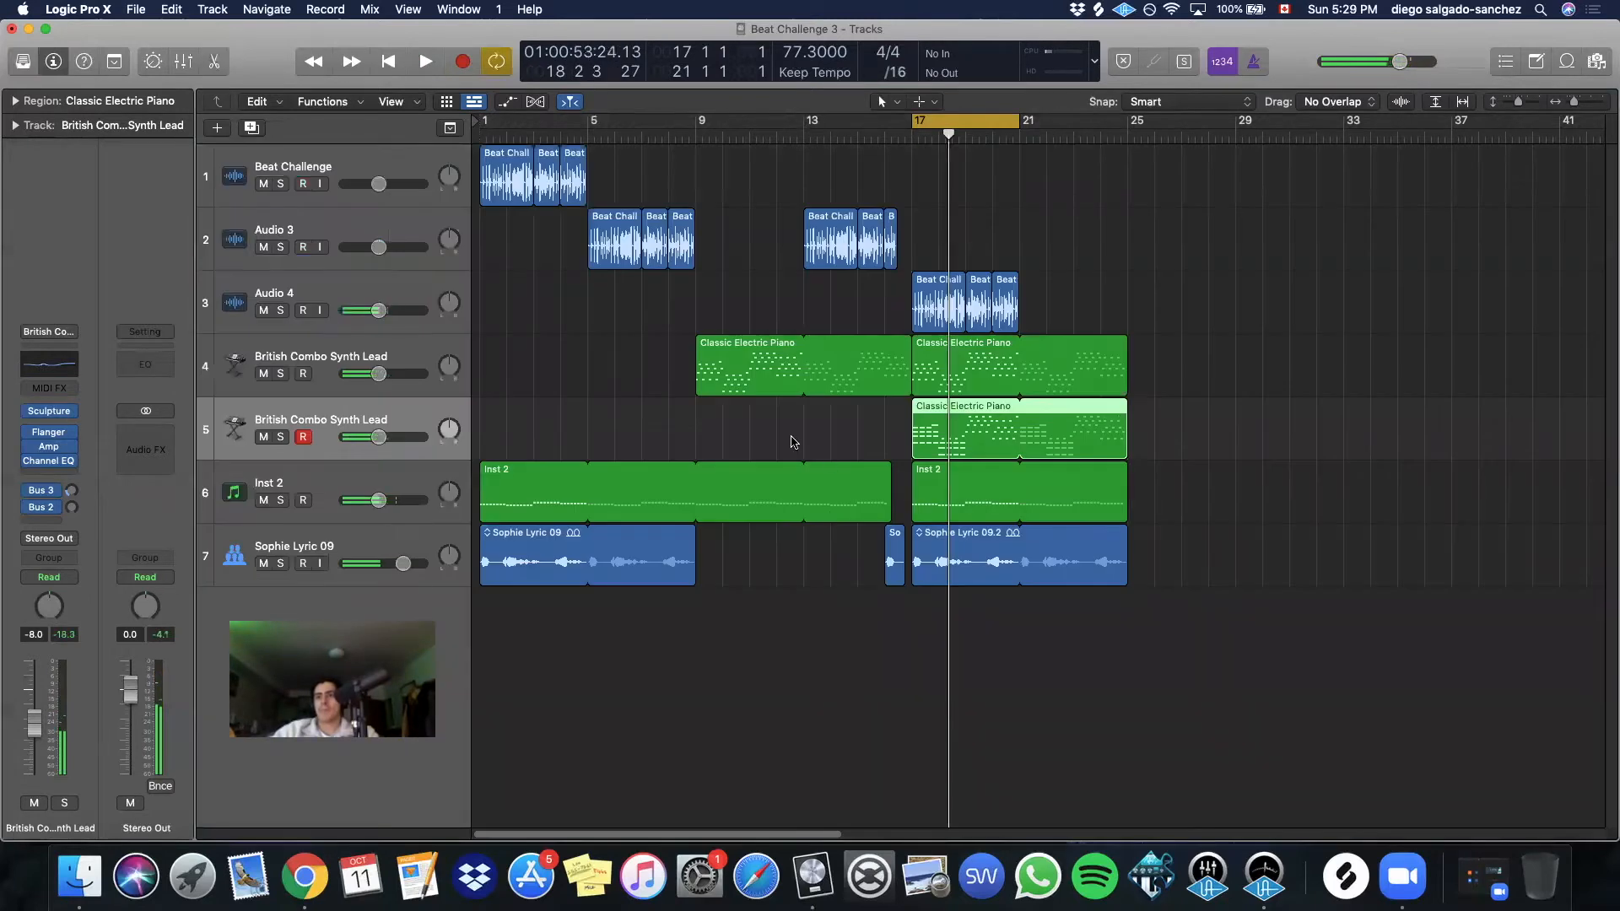
Mute the original British Combo Synth Lead track and play the cycled section with the duplicate track's Amp Designer open
click(263, 374)
key(space)
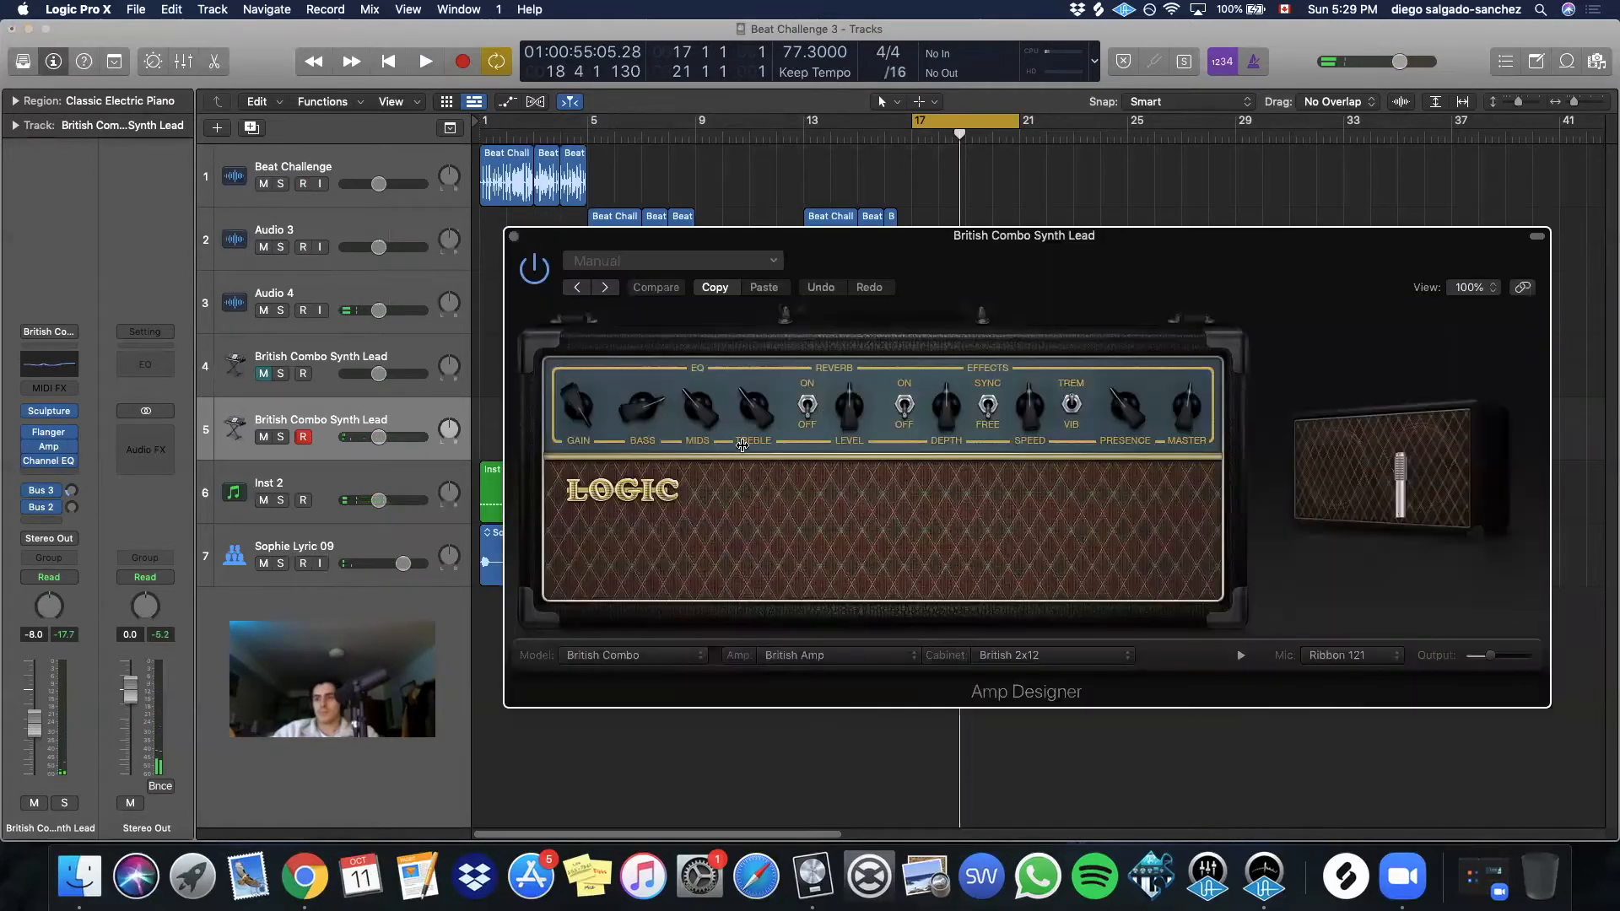
key(space)
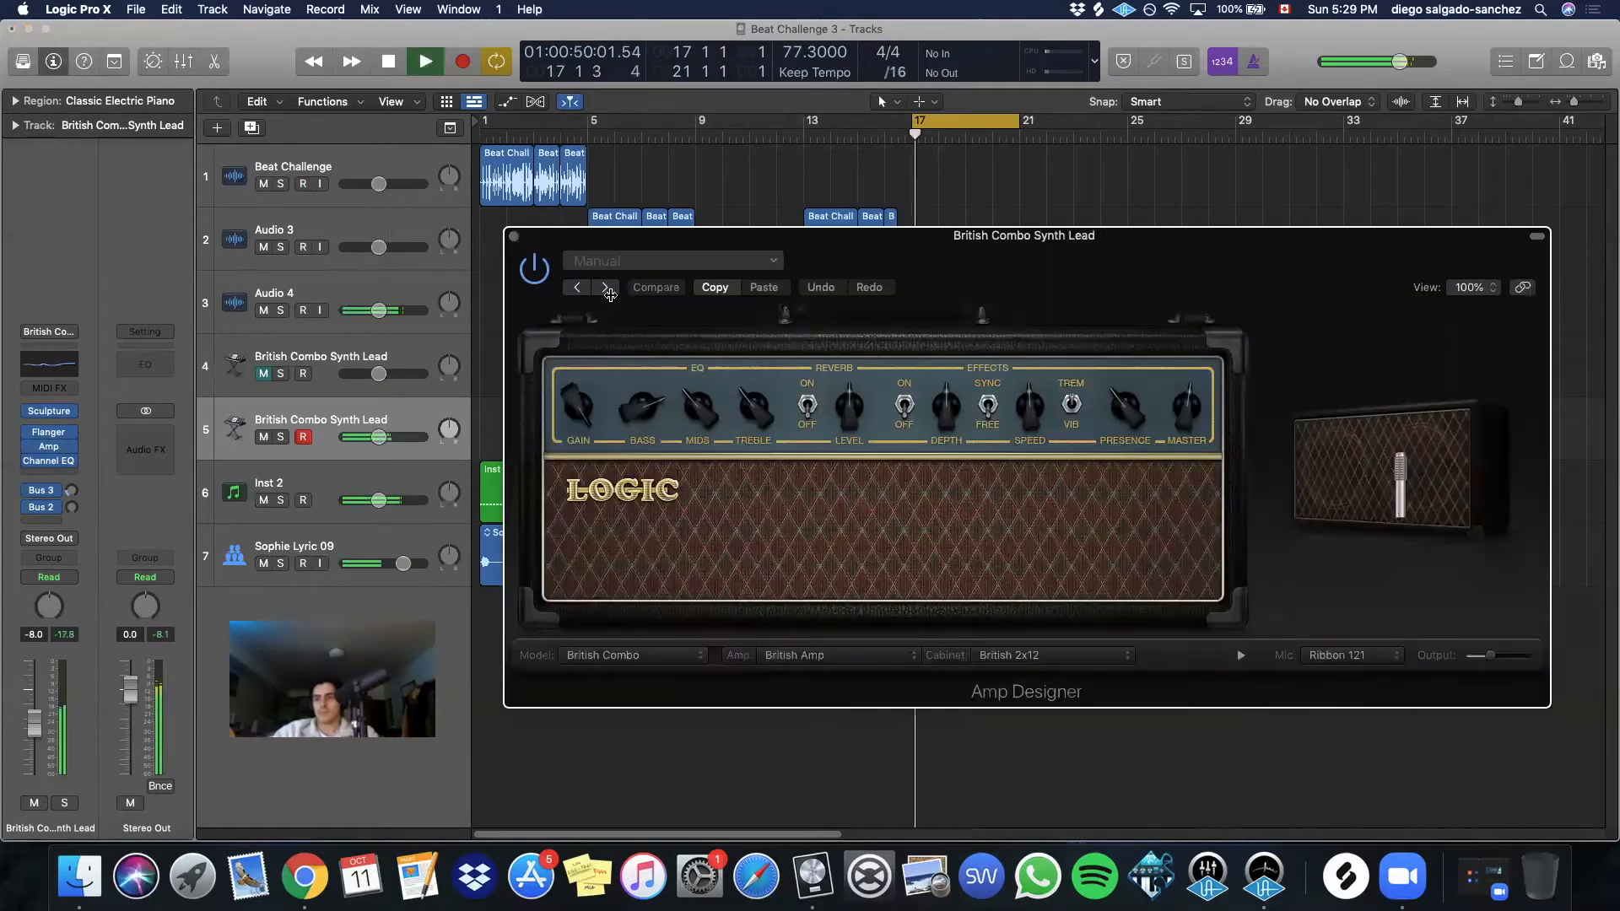
Audition Amp Designer presets on the duplicate British Combo Synth Lead track, from Ballad Clean through to Large Blackface Clean, during playback
click(606, 287)
click(606, 287)
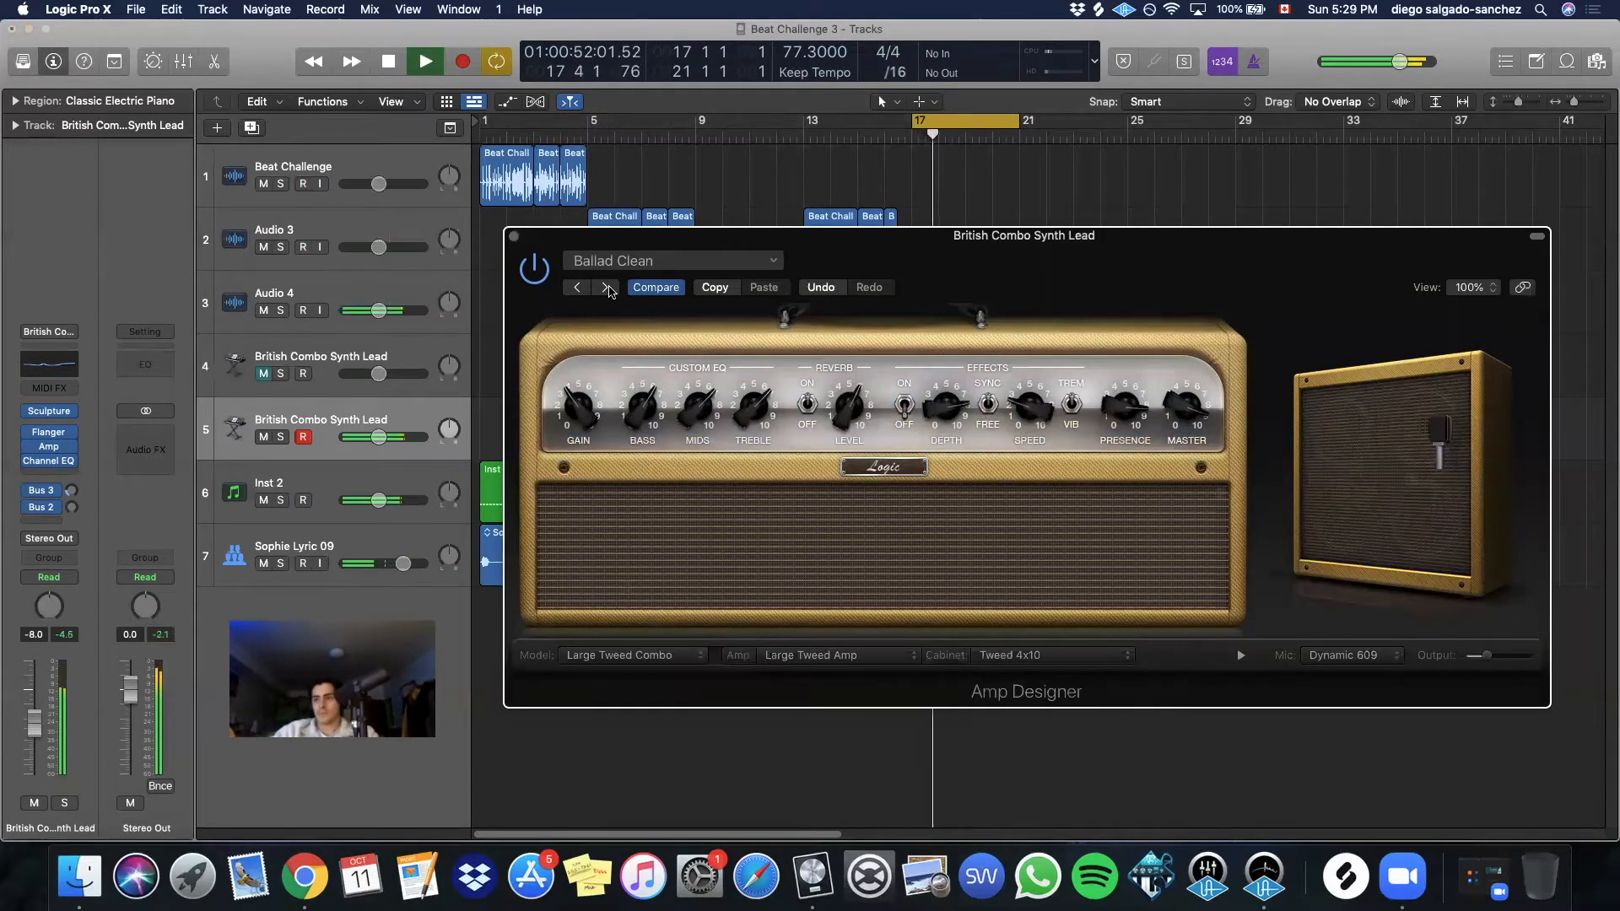
click(606, 286)
click(606, 287)
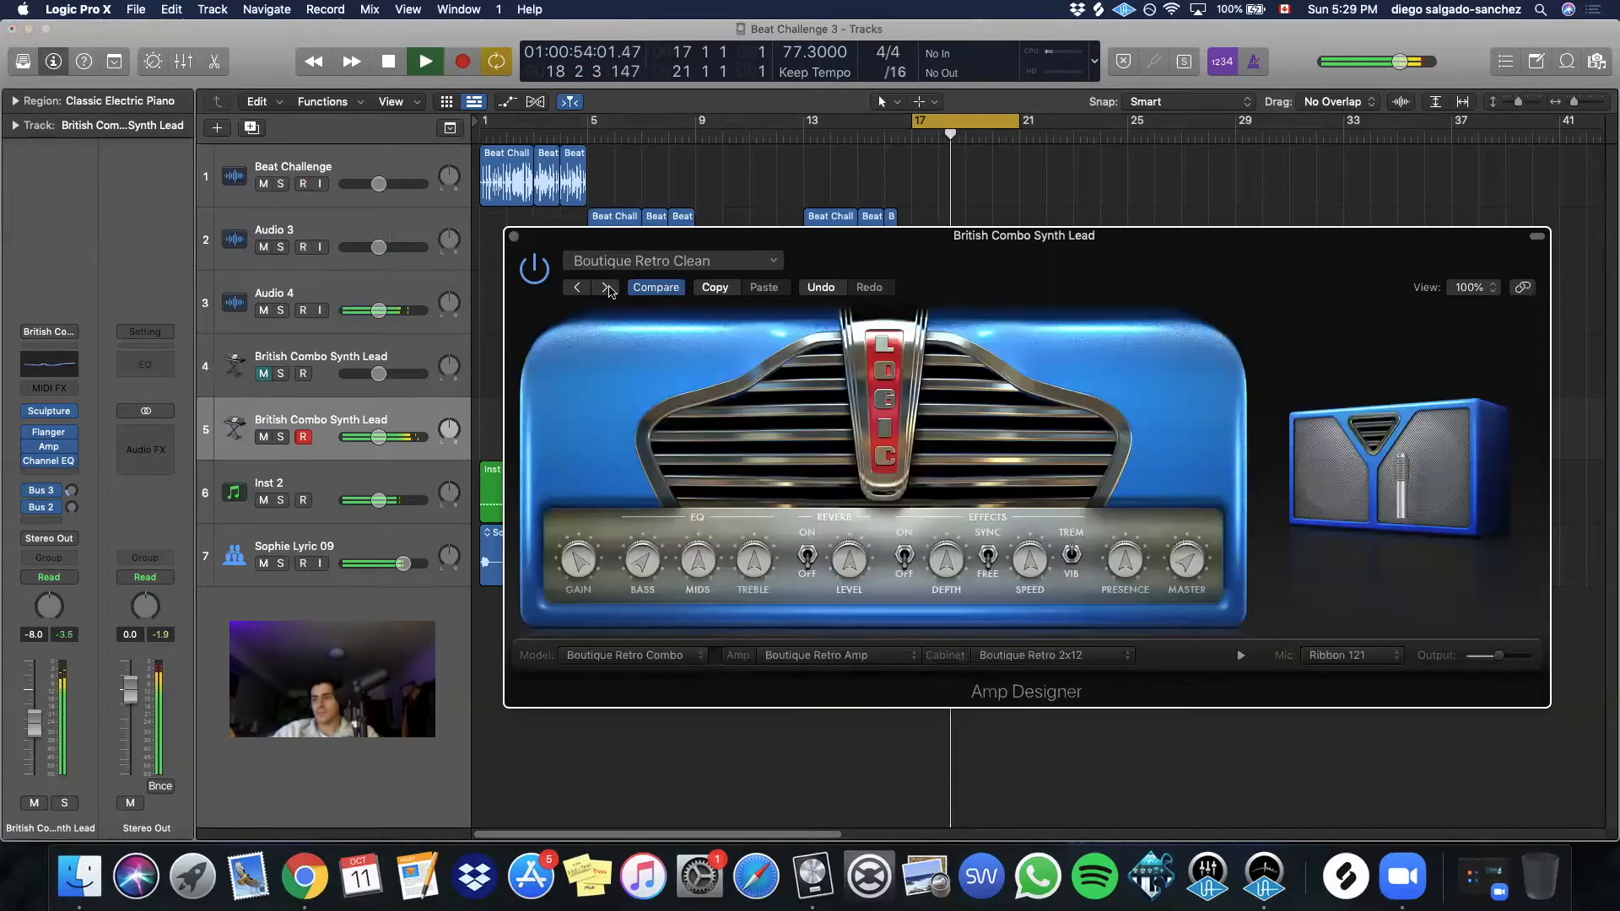
click(606, 287)
click(606, 287)
click(606, 287)
click(606, 286)
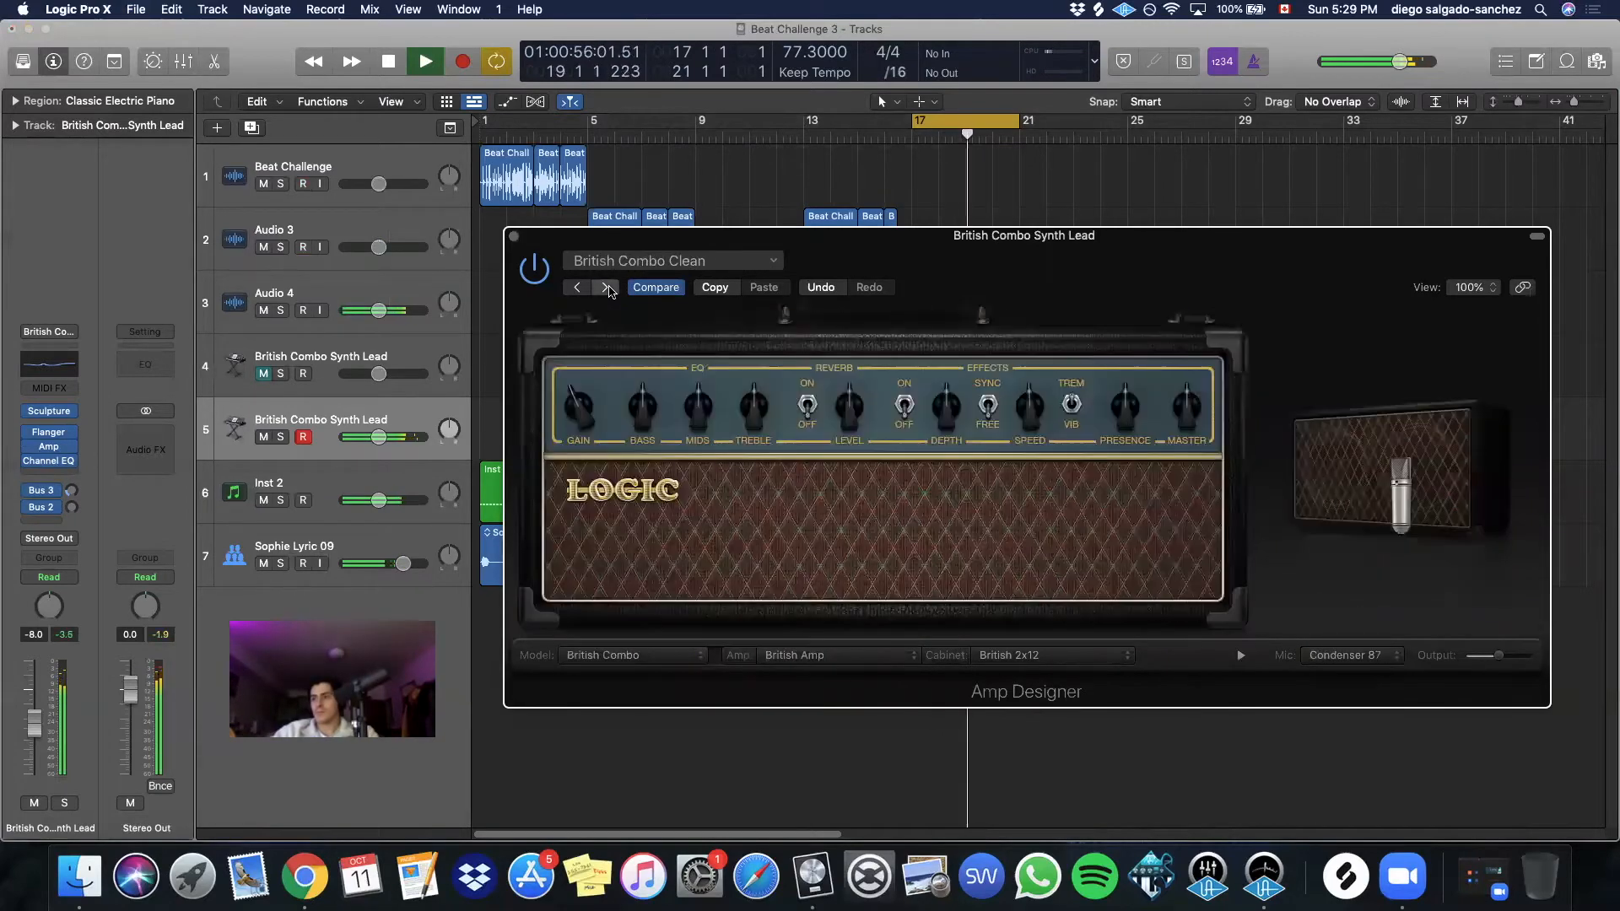
click(606, 287)
click(578, 288)
click(604, 288)
click(605, 288)
click(604, 287)
click(604, 287)
click(604, 287)
click(605, 288)
click(604, 288)
click(604, 288)
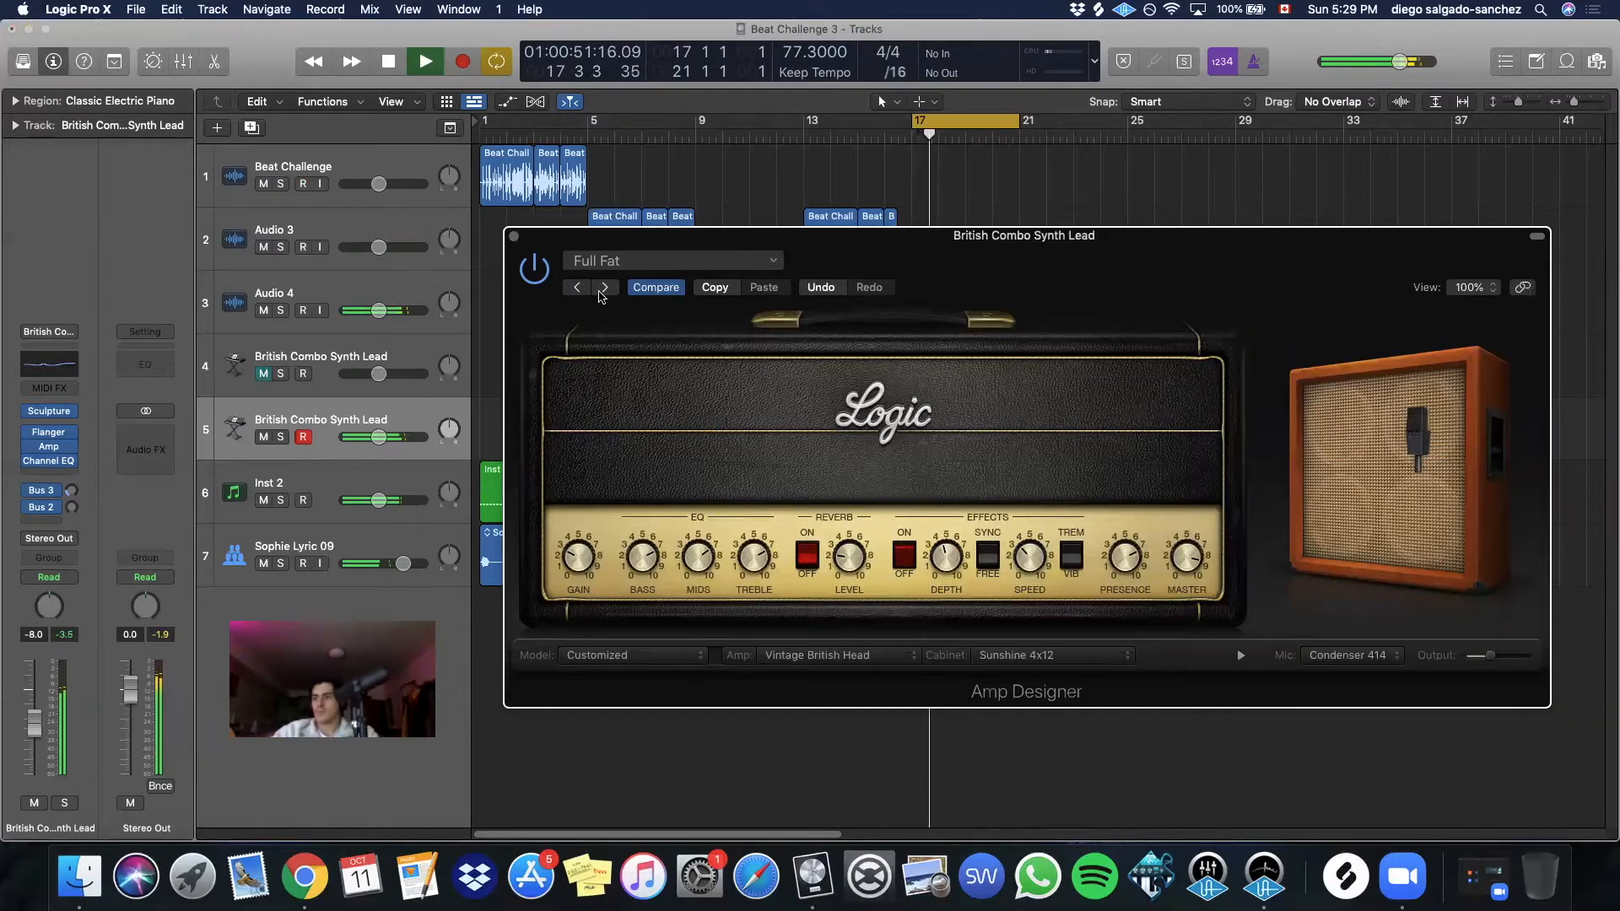
click(604, 288)
click(604, 287)
click(604, 288)
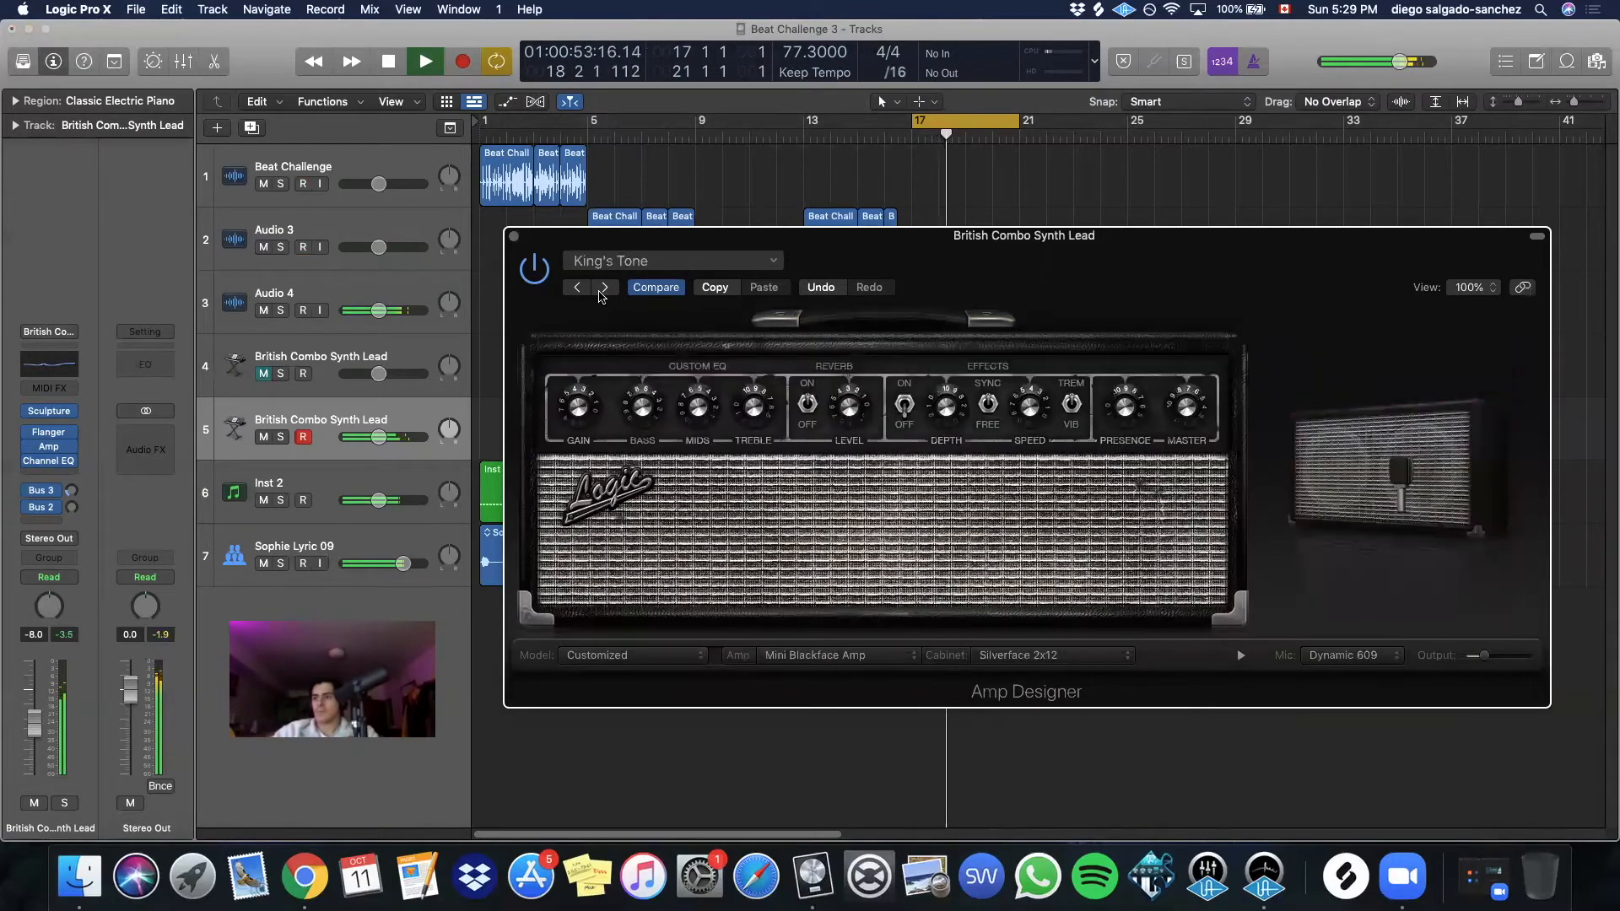
Replace Amp Designer on the duplicate synth lead track with the stereo Waves GTR Amp (s) plug-in
click(71, 448)
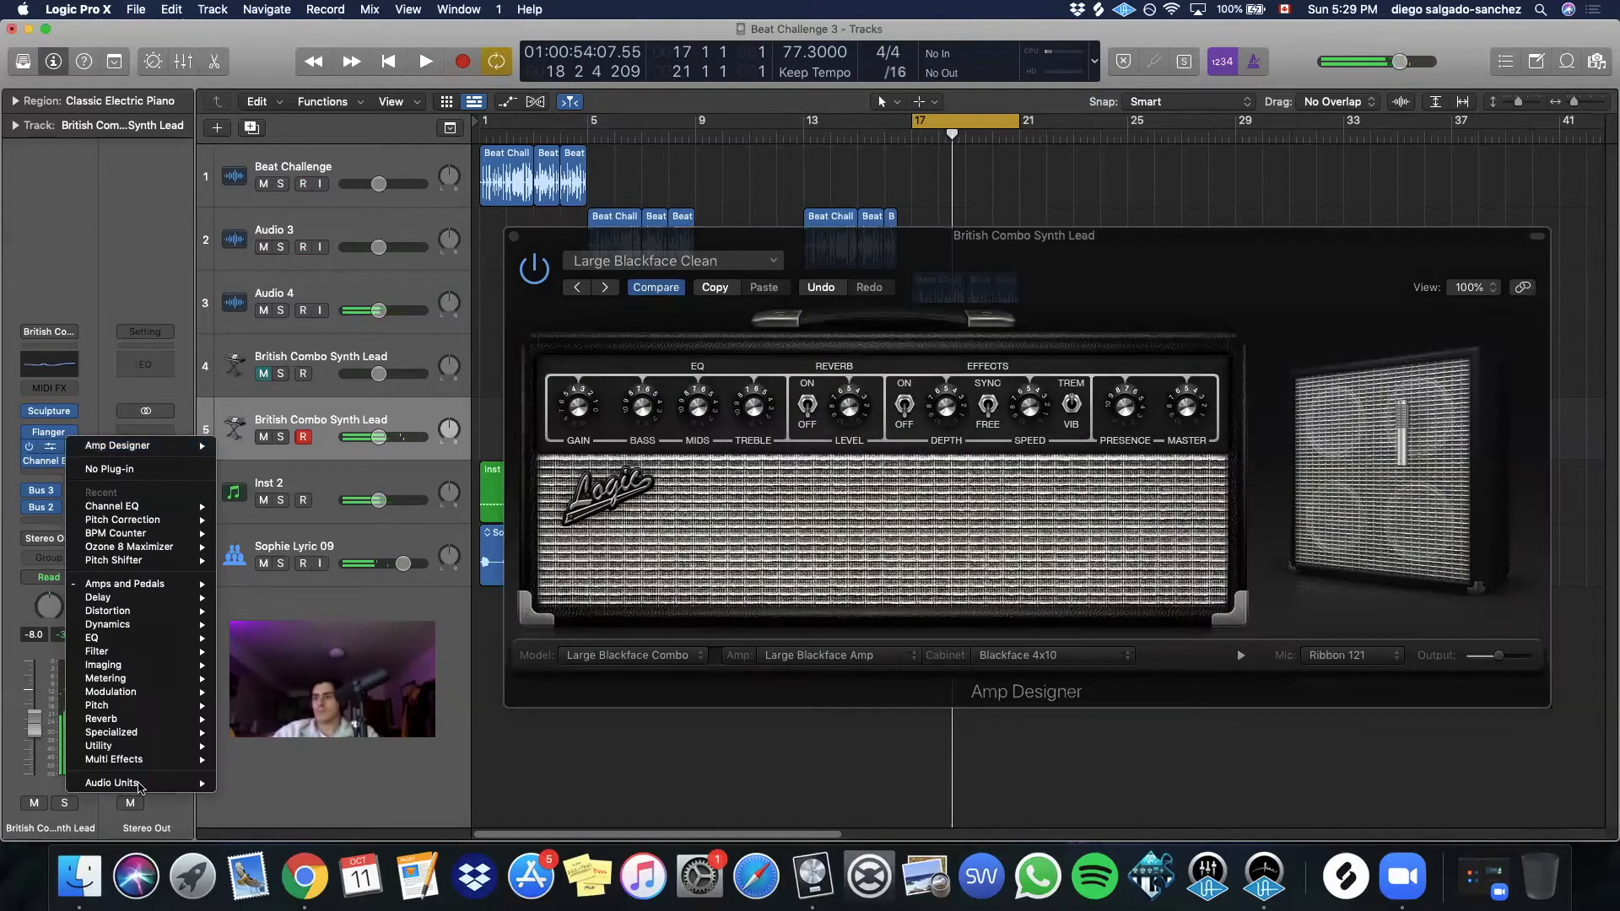
mouse_move(139, 784)
mouse_move(306, 801)
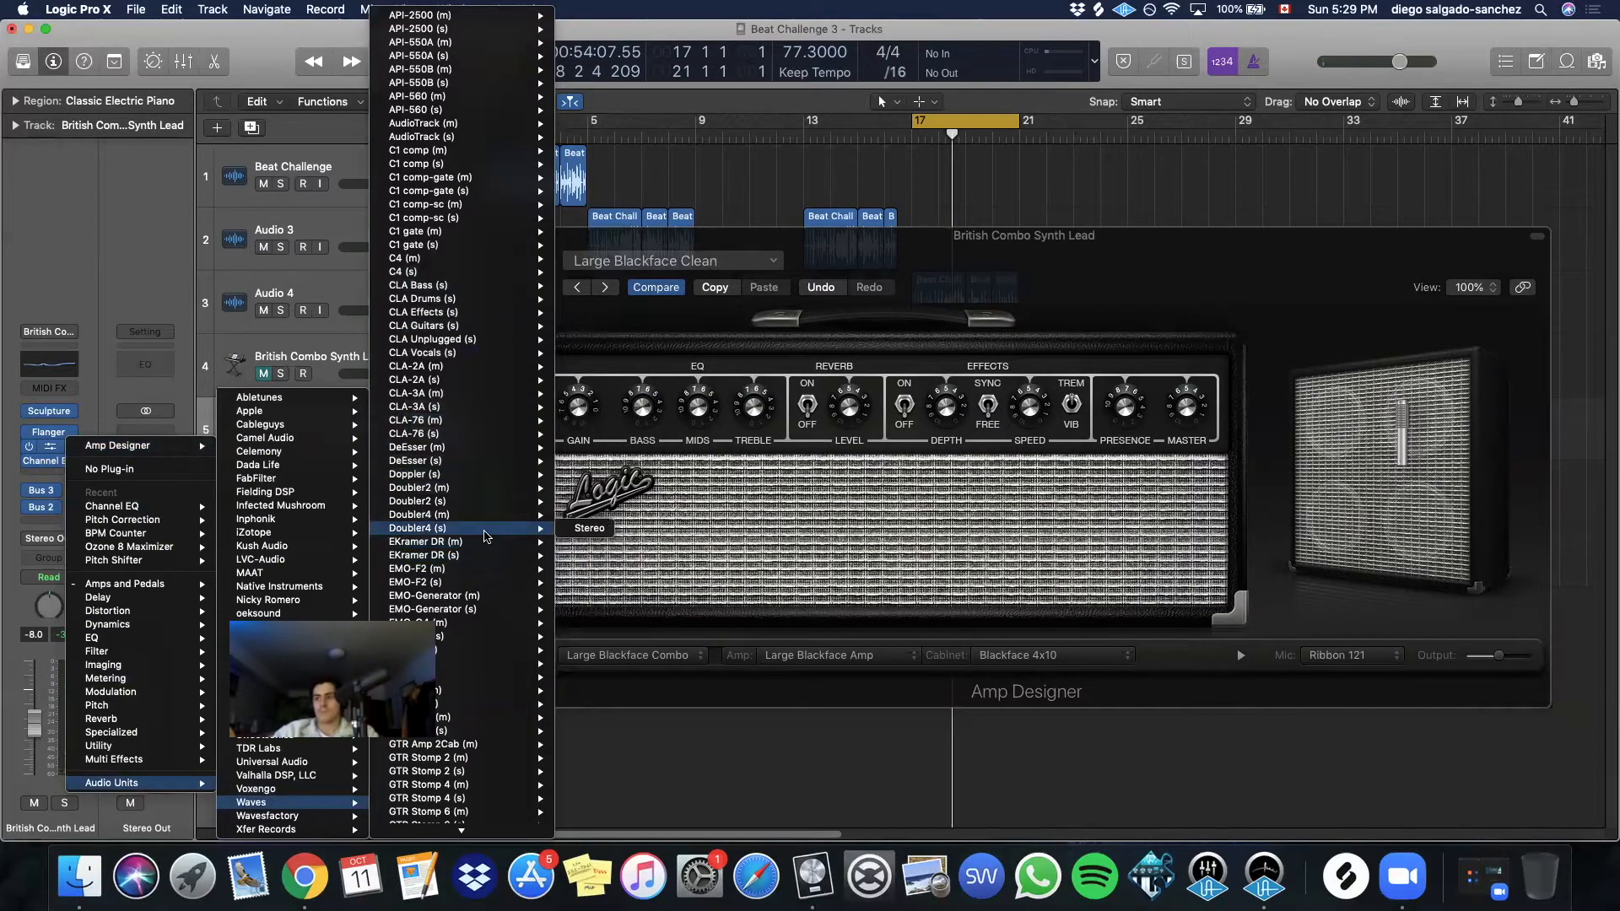
scroll(489, 591, down, 3)
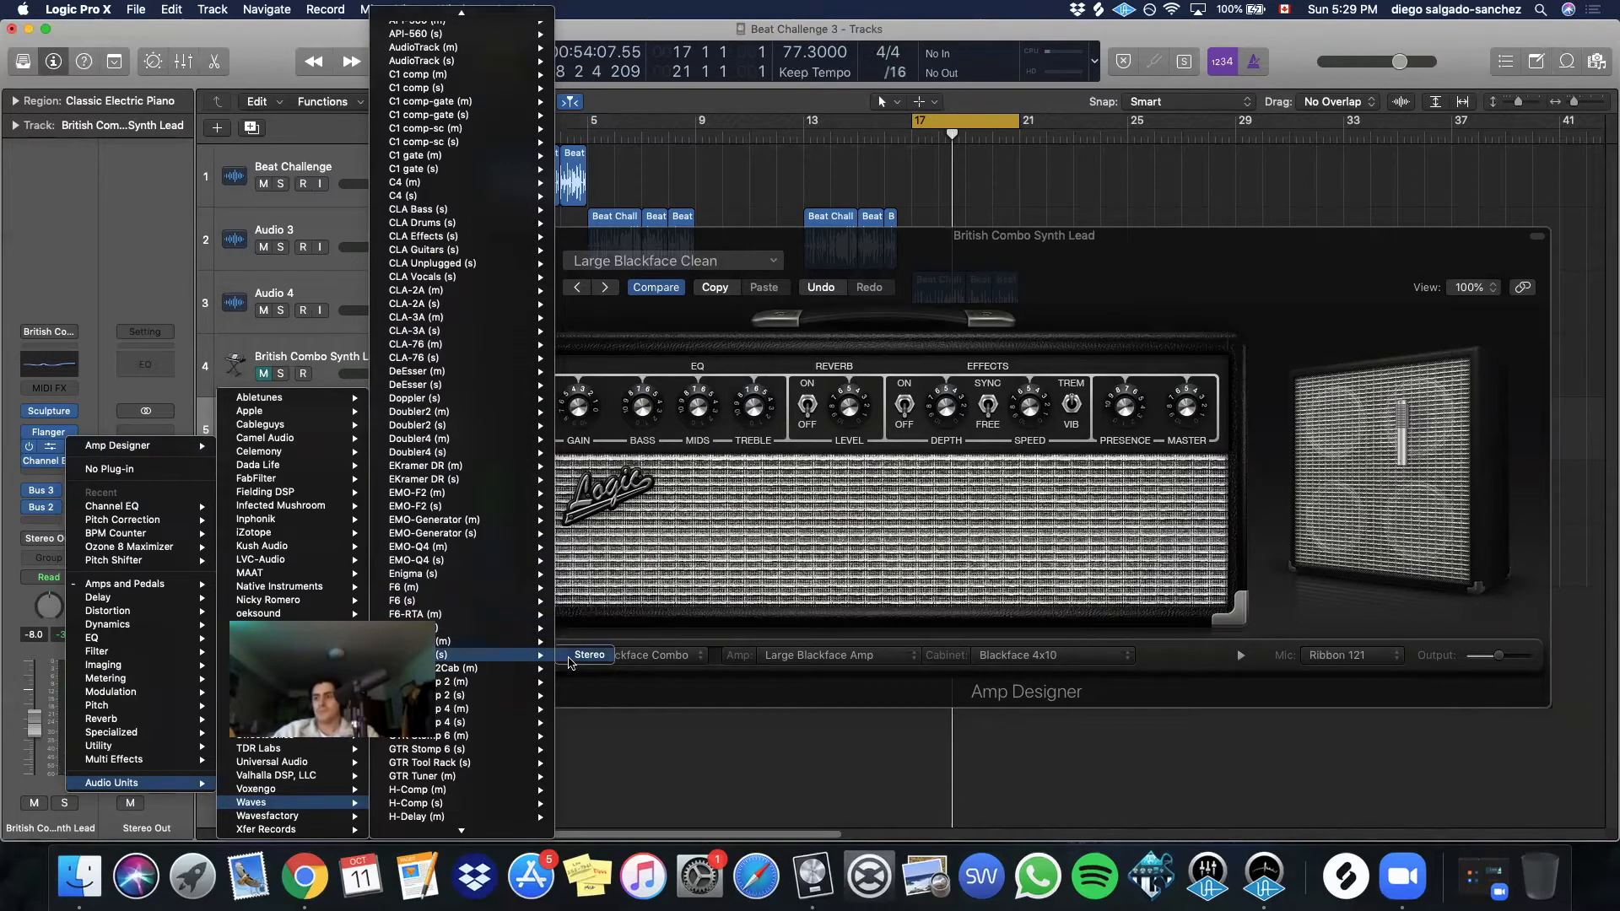
click(589, 655)
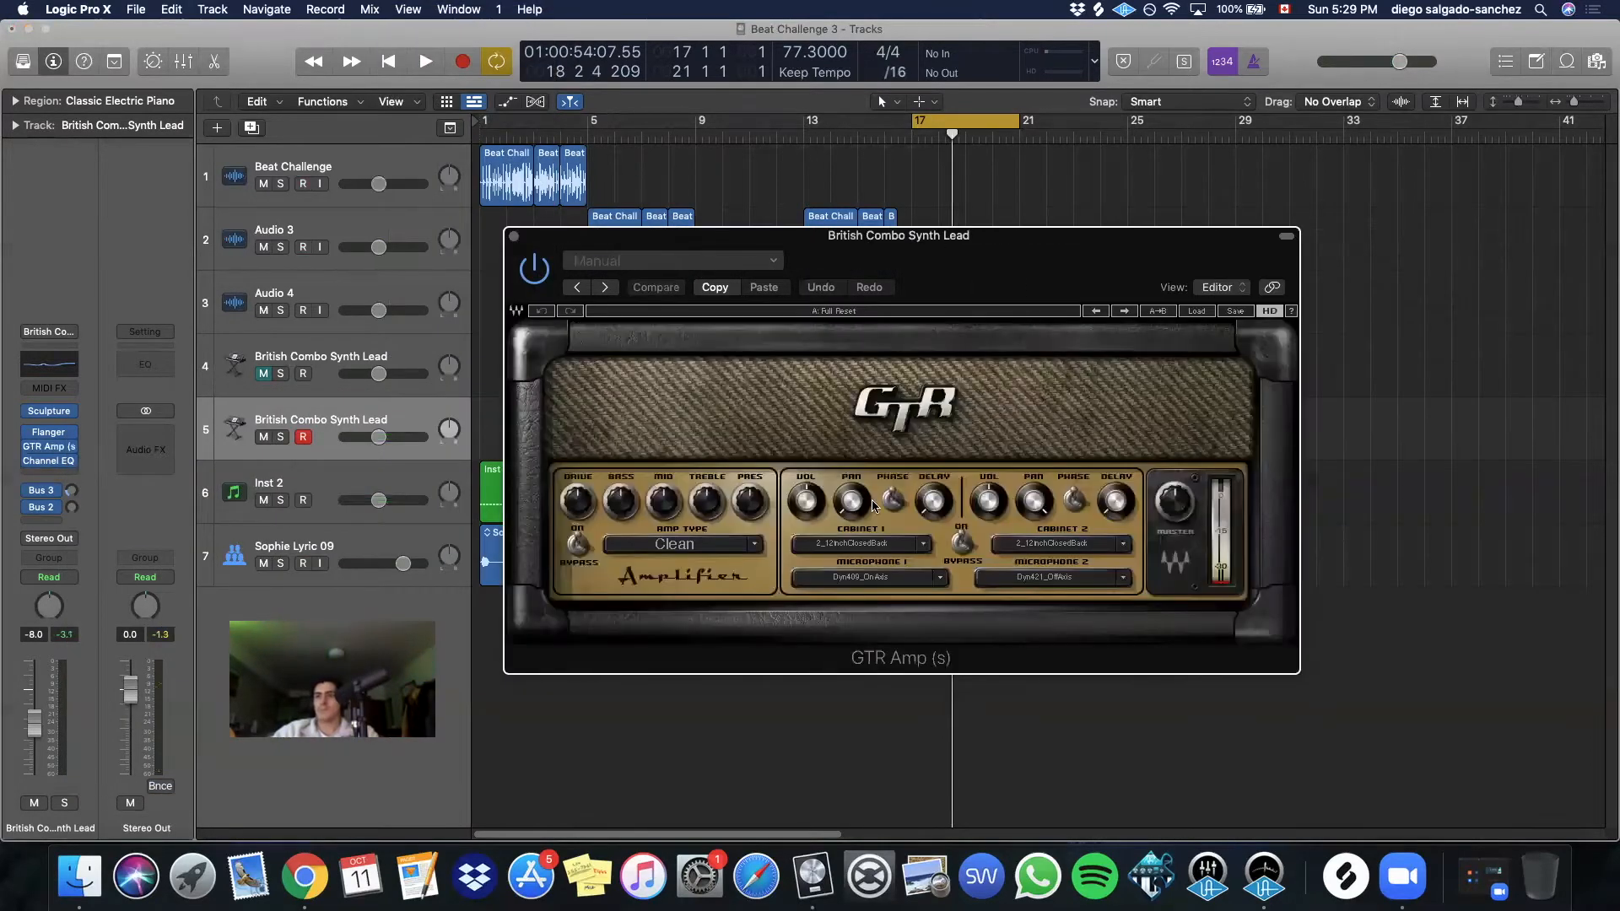
Play the cycled section and audition GTR Amp factory presets from Edgy2Cabinets4, settling on Sweet2Cabinets3
key(space)
click(667, 261)
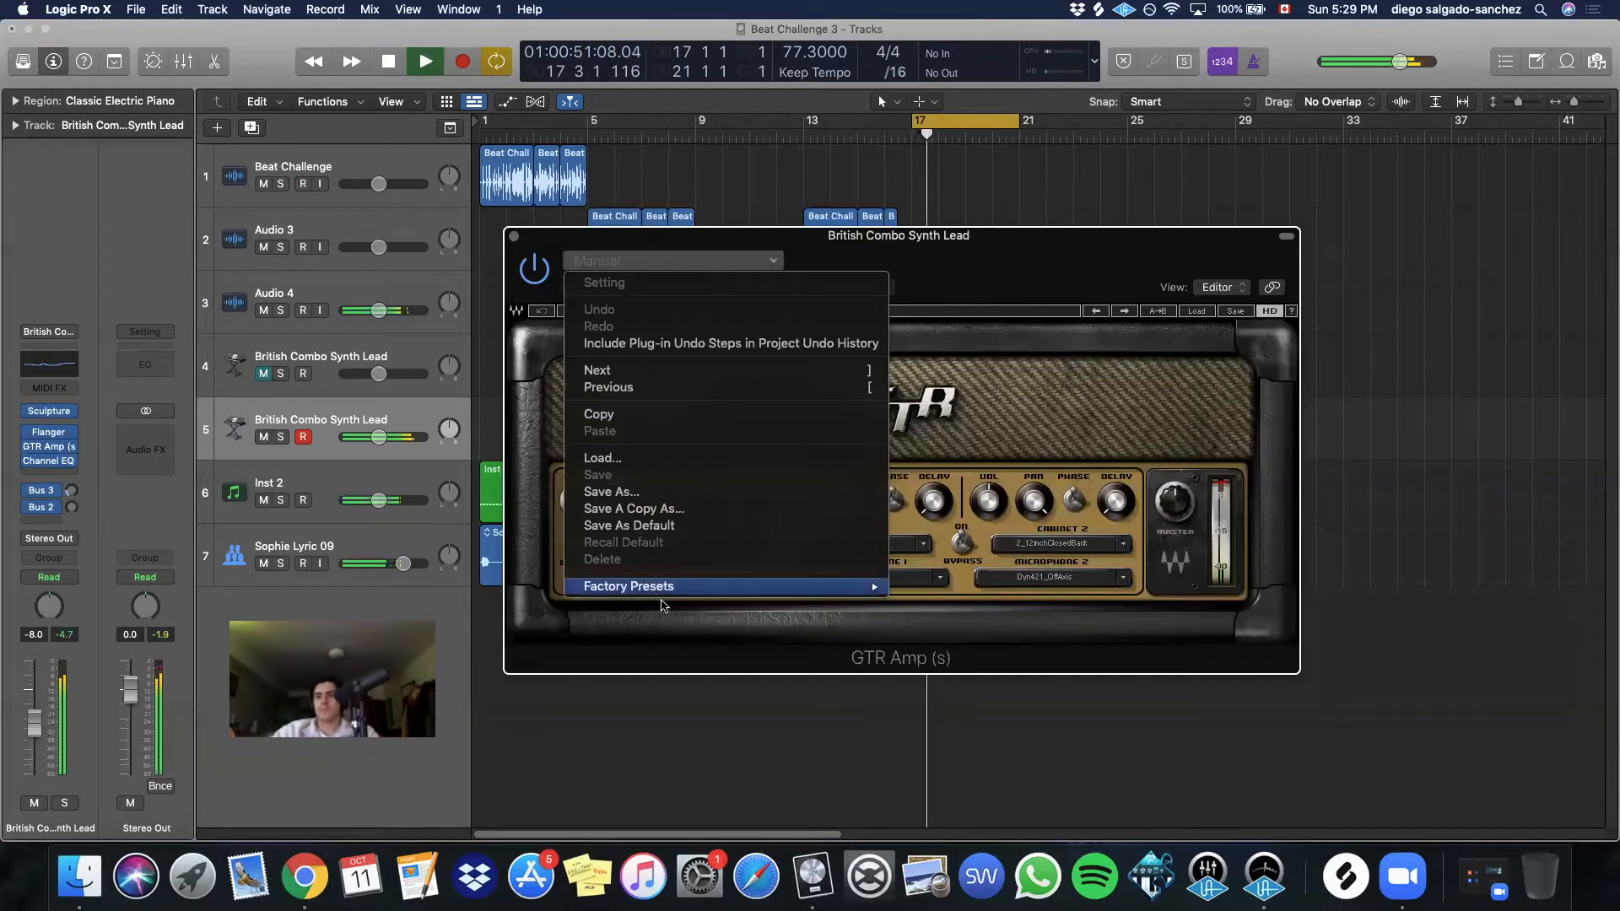
mouse_move(726, 586)
click(1019, 731)
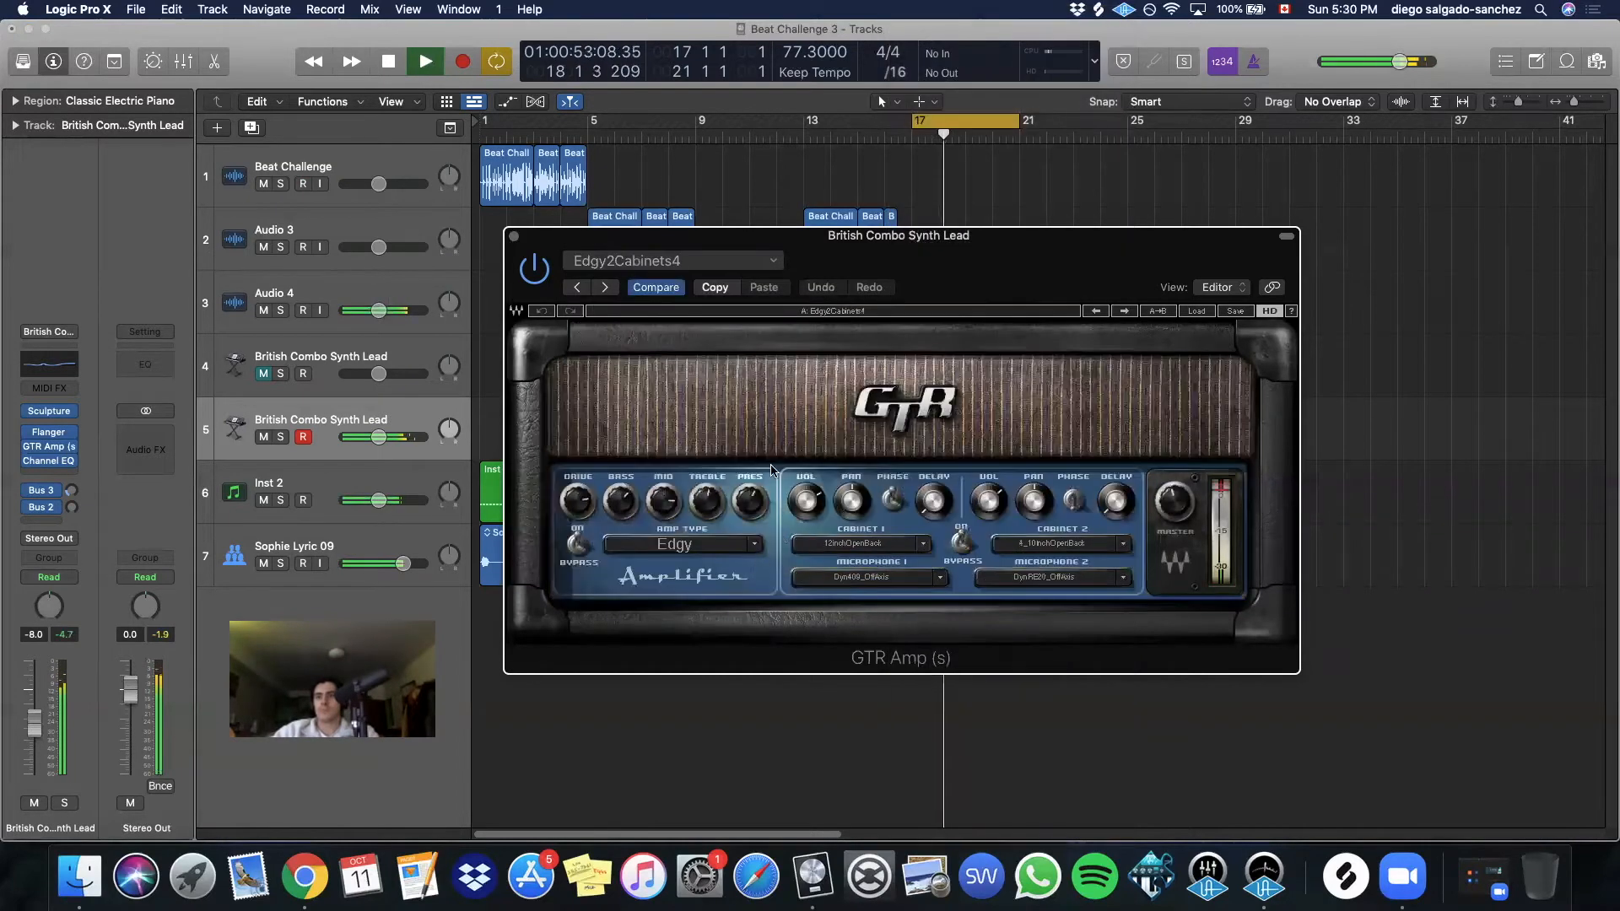
click(577, 288)
click(577, 288)
click(577, 287)
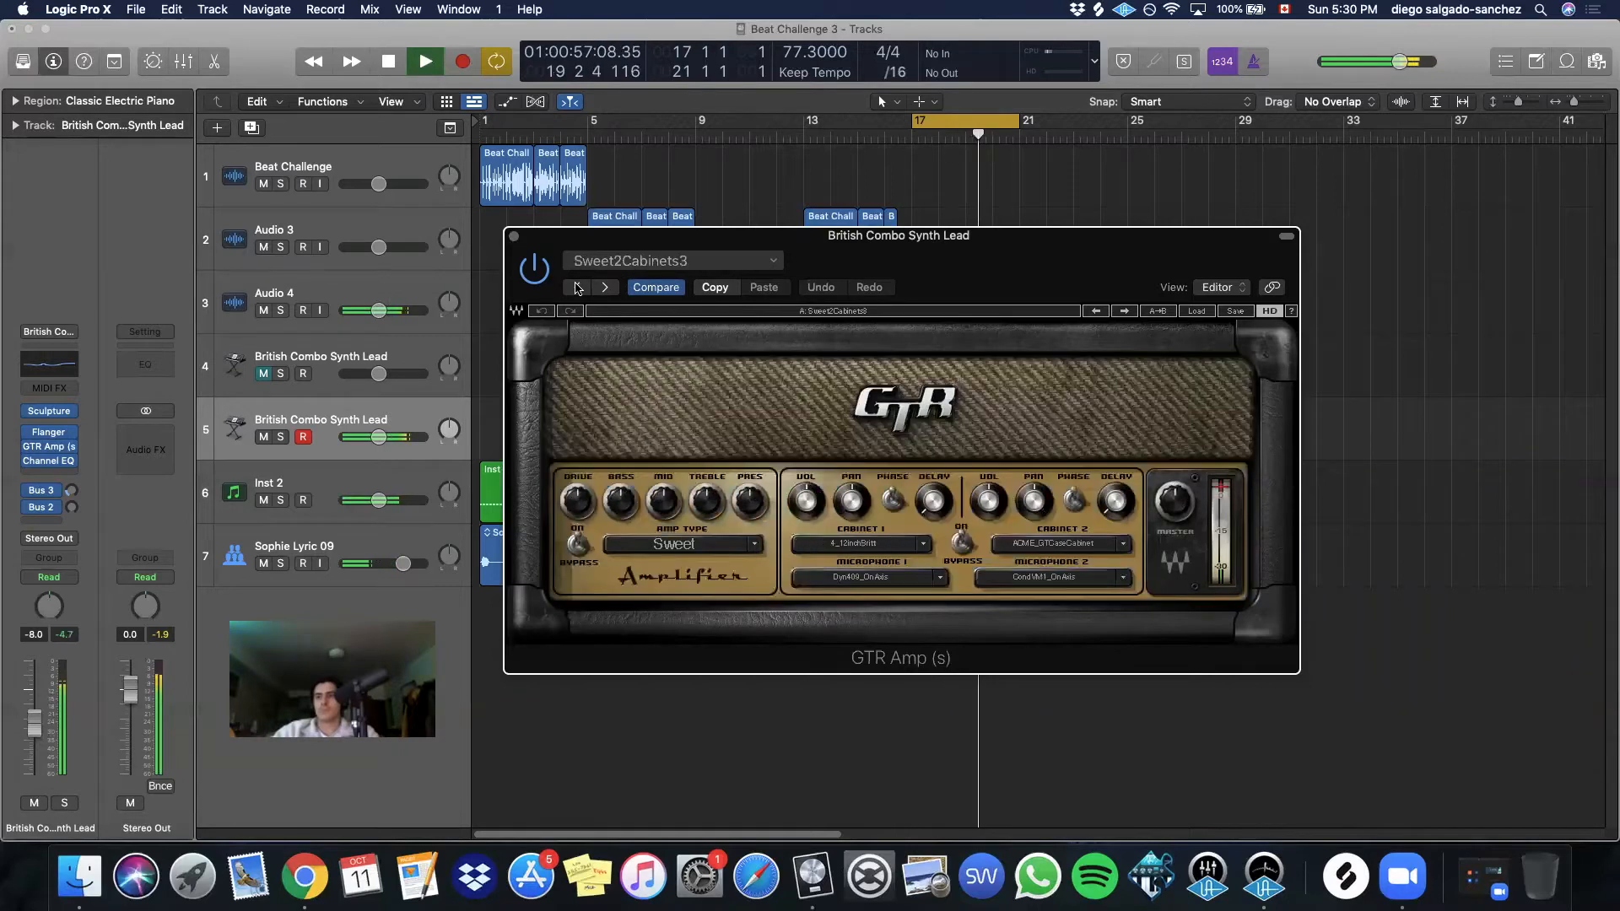
Close the GTR Amp window and open the duplicate track's Classic Electric Piano region in the Piano Roll
click(514, 237)
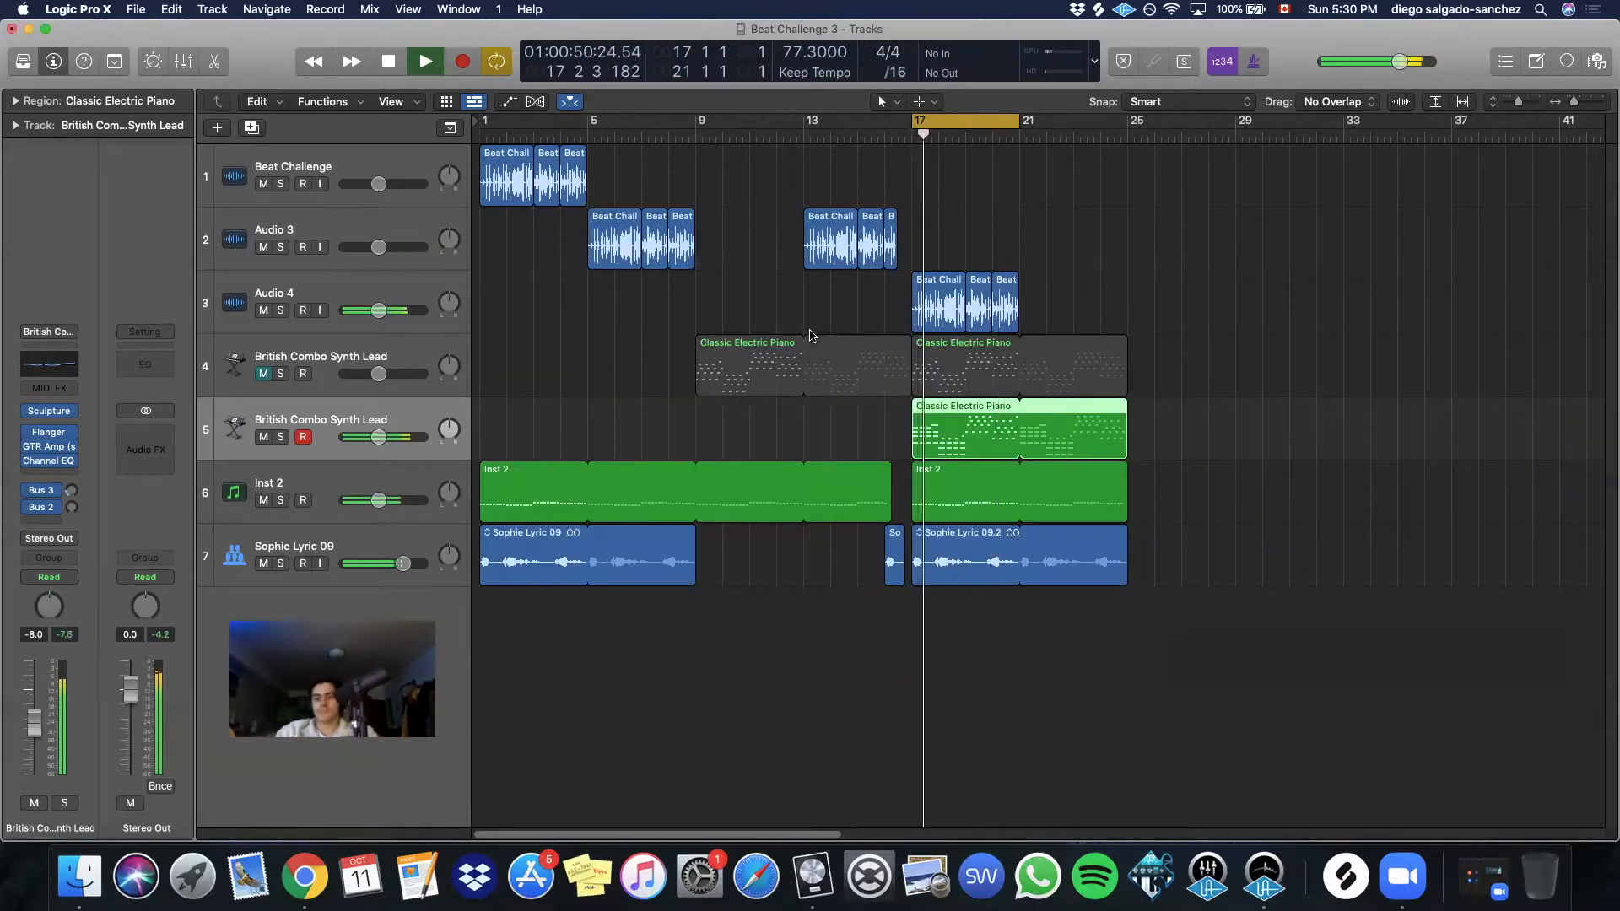
double_click(927, 445)
Shorten all 16 chord notes in bar 17 so gaps separate the beats, and play the result briefly
drag(481, 478, 707, 650)
key(space)
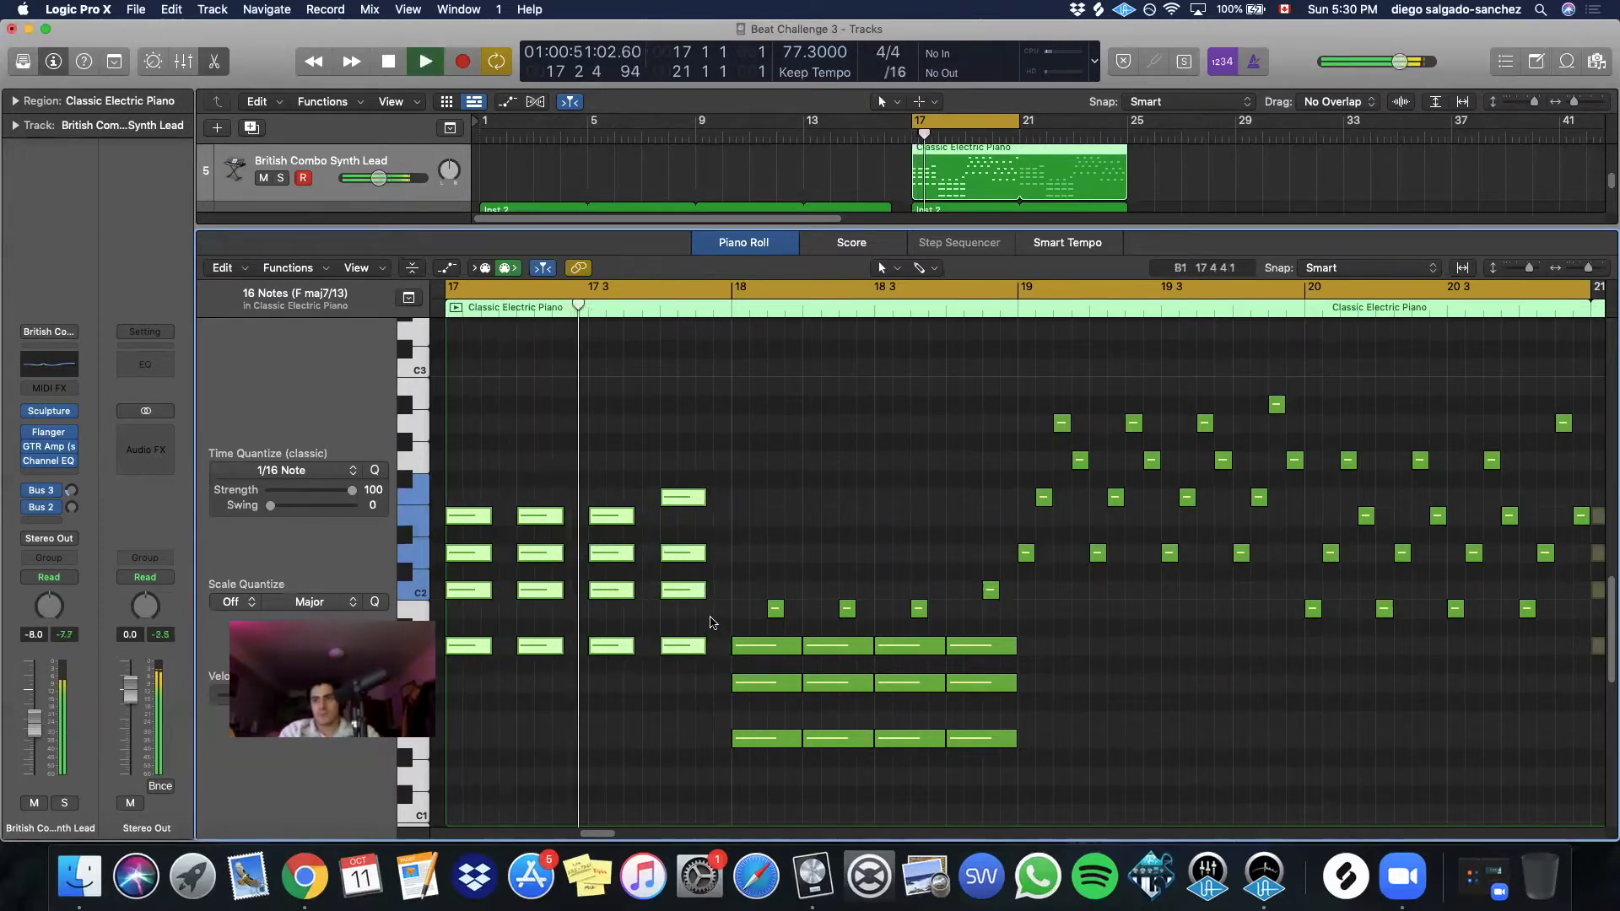
key(space)
click(746, 522)
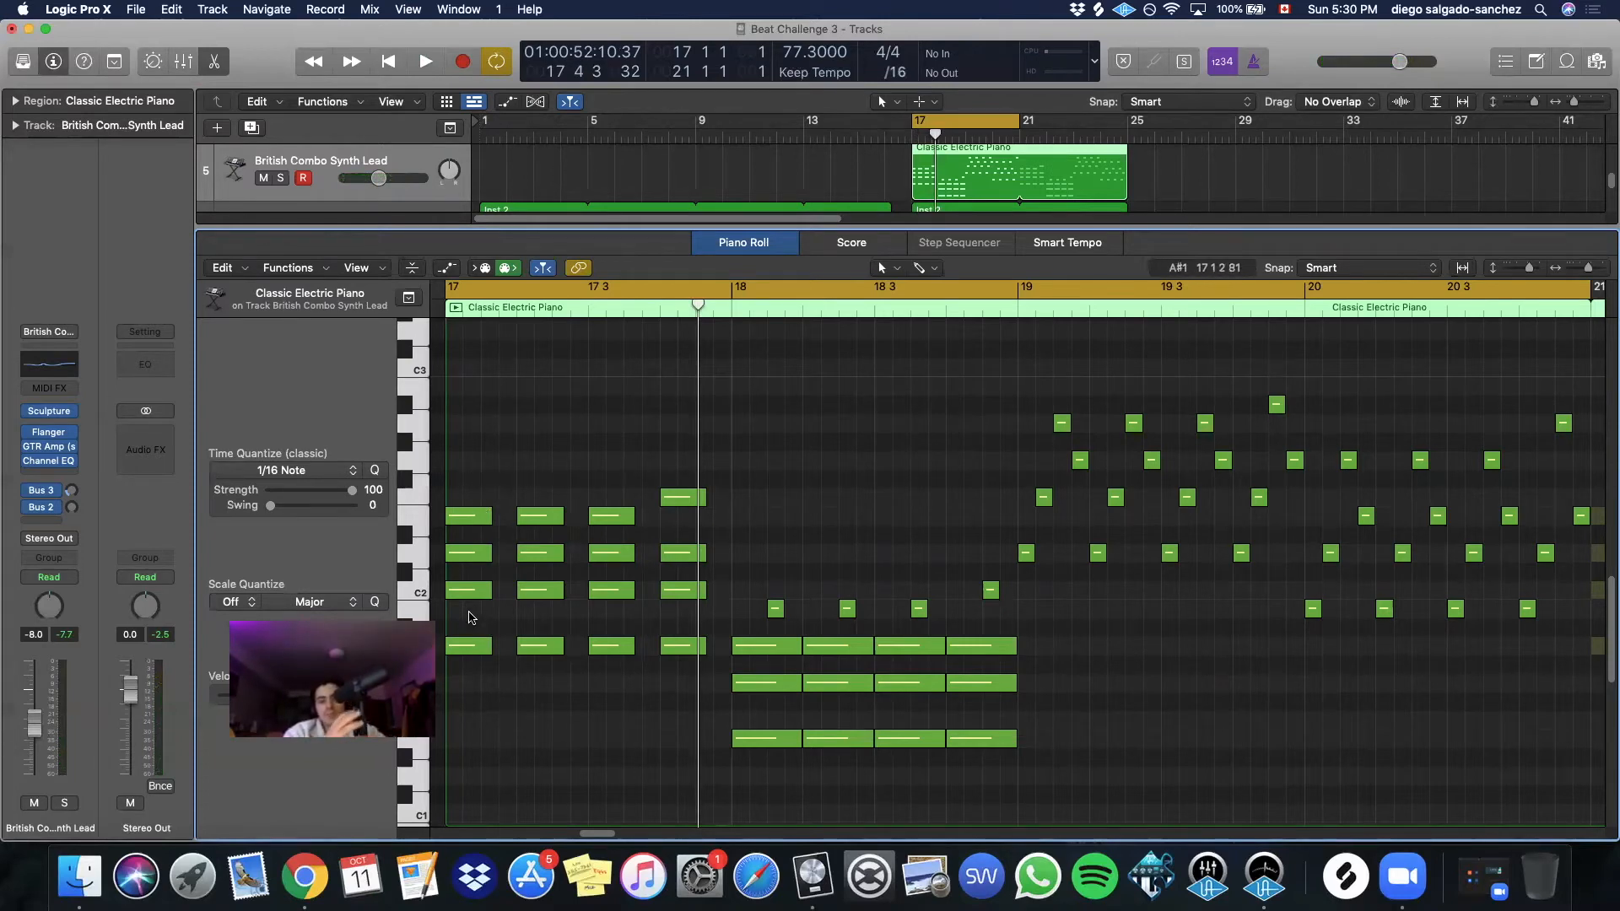
Transpose the four C2 notes in bar 17 up one octave to C3
click(471, 593)
key(alt+shift+Up)
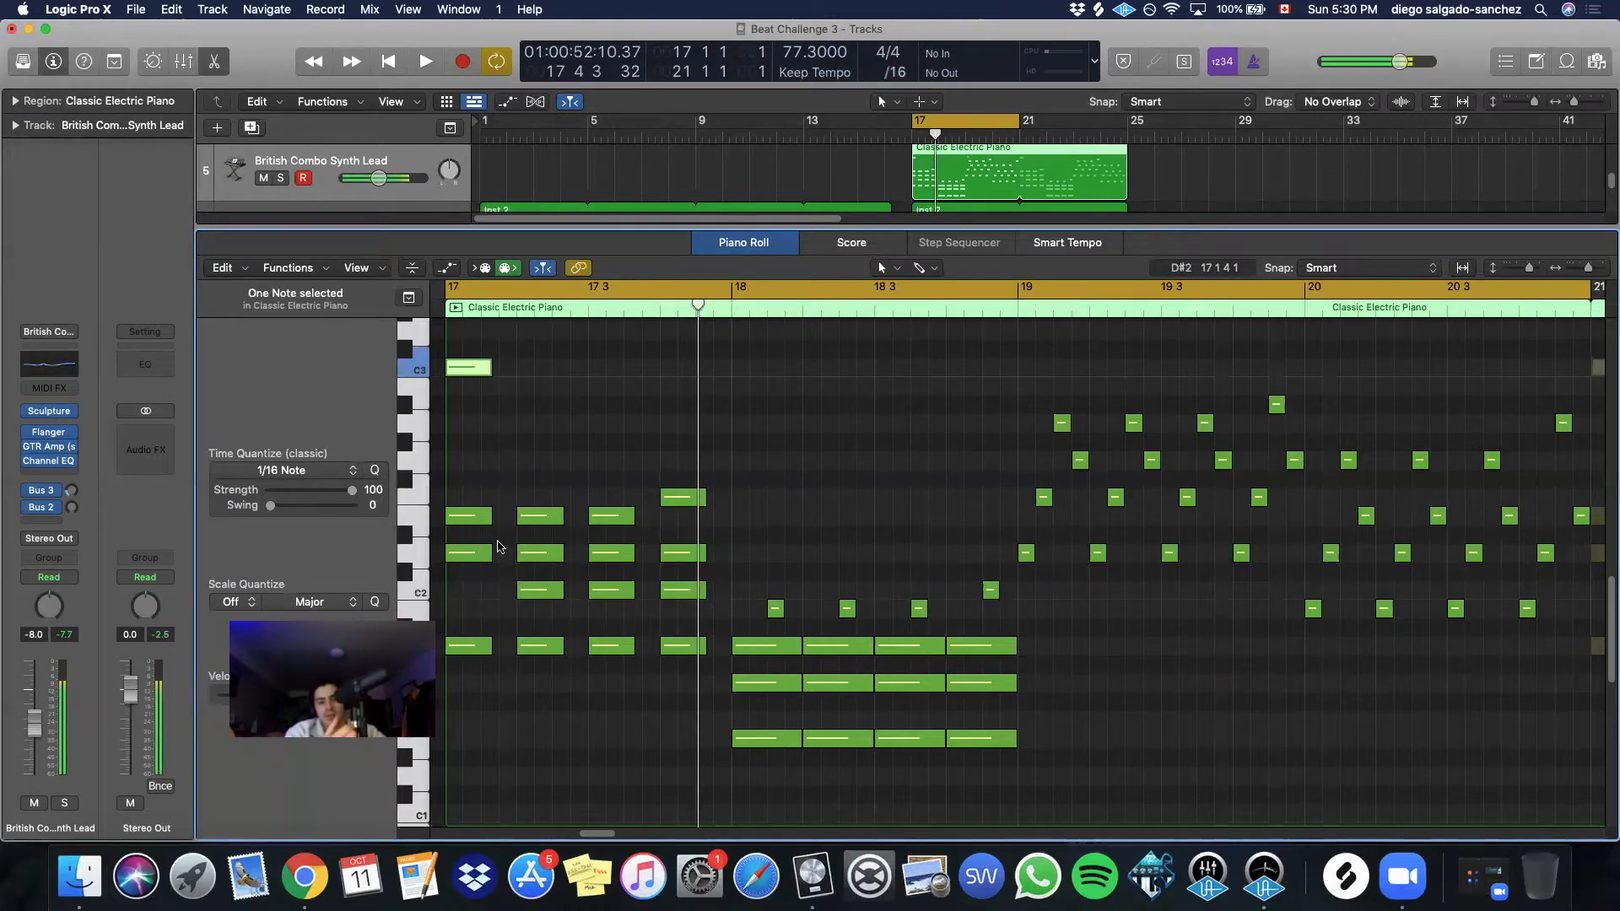
key(alt+shift+Up)
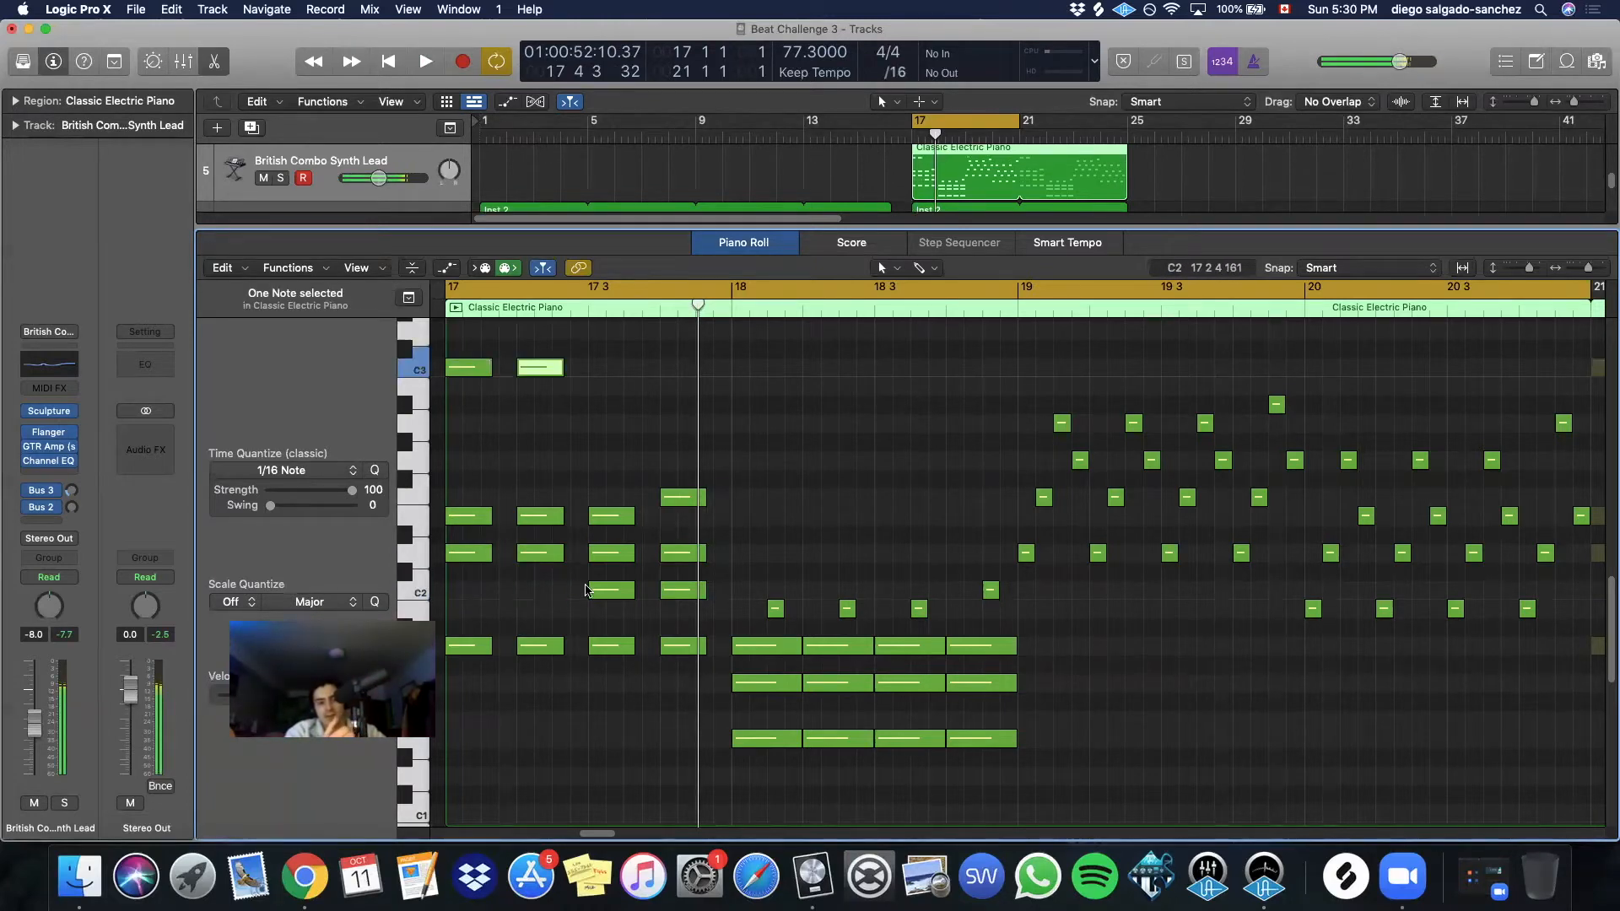
key(alt+shift+Up)
click(690, 594)
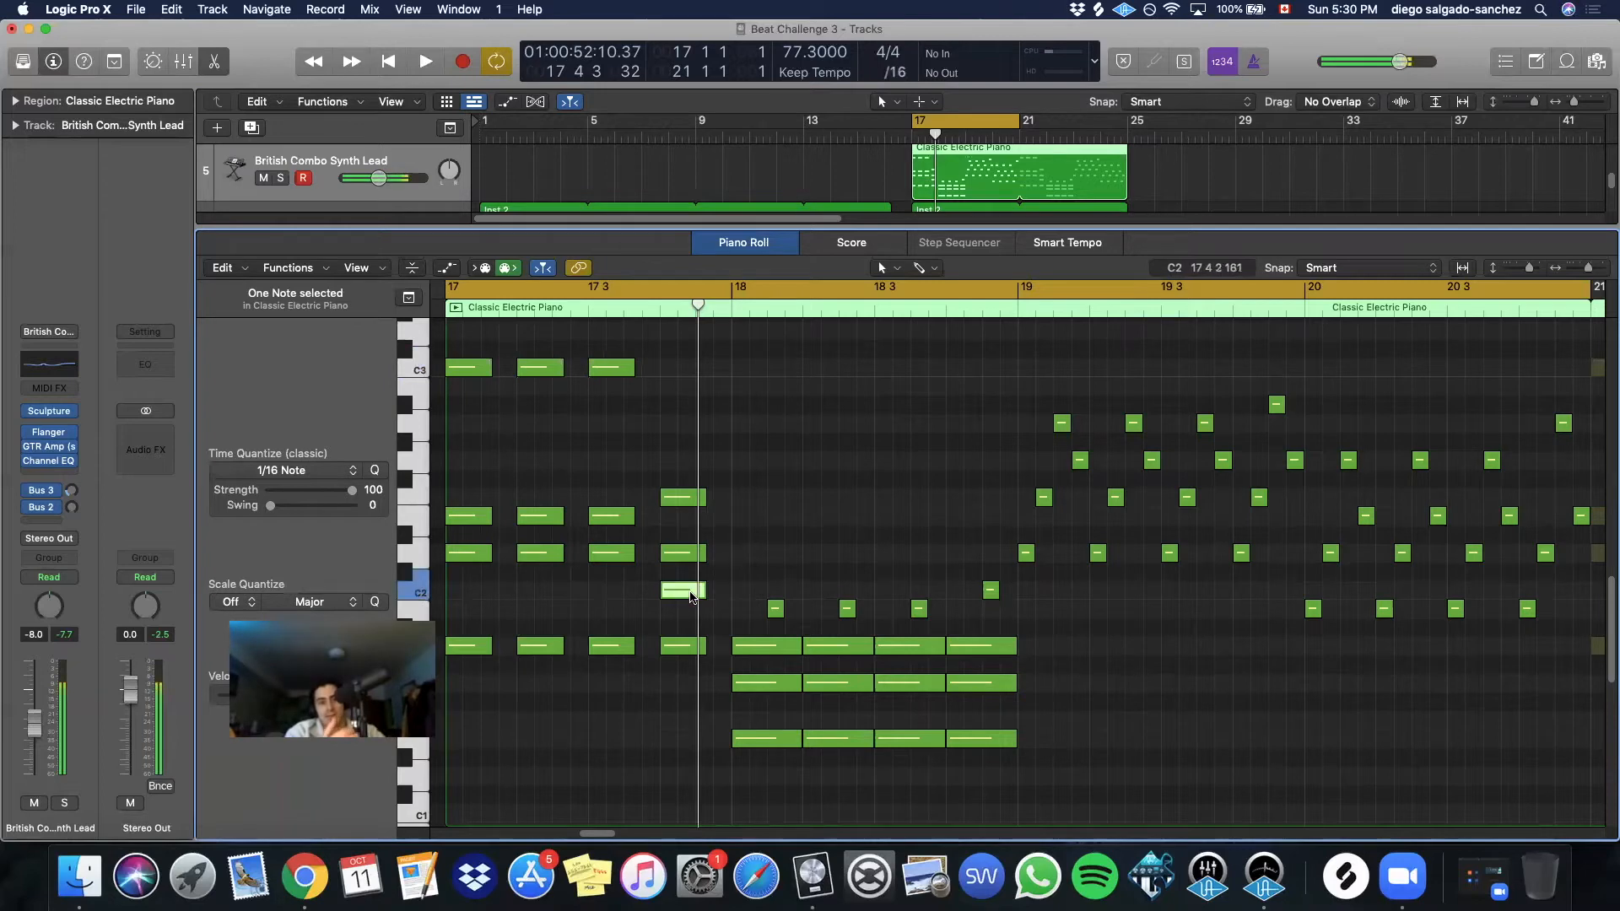
key(alt+shift+Up)
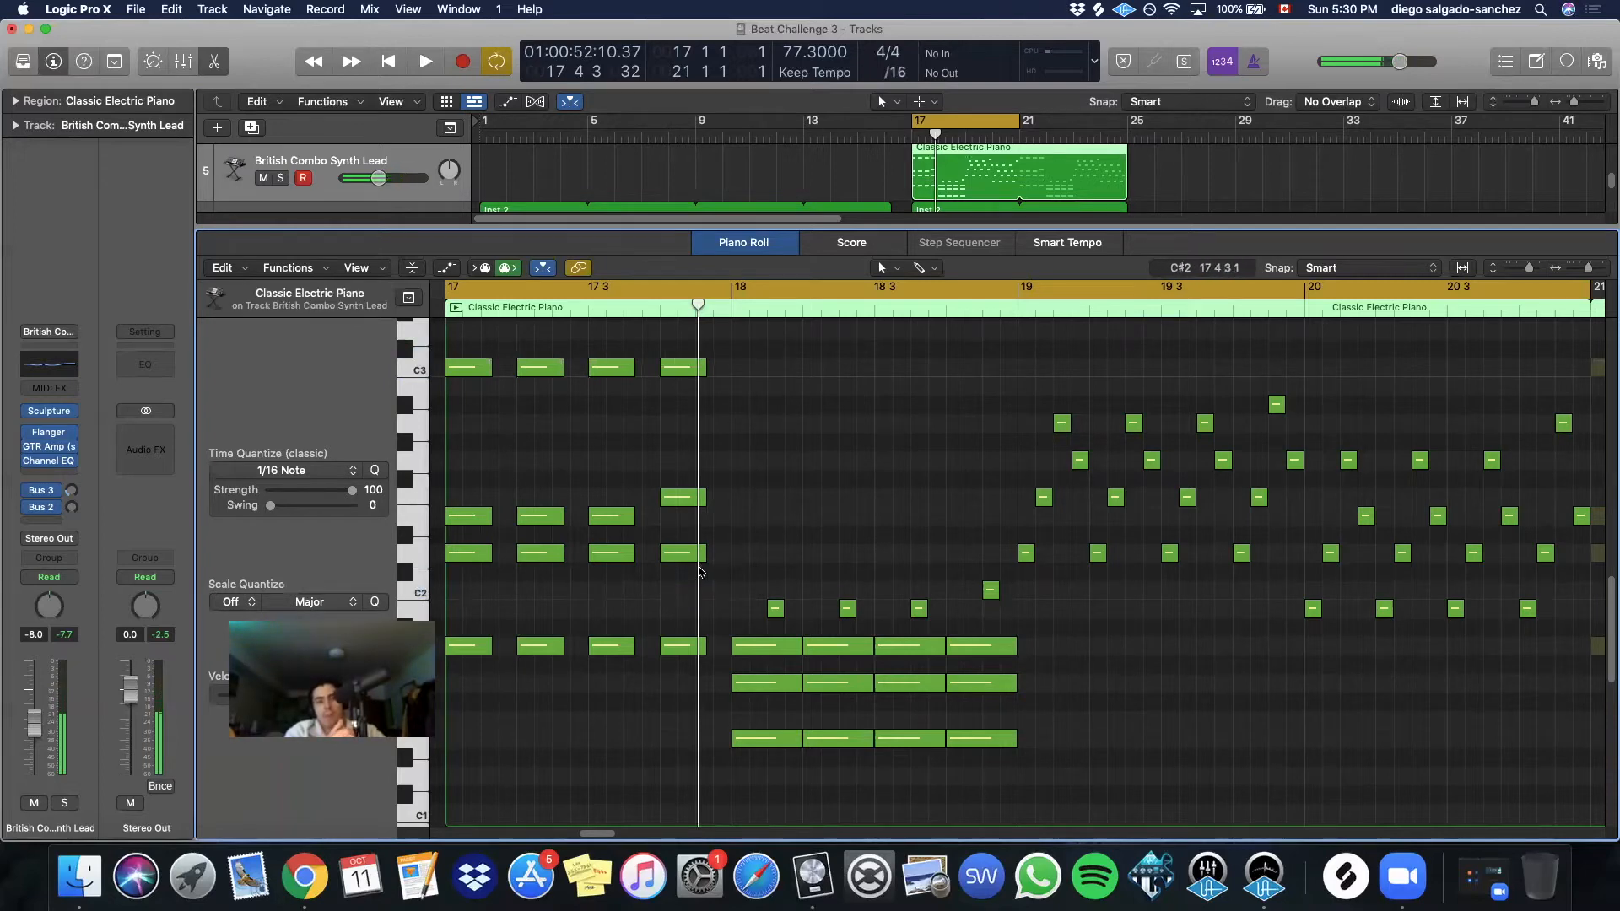
Delete the three E2 notes in bar 17 and play the revised chords
scroll(704, 580, up, 1)
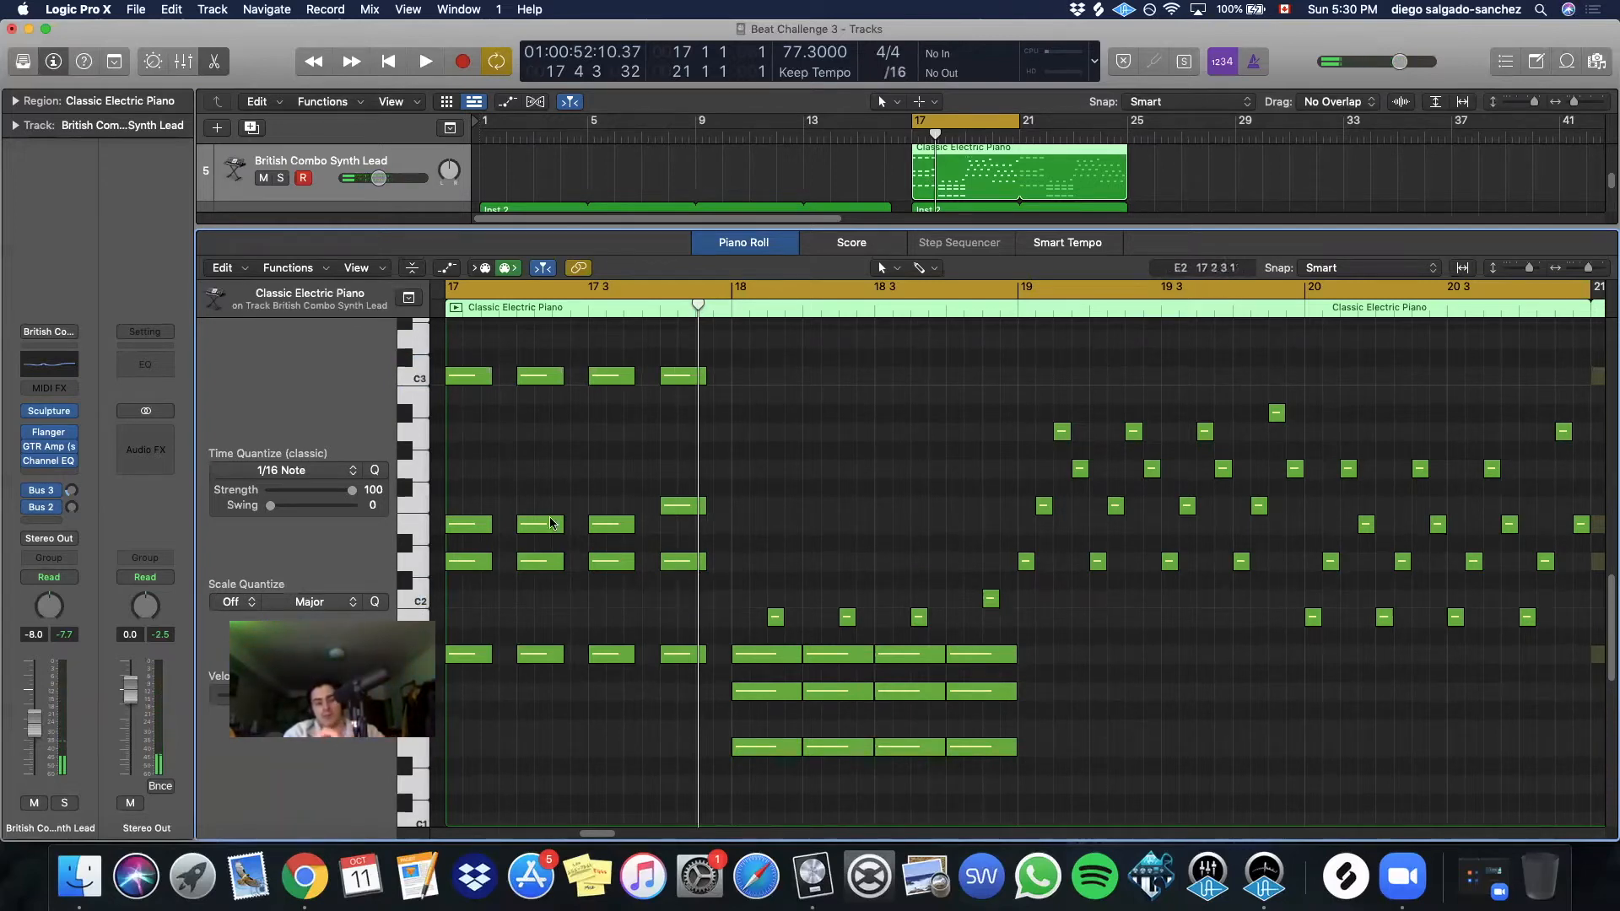
drag(643, 518, 474, 525)
key(Delete)
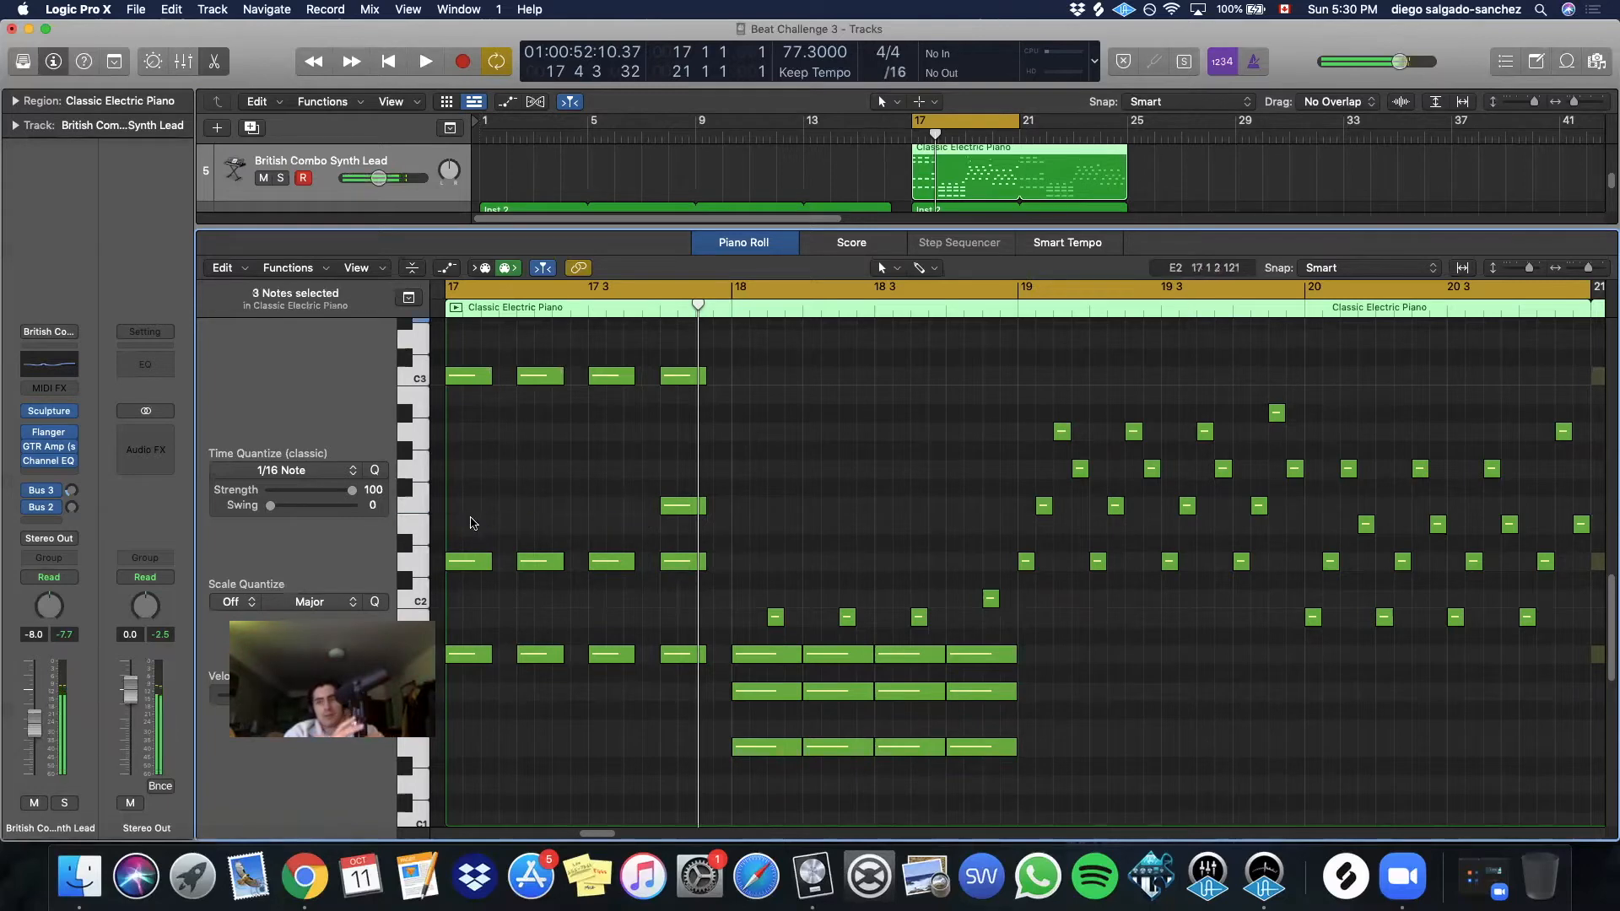
key(space)
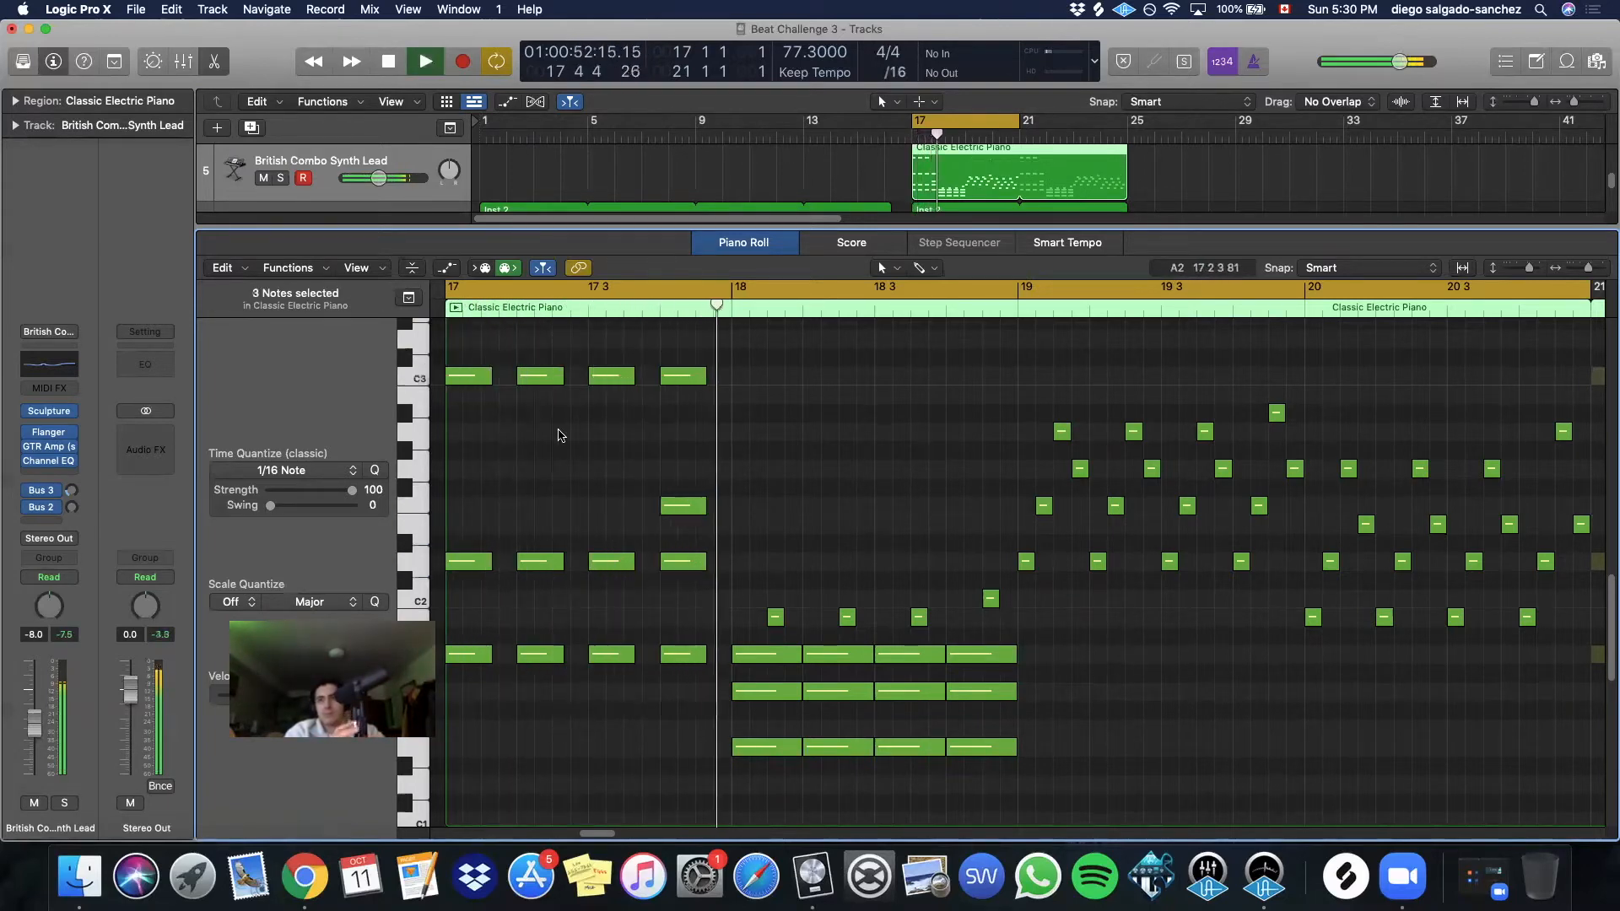
key(space)
Undo the deletion, octave transpositions and shortening of the bar 17 chord notes
scroll(733, 556, up, 2)
scroll(733, 553, down, 2)
key(super+z)
key(super+z)
key(super+z)
key(super+z)
key(super+z)
key(super+z)
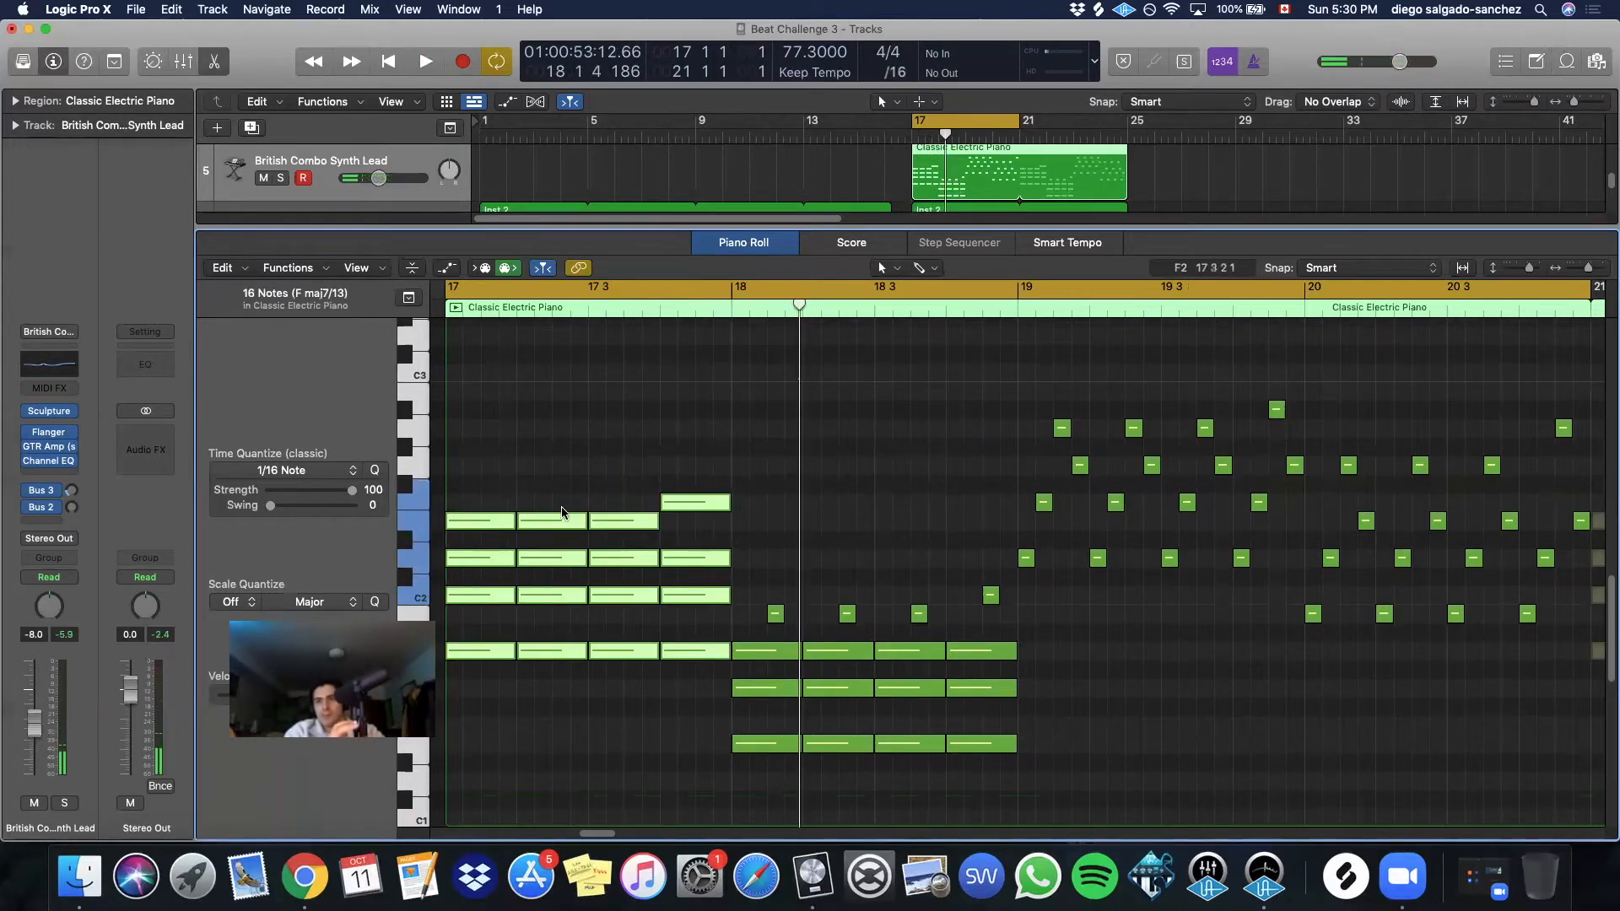
click(582, 460)
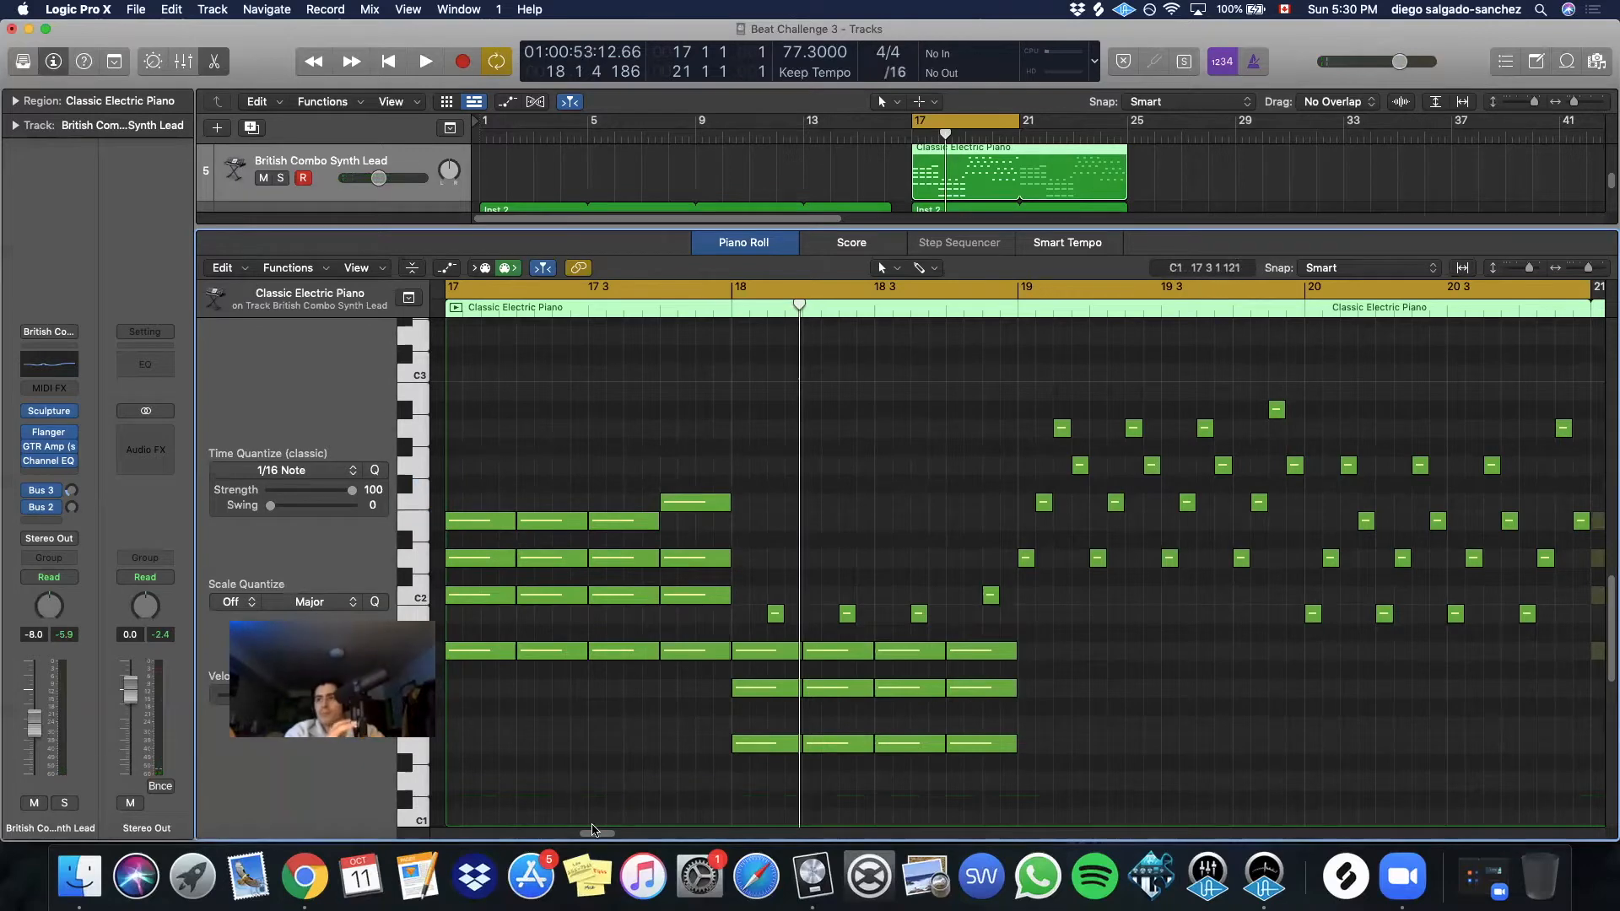
Delete all notes above the A1 row in bar 17, keeping only the four A1 notes, and start playback
scroll(599, 801, left, 4)
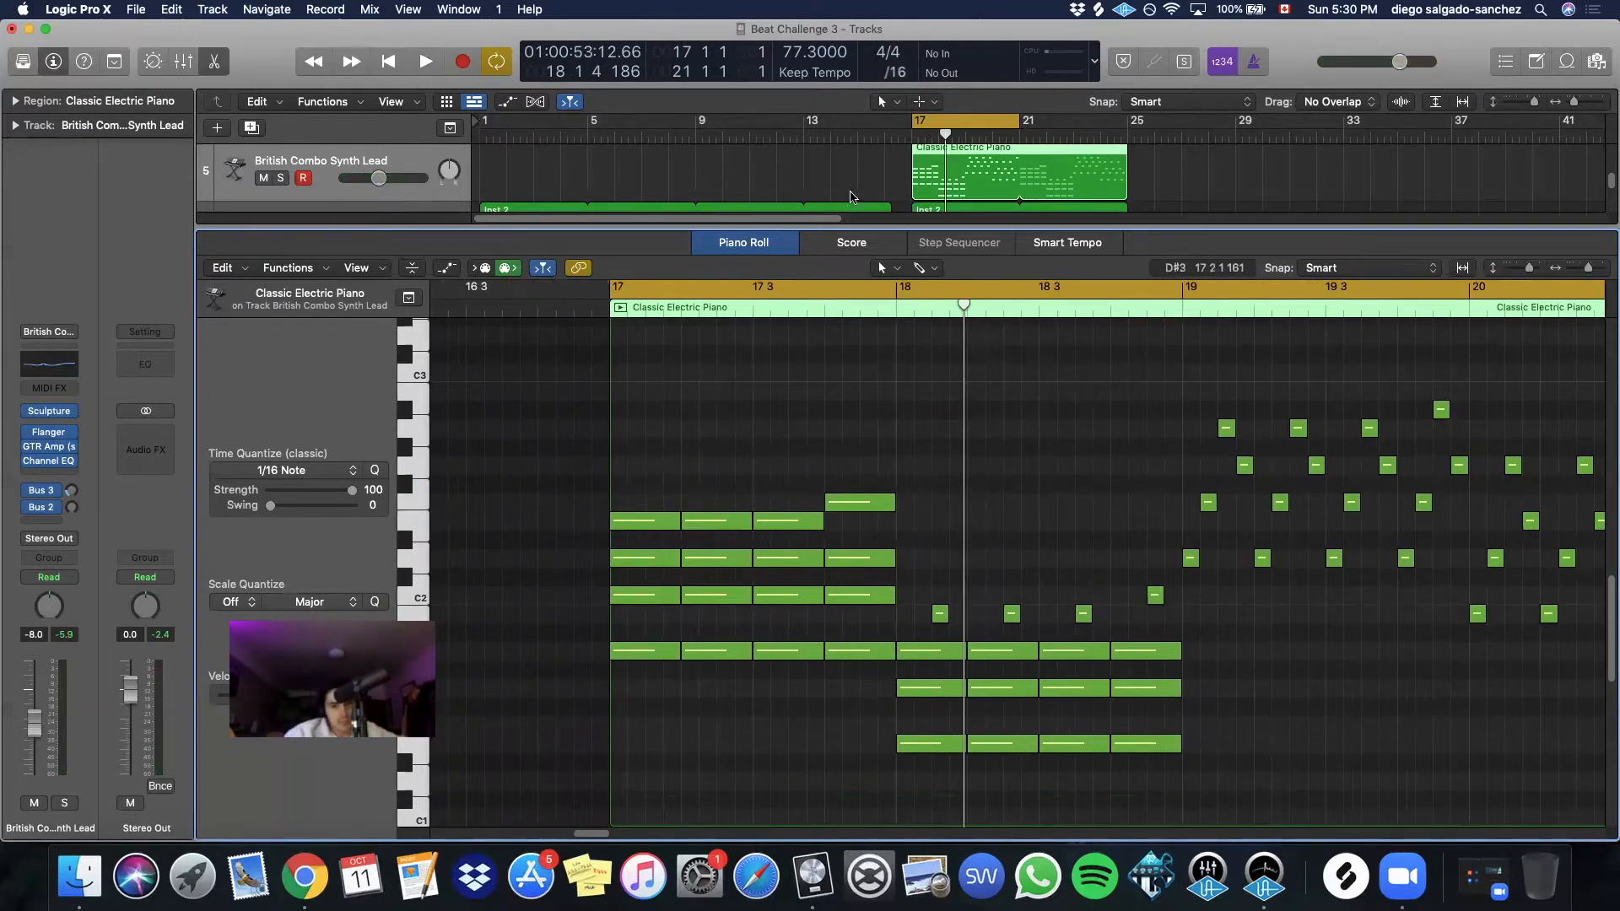
drag(638, 498, 880, 589)
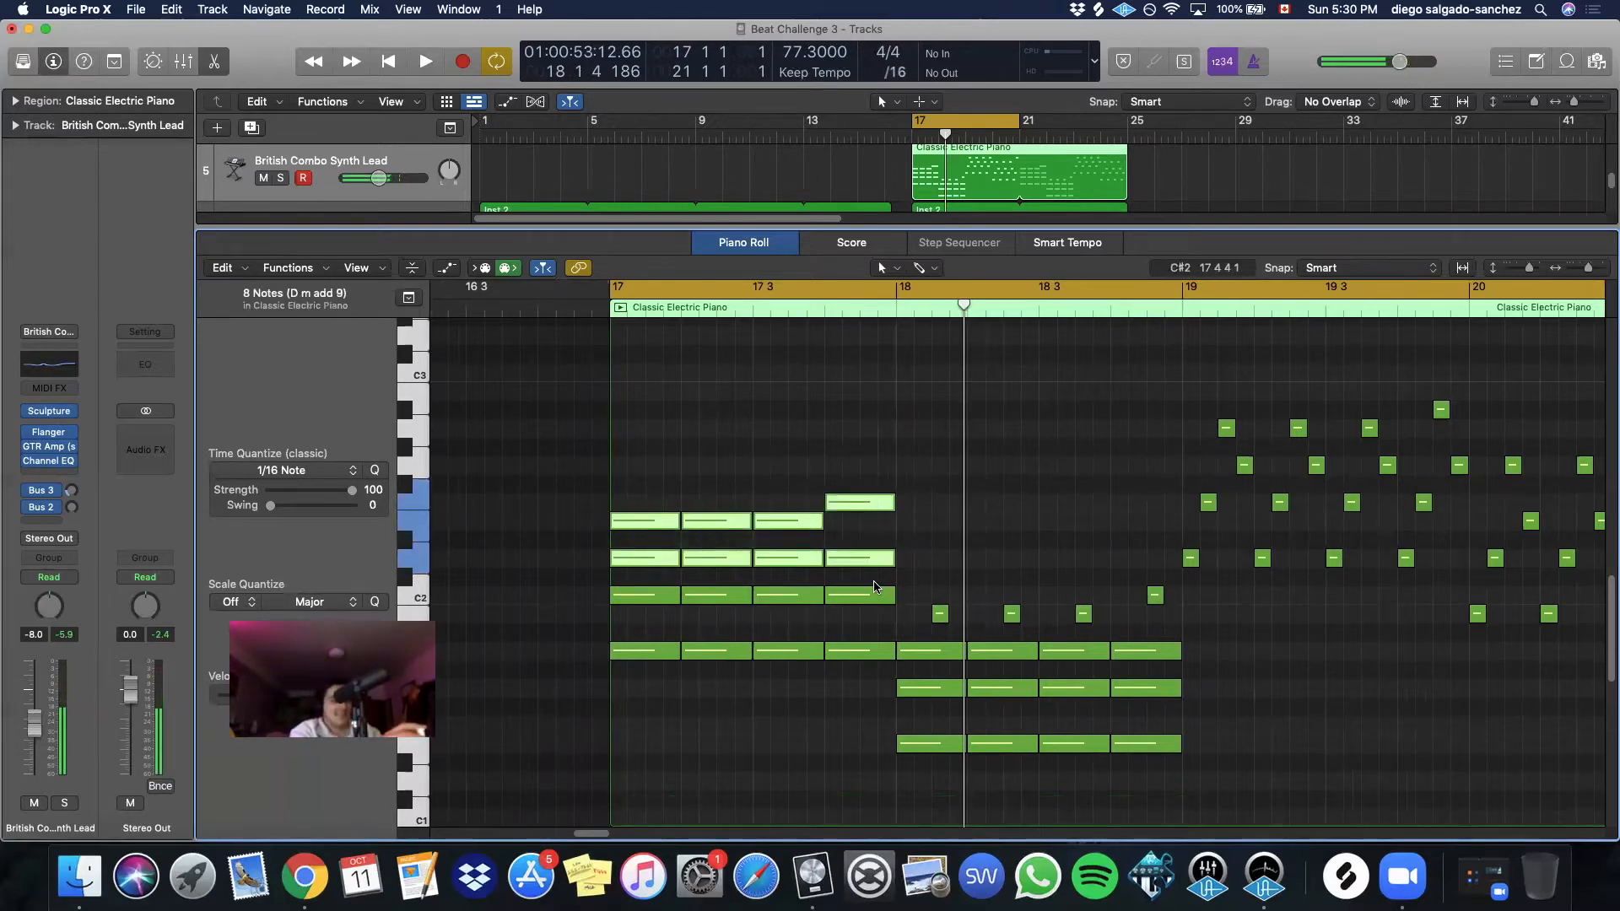
key(Delete)
drag(633, 559, 856, 613)
key(Delete)
key(space)
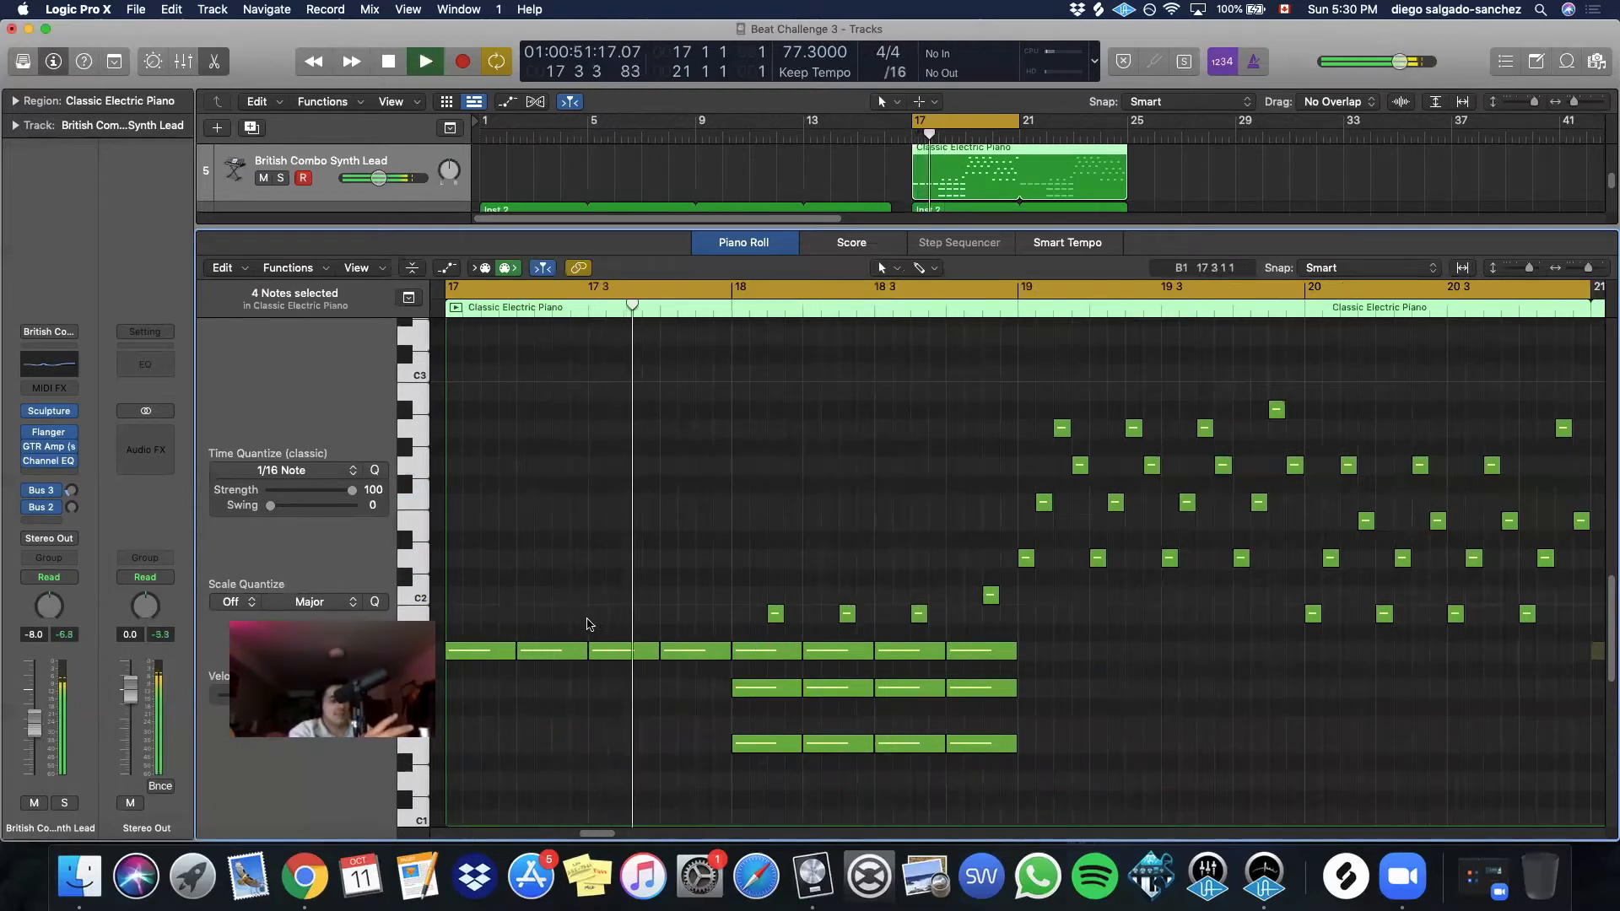
Delete the upper notes in bars 18 to 20, keeping only the E1, D2 and B1 rows, and play back the line
drag(749, 579, 1007, 709)
key(Delete)
drag(1031, 408, 1305, 546)
key(Delete)
drag(1309, 424, 1575, 567)
key(Delete)
key(space)
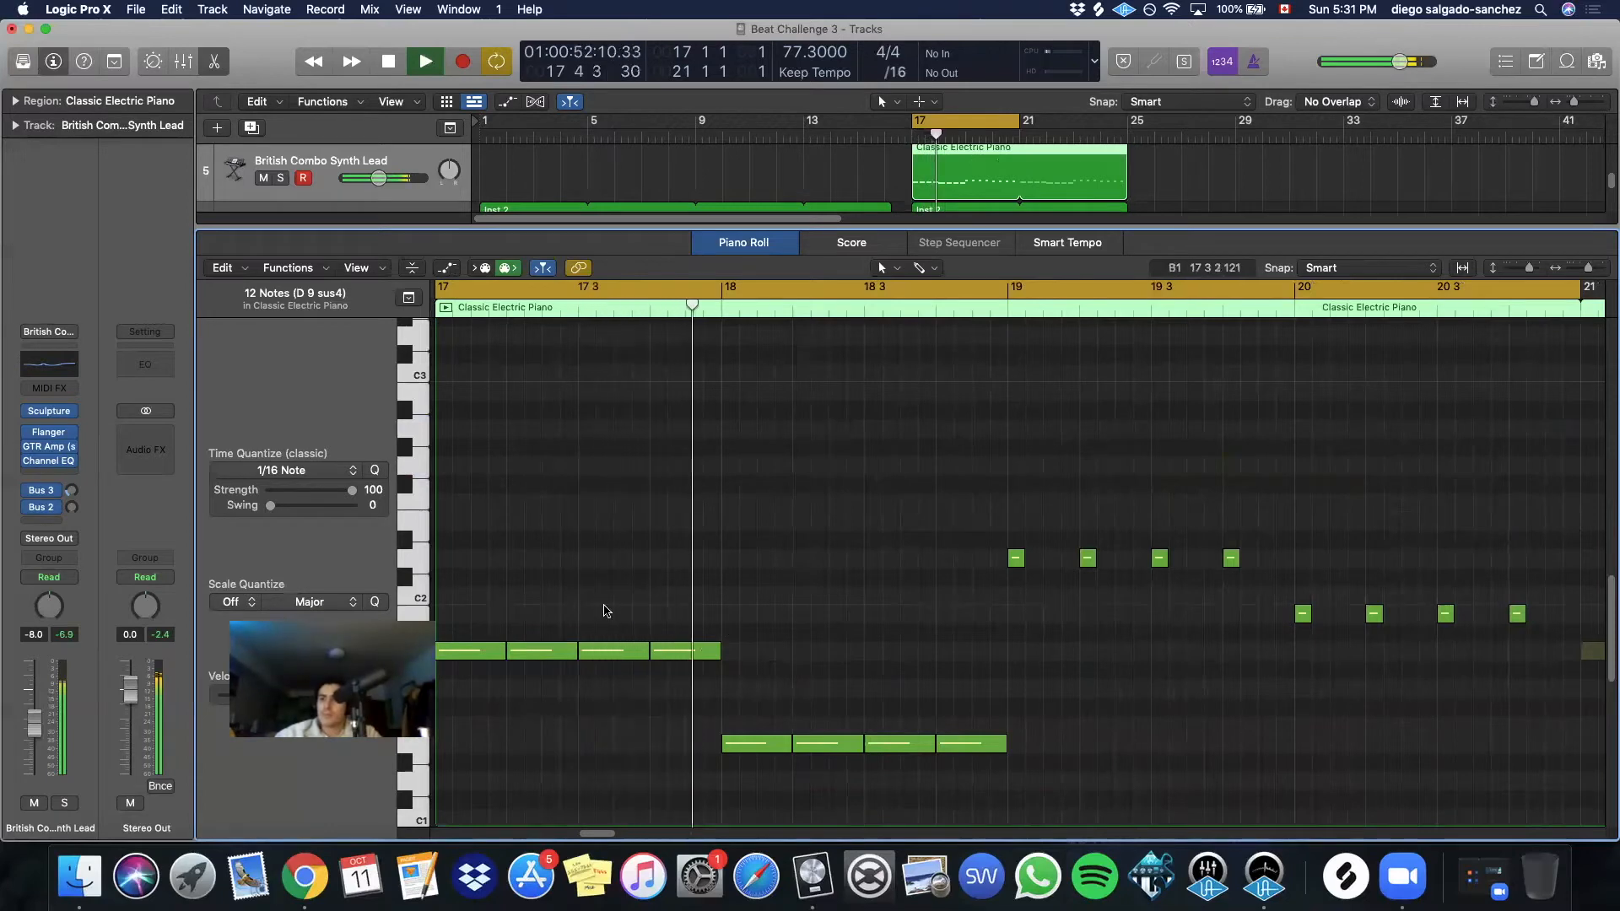
Bypass the Flanger, GTR Amp and Channel EQ on the duplicate synth lead track and replay the section
key(space)
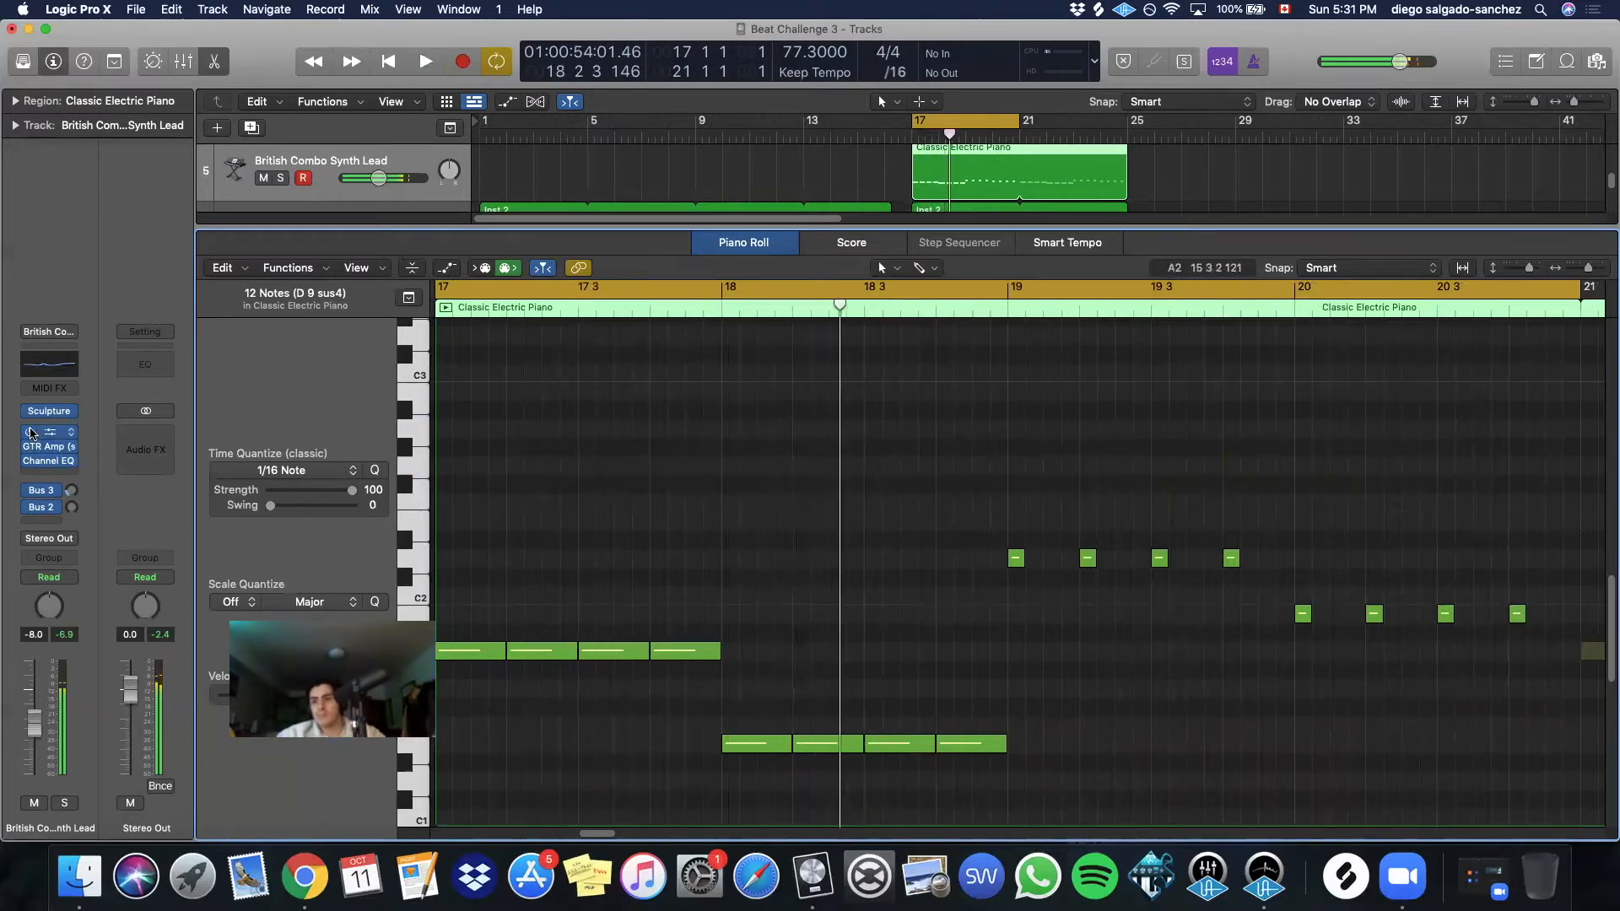
key(space)
key(space)
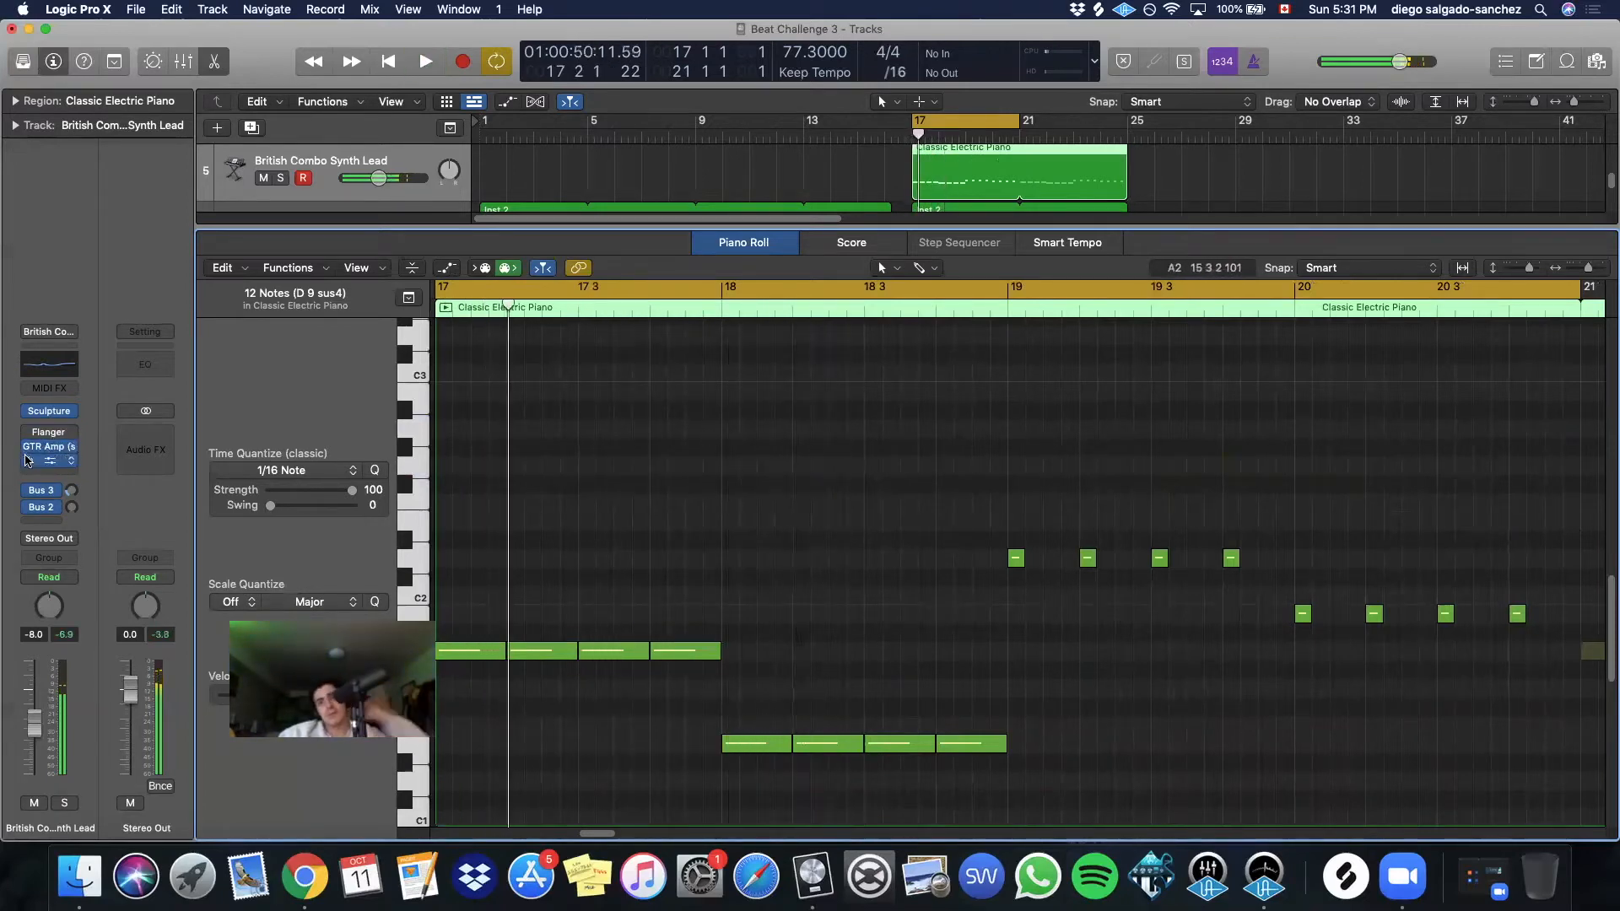
key(space)
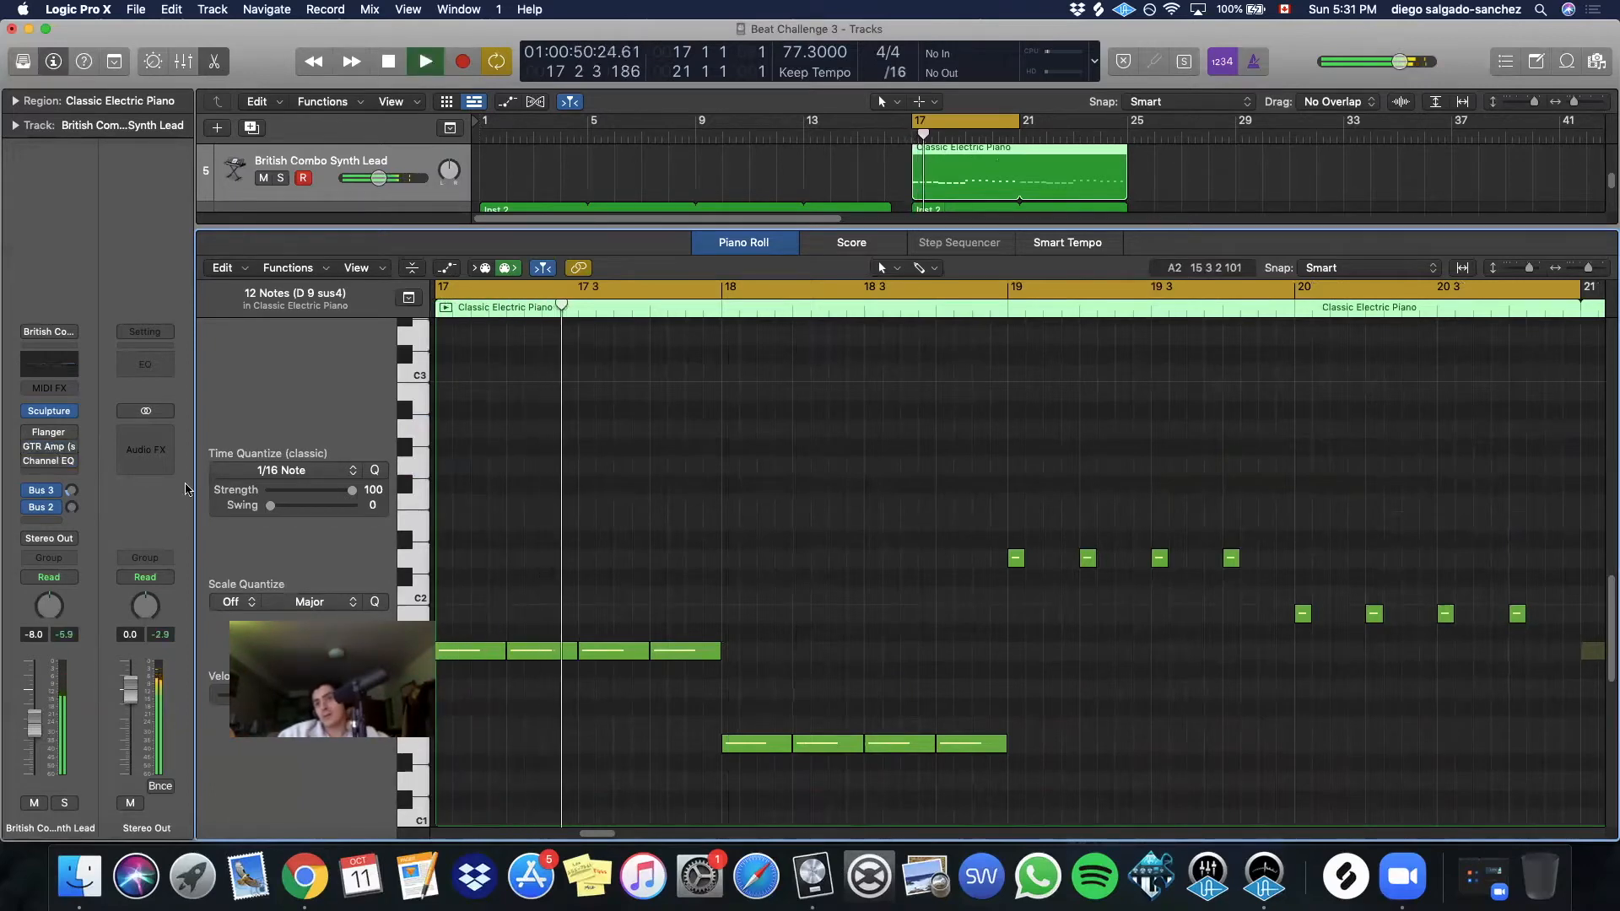
drag(598, 834, 586, 834)
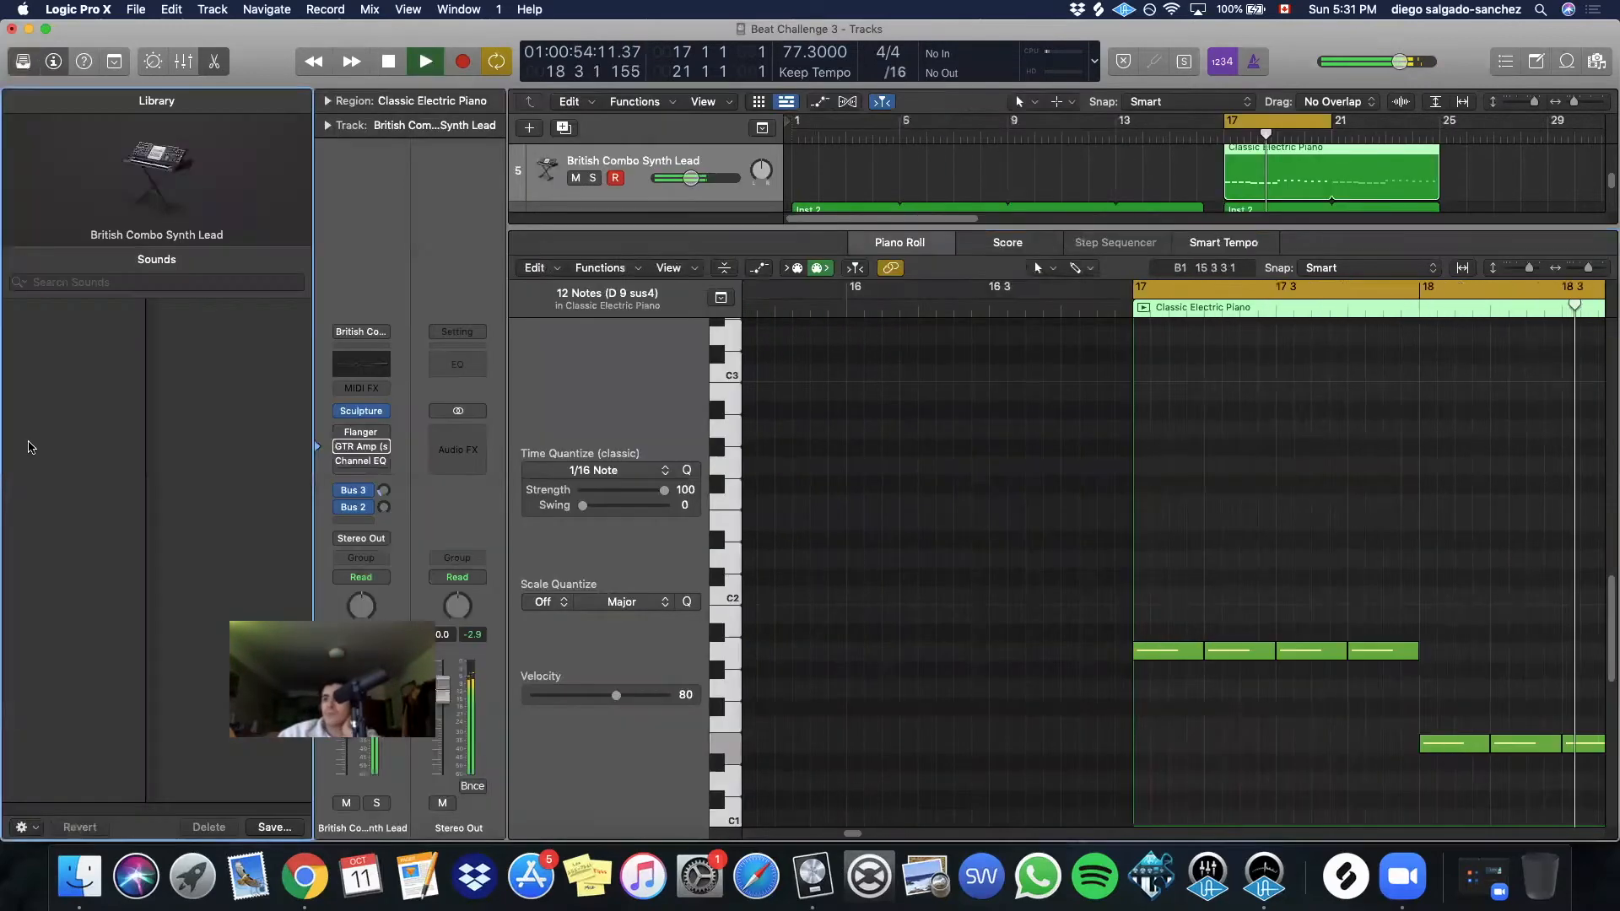
click(23, 61)
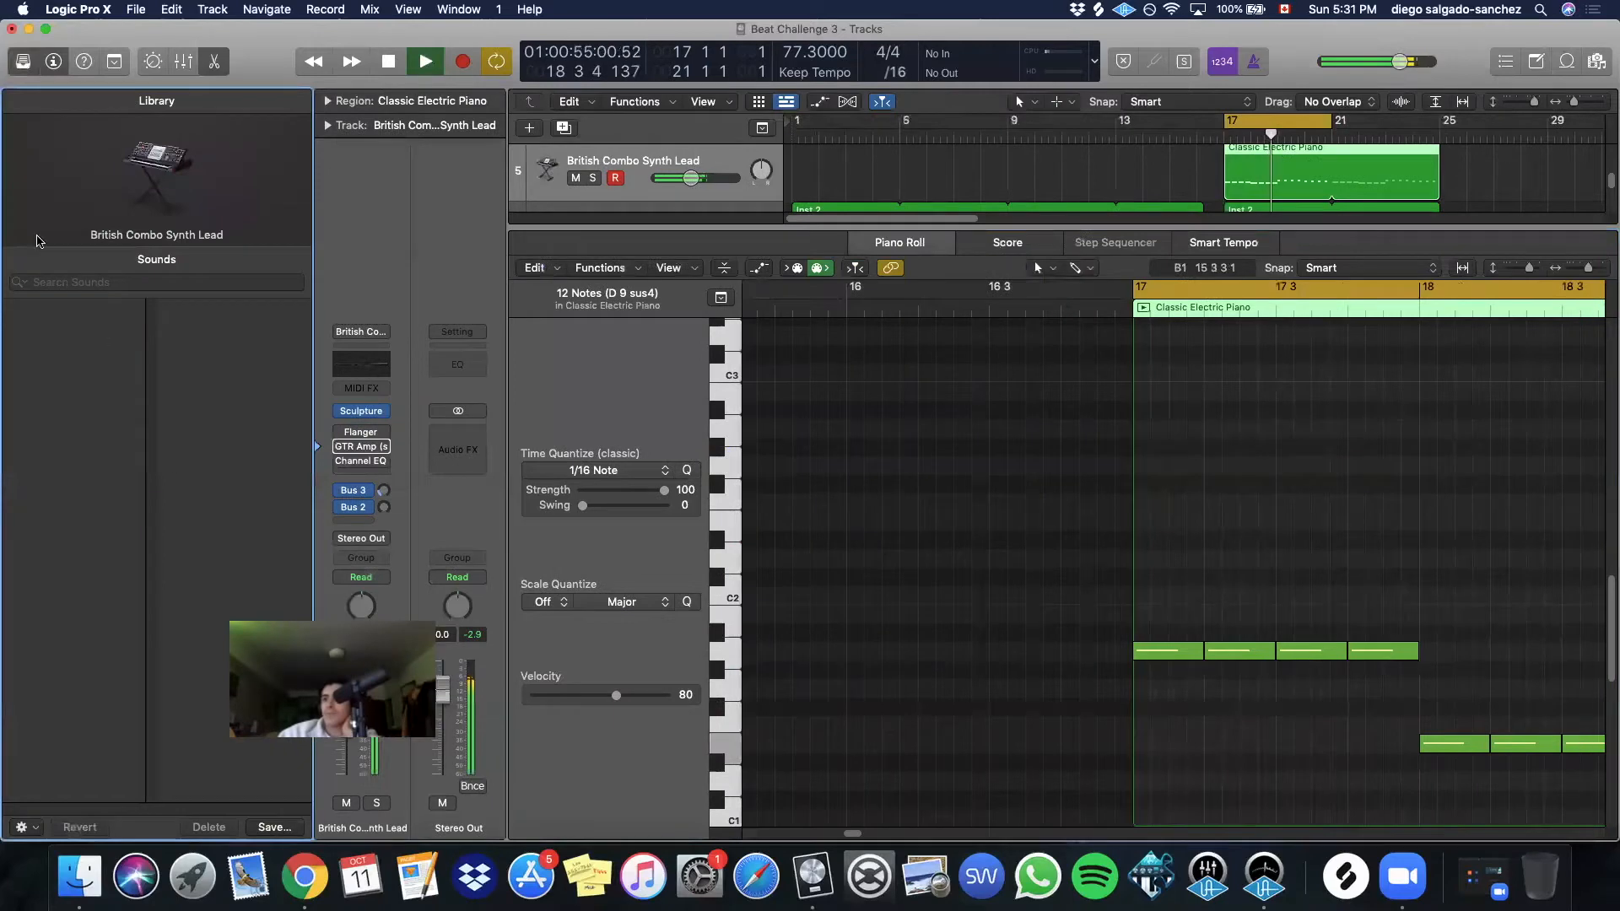
key(y)
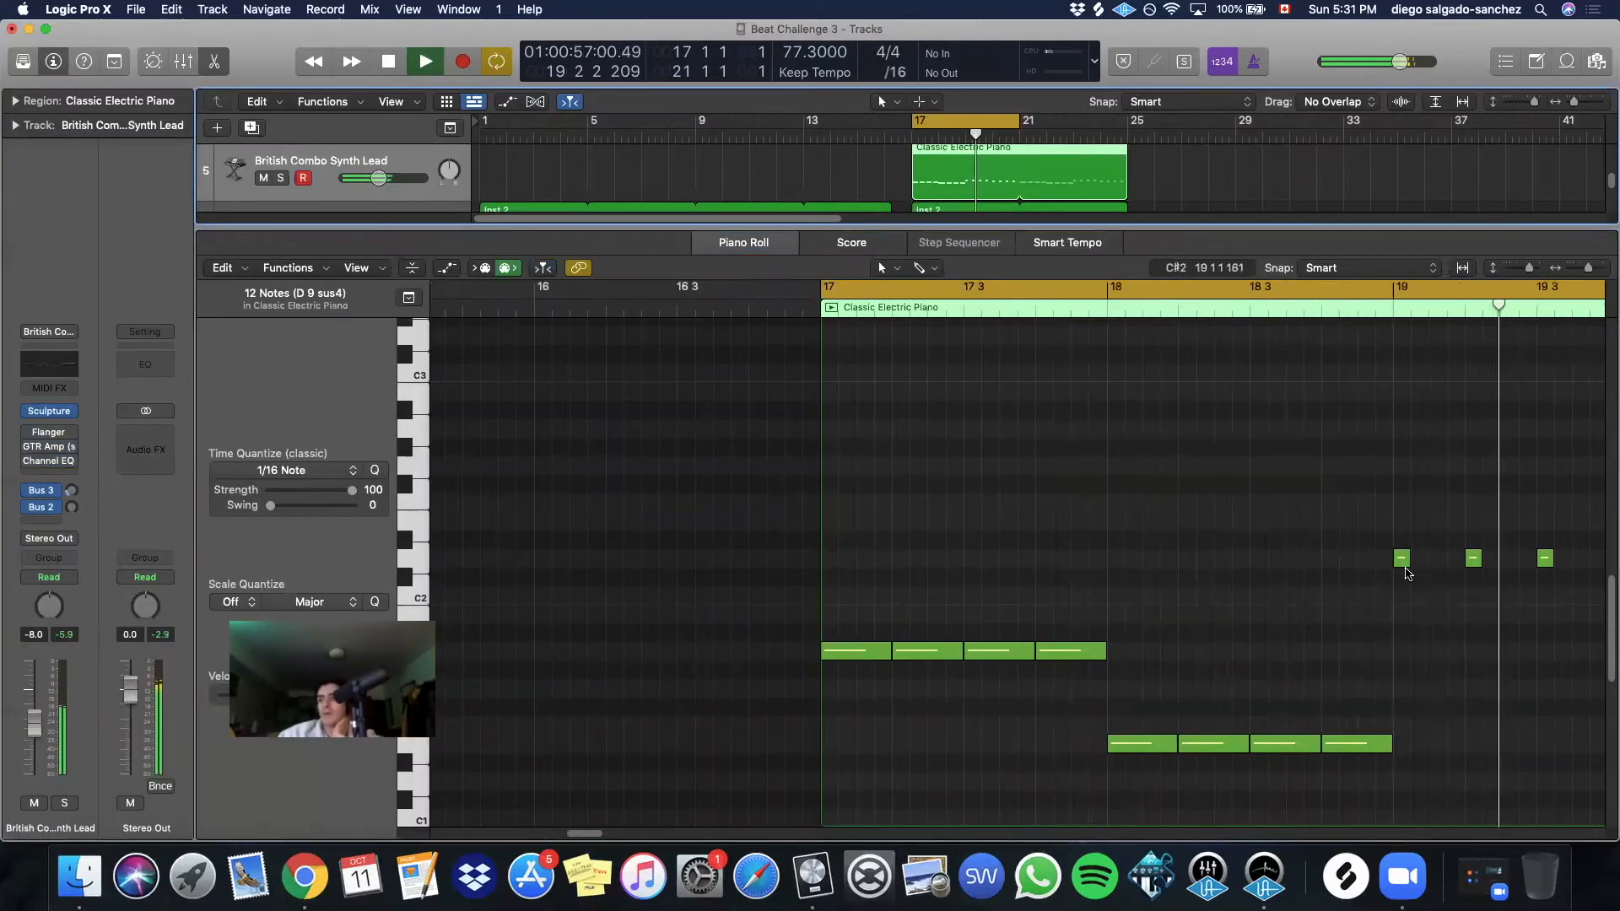
key(super+Left)
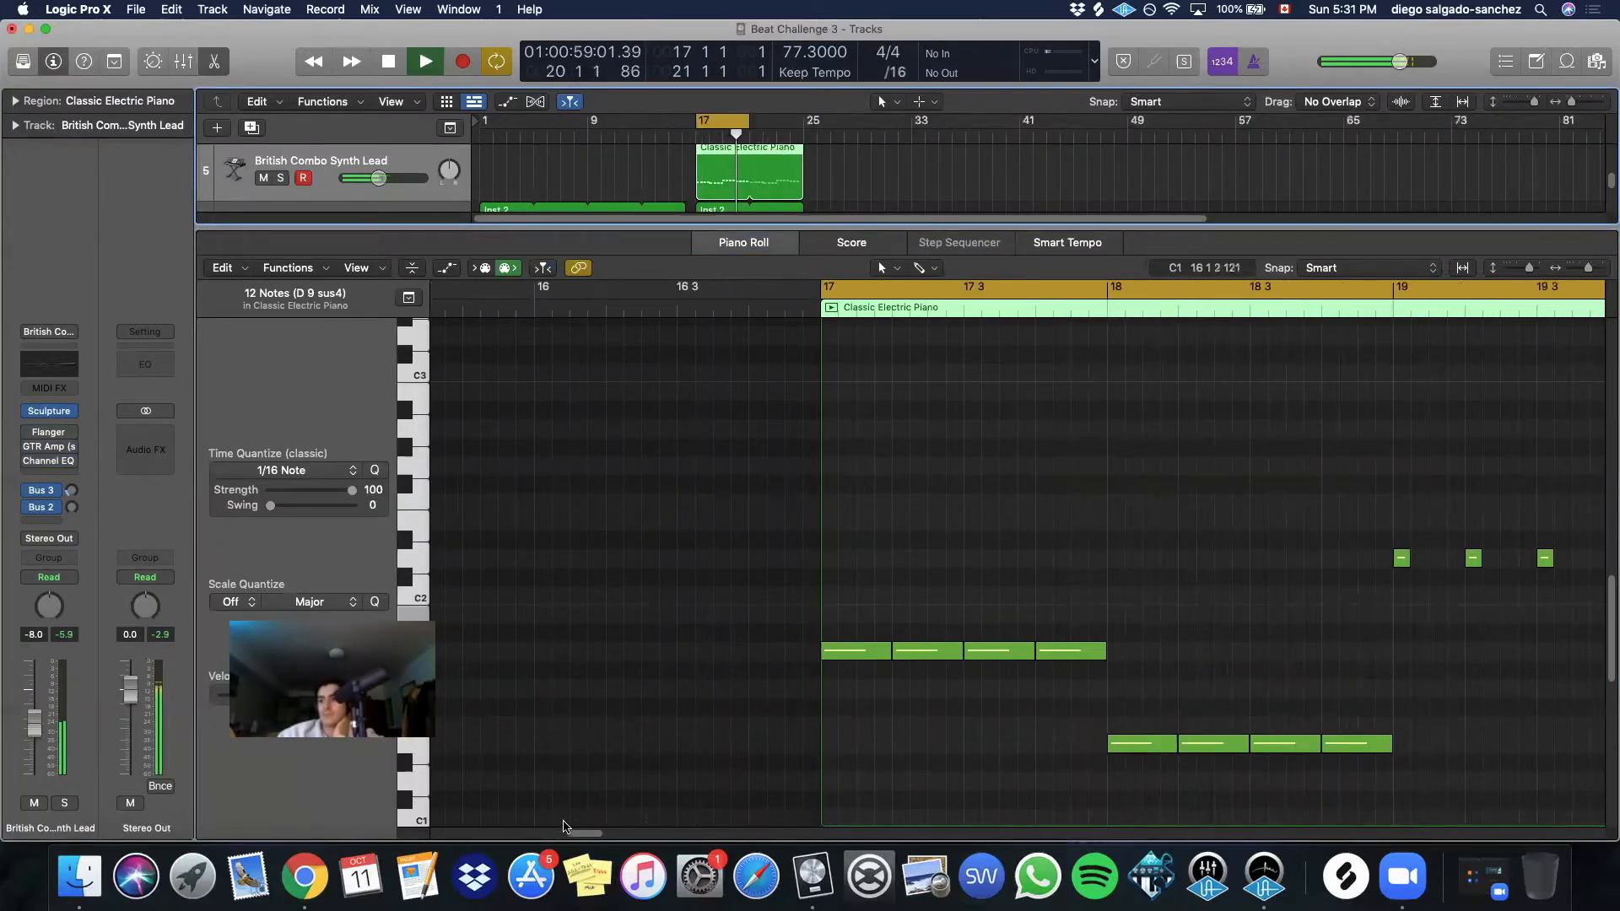
Lengthen the short D2 and B1 notes in bars 19 and 20 to full quarter notes
drag(583, 835, 609, 834)
drag(588, 513, 1172, 621)
drag(614, 838, 589, 838)
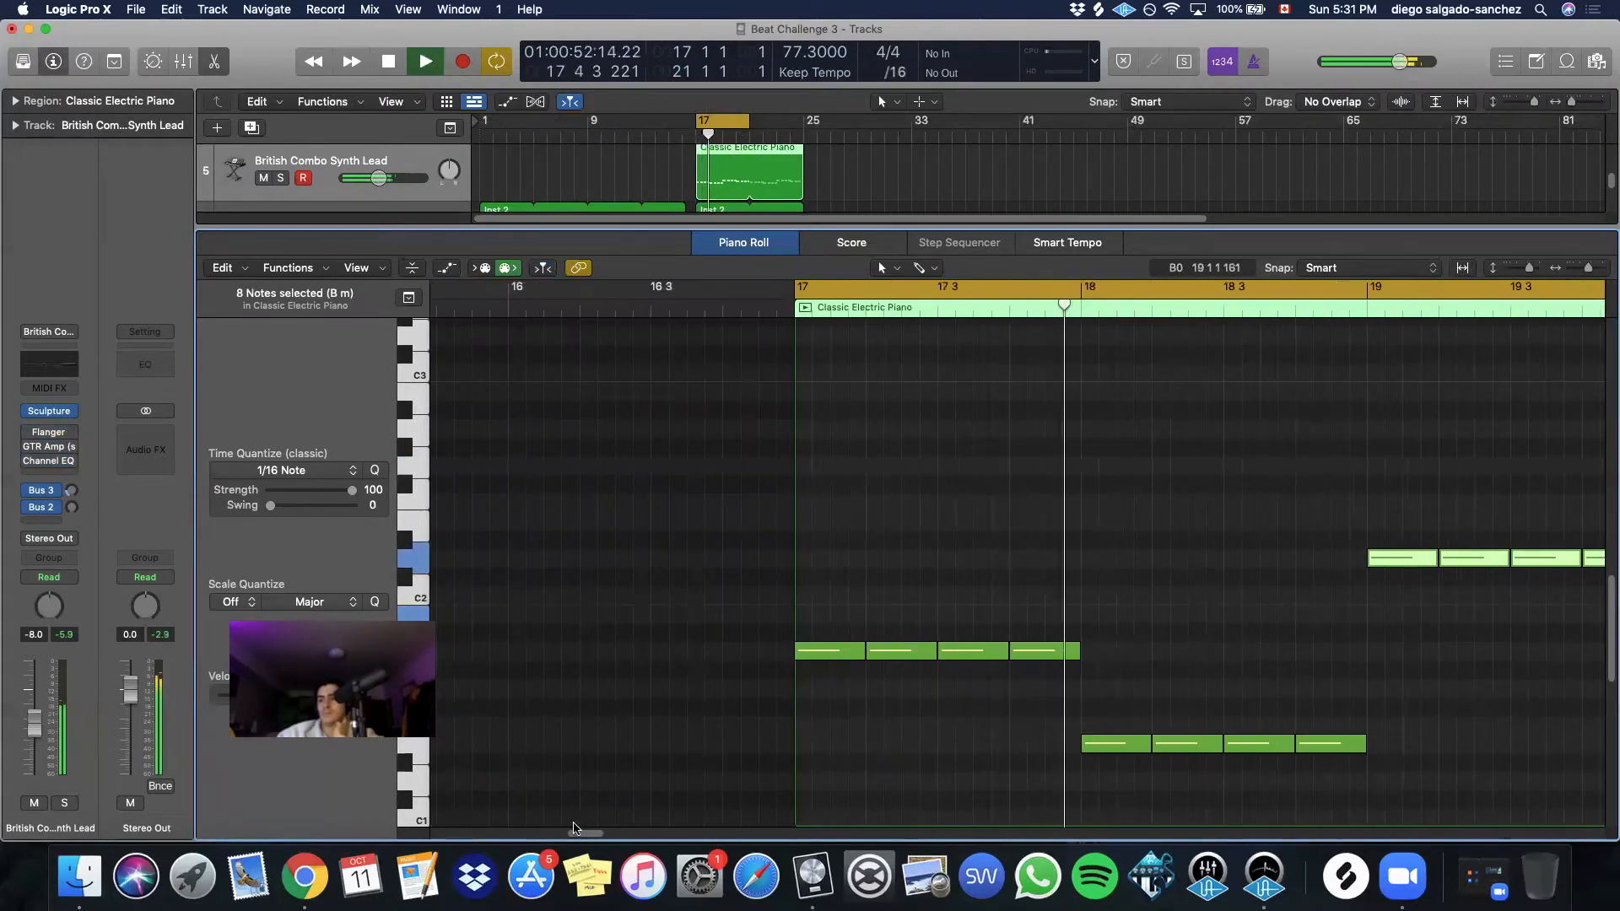
Enable the GTR Amp on the synth lead track and audition its presets during playback, ending on PunchyBright
click(31, 453)
click(32, 454)
click(29, 447)
click(48, 447)
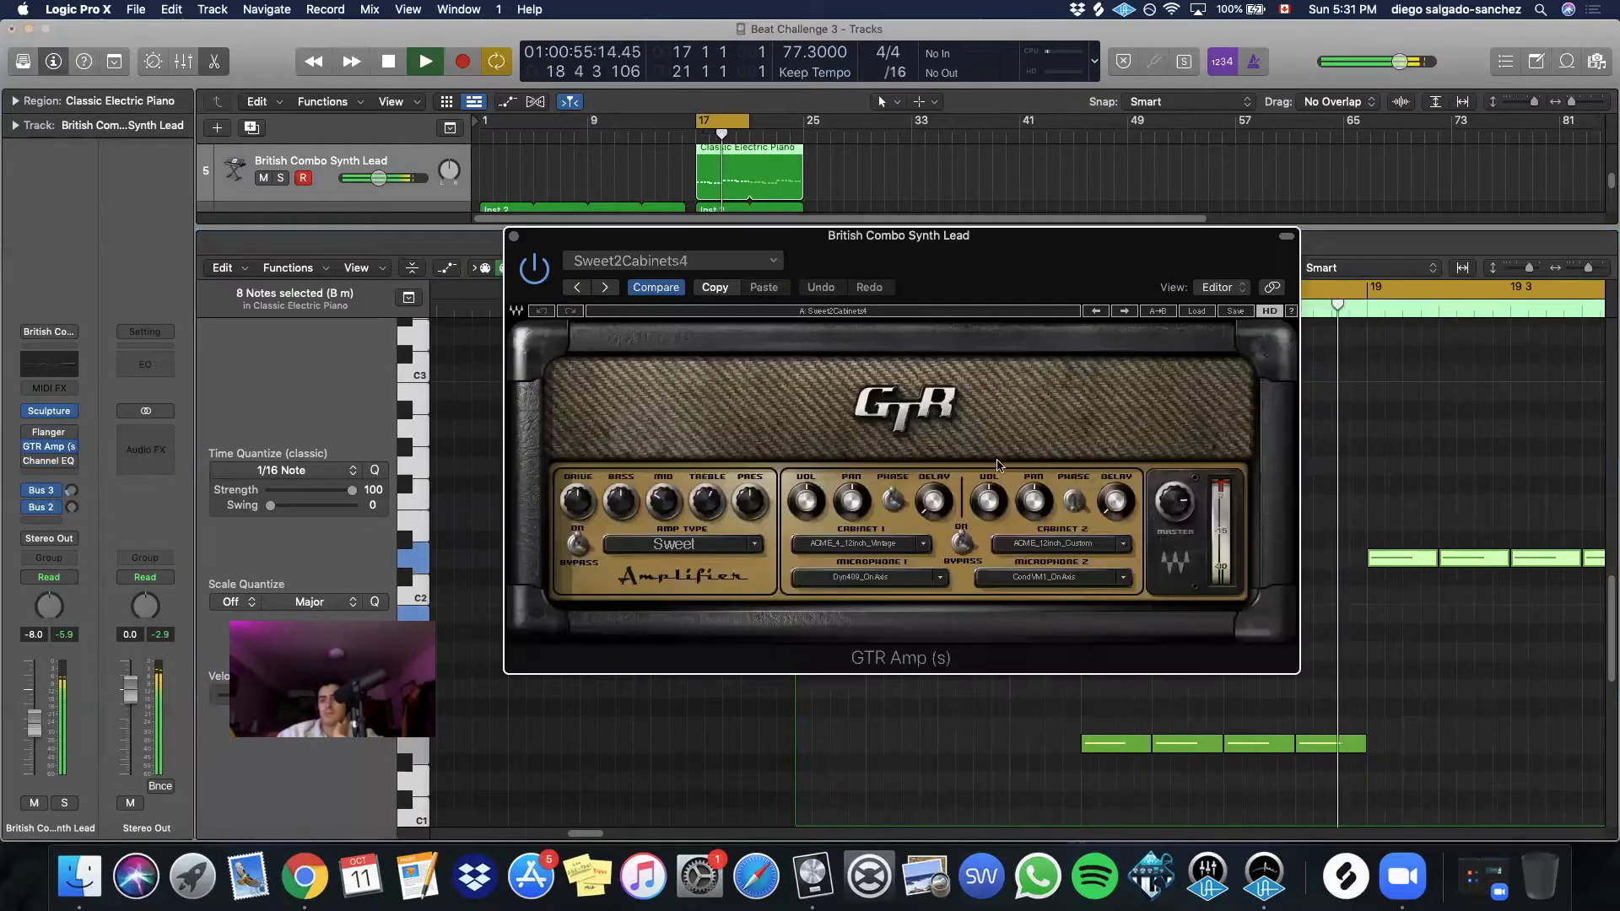
click(578, 287)
click(578, 287)
click(579, 287)
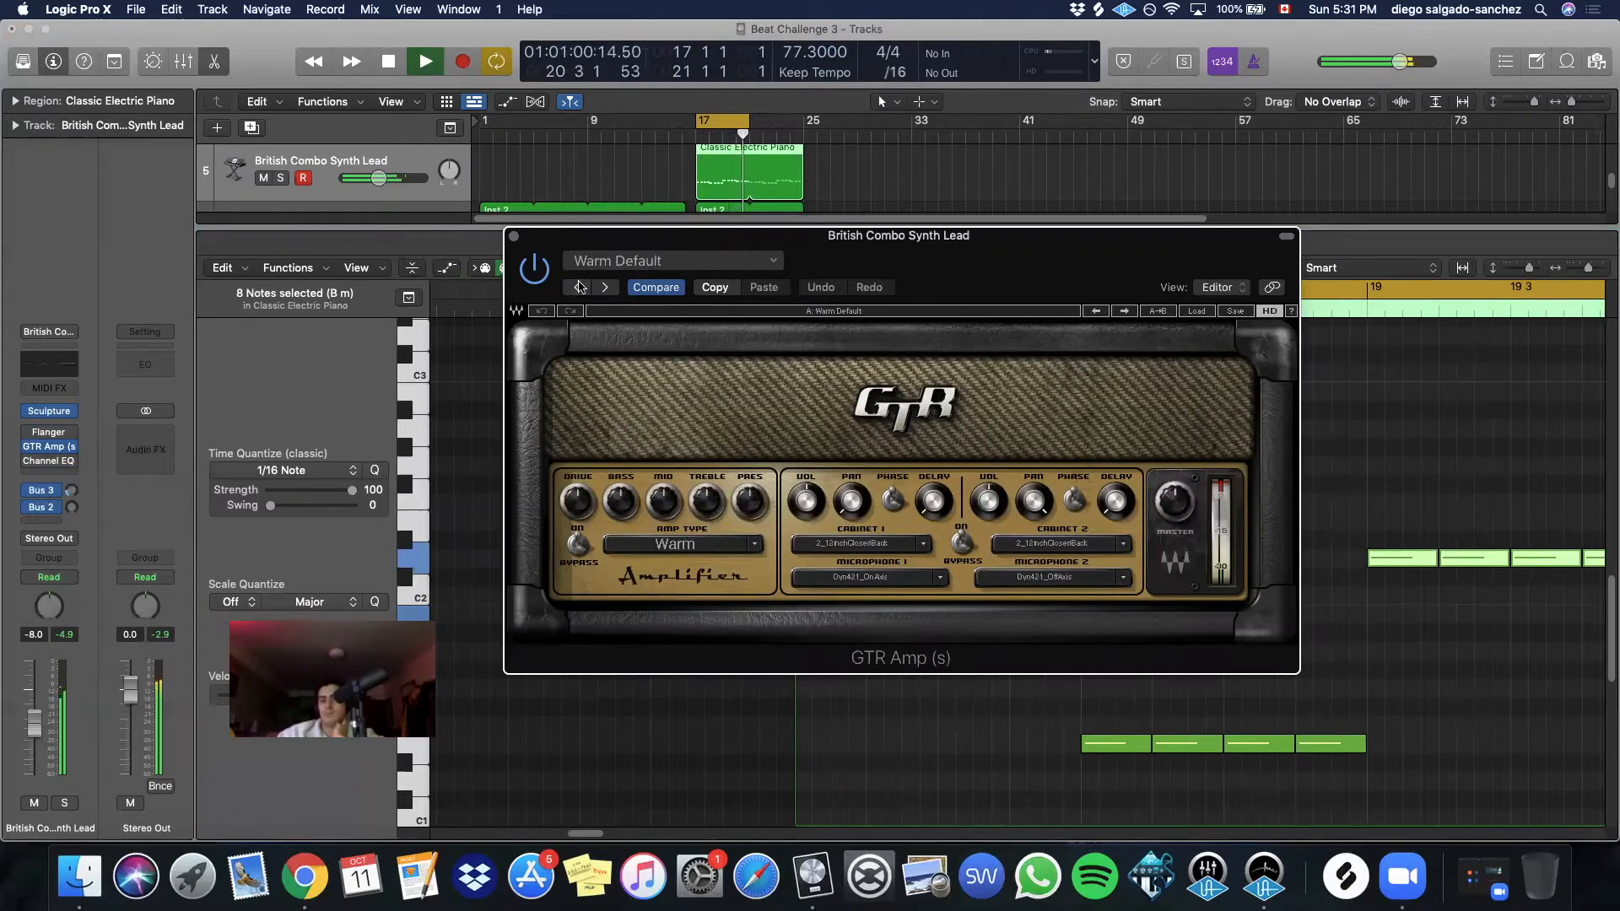
click(604, 287)
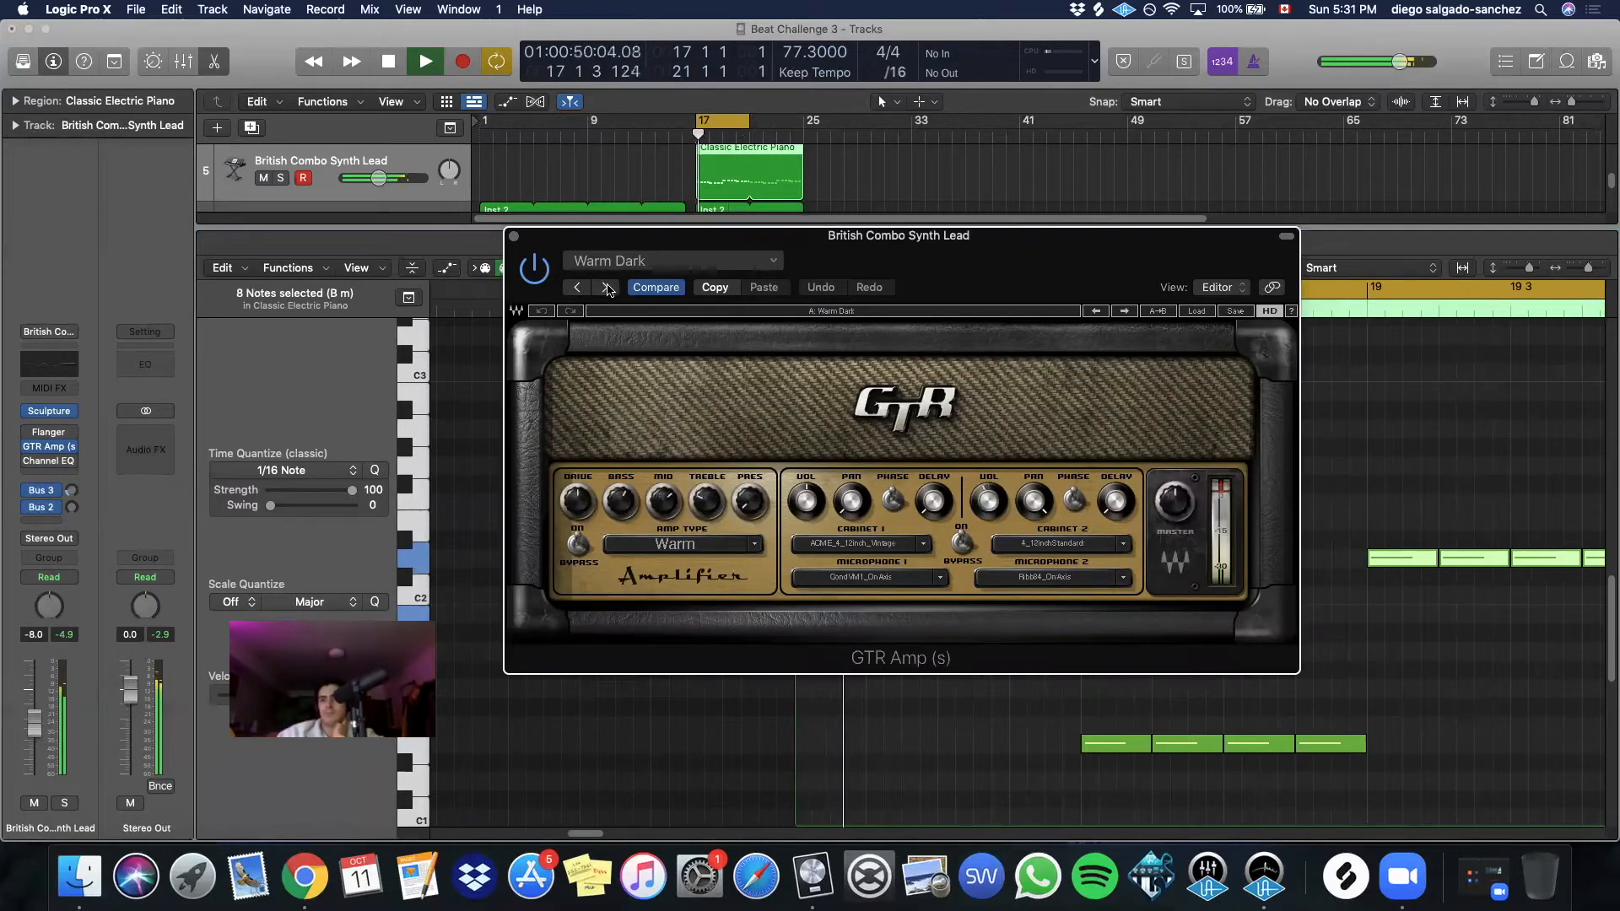
click(606, 288)
click(606, 288)
click(607, 288)
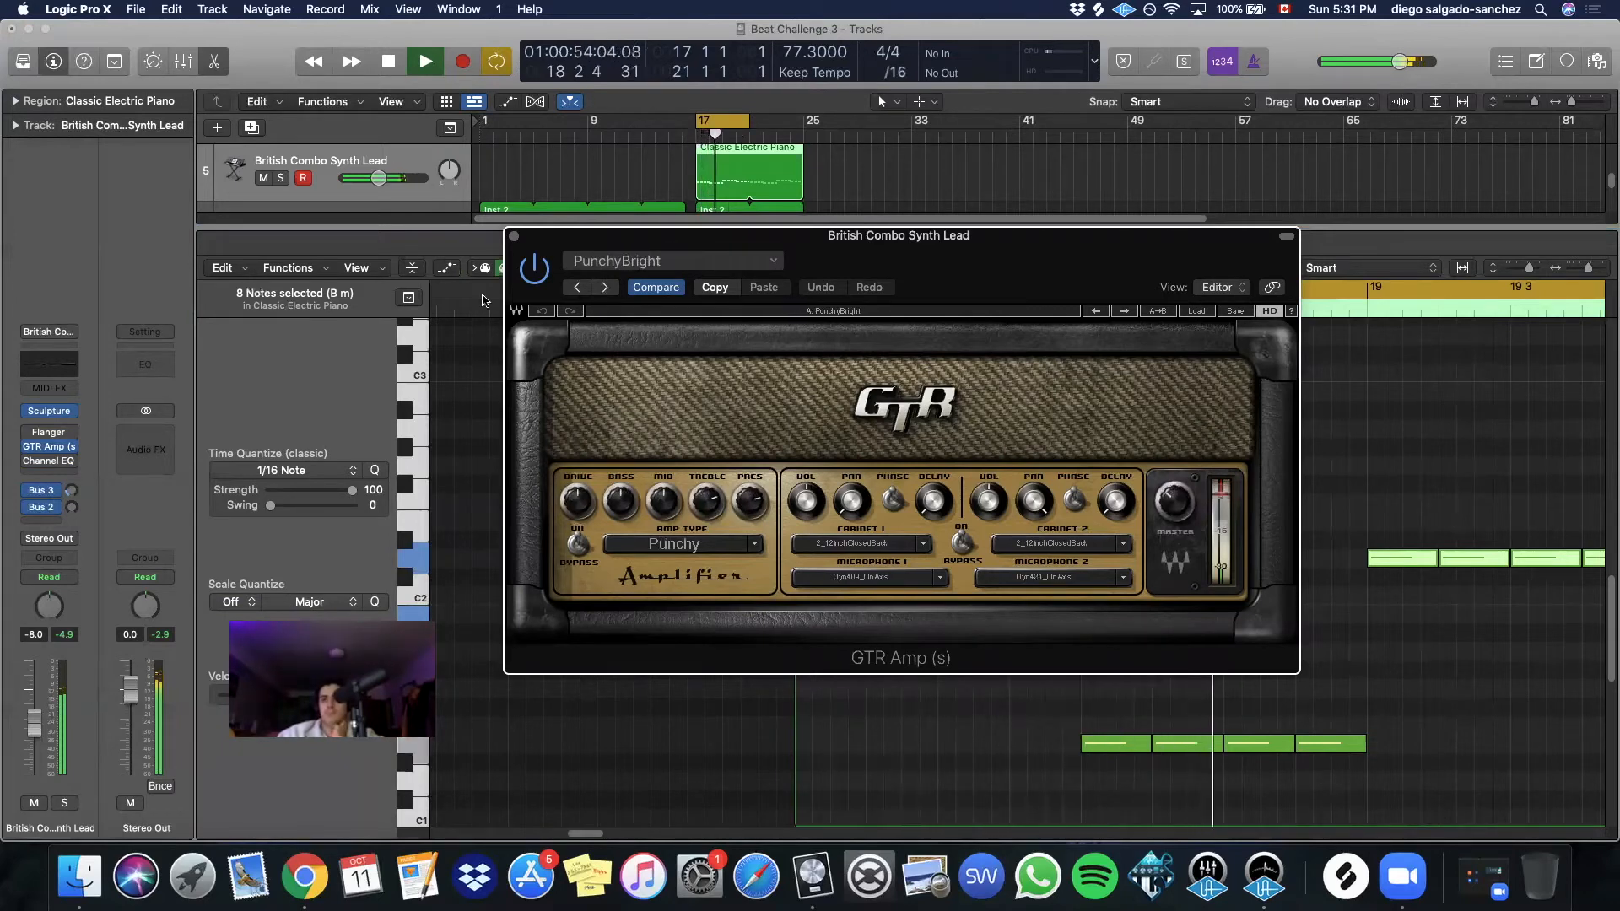
Stop playback and remove the GTR Amp and Flanger plug-ins from the synth lead track
key(space)
click(71, 448)
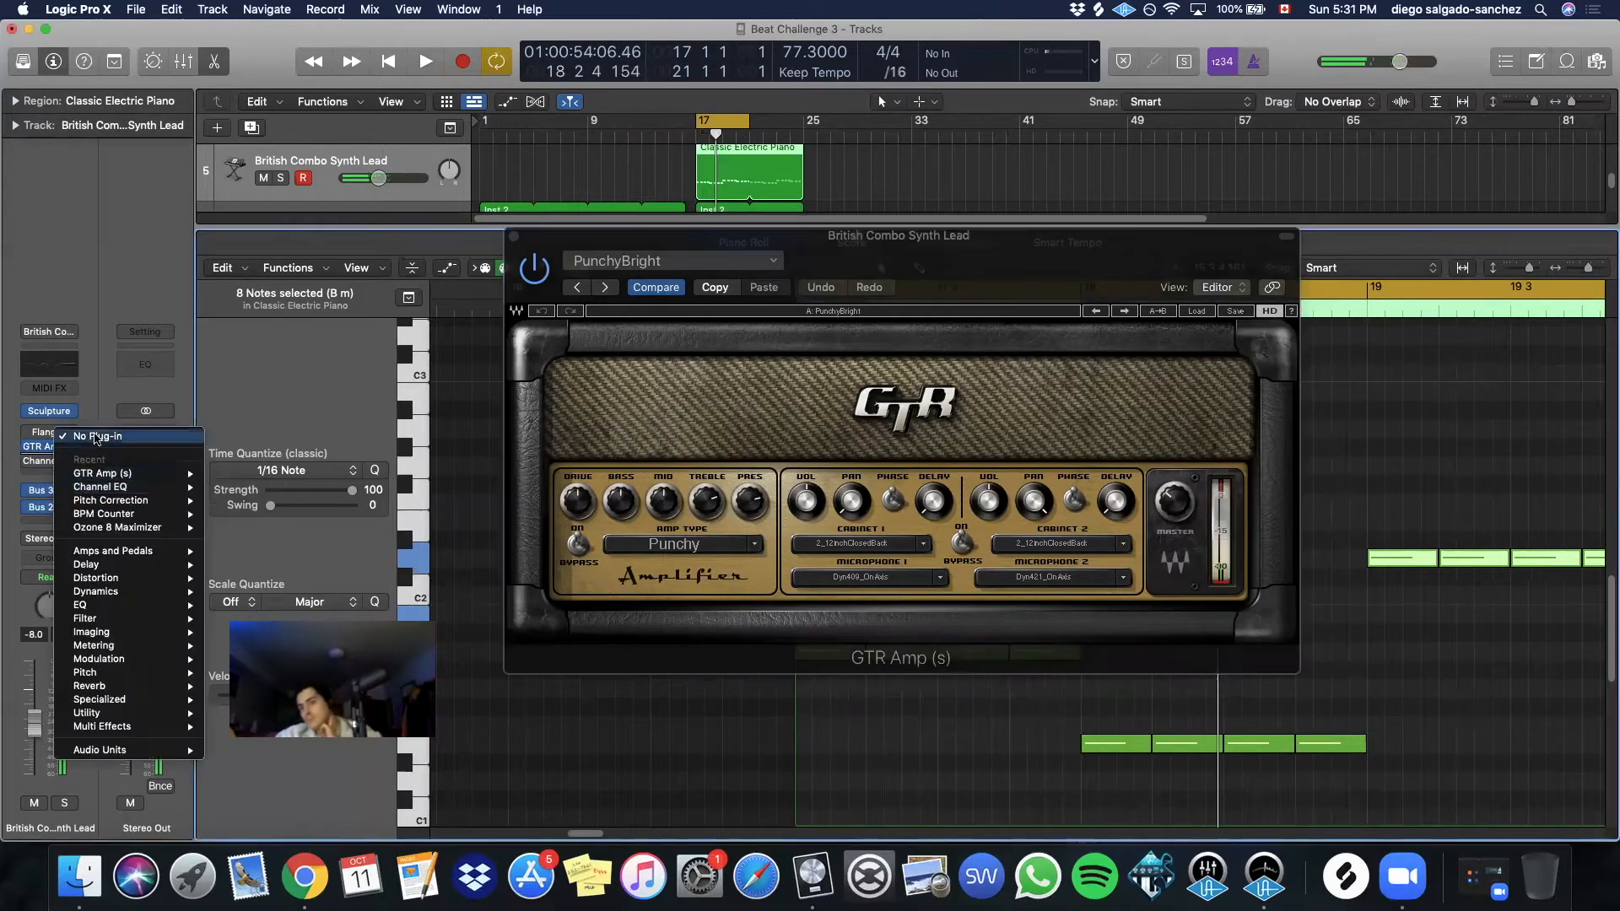
click(93, 440)
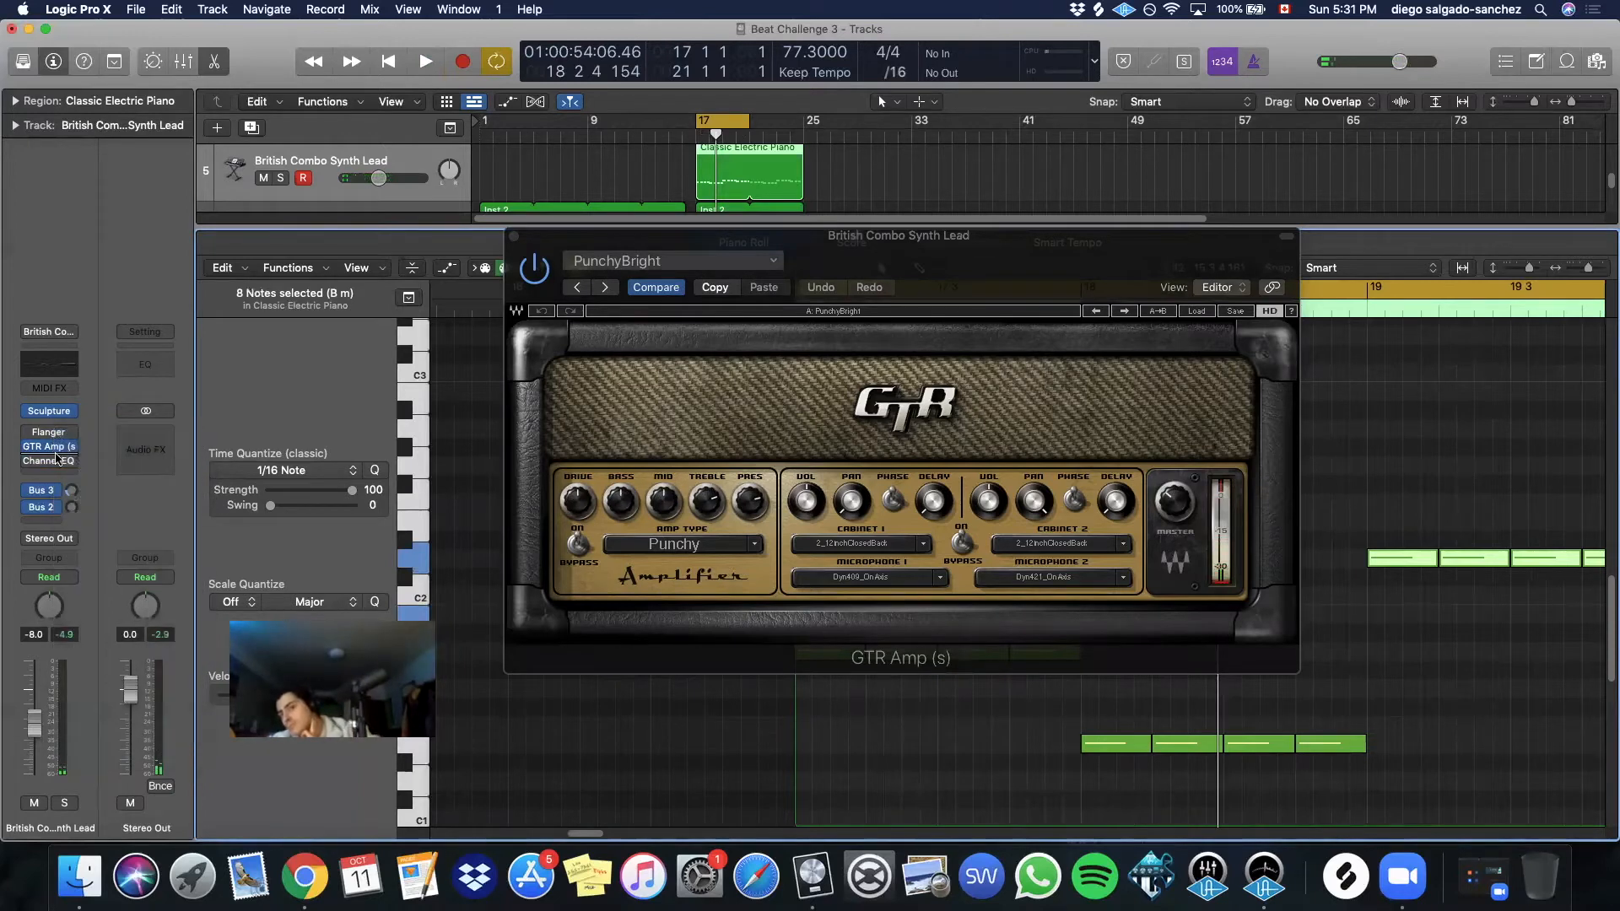
click(72, 447)
click(98, 469)
click(72, 434)
click(72, 433)
Insert the Waves Maserati GTi (s) plug-in in the empty effect slot of the synth lead track
click(73, 434)
mouse_move(91, 748)
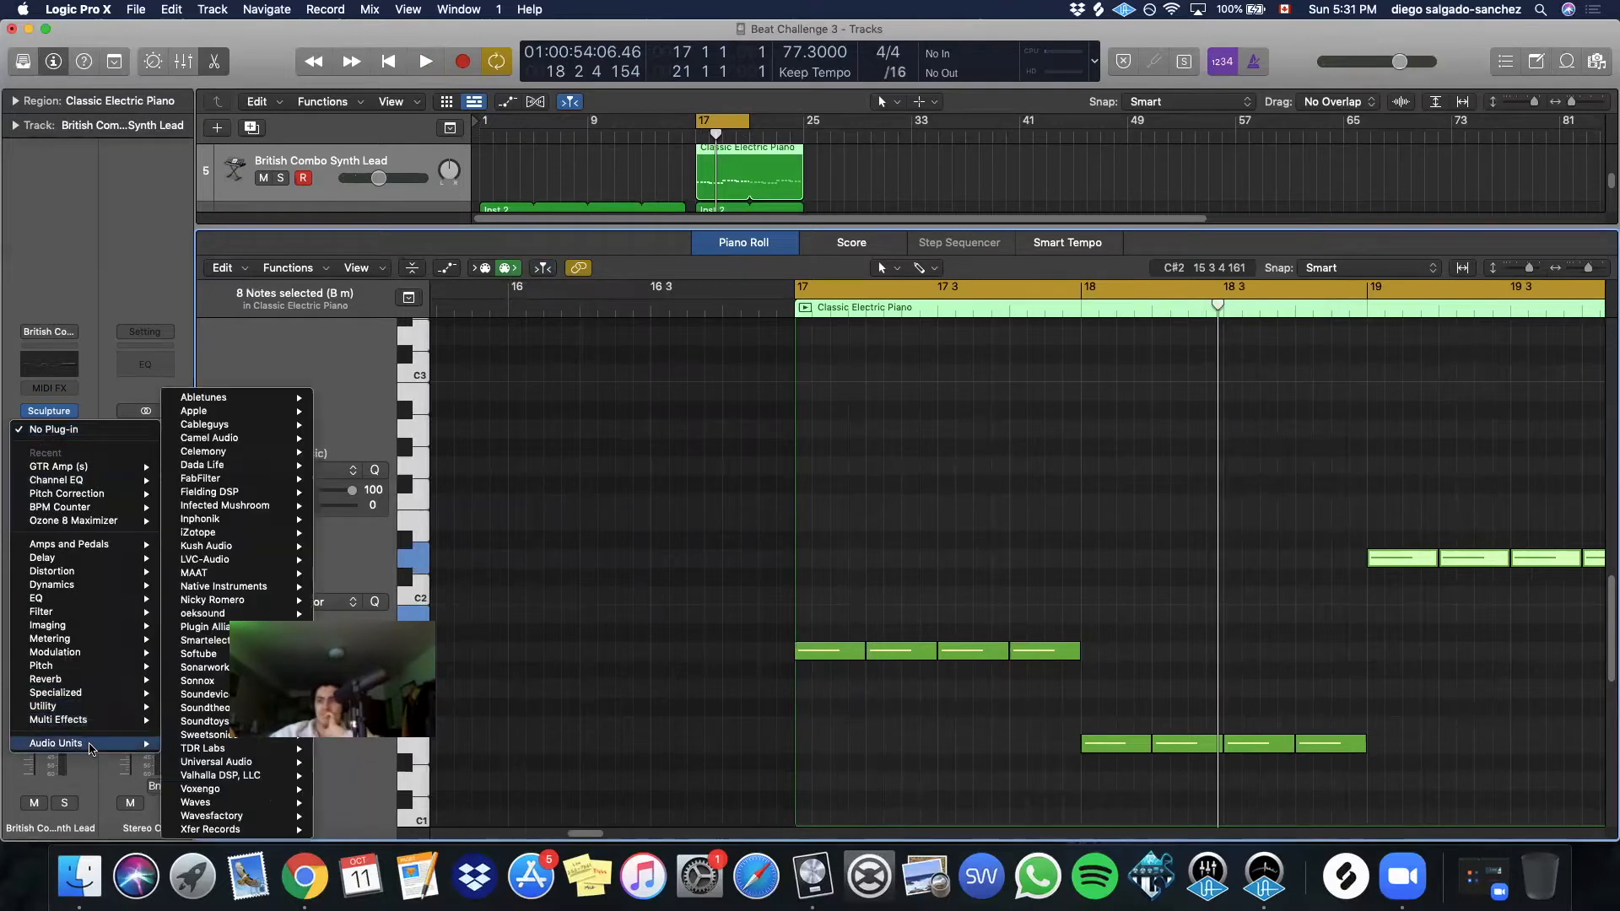
mouse_move(253, 807)
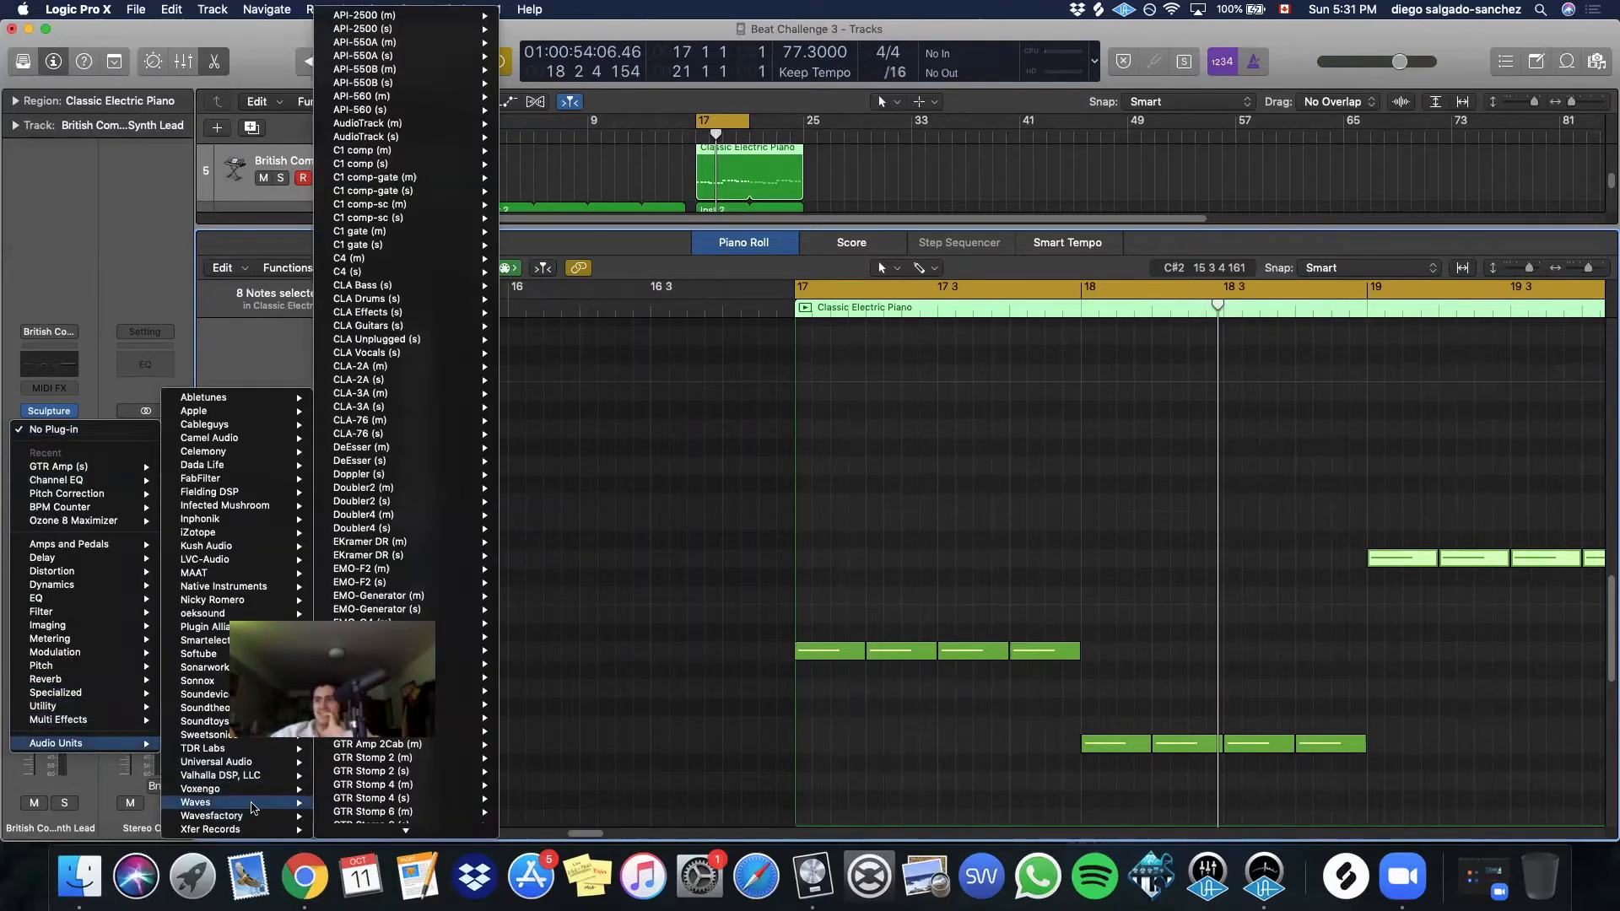
scroll(405, 676, down, 15)
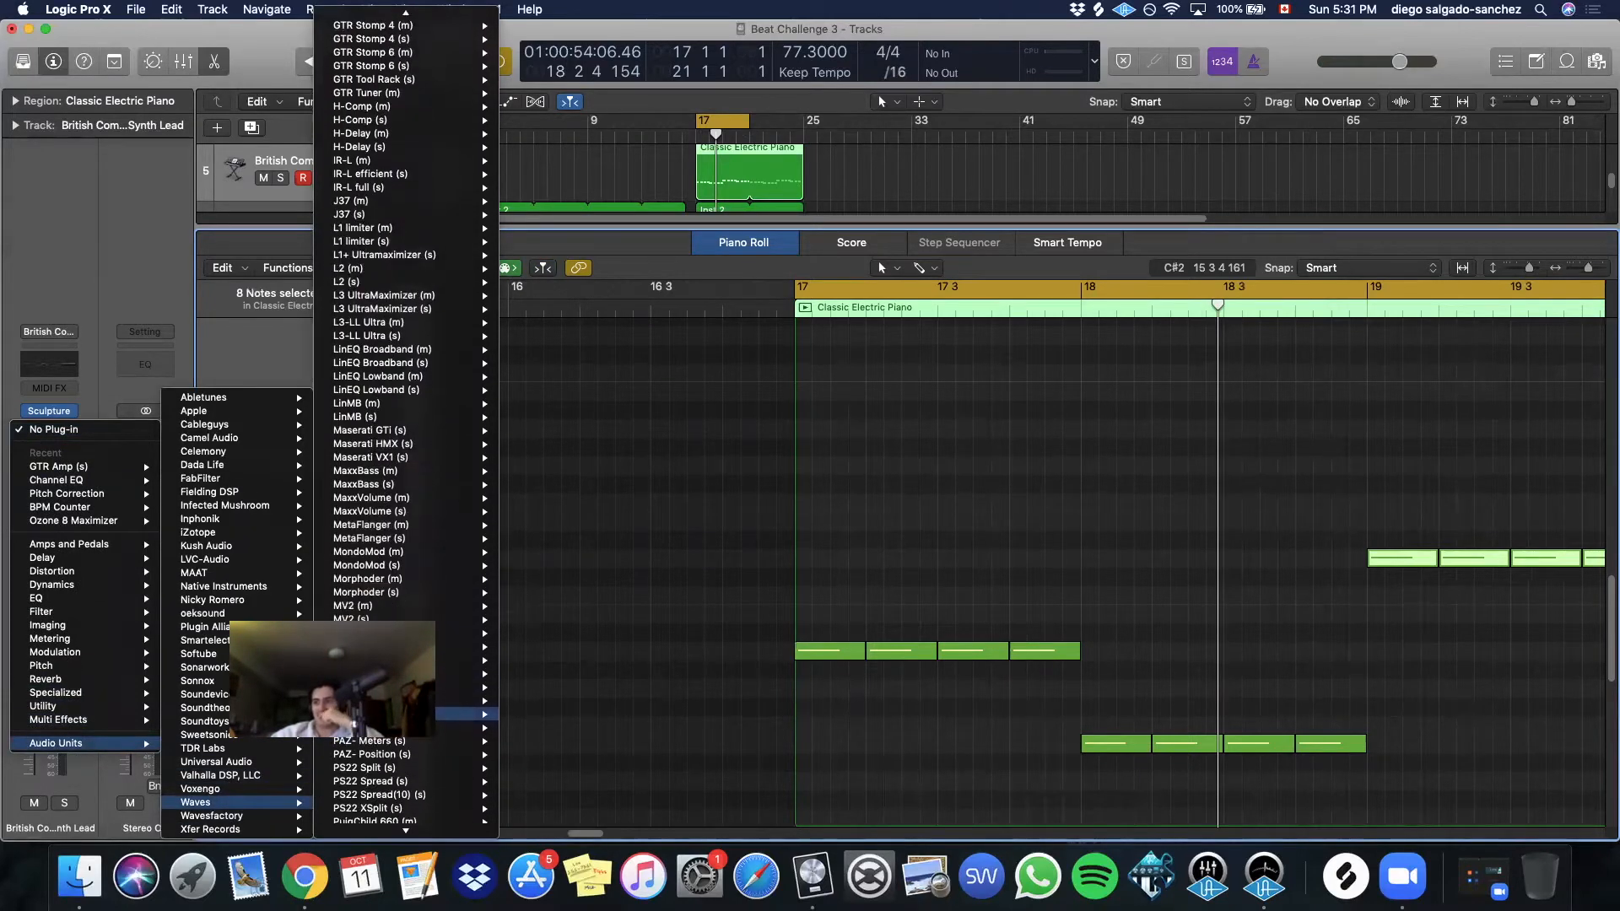
scroll(422, 708, up, 5)
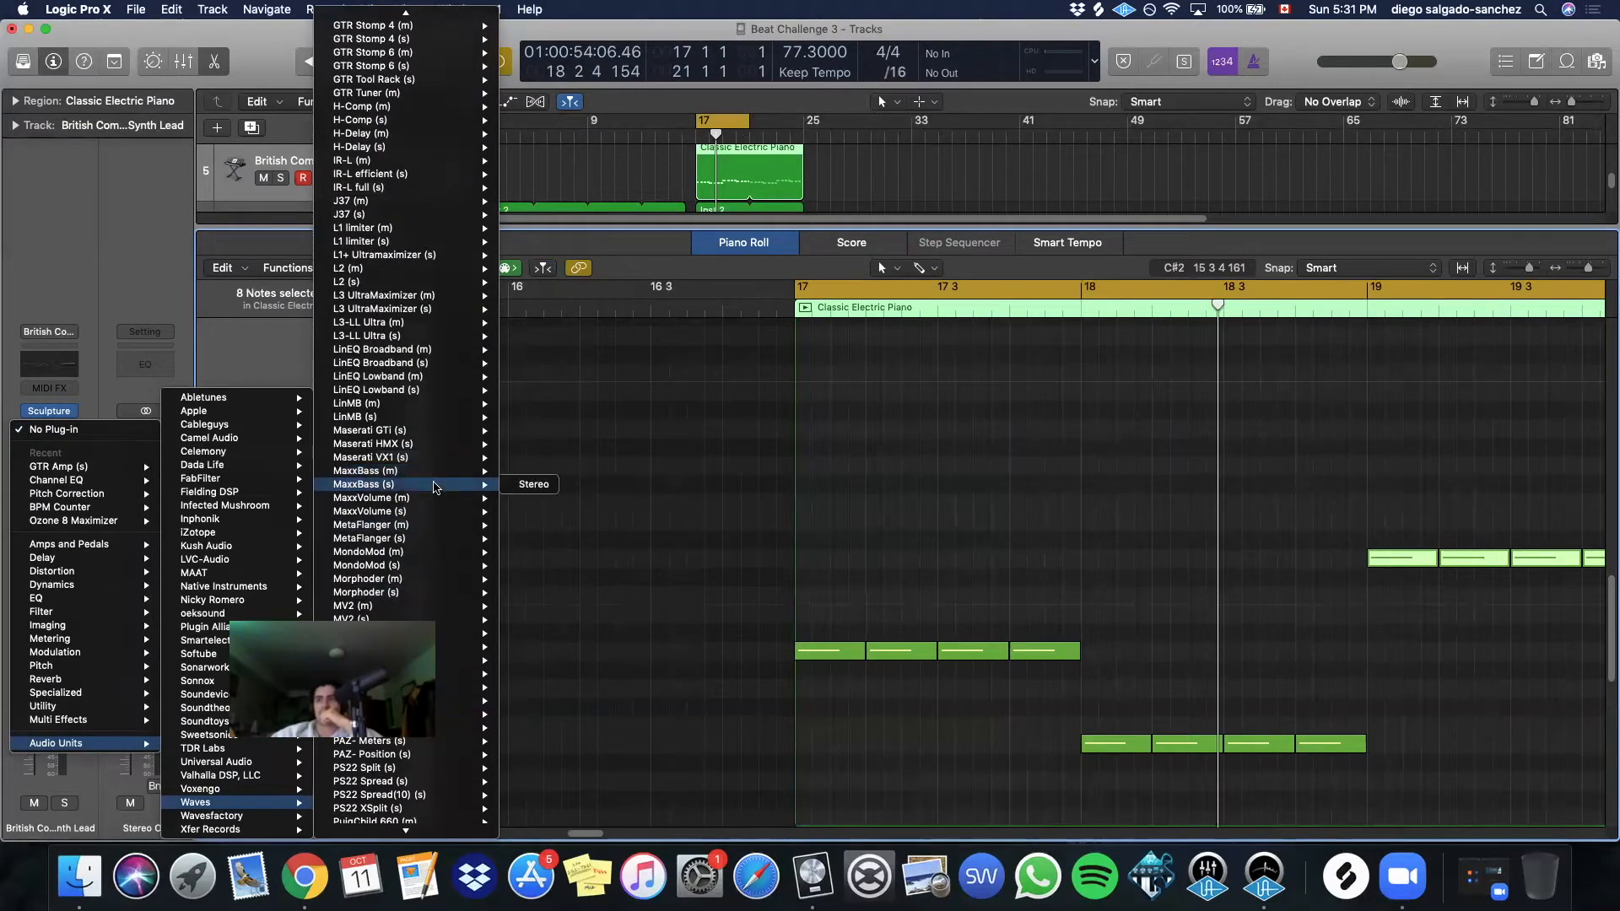
mouse_move(435, 430)
click(518, 431)
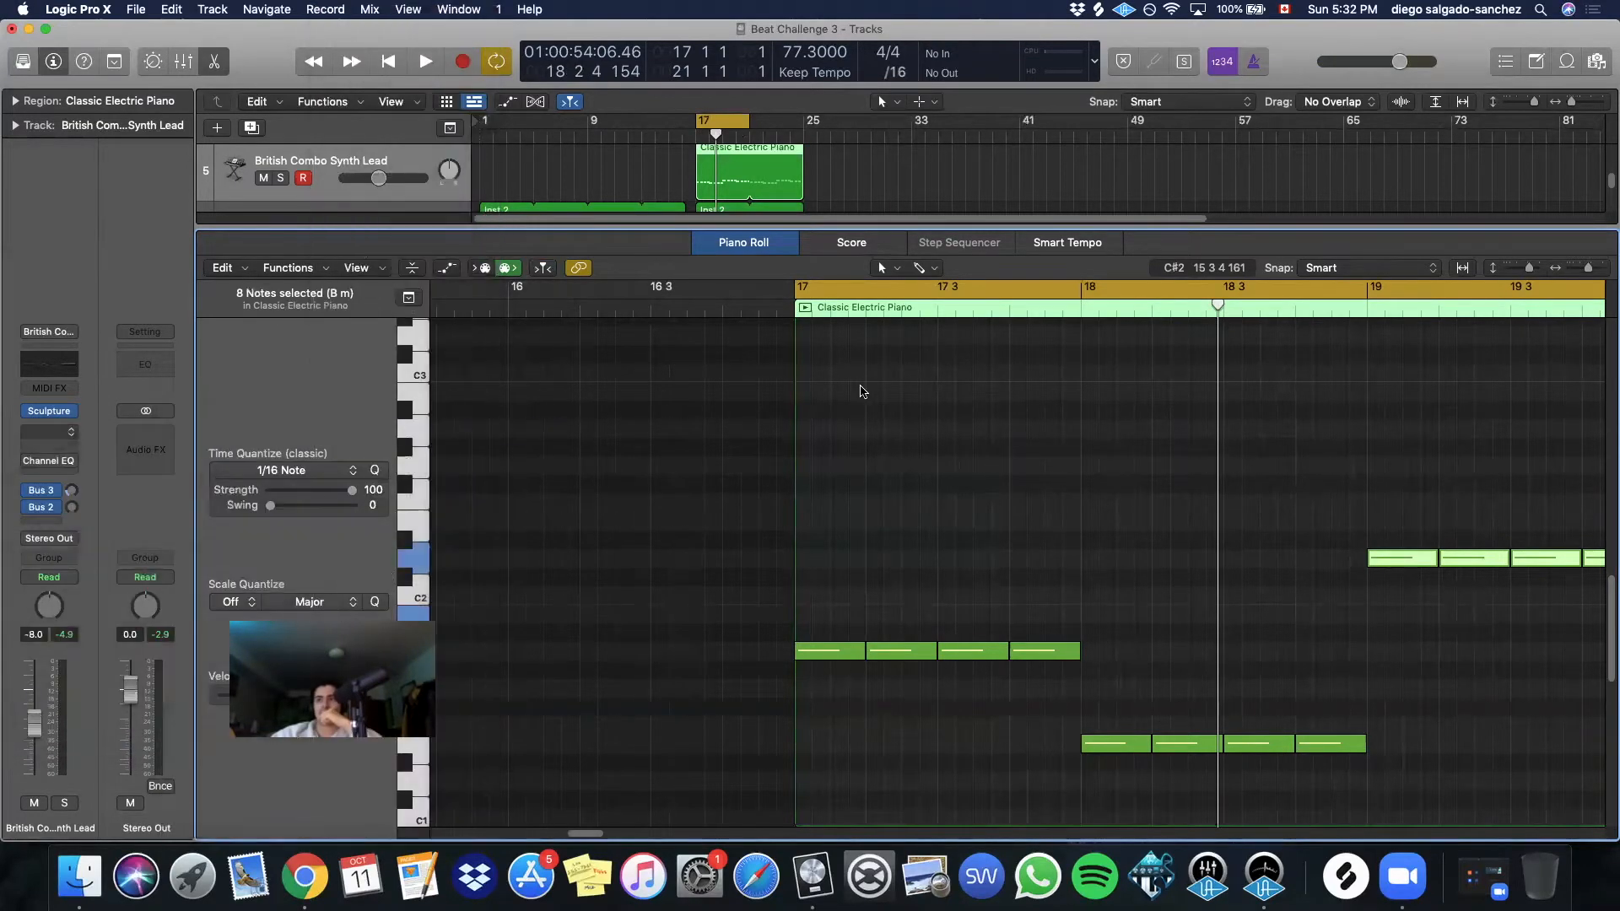
Load the Lil Help JH preset in Maserati GTi during playback, lower its Sensitivity, and close the plug-in window
key(space)
click(606, 288)
click(607, 288)
click(607, 287)
click(607, 288)
click(607, 288)
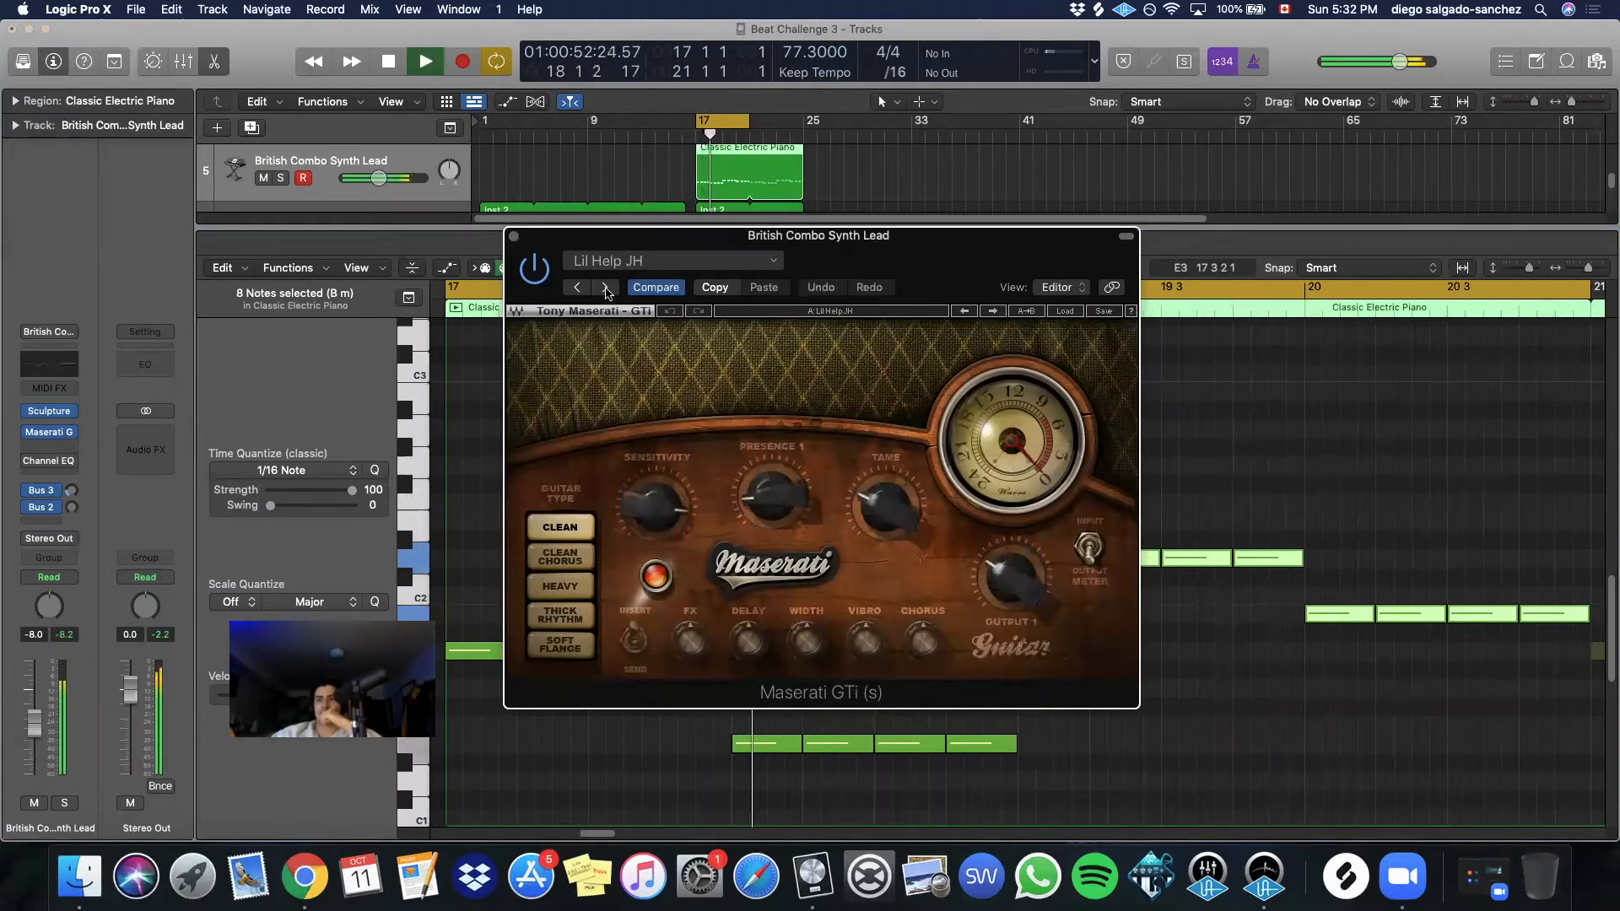
drag(685, 487, 685, 510)
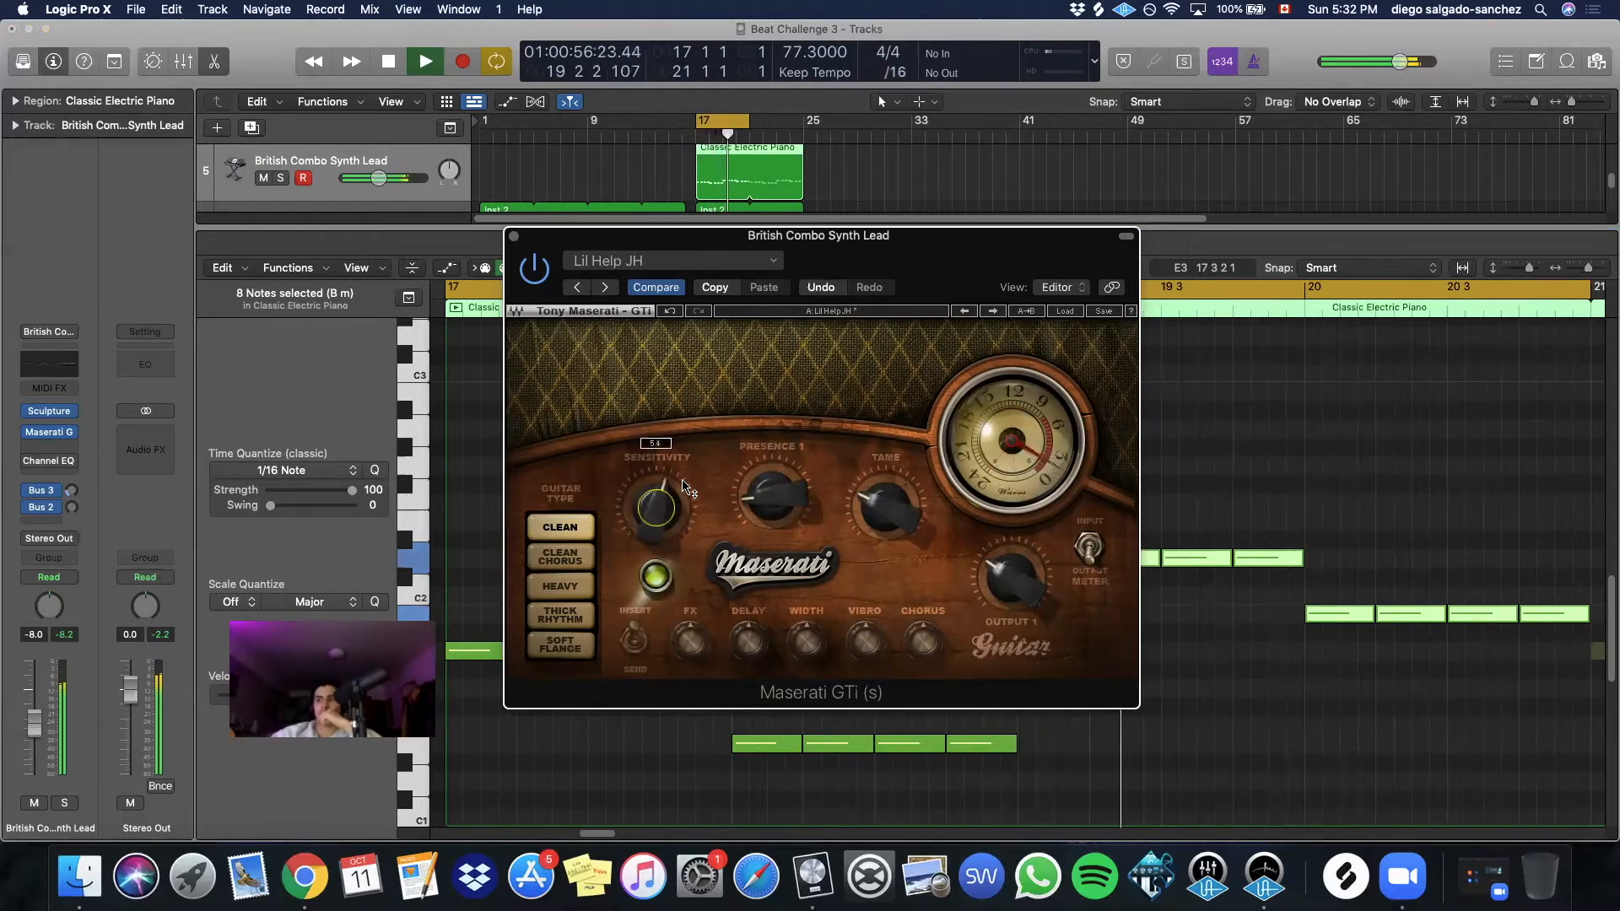
key(space)
click(514, 236)
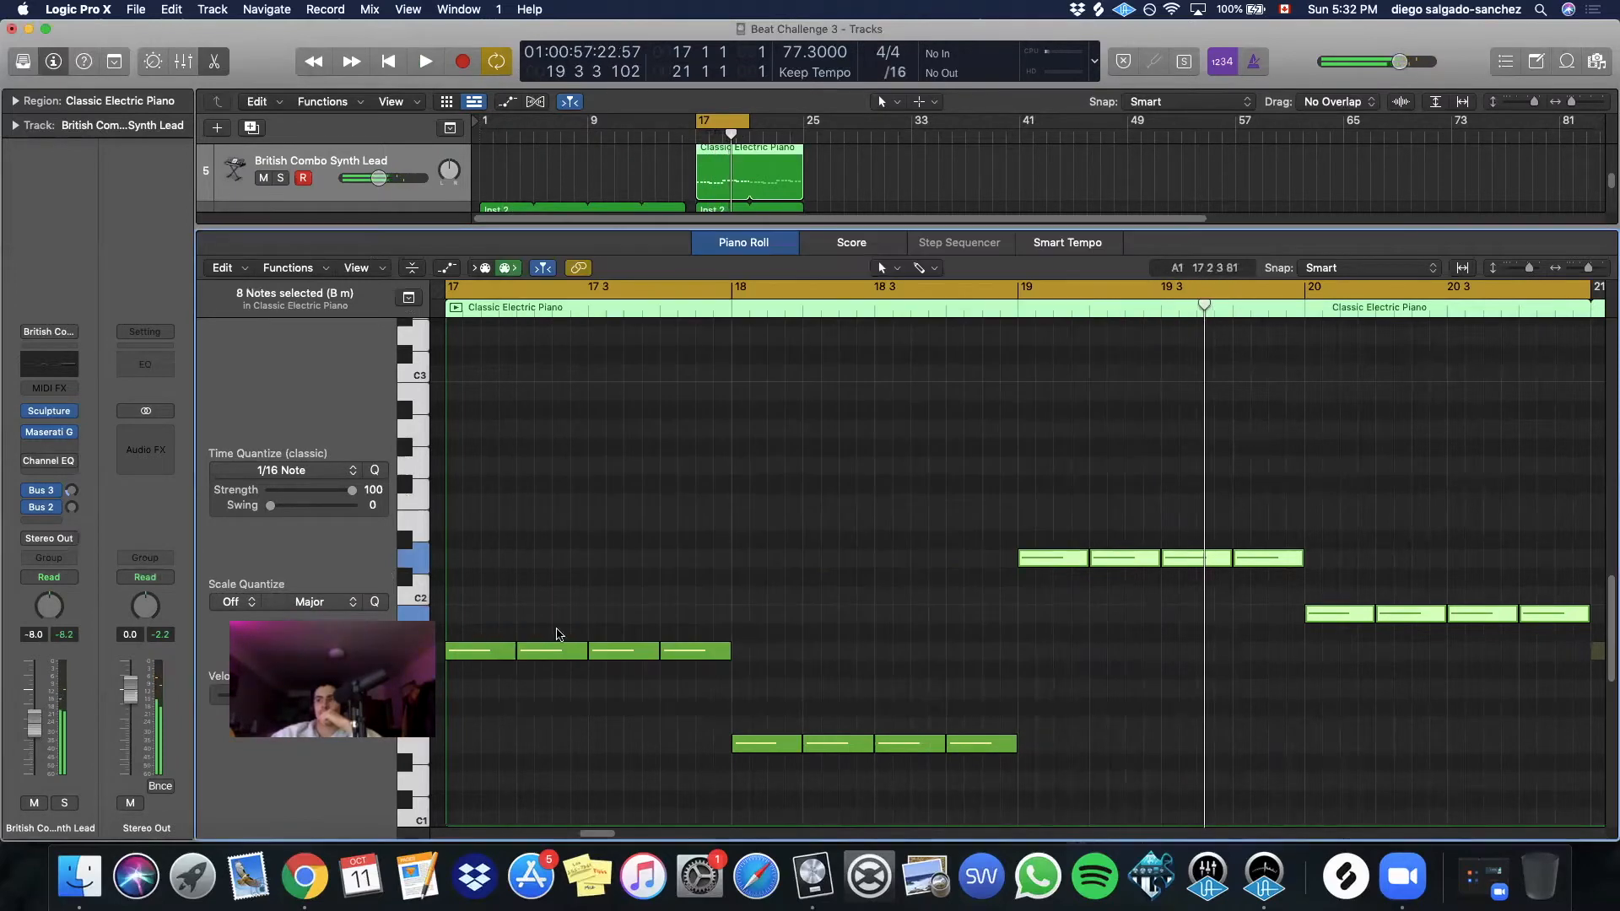
Shorten the first two A1 notes in bar 17, add a short A1 between them and a short G1 before beat 3, and audition
click(557, 633)
drag(511, 650, 588, 700)
key(super+r)
key(space)
key(space)
key(space)
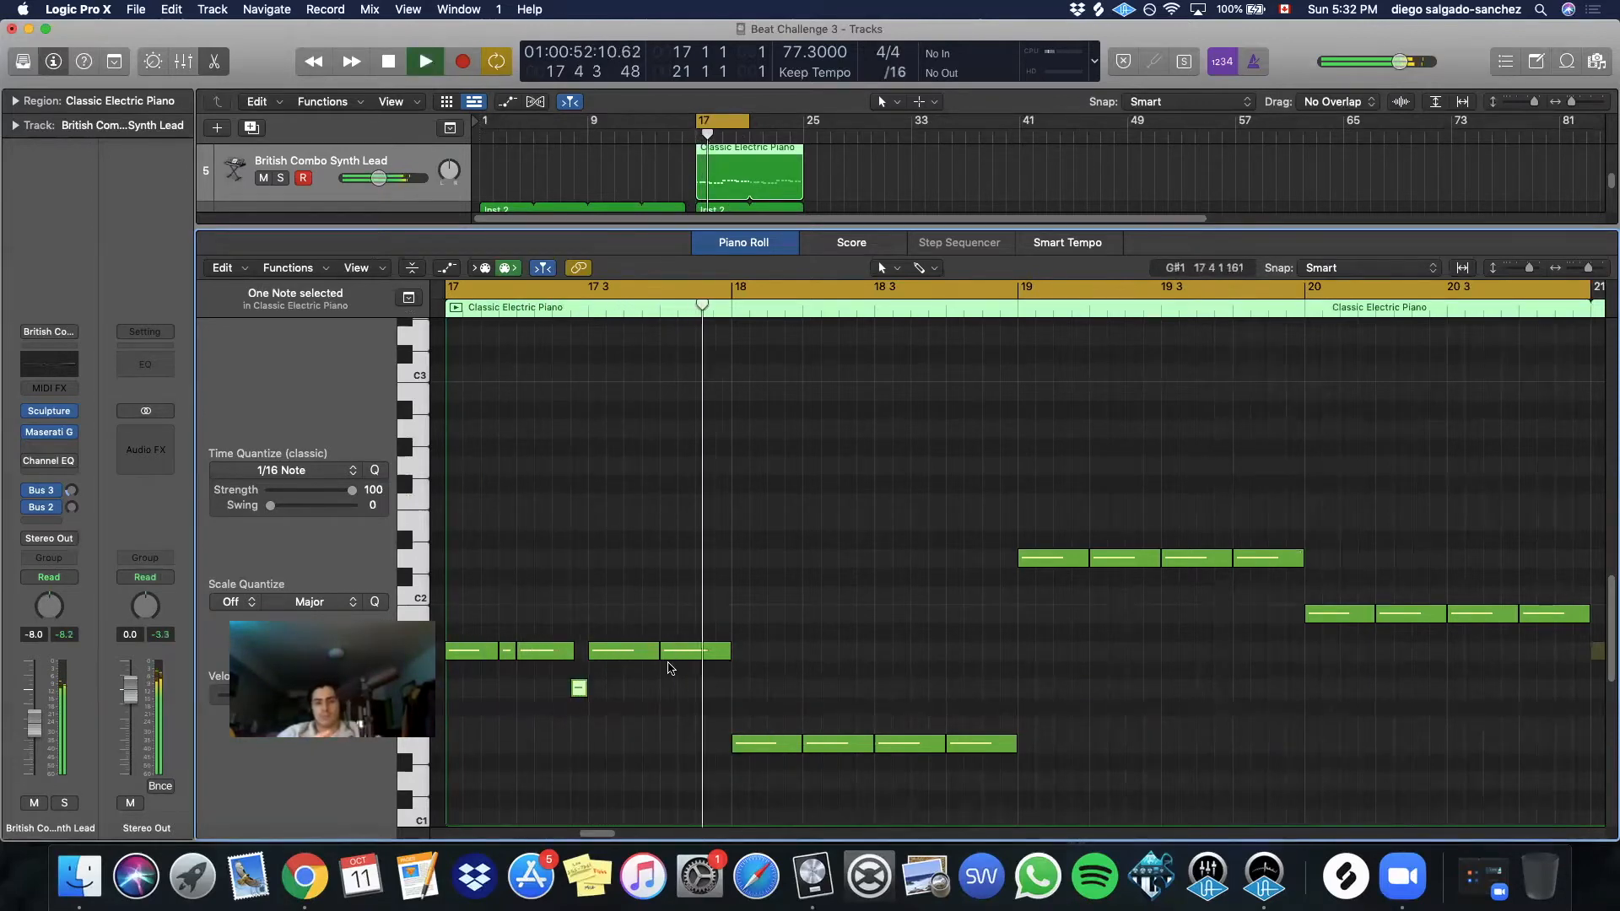
key(space)
Cut the first A1 note in bar 17 to a sixteenth, fill the gap with sixteenth A1 notes, and play back
scroll(643, 686, left, 3)
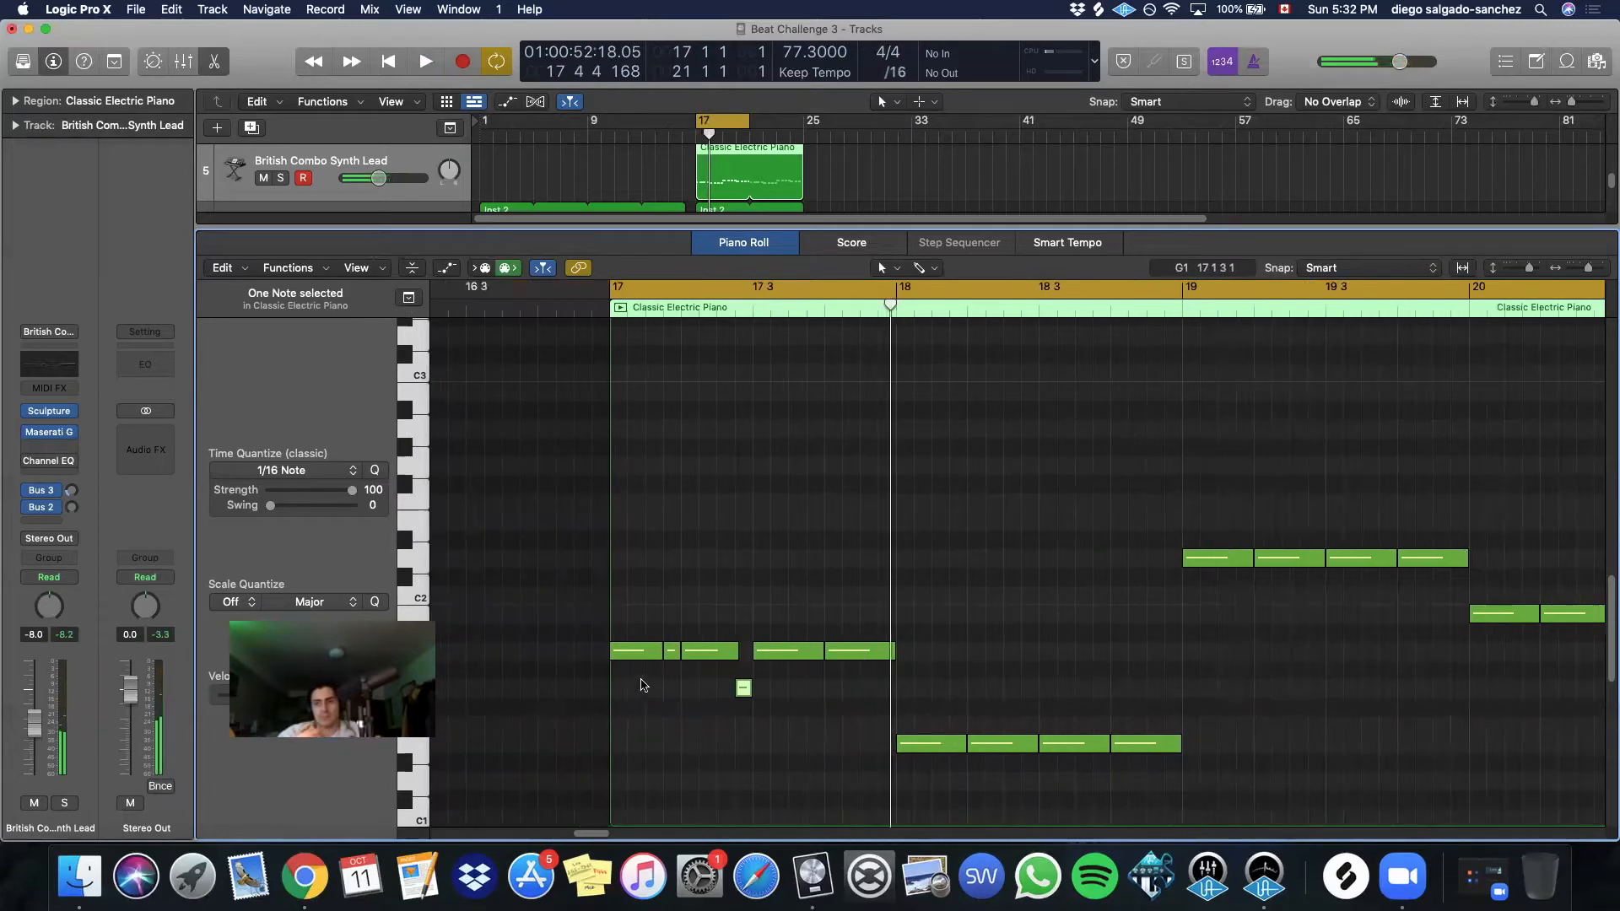
drag(658, 655, 634, 650)
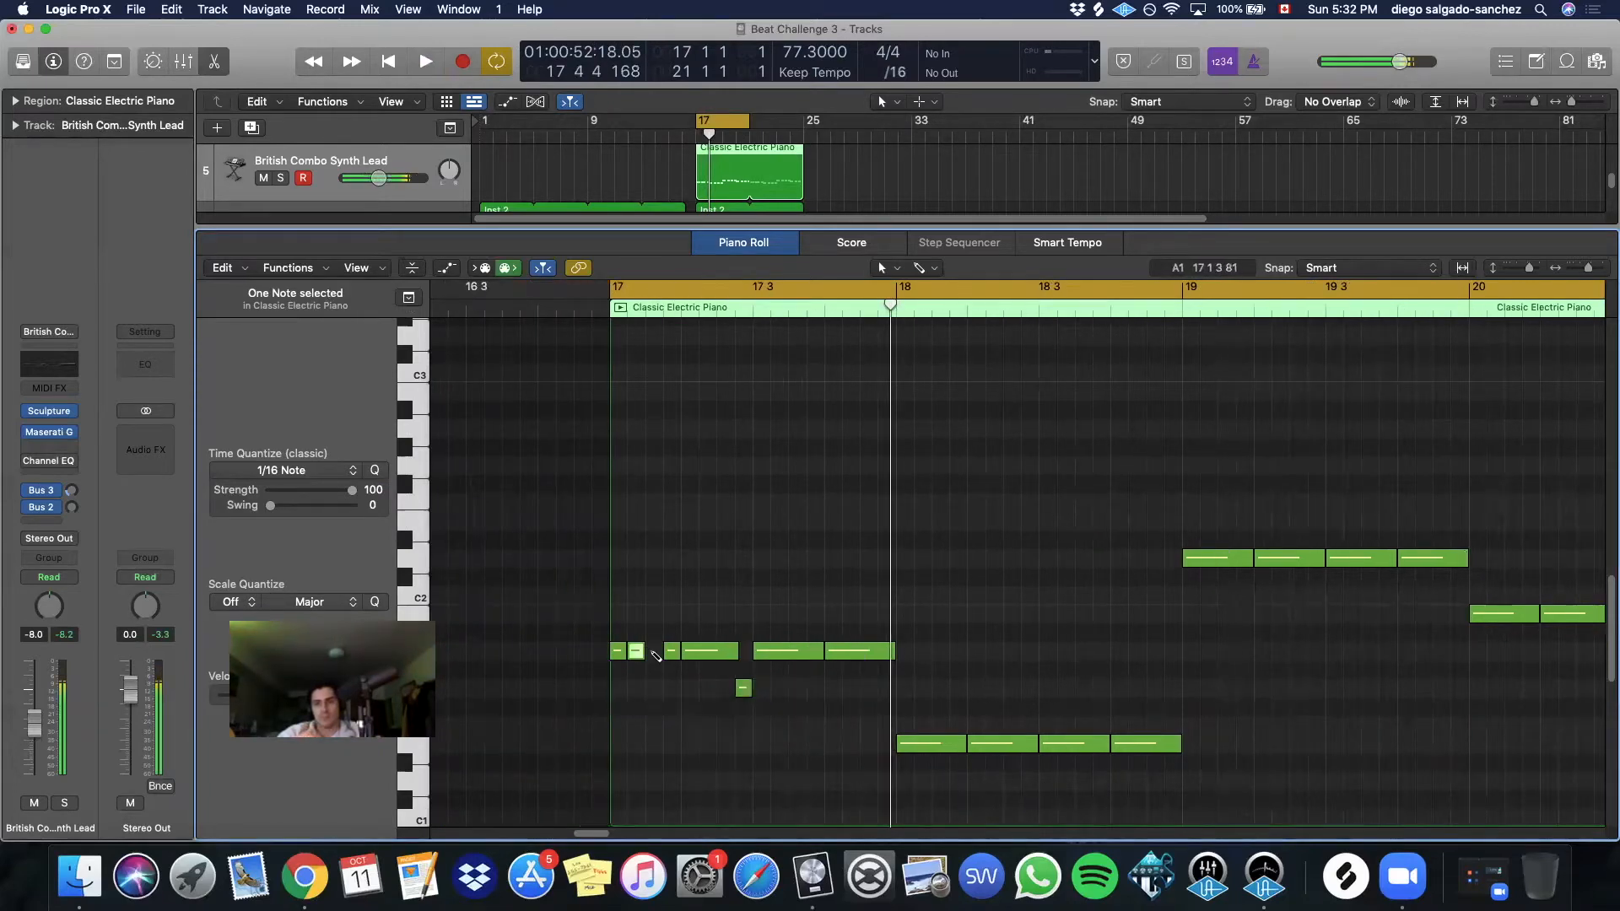
key(space)
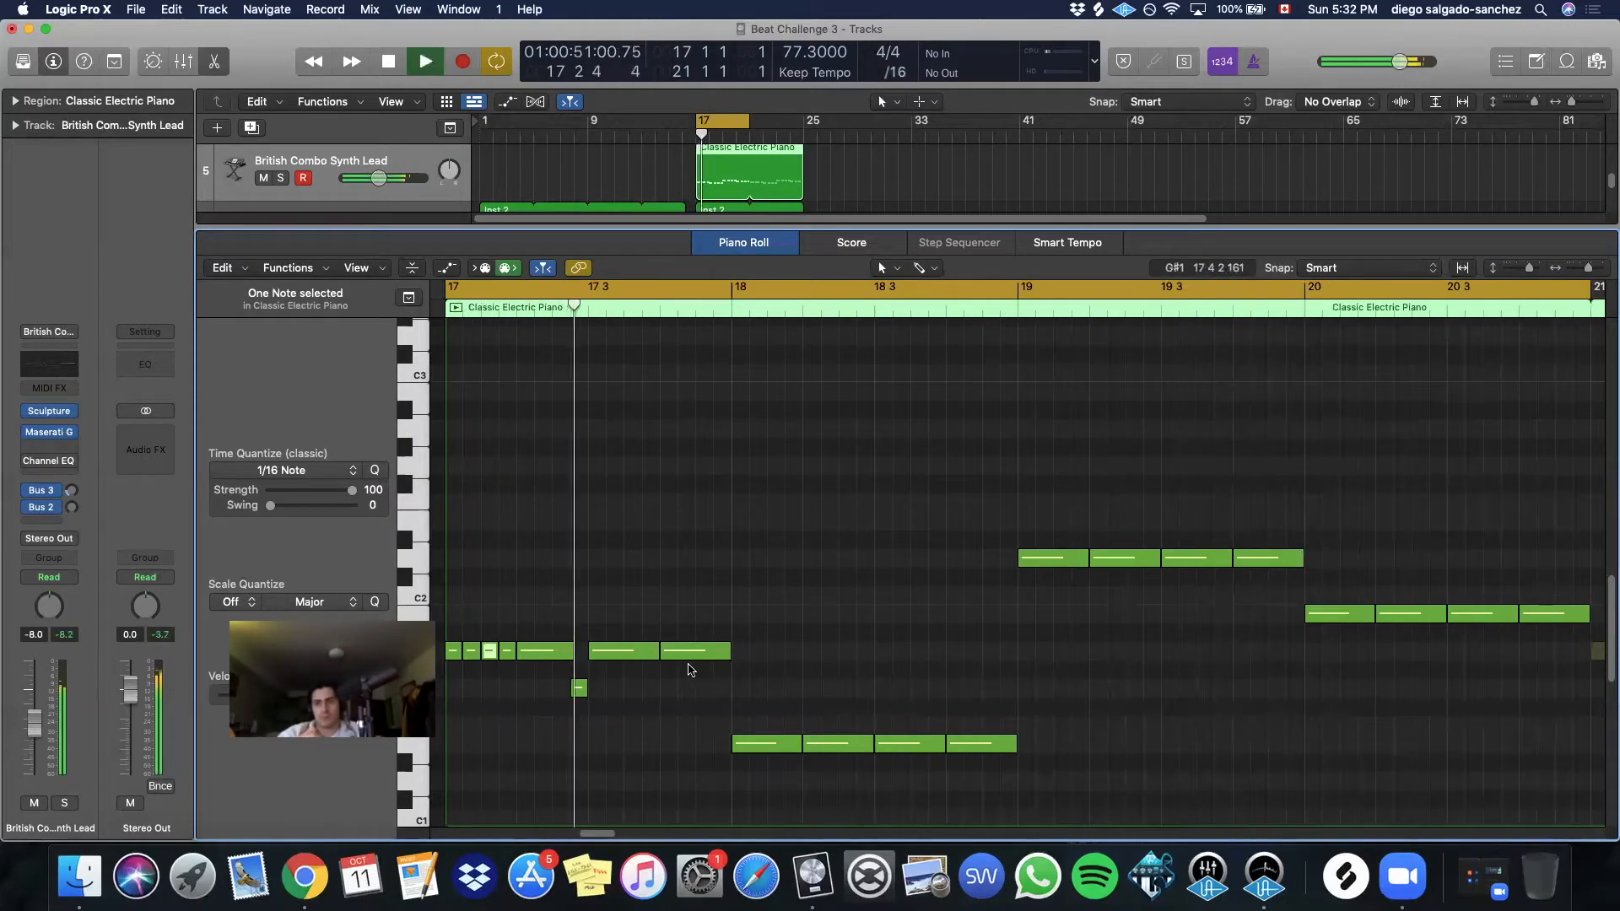
Replace the remaining long A1 notes in bar 17 with sixteenth-note A1 repeats on either side of the G1 note, and play back
drag(666, 664, 667, 665)
key(Delete)
drag(491, 658, 633, 652)
click(580, 651)
super+click(558, 656)
key(space)
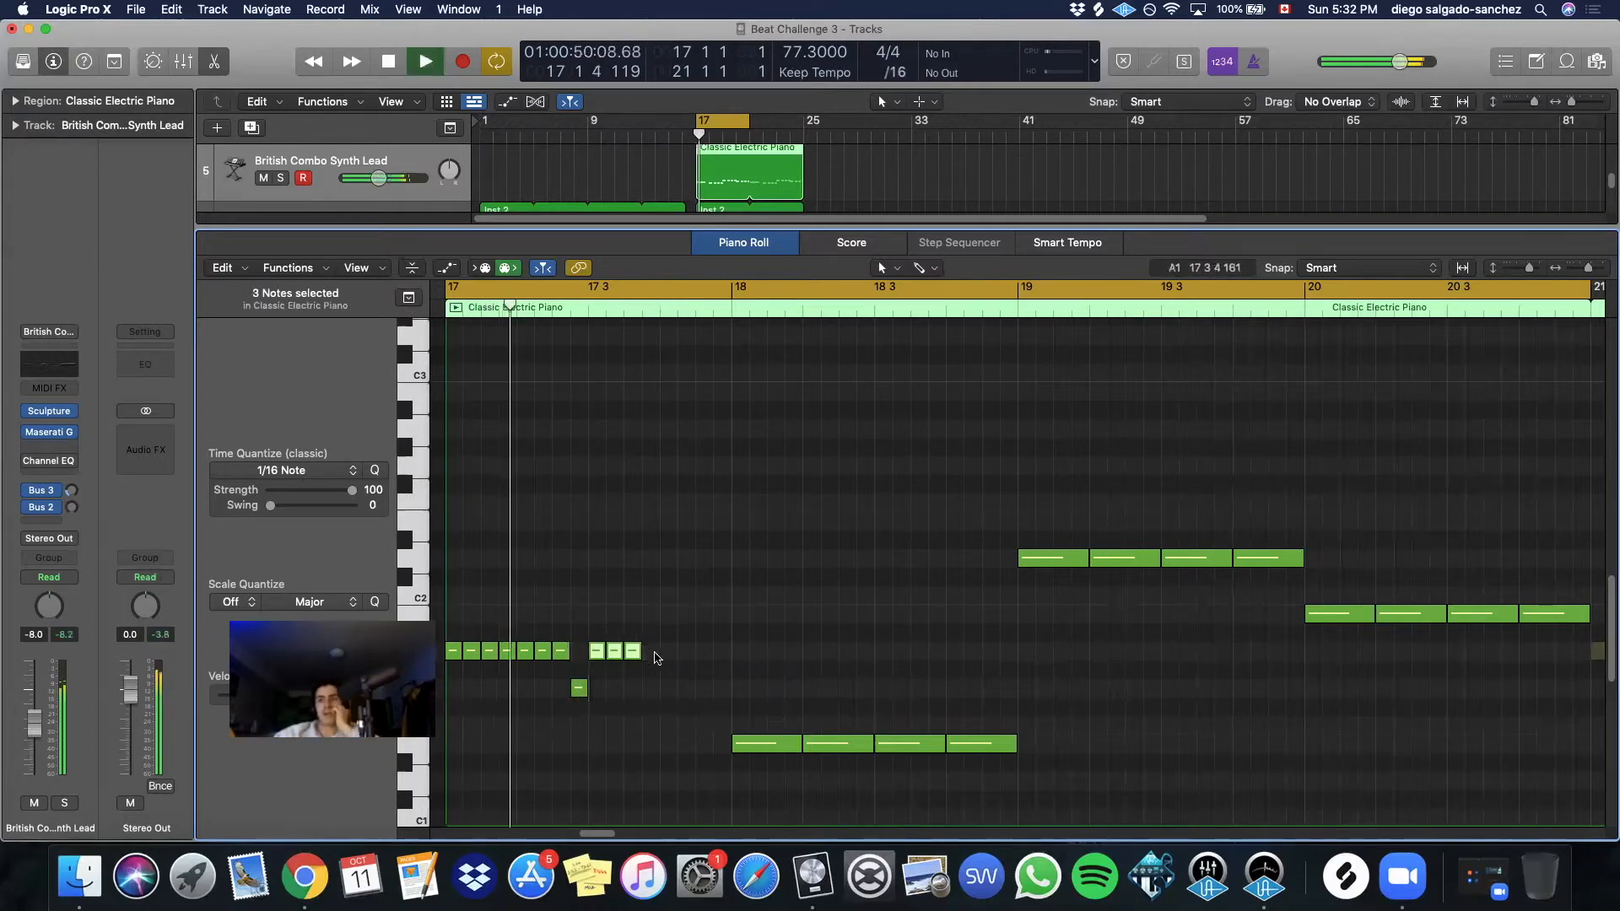
Complete bar 17's sixteenth-note pattern with one more A1 note and a descending D2, C2, B1, A1 run, and play it back
key(space)
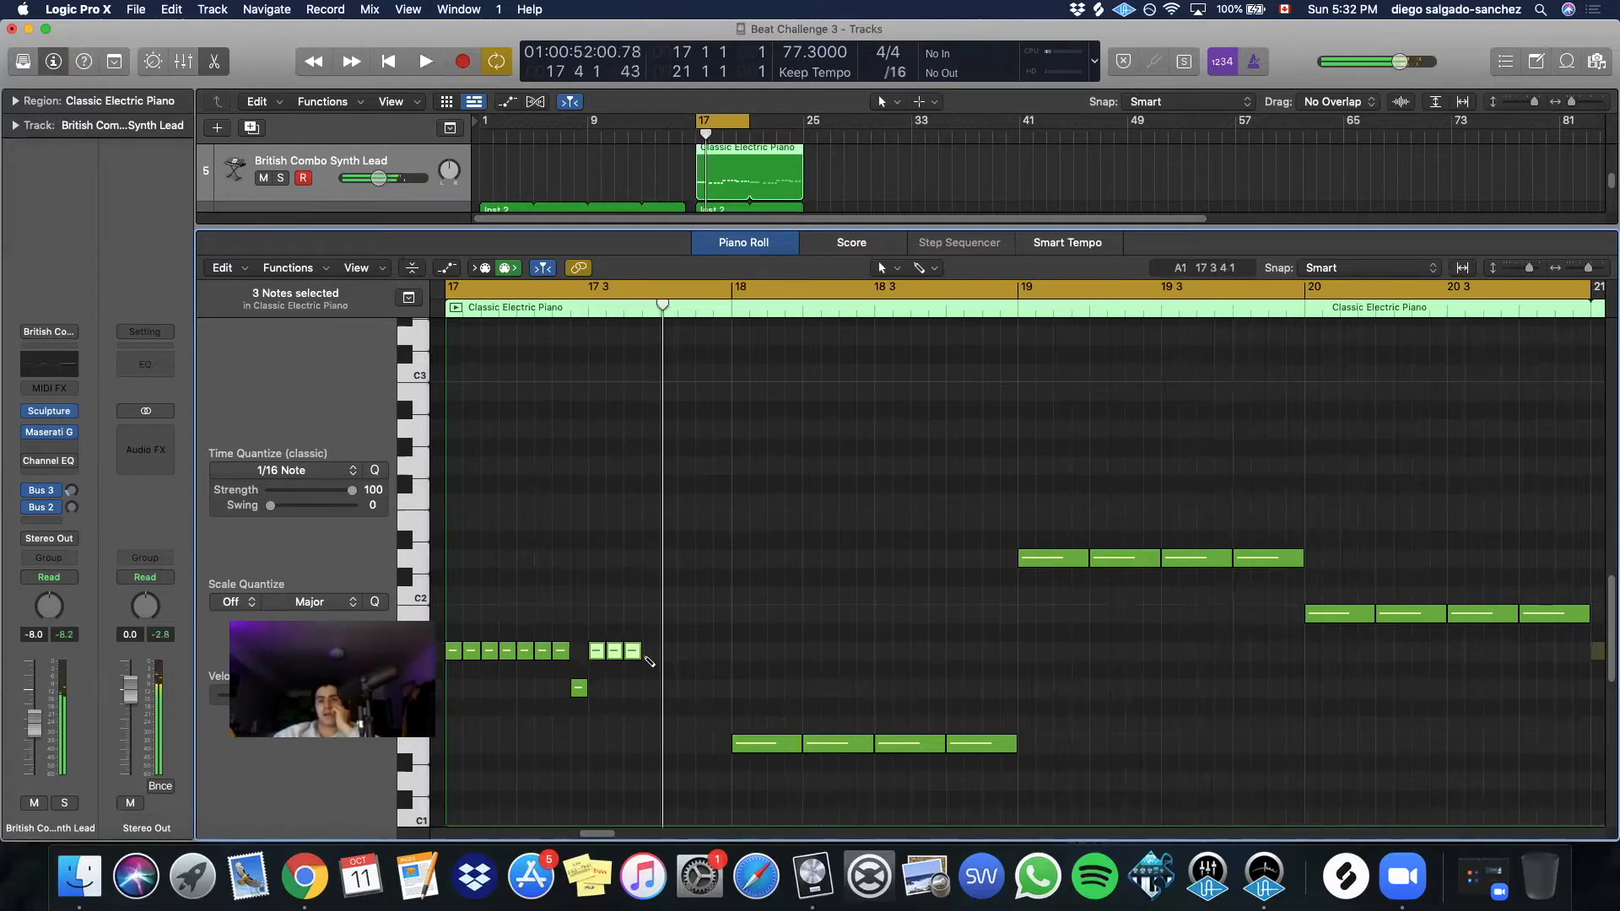
click(651, 652)
click(669, 614)
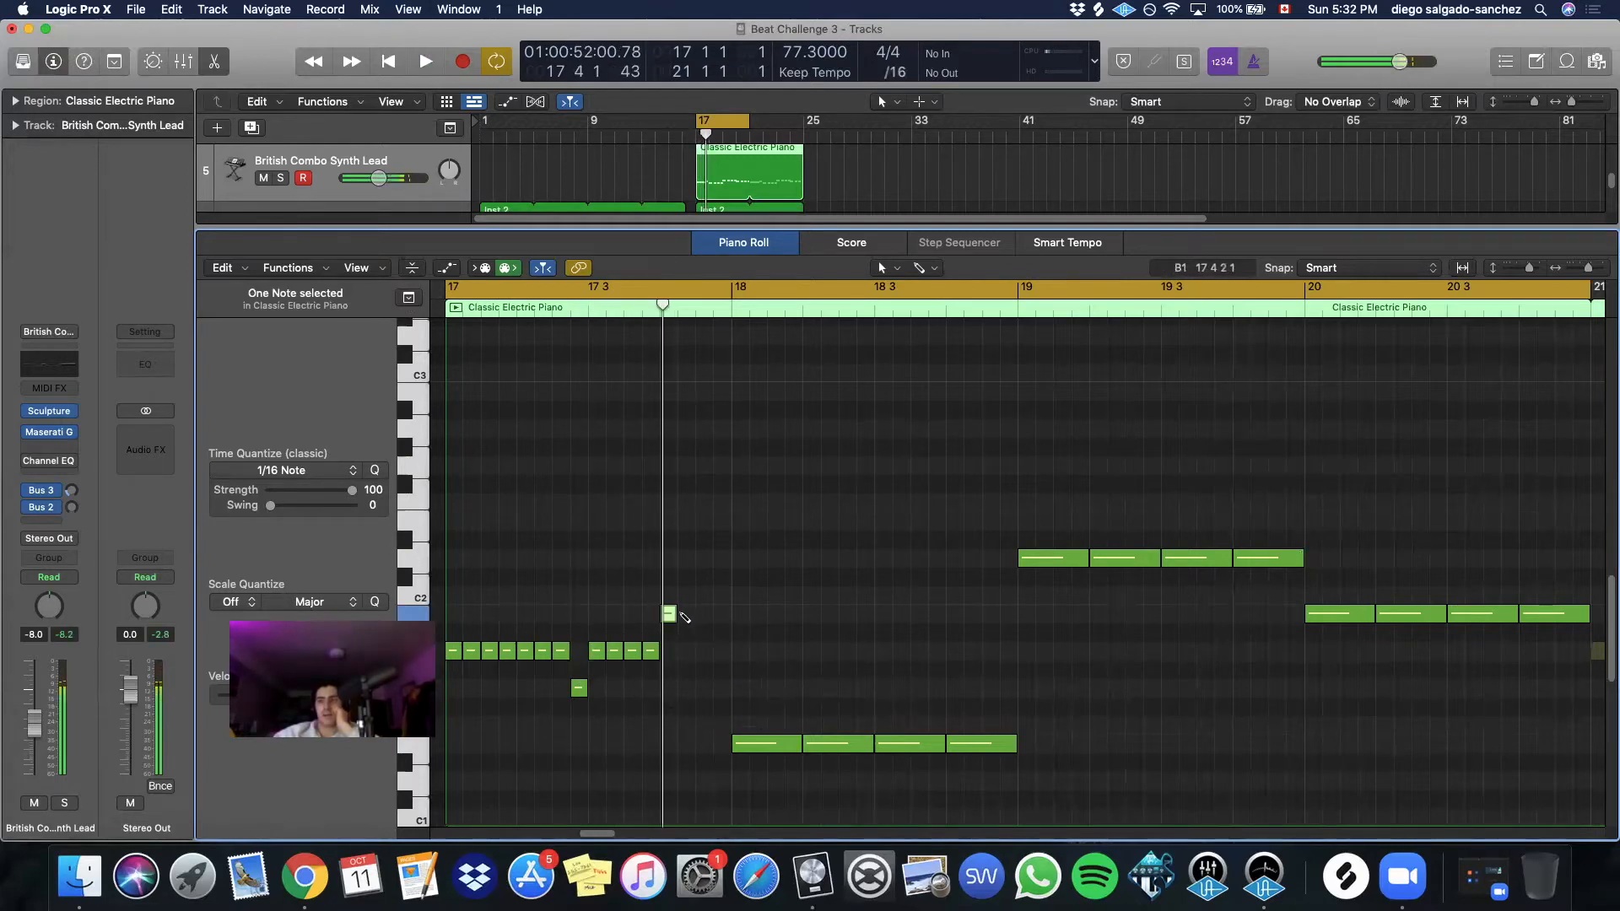
mouse_move(670, 614)
mouse_down()
mouse_move(670, 558)
mouse_move(686, 595)
mouse_up()
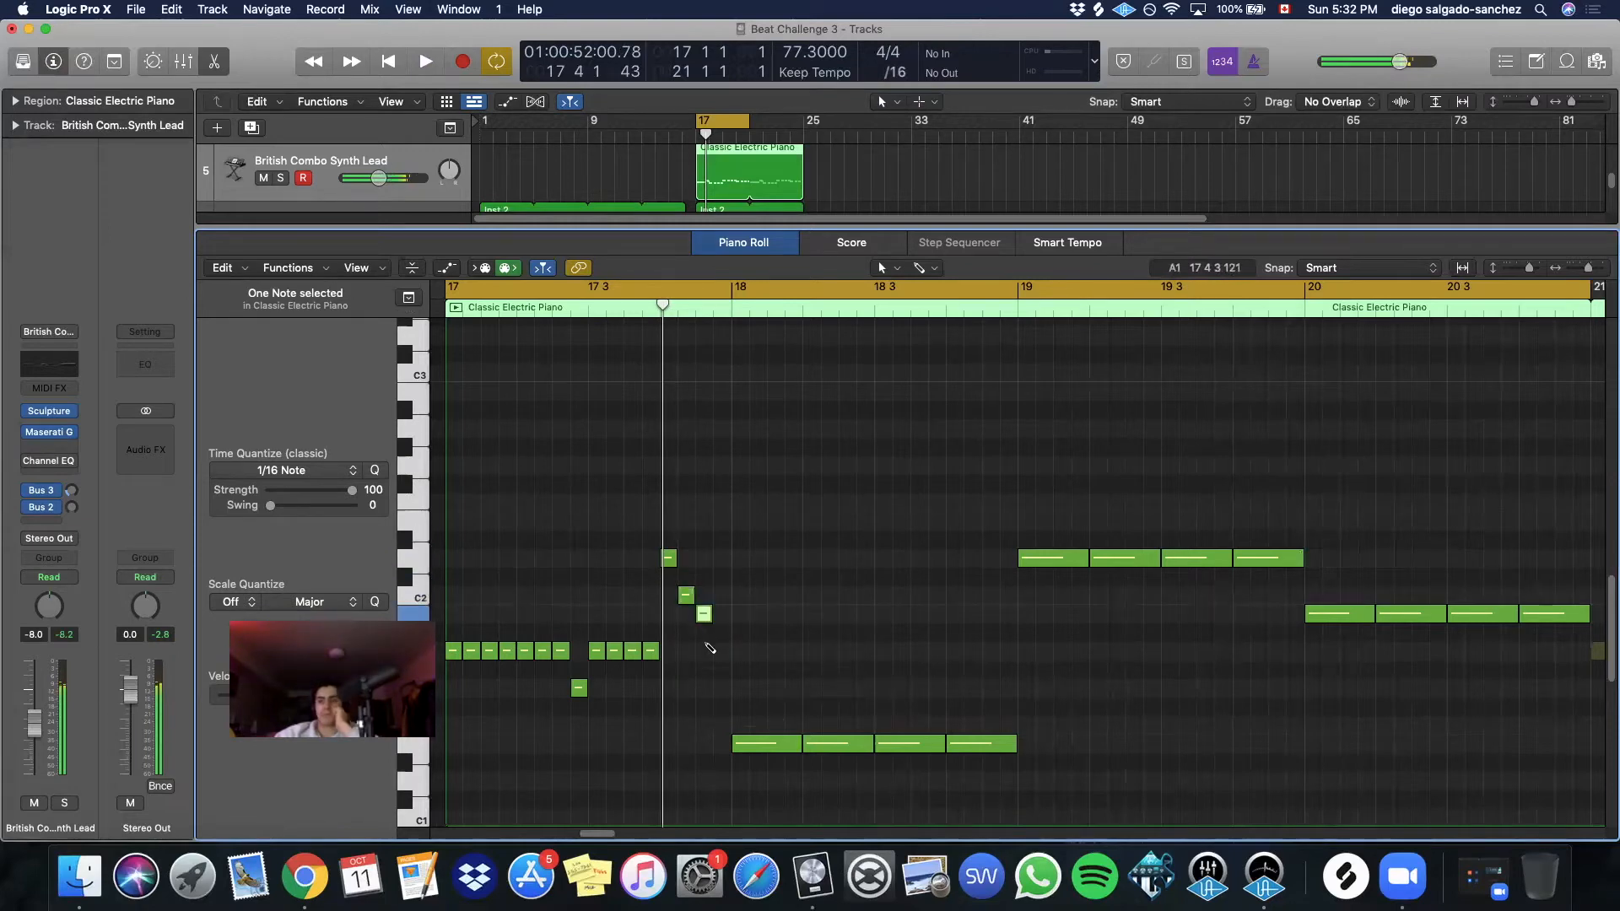
key(space)
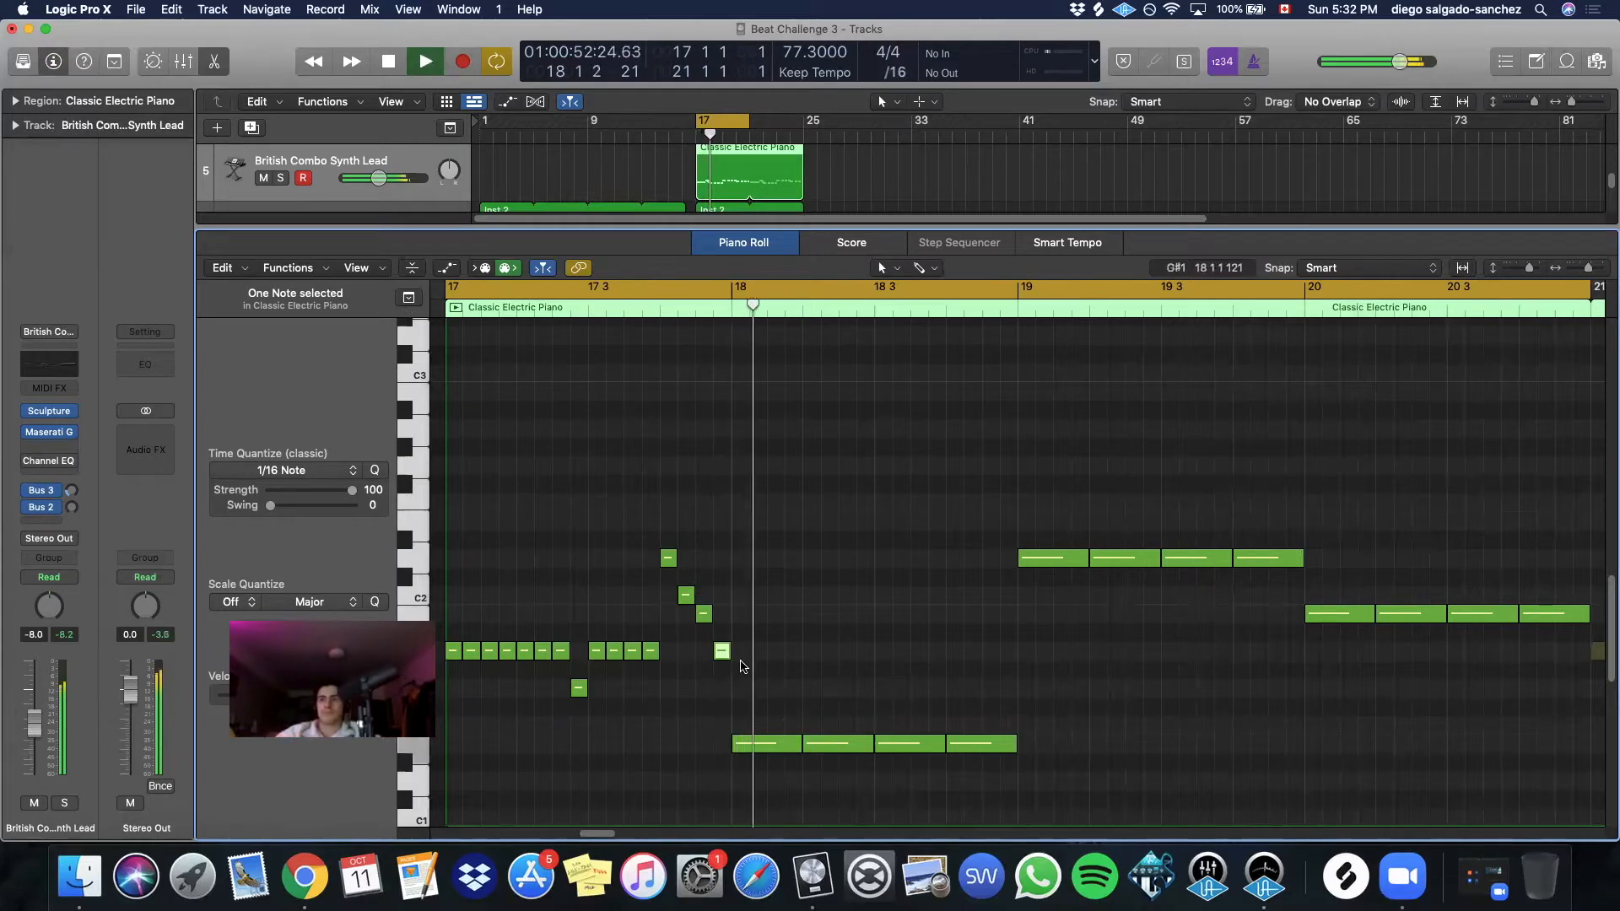
key(space)
drag(1064, 739, 579, 583)
key(Delete)
key(super+z)
Replace the four long notes in bar 18 with a copy of bar 17's sixteenth-note pattern starting on F1
click(635, 709)
drag(683, 634, 960, 745)
key(BackSpace)
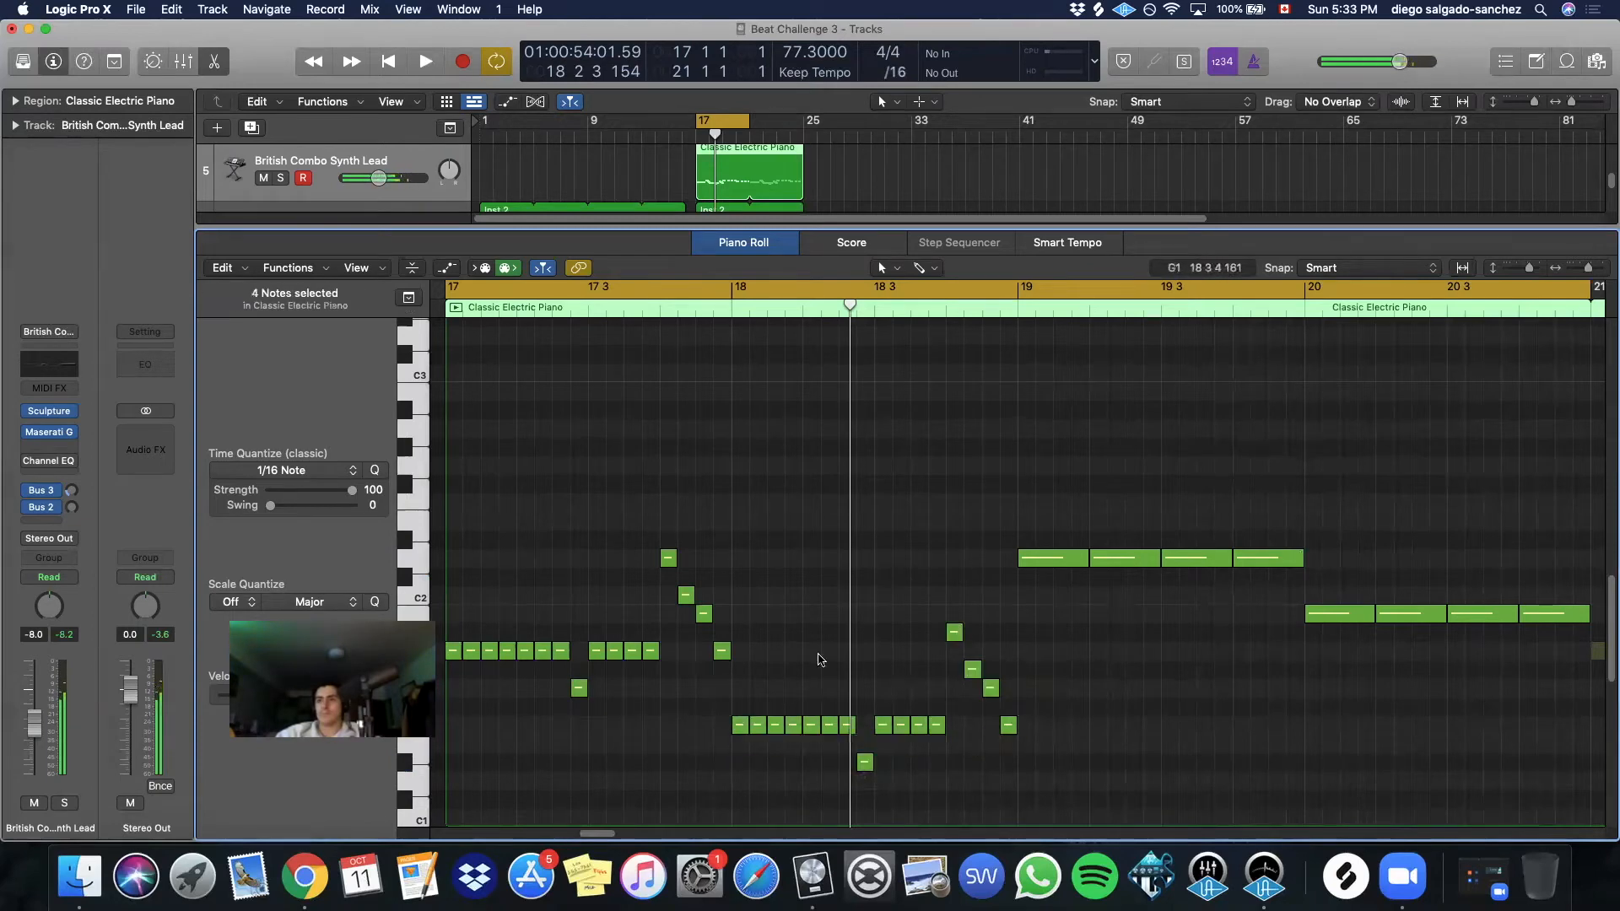
Transpose the 16 notes in bar 18 down one semitone so the pattern starts on E1, and audition them
drag(737, 590, 1033, 823)
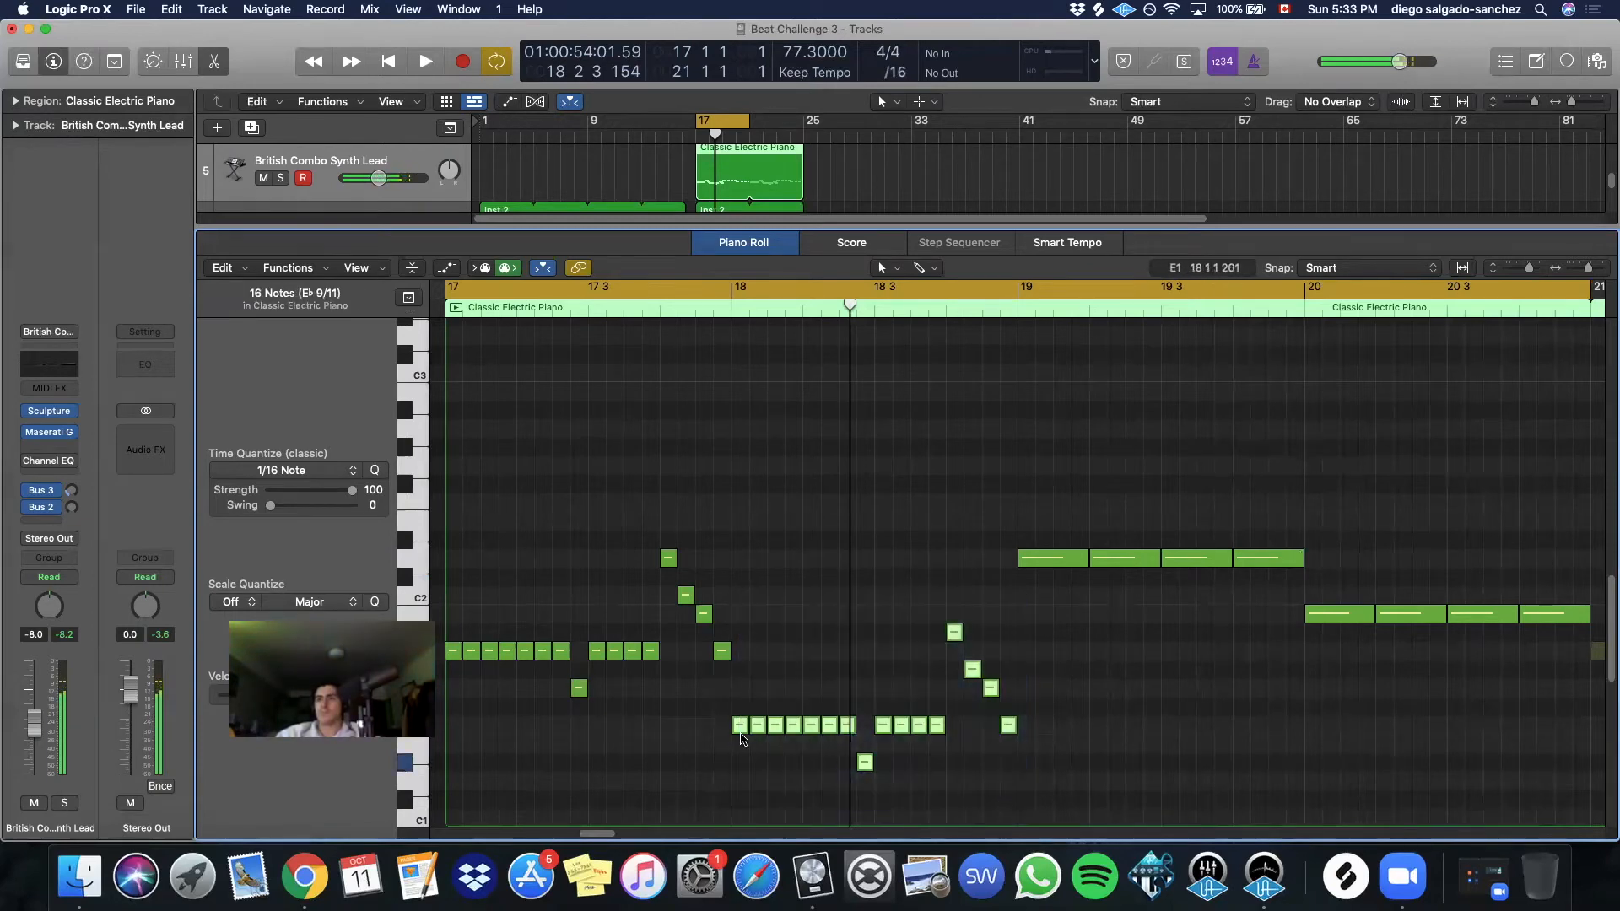
drag(740, 731, 740, 749)
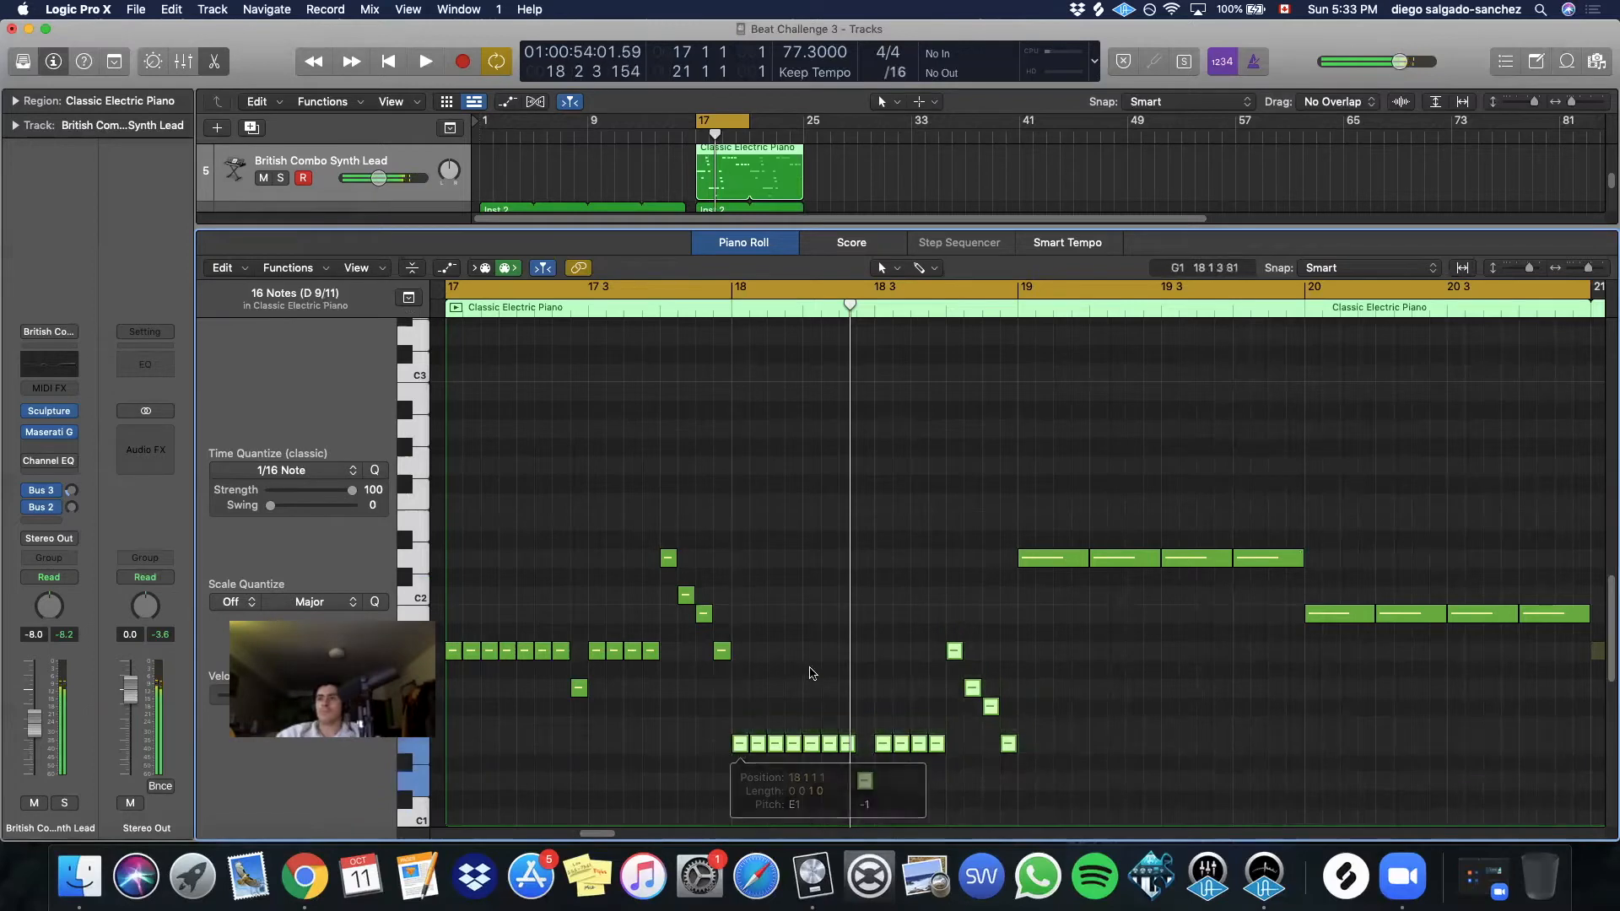
key(space)
click(856, 641)
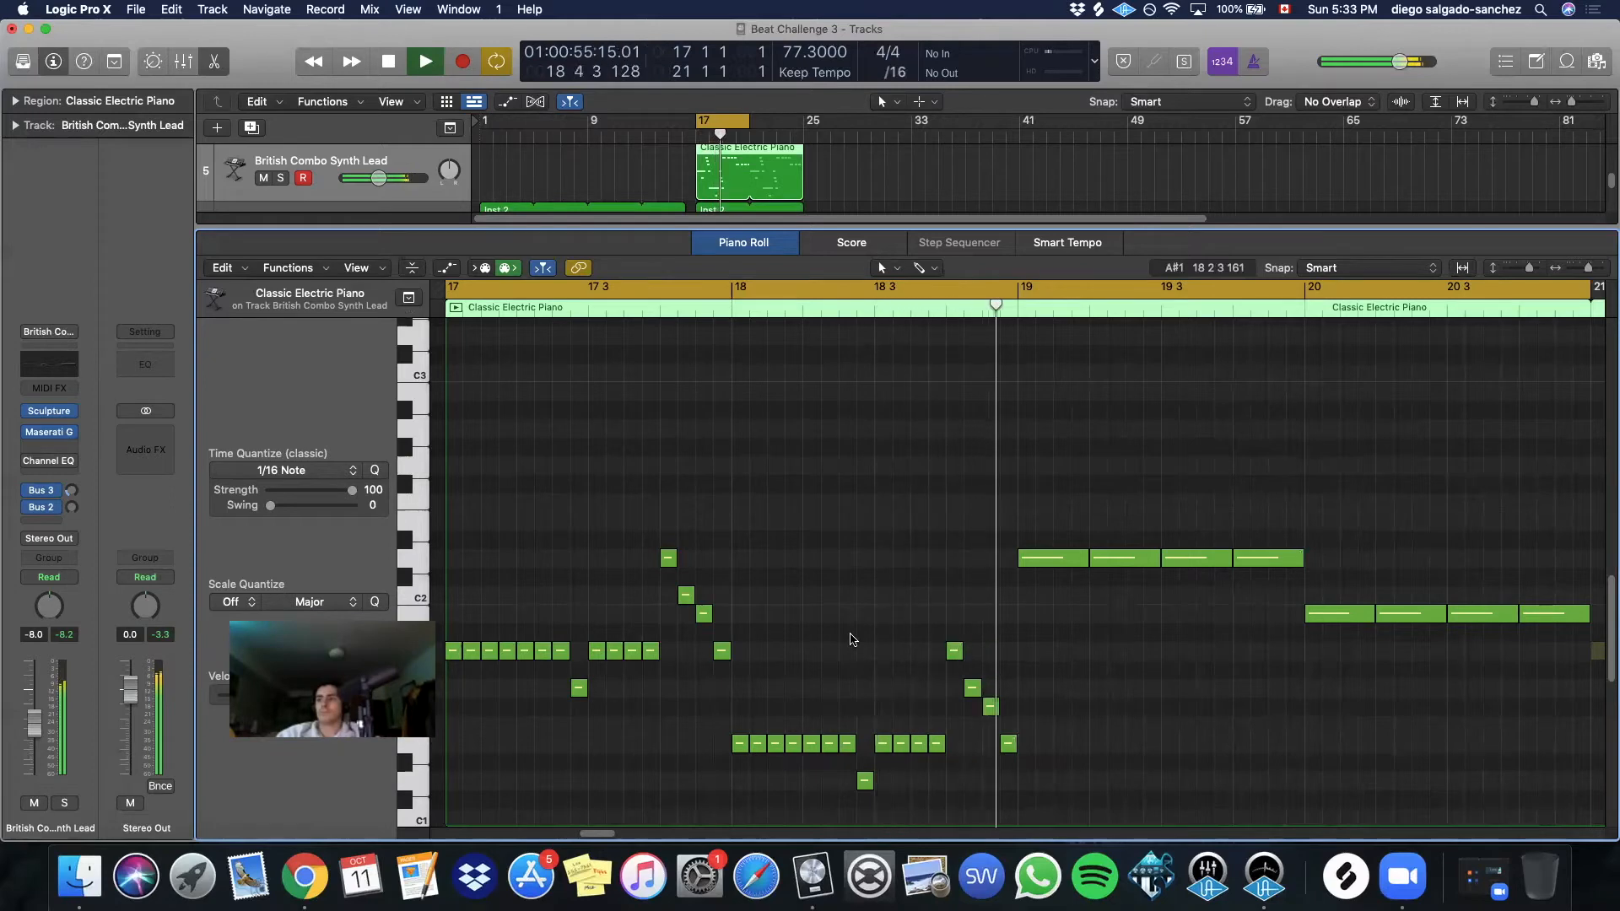
key(space)
drag(984, 498, 1329, 584)
key(Delete)
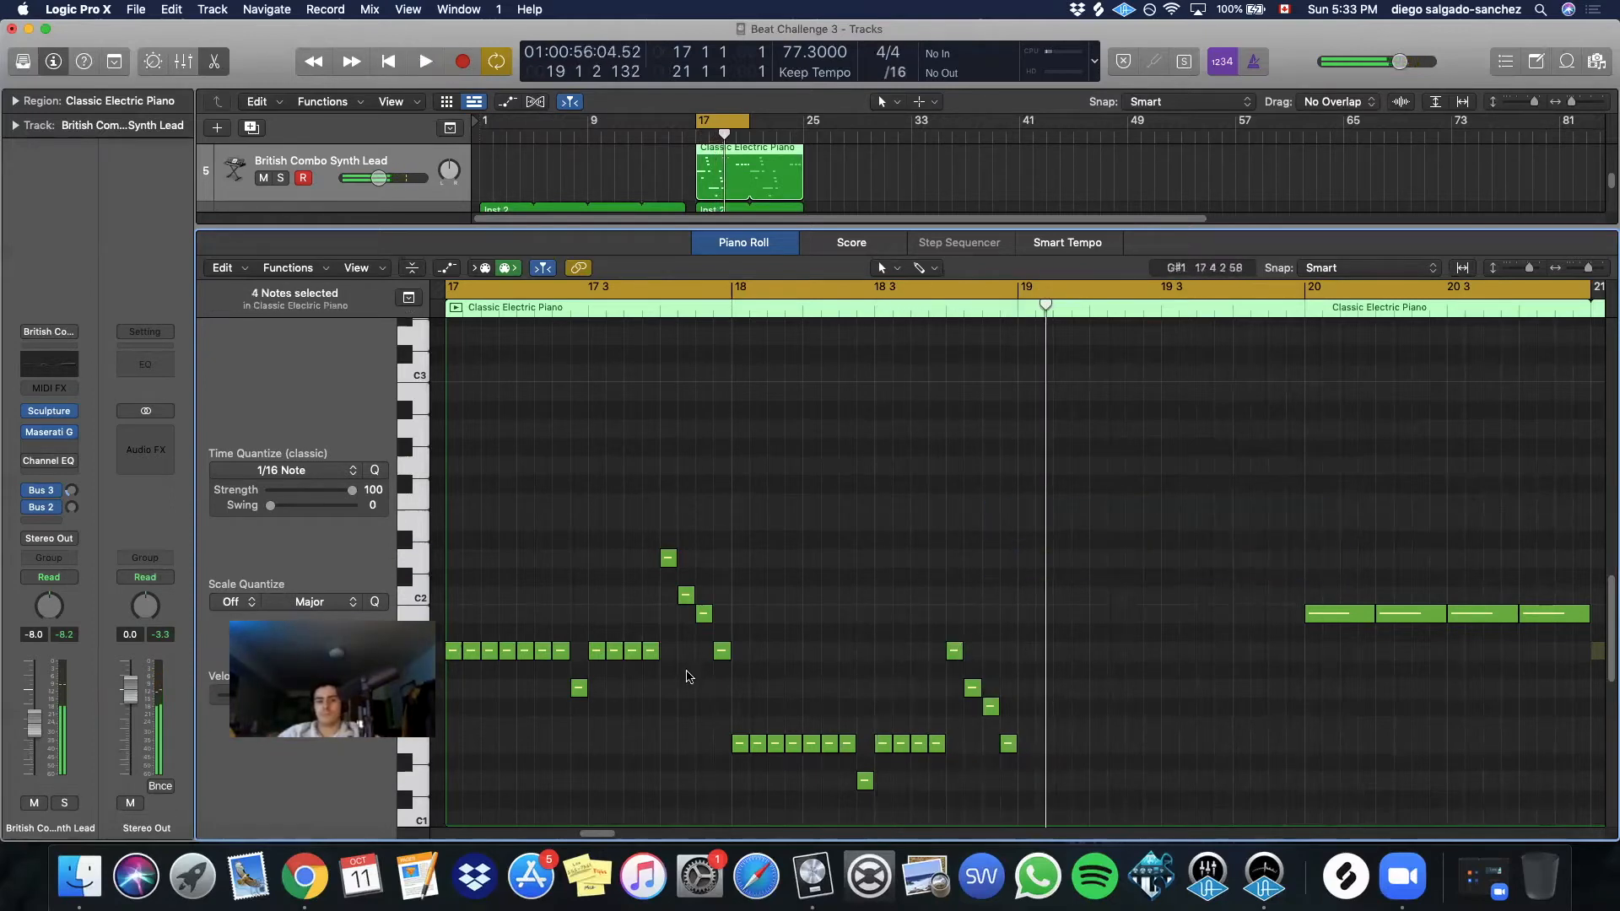
drag(771, 541, 453, 657)
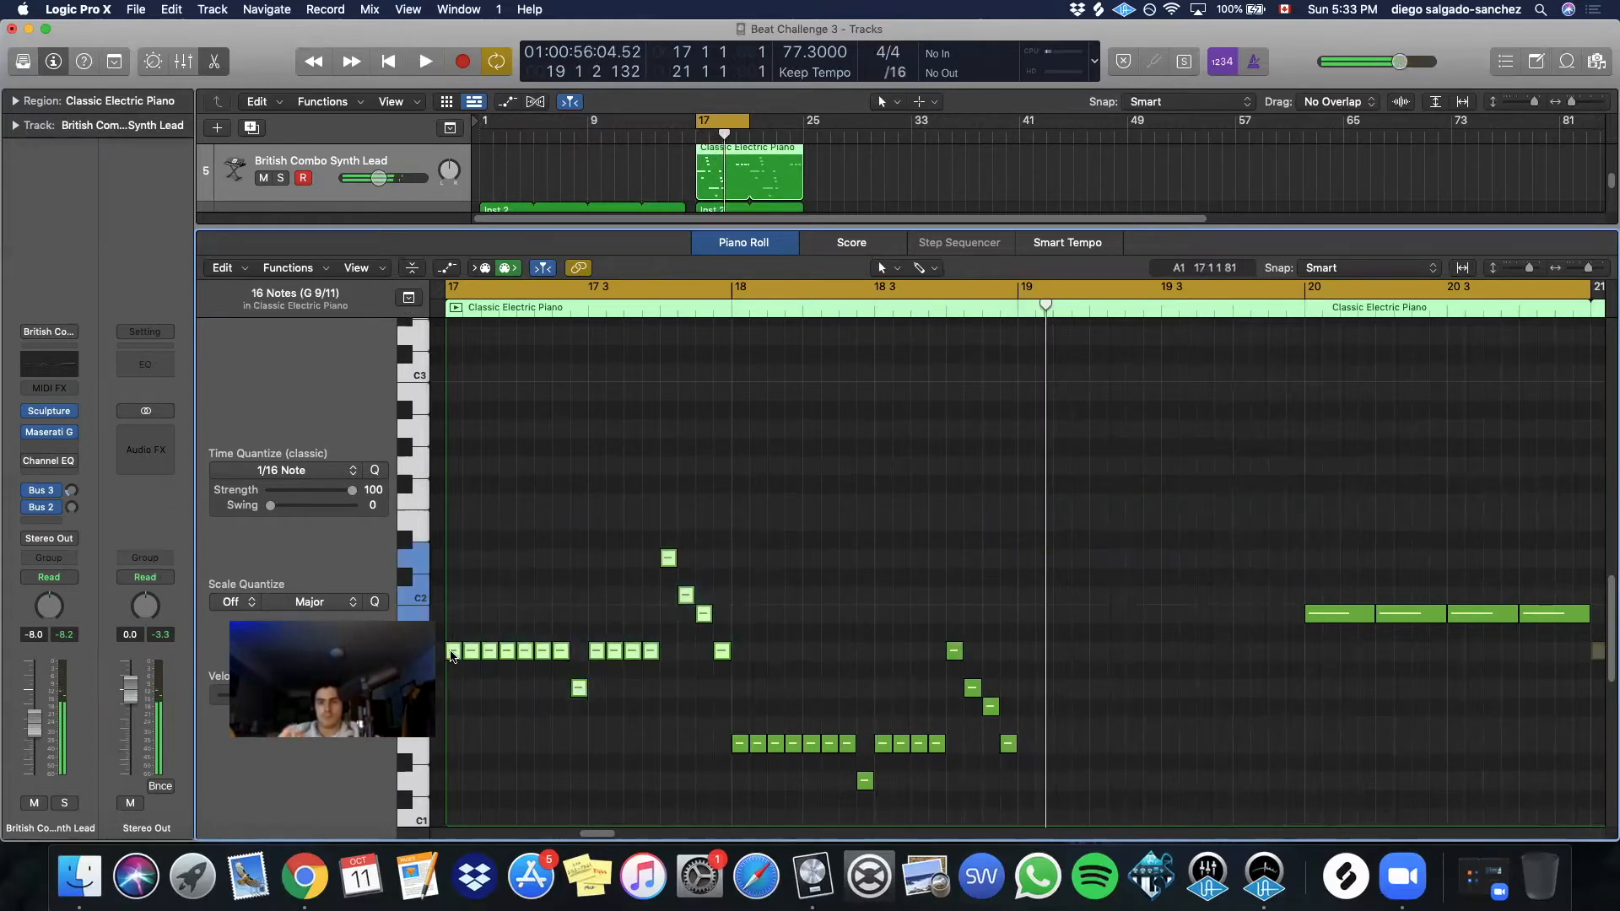
key(super+z)
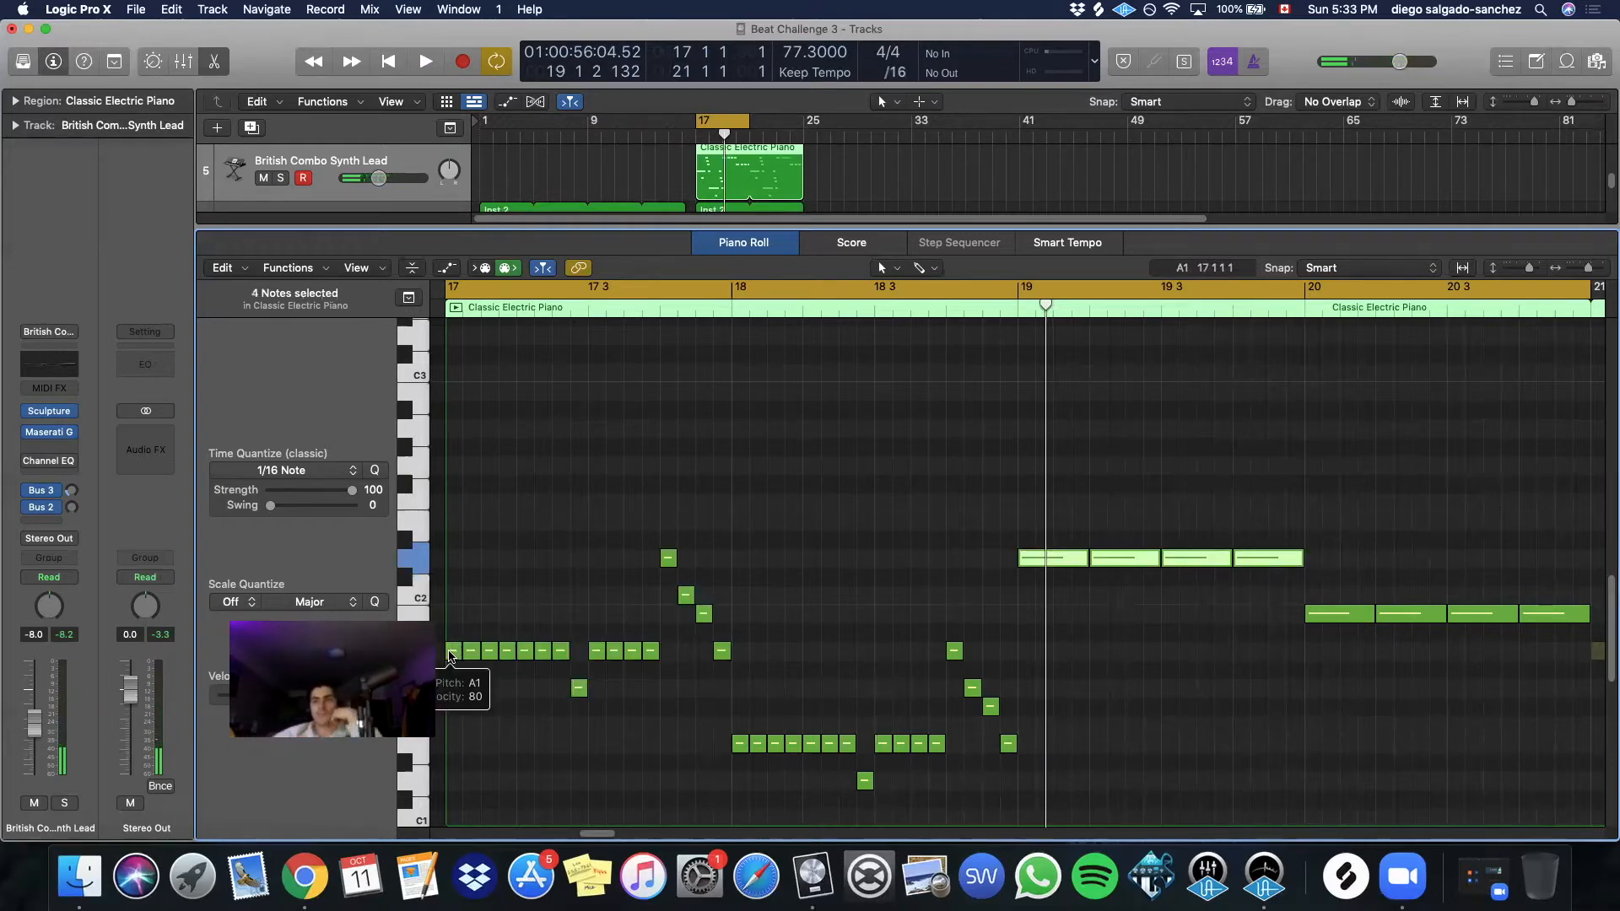
Replace the four long notes in bar 19 with a copy of bar 17's pattern starting on D2, and play the loop
key(Delete)
drag(524, 652, 734, 733)
drag(454, 657, 1022, 562)
key(space)
click(934, 548)
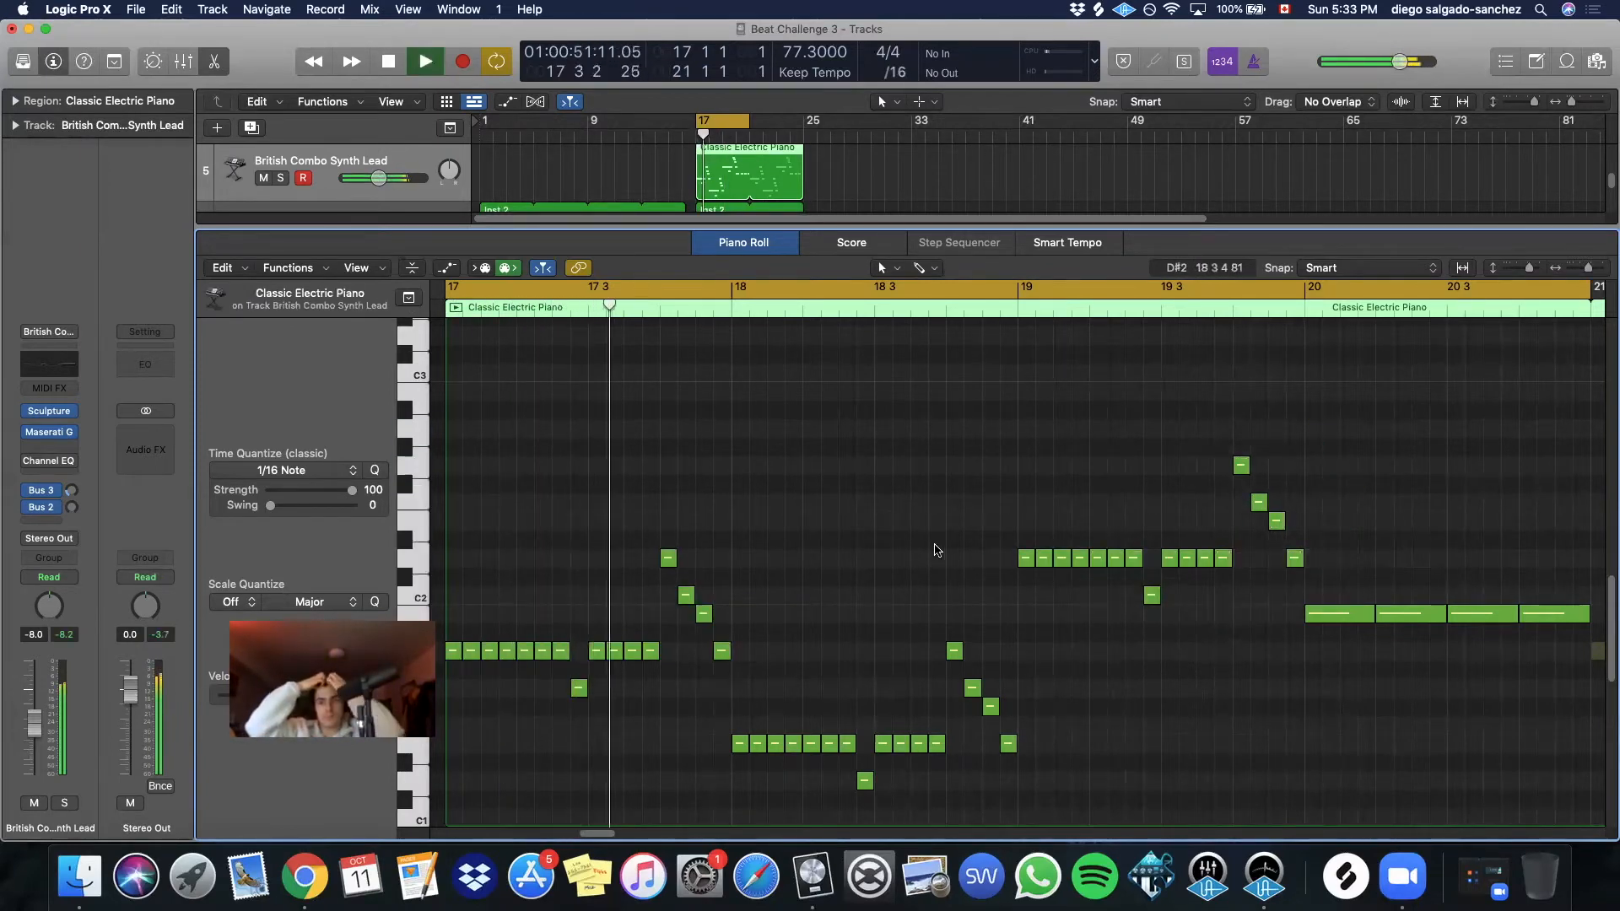
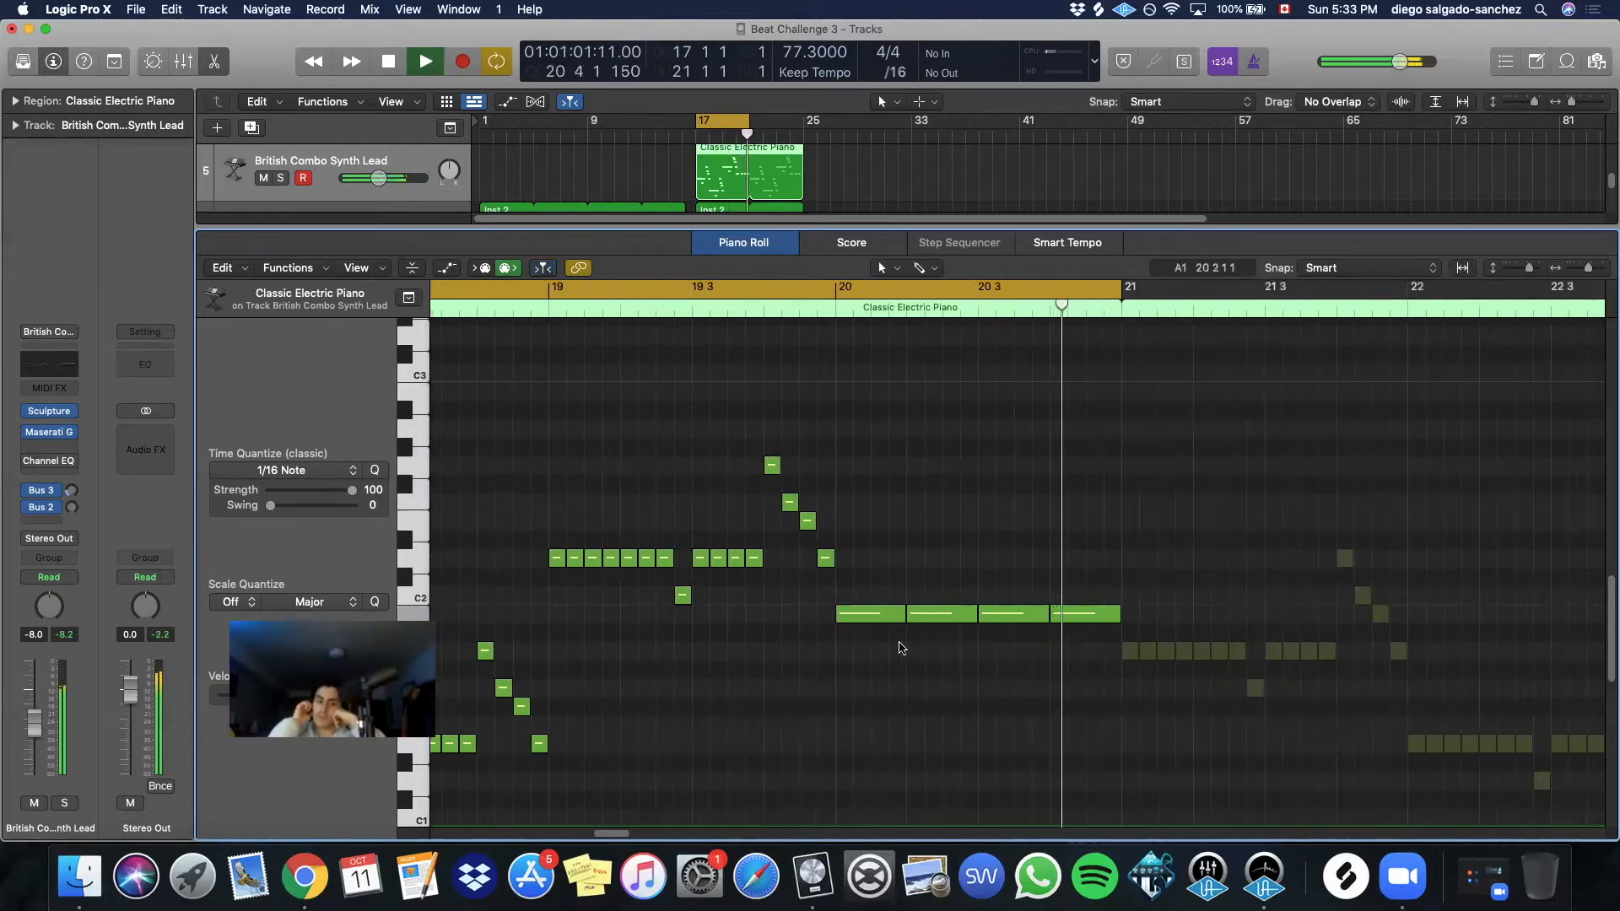
drag(886, 564, 1088, 658)
key(Delete)
key(super+z)
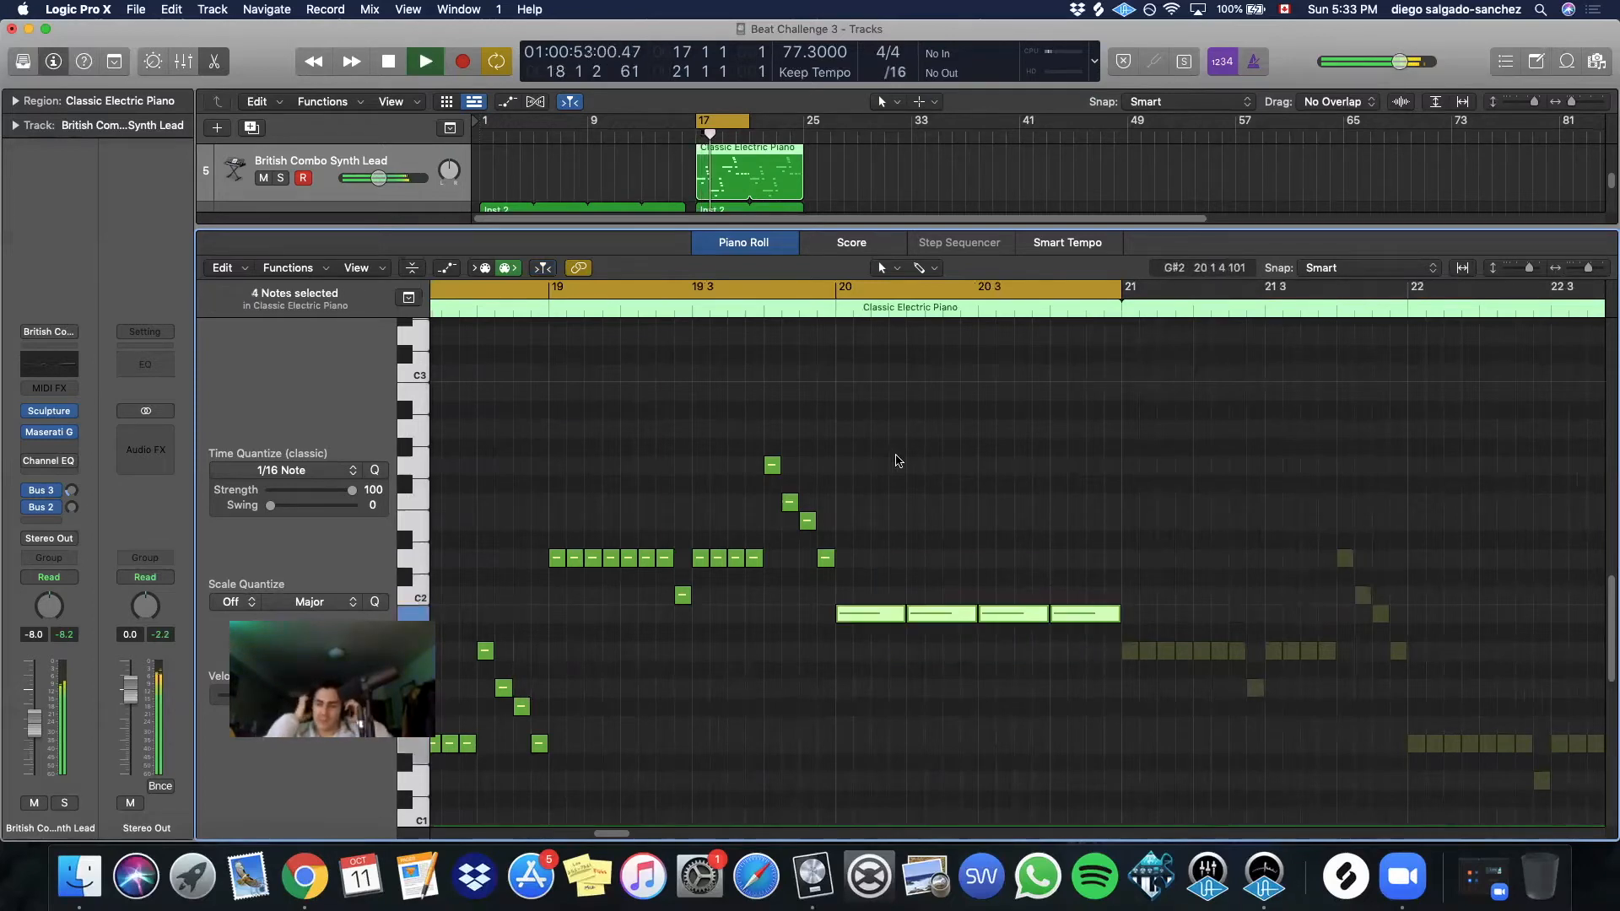
Replace the four long notes in bar 20 with a copy of bar 19's pattern starting on B1, and play the loop
drag(869, 544, 1118, 683)
key(Delete)
drag(918, 399, 540, 625)
drag(557, 559, 842, 623)
key(space)
click(1337, 589)
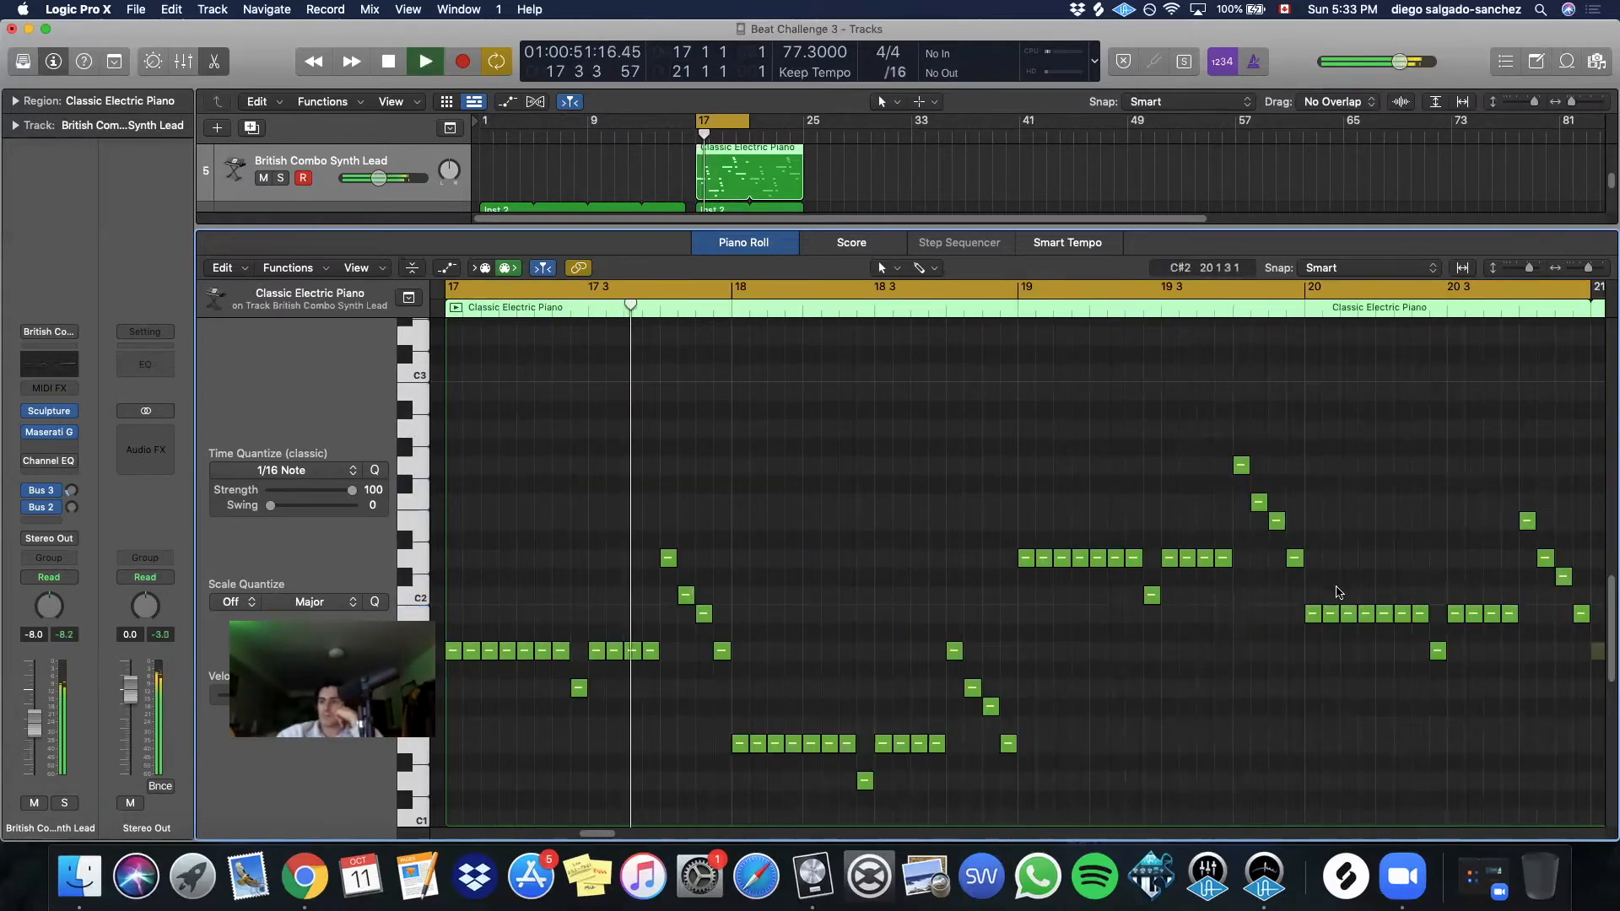
Raise the four-note descending run at the end of bar 20 to F2, E2, D2 and C2
drag(1527, 521, 1528, 504)
click(1547, 561)
drag(1549, 561, 1549, 524)
drag(1565, 578, 1566, 560)
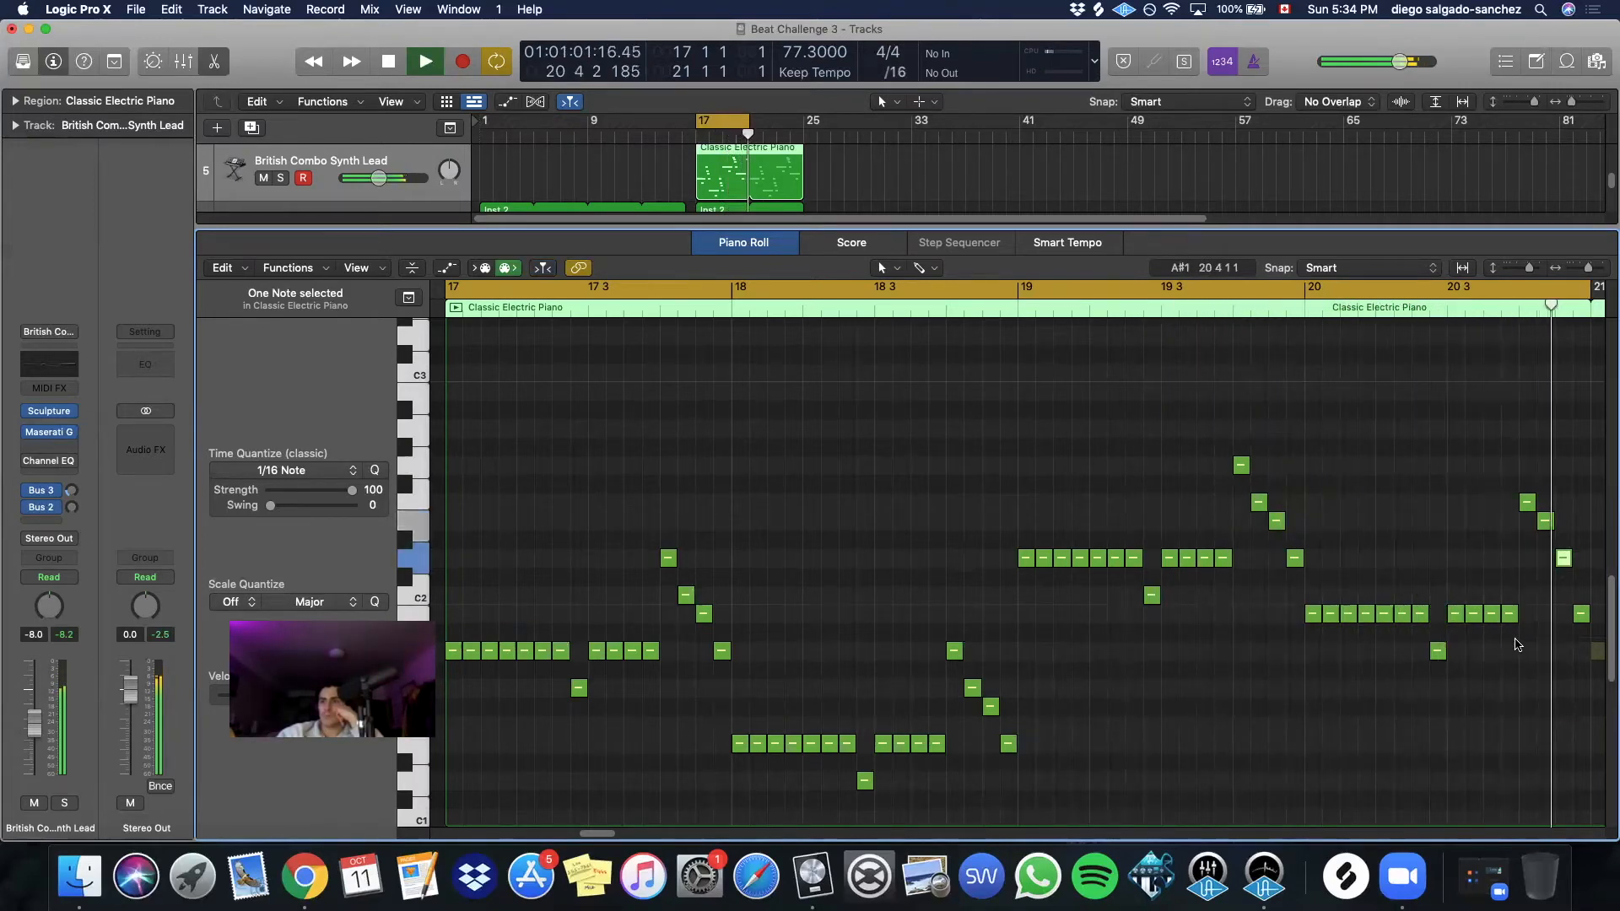
drag(1599, 651, 1472, 596)
click(1363, 579)
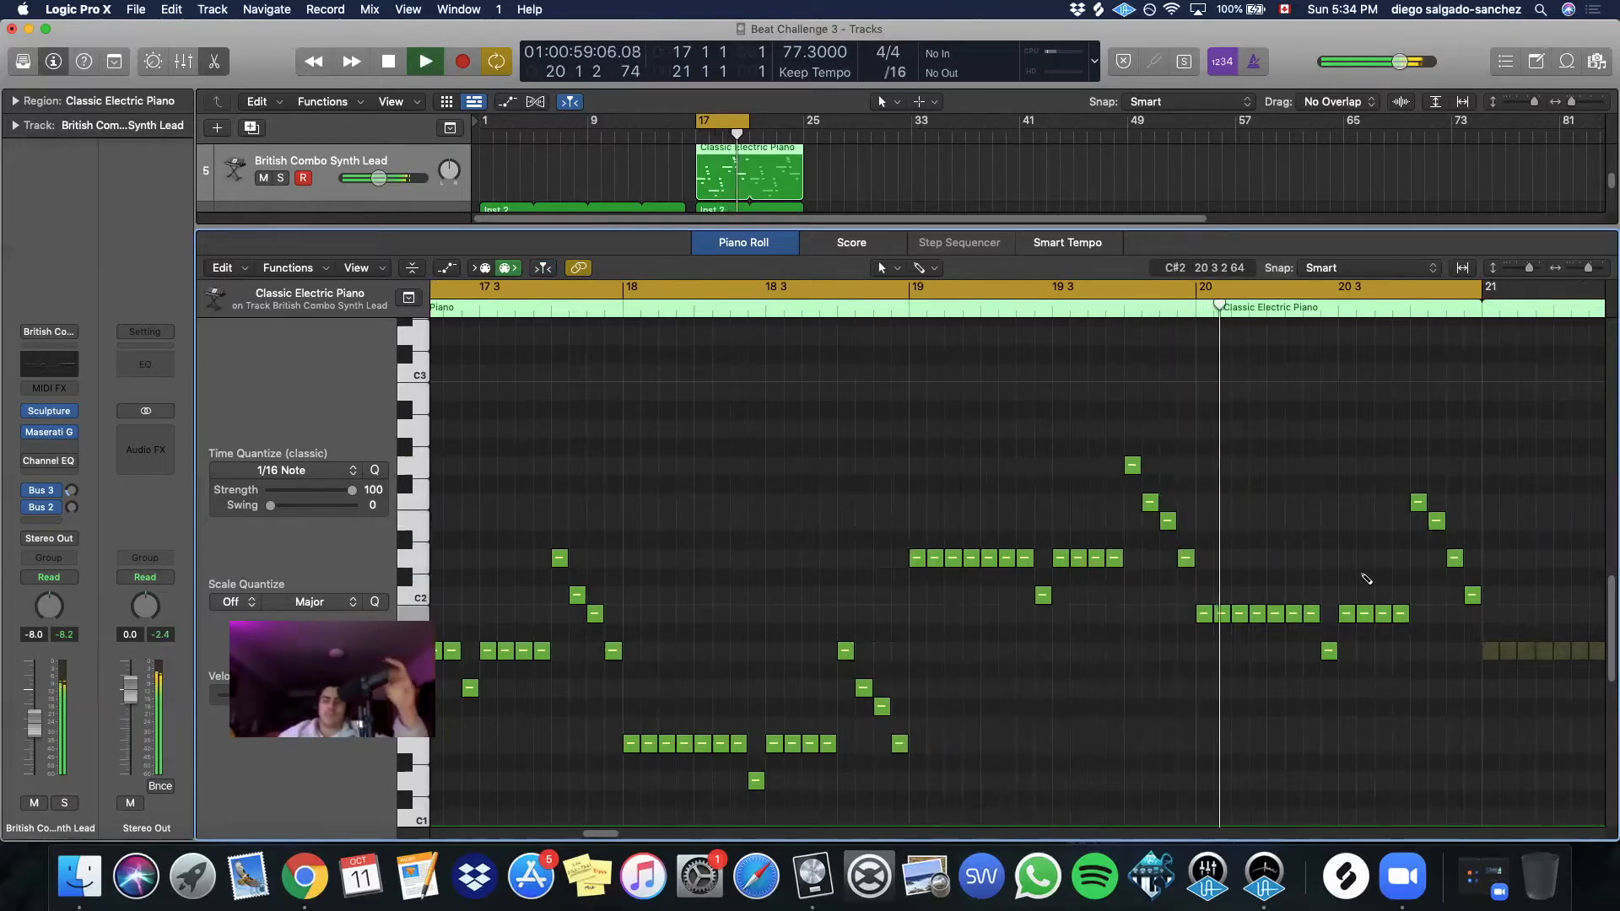
Lower the eighth note of bar 19's pattern to A1 and play the loop
key(super+Left)
key(super+Up)
key(super+Up)
key(space)
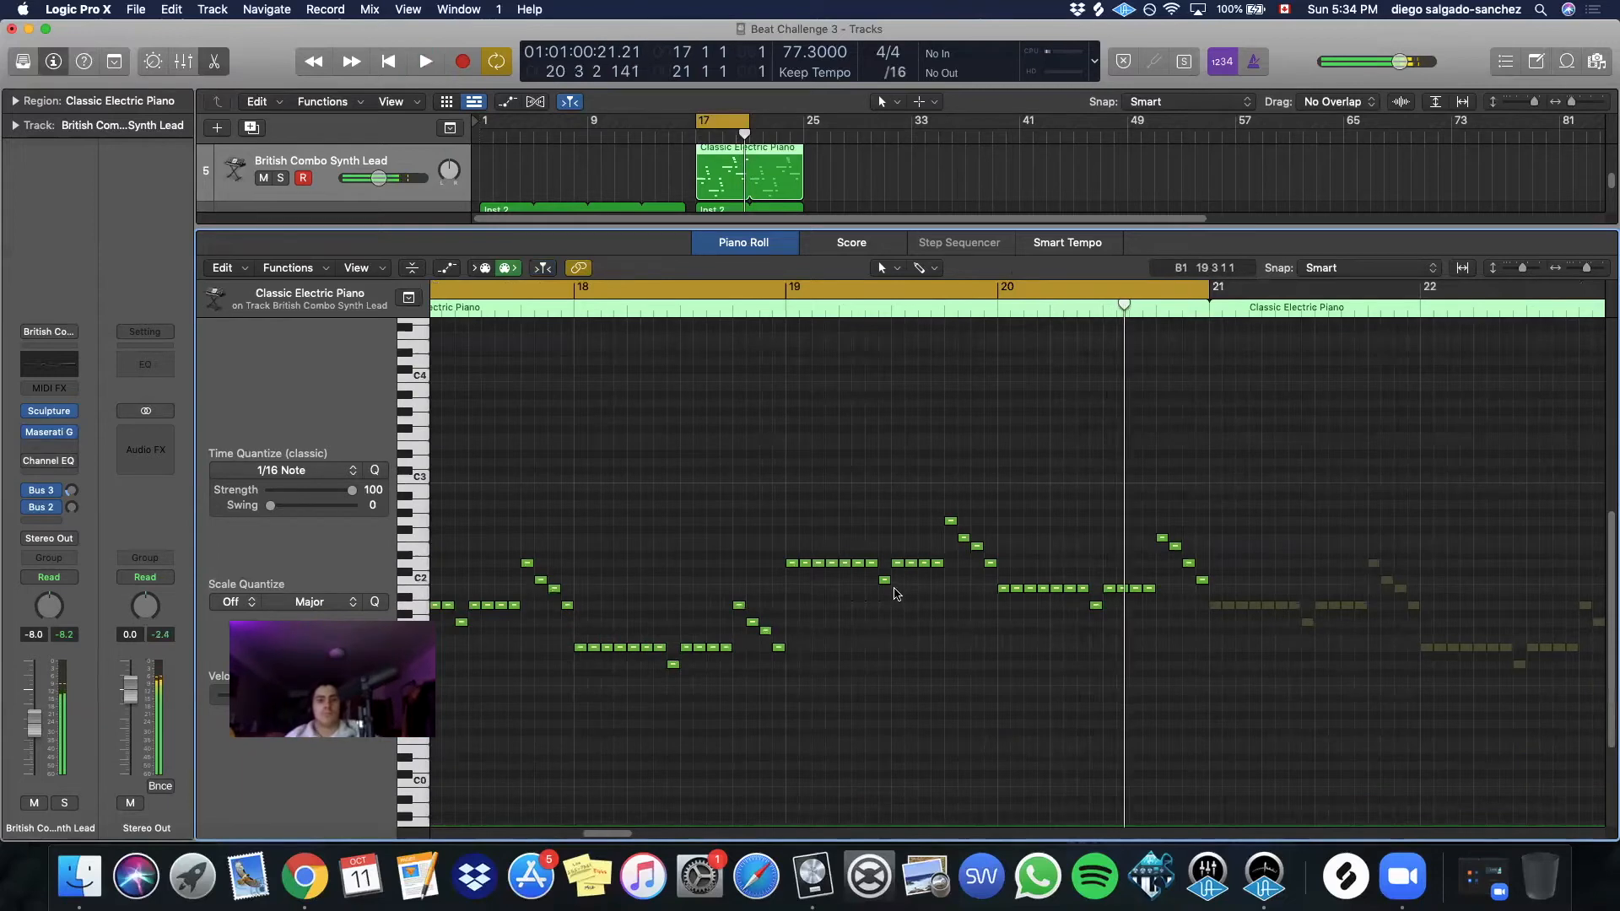
drag(886, 582, 891, 608)
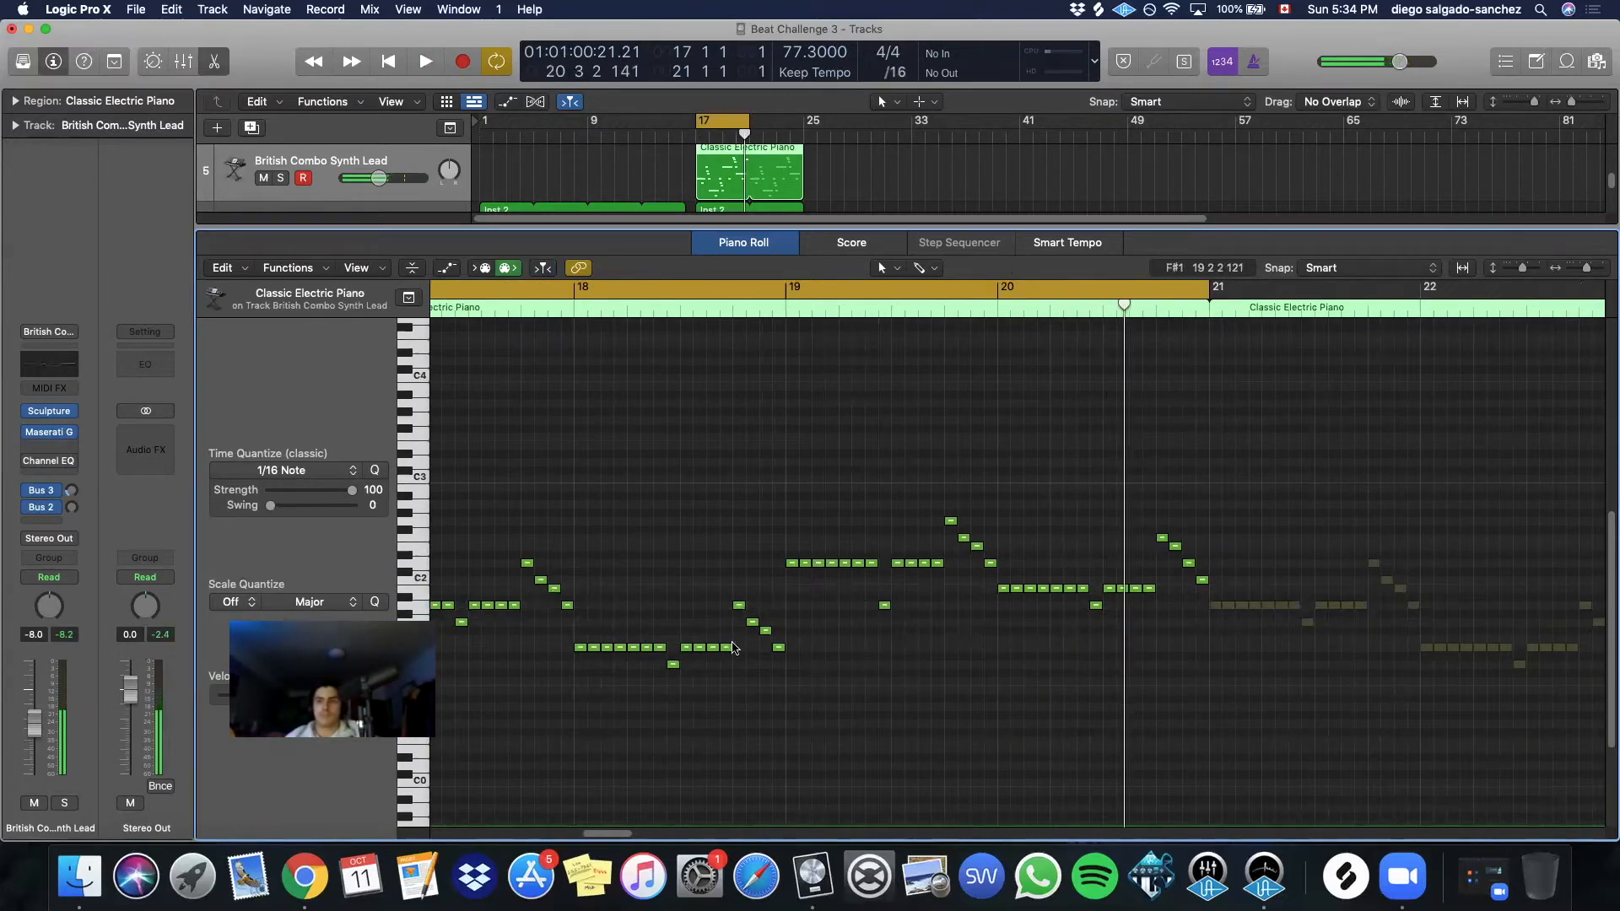
key(space)
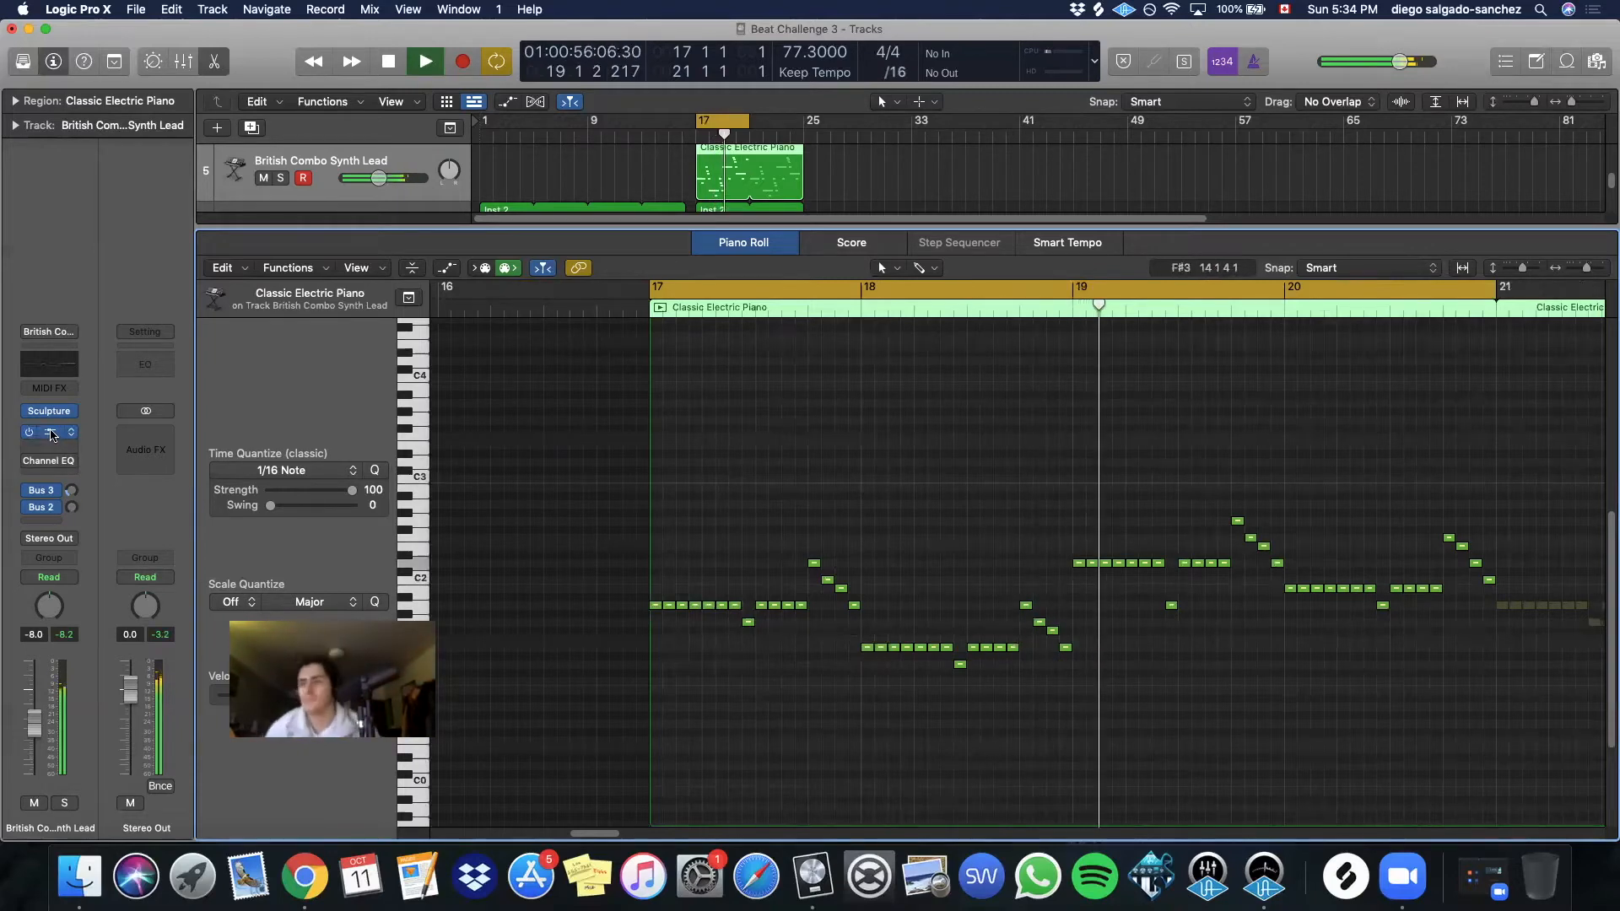
Check the Maserati GTi plug-in on the selected synth lead channel and return to the full track arrangement
click(52, 433)
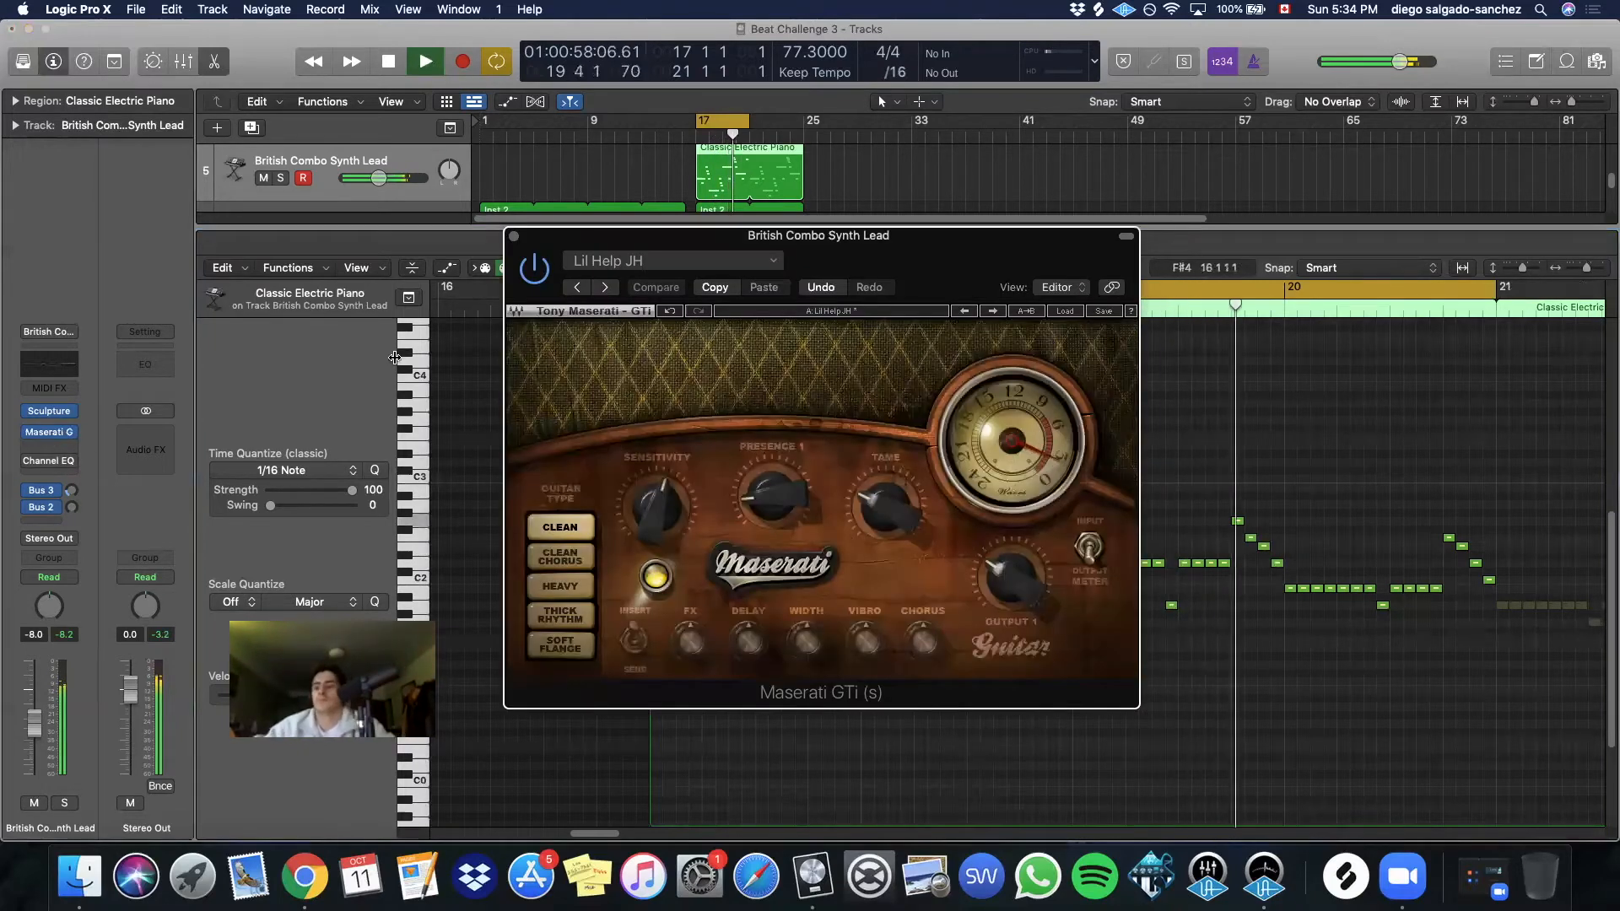
click(514, 236)
key(x)
key(x)
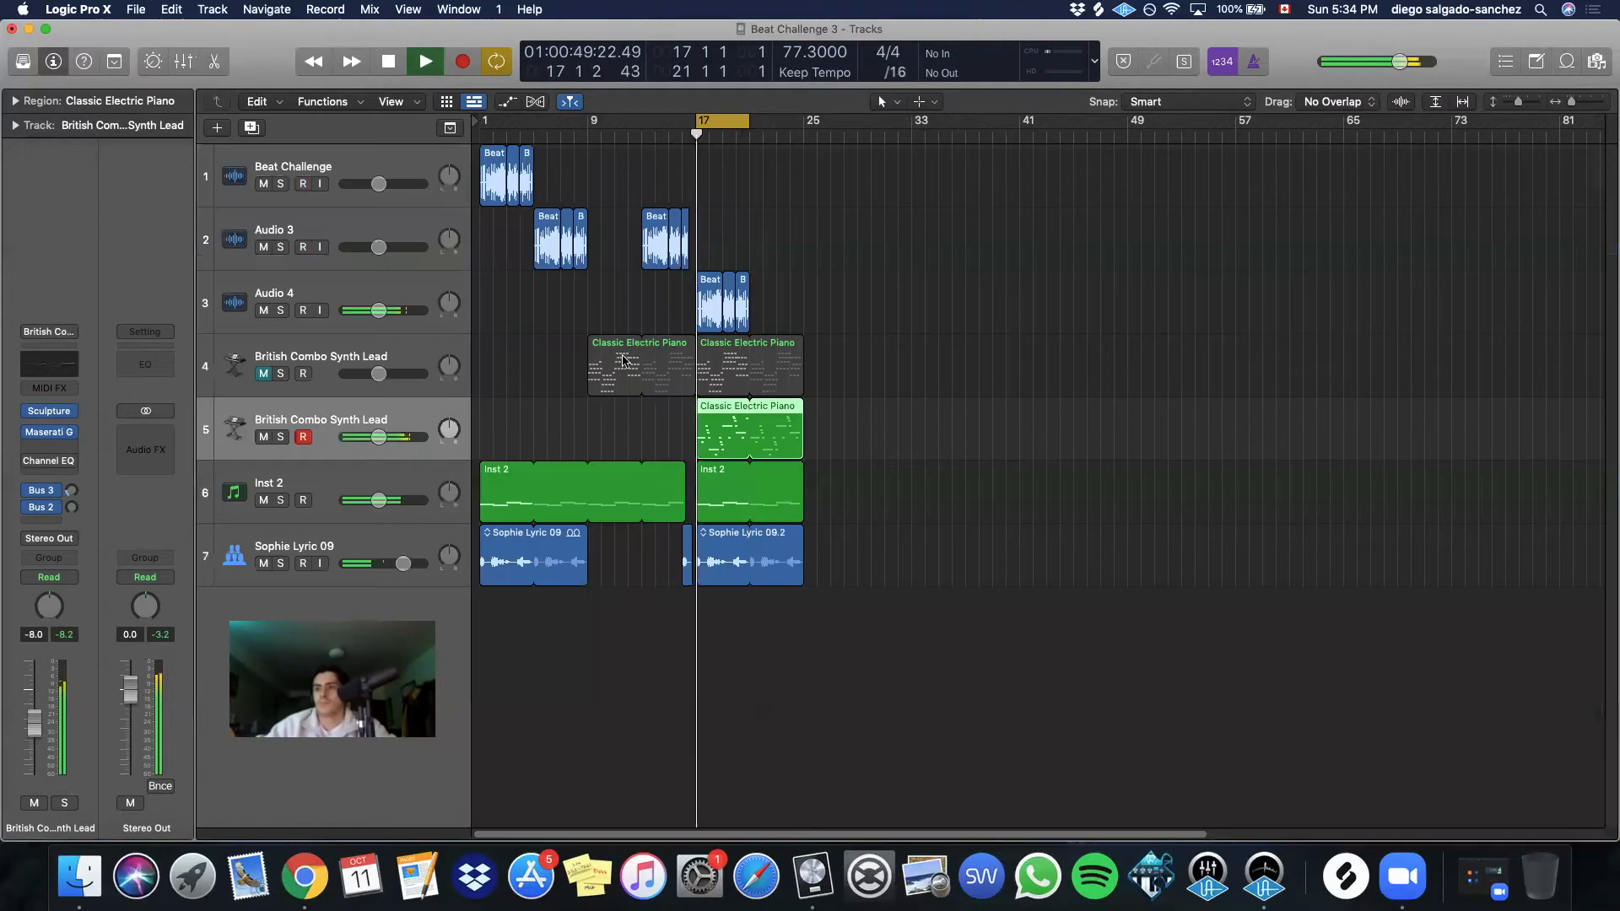
Unmute the British Combo Synth Lead on track 4 and play the song near its beginning with cycle mode turned off
key(space)
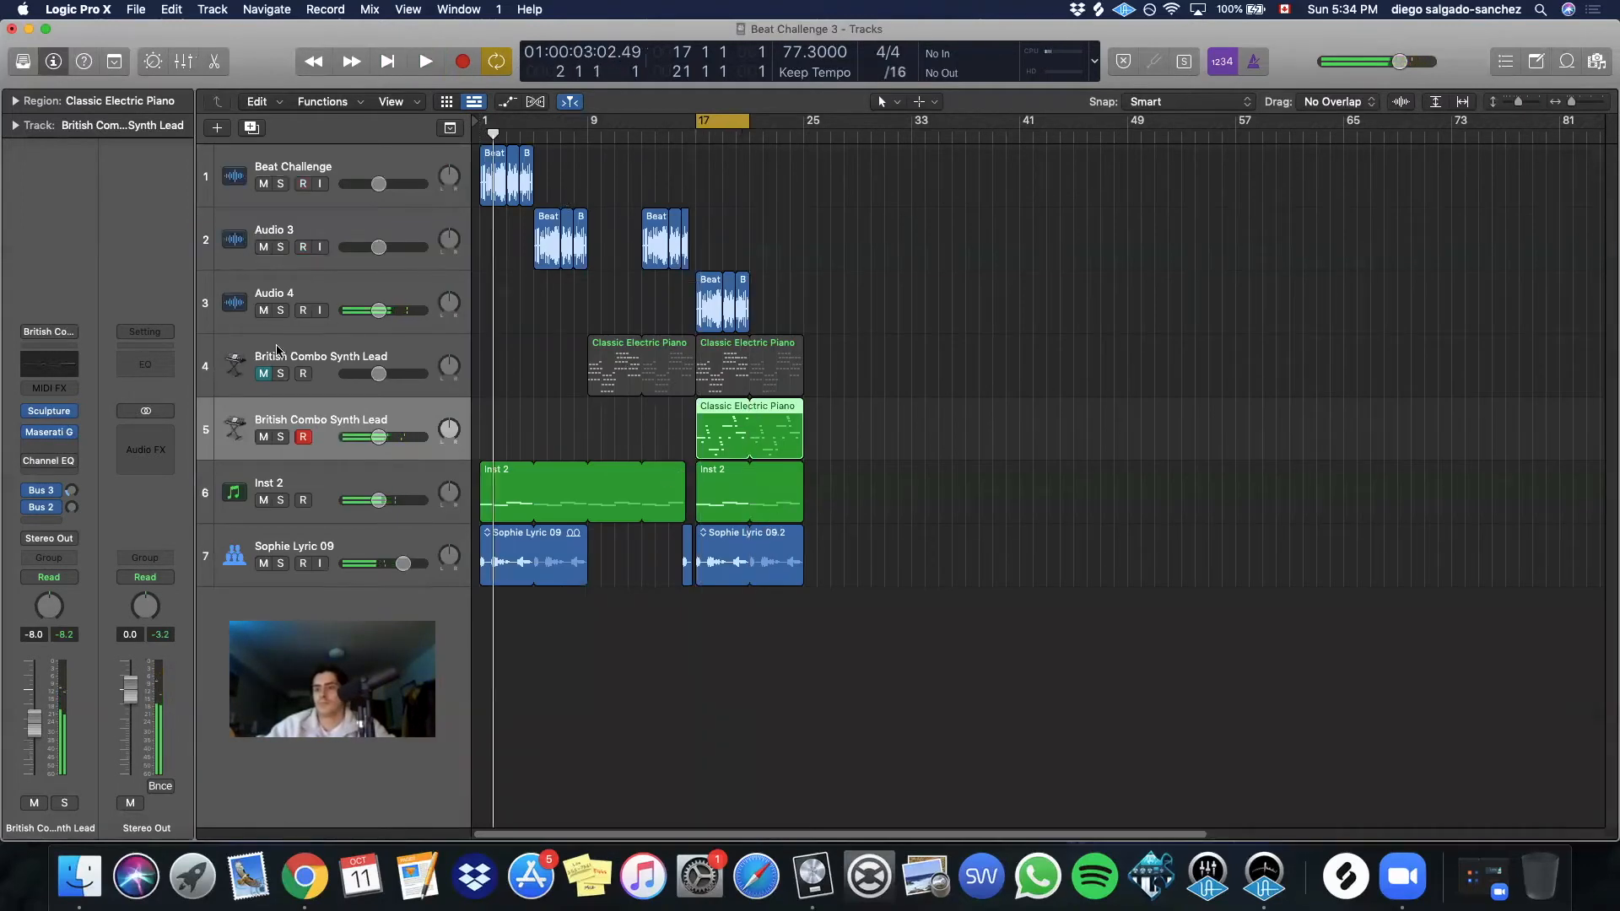
click(268, 376)
key(c)
key(space)
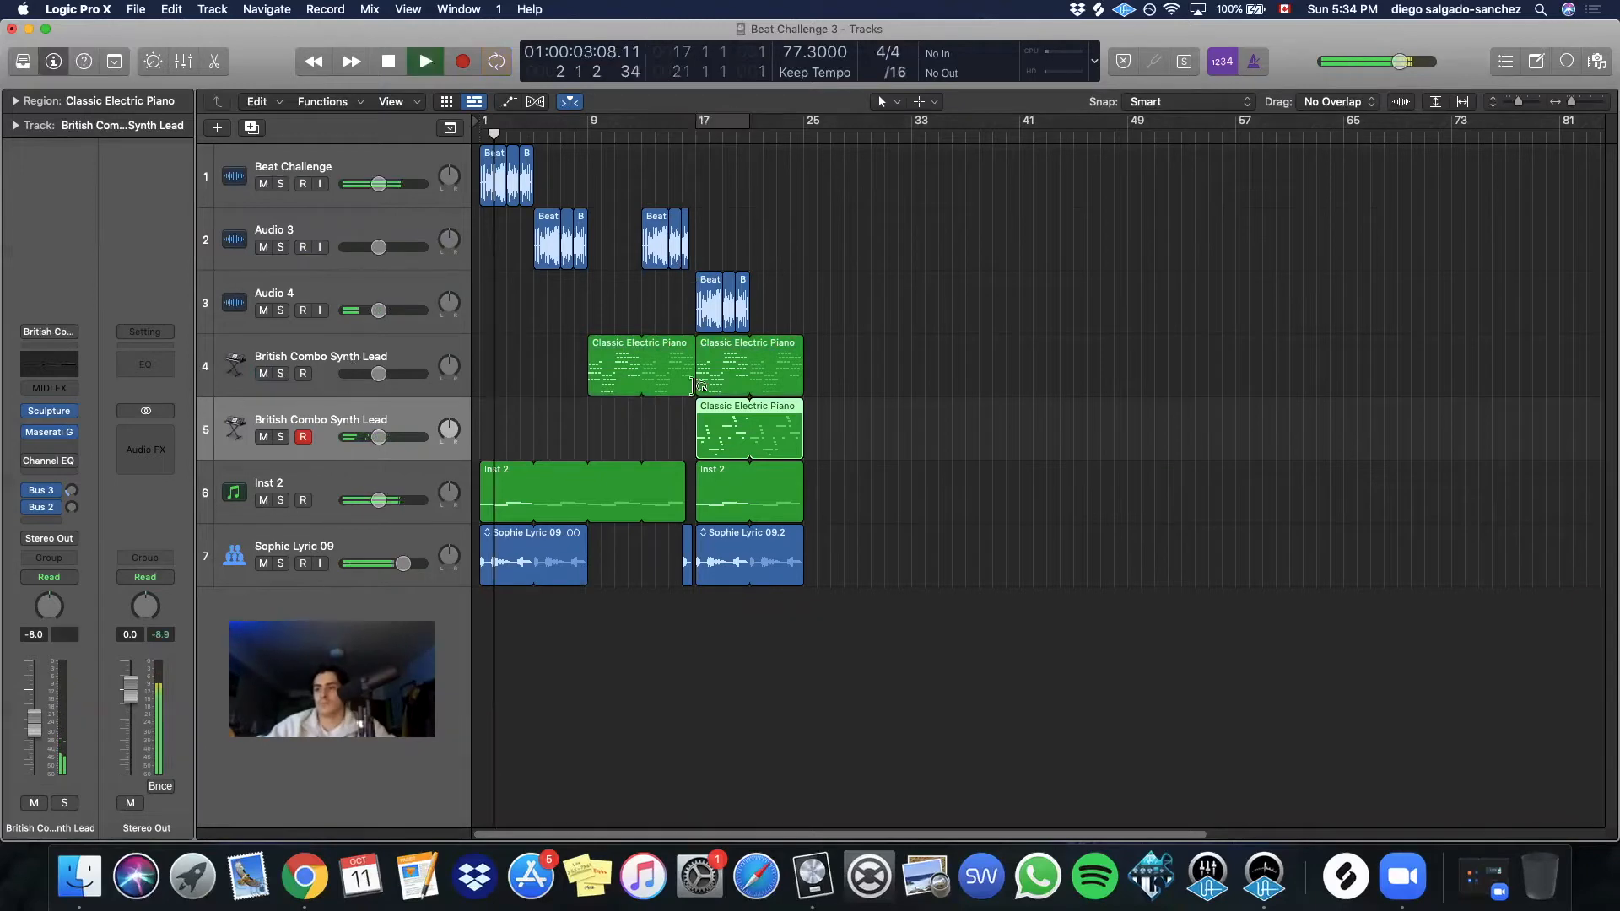
Browse the vocal Apple Loops and audition Sophie Melody 03, 05 and 04
click(1596, 61)
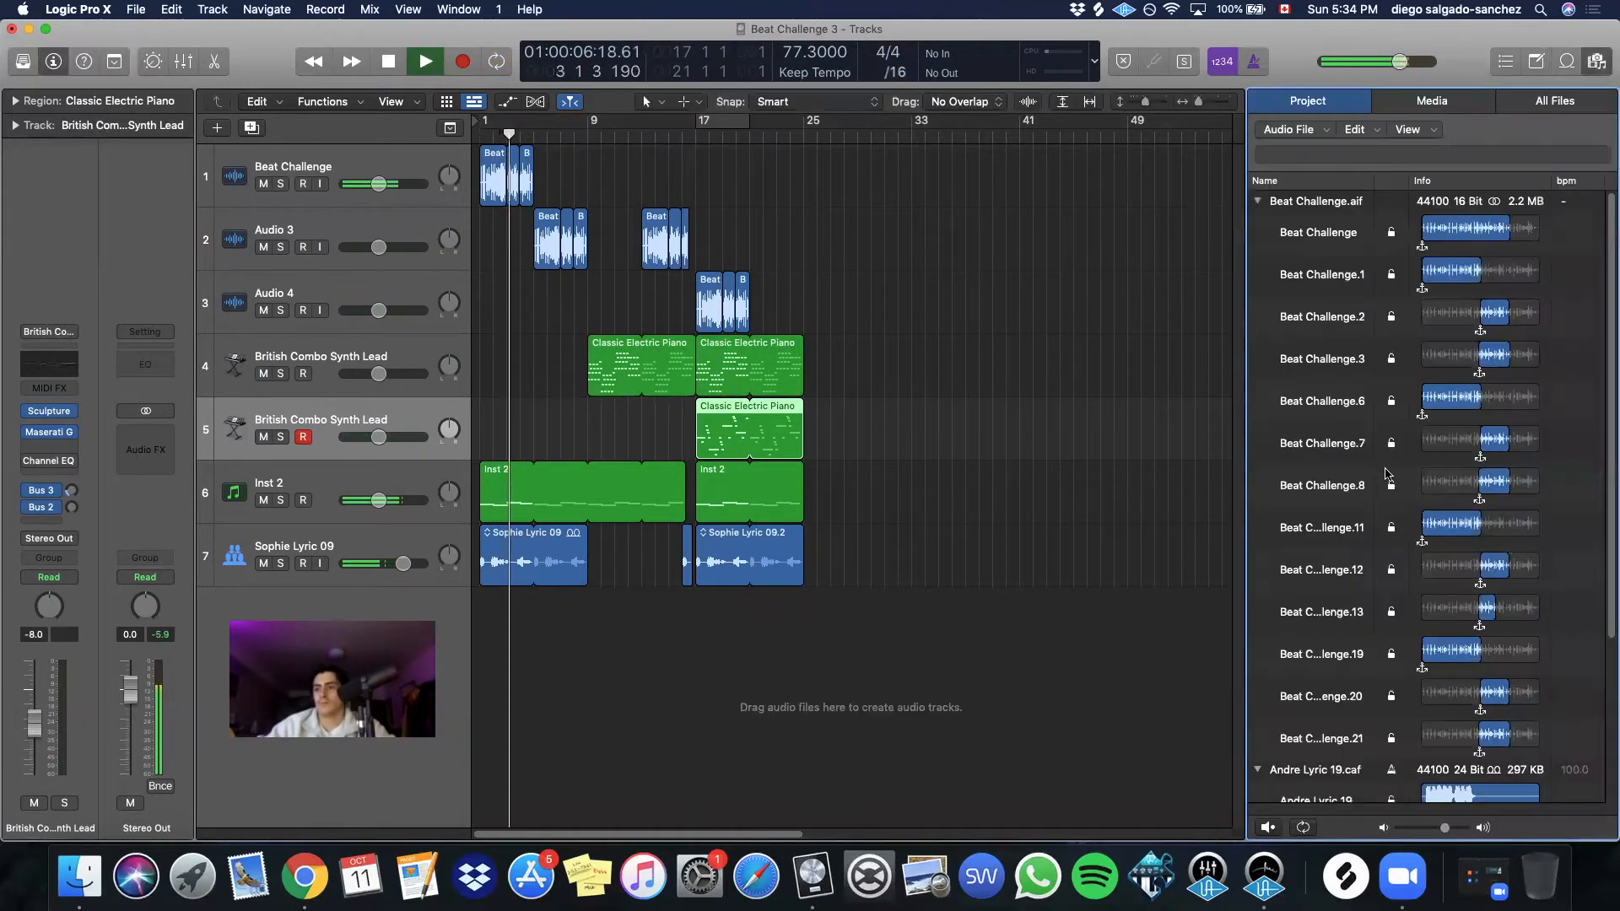
click(1570, 59)
click(1337, 403)
click(1338, 460)
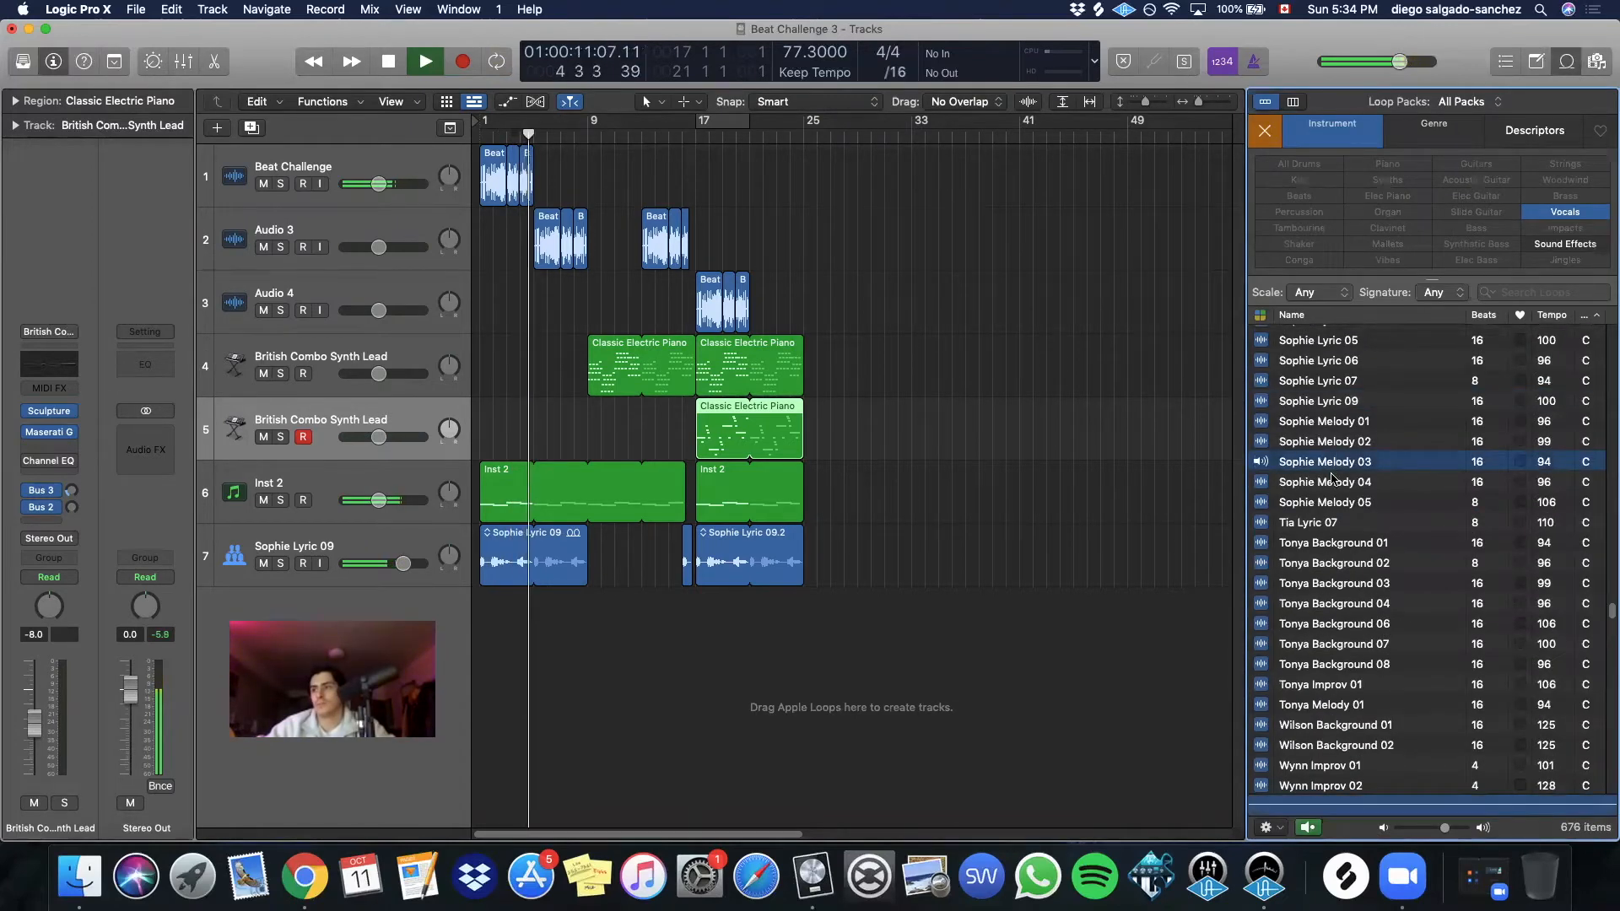
key(space)
click(1330, 500)
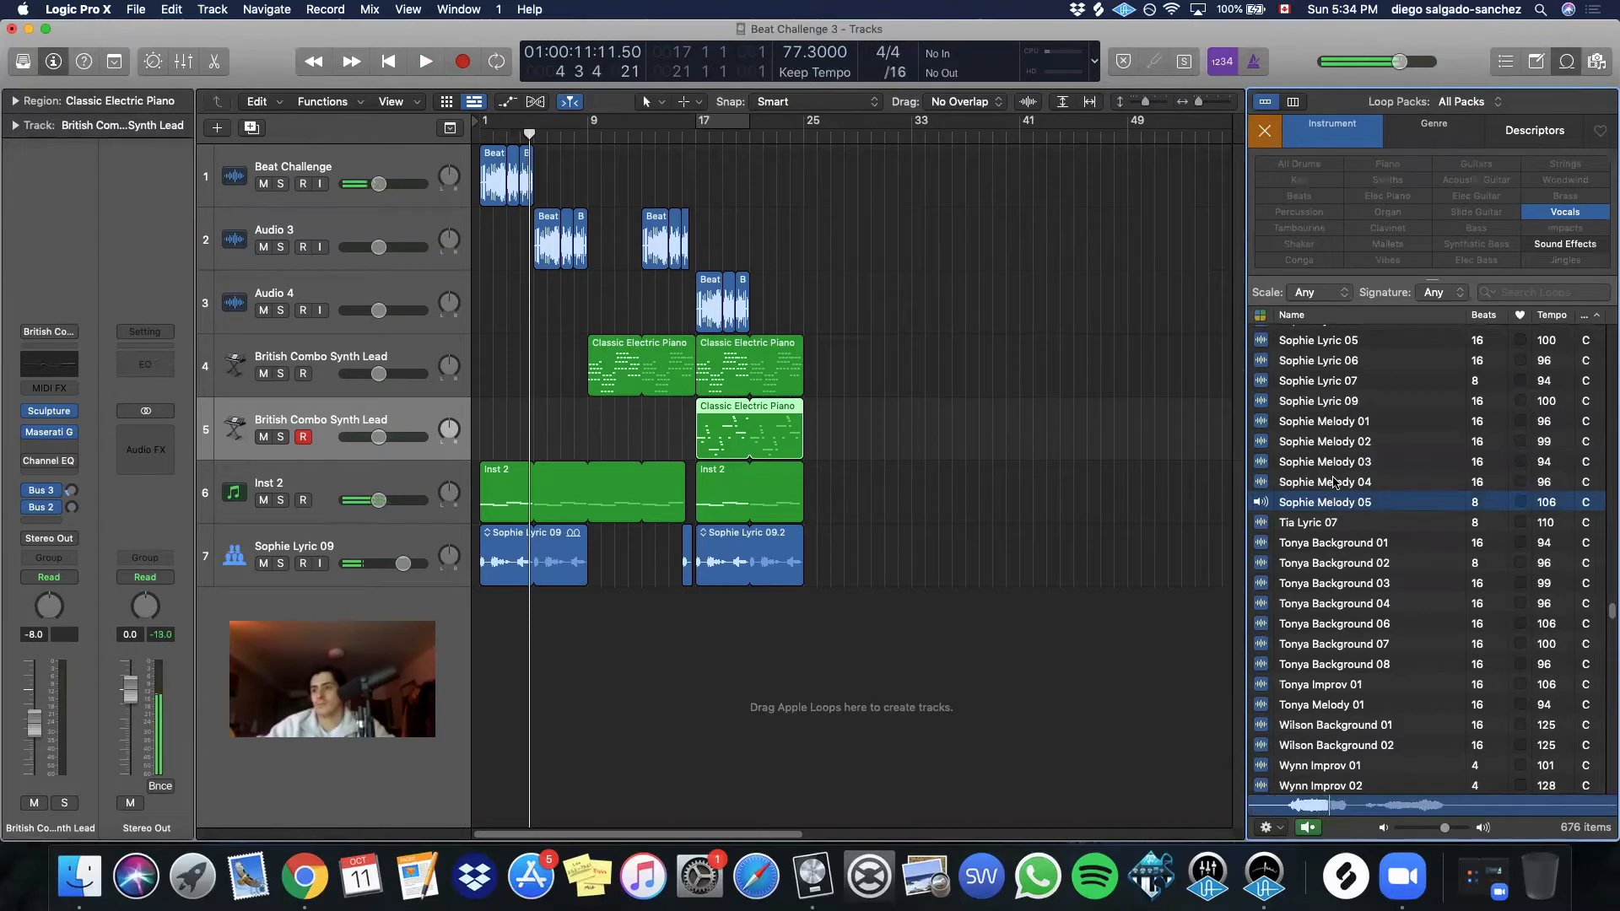
click(1334, 483)
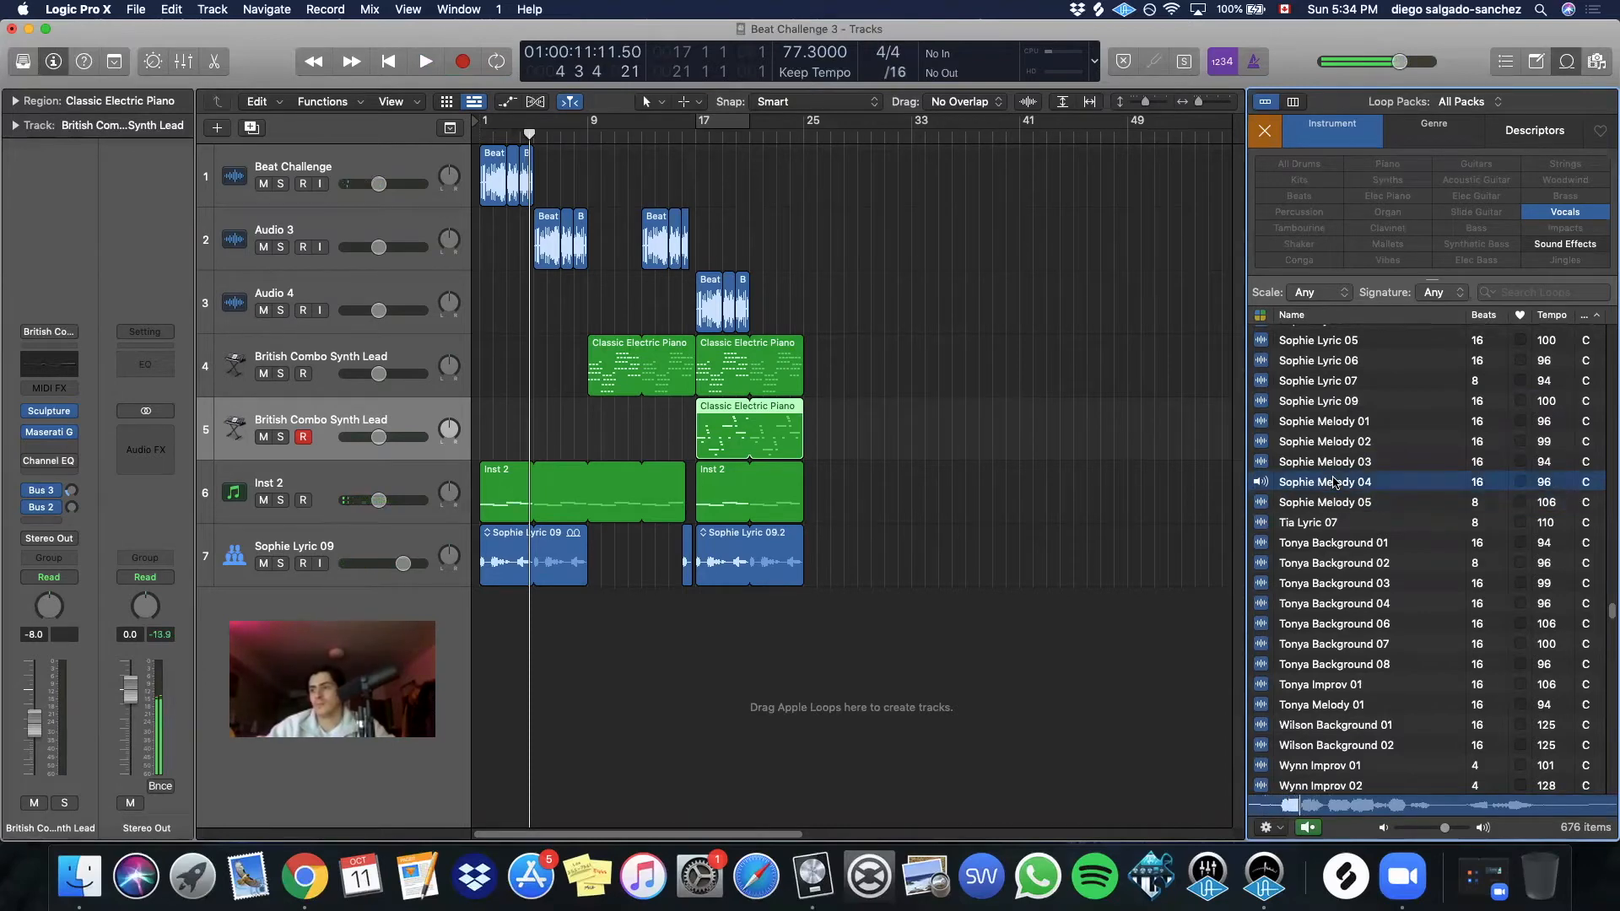
Audition the Sophie Lyric 07 and Sophie Lyric 04 loops
scroll(1331, 486, up, 1)
click(1348, 399)
scroll(1347, 400, up, 1)
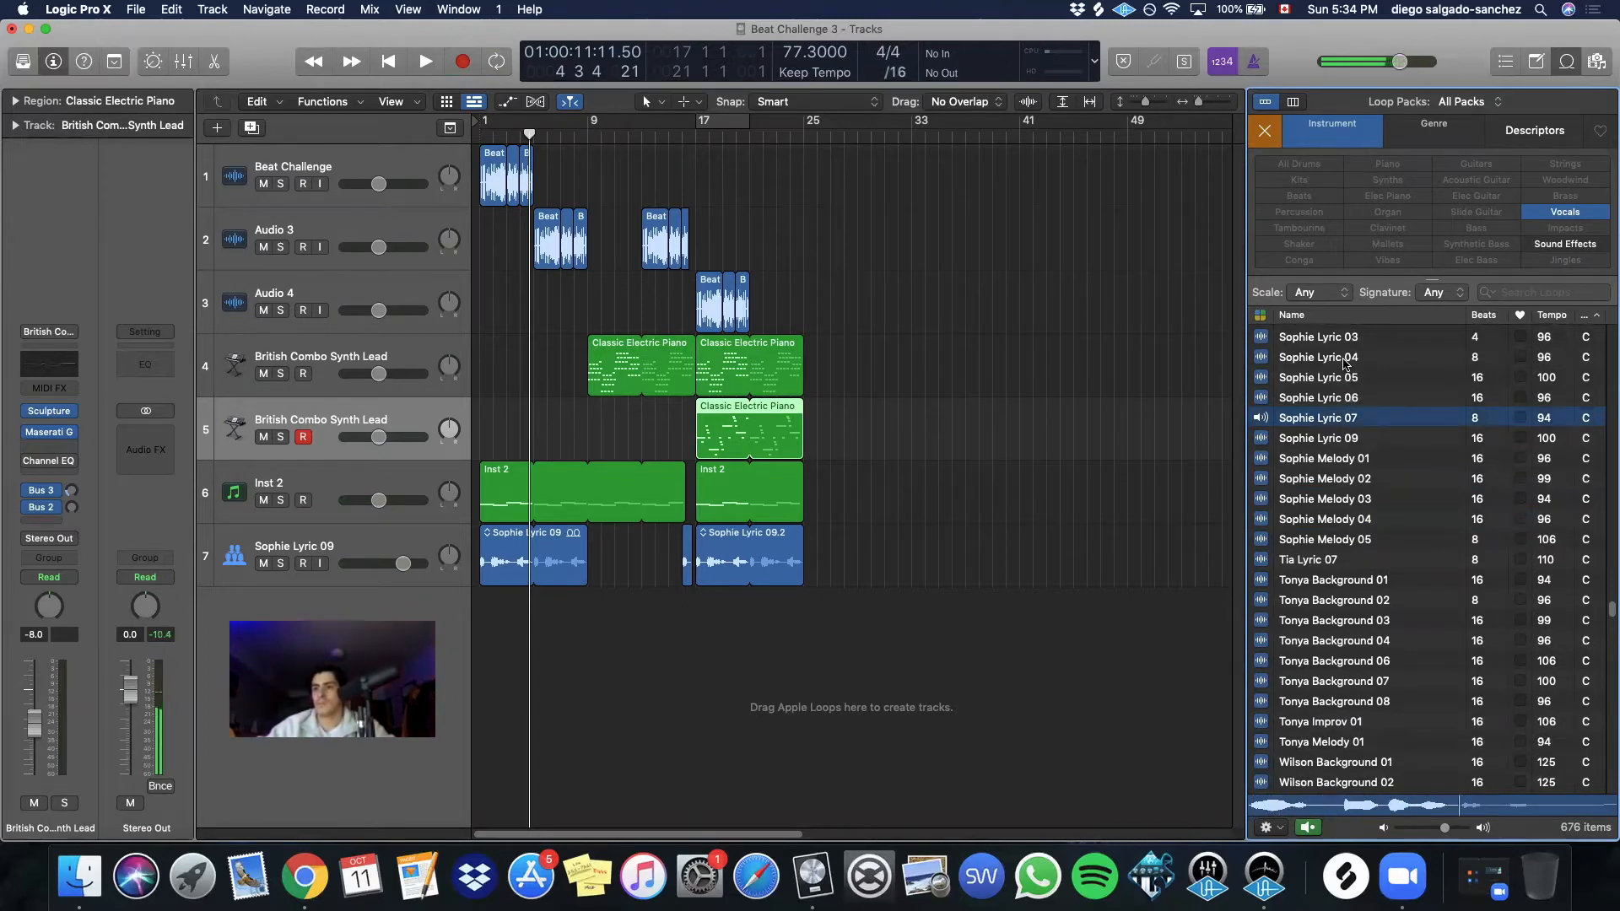
click(1346, 359)
scroll(1342, 371, up, 1)
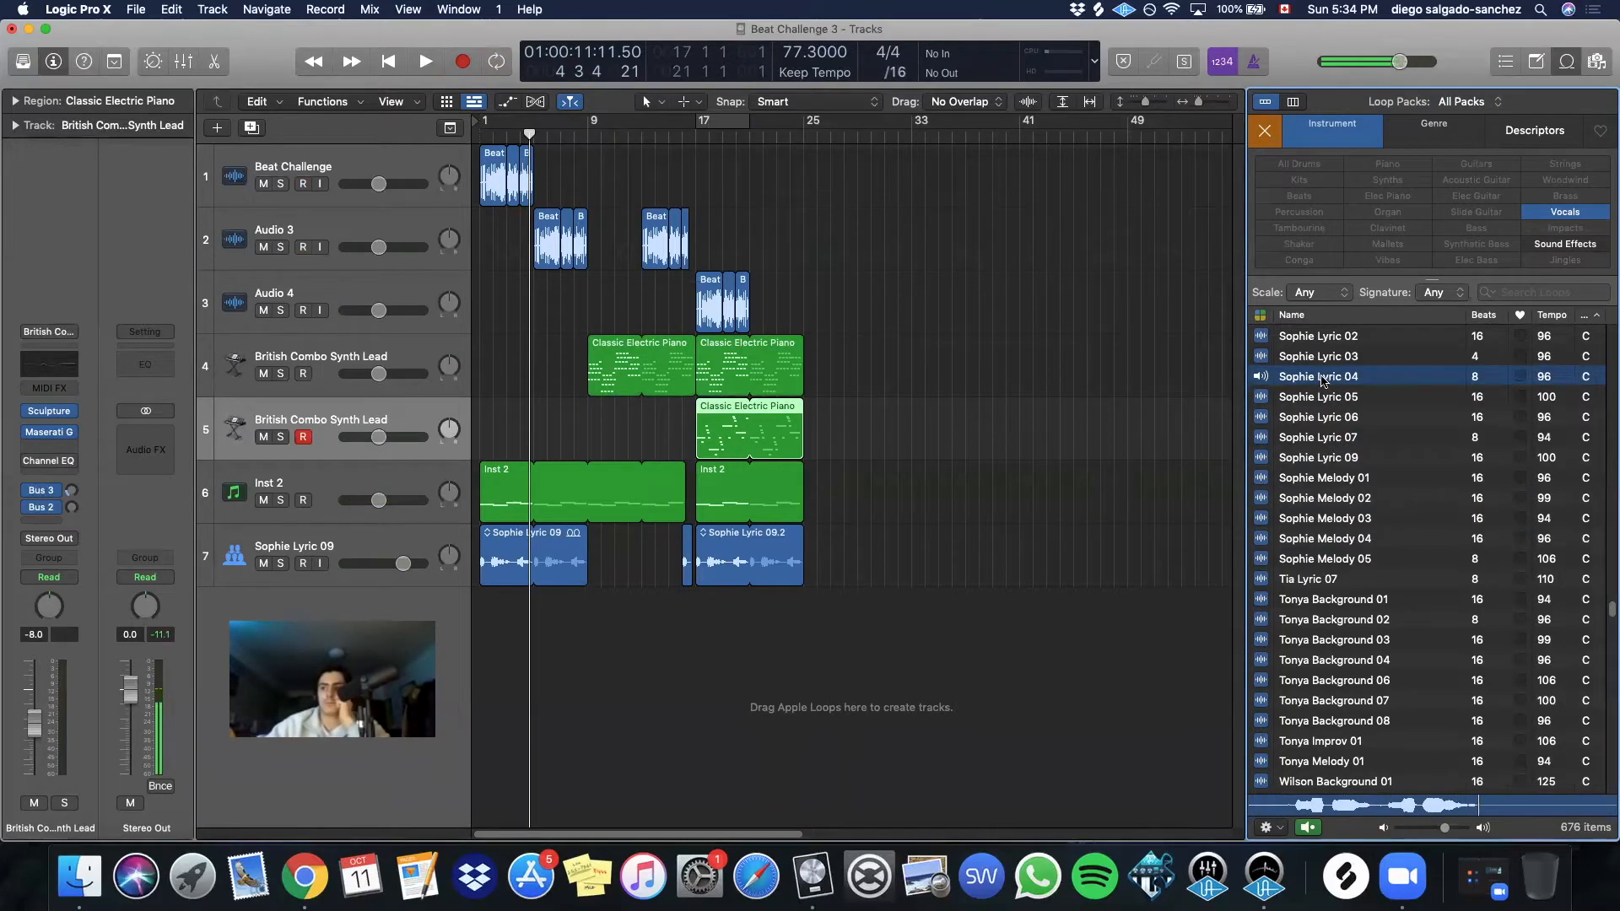
Add the Sophie Lyric 04 loop on a new track at bar 19 and play the arrangement from around bar 13
drag(1322, 384, 724, 643)
click(643, 136)
key(space)
key(f)
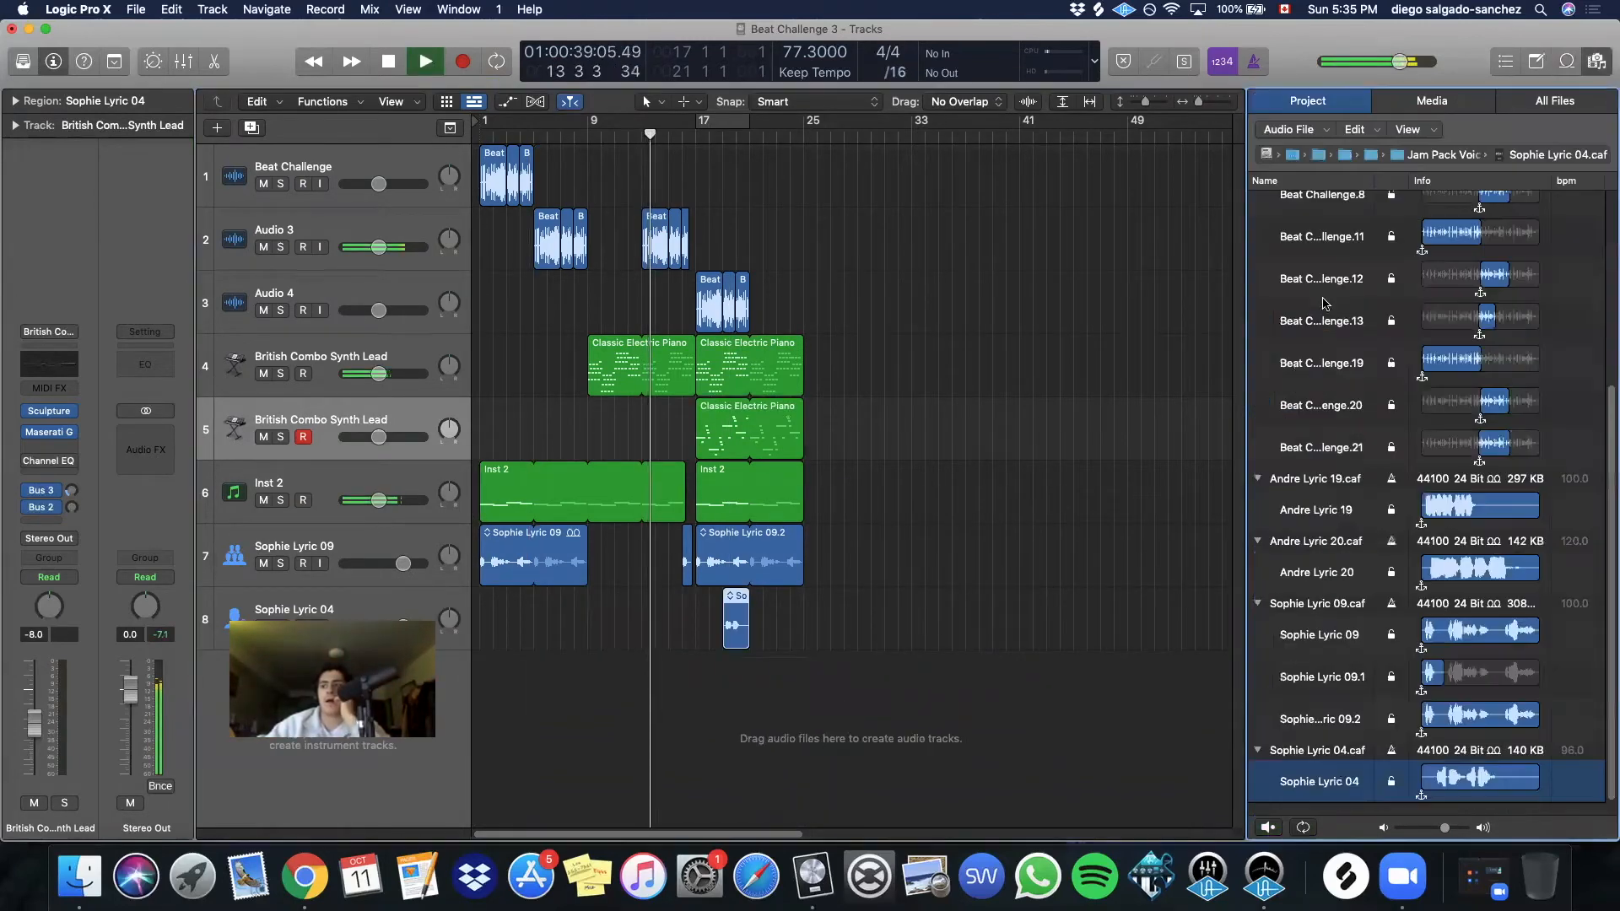
click(1597, 59)
Move the short Sophie Lyric 09 region to start at bar 16 beat 3 and play from around bar 15
key(super+Right)
key(super+Right)
key(super+Right)
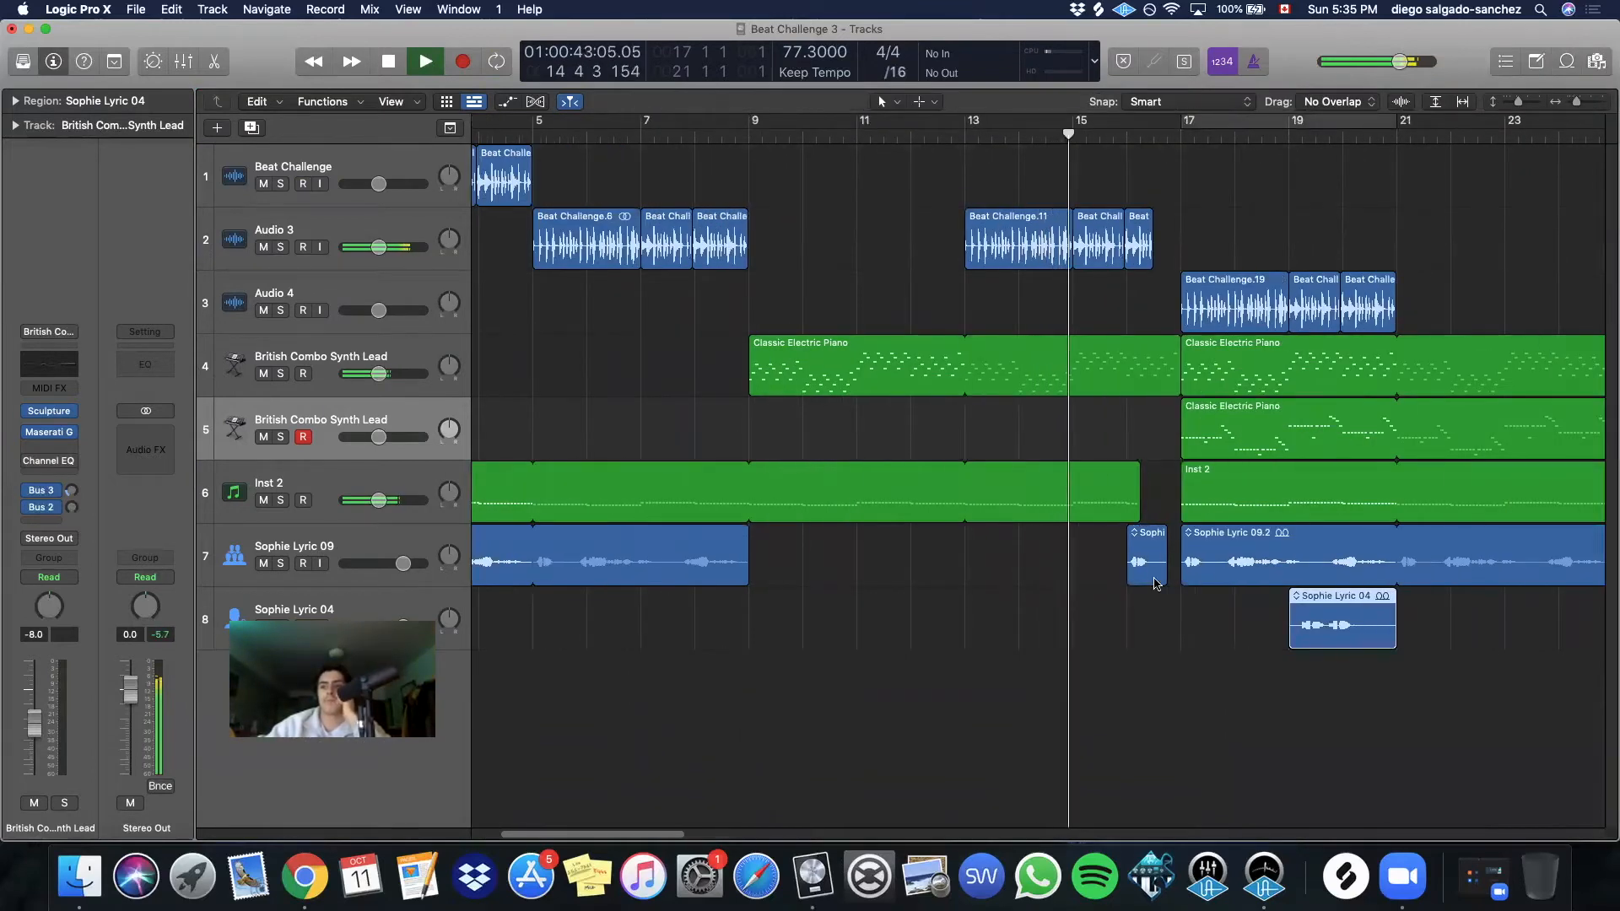
drag(1147, 576, 1165, 576)
click(1083, 137)
click(1237, 609)
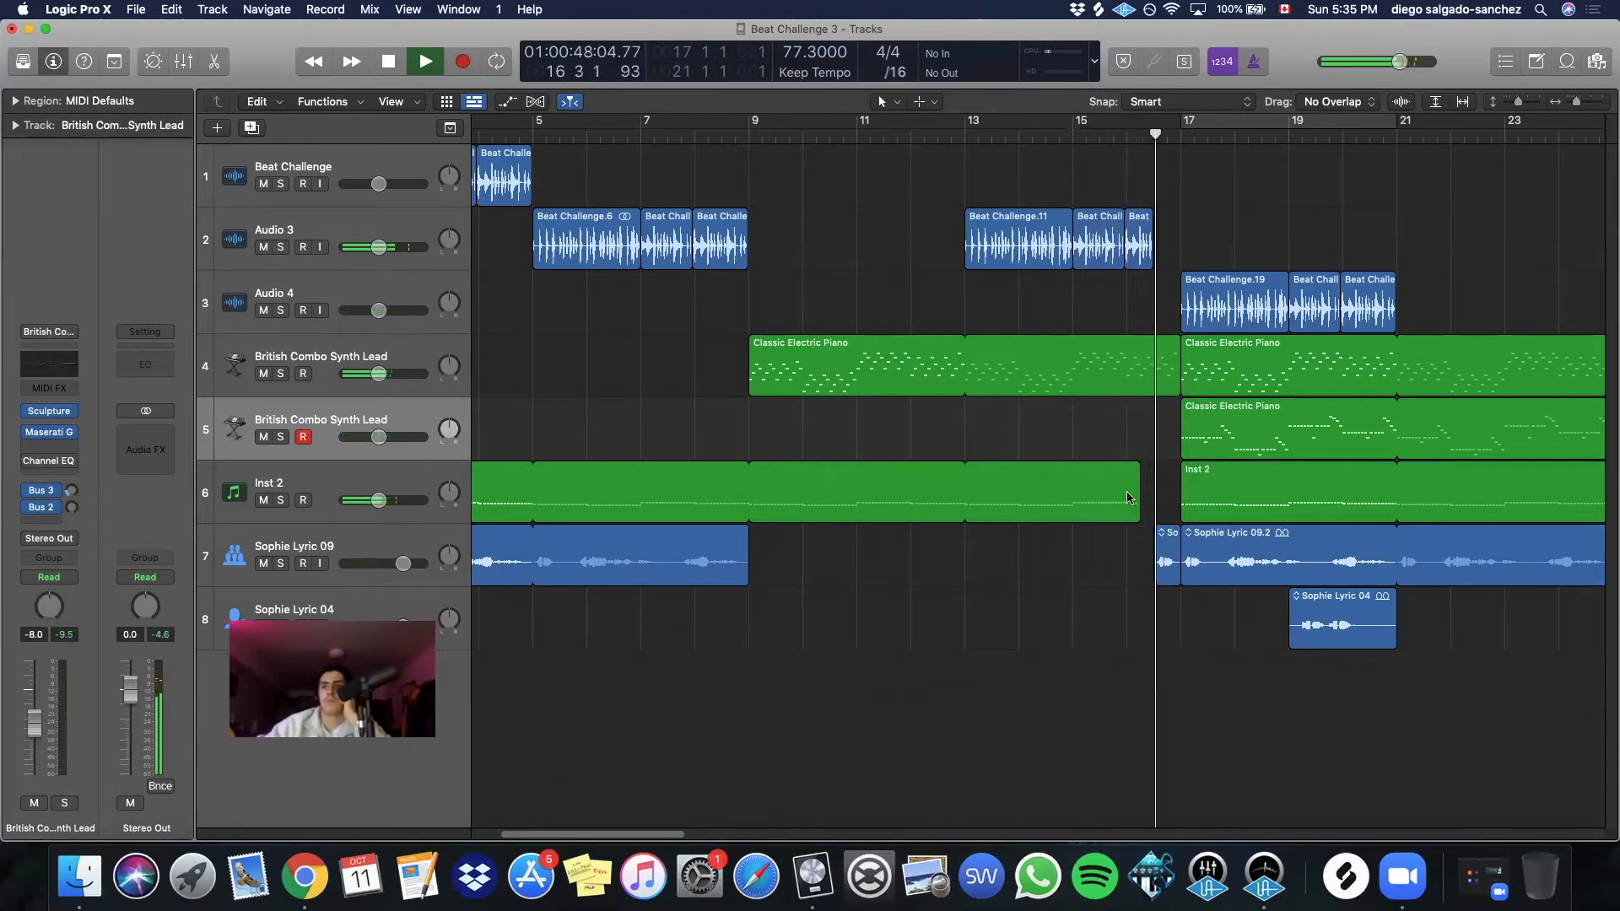
Extend the first Inst 2 region's end to bar 16 beat 3 and toggle solo on and off for track 4
drag(1146, 510, 1153, 511)
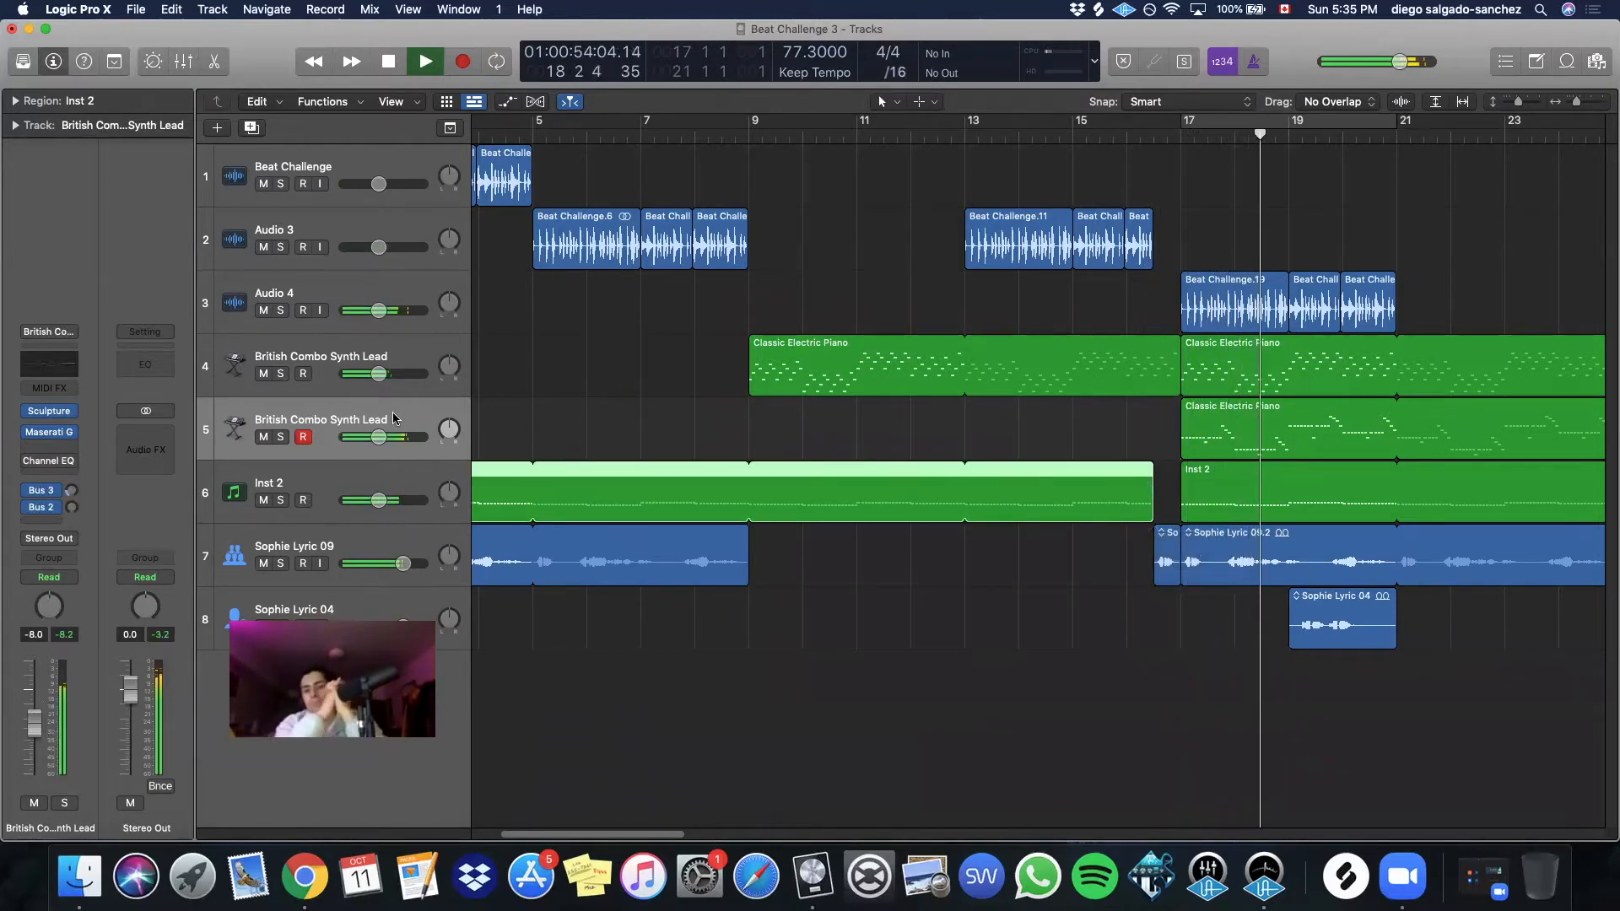
click(280, 374)
click(280, 374)
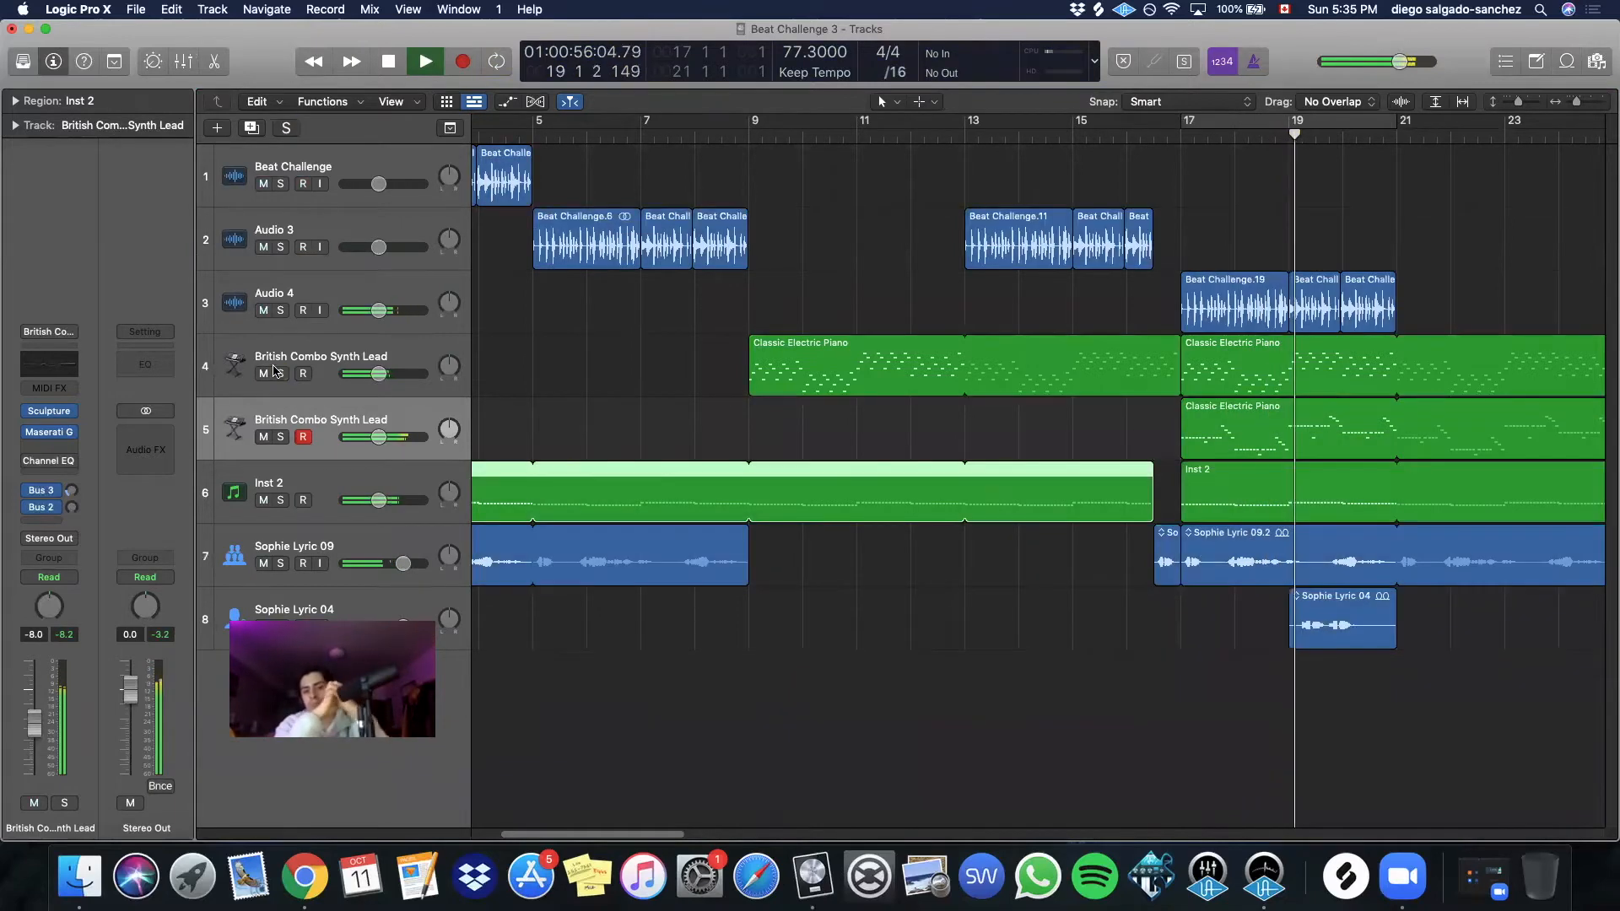
Mute track 4, then set the track 5 synth lead to -15.0 dB with Stereo Pan fully left
click(263, 373)
click(315, 408)
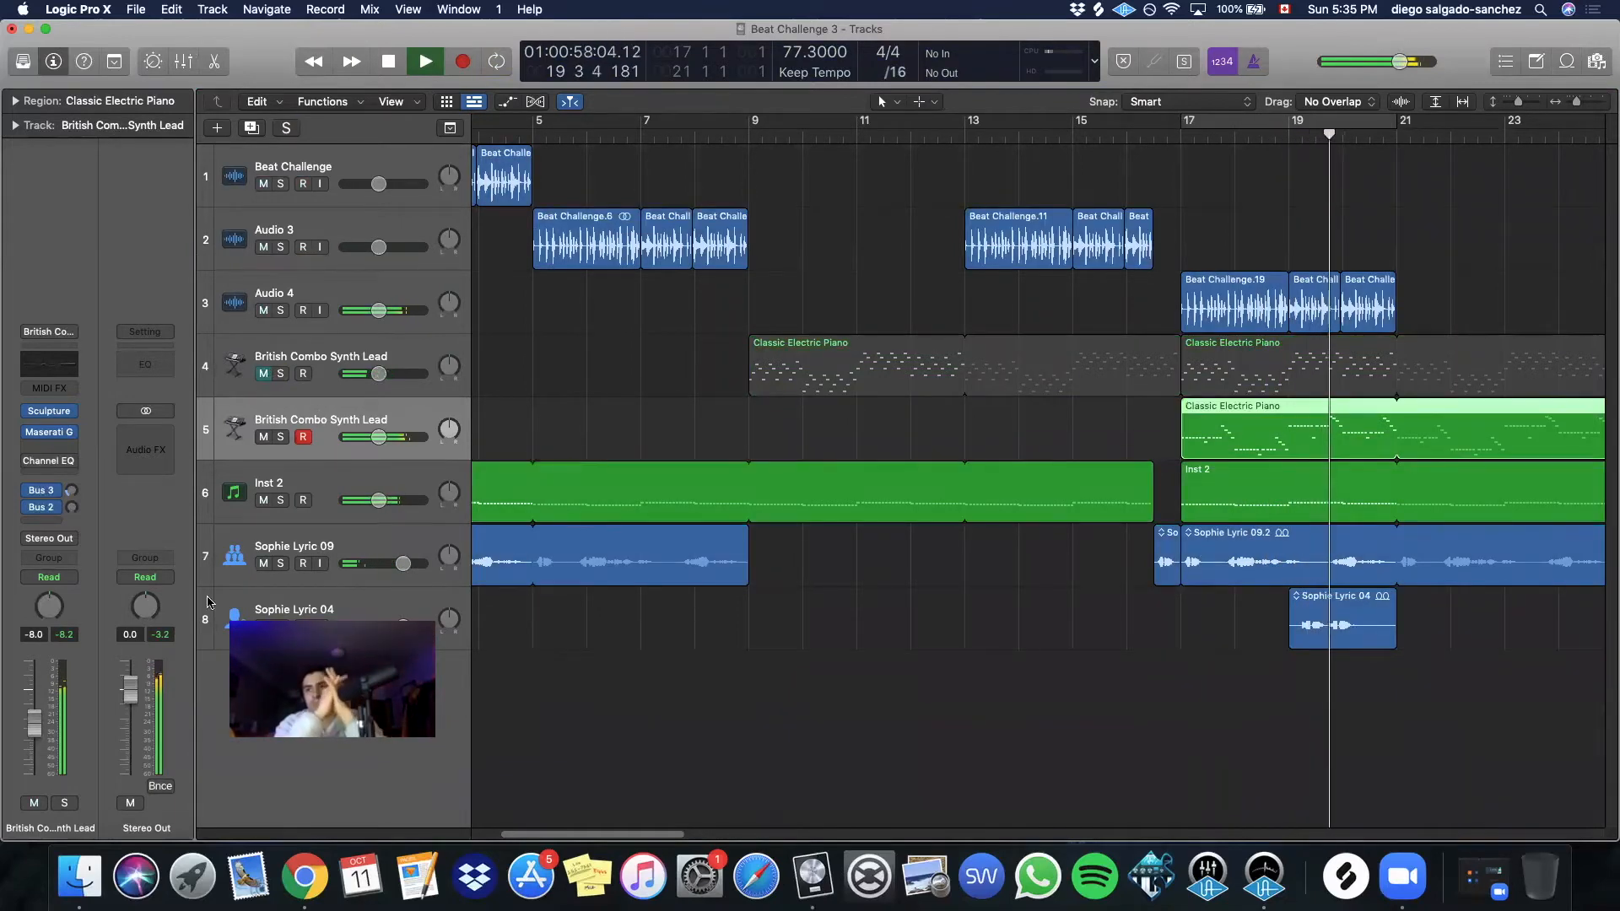
key(space)
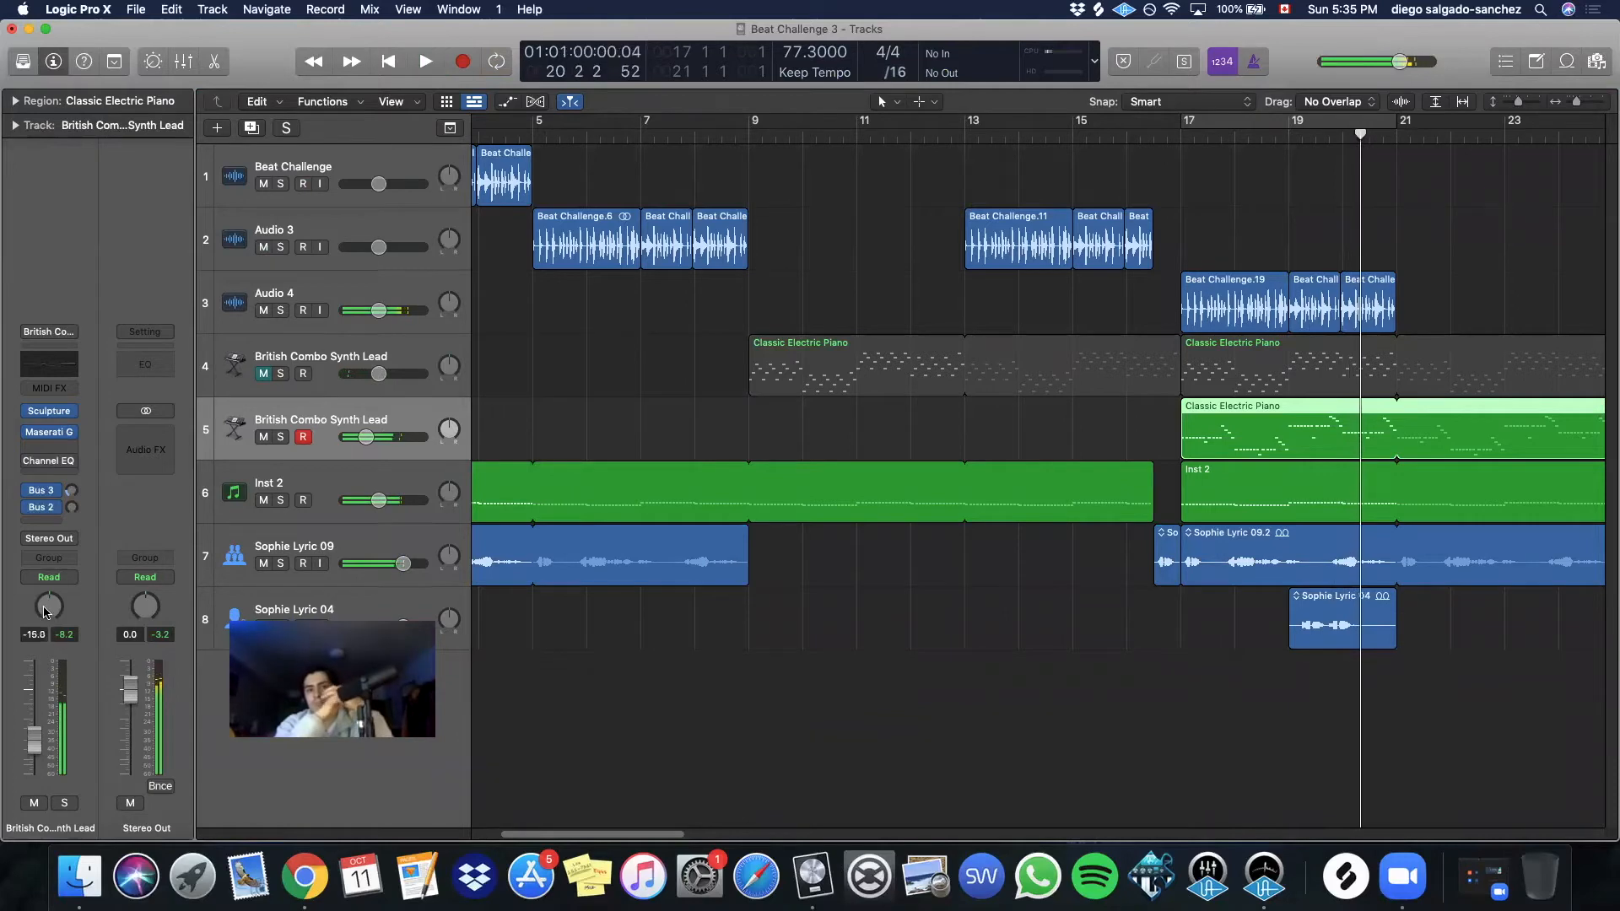
right_click(64, 618)
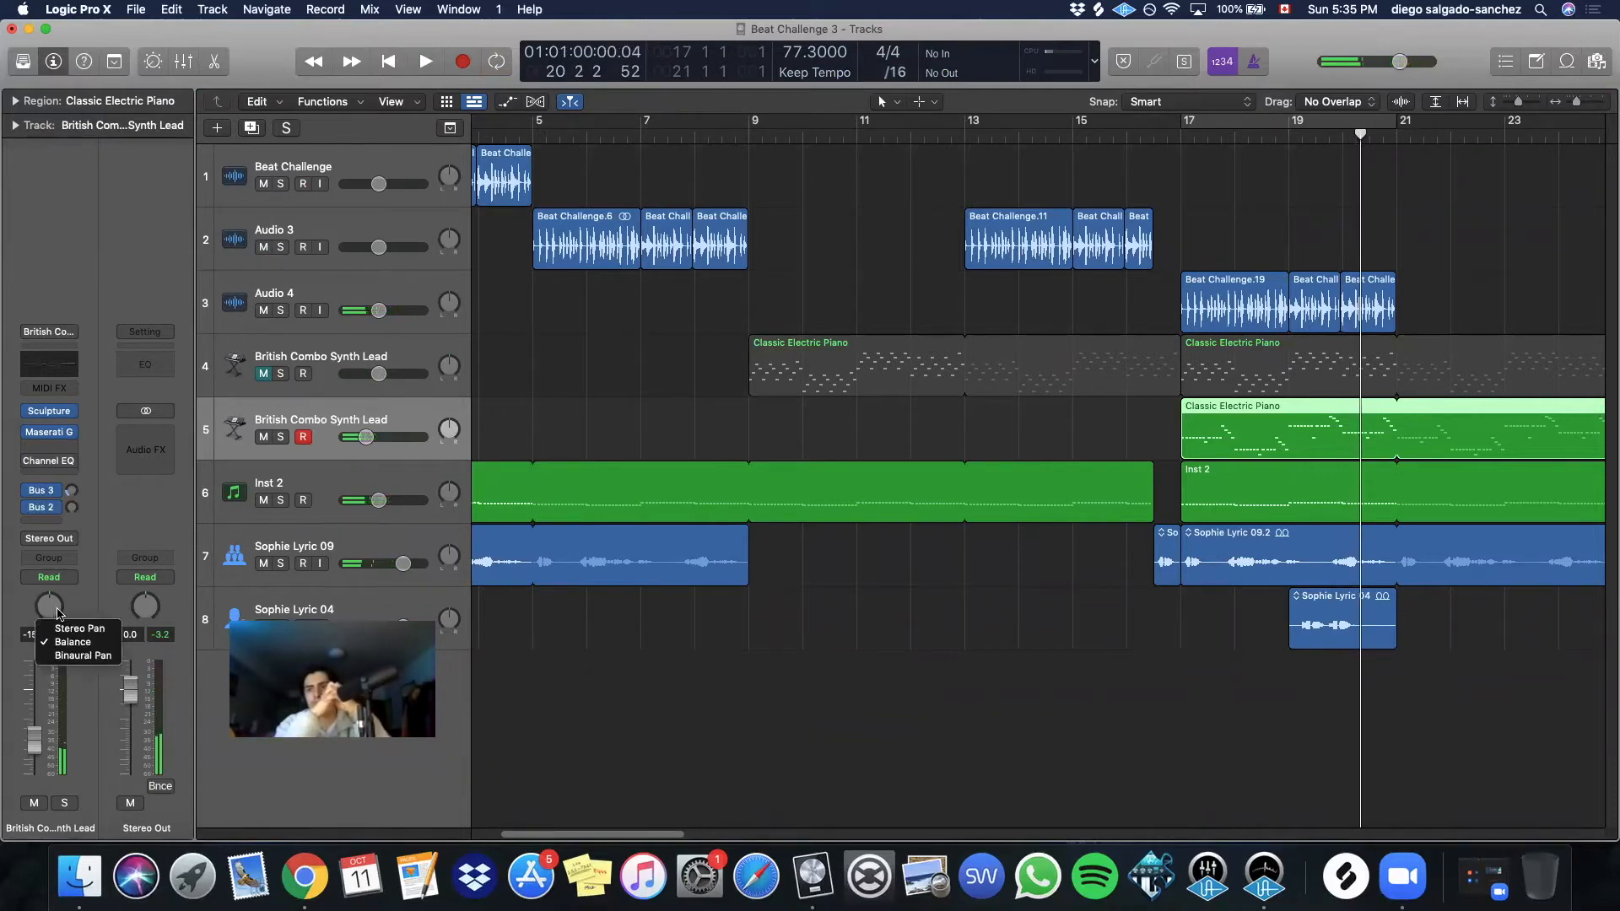
click(59, 629)
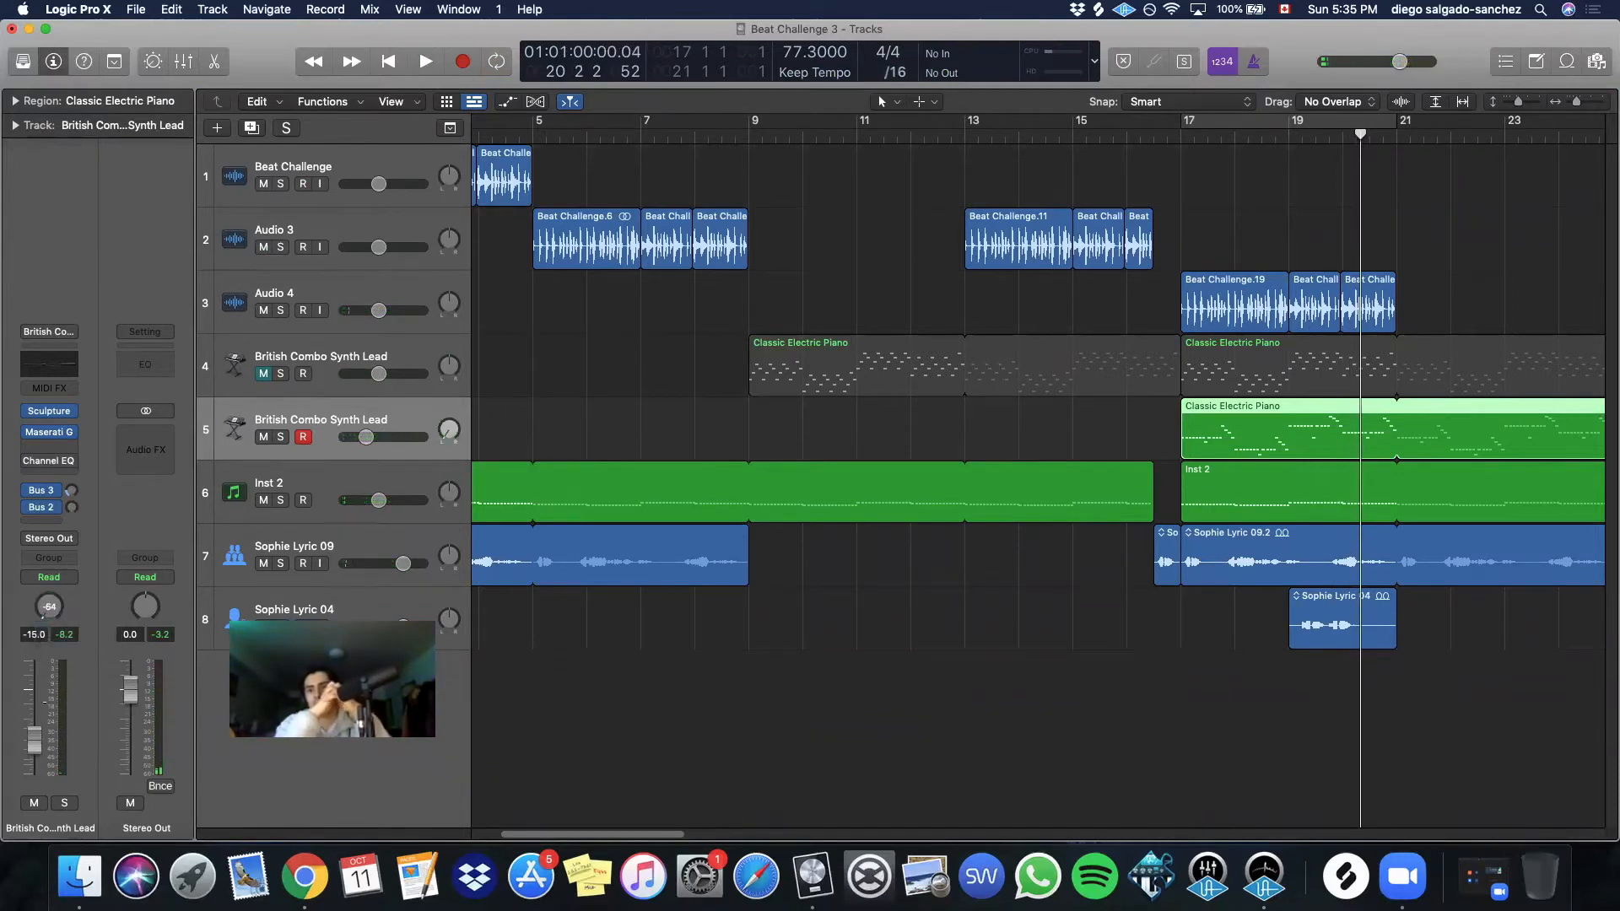
Pan the track 5 synth lead to about -38 while playing from around bar 16 beat 3
click(1160, 135)
key(space)
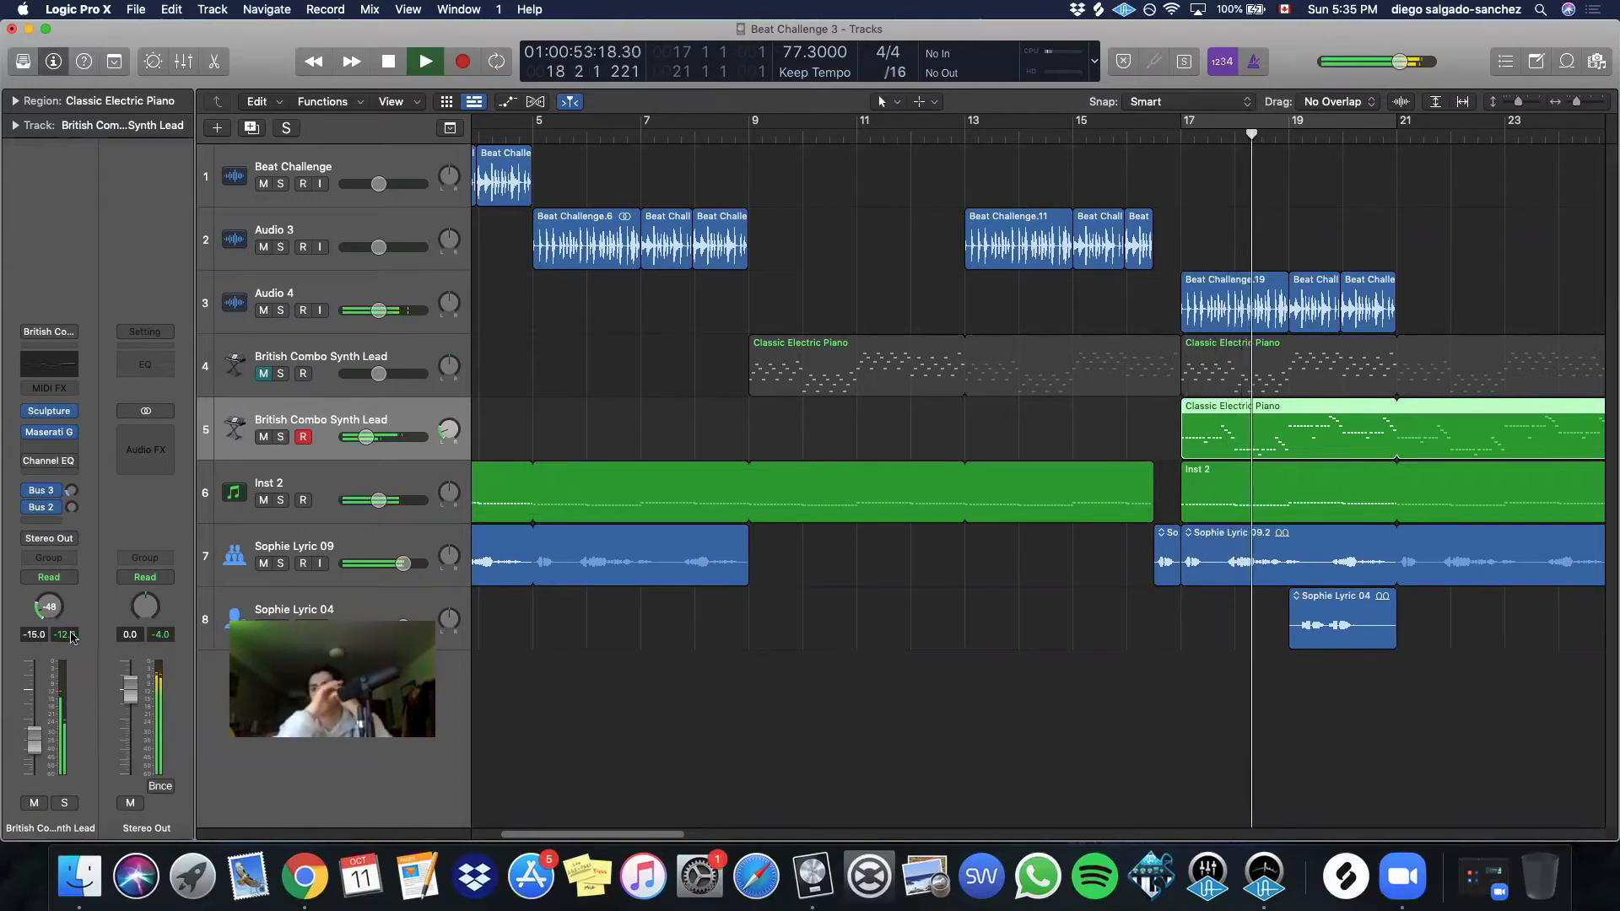
click(281, 437)
click(281, 437)
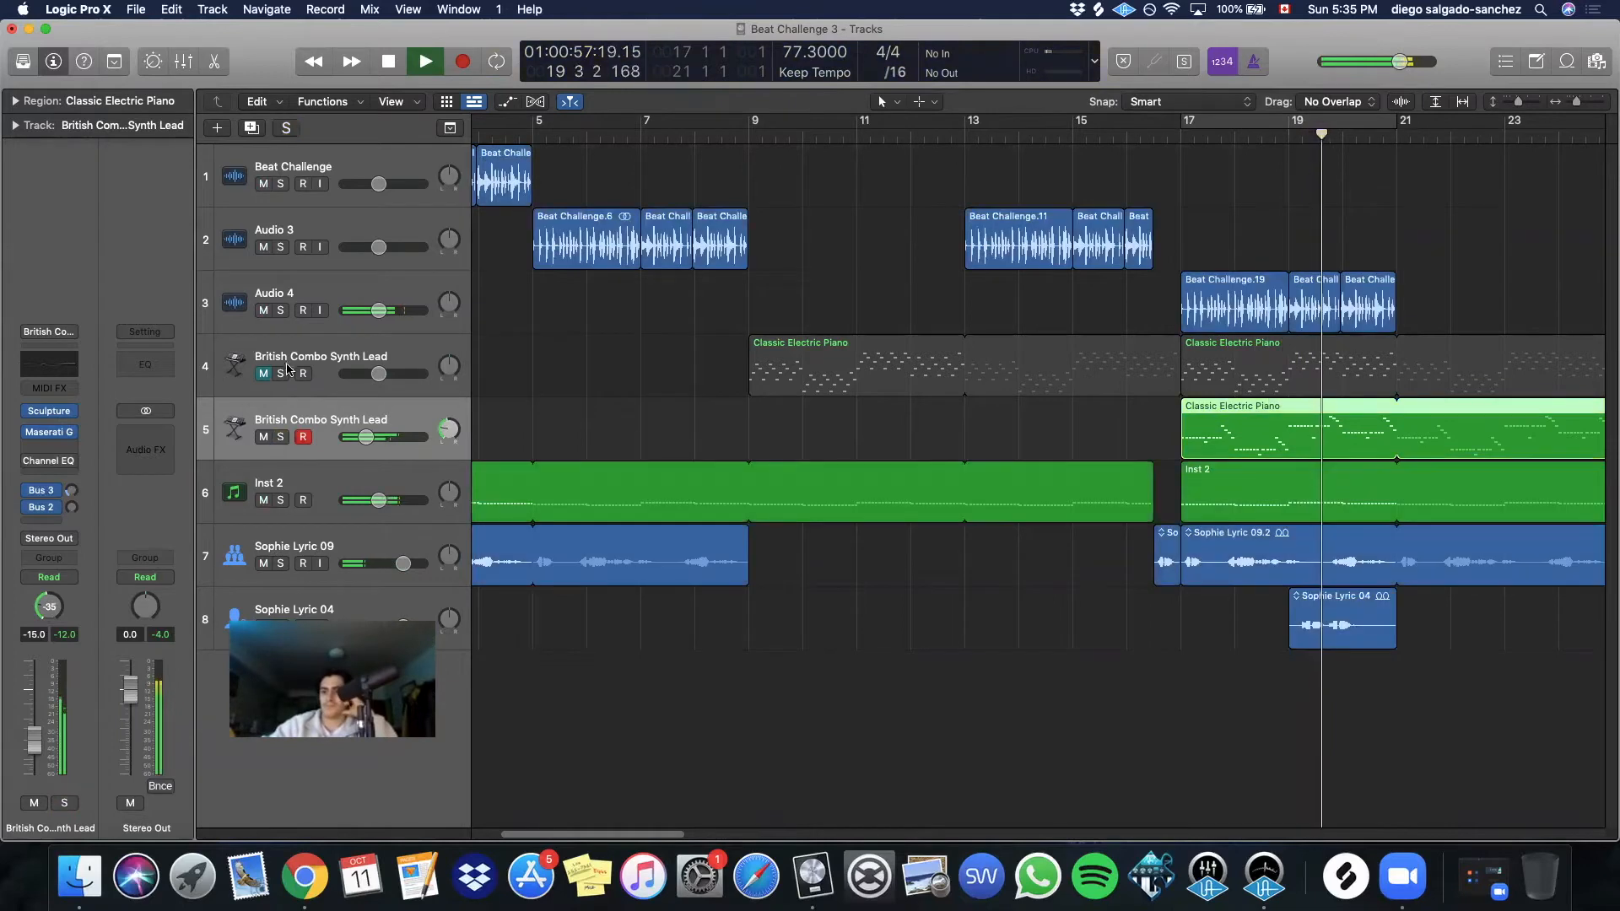
Solo both synth lead tracks and set track 4 to Stereo Pan at +47
click(280, 374)
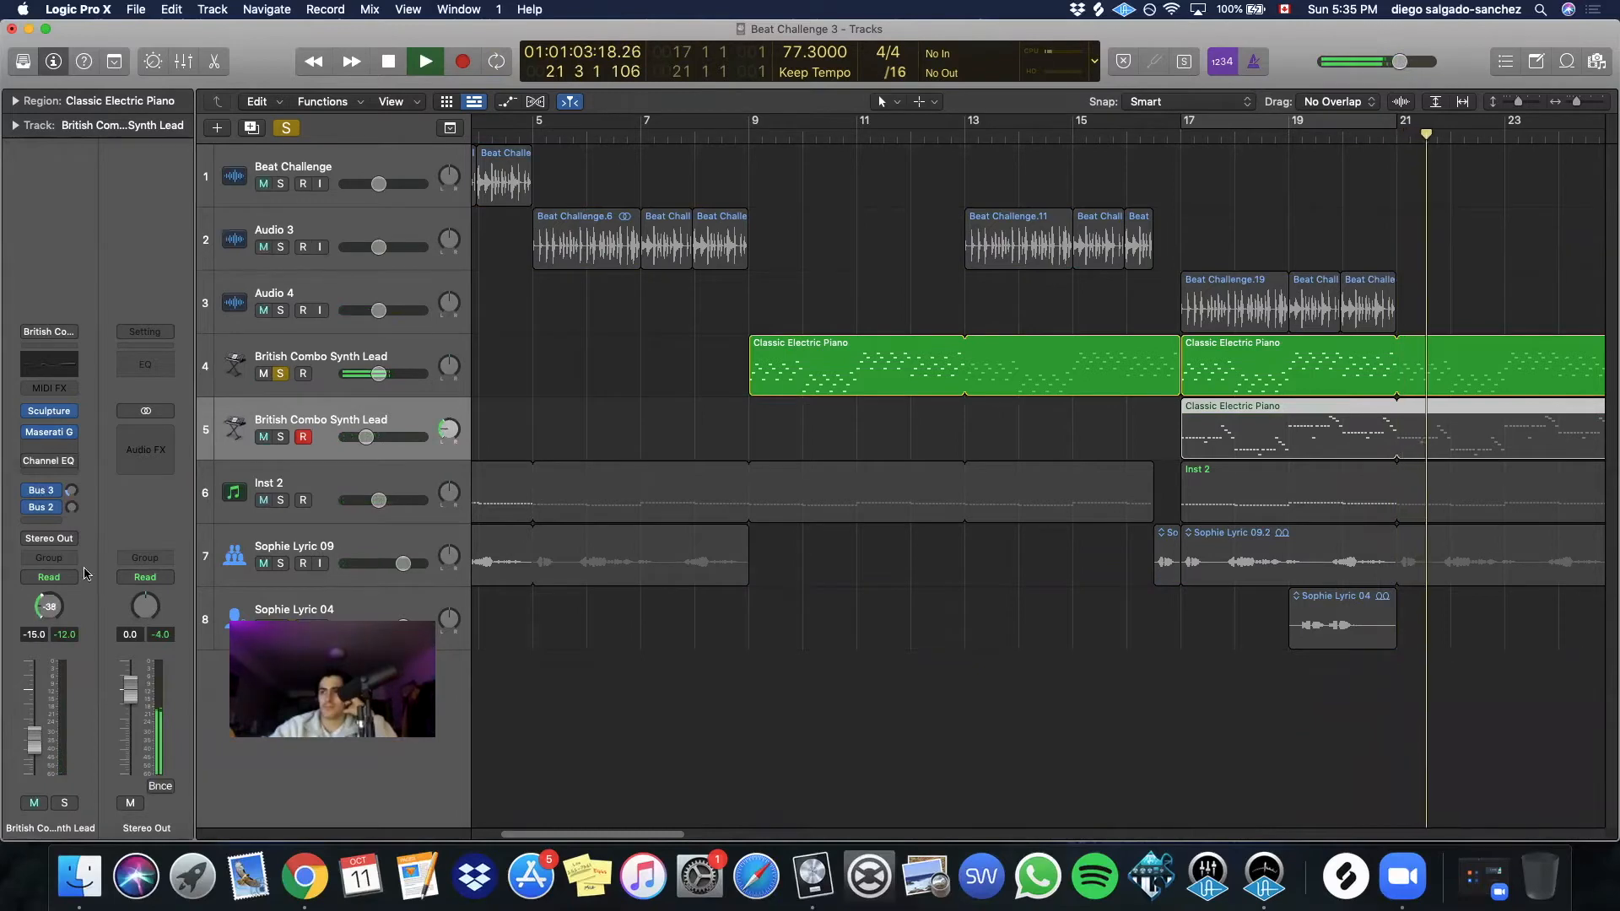
click(240, 362)
right_click(44, 609)
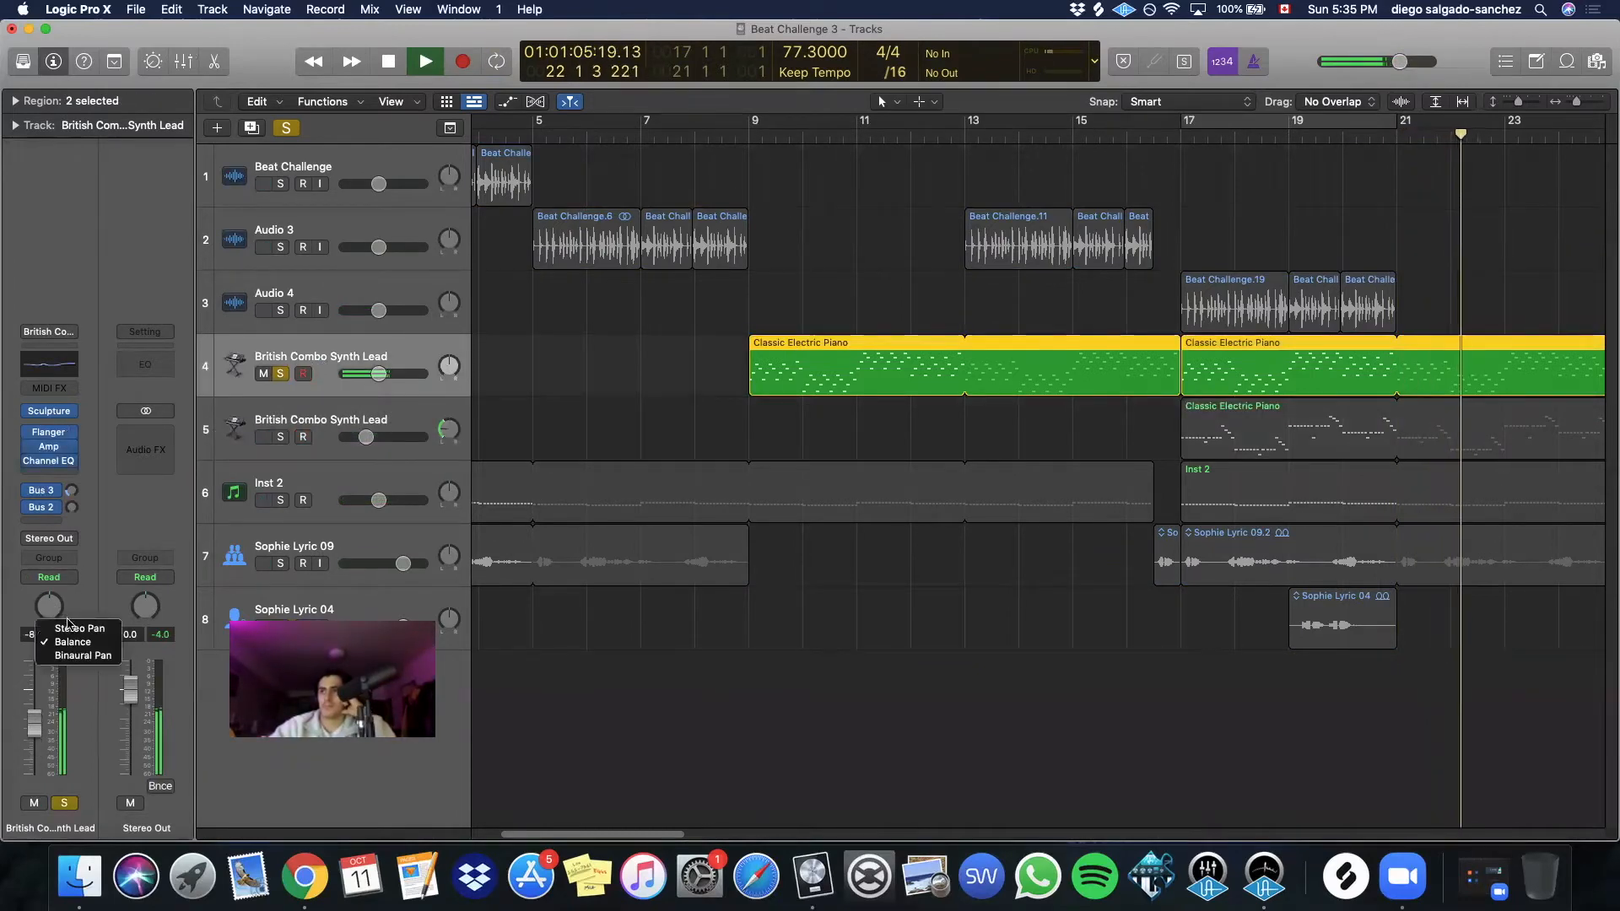
click(69, 628)
drag(53, 606, 61, 540)
click(280, 436)
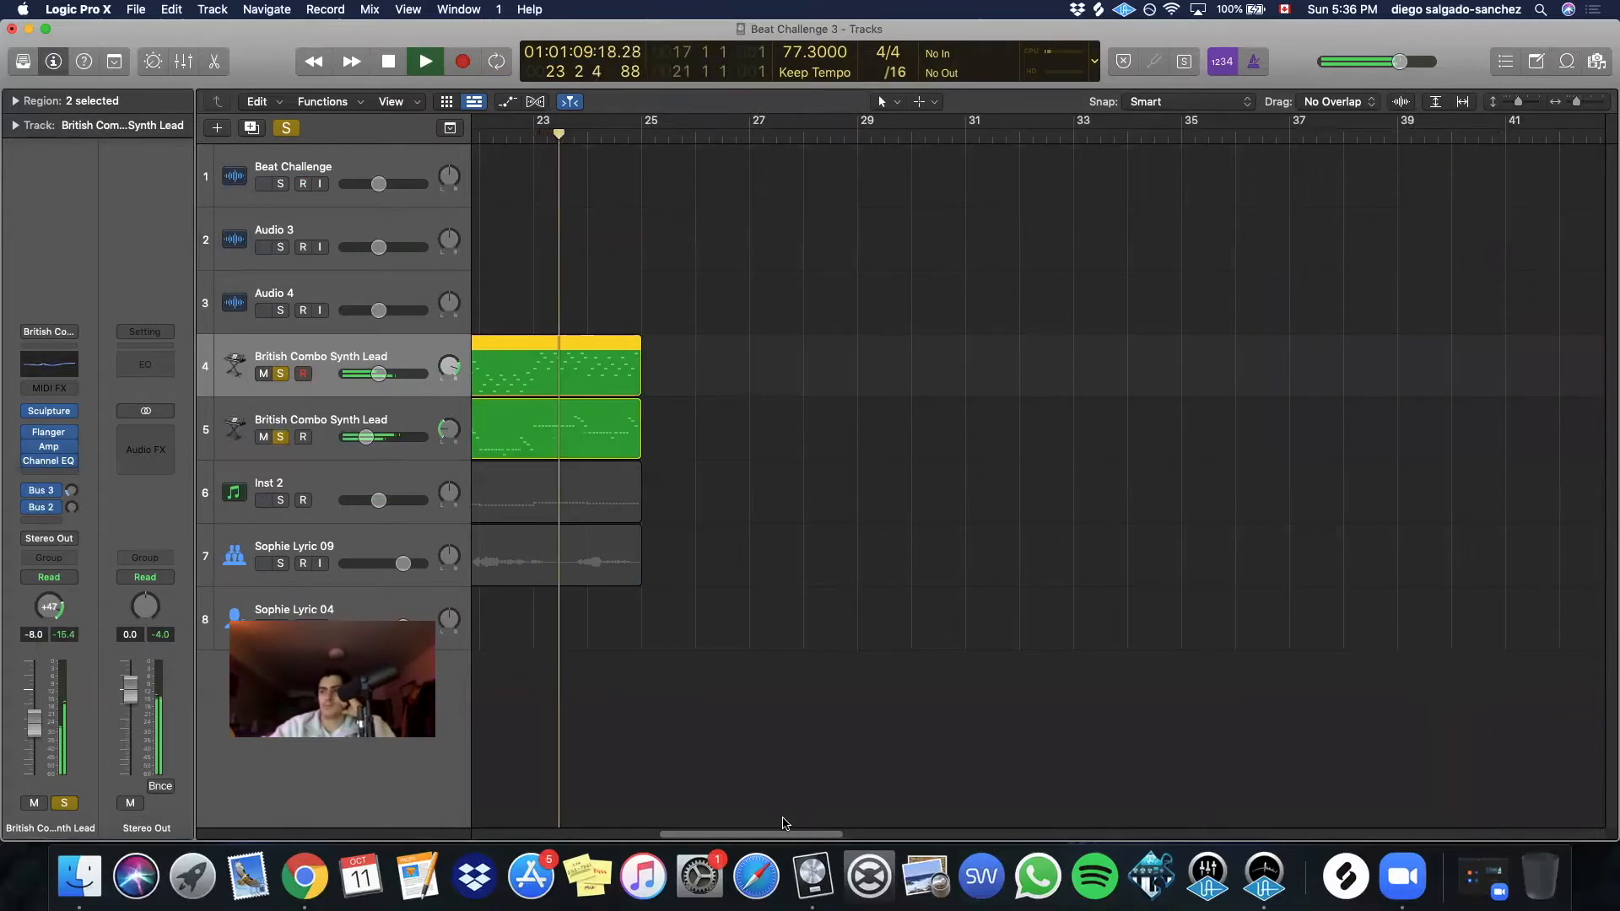
Compare the two panned synth leads from around bar 15, clear all solos and replay the full arrangement
scroll(783, 822, left, 10)
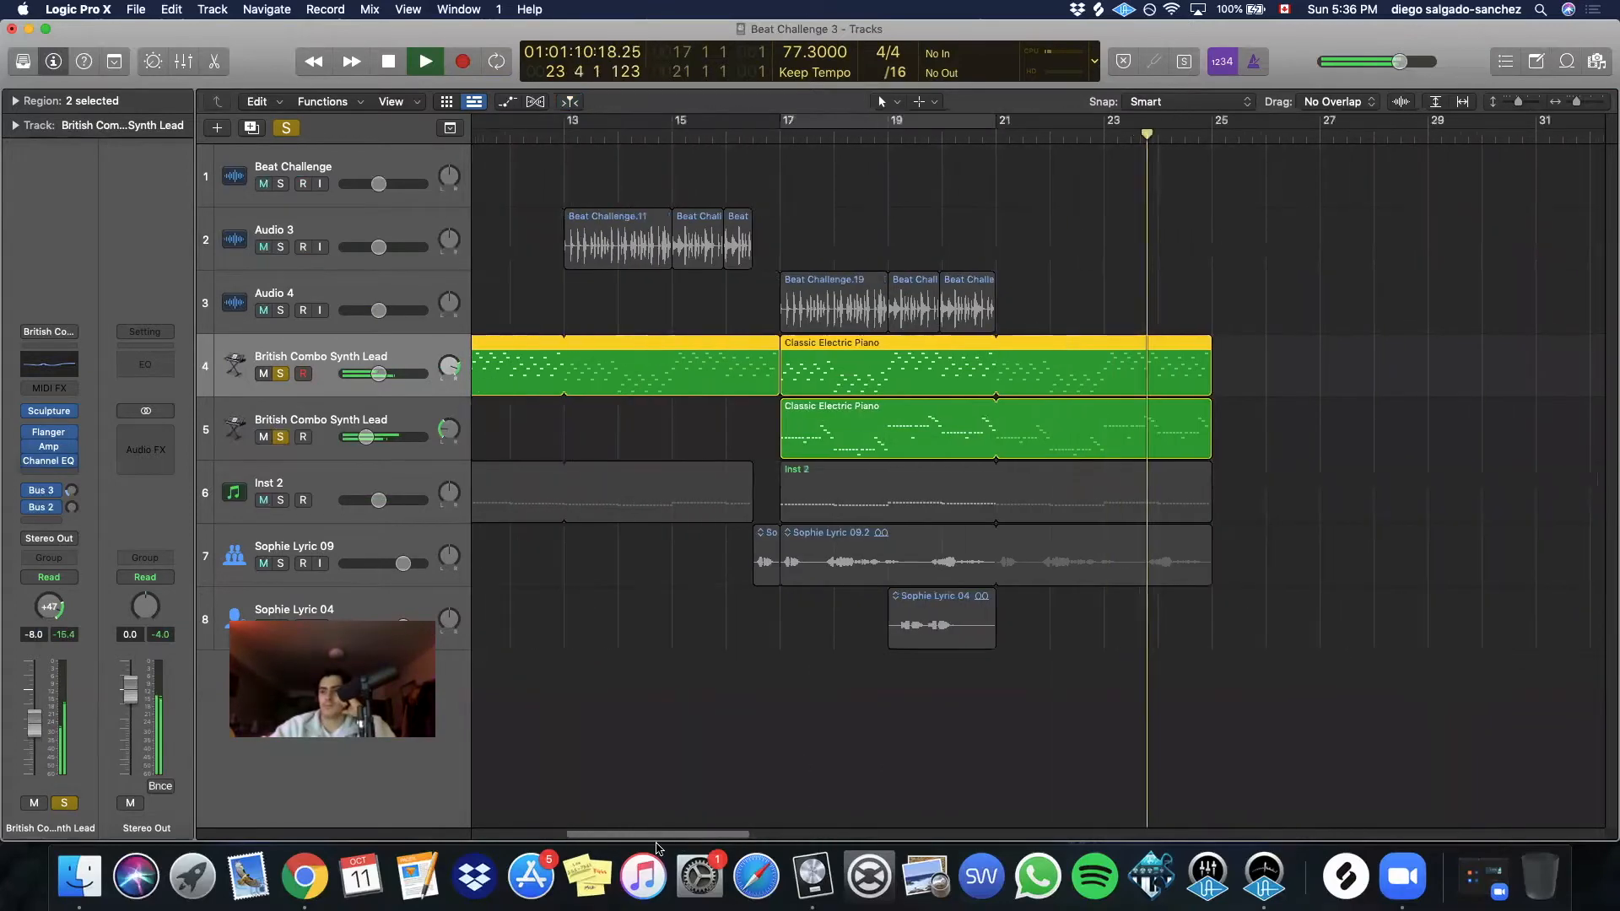
click(700, 149)
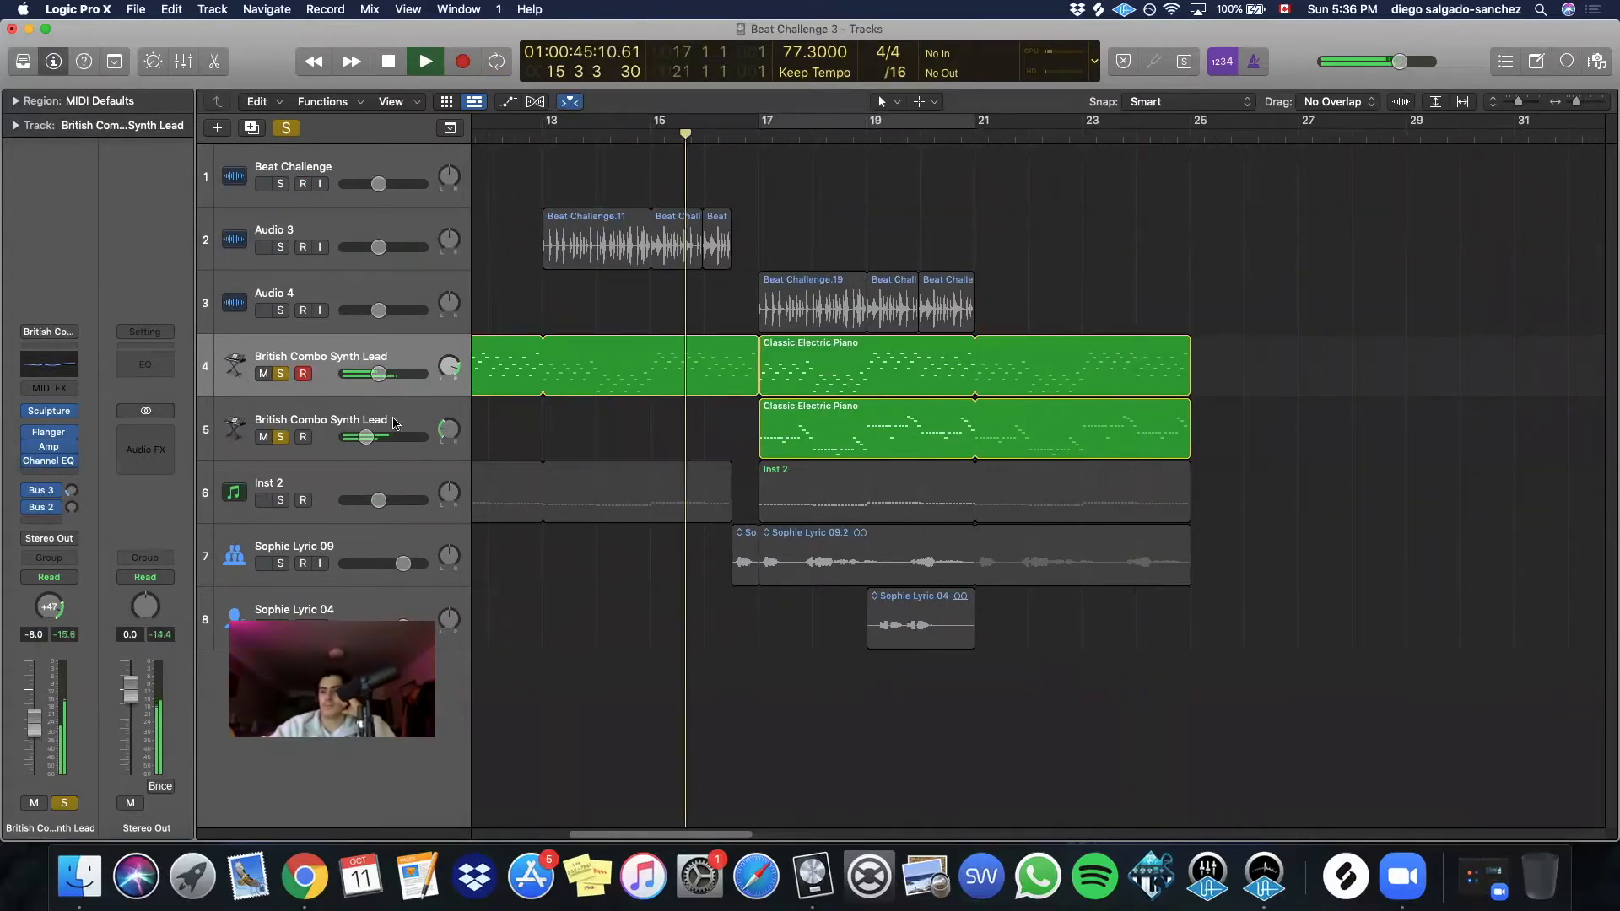
click(264, 374)
click(264, 374)
click(281, 435)
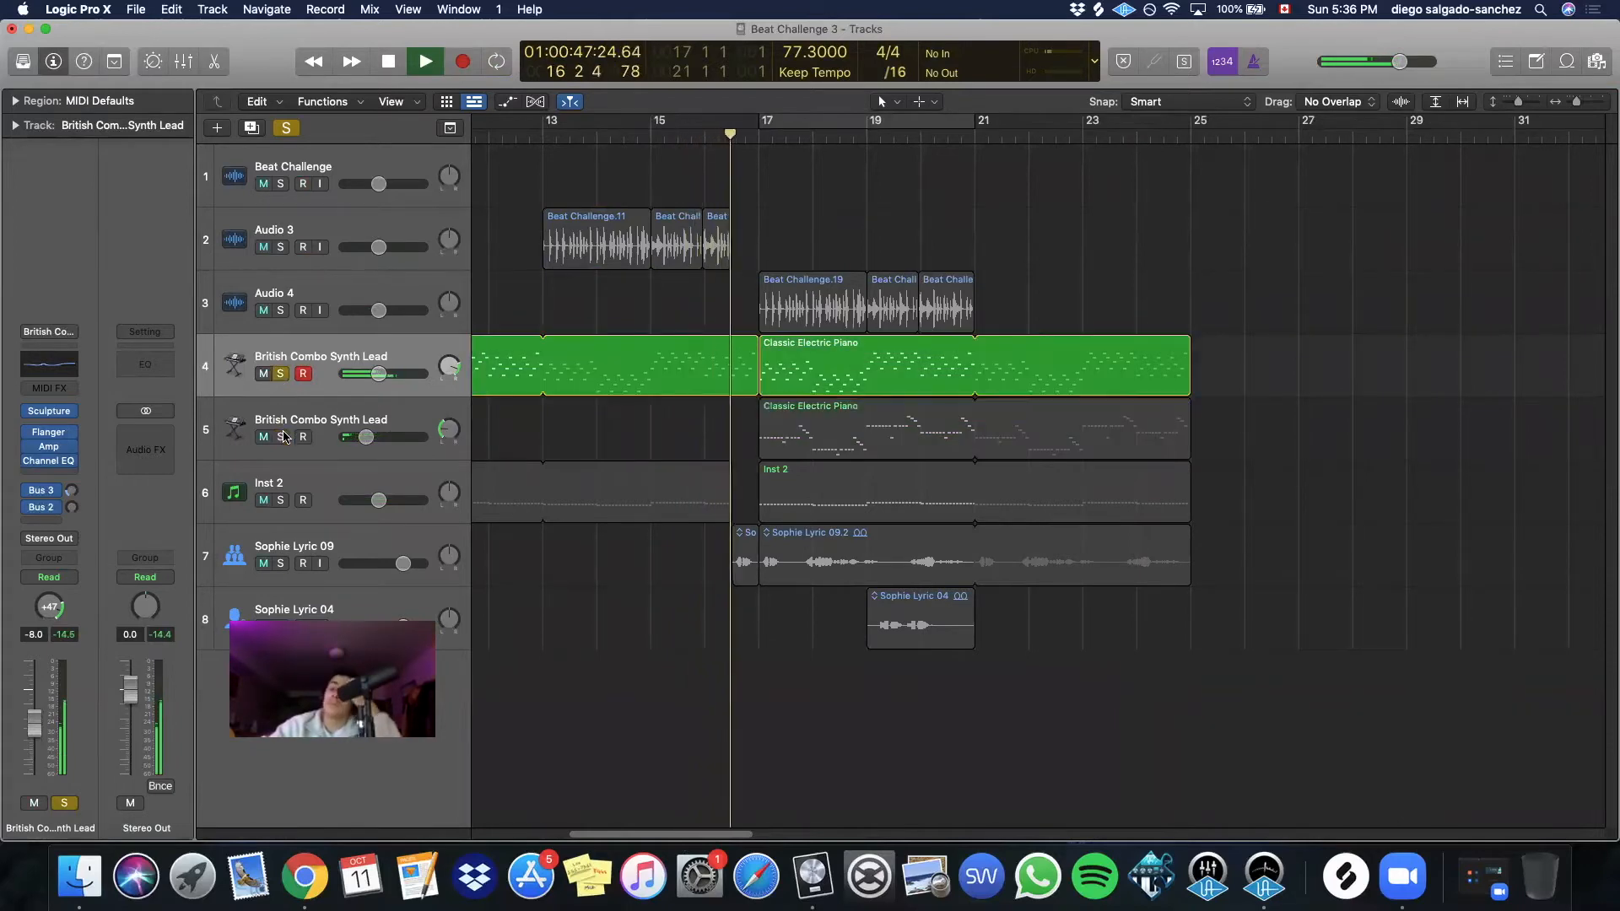
click(285, 128)
key(space)
key(space)
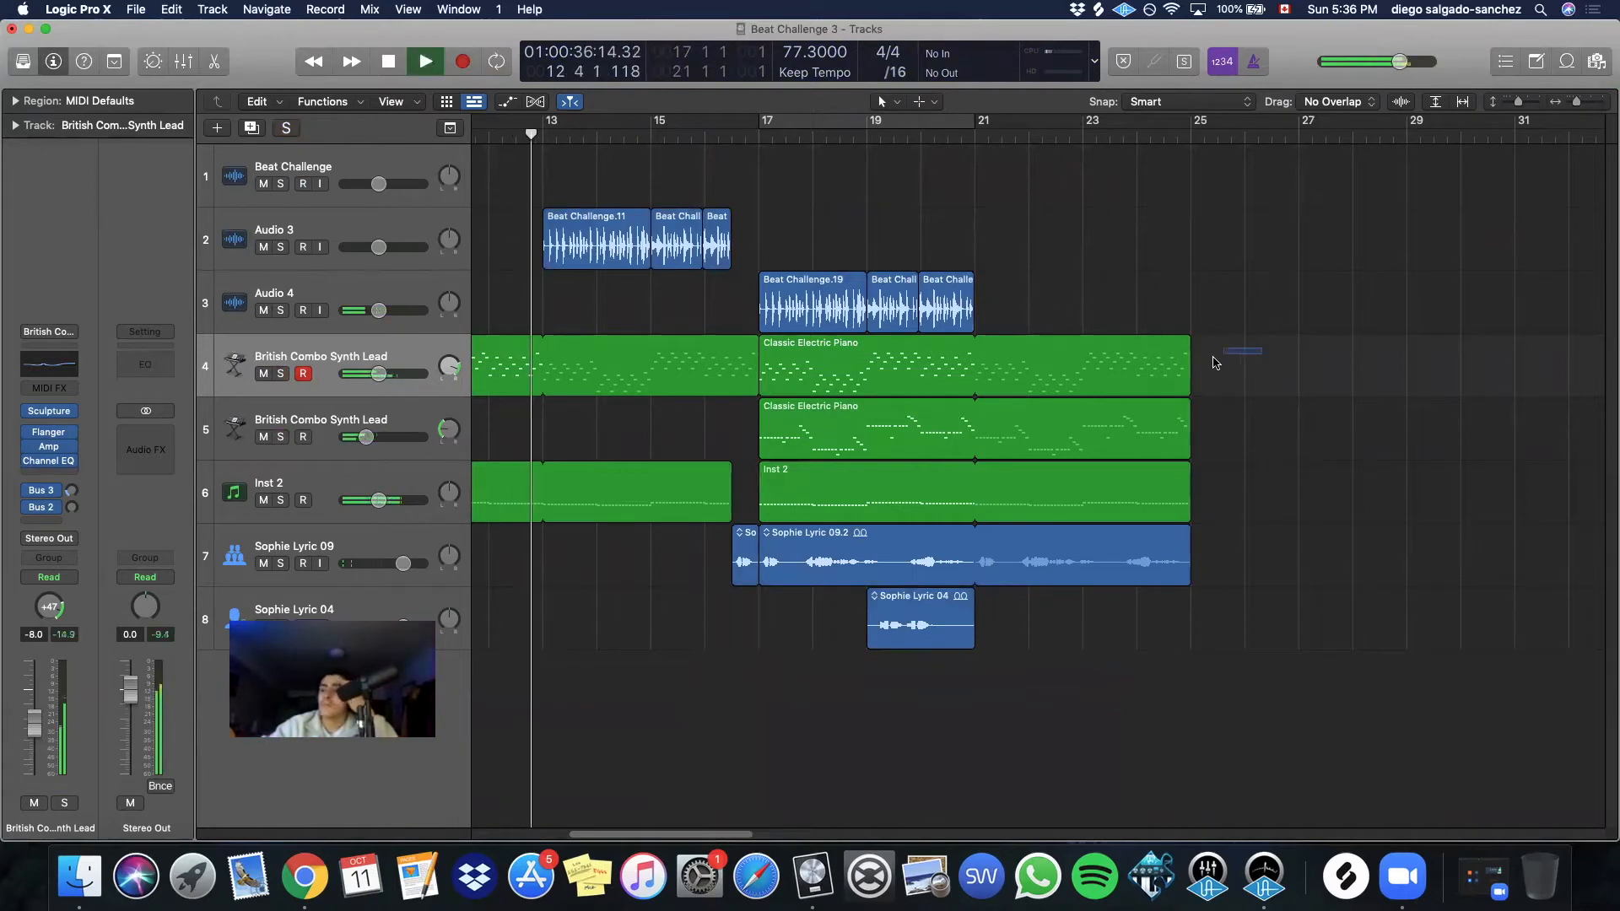
Create a new track with track 4's settings and move the Classic Electric Piano region starting at bar 9 onto it
click(1181, 361)
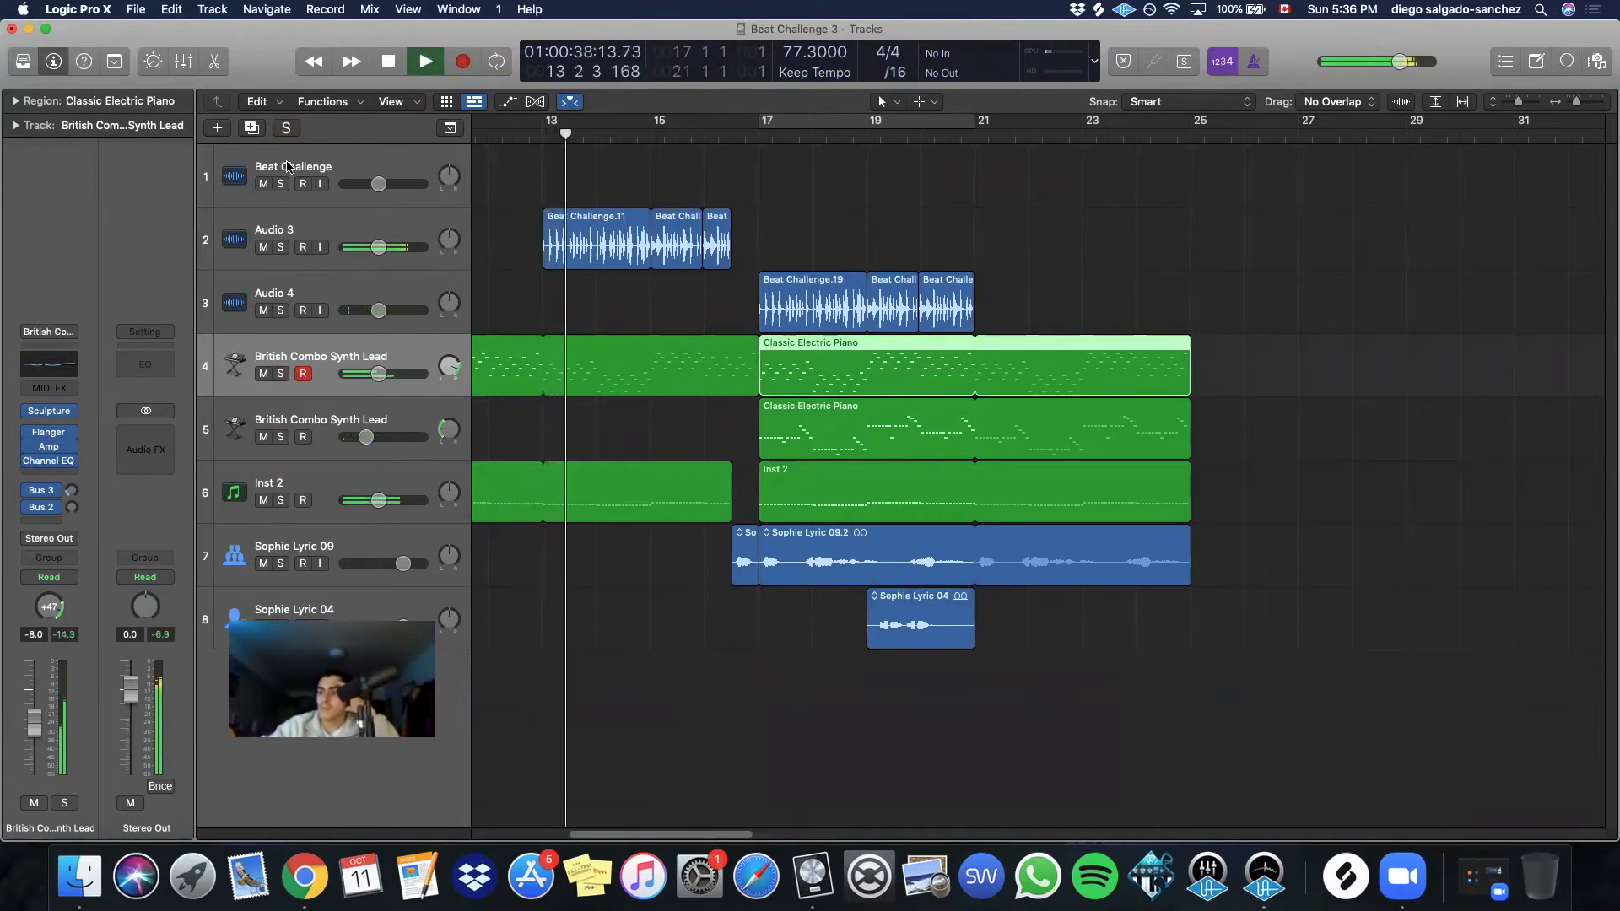
key(super+d)
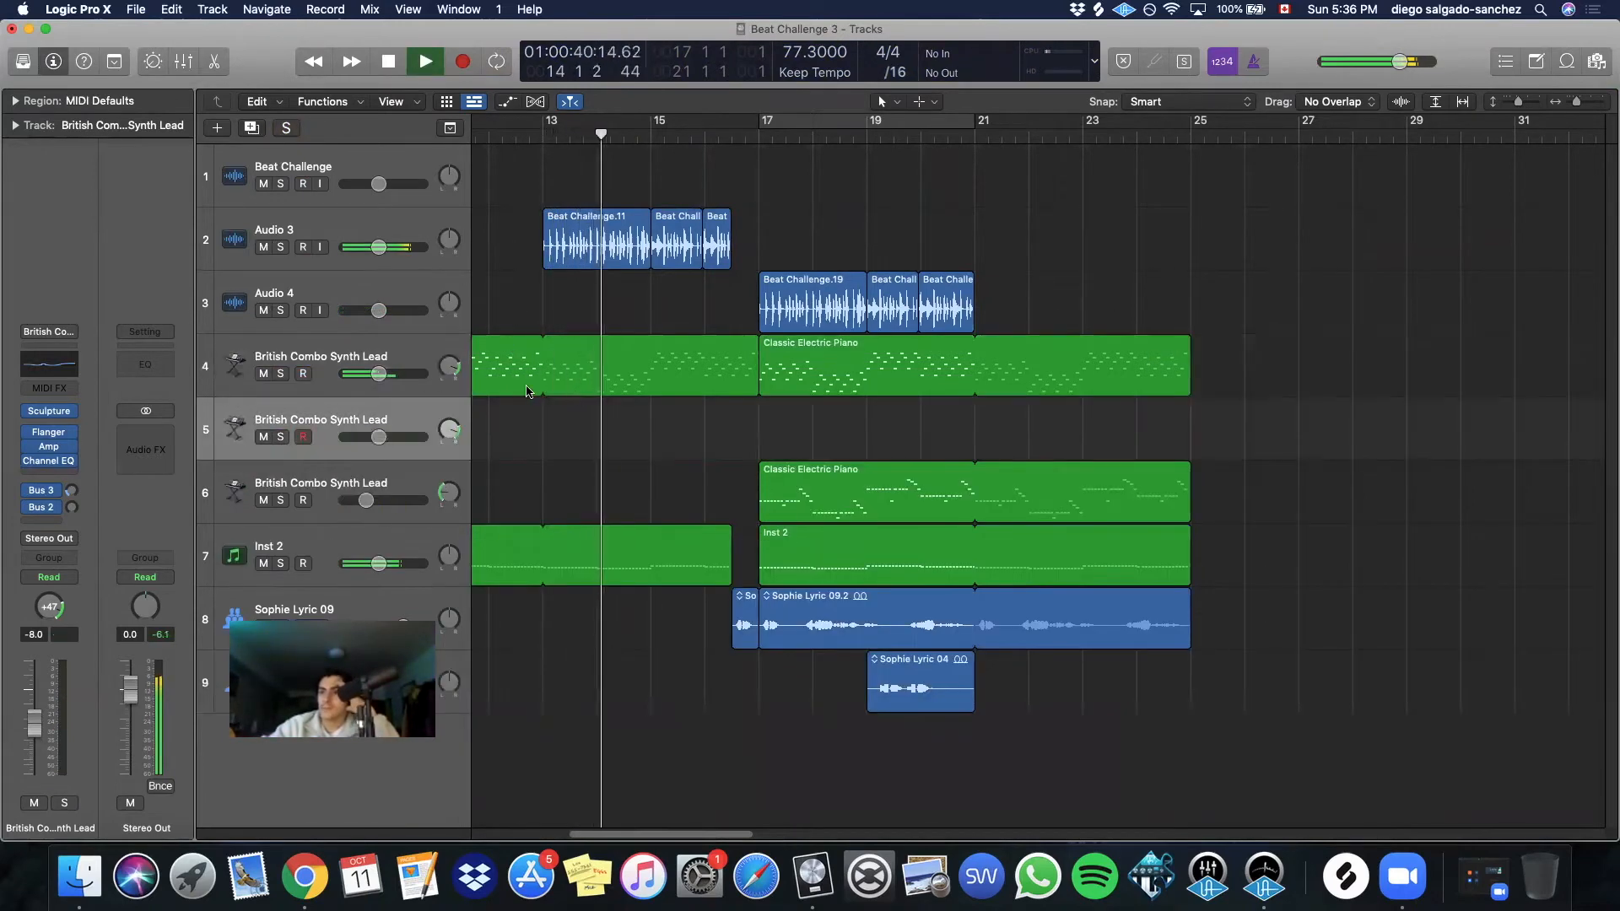
drag(523, 392, 440, 456)
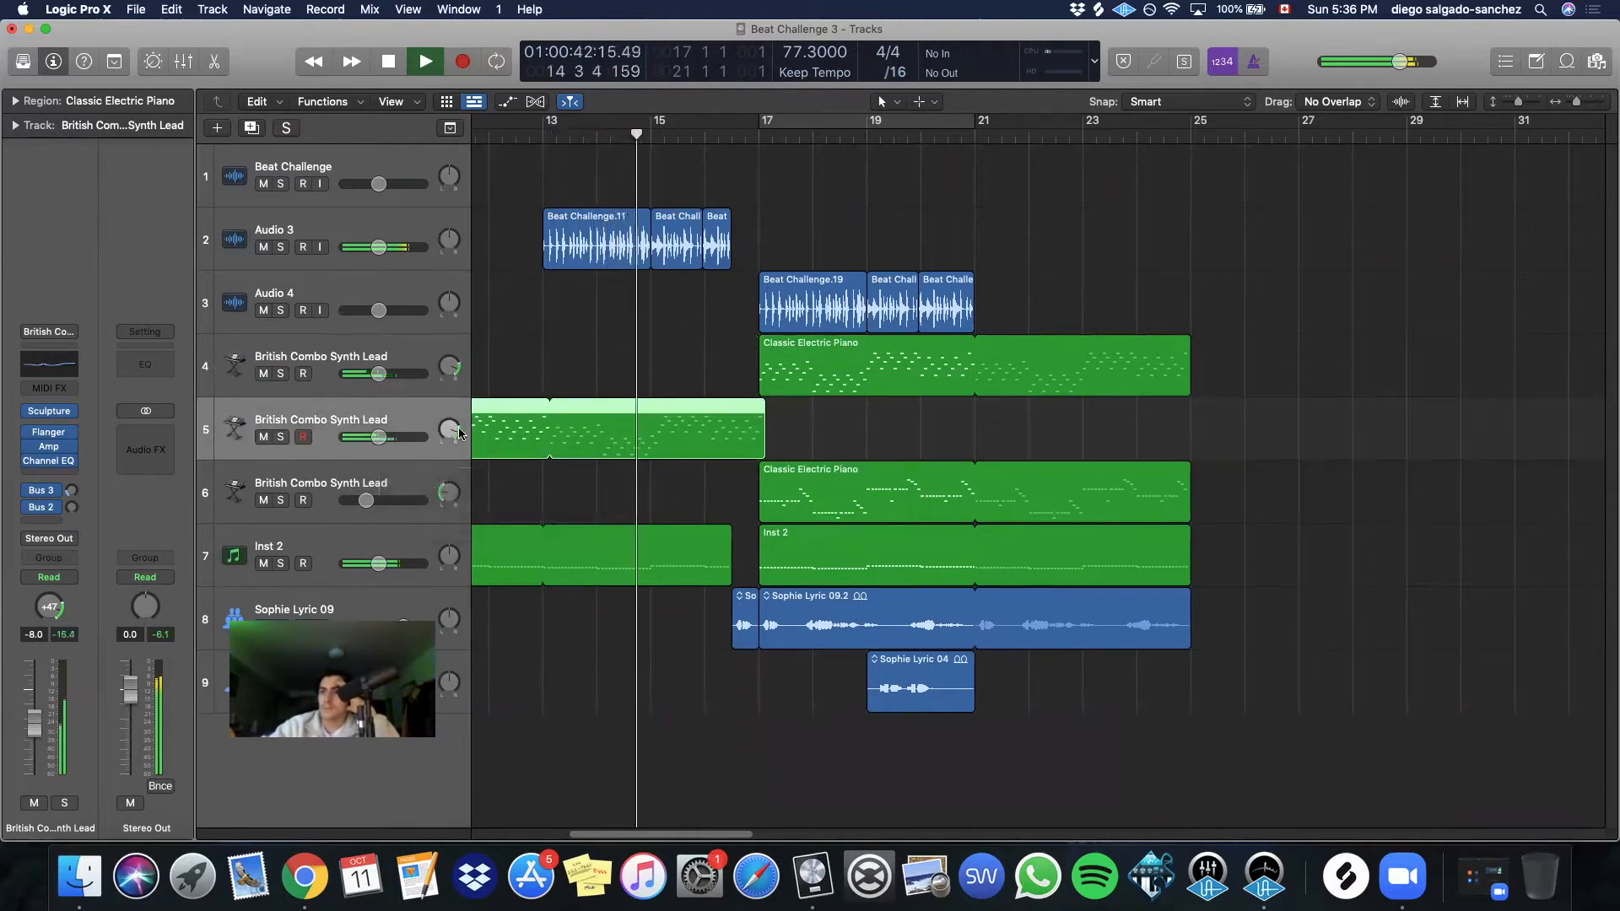
Set the pan of the new synth lead track 5 to 0
double_click(52, 607)
text(0)
key(Return)
click(577, 344)
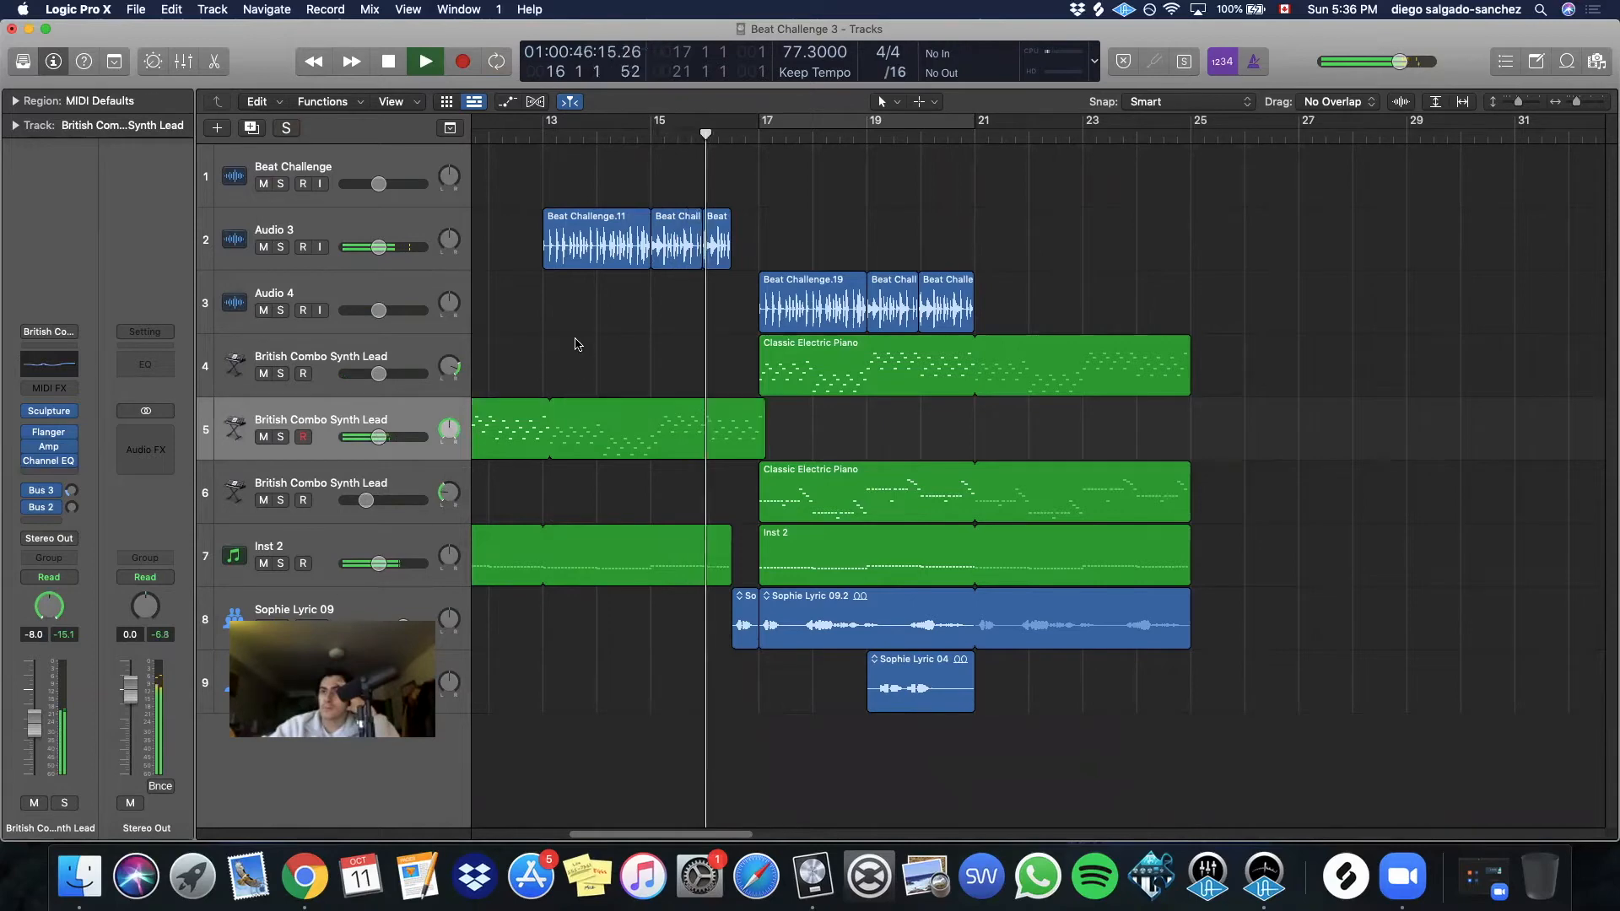
Review the whole arrangement and the Sophie Lyric 09 track's channel strip in the mixer
key(super+Left)
key(super+Up)
key(super+Up)
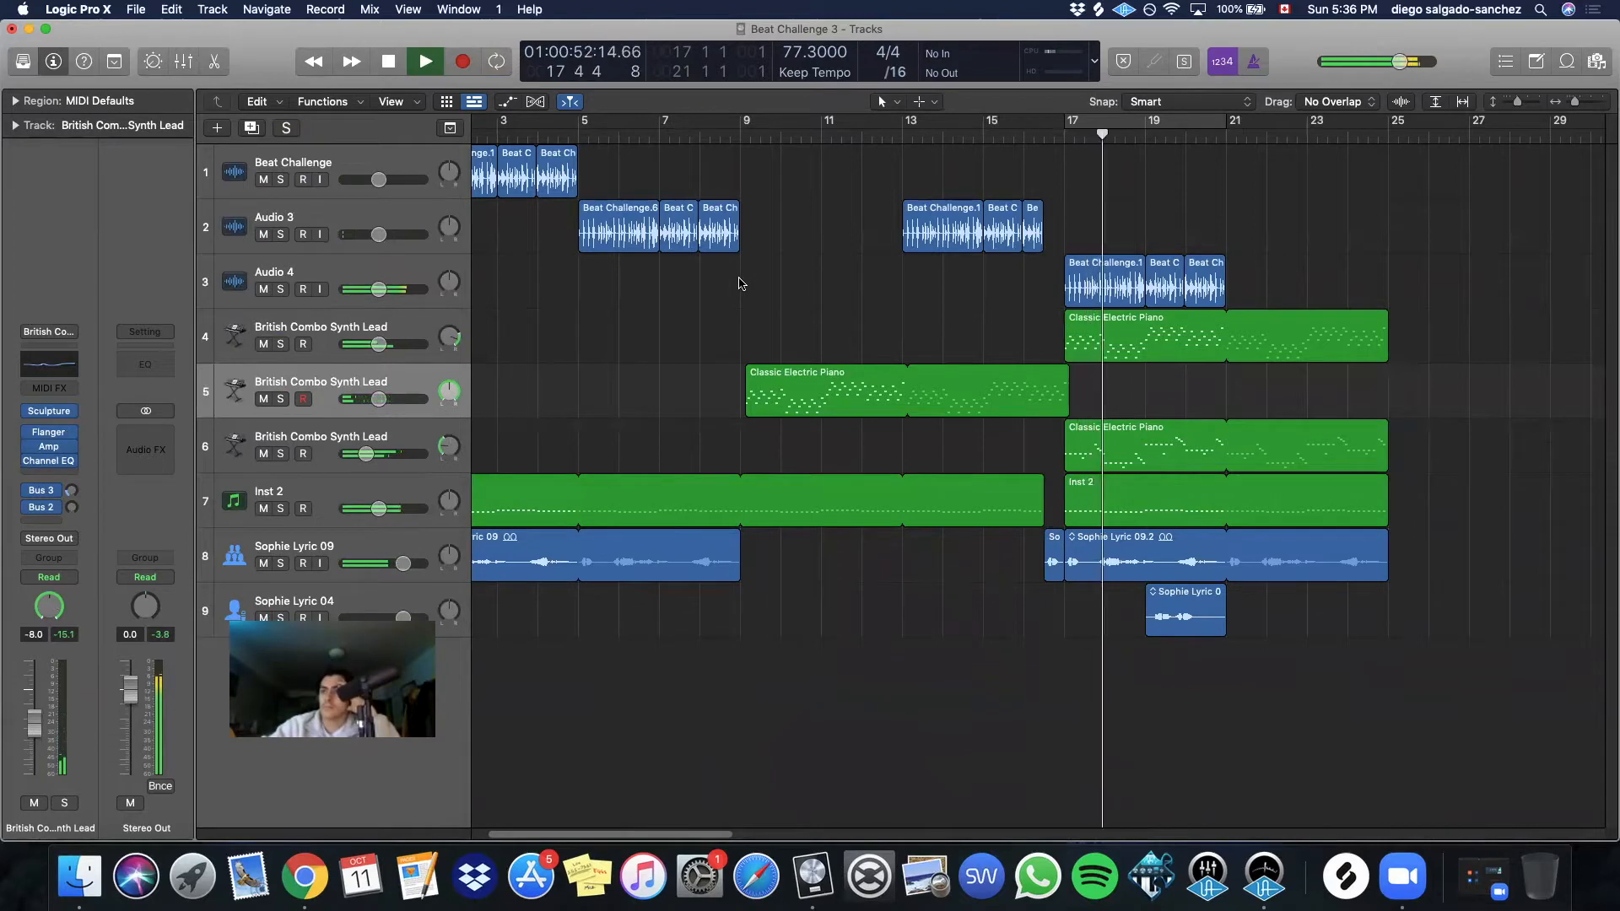
drag(1320, 263, 1065, 274)
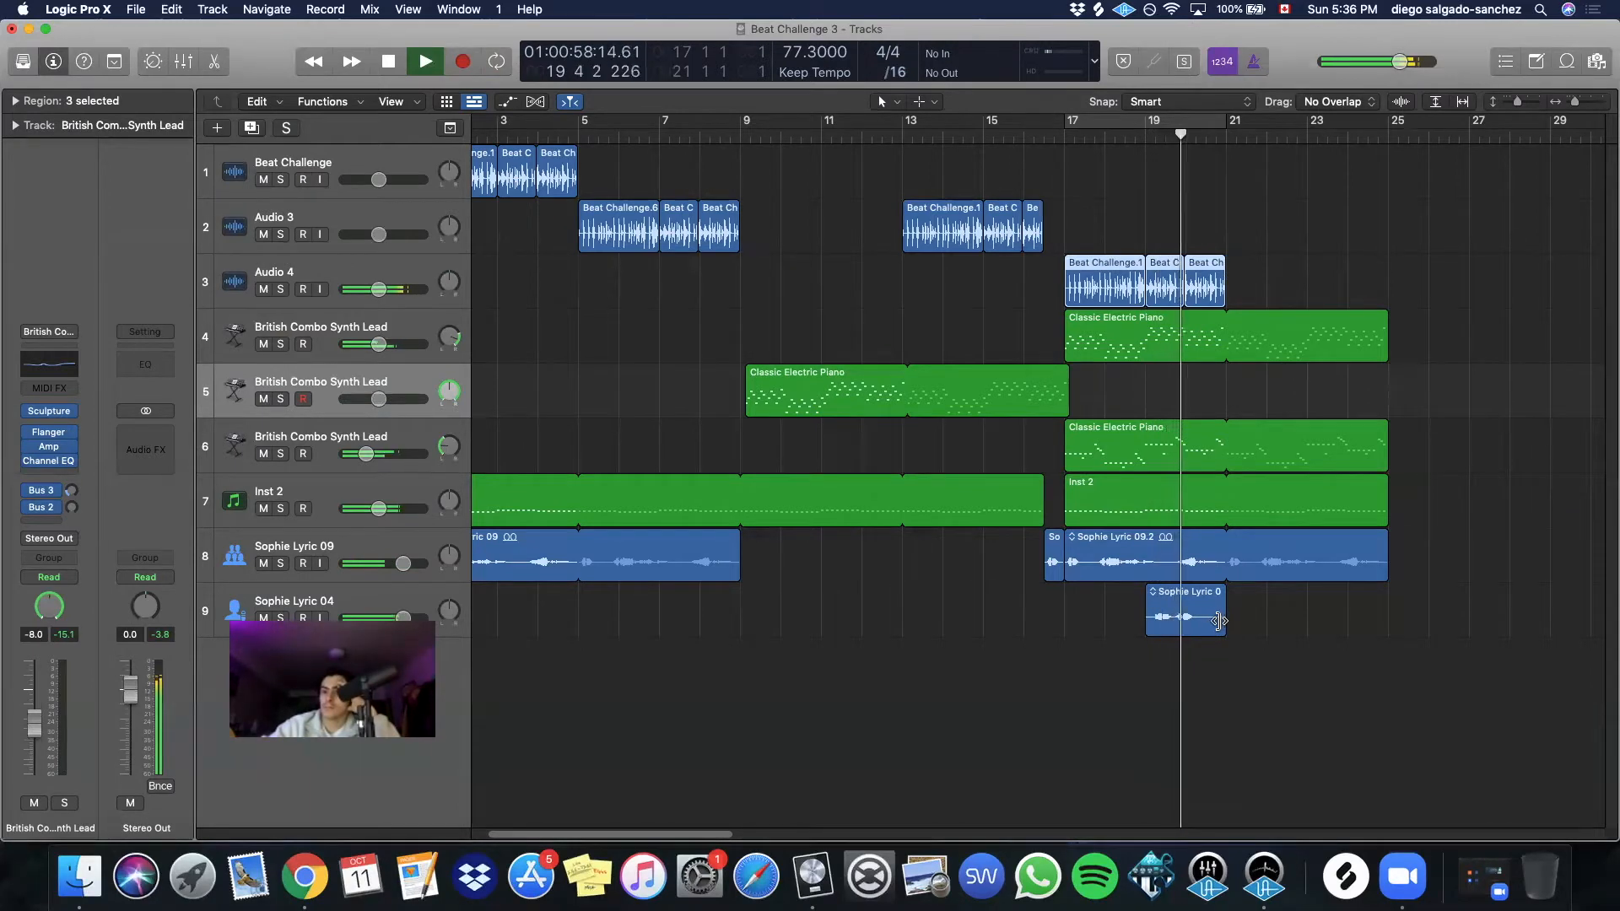
click(1147, 626)
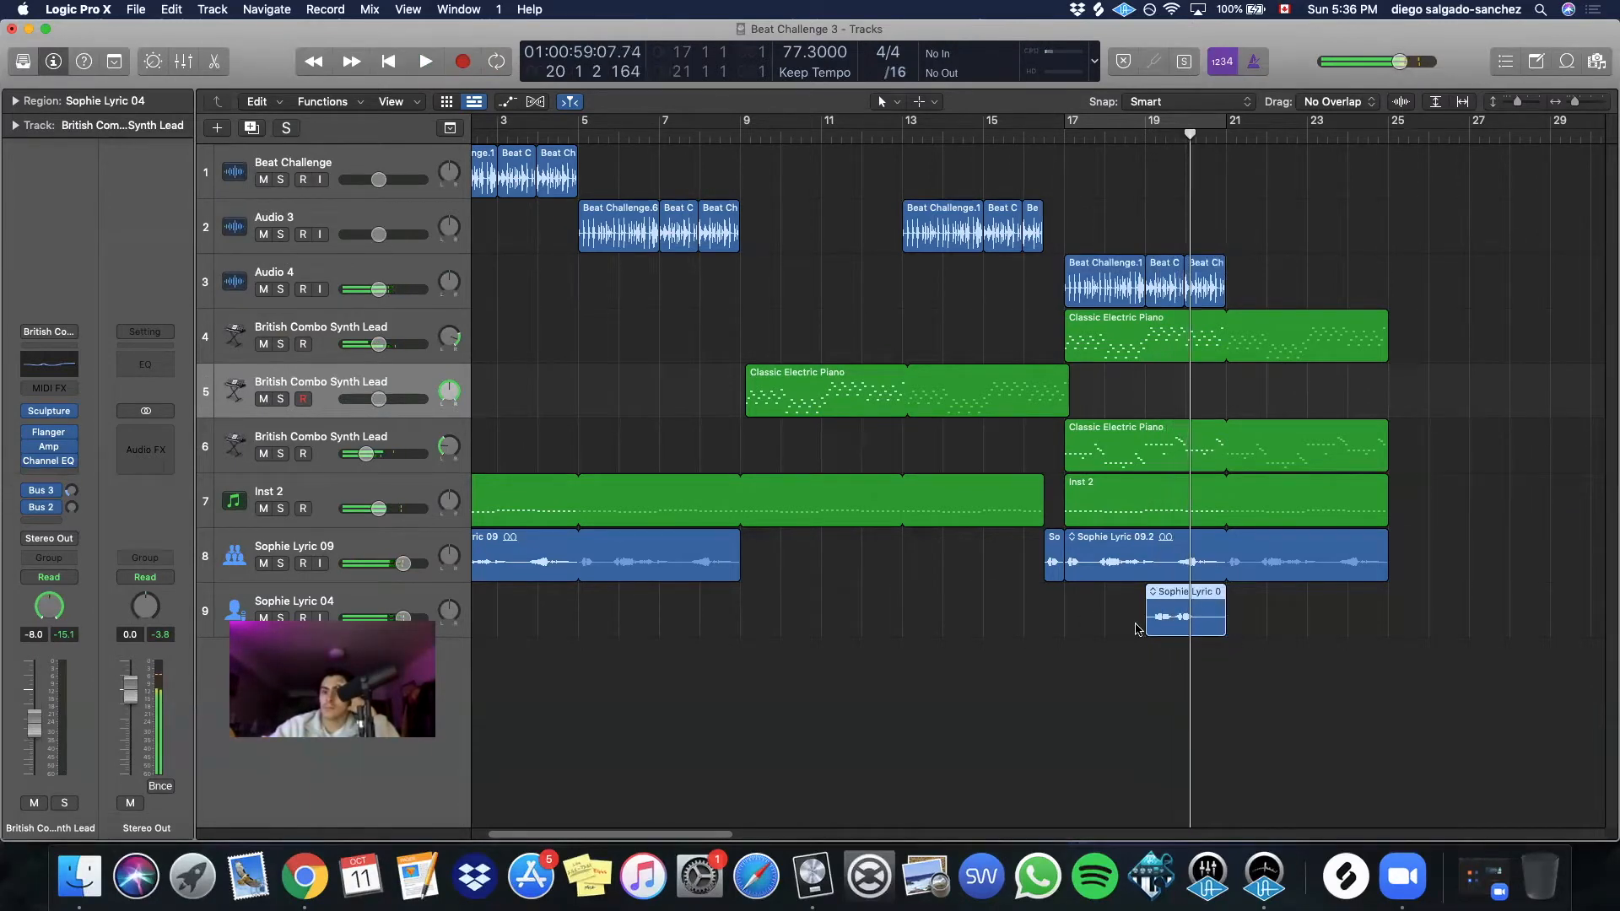
click(311, 549)
key(x)
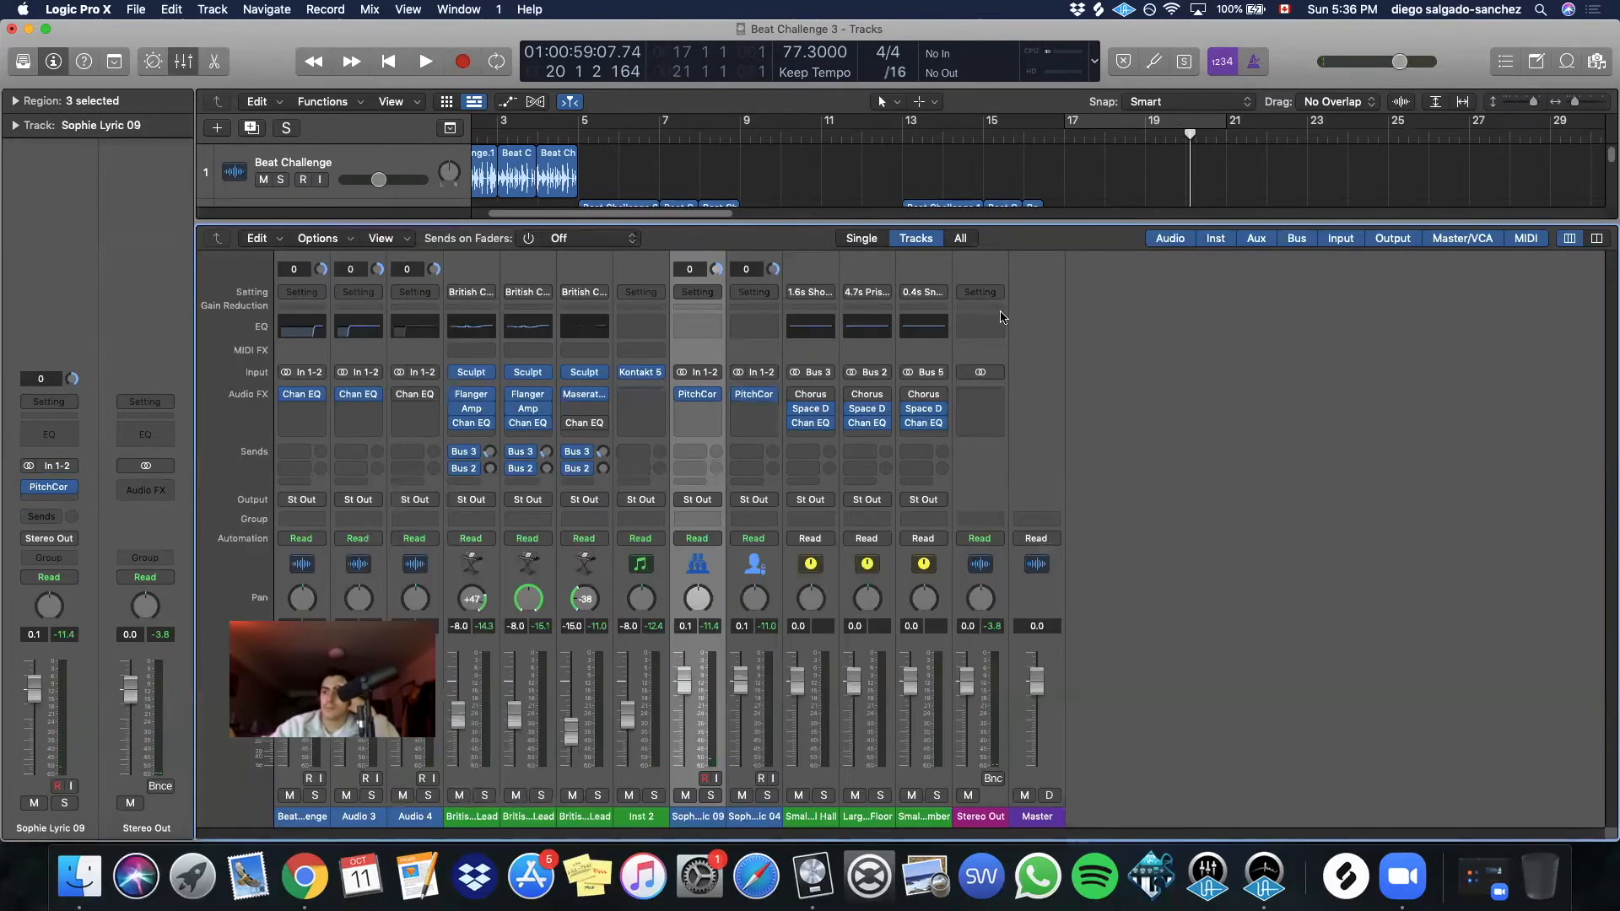
key(x)
Move the Sophie Lyric 04 region to bar 21, loop it to bar 25, and end Sophie Lyric 09.2 at bar 21
click(1044, 140)
key(space)
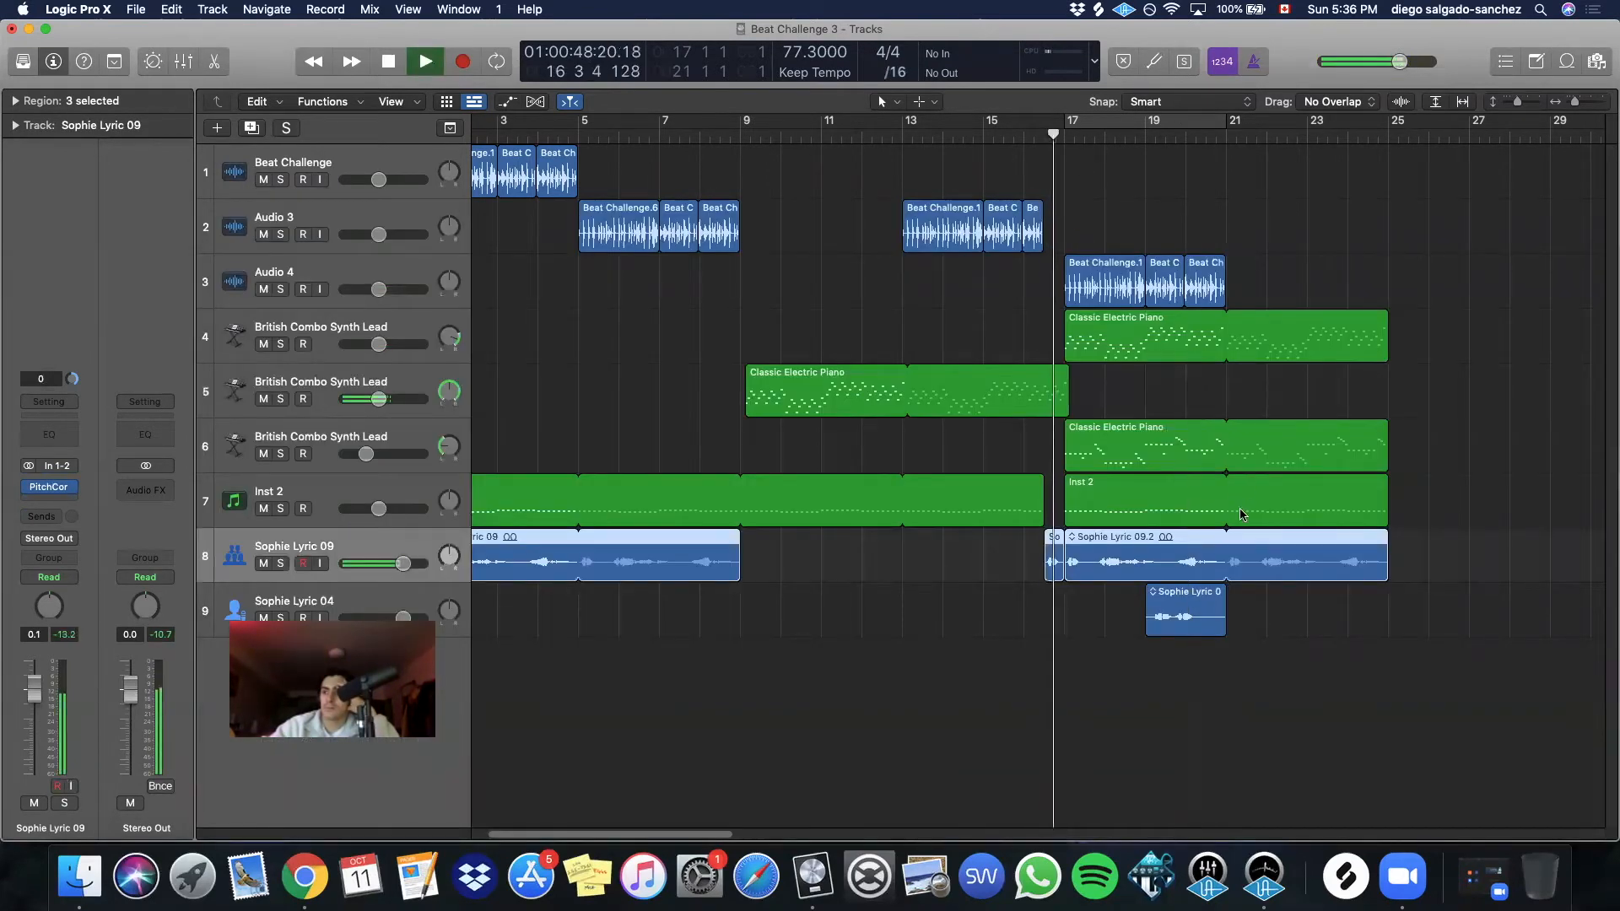
drag(1185, 628, 1266, 628)
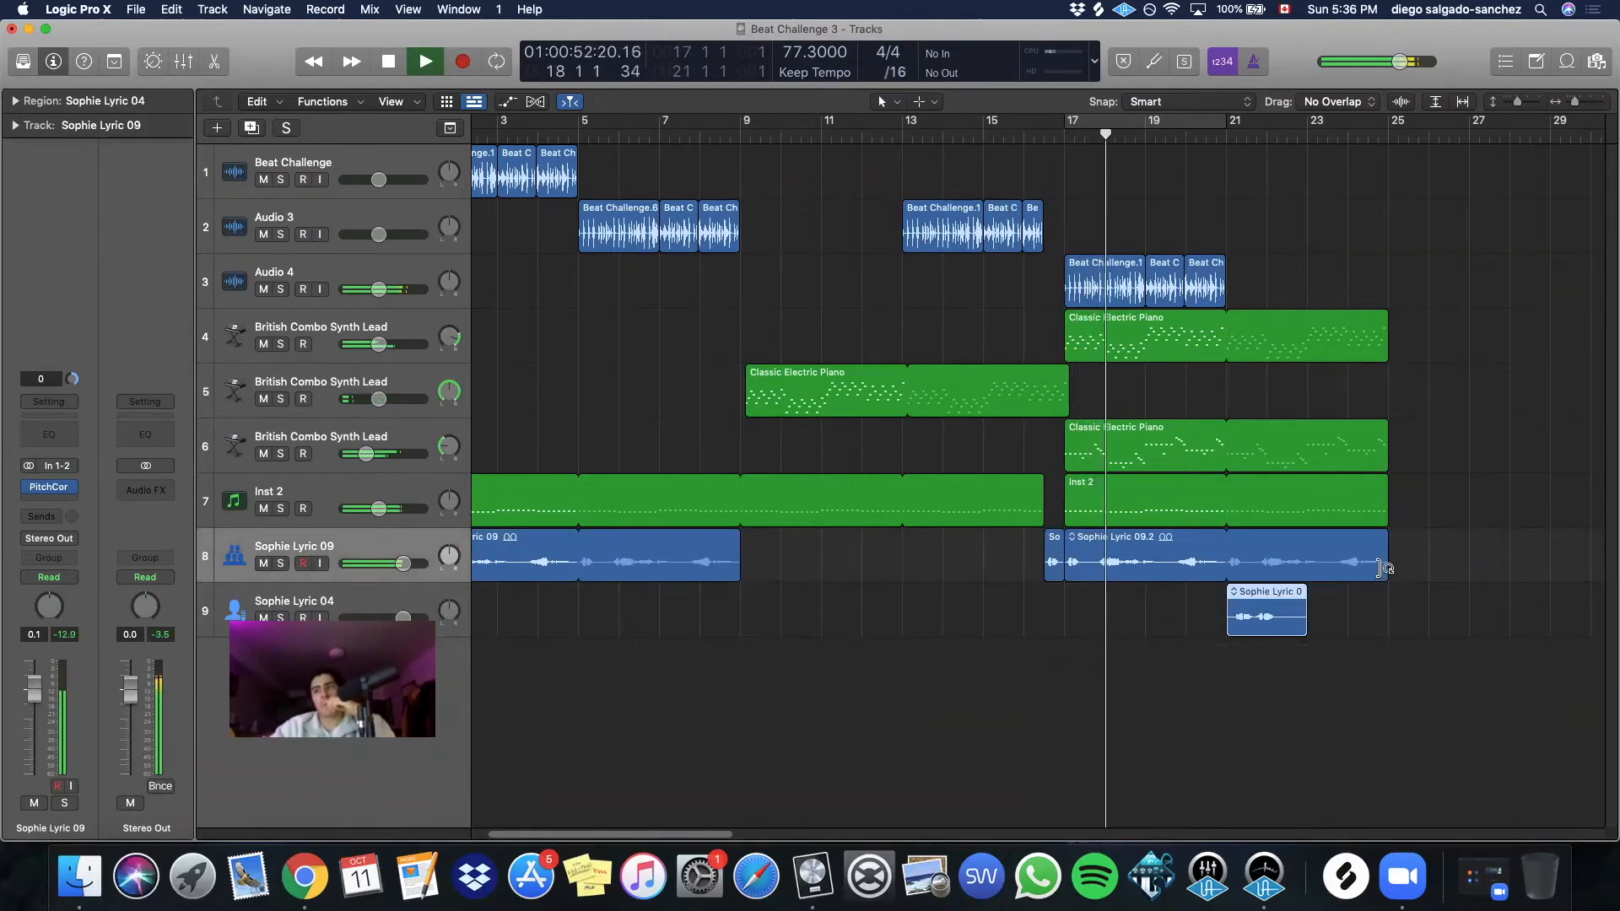
mouse_move(1386, 572)
mouse_down()
mouse_move(1221, 577)
mouse_move(1389, 603)
mouse_up()
Copy the three Audio 4 beat regions to bar 21 and play from just before bar 17
drag(1282, 250, 1241, 291)
click(1242, 237)
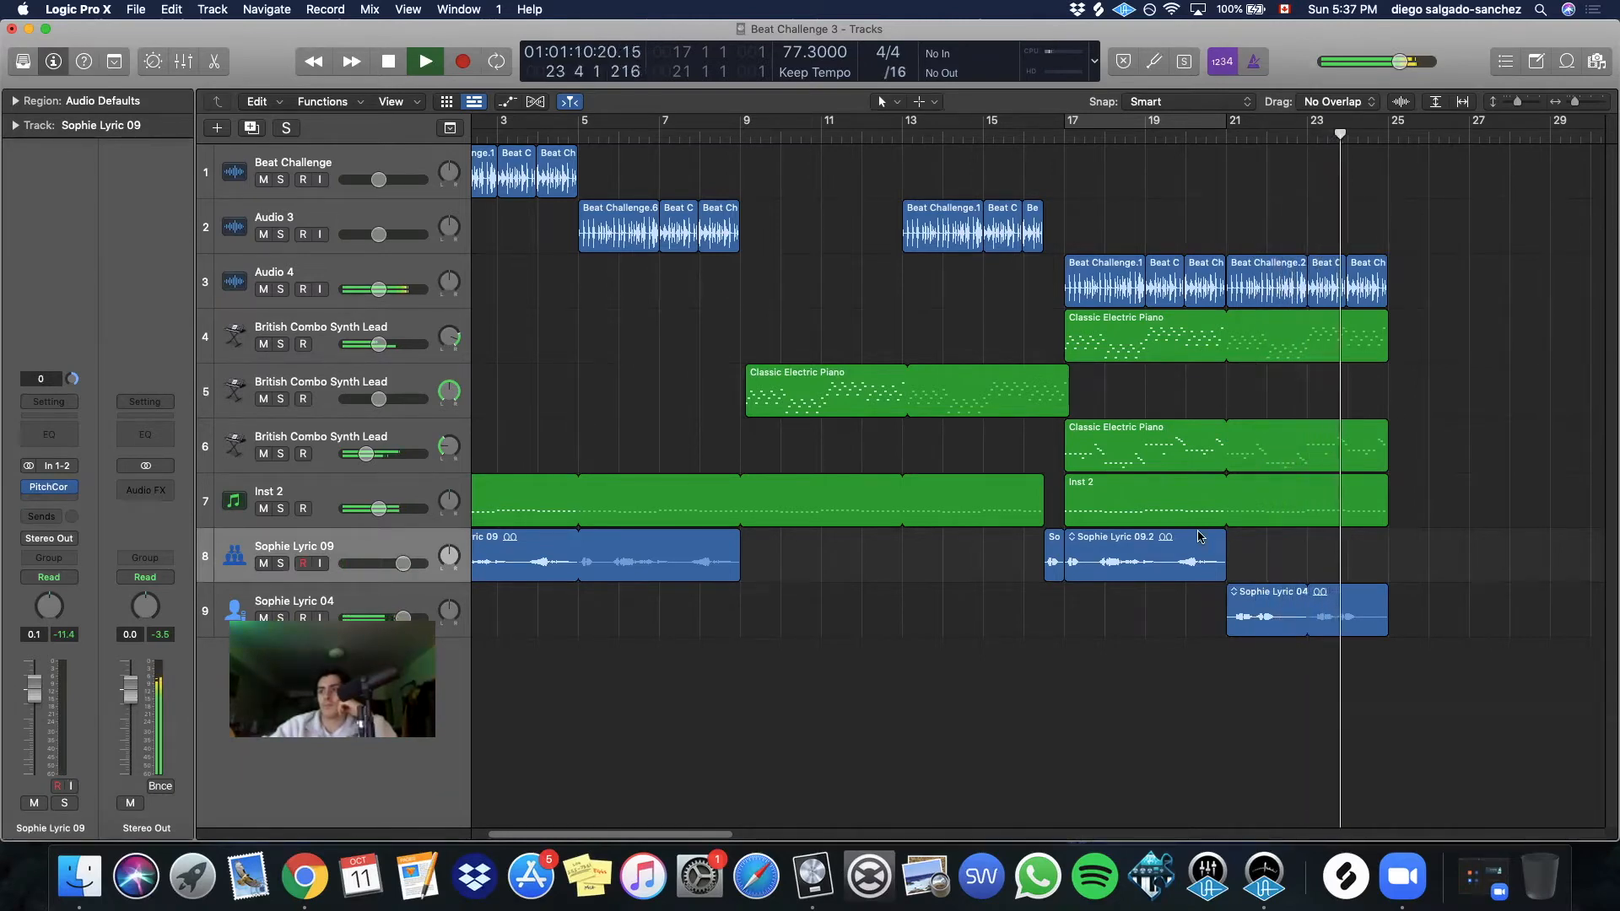
key(space)
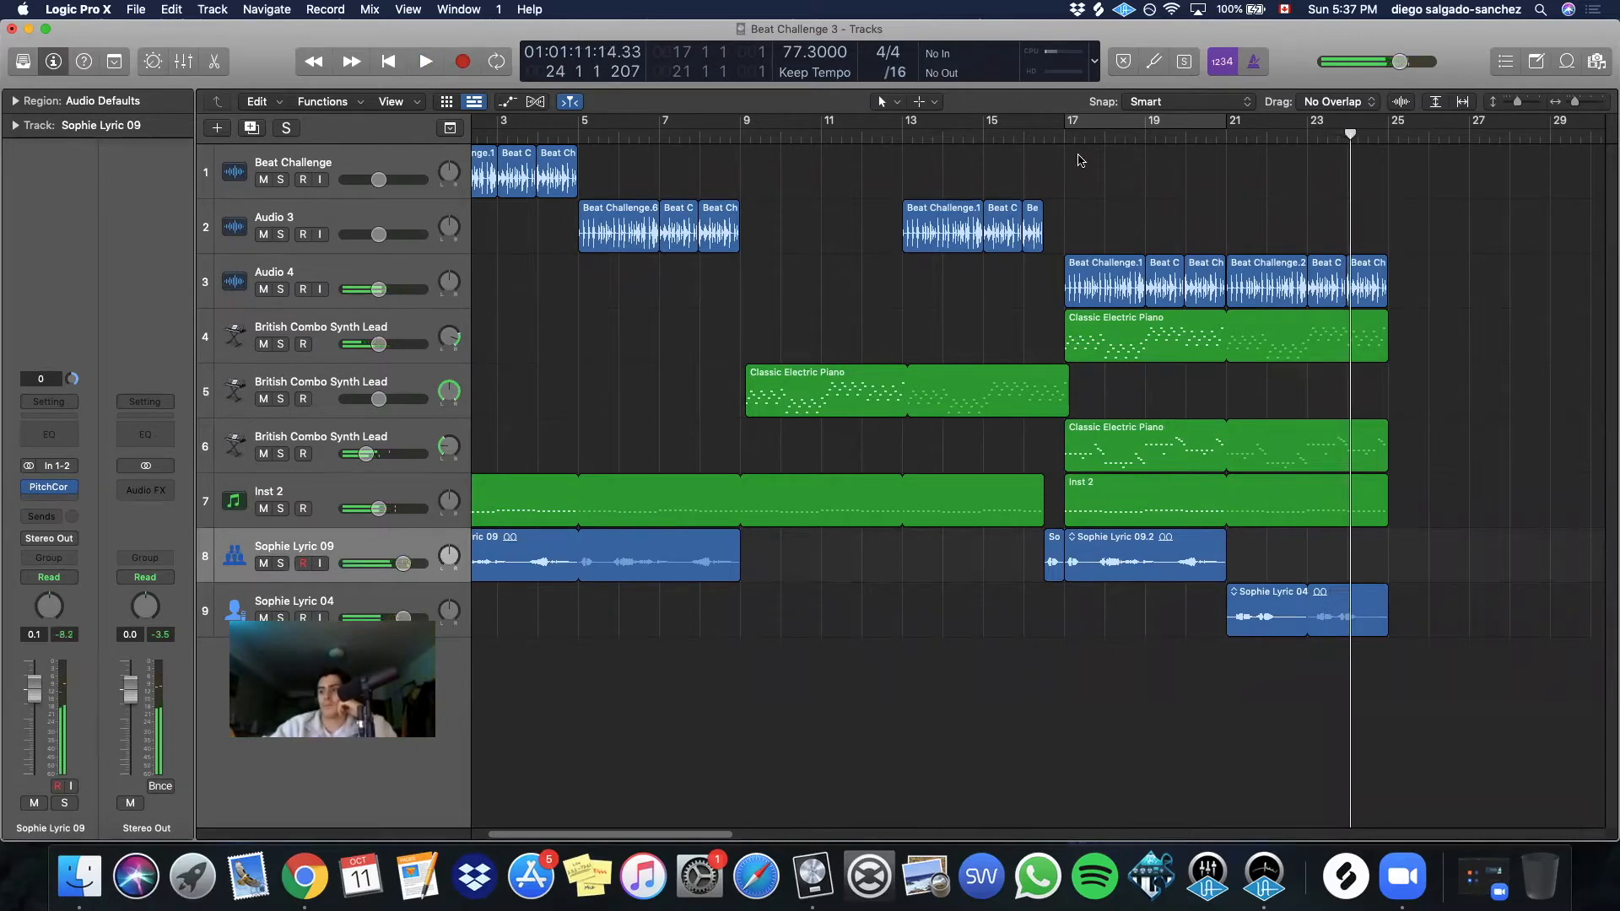
double_click(1055, 133)
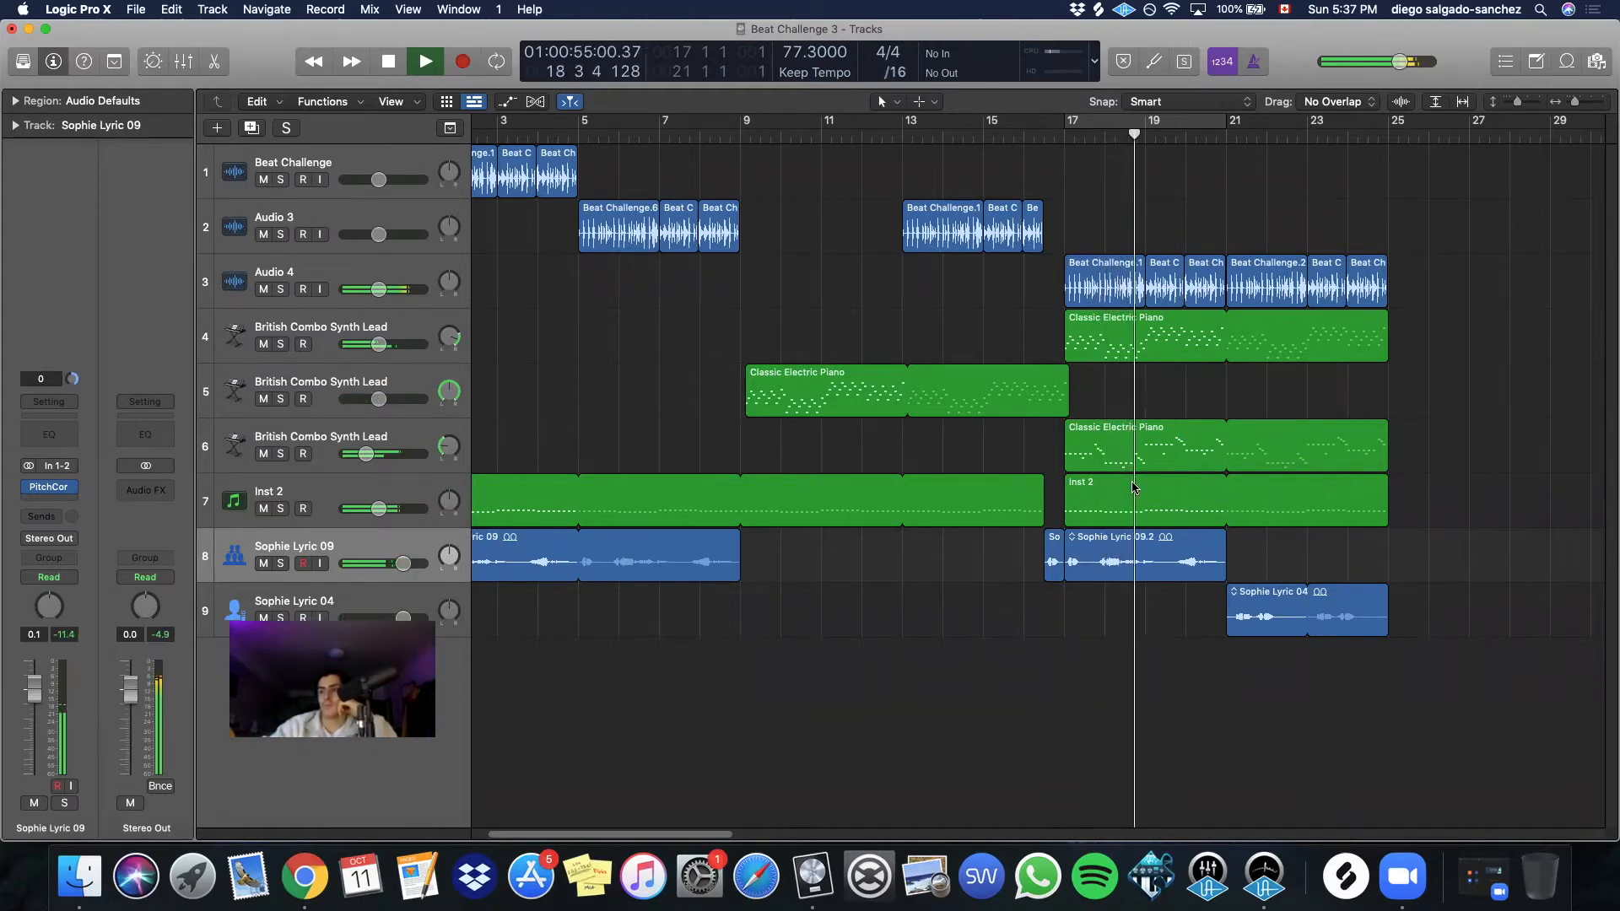
key(space)
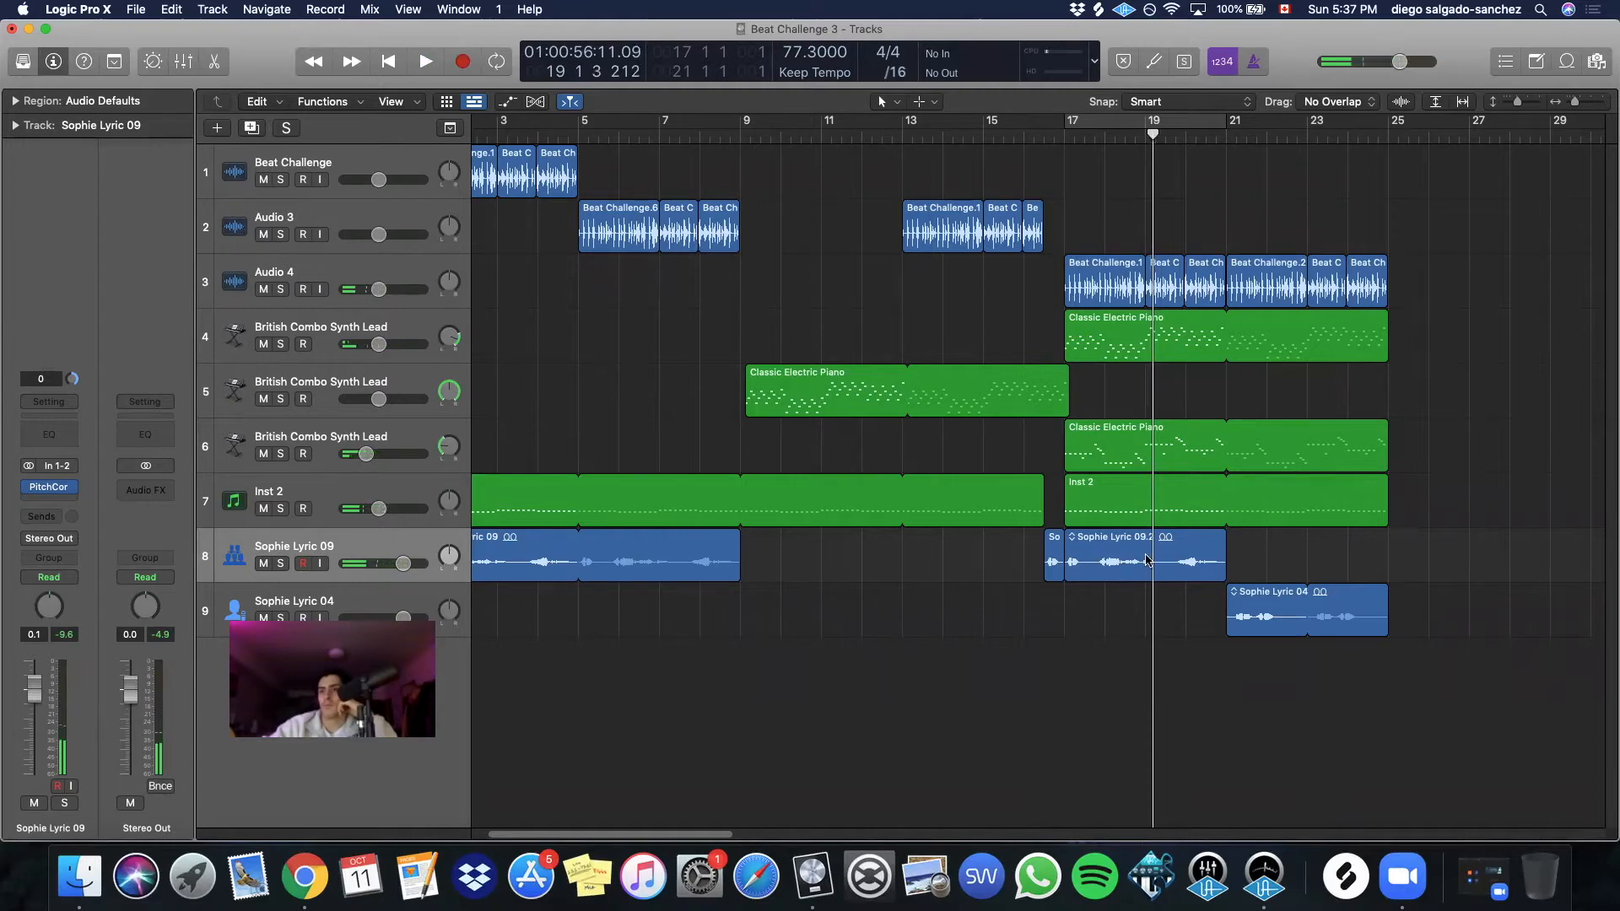
Hide the inspector and copy a one-bar piece of the Sophie Lyric 09.2 region to bar 22 on the same track
key(i)
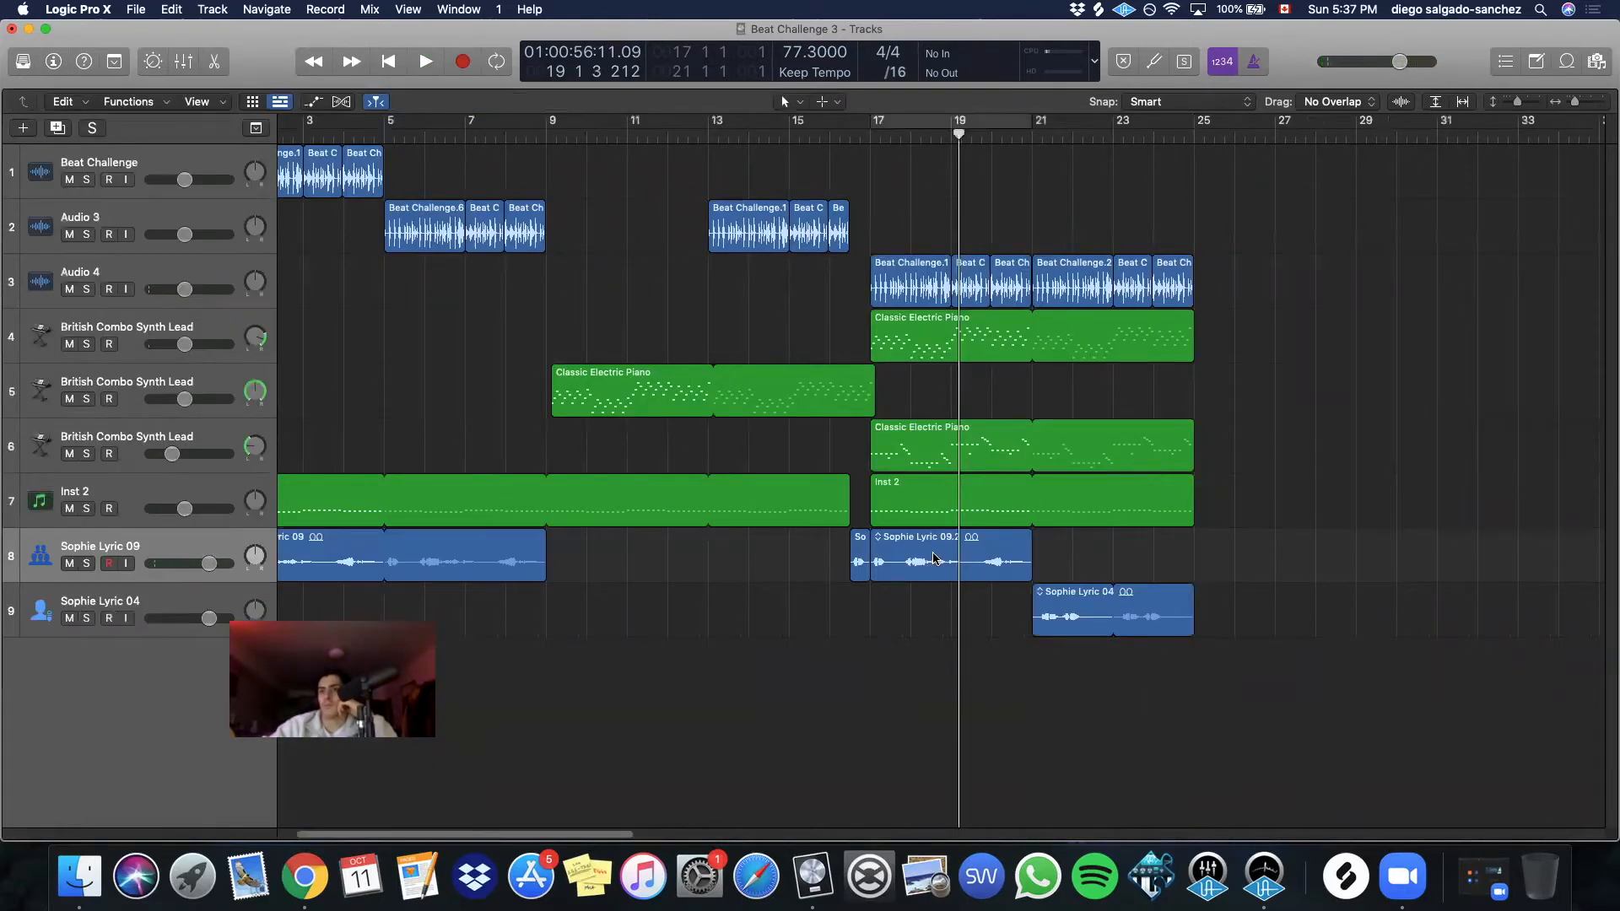
key(t)
key(i)
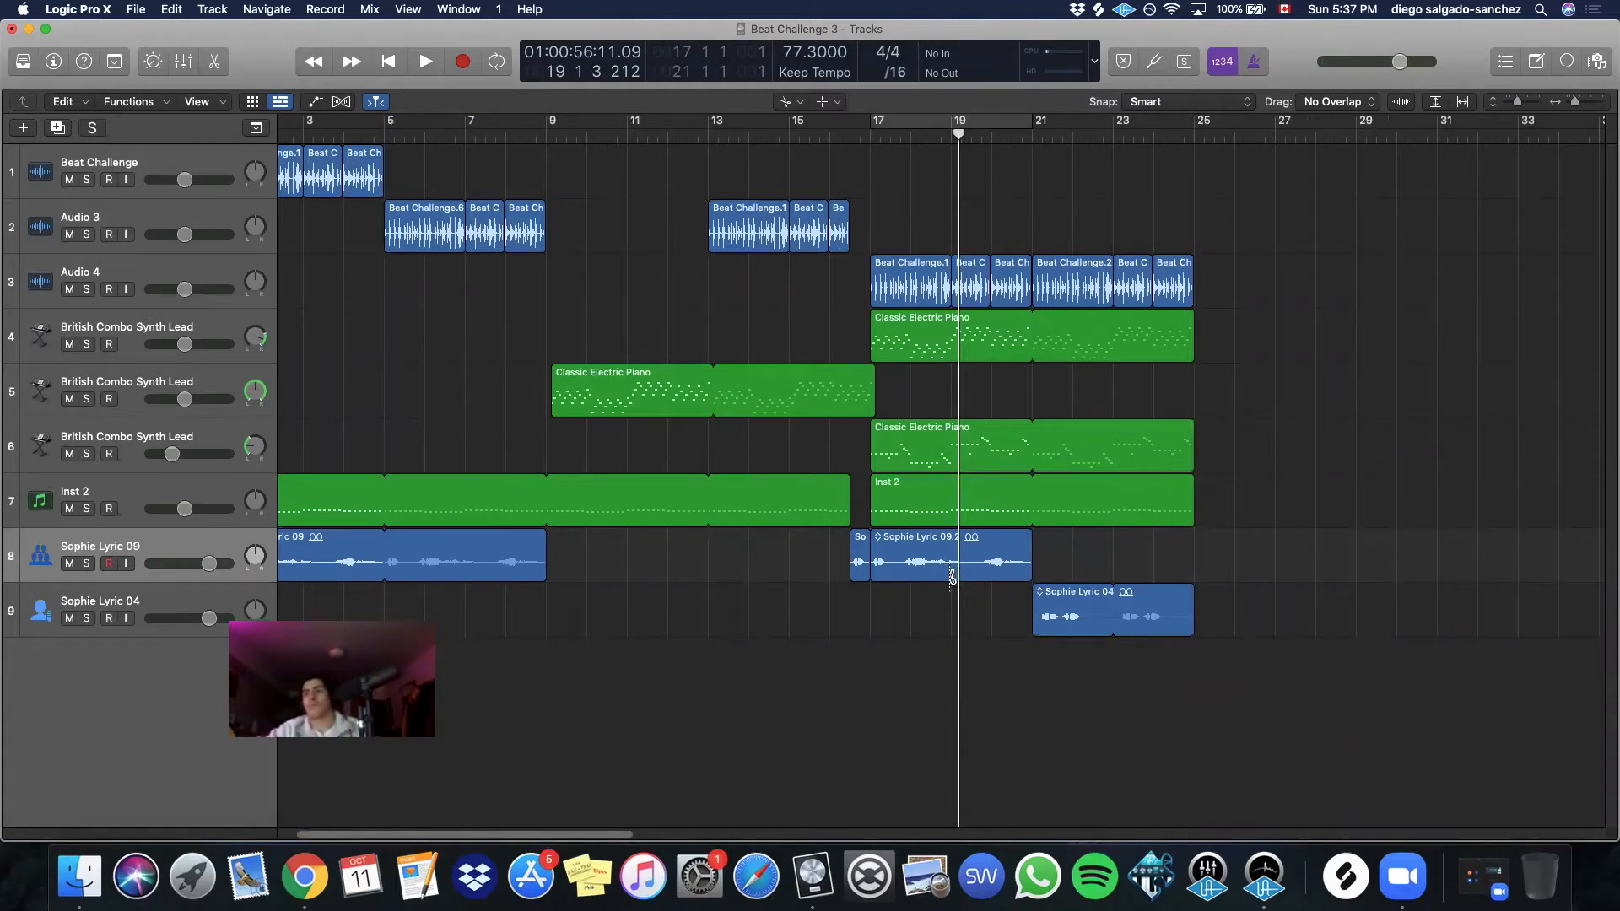
key(t)
key(t)
drag(888, 571, 1133, 574)
click(1109, 566)
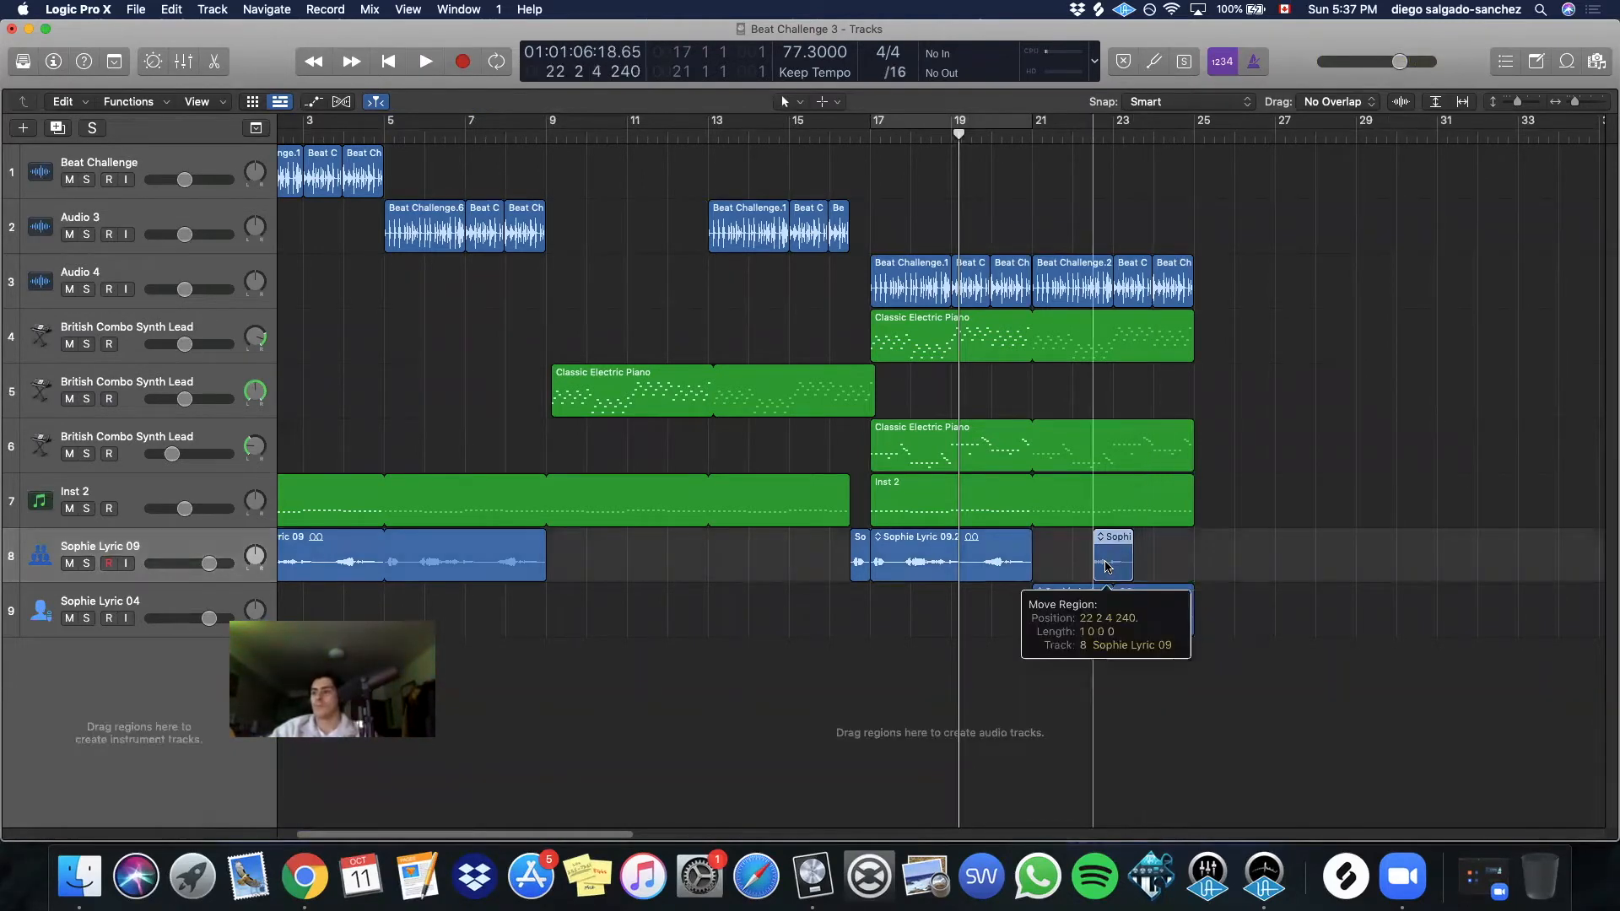
drag(1118, 574, 1097, 574)
Move the one-bar Sophie Lyric 09.3 region to start at bar 22 beat 2 and play from before bar 21
click(1005, 138)
drag(994, 136, 1004, 131)
key(space)
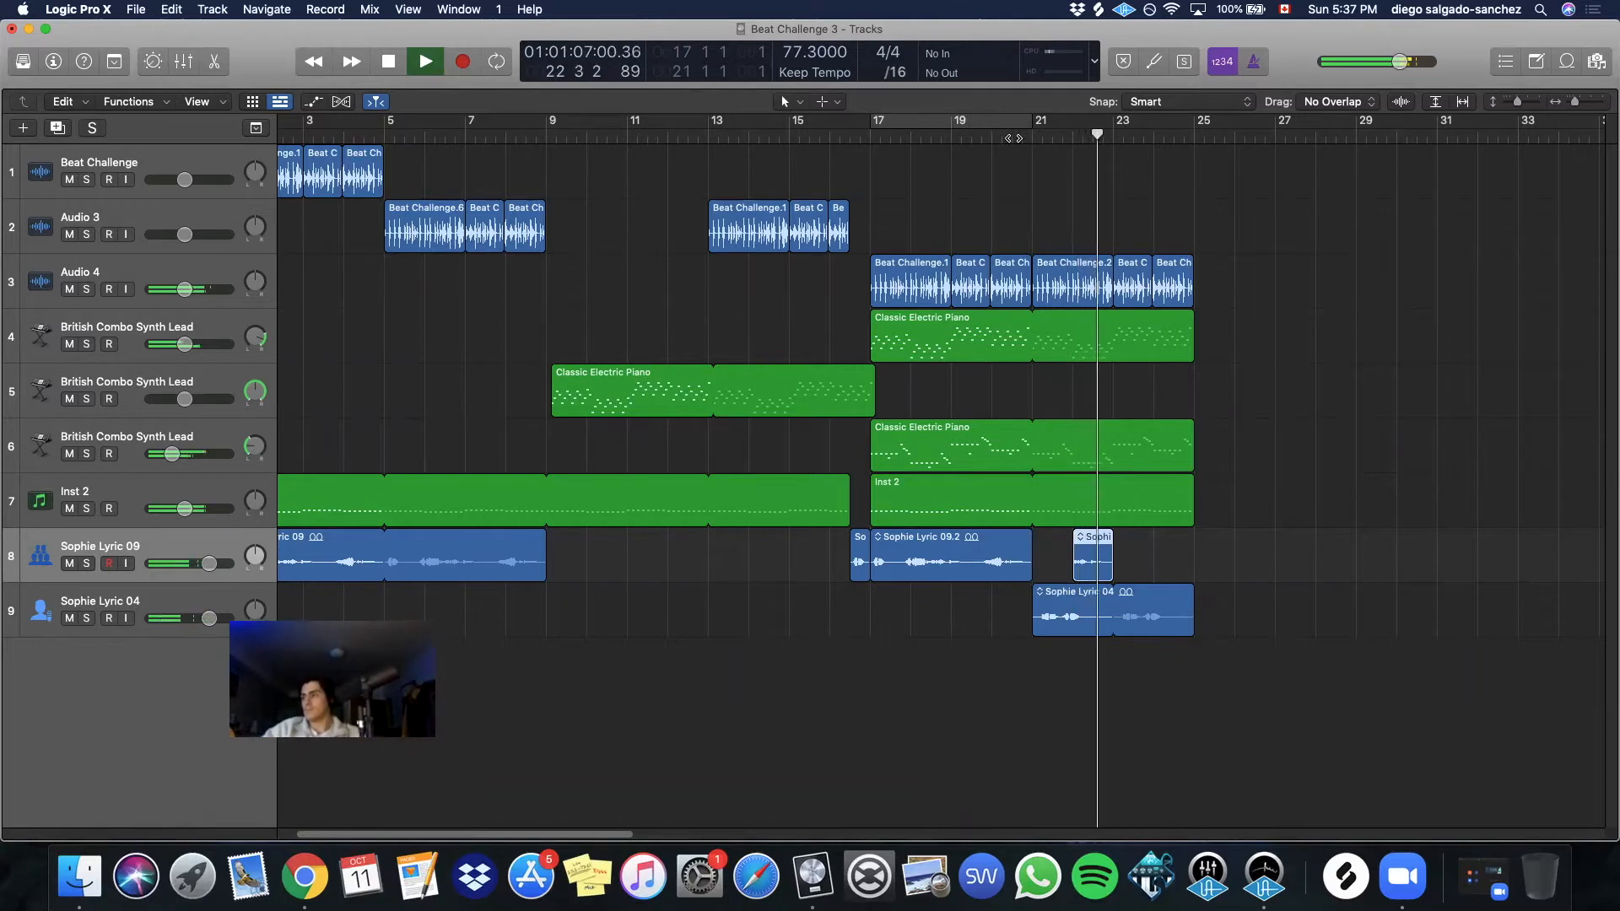
key(super+Right)
key(super+Right)
key(super+Right)
key(super+Right)
key(super+Right)
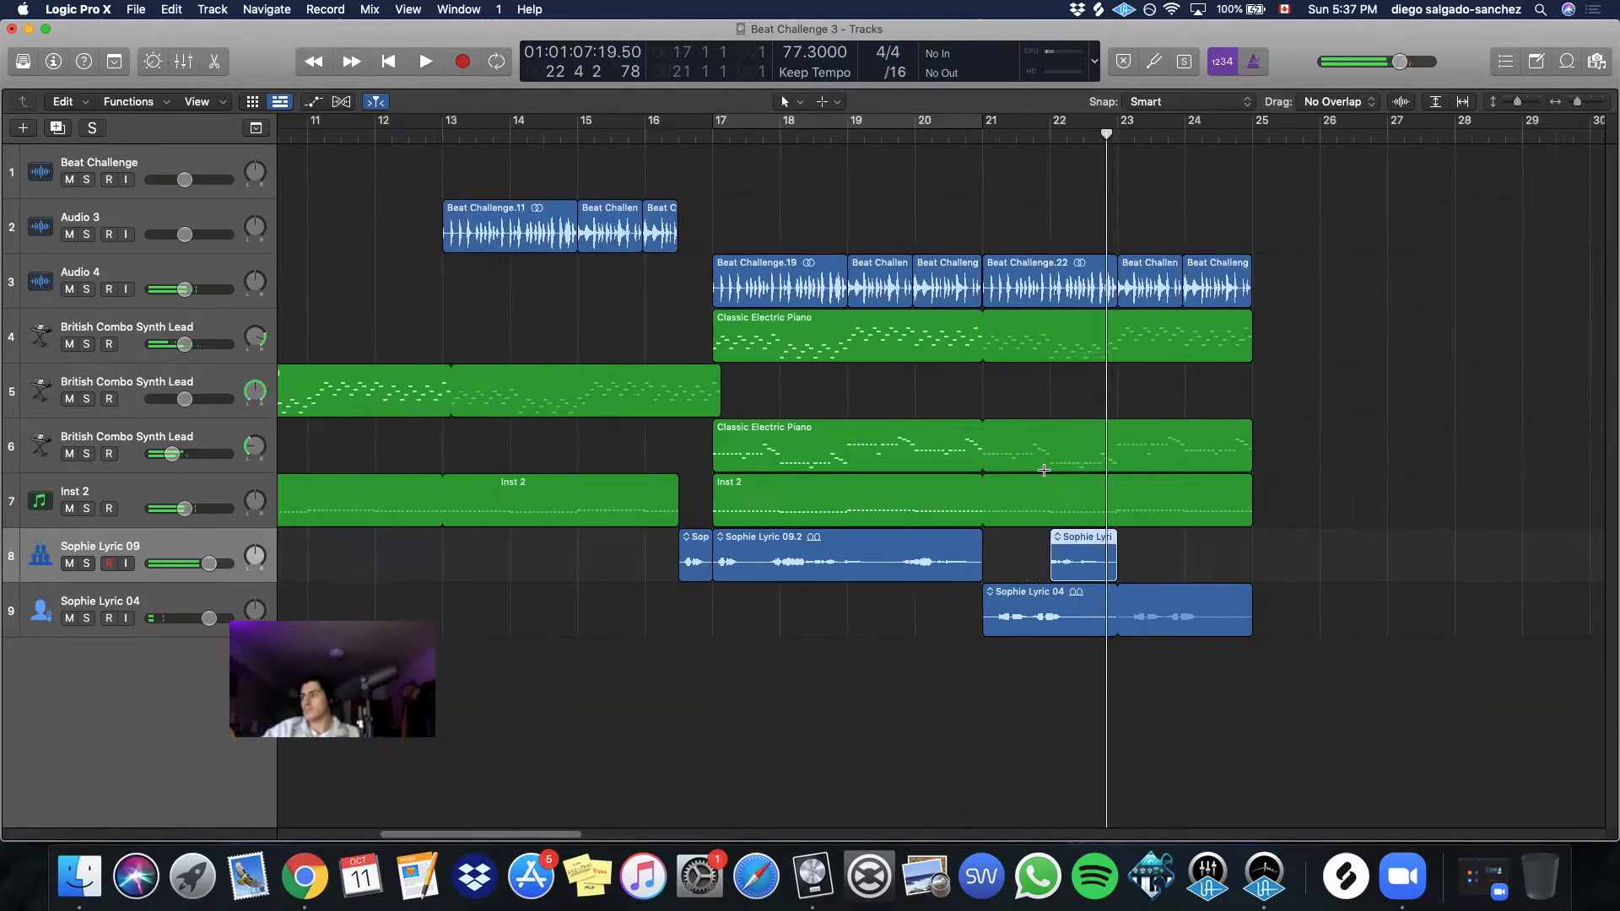
drag(989, 572, 1039, 572)
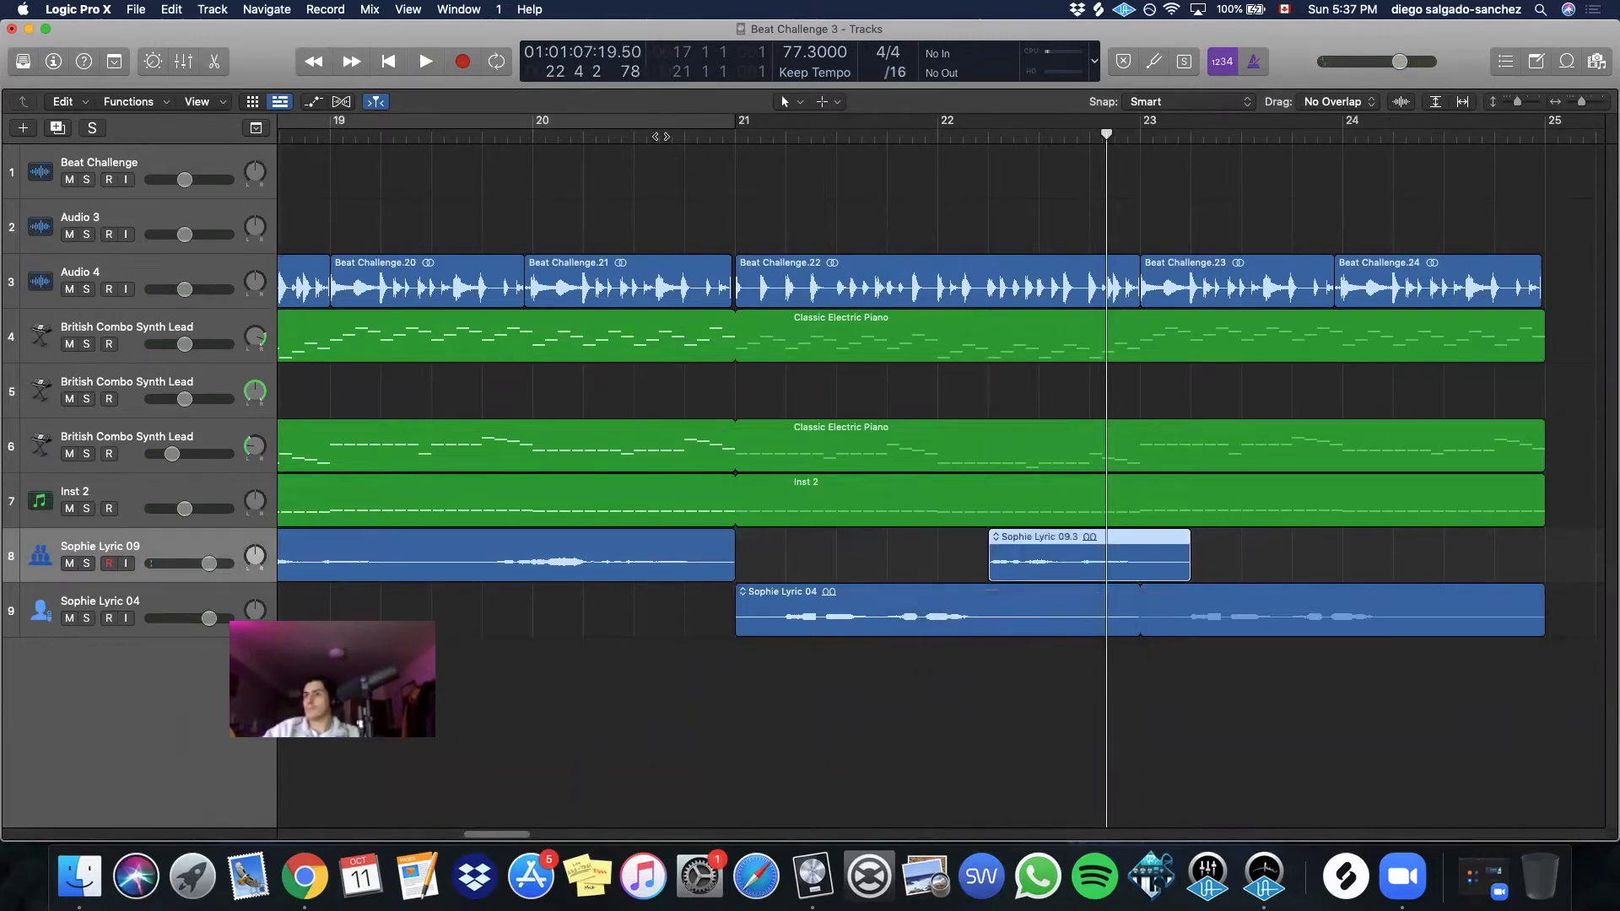
click(667, 145)
key(space)
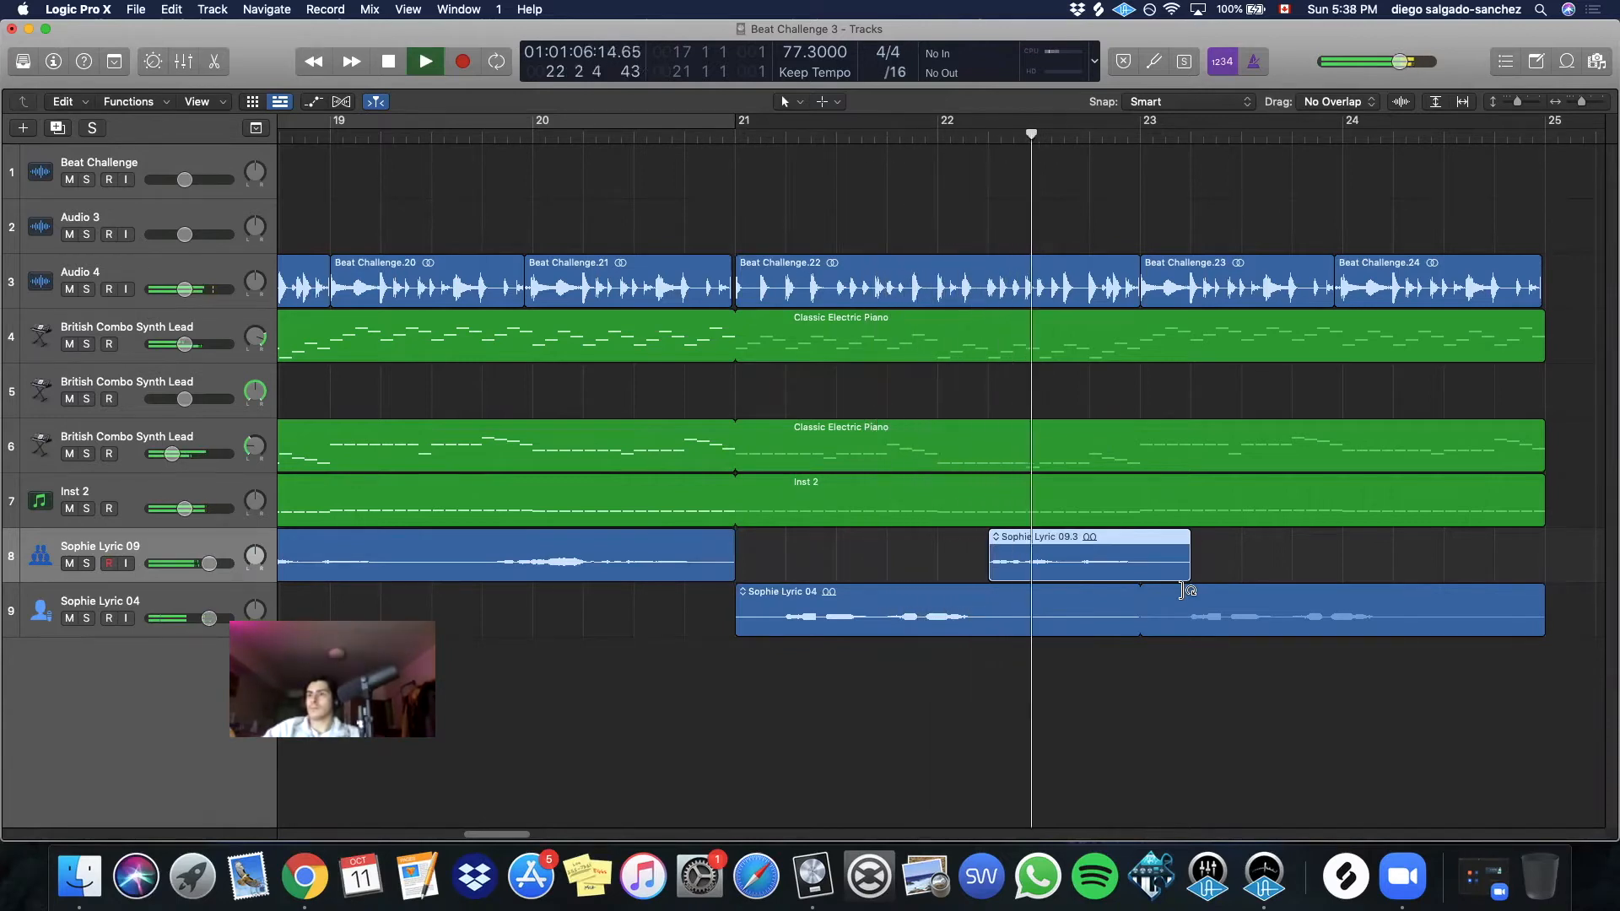
Shorten the Sophie Lyric 09.3 region to under two beats, copy it to bar 22 beat 4 and play from around bar 20 beat 3
key(space)
mouse_move(1183, 573)
mouse_down()
mouse_move(1060, 577)
mouse_move(1177, 570)
mouse_move(1169, 558)
mouse_up()
click(659, 135)
key(space)
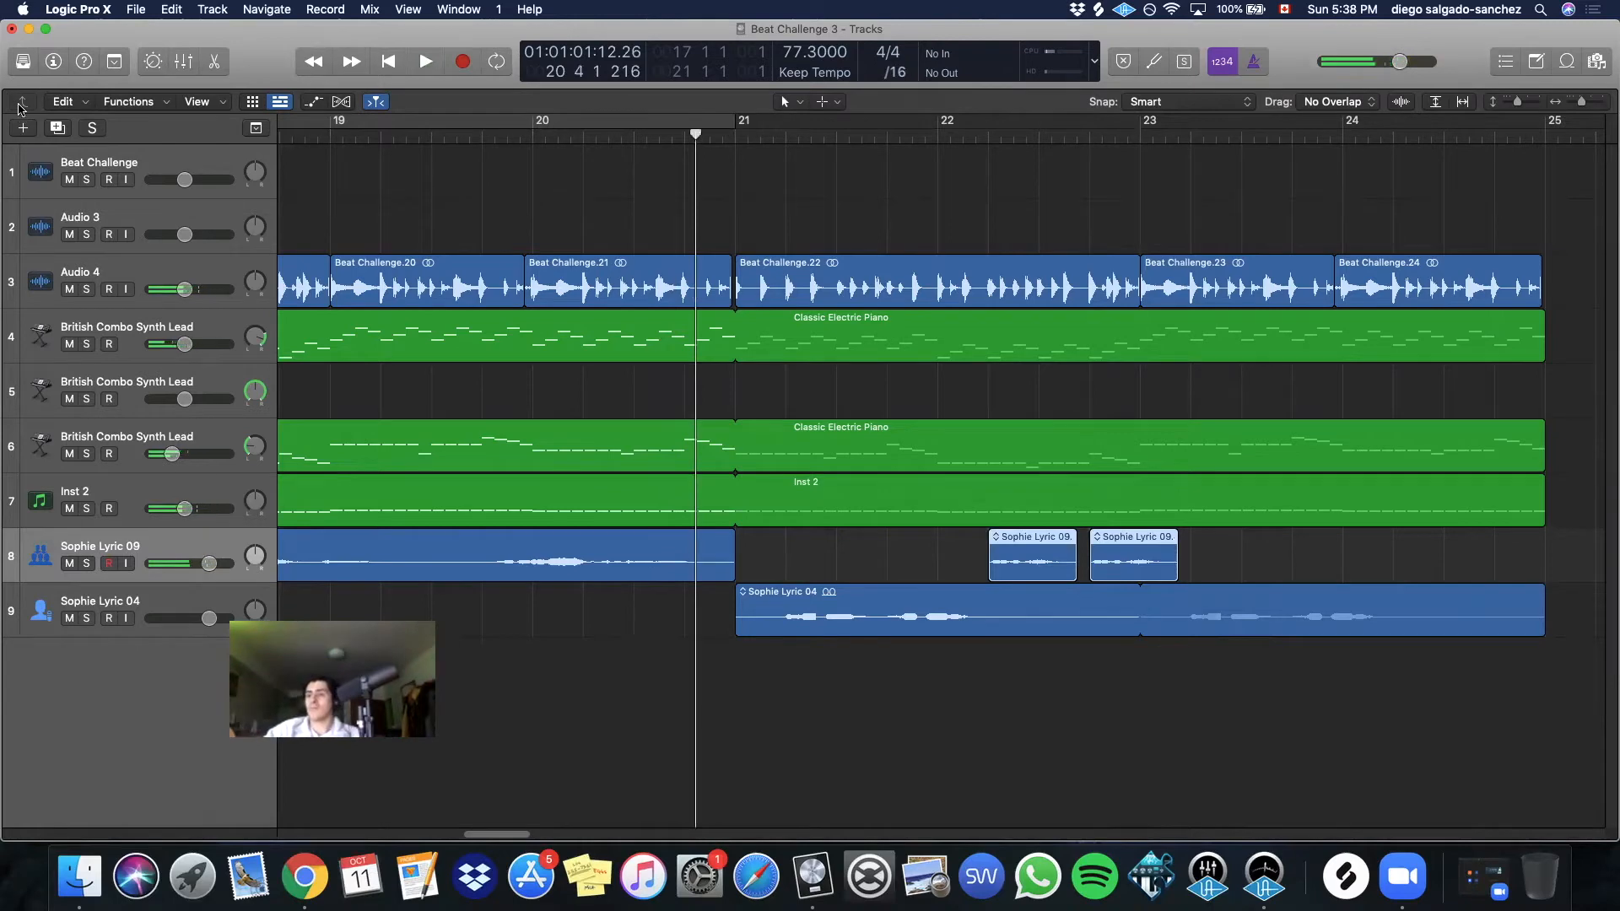
Duplicate the Sophie Lyric 09 track's setup on a new audio track and move the two short bar 22 vocal regions onto it
click(24, 61)
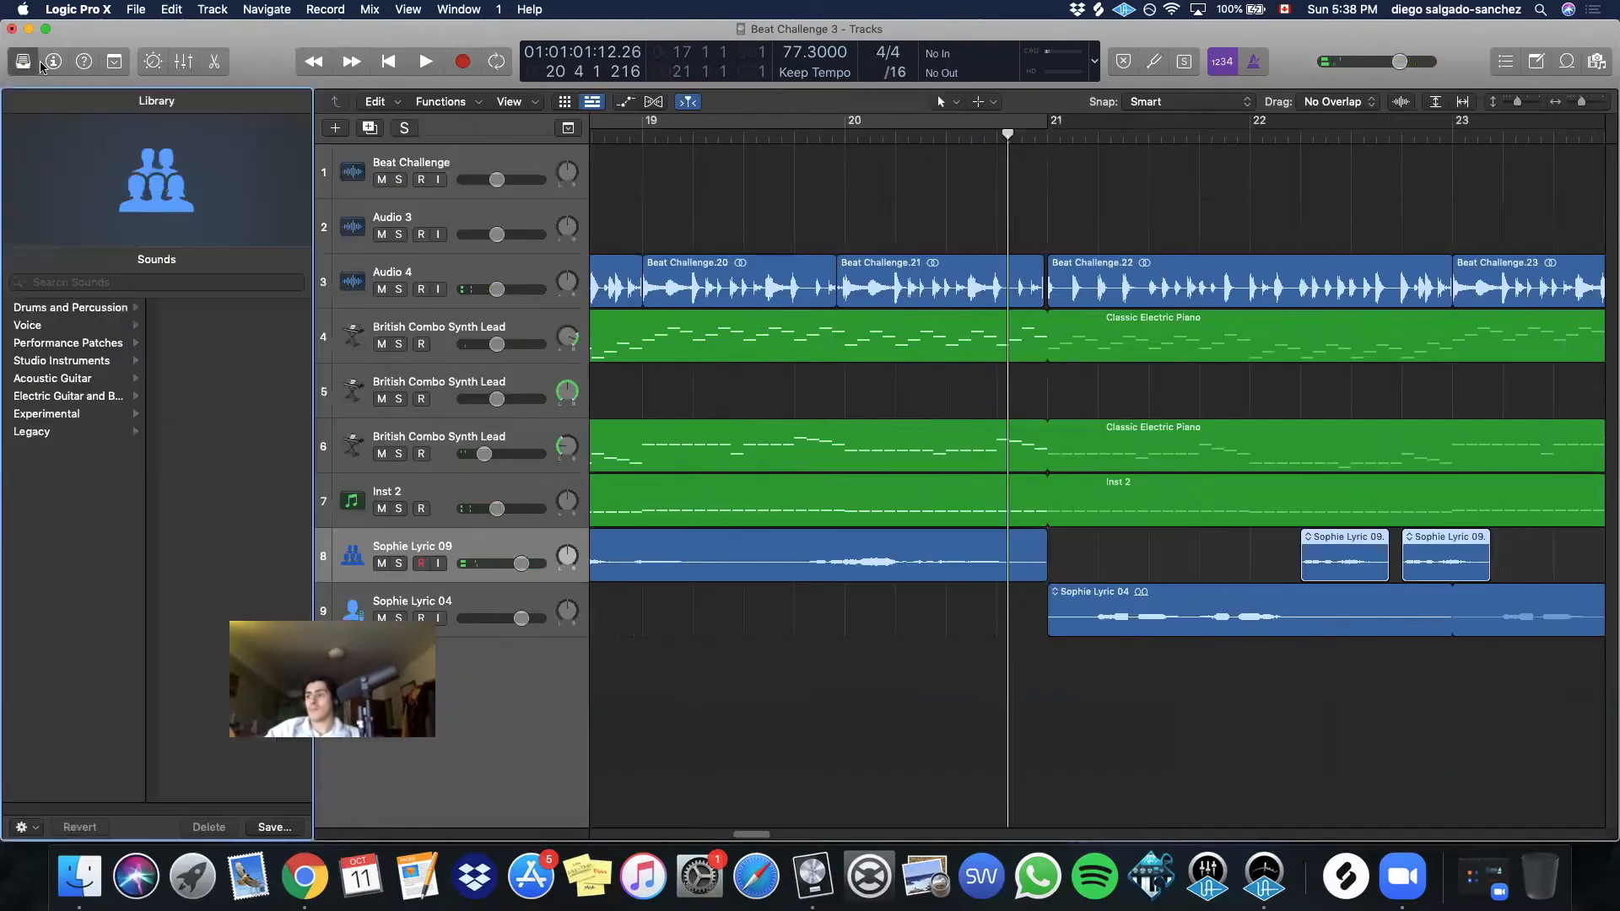
click(24, 61)
click(52, 62)
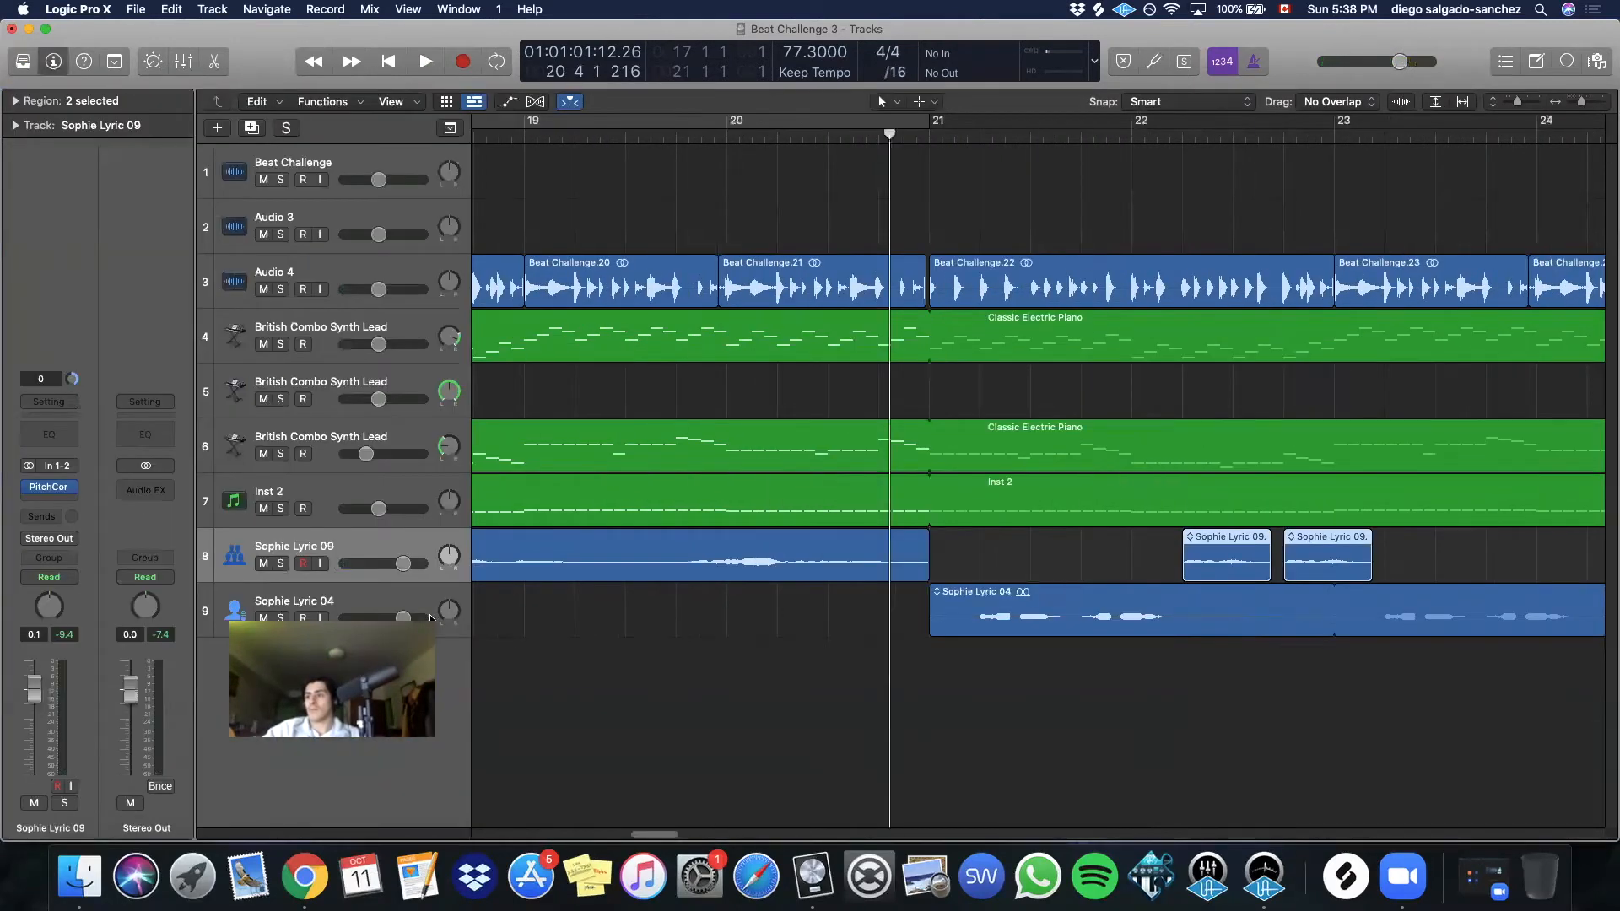
click(250, 128)
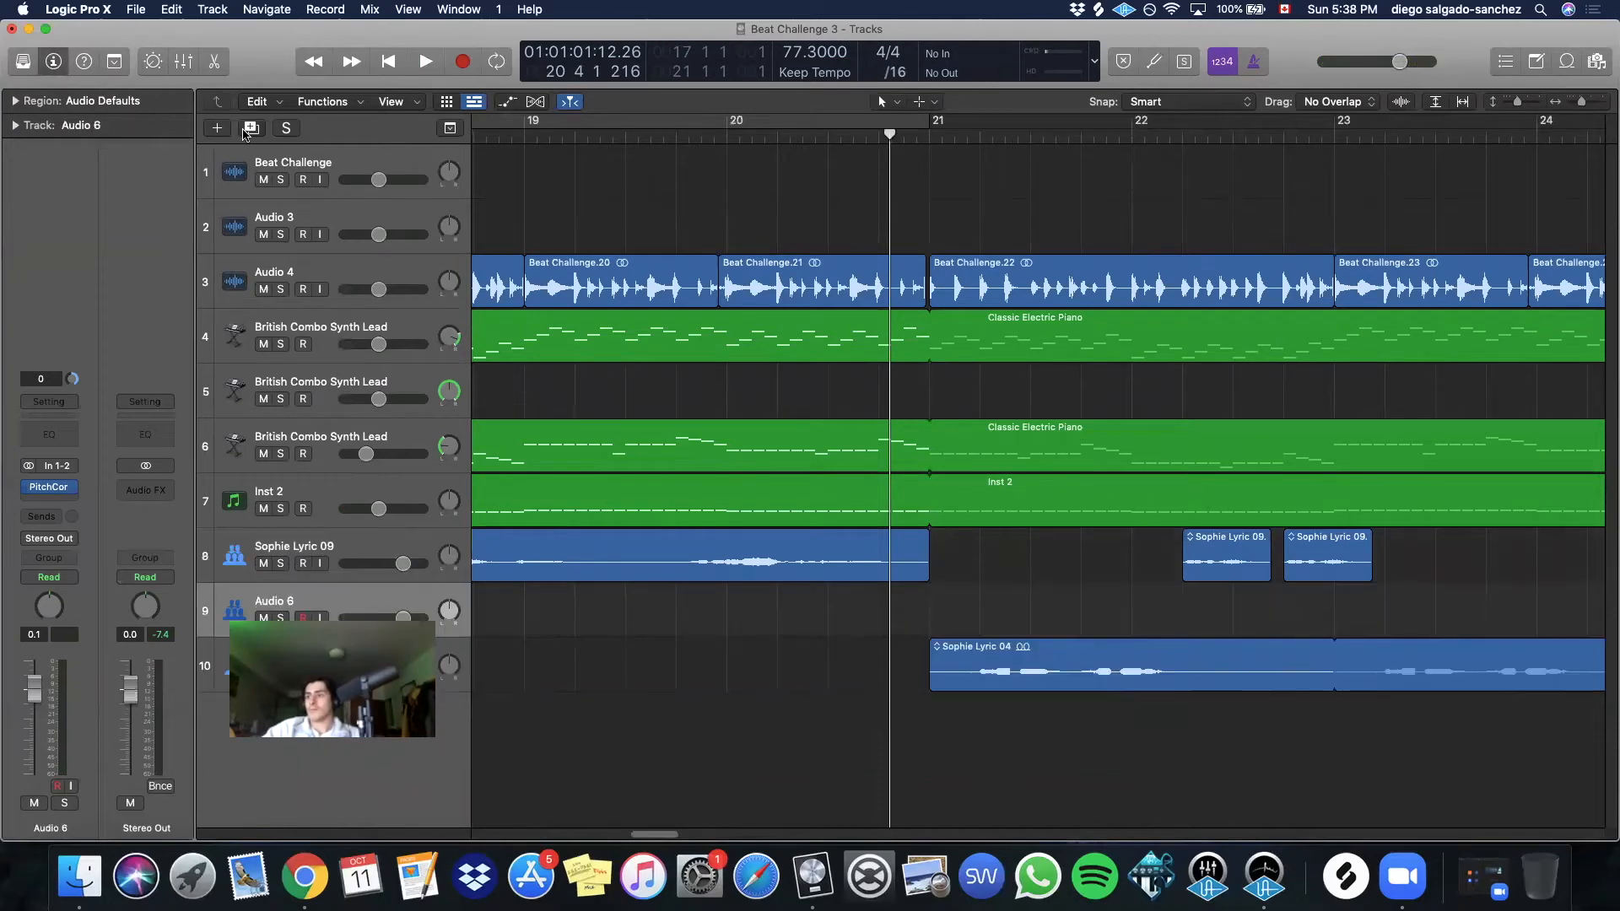
drag(1185, 566, 1312, 598)
drag(1224, 573, 1226, 628)
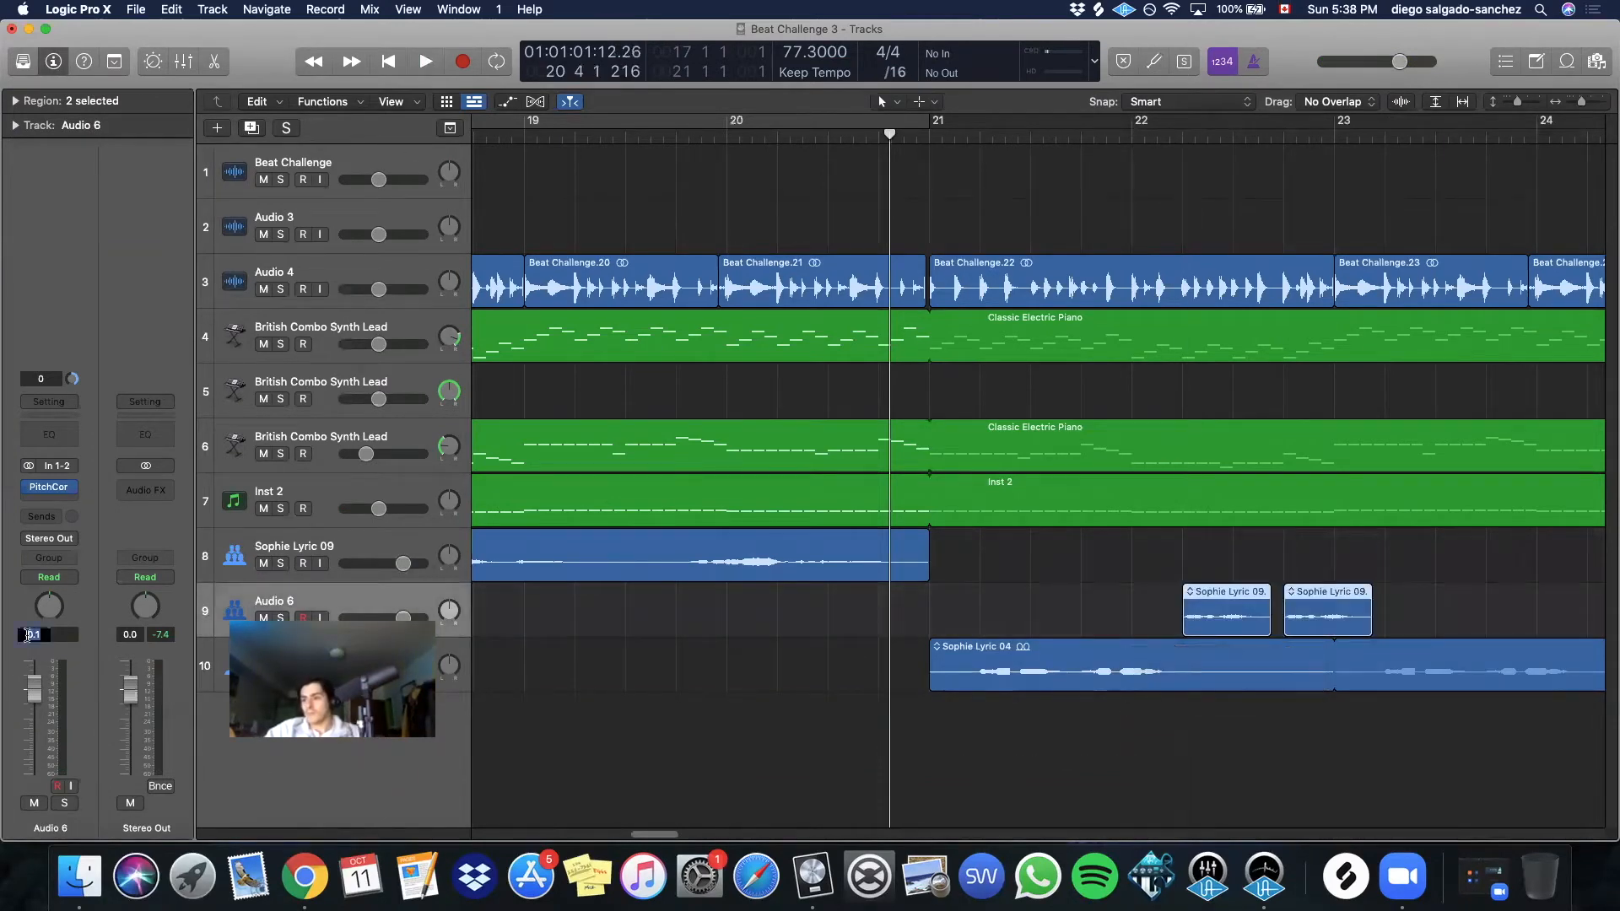
Set the Audio 6 track volume to 6.0 dB and play the arrangement from around bar 19
click(554, 149)
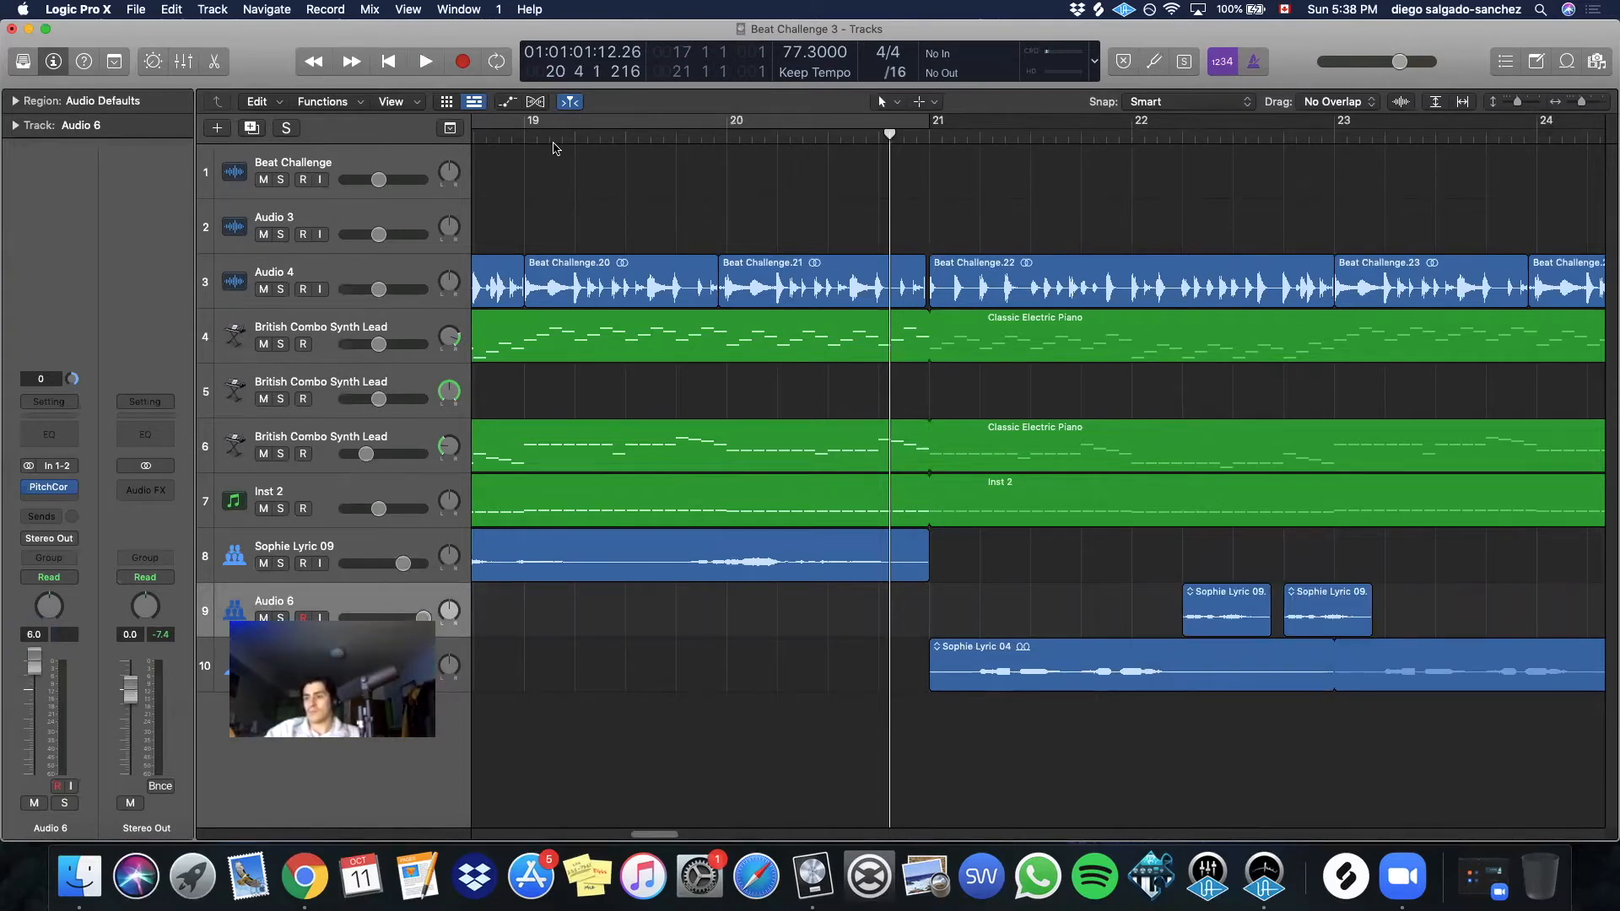
click(563, 124)
double_click(549, 137)
key(c)
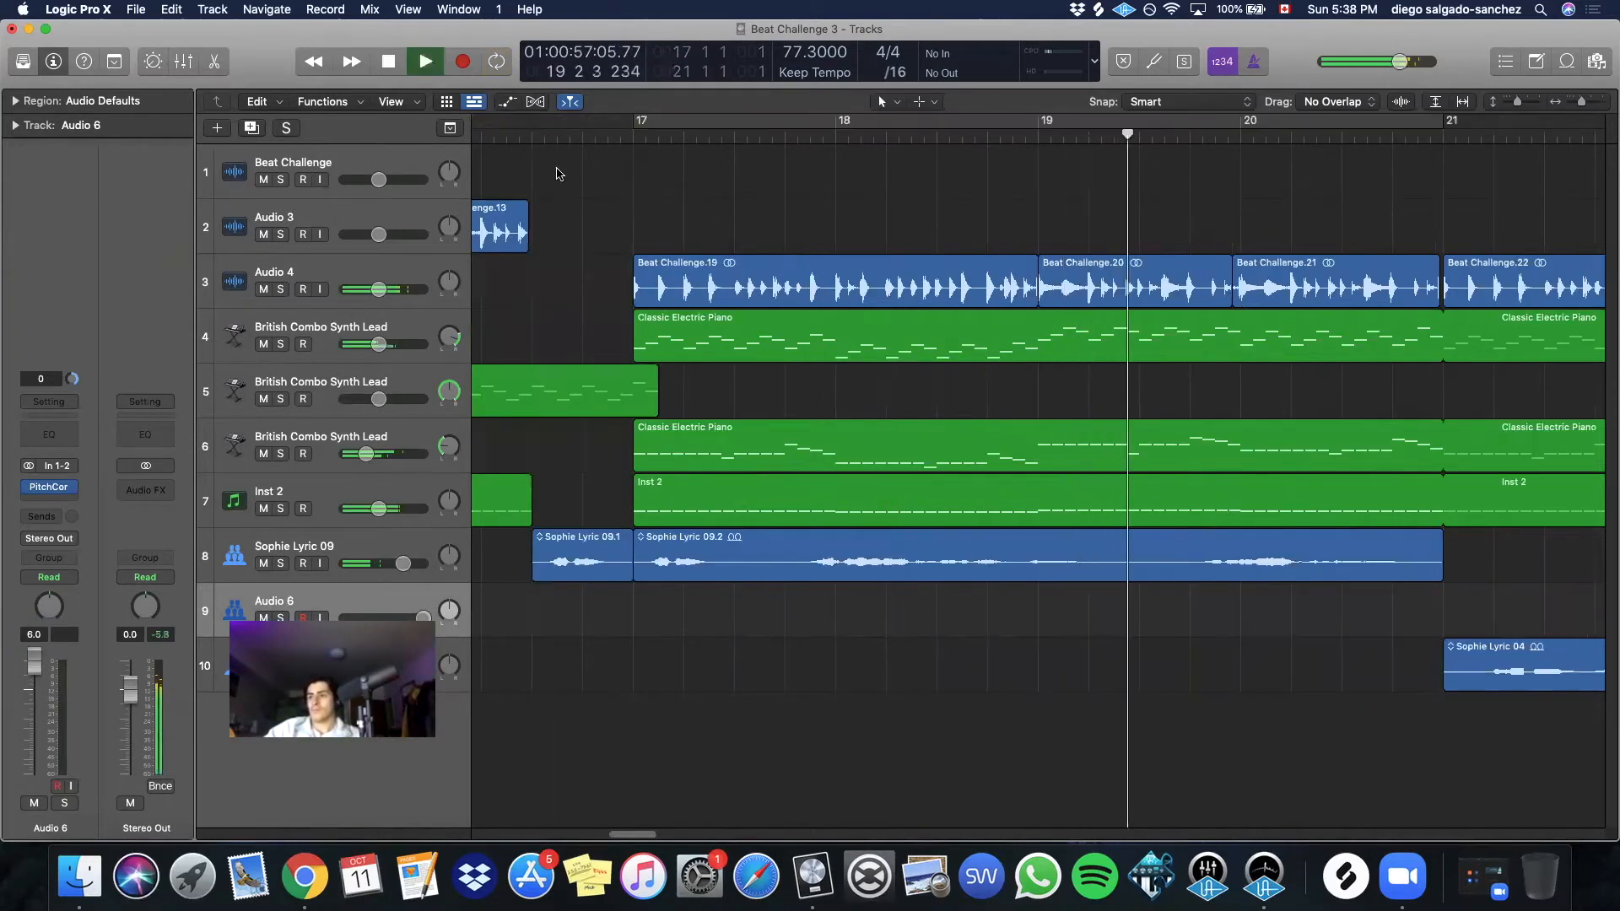
key(super+Left)
key(super+Up)
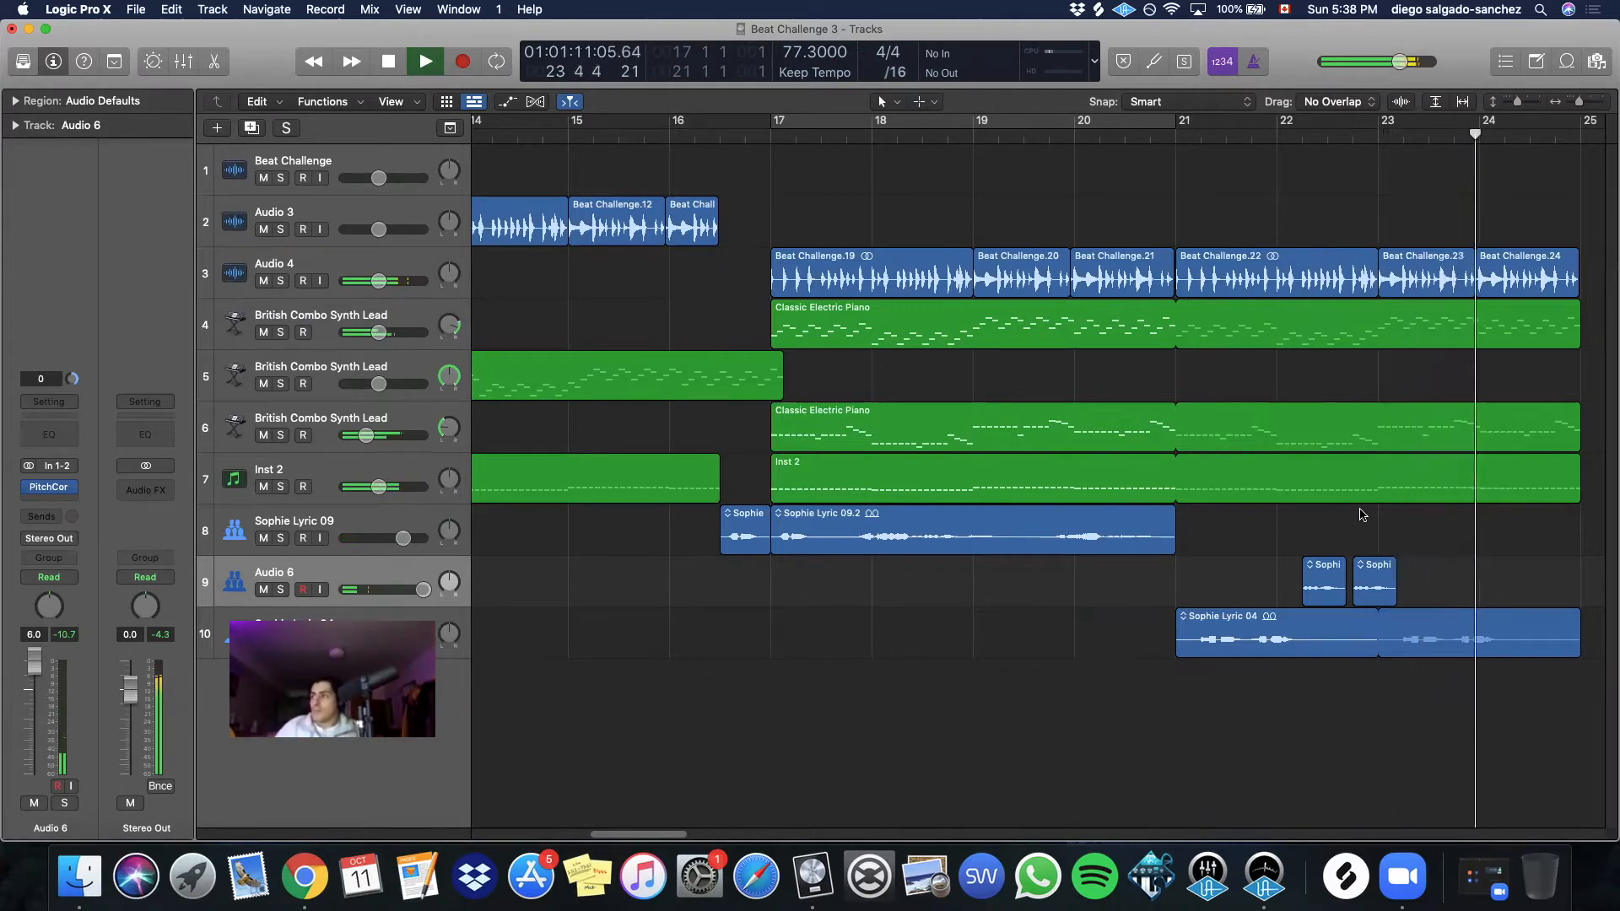
key(space)
Extend the starts of the Sophie Lyric 09.3 and 09.4 regions slightly earlier and play from around bar 21 beat 3
key(super+Right)
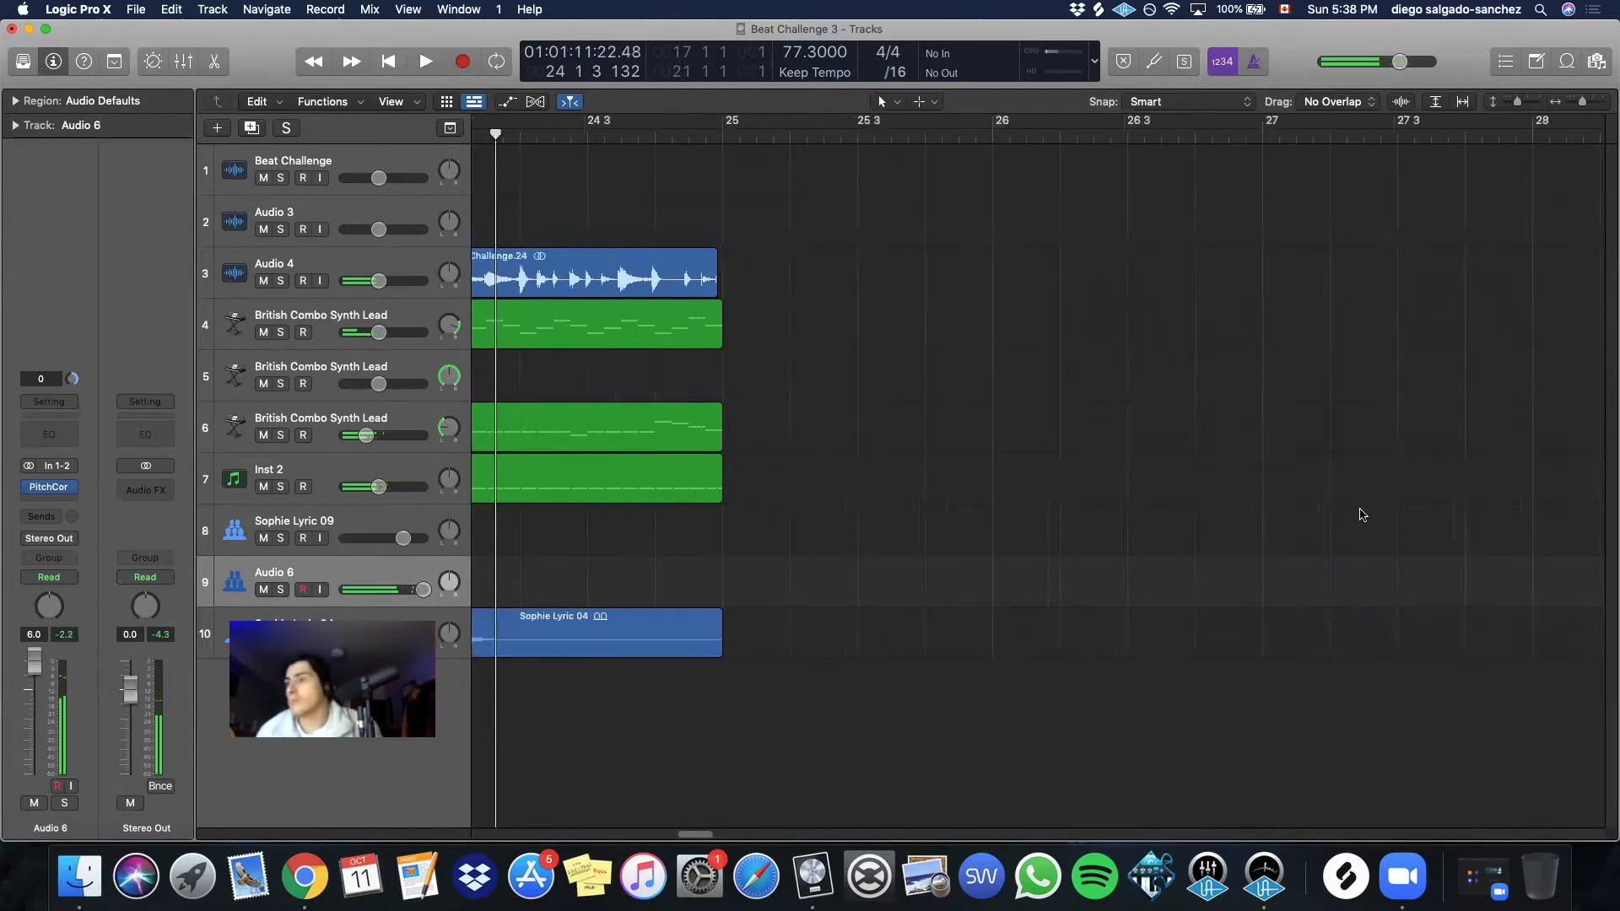
scroll(715, 582, left, 10)
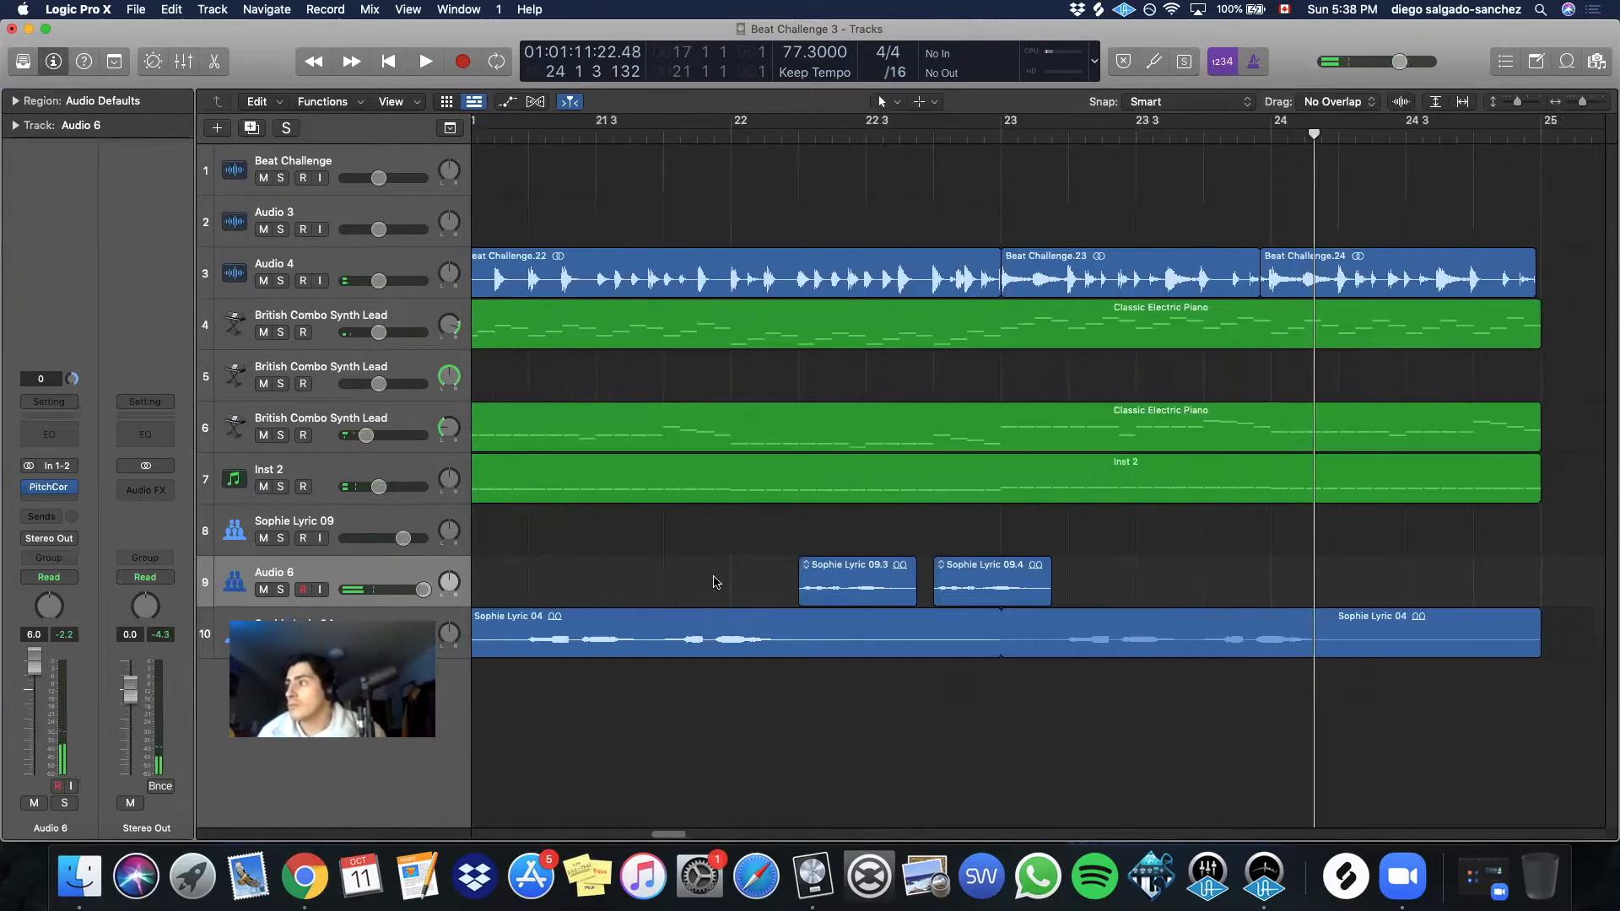
shift+click(942, 599)
drag(936, 598, 918, 597)
click(614, 134)
key(space)
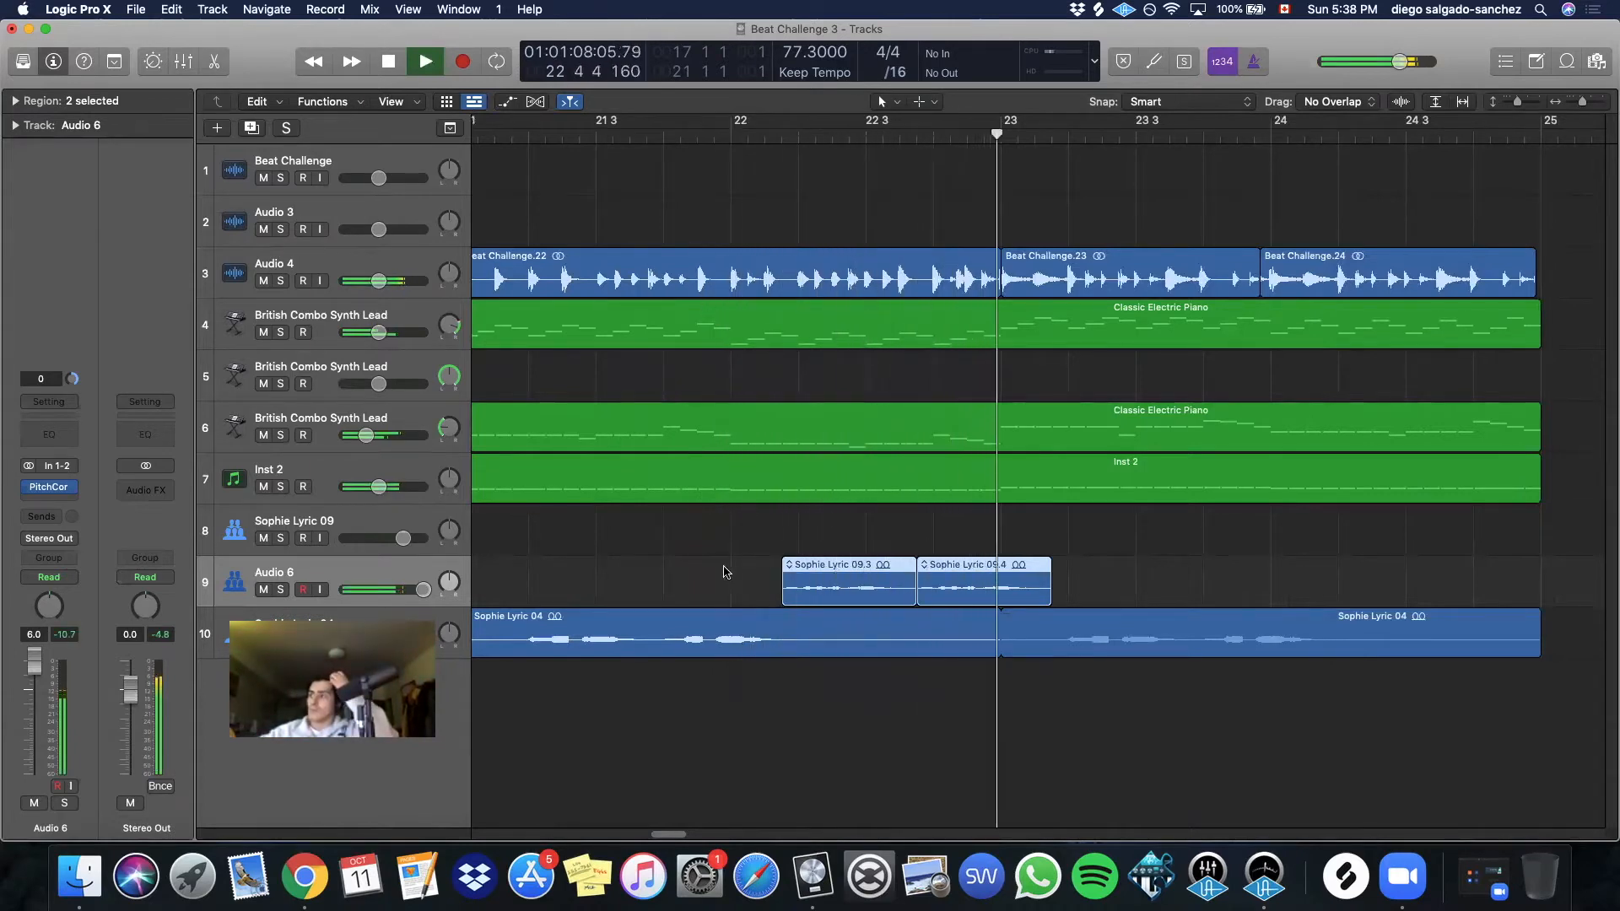
Shift both Audio 6 vocal regions to start at bar 22 beats 2 and 4, and trim their ends
key(space)
drag(853, 591, 919, 598)
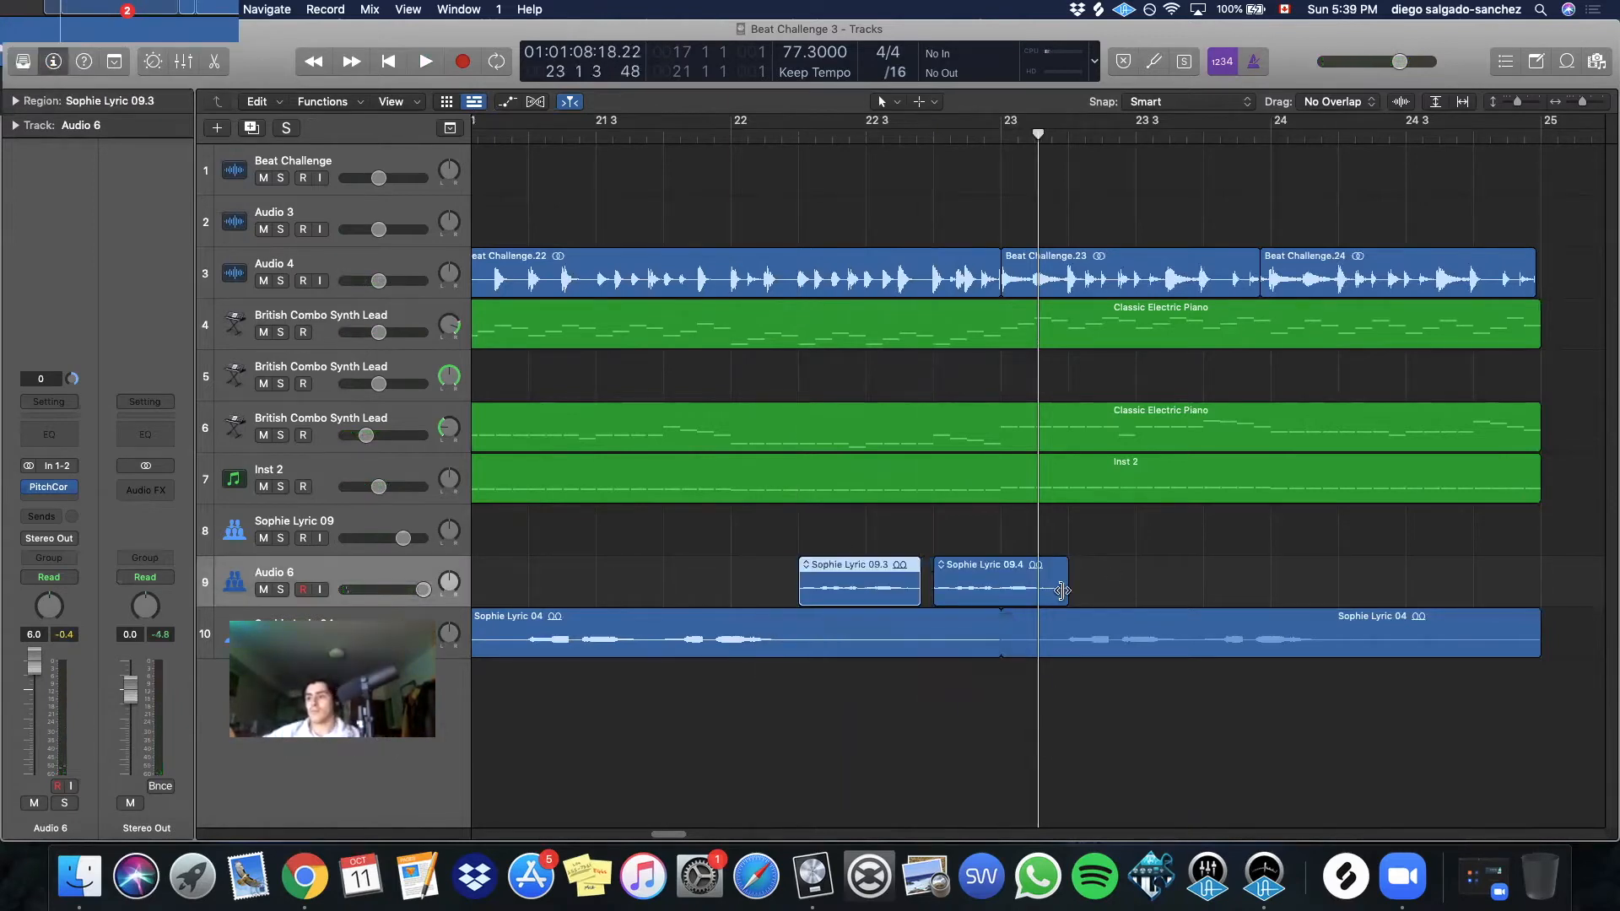
drag(1062, 590, 1051, 592)
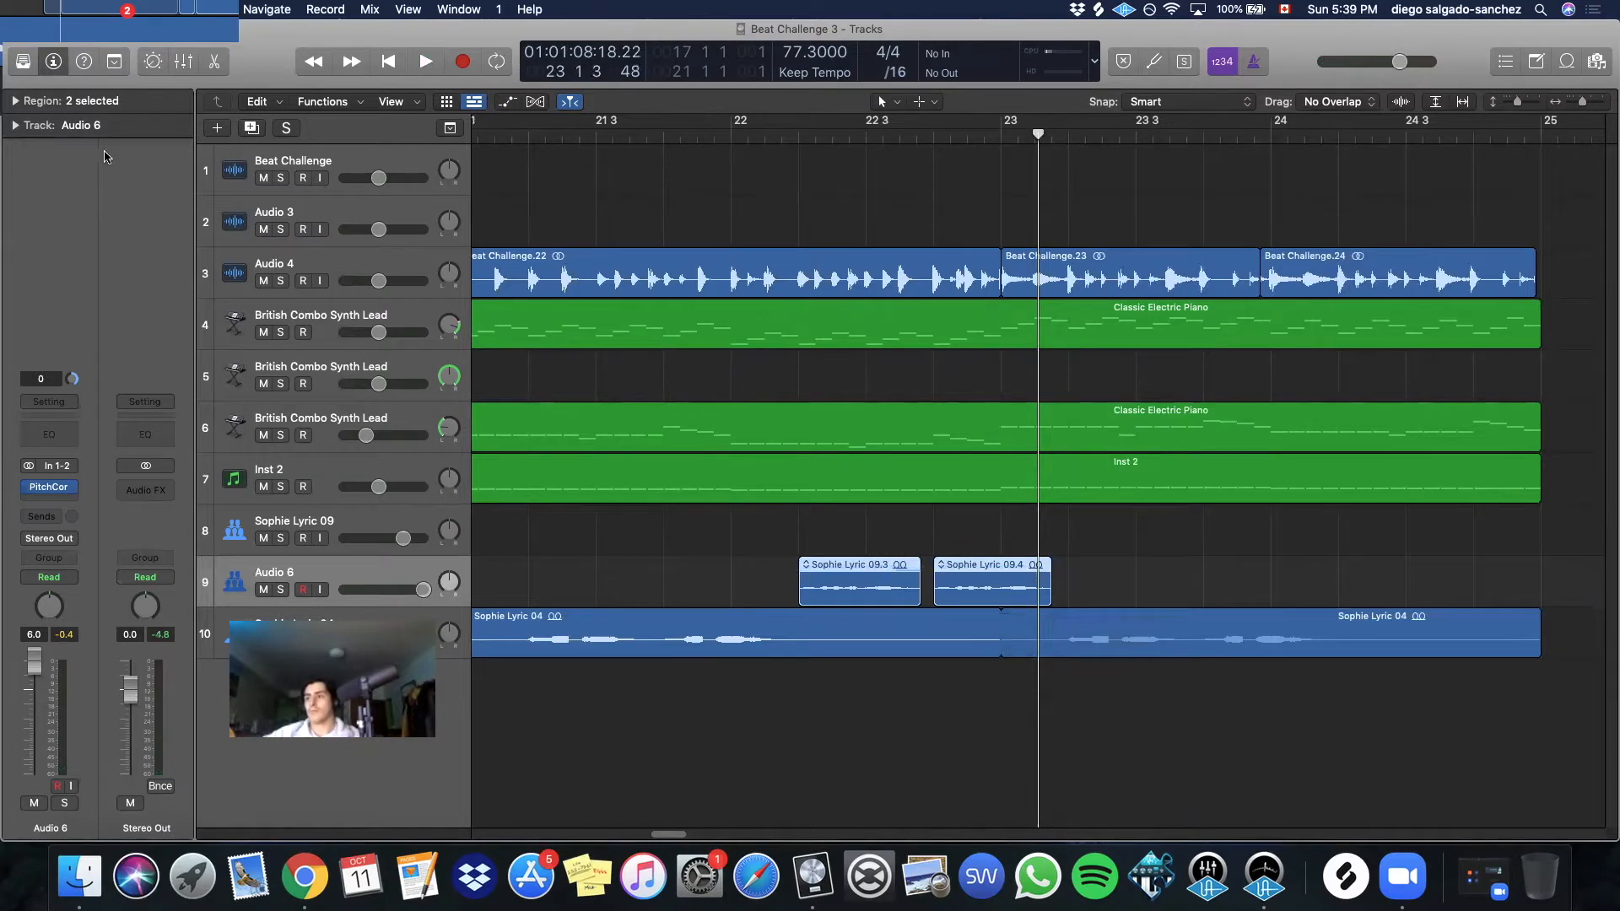
Give the two selected Audio 6 vocal regions a fade-in of 40
click(38, 103)
click(32, 251)
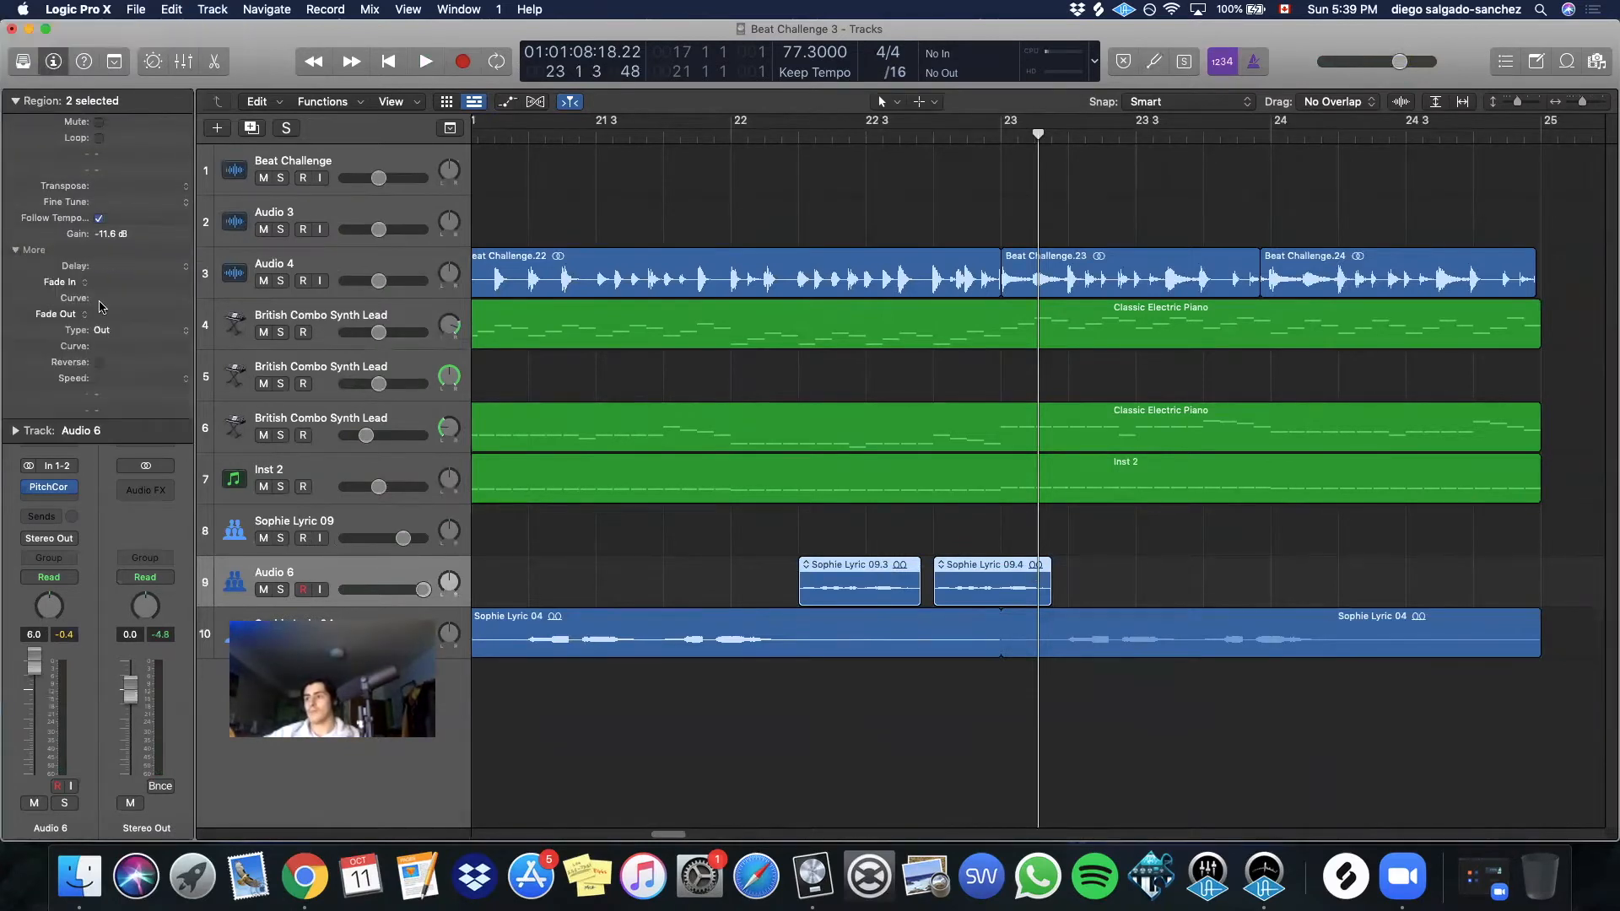
key(super+Left)
key(super+Left)
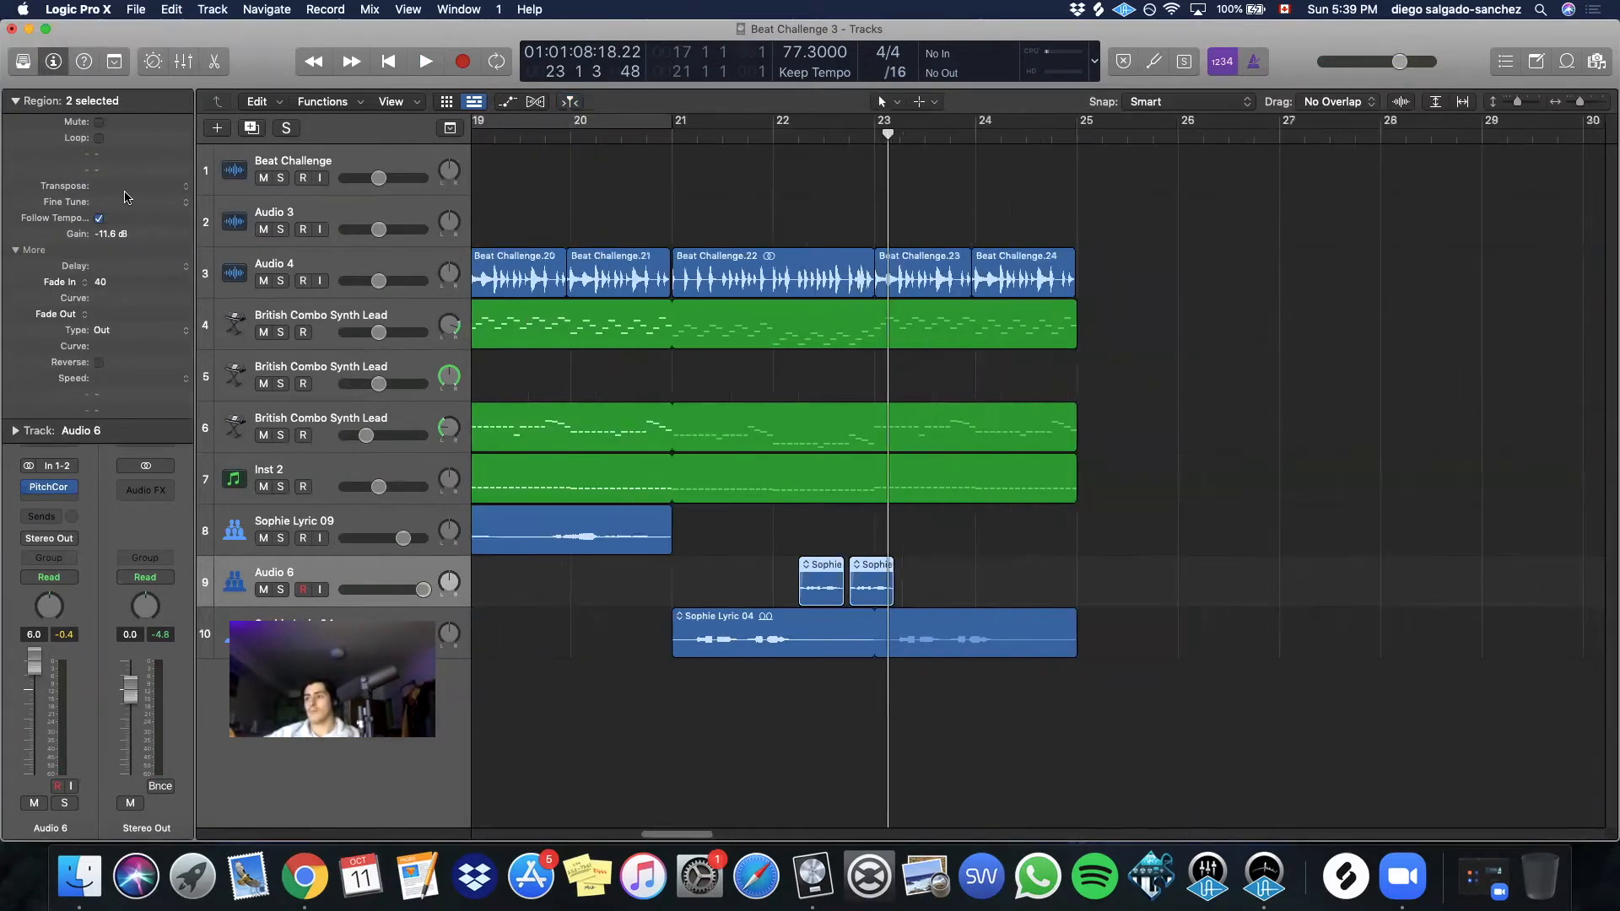
Play the arrangement from the beginning and review its layout through bar 25
key(Return)
key(space)
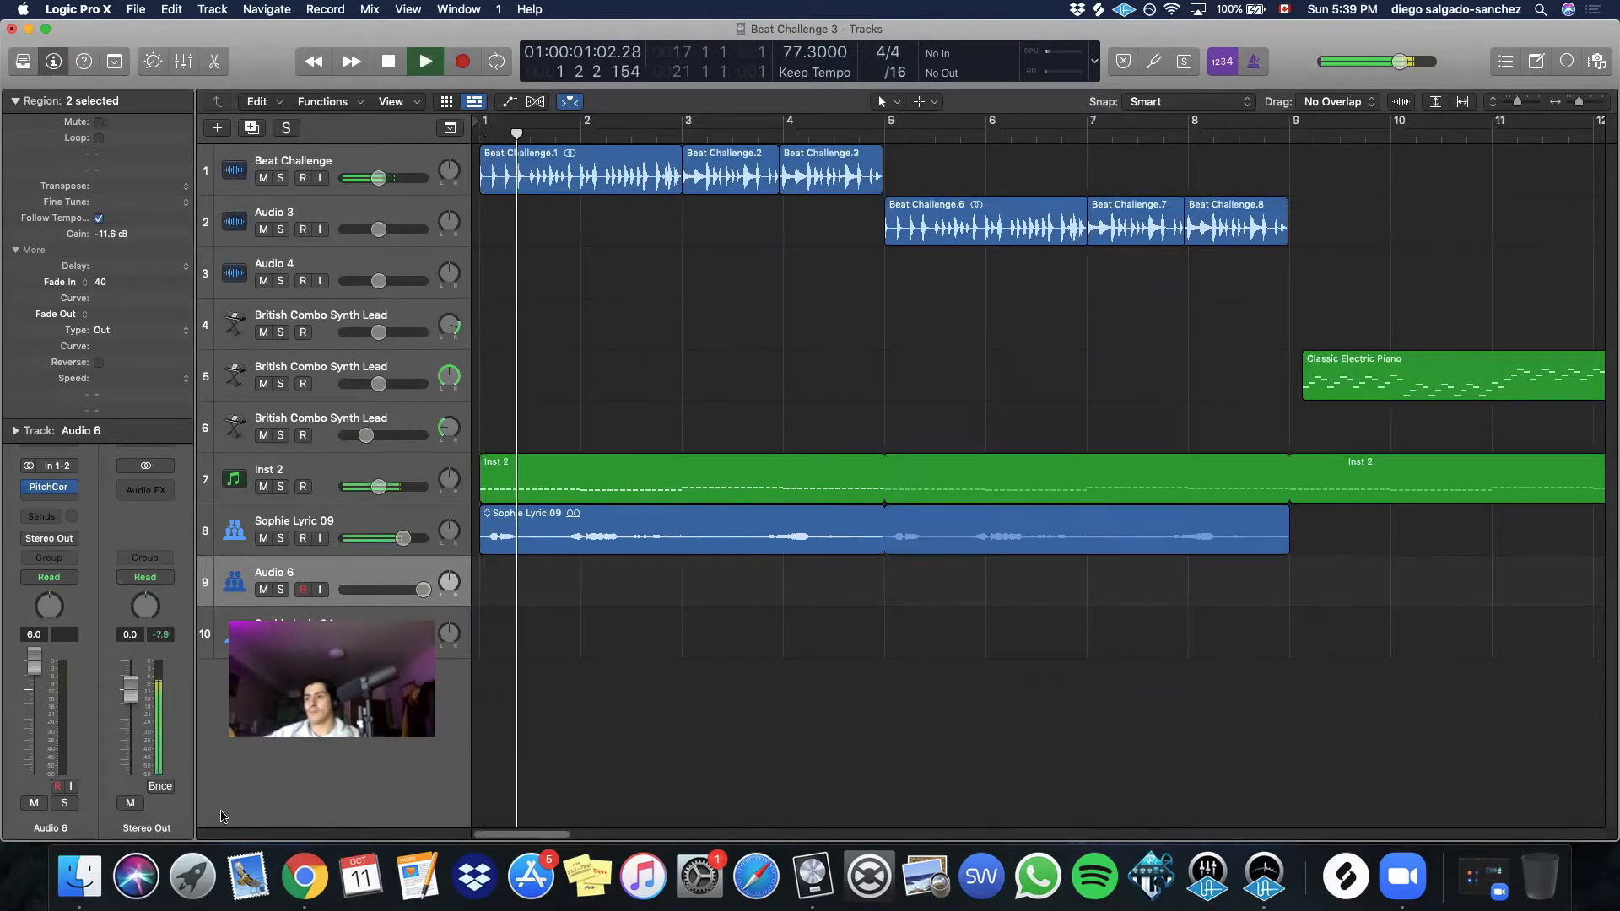
click(625, 669)
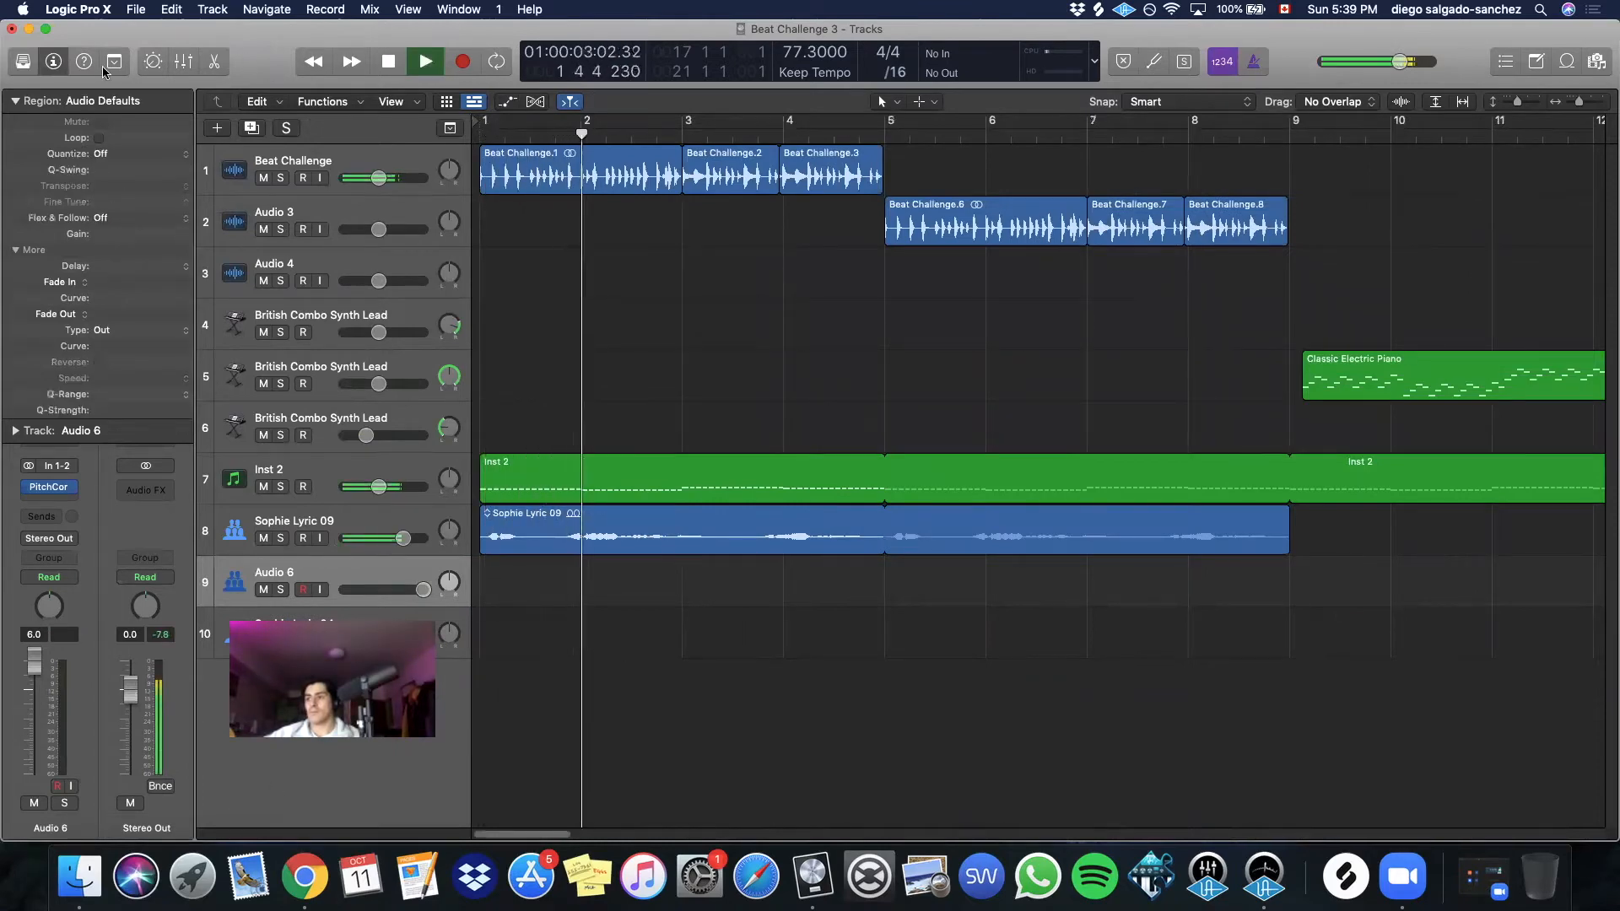
click(23, 61)
click(22, 61)
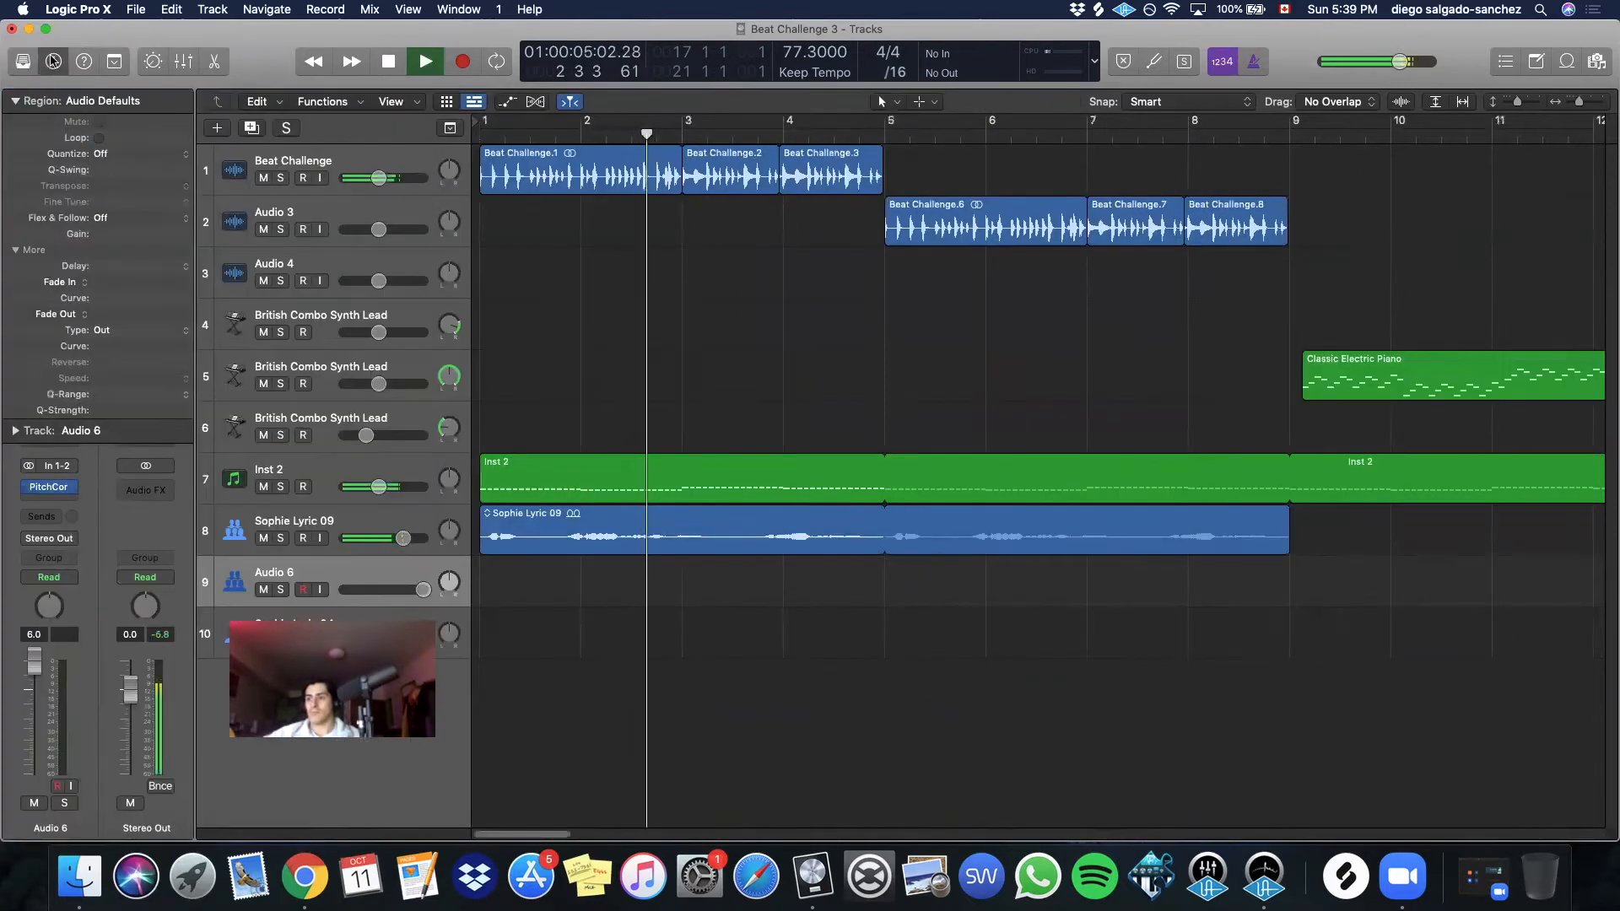
click(140, 10)
click(1092, 309)
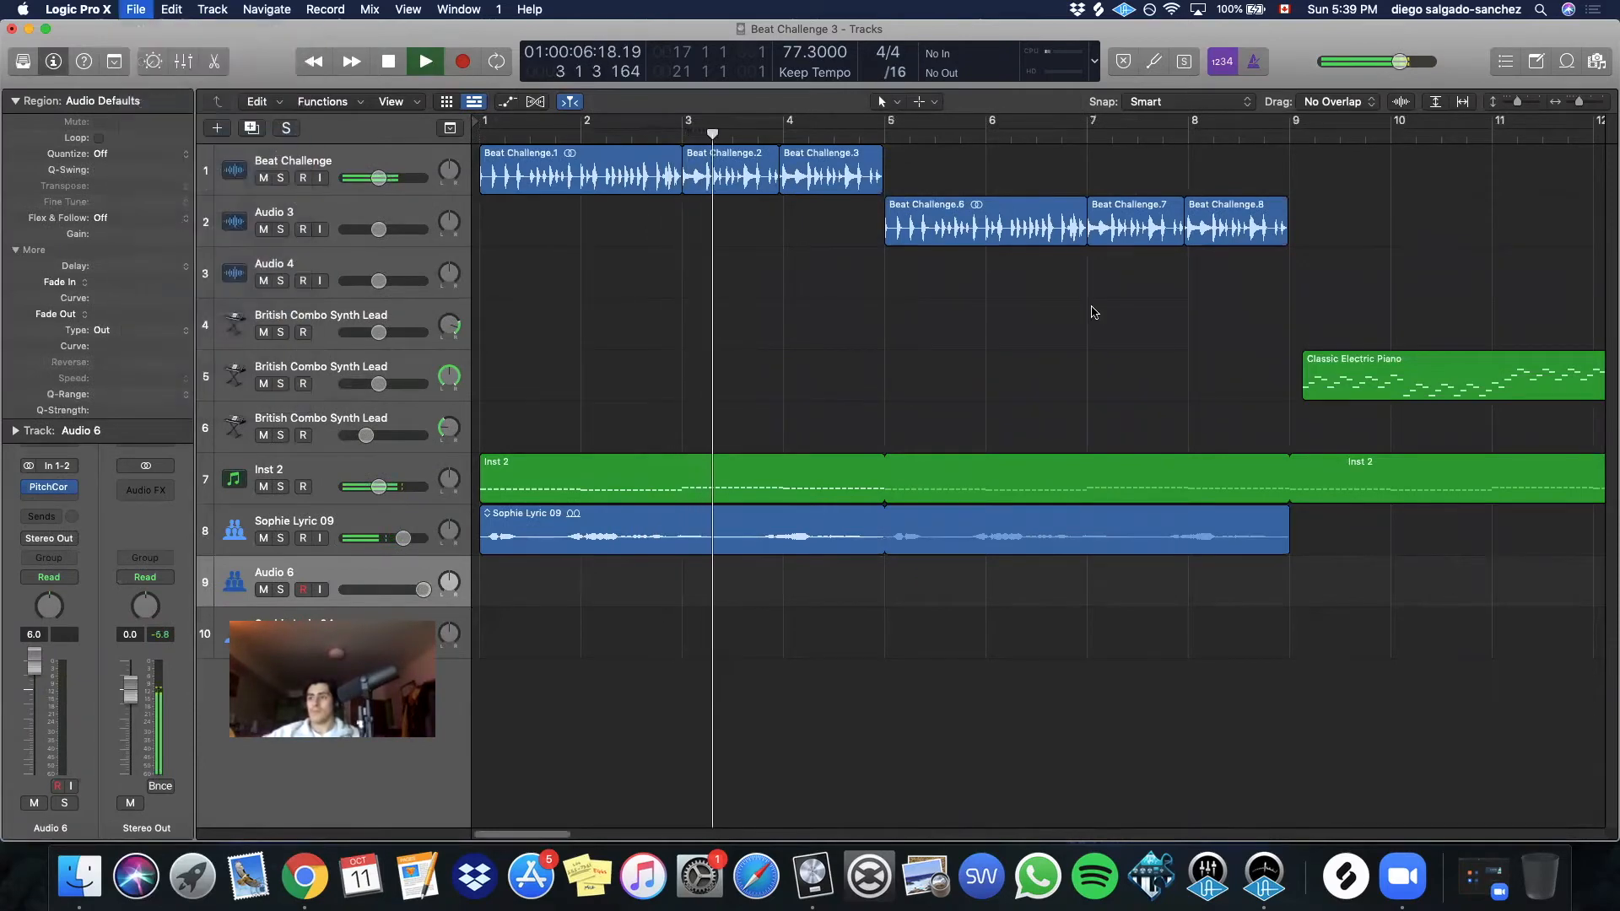
scroll(1091, 311, down, 3)
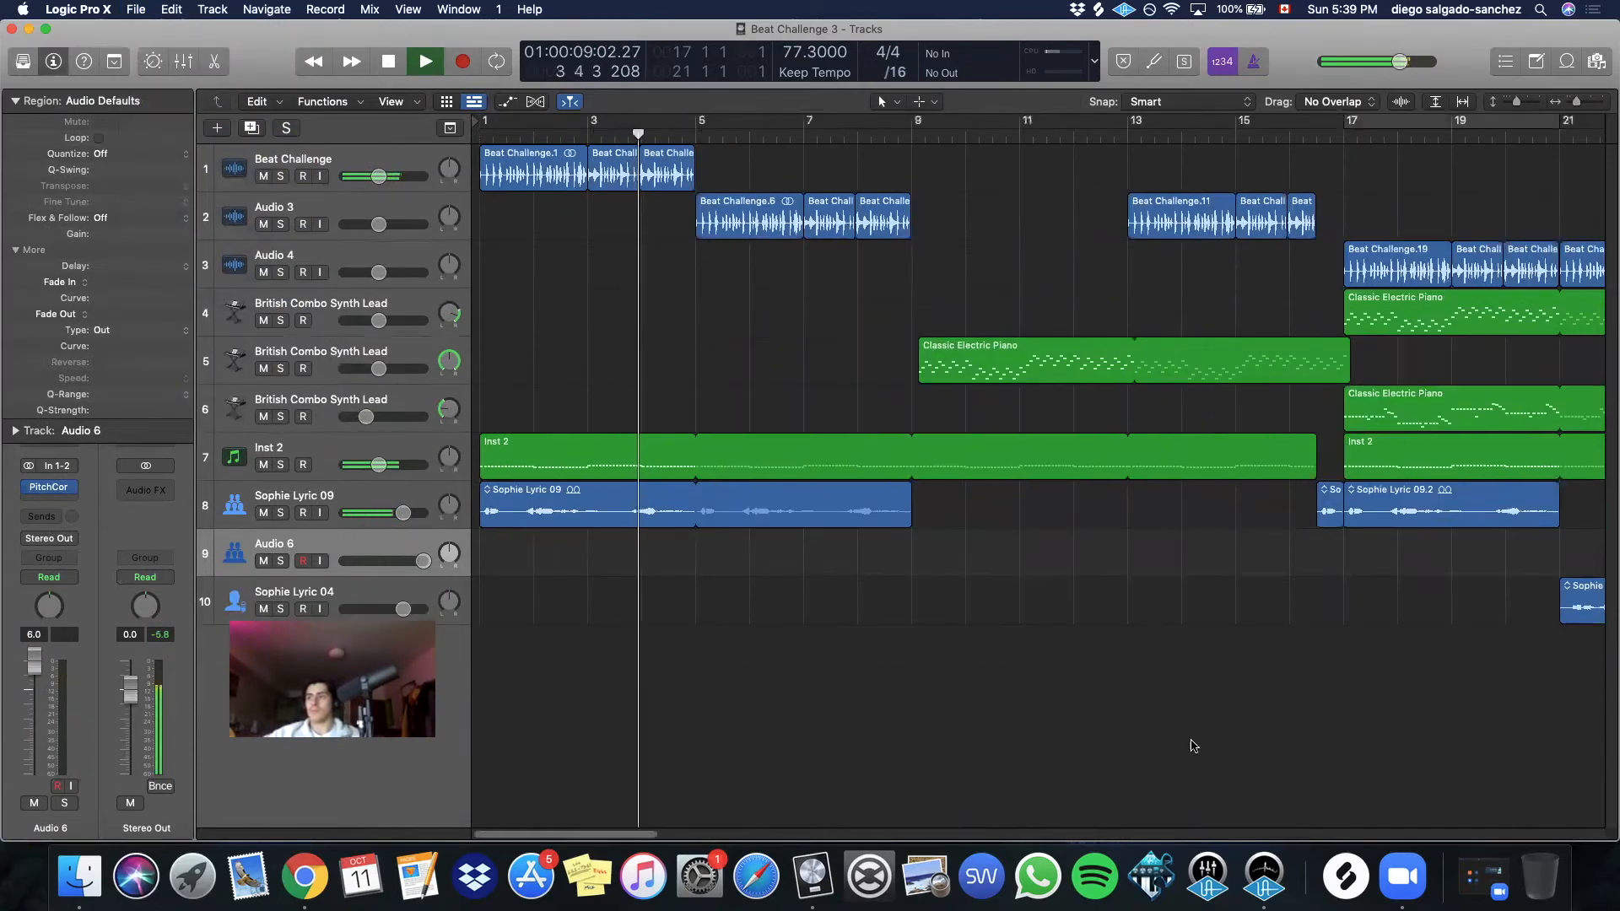
scroll(646, 815, right, 5)
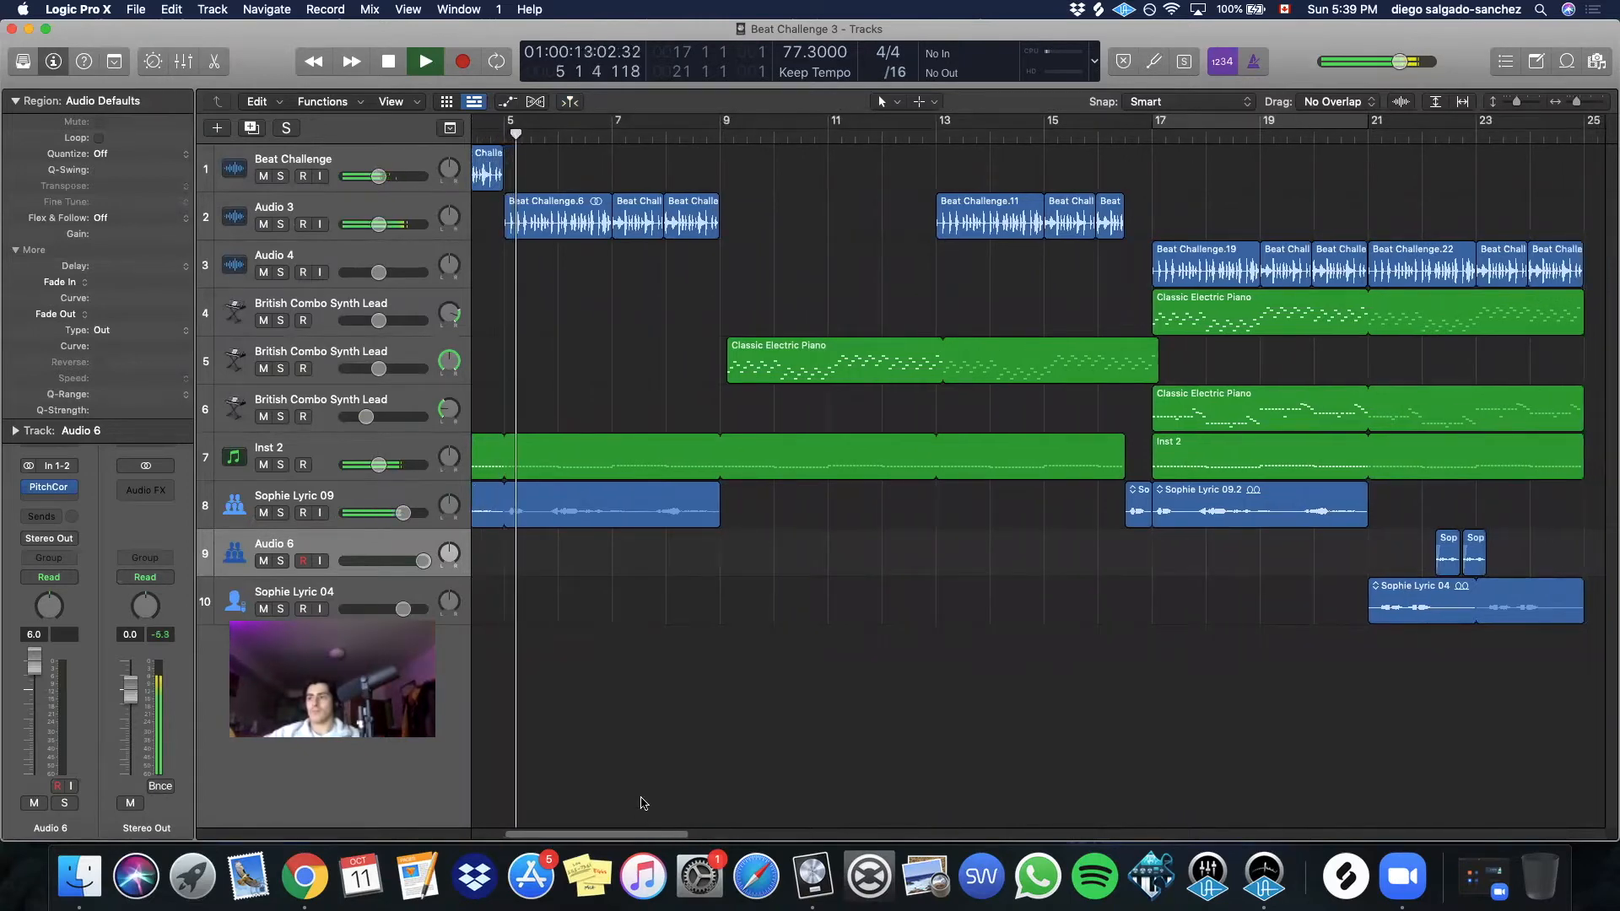
scroll(612, 836, left, 3)
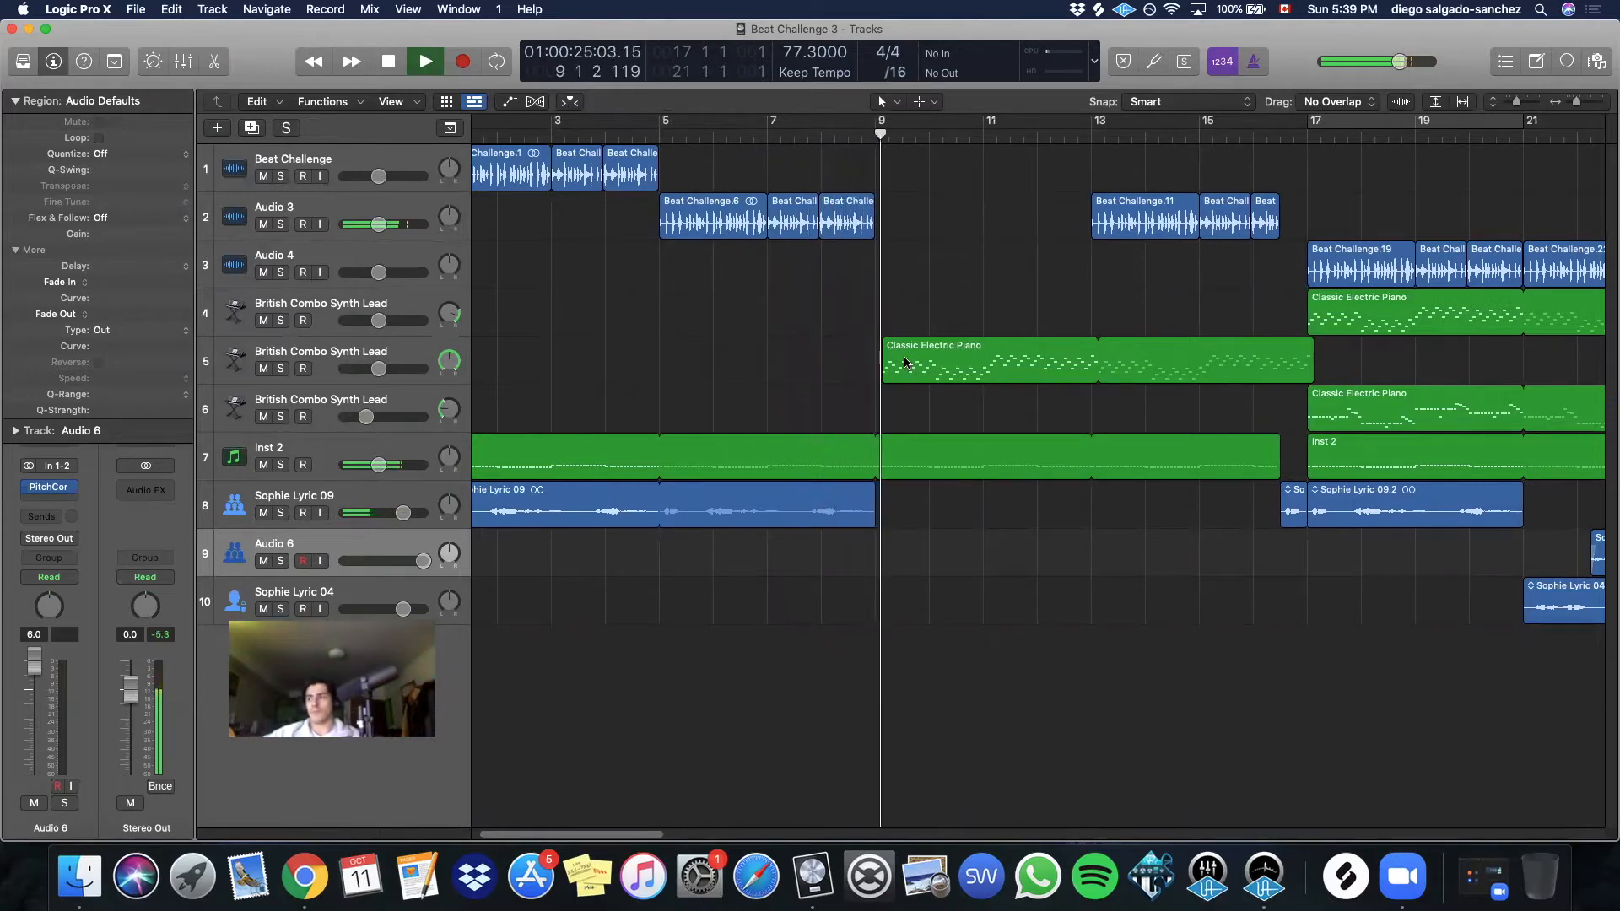
Move the Classic Electric Piano region on track 5 to start exactly at bar 9 and save the project
drag(898, 363, 892, 364)
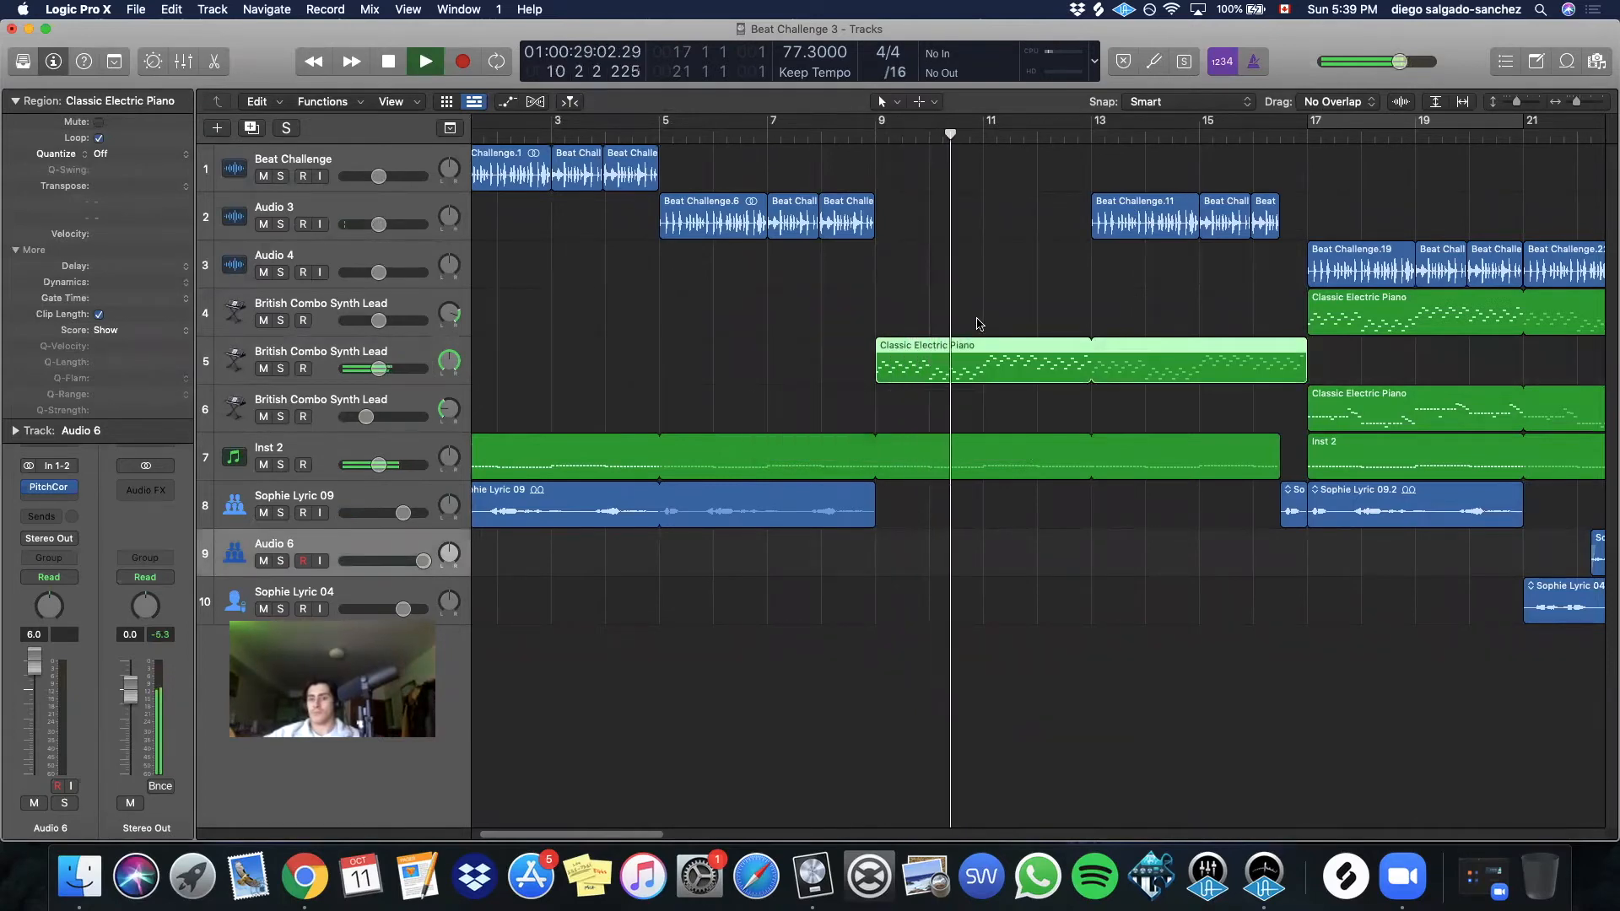
click(979, 324)
click(135, 9)
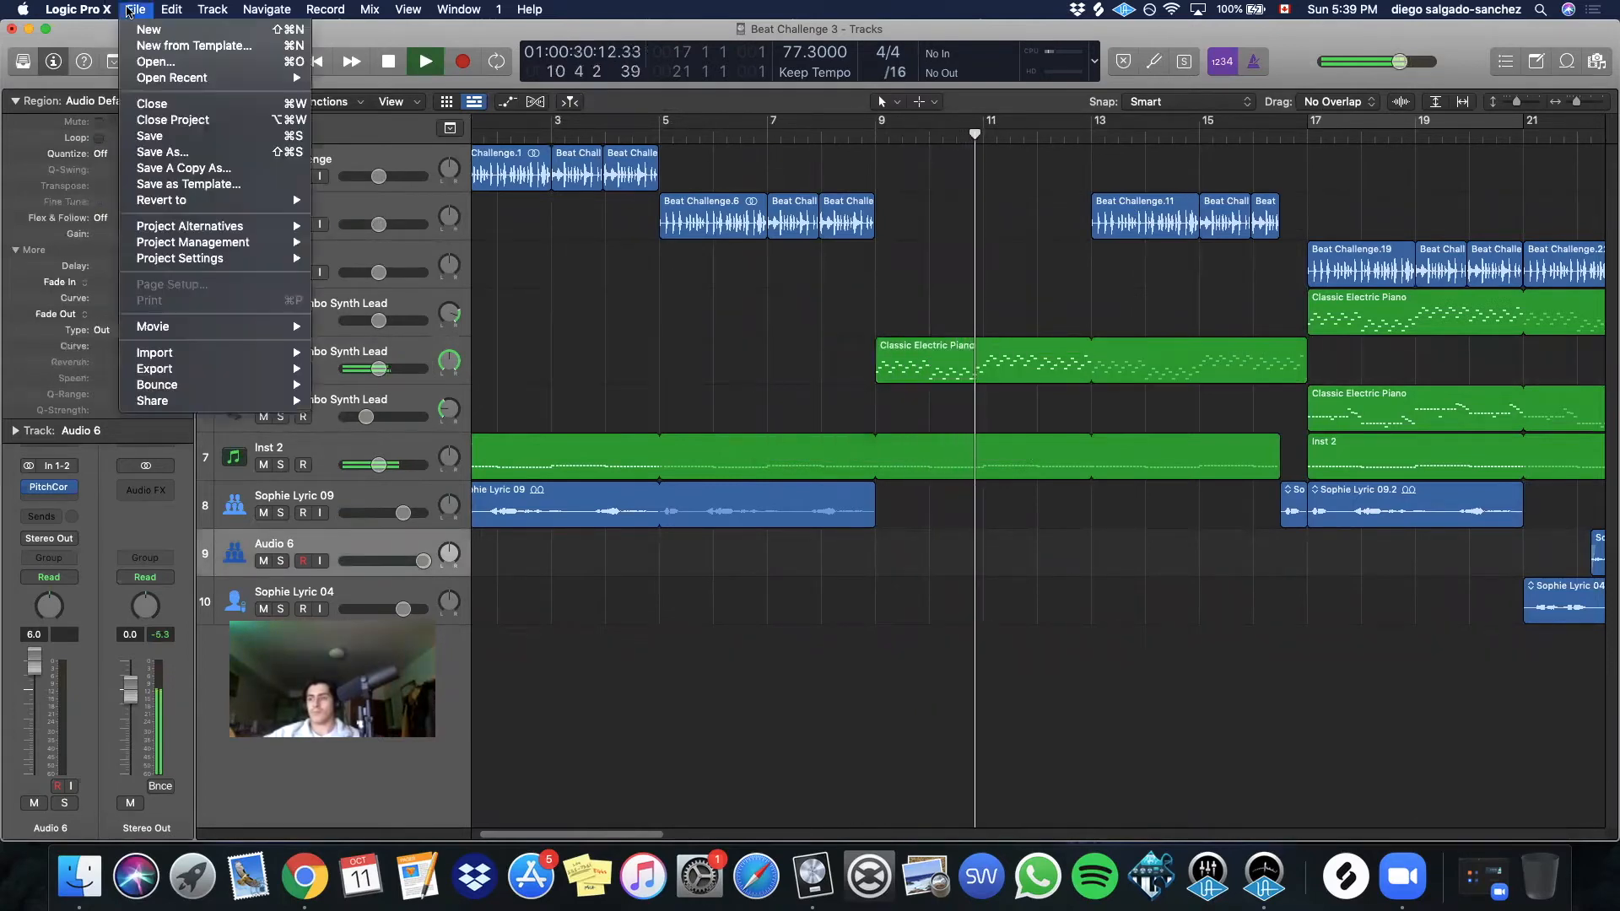
click(170, 136)
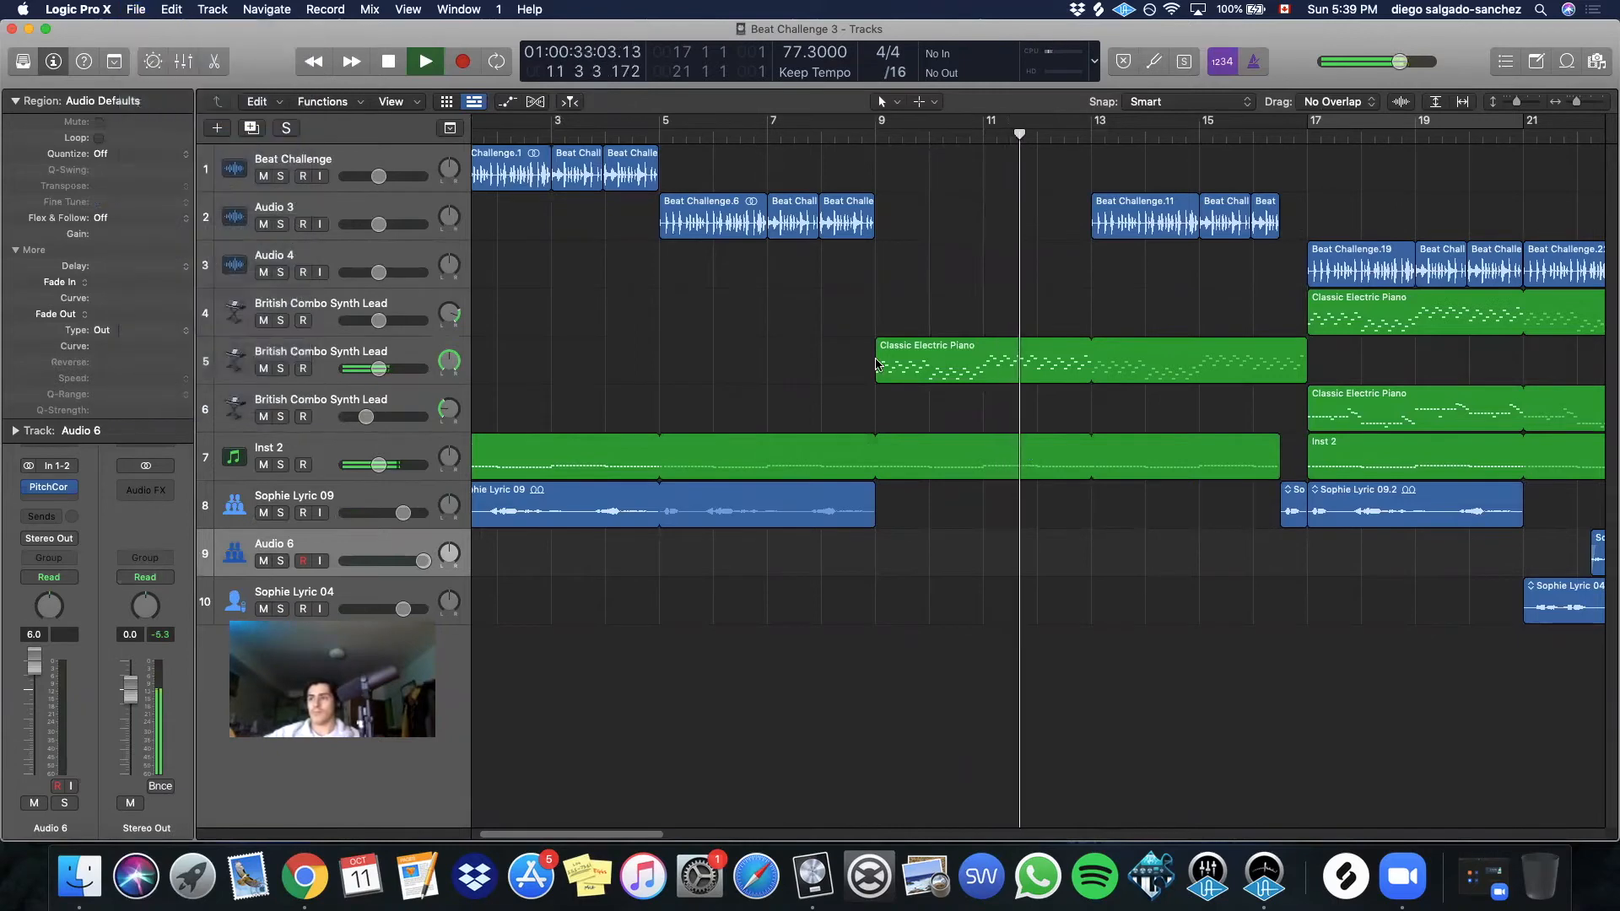
click(13, 101)
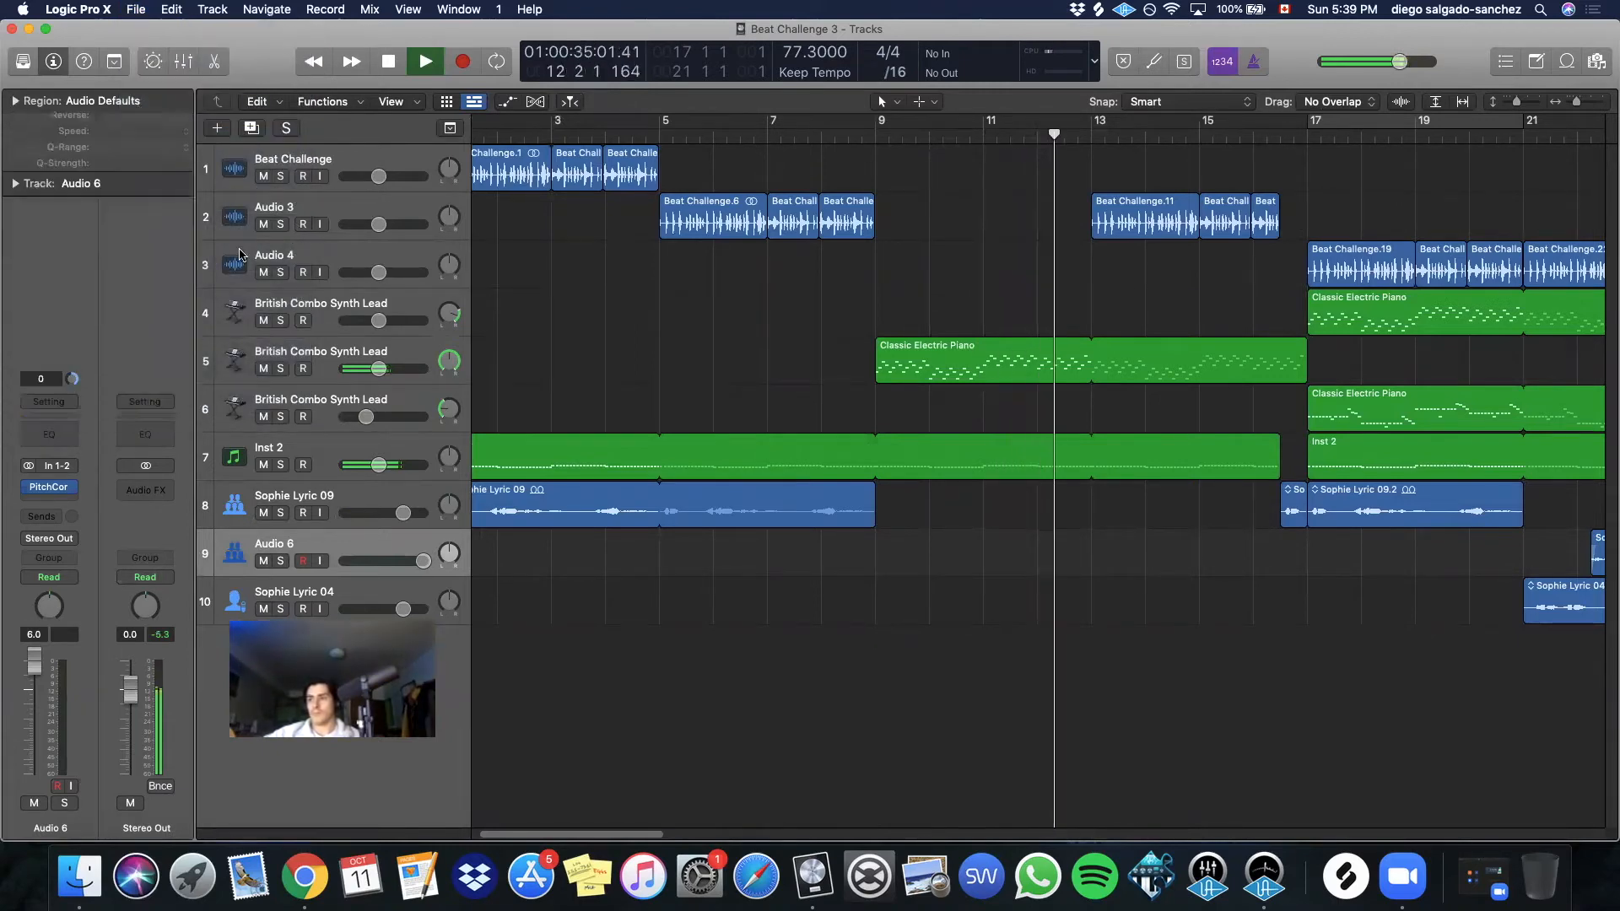
click(299, 354)
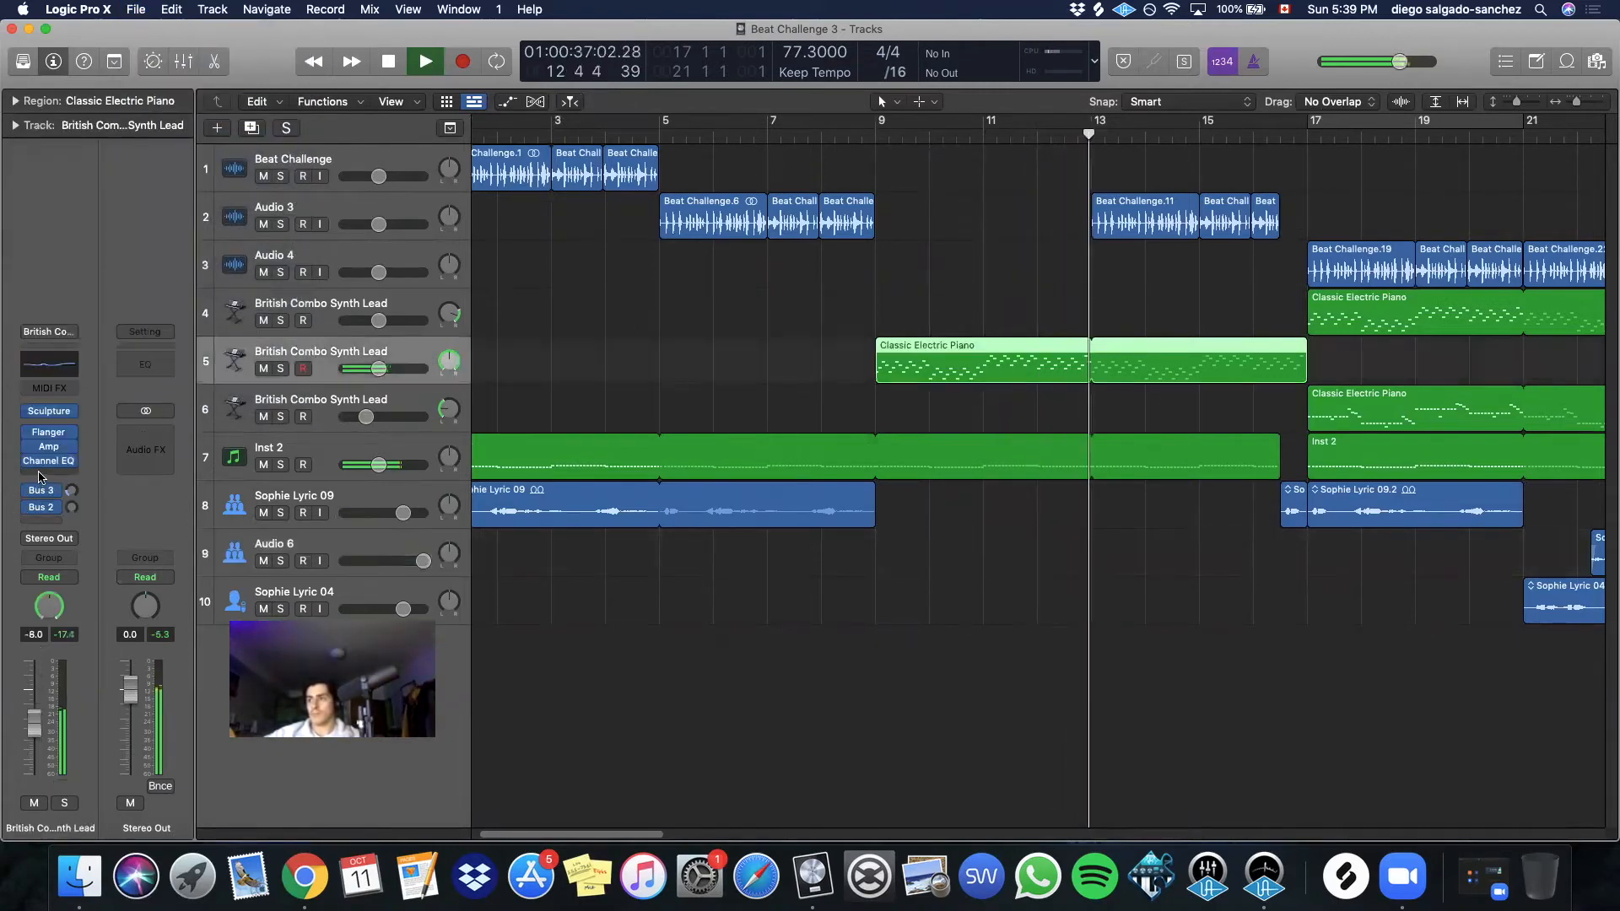
click(38, 473)
mouse_move(105, 785)
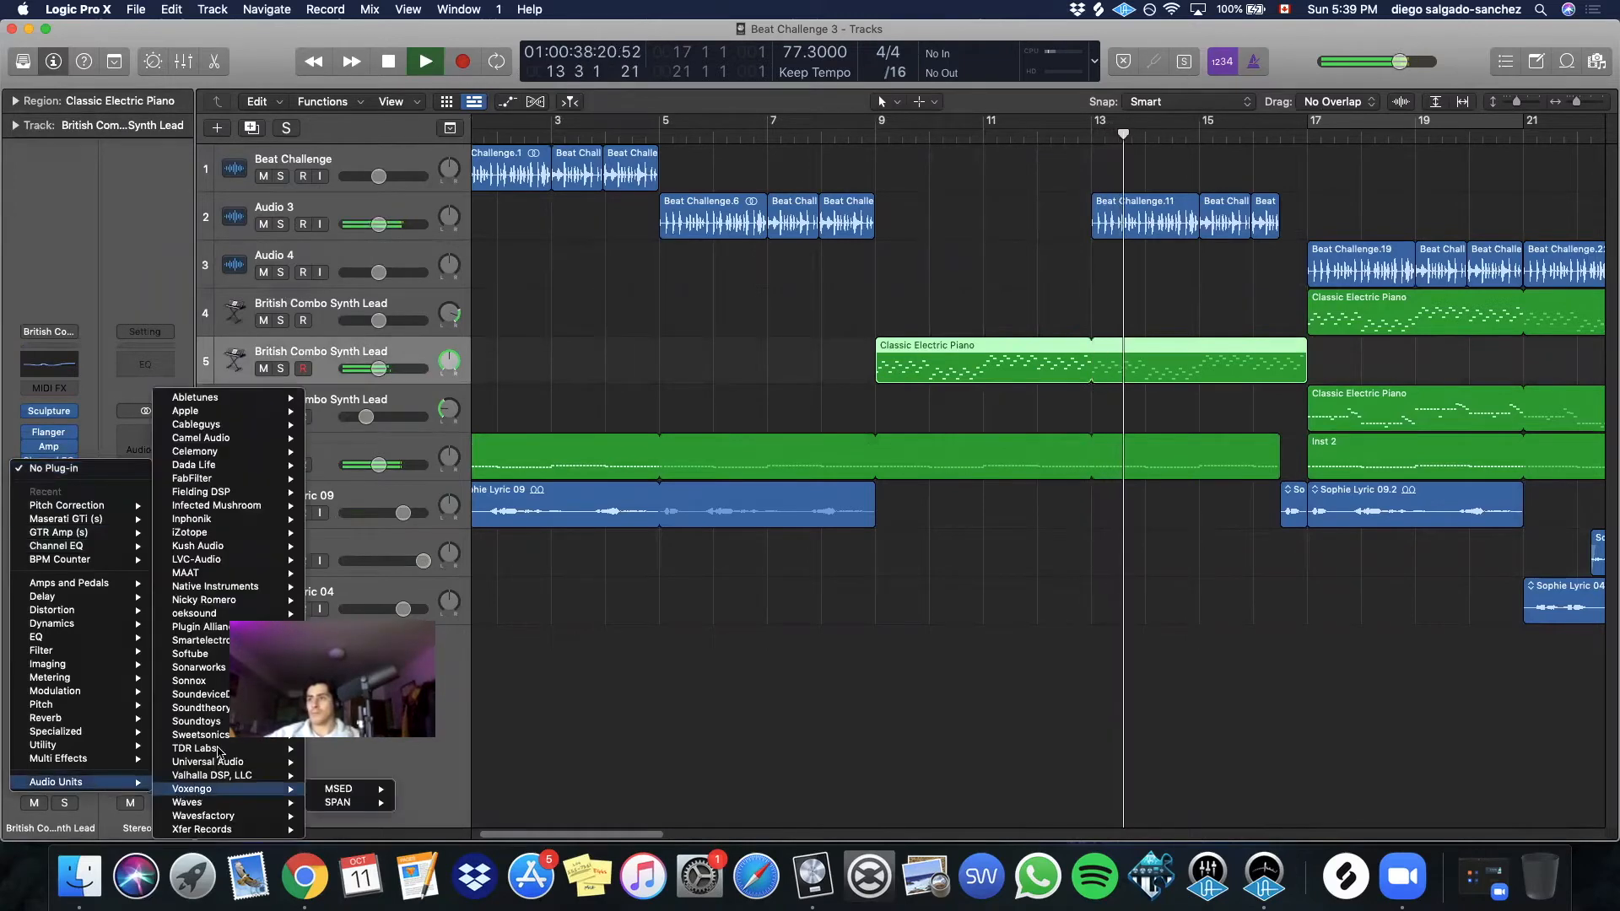
mouse_move(264, 616)
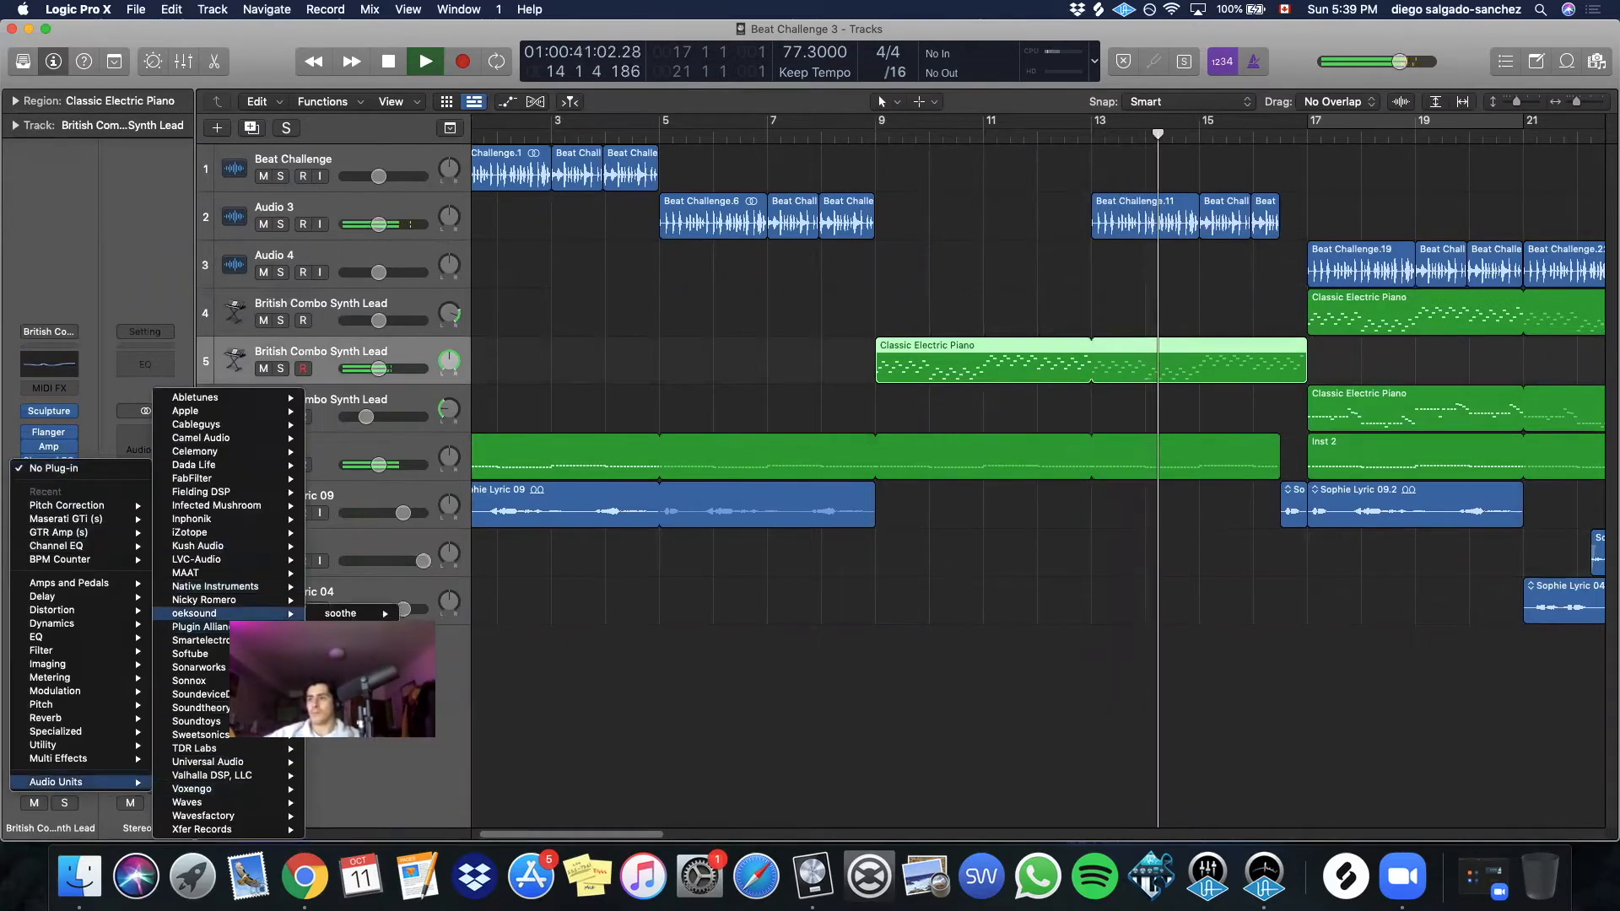
mouse_move(117, 667)
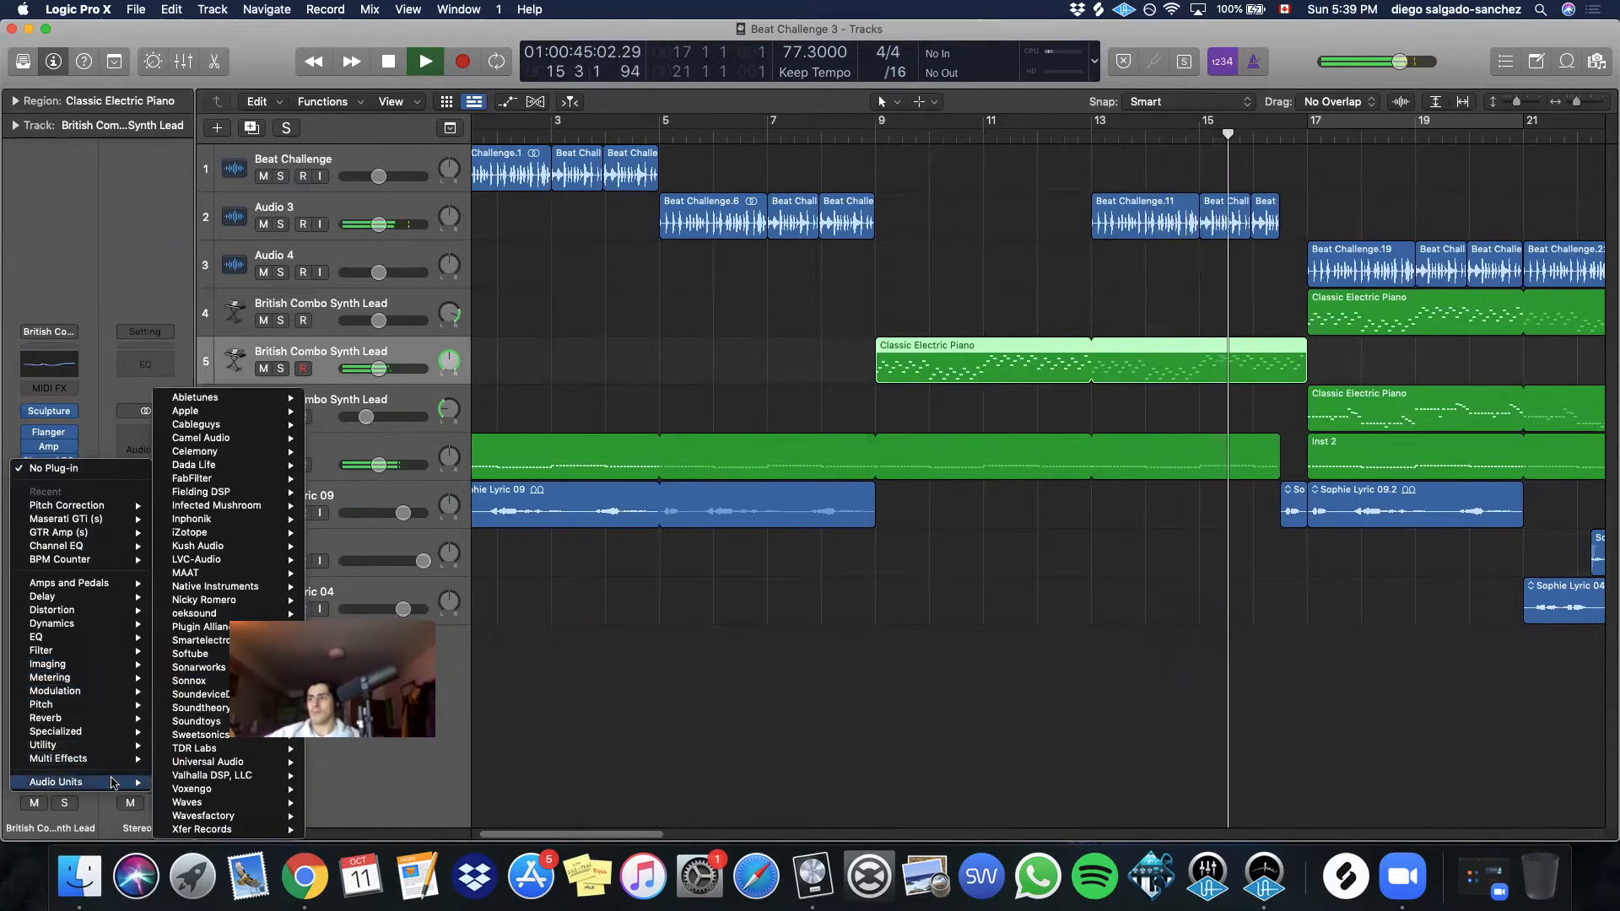
click(1063, 679)
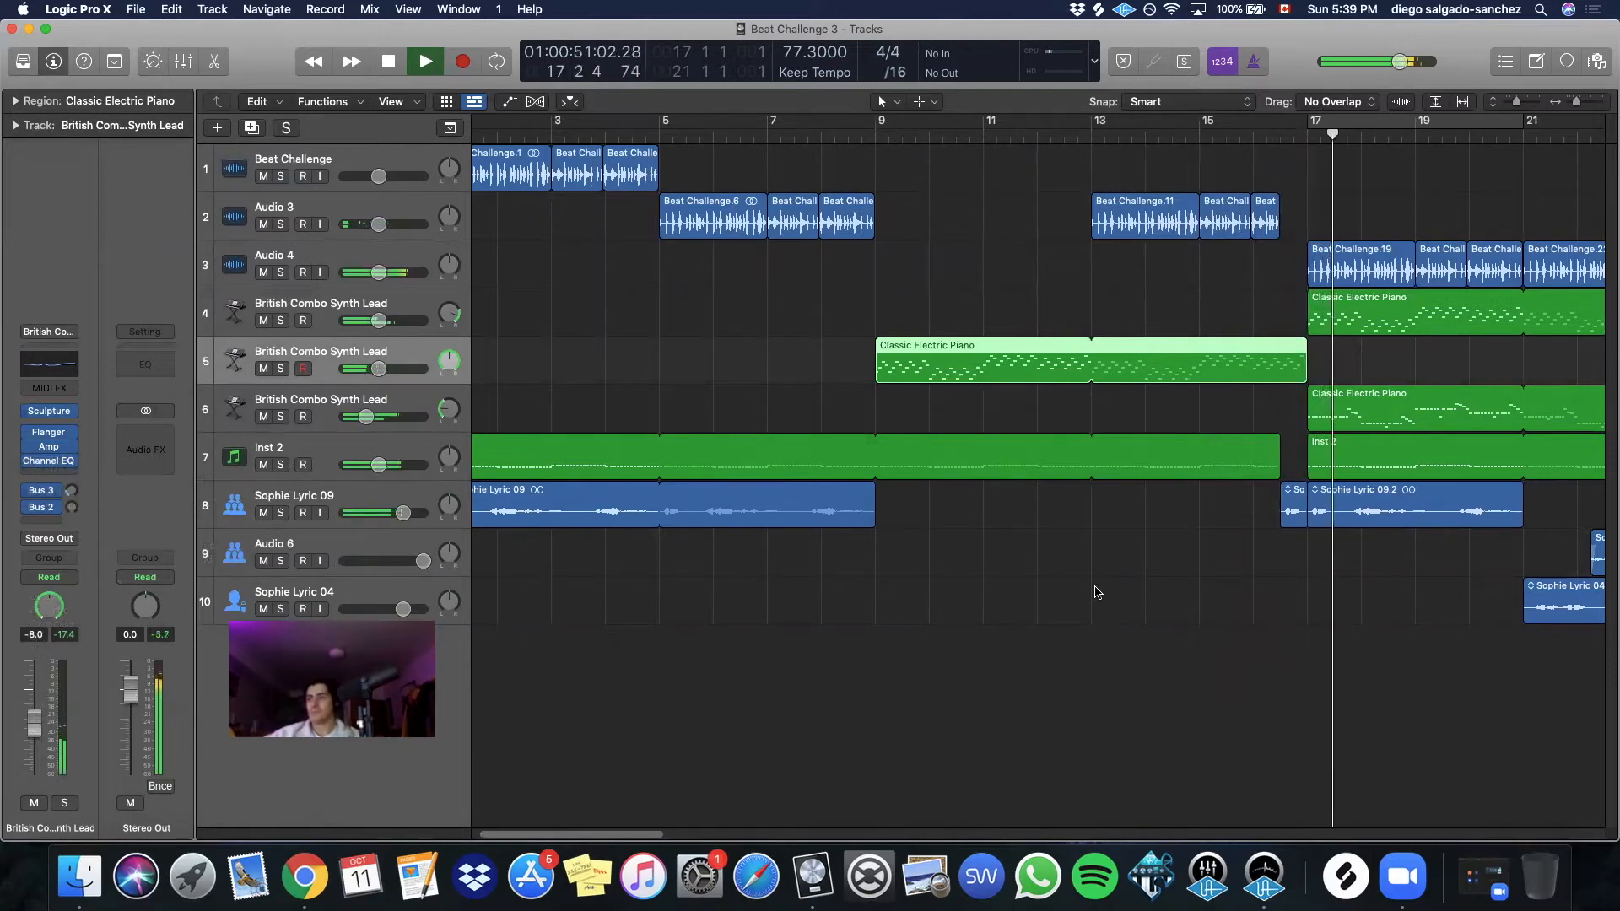
Solo the track 6 British Combo Synth Lead briefly and lower its volume to -17.2 dB
key(super+Right)
key(super+Right)
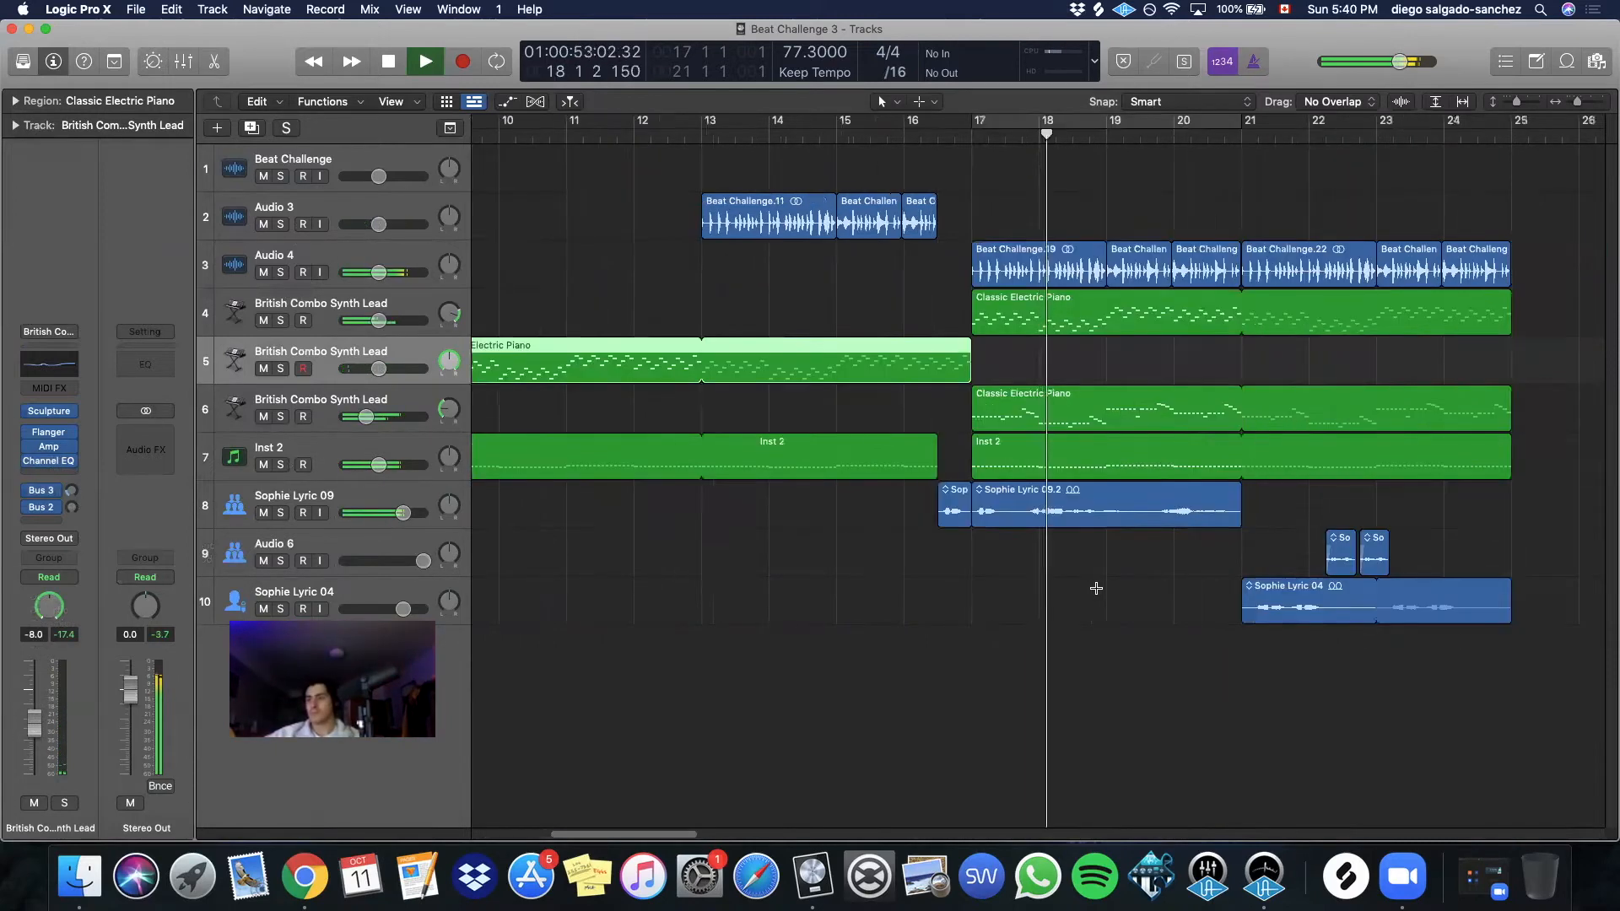
key(super+Down)
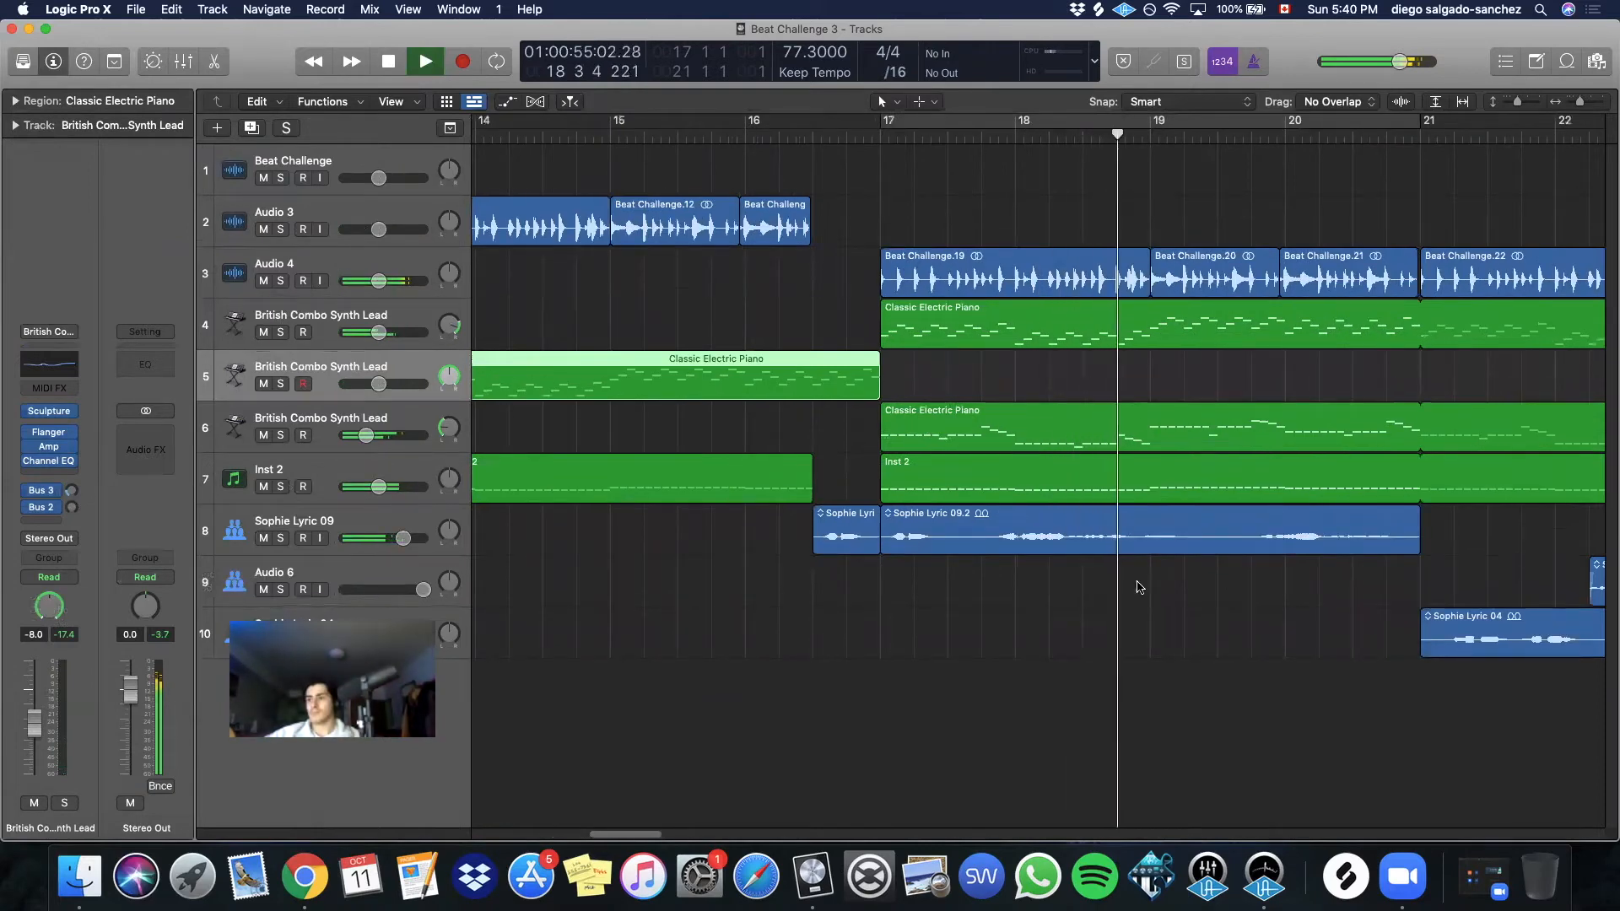
click(366, 422)
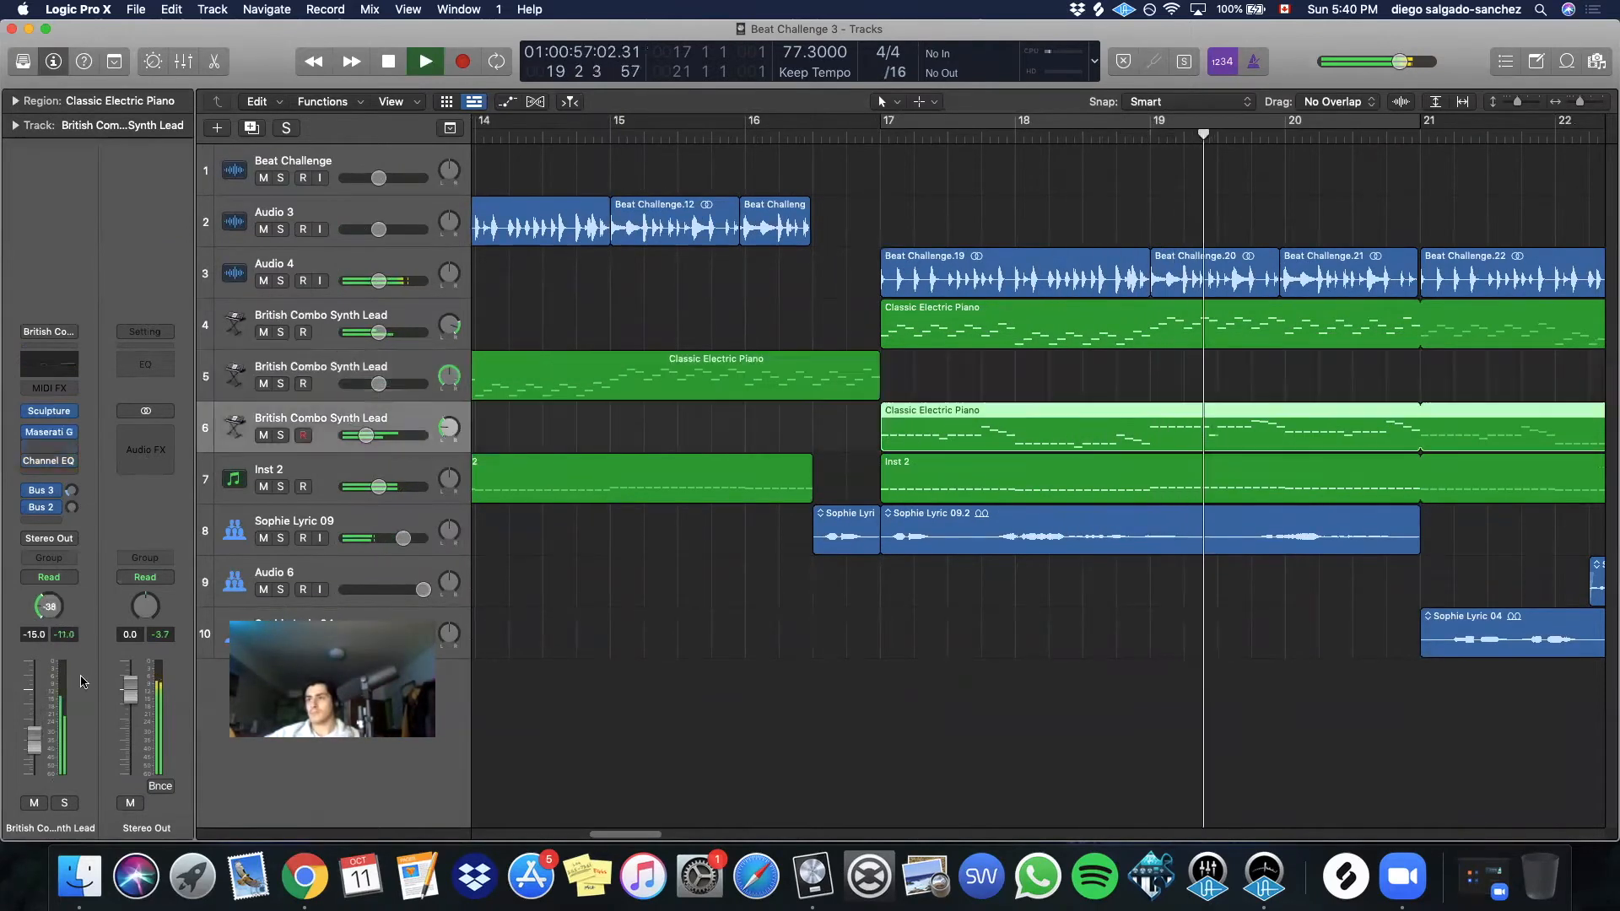
click(64, 802)
click(65, 803)
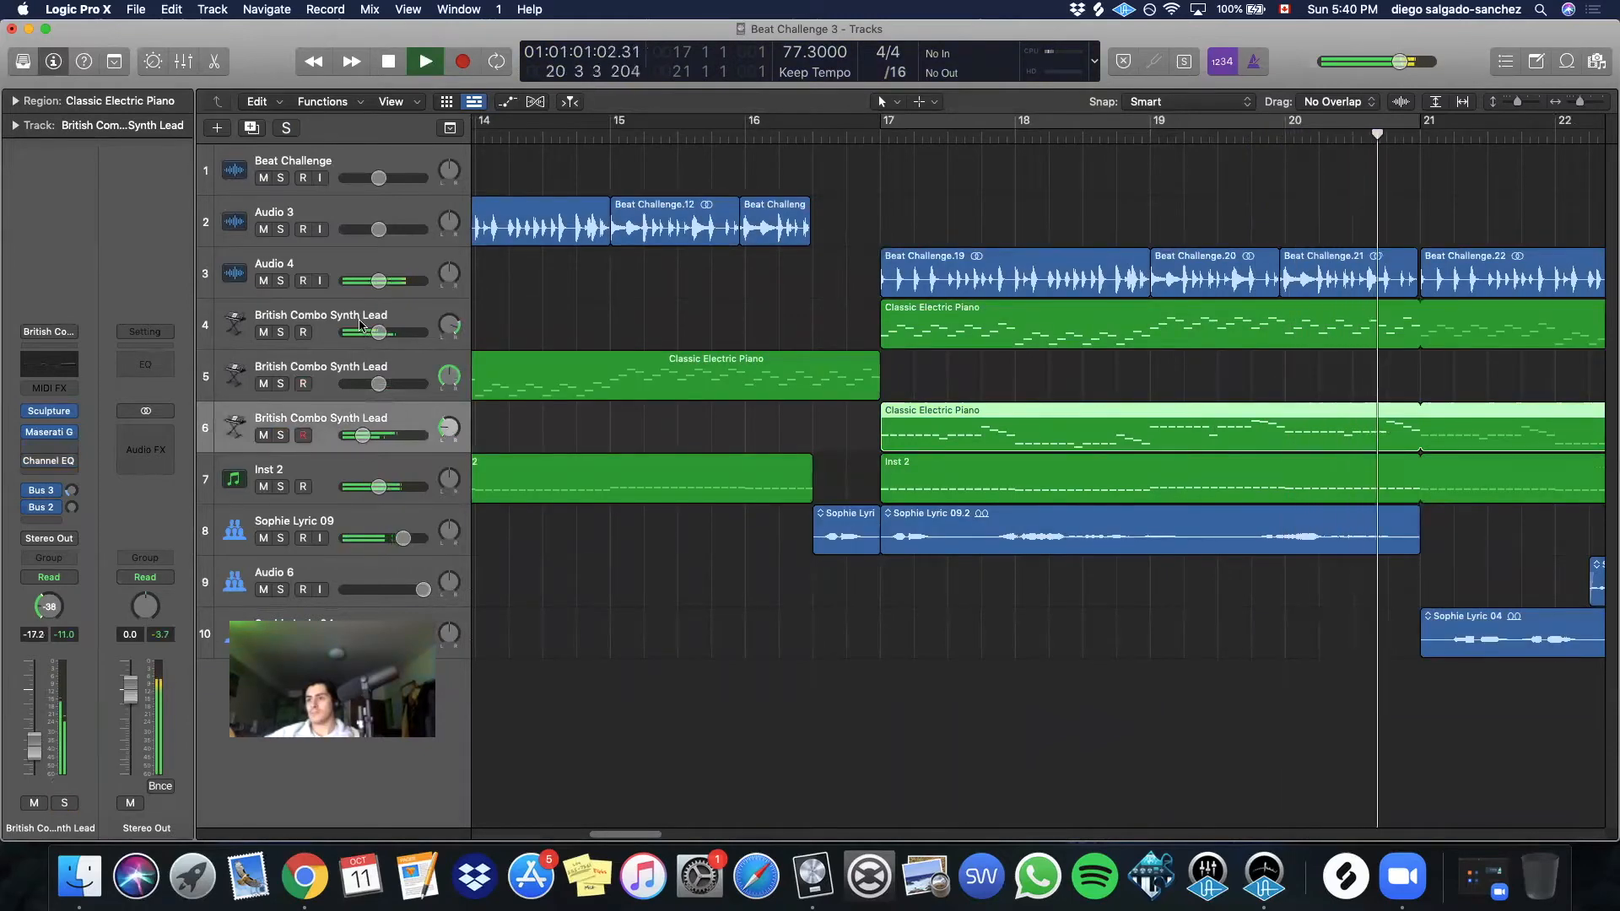
Lower the track 4 British Combo Synth Lead to -12.4 dB and the track 5 British Combo Synth Lead to -14.2 dB
click(374, 323)
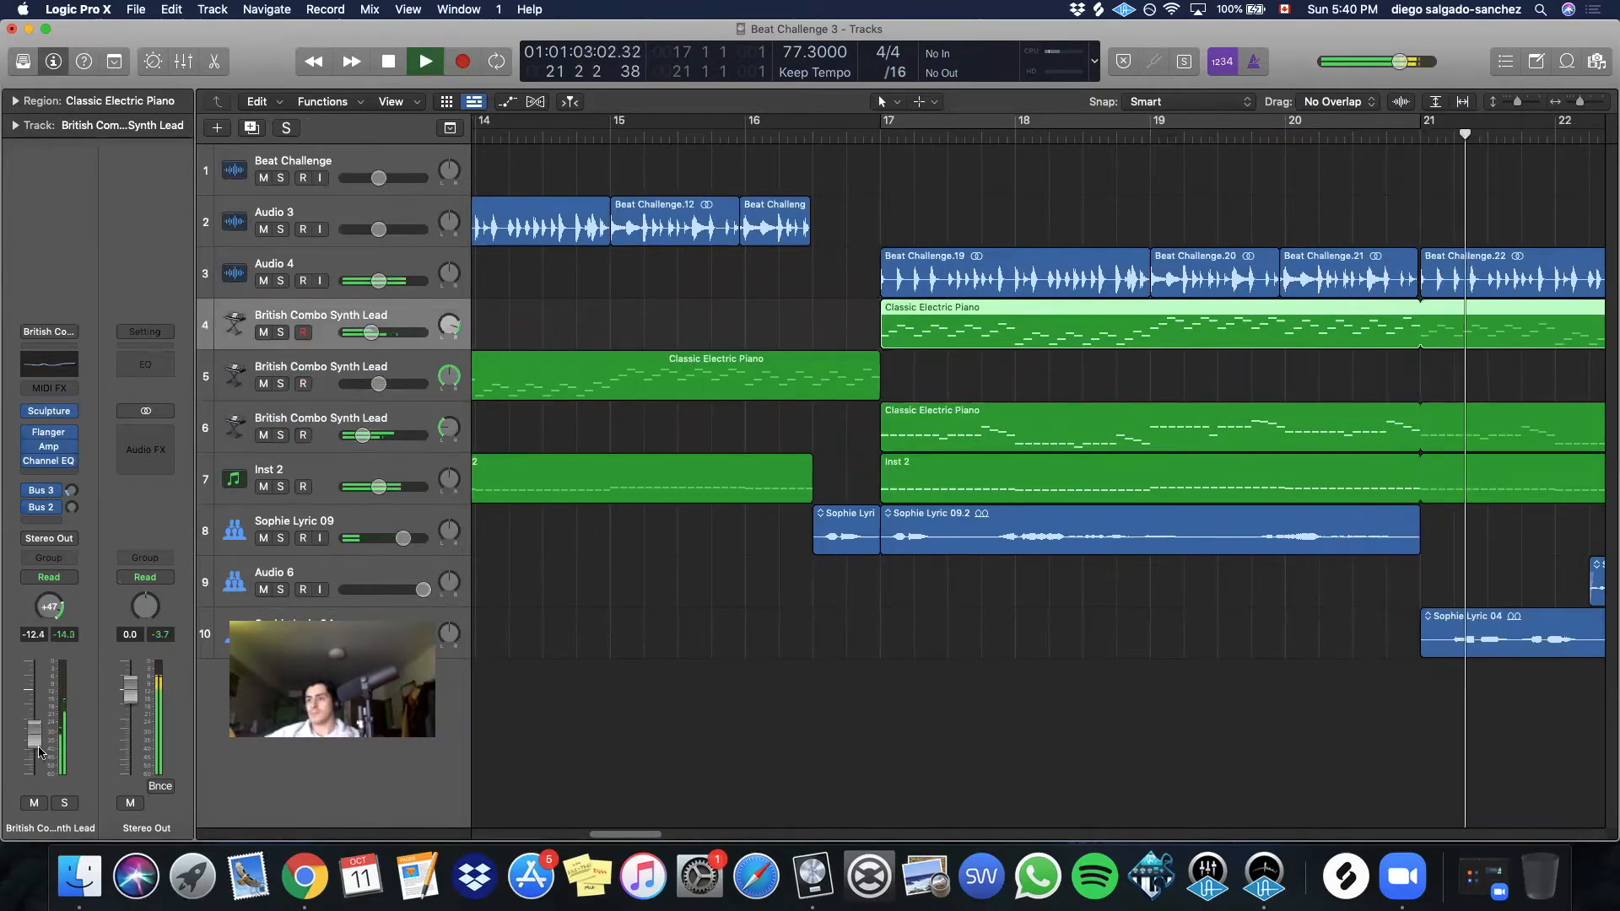
key(super+Left)
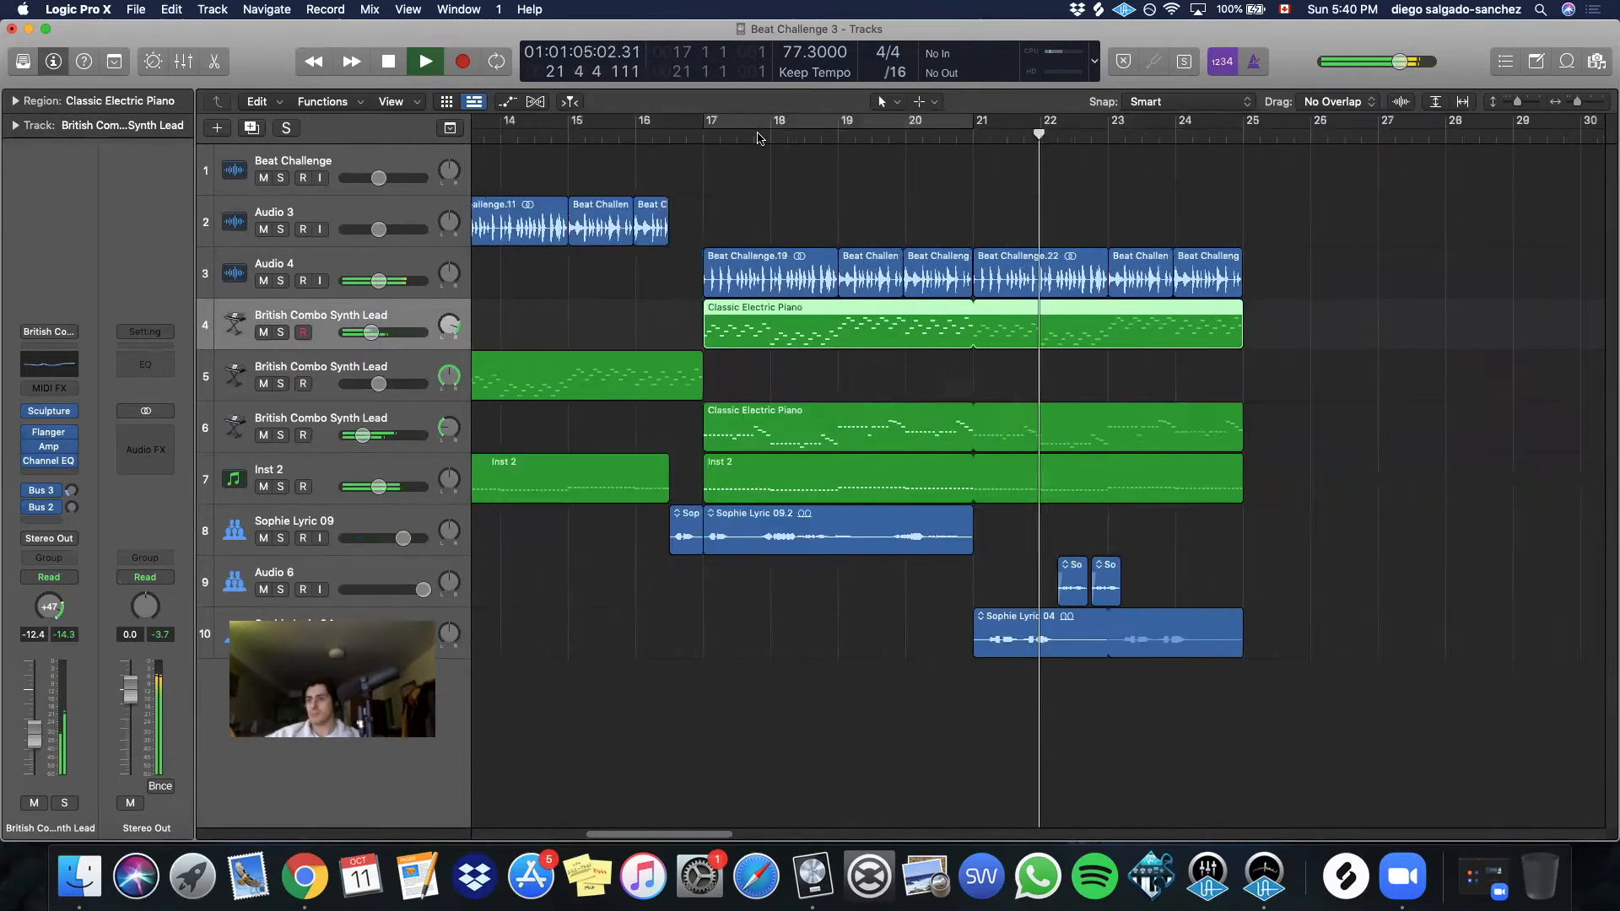
click(324, 363)
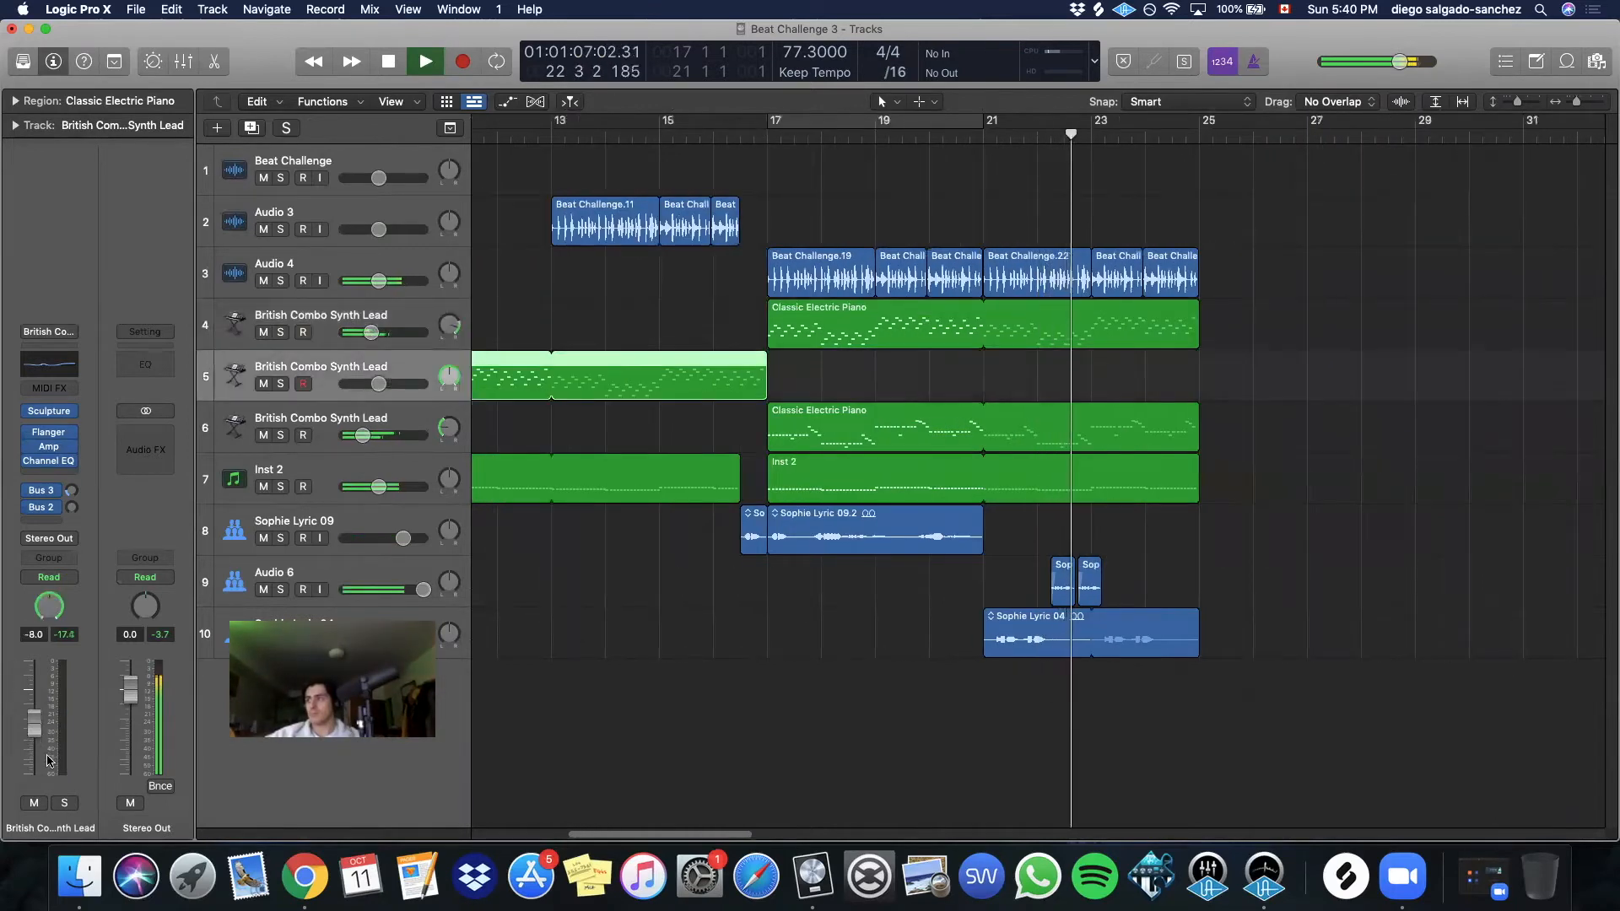
drag(38, 730, 41, 753)
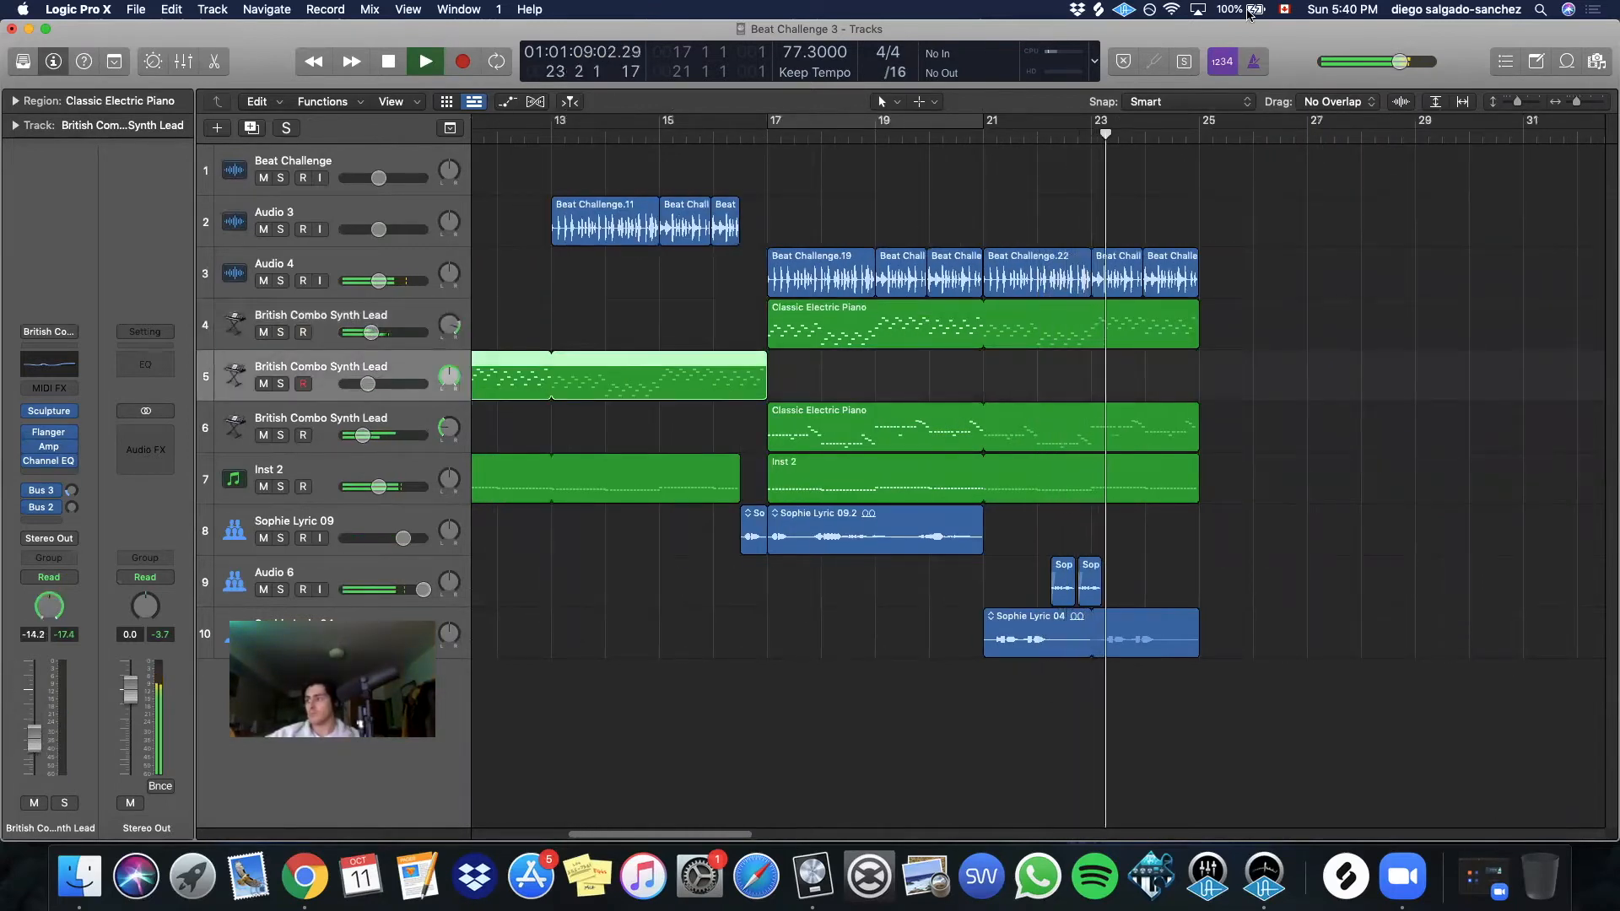
Play from about bar 20 and examine how the Audio 6 vocal regions sit around bars 22 and 23
click(956, 136)
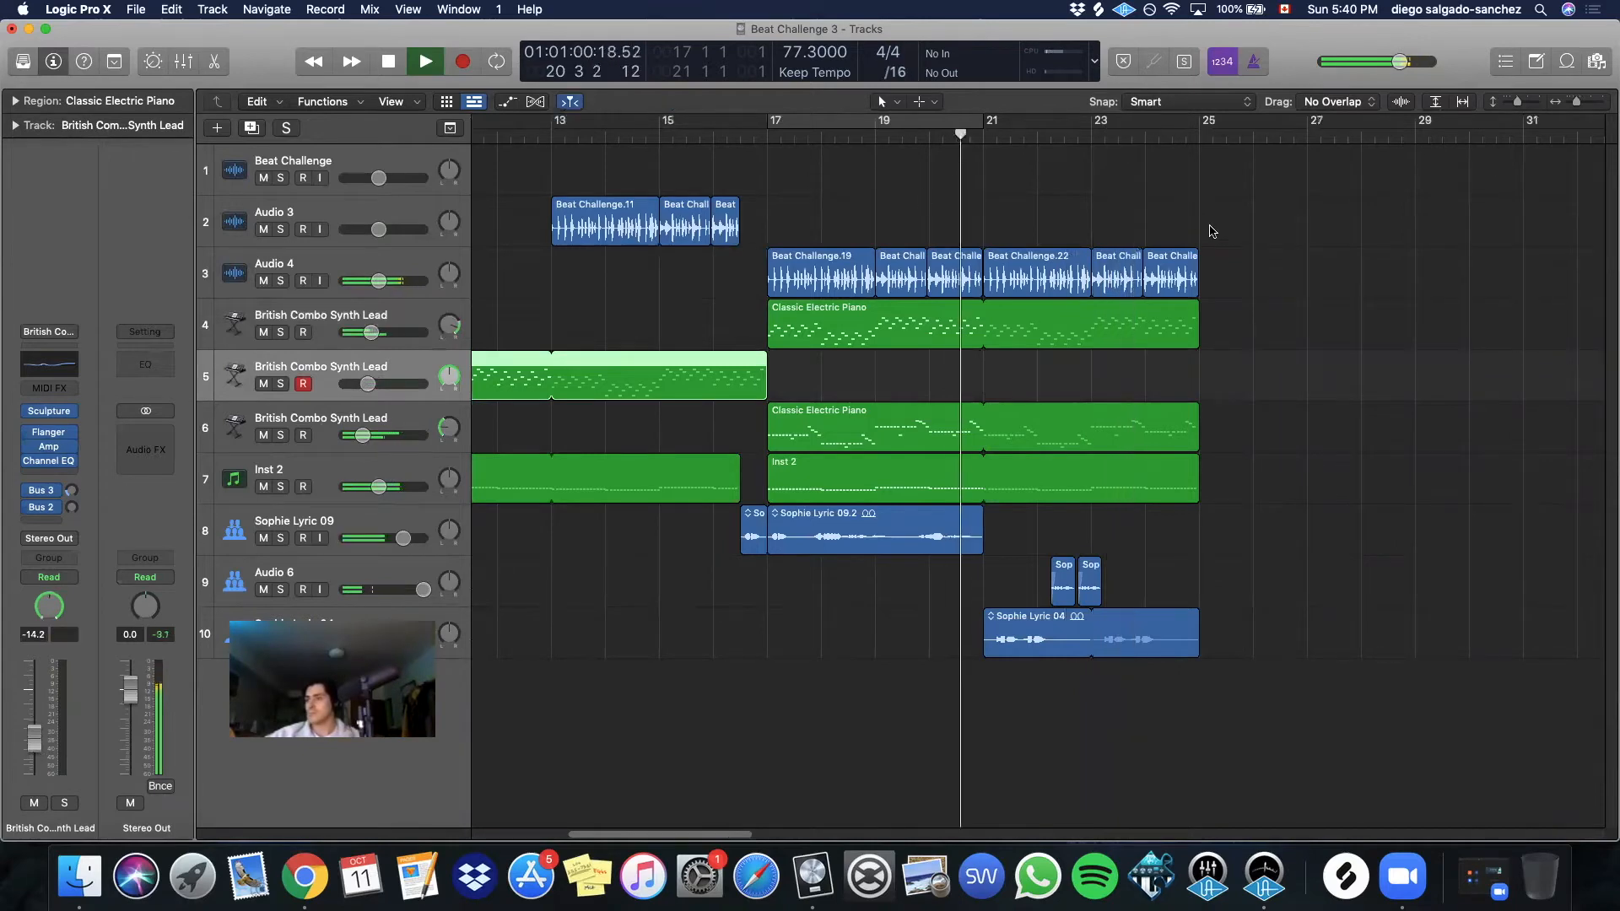
key(super+Right)
key(super+Down)
key(super+Down)
key(super+Right)
key(super+Right)
key(super+Right)
key(super+Right)
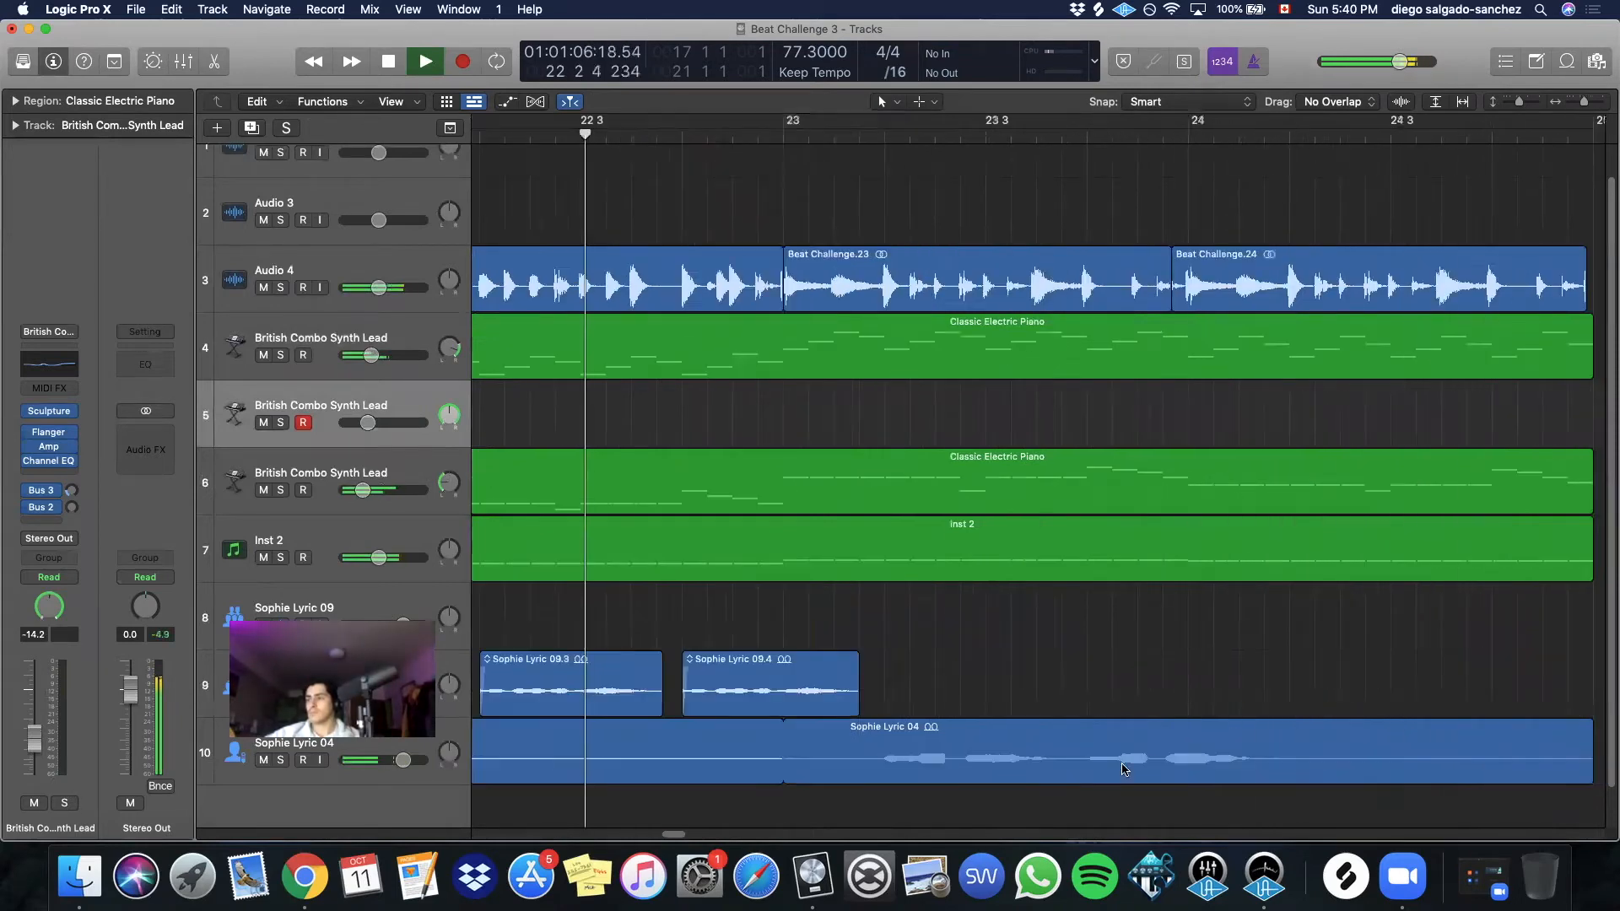
scroll(650, 701, left, 3)
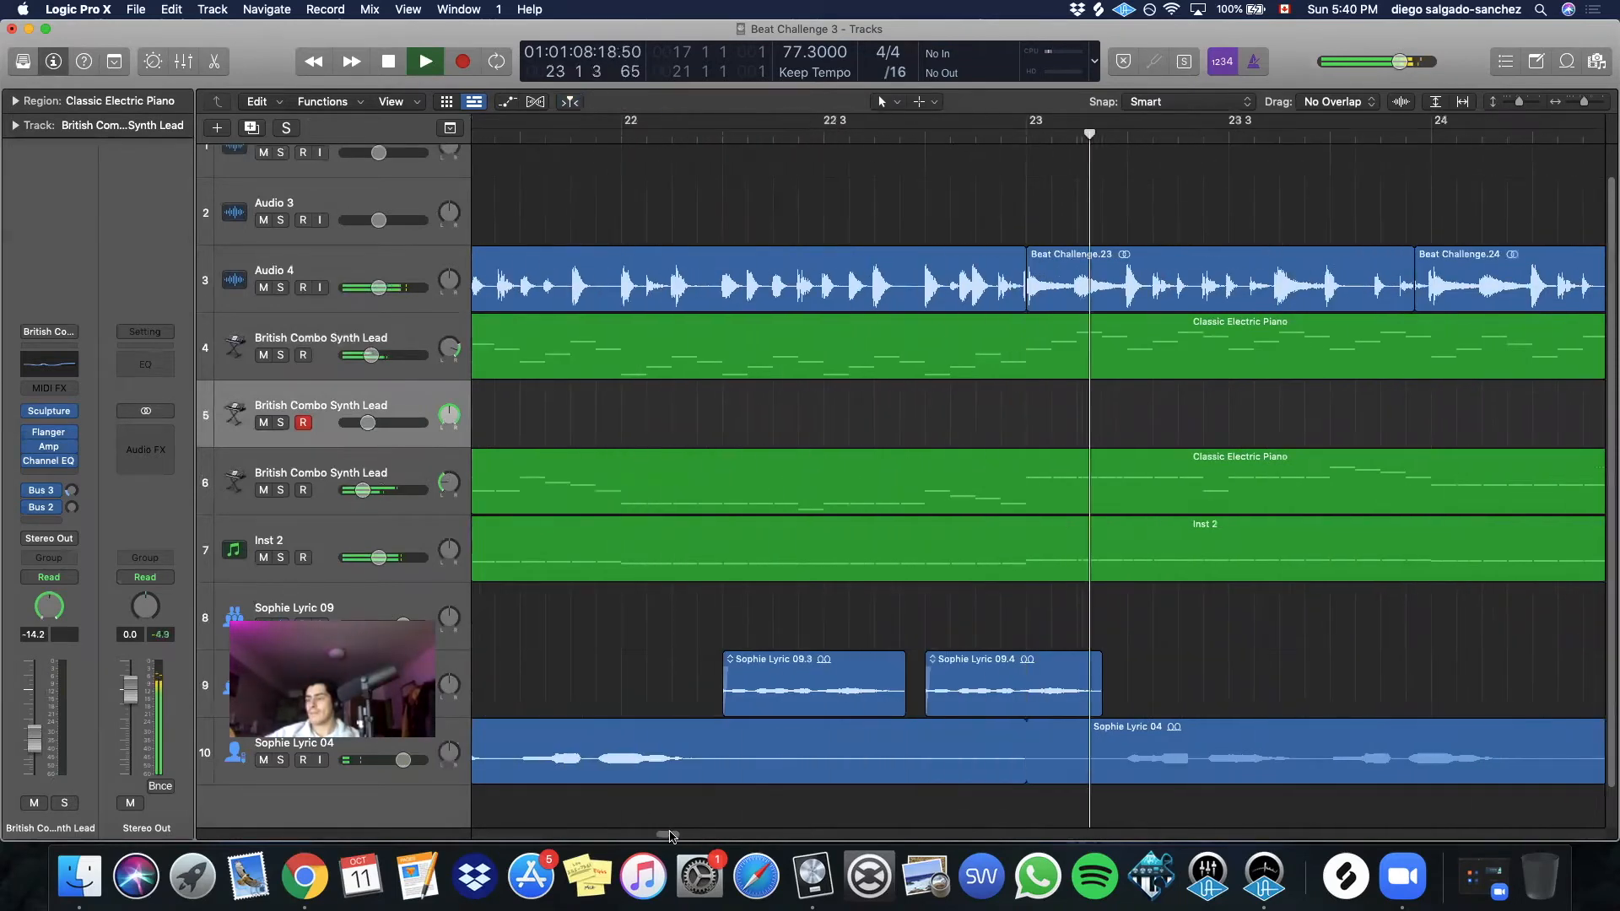
Shift both Audio 6 vocal regions about half a beat later and play them back from around bar 21
key(space)
drag(653, 690, 1097, 713)
drag(667, 837, 667, 838)
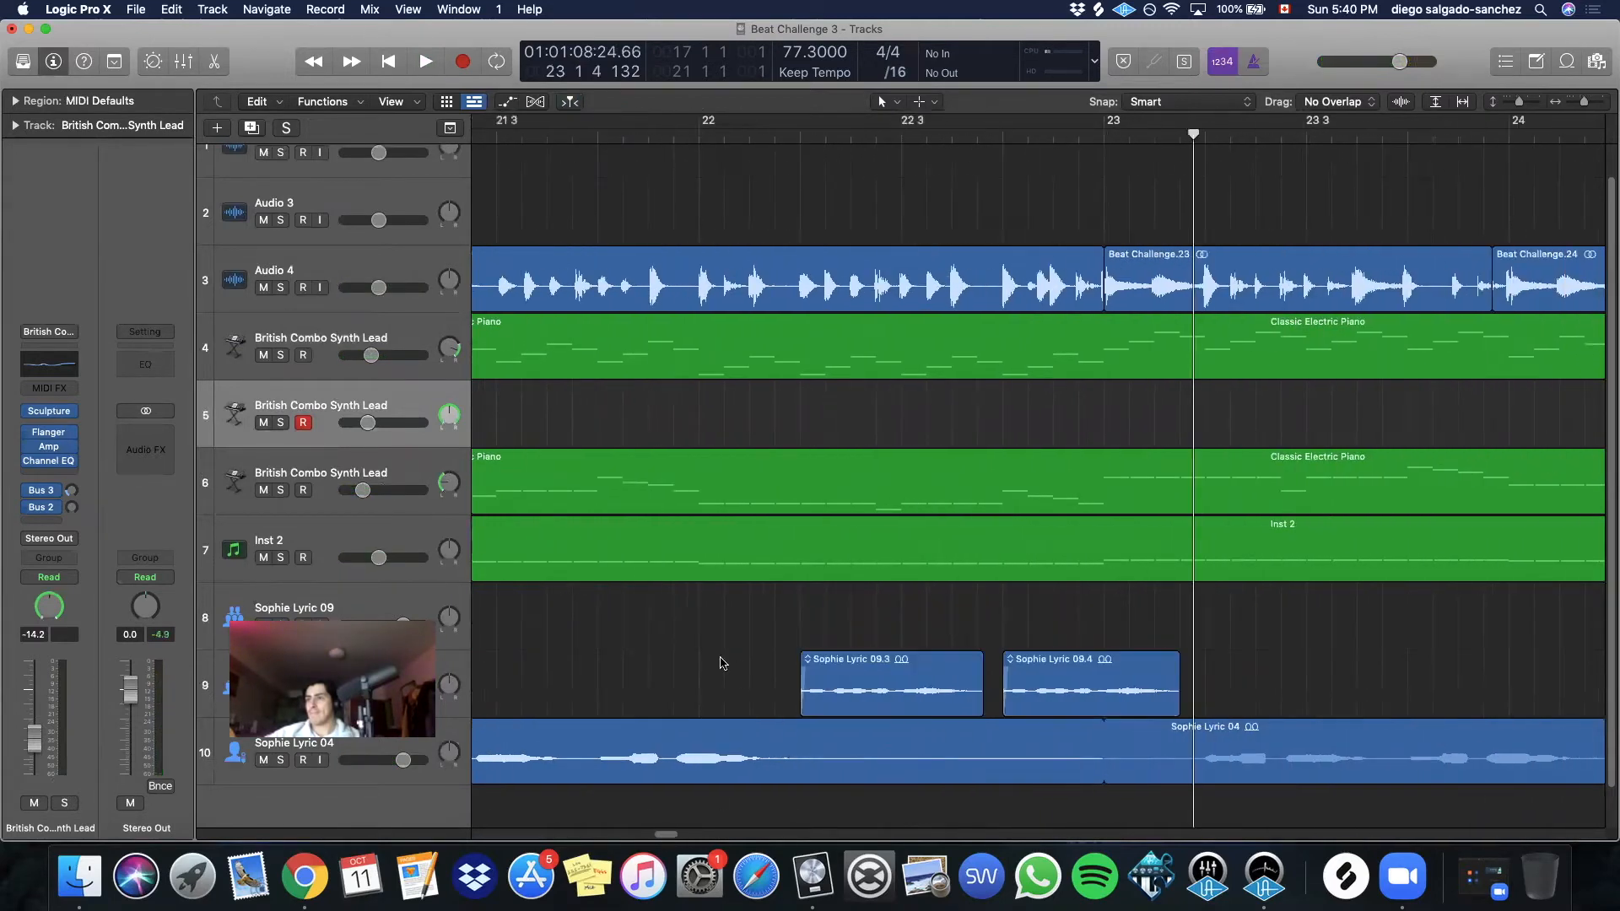
drag(1074, 660, 1074, 662)
drag(827, 665, 878, 666)
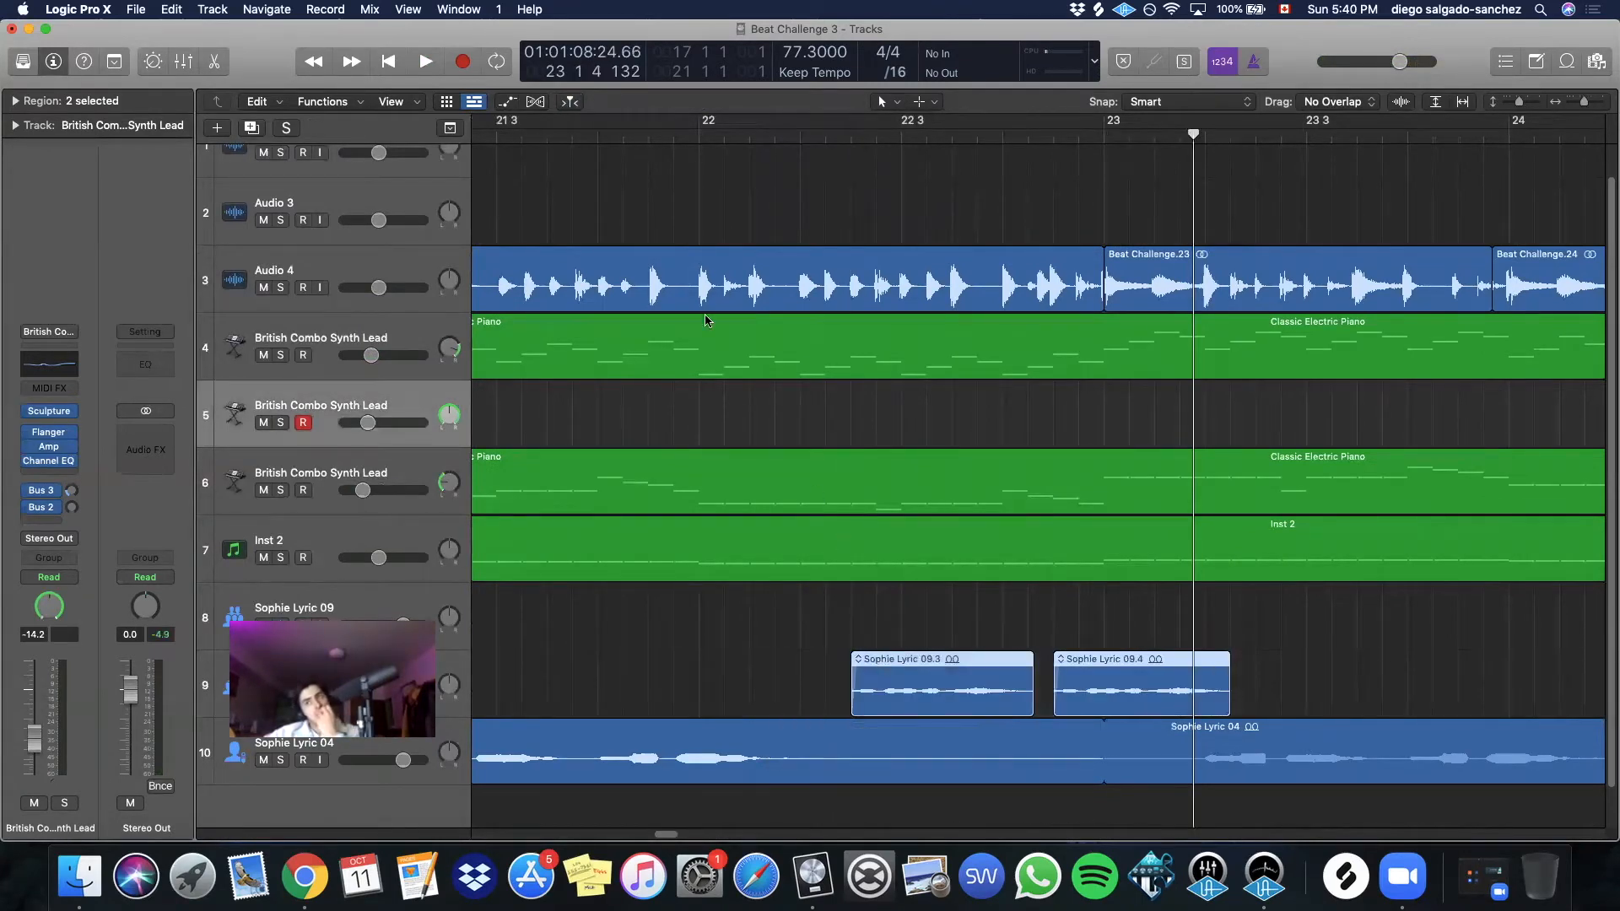
click(547, 129)
key(space)
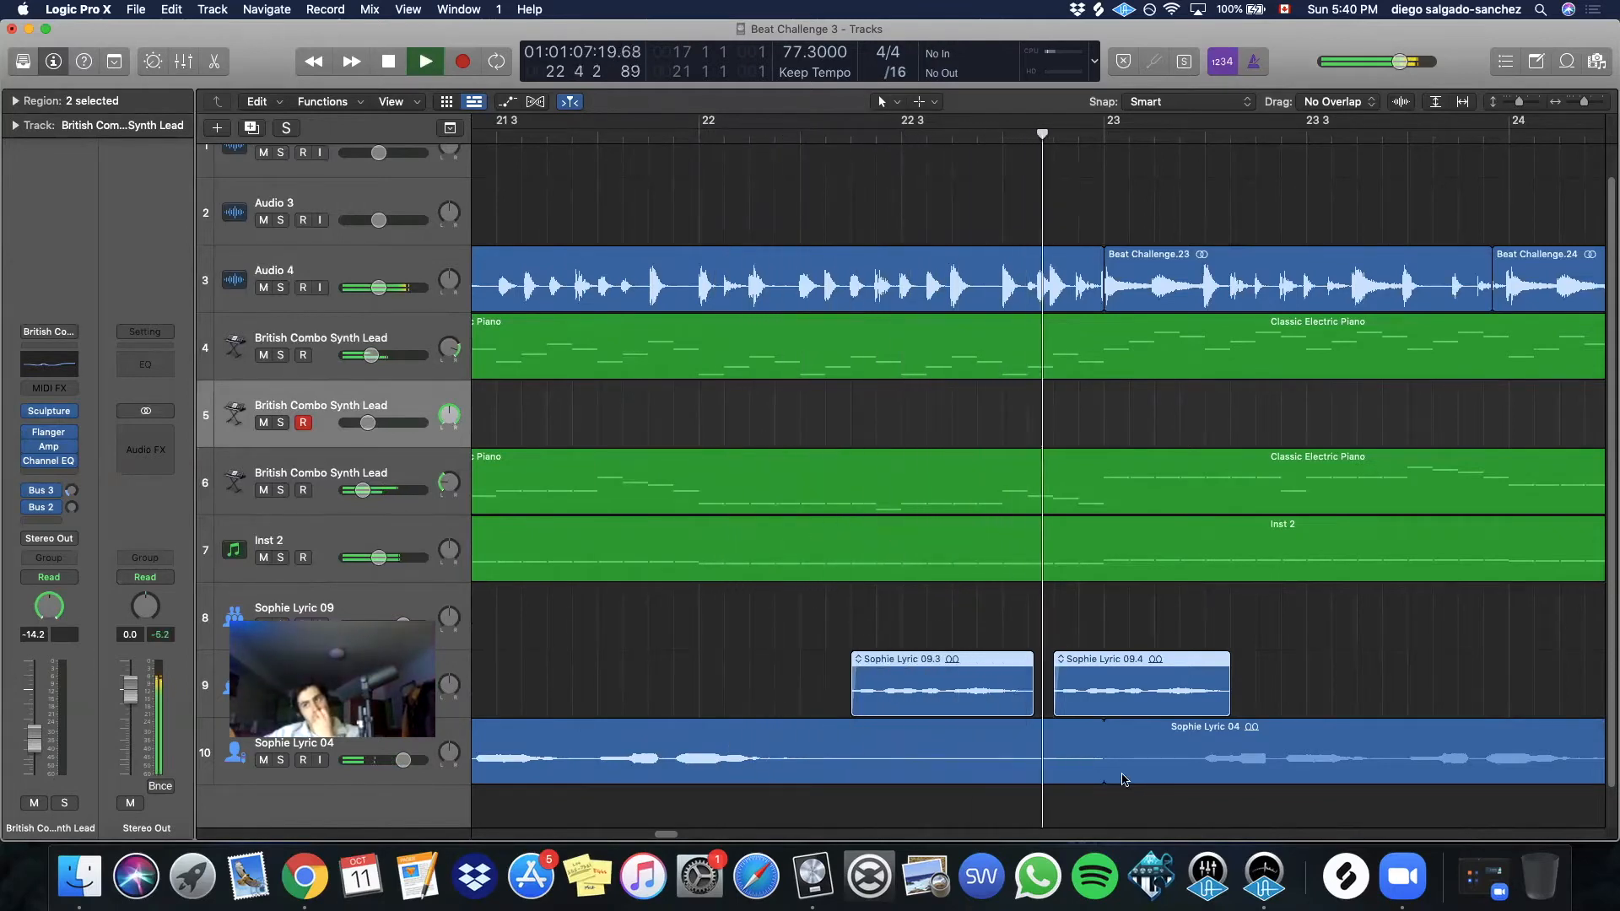
Shift both Audio 6 vocal regions about a quarter beat earlier and play the passage again
key(space)
drag(890, 649, 865, 651)
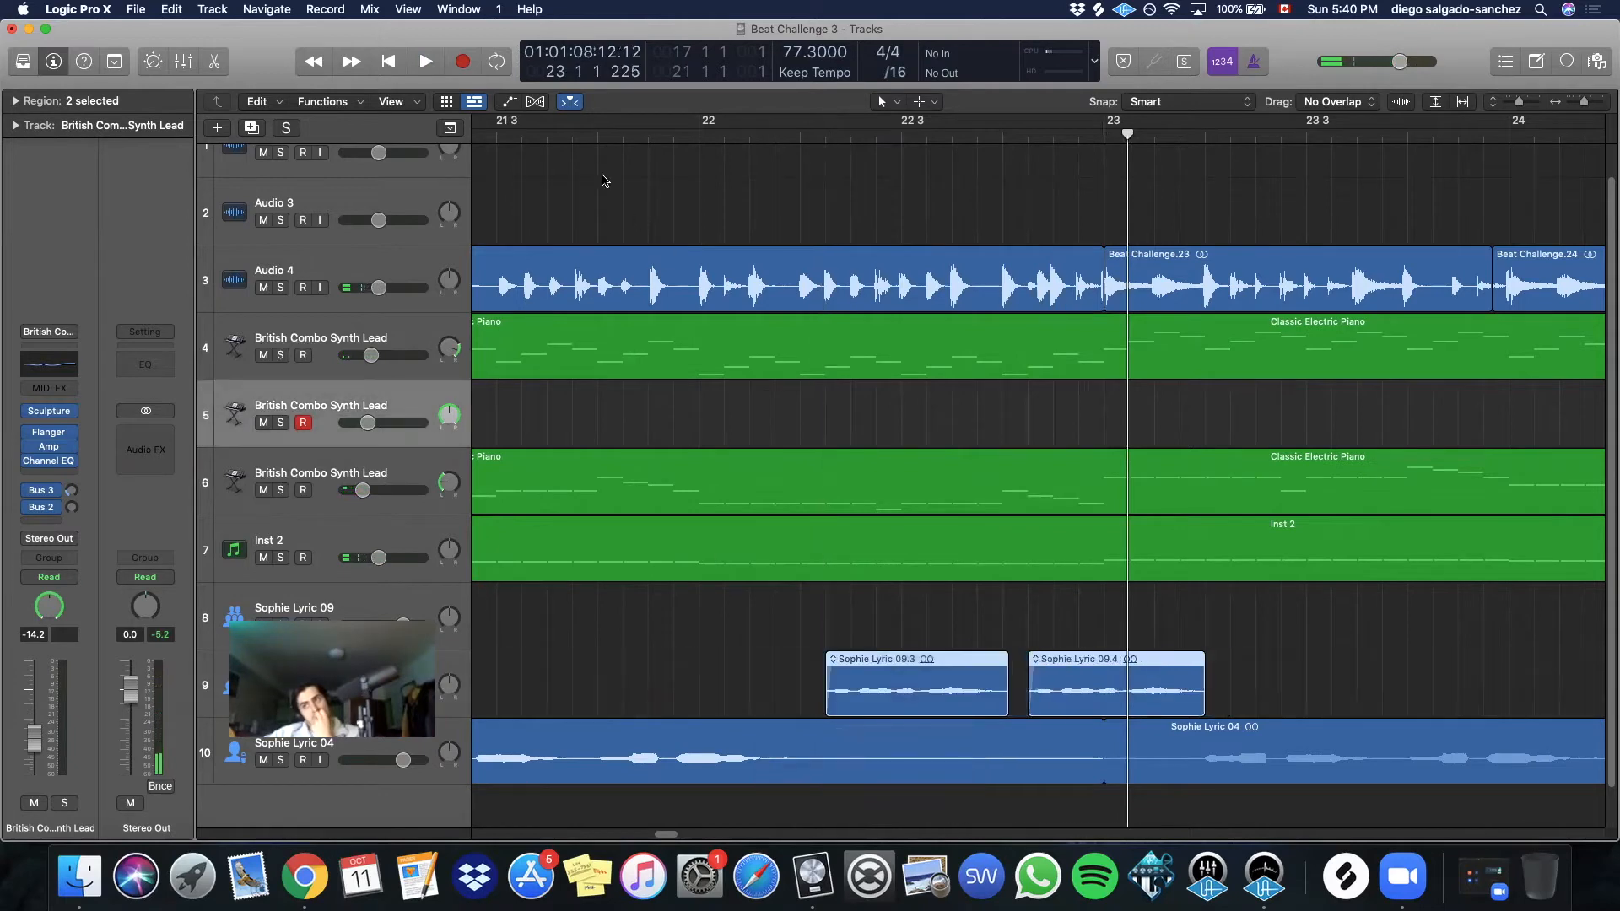
click(580, 142)
key(space)
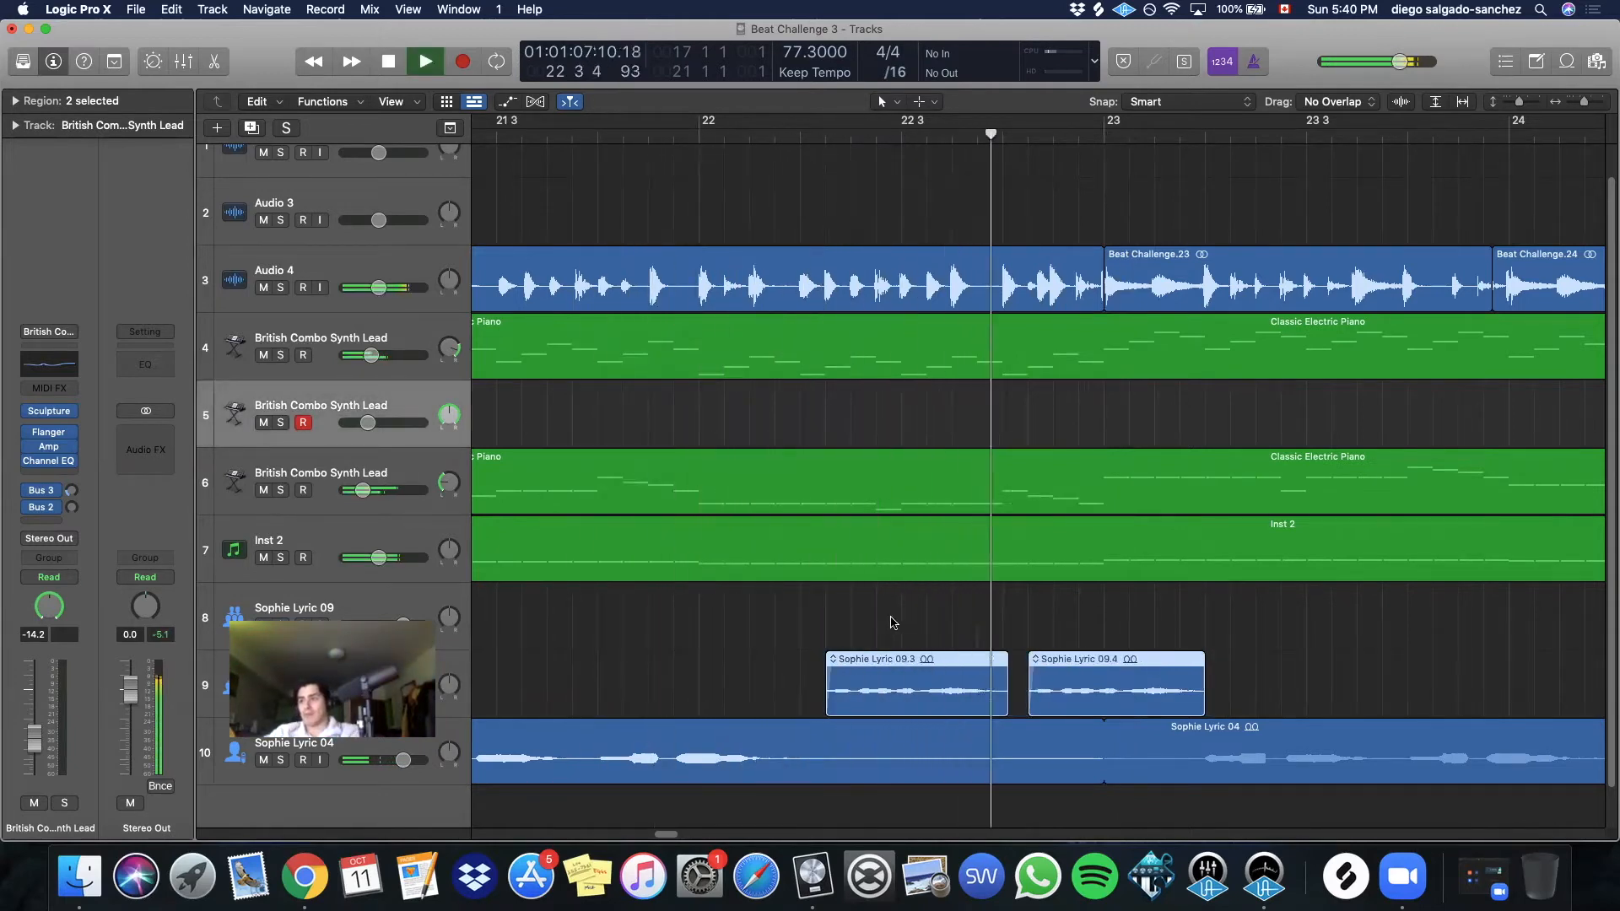
key(space)
Delete the Audio 6 track together with its two chopped vocal regions
click(1114, 649)
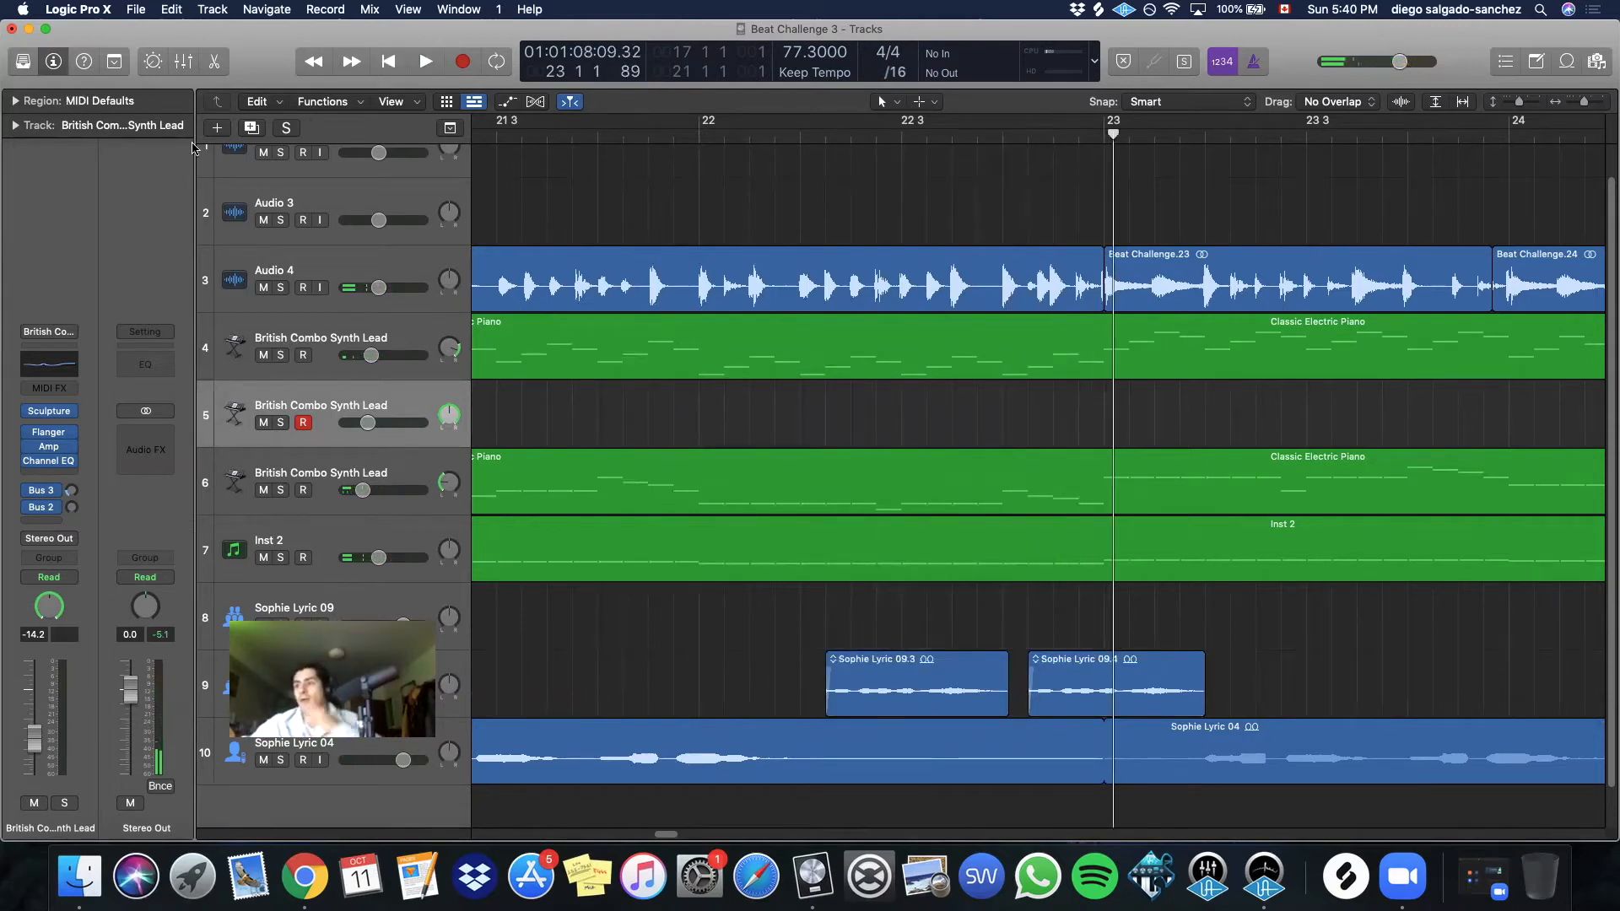
click(348, 678)
key(Delete)
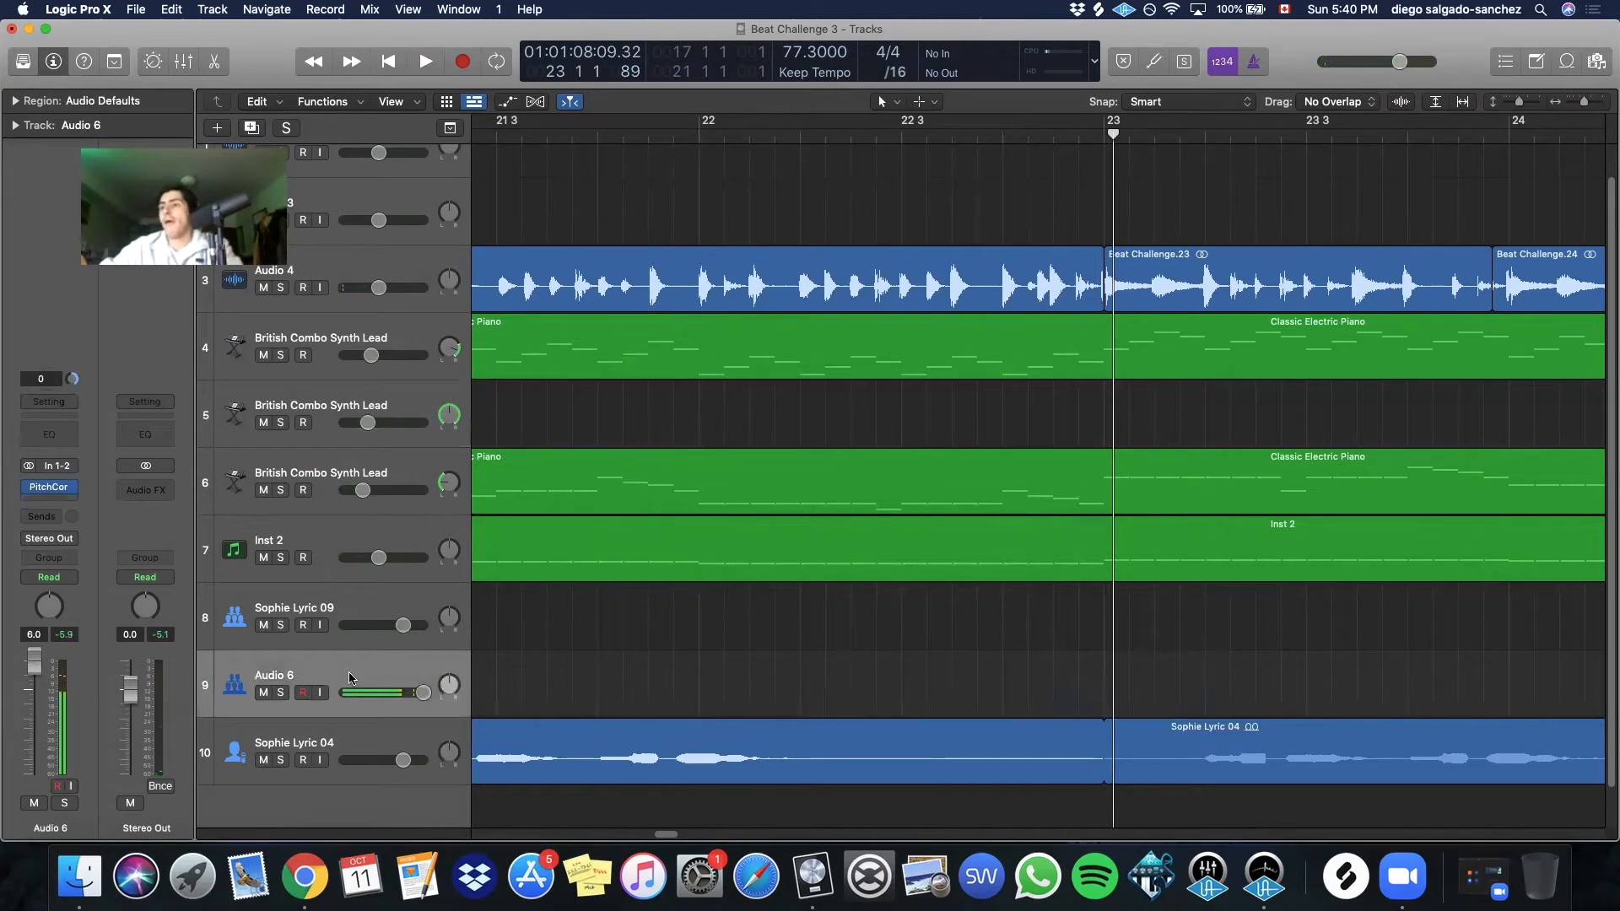
key(Delete)
Extend the loop of the second Inst 2 region to bar 37 and play the arrangement
scroll(408, 672, down, 3)
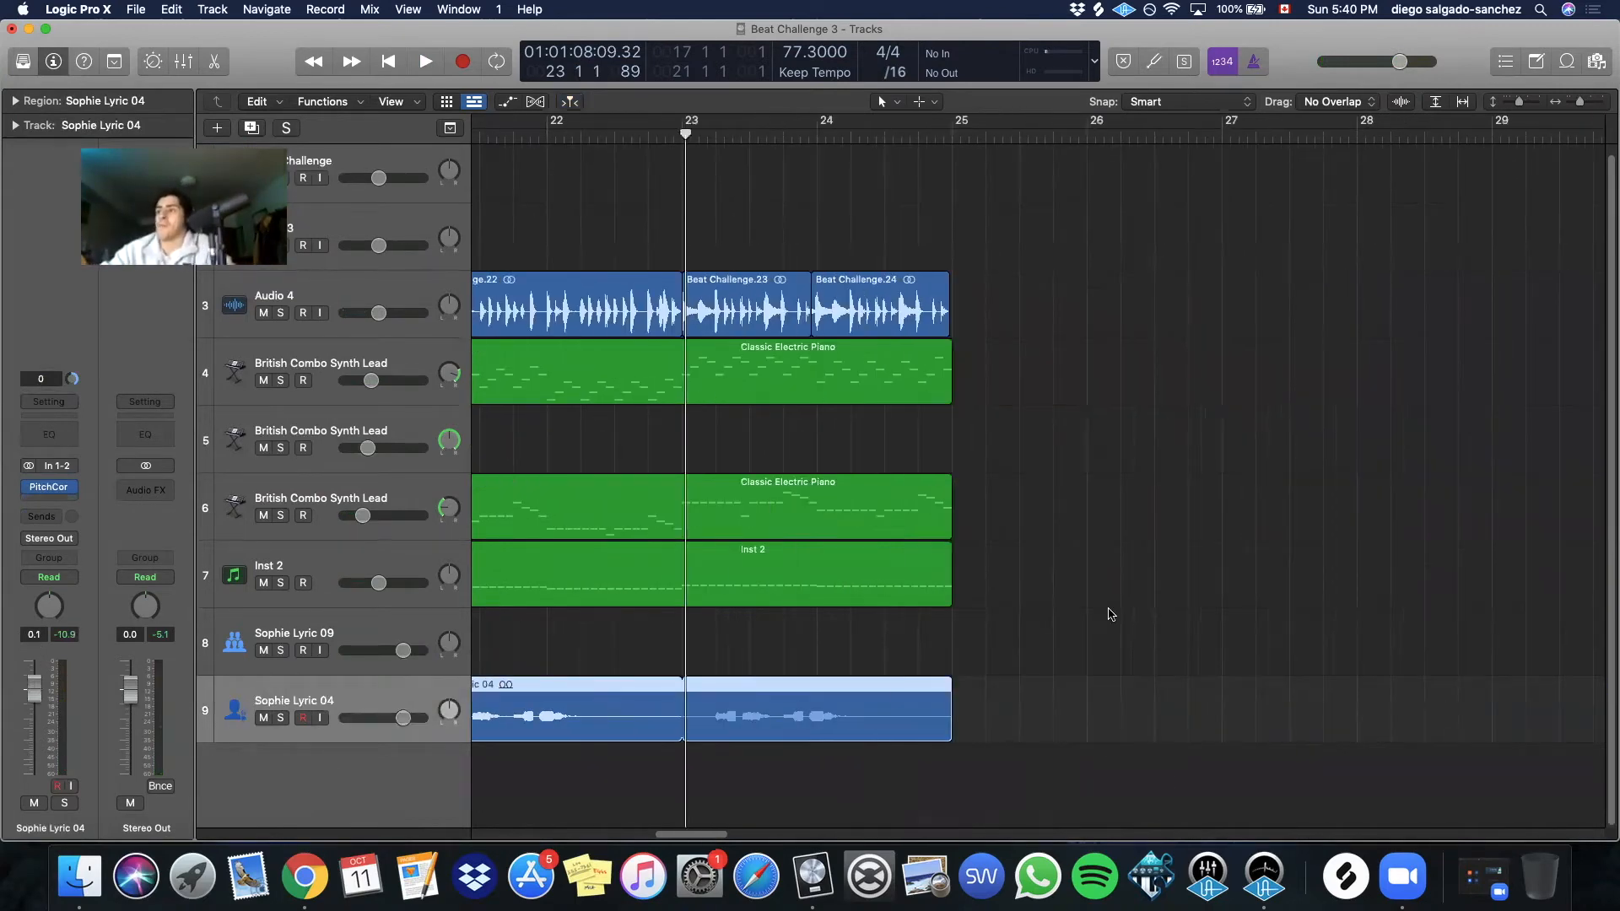
drag(683, 835, 622, 838)
key(super+Left)
key(super+Left)
key(super+Up)
key(super+Left)
key(super+Up)
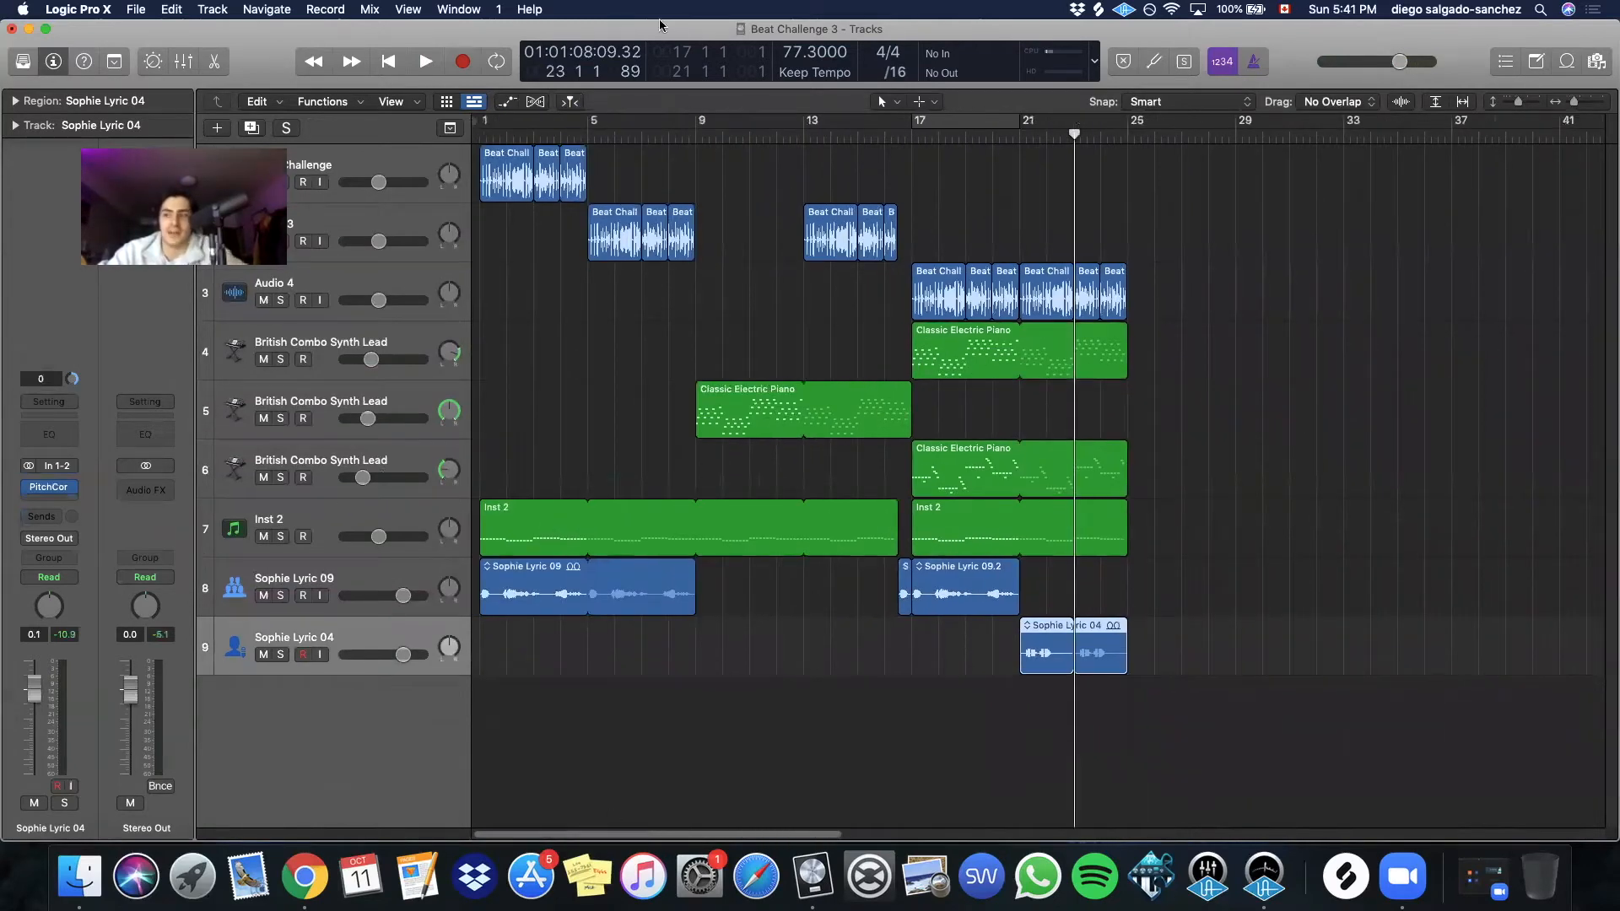
drag(1132, 520, 1451, 523)
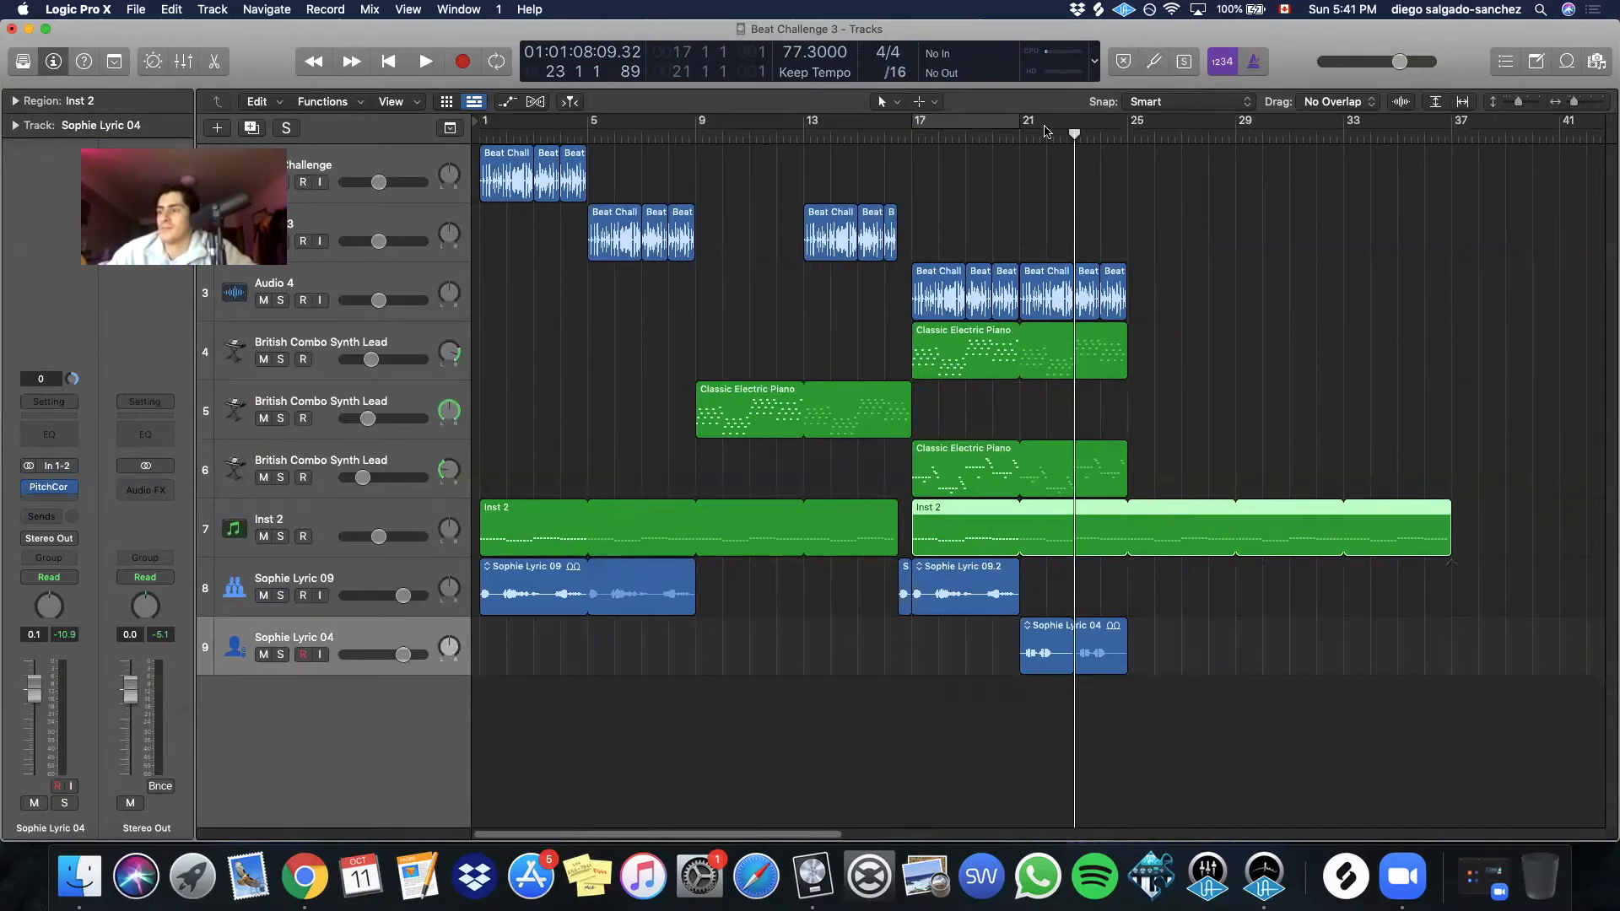
key(space)
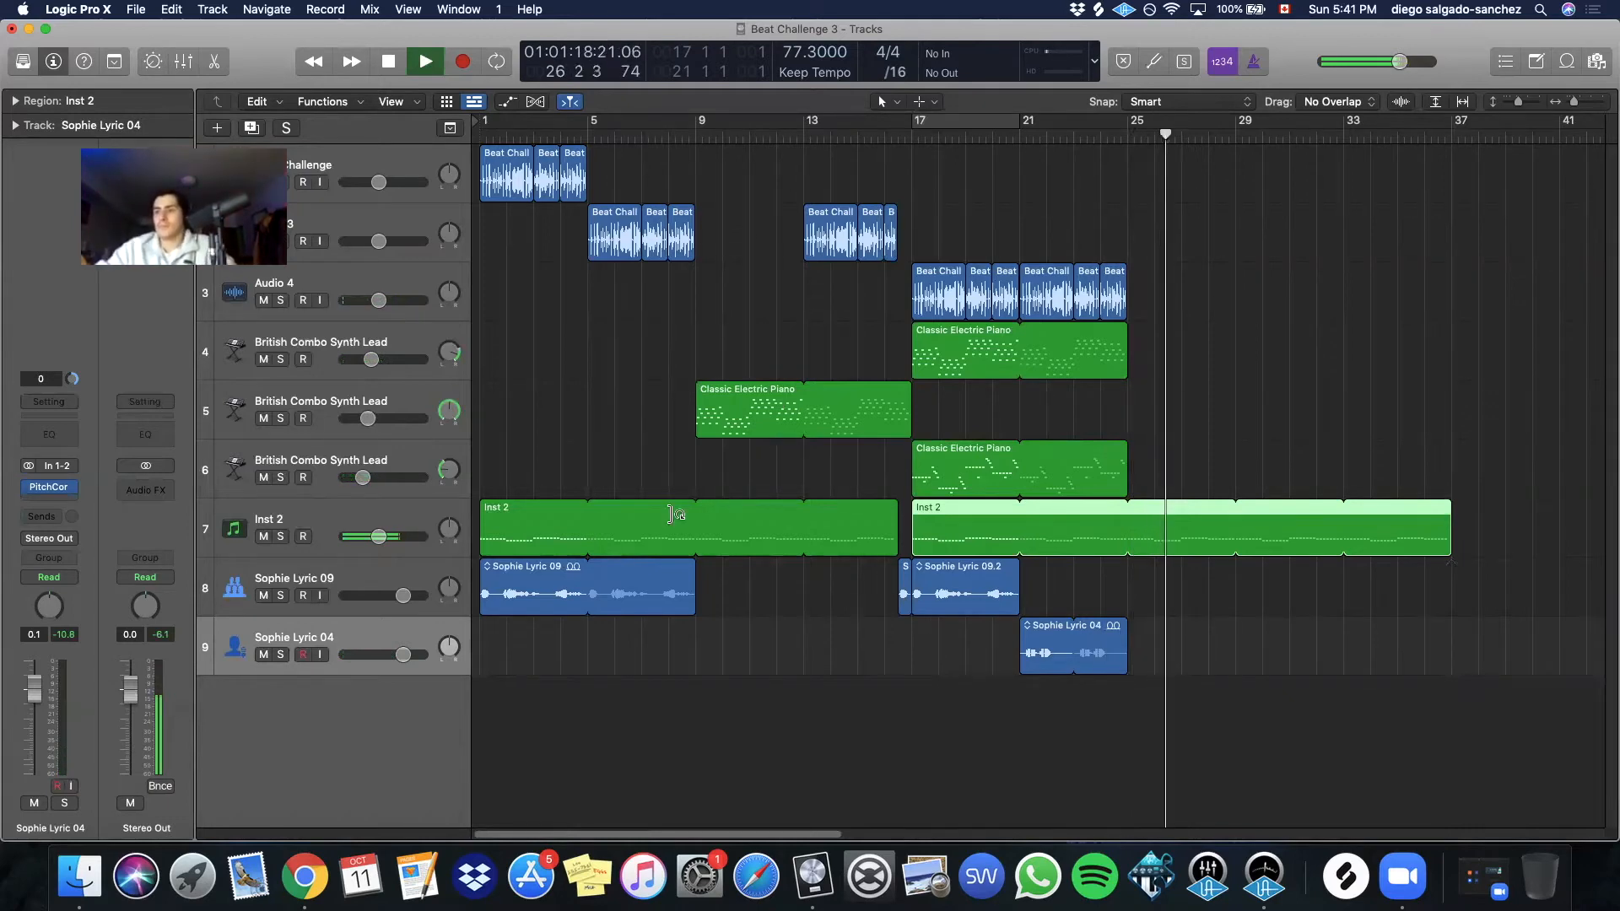
Copy the opening Sophie Lyric 09 region to bar 29 on the same track and loop it to bar 37
drag(524, 583, 1280, 584)
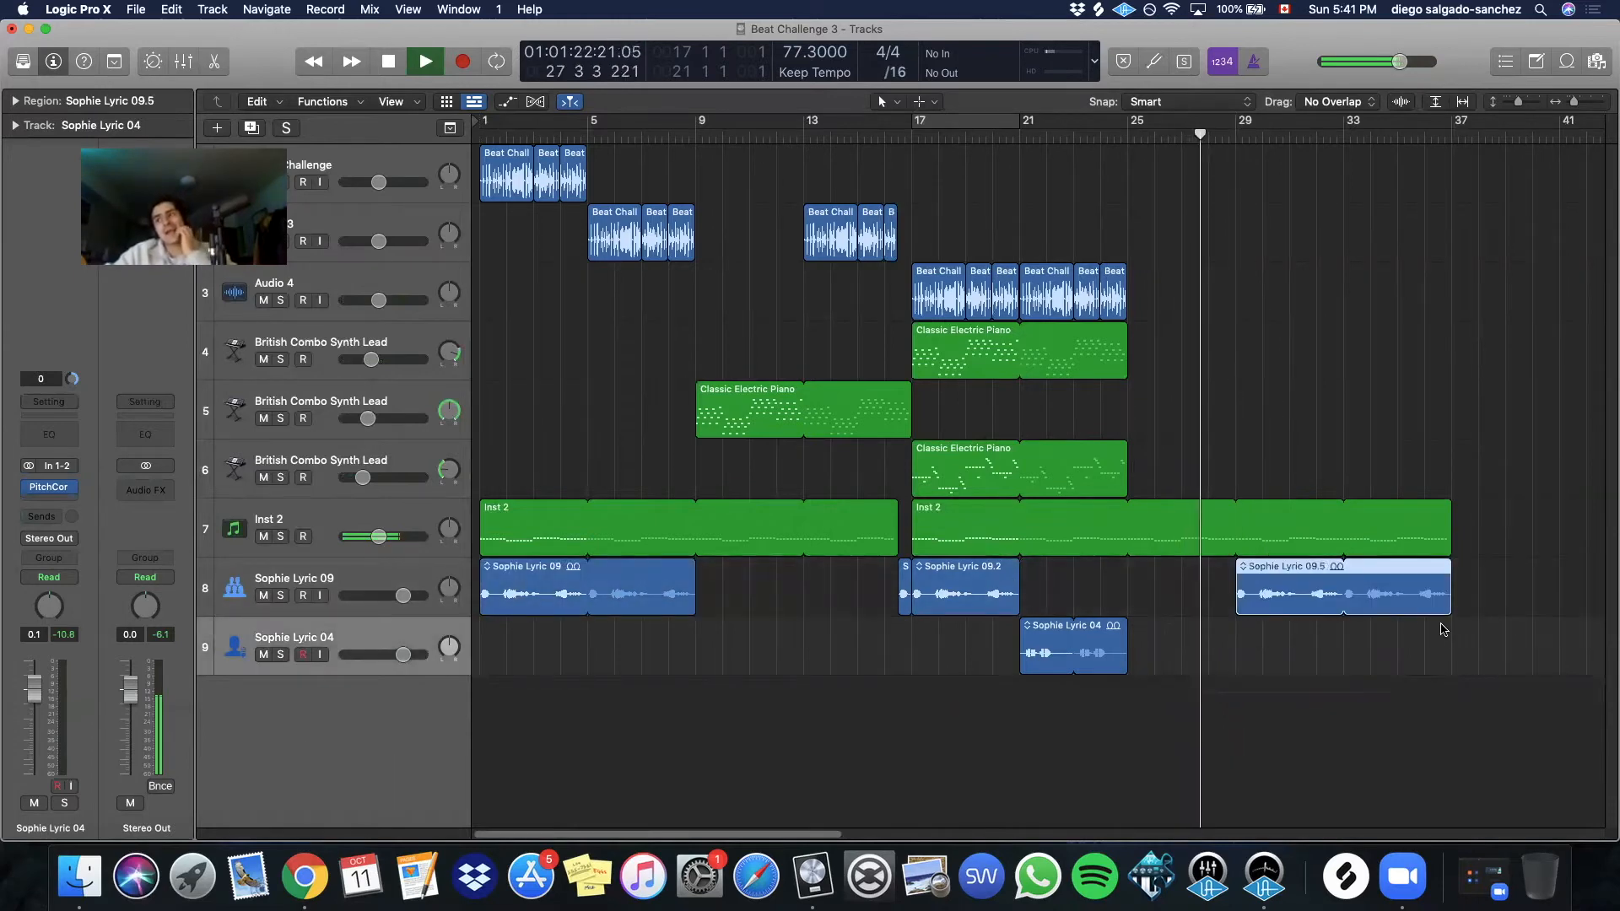
drag(1452, 585, 1343, 590)
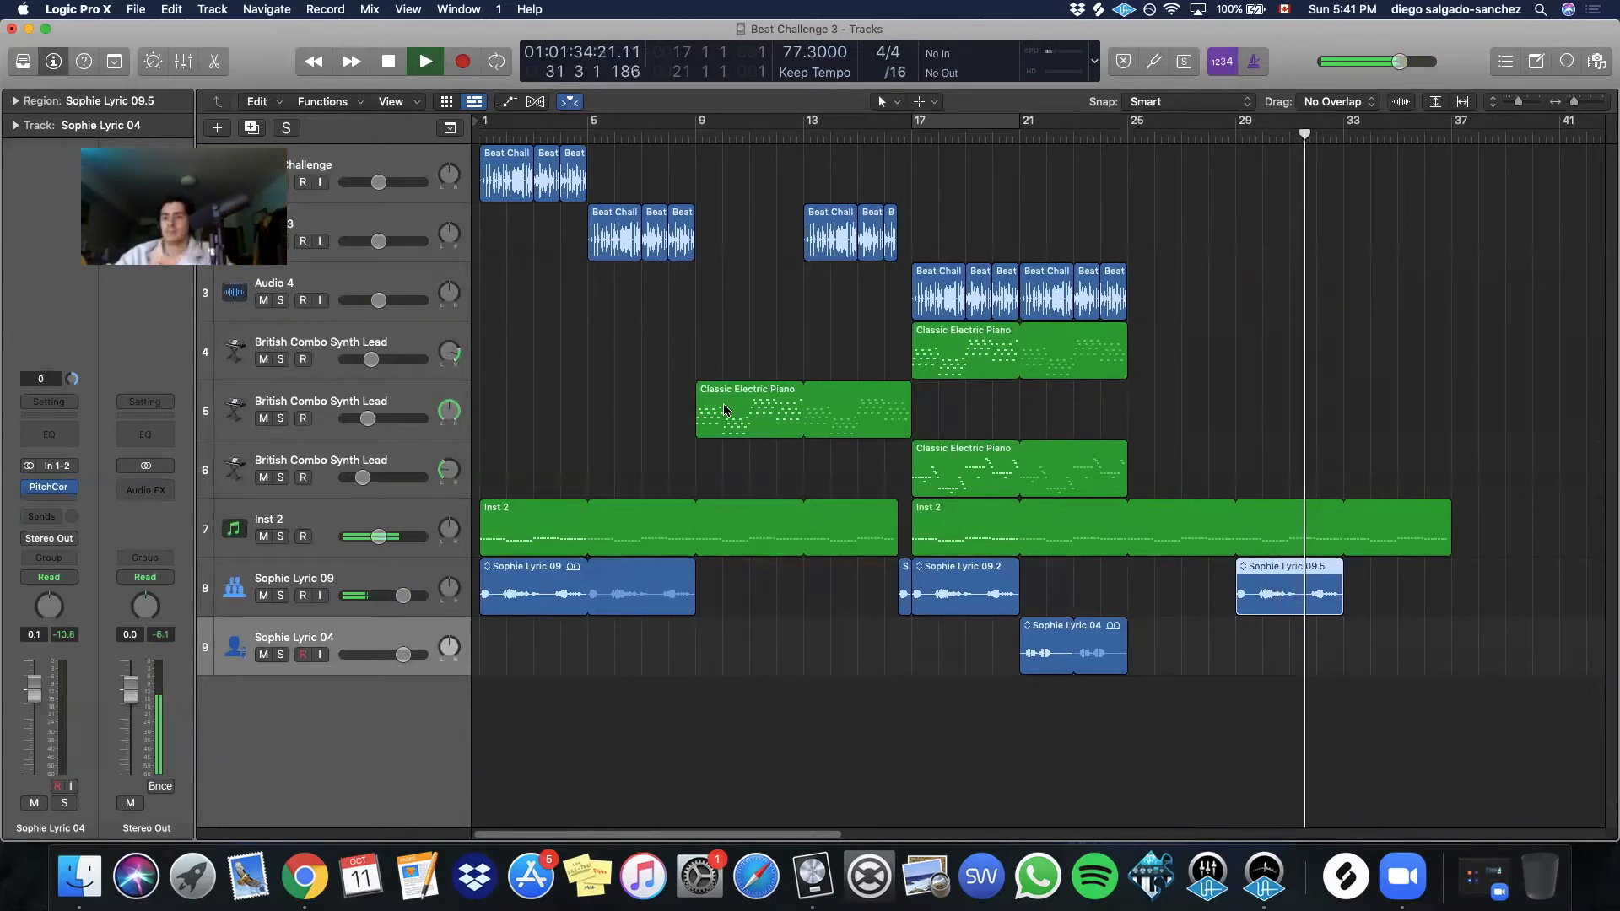
drag(1344, 575, 1451, 572)
Move the track 5 Classic Electric Piano region to bar 33 and shorten its loop to end at bar 37
drag(785, 413, 1333, 409)
click(1263, 136)
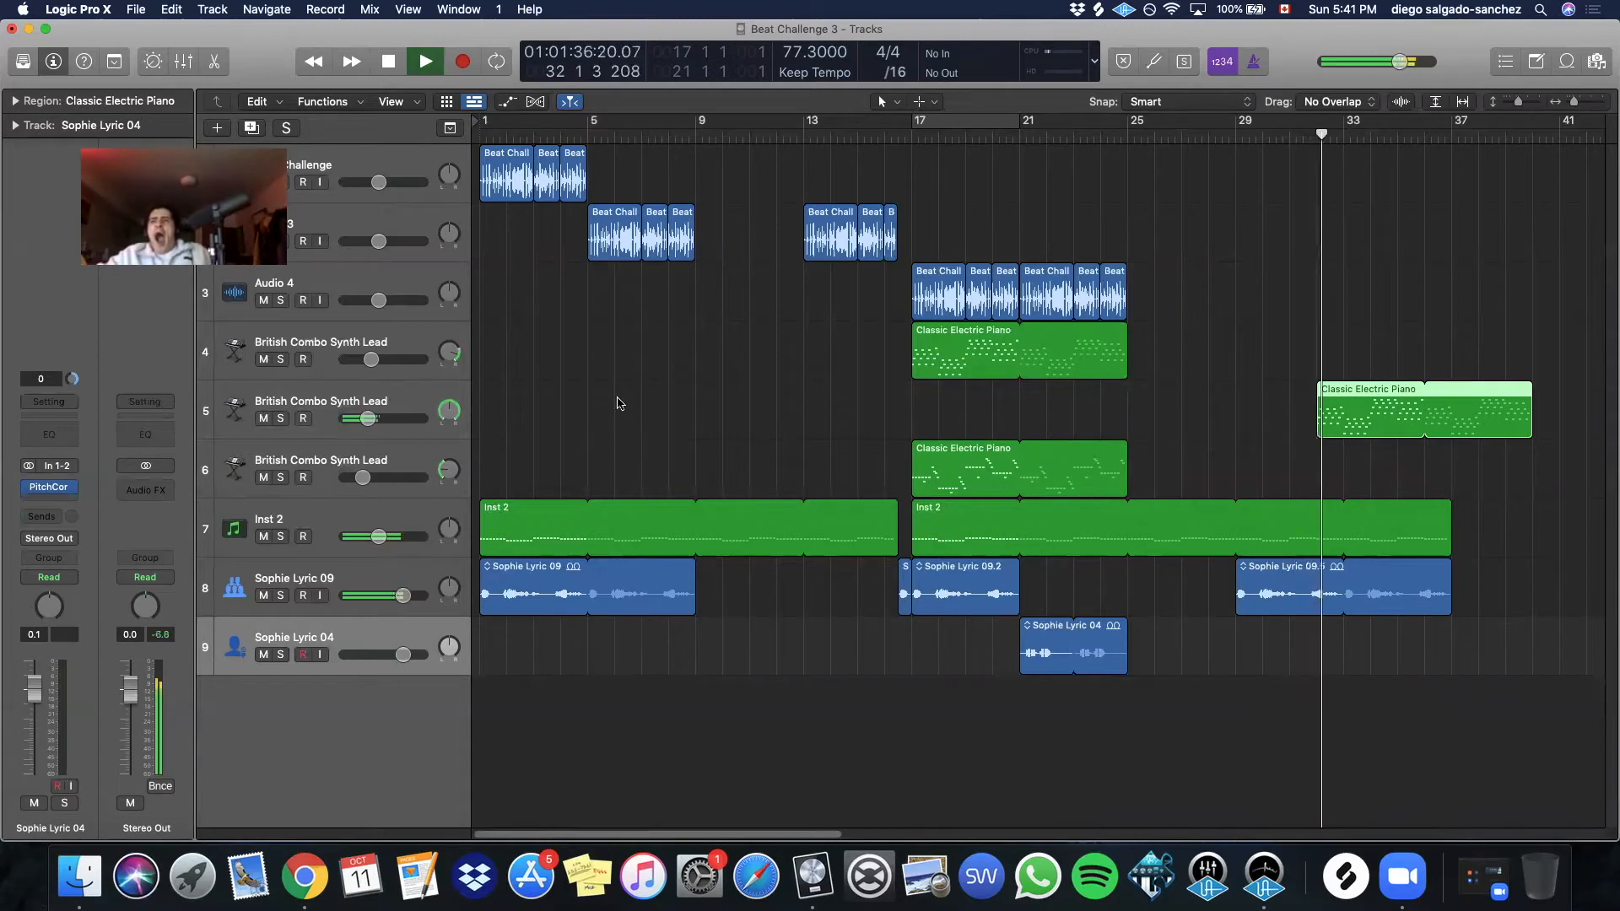
drag(1330, 392, 1358, 393)
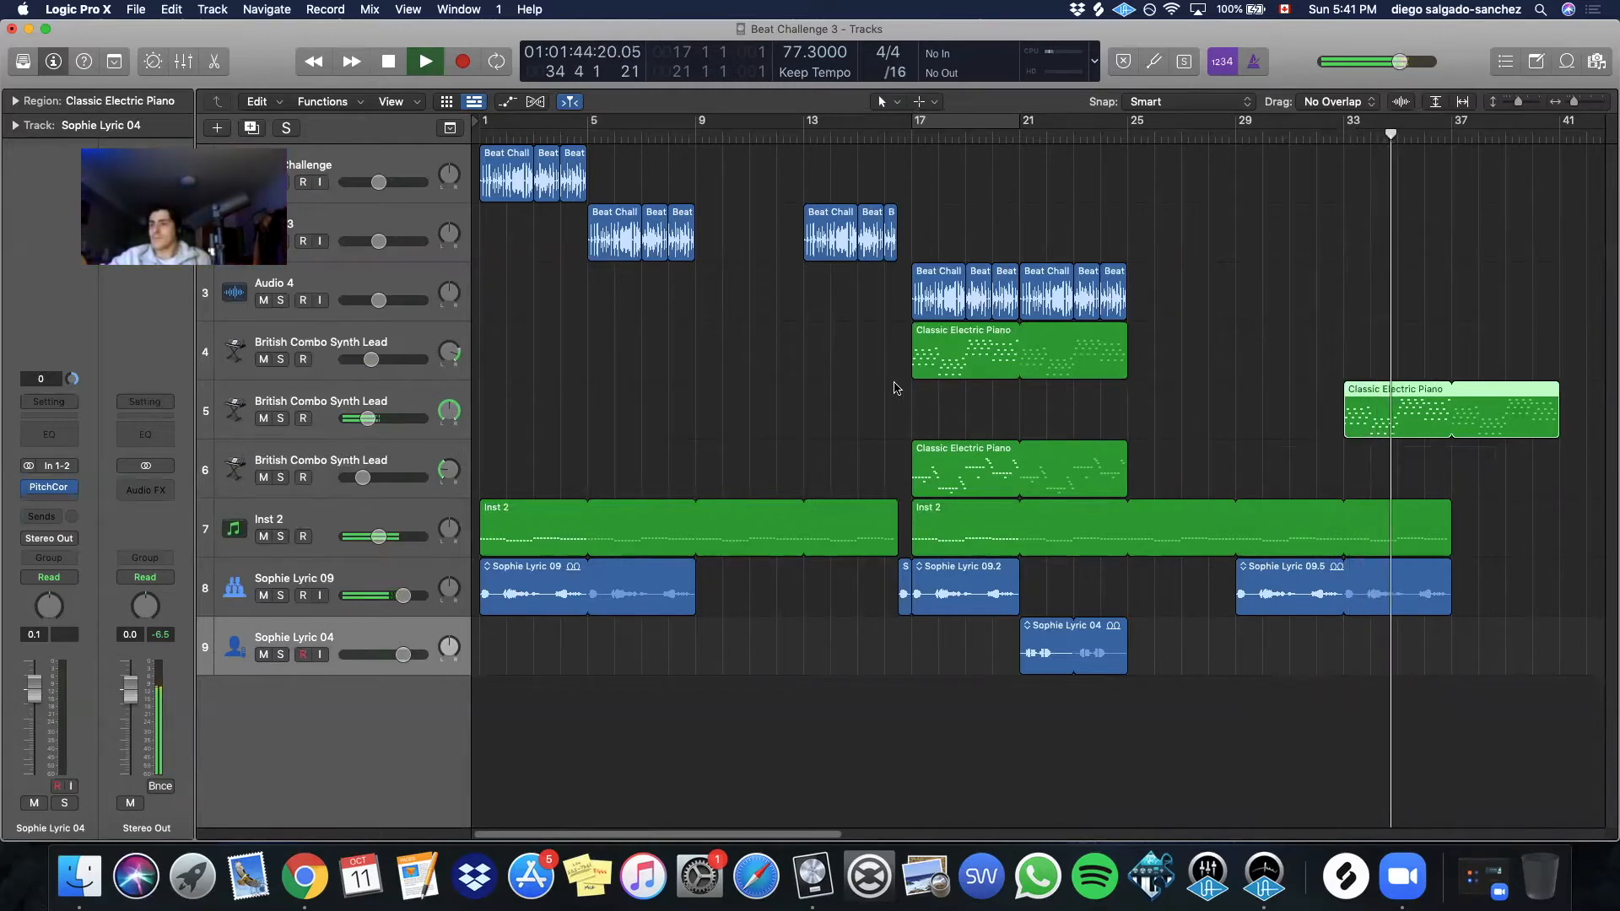
drag(633, 834, 807, 835)
drag(936, 515, 882, 591)
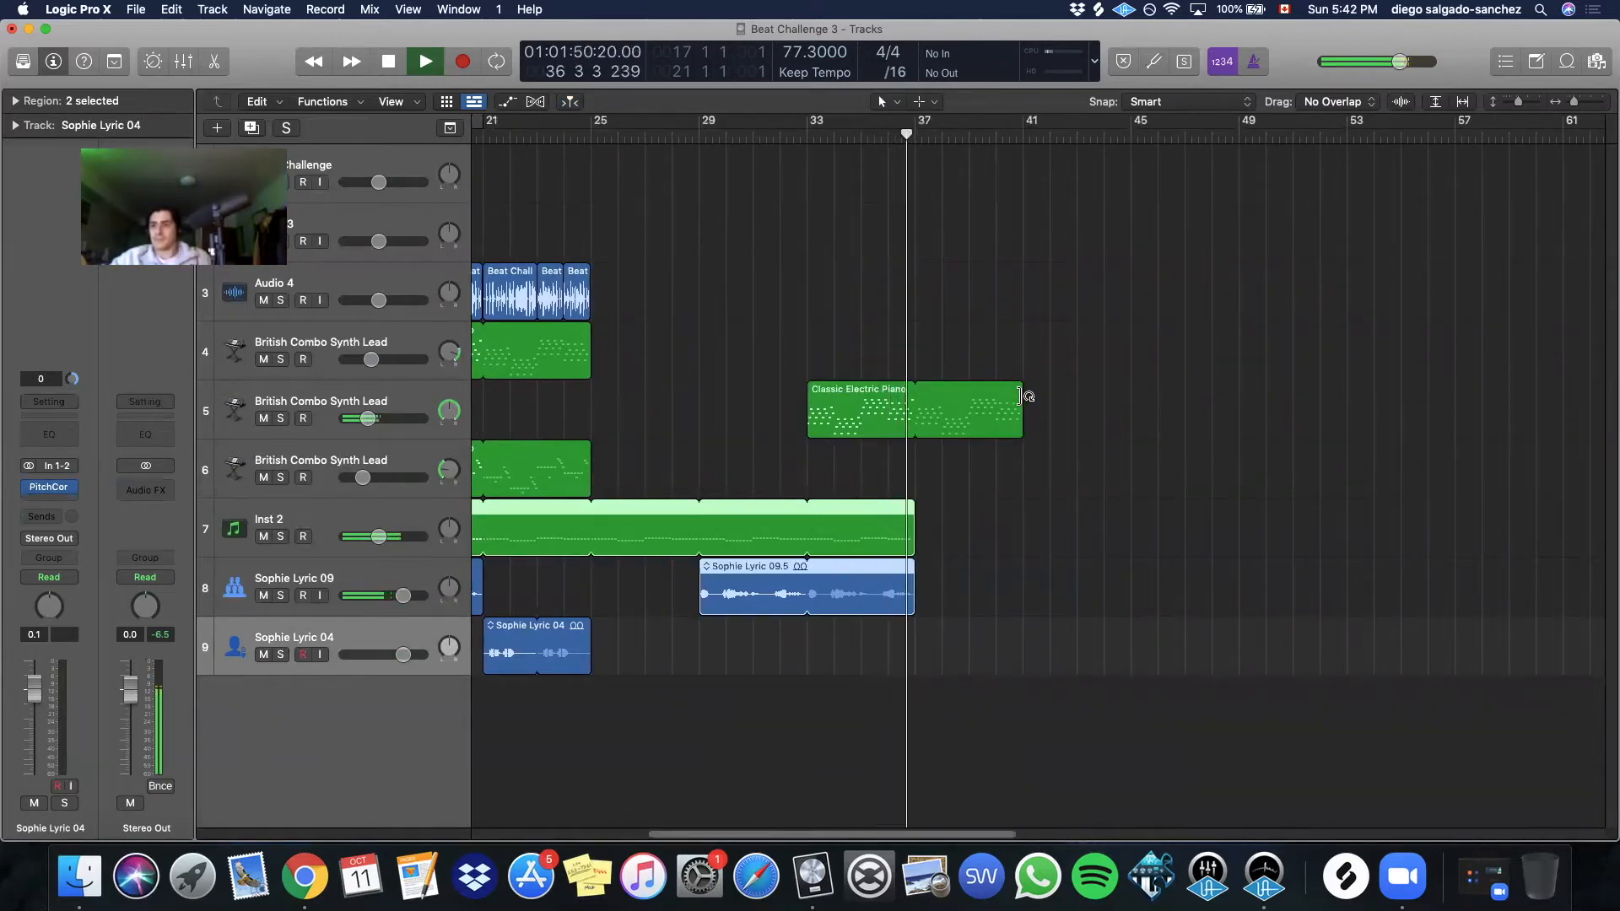
key(space)
drag(1021, 396, 915, 397)
click(1411, 257)
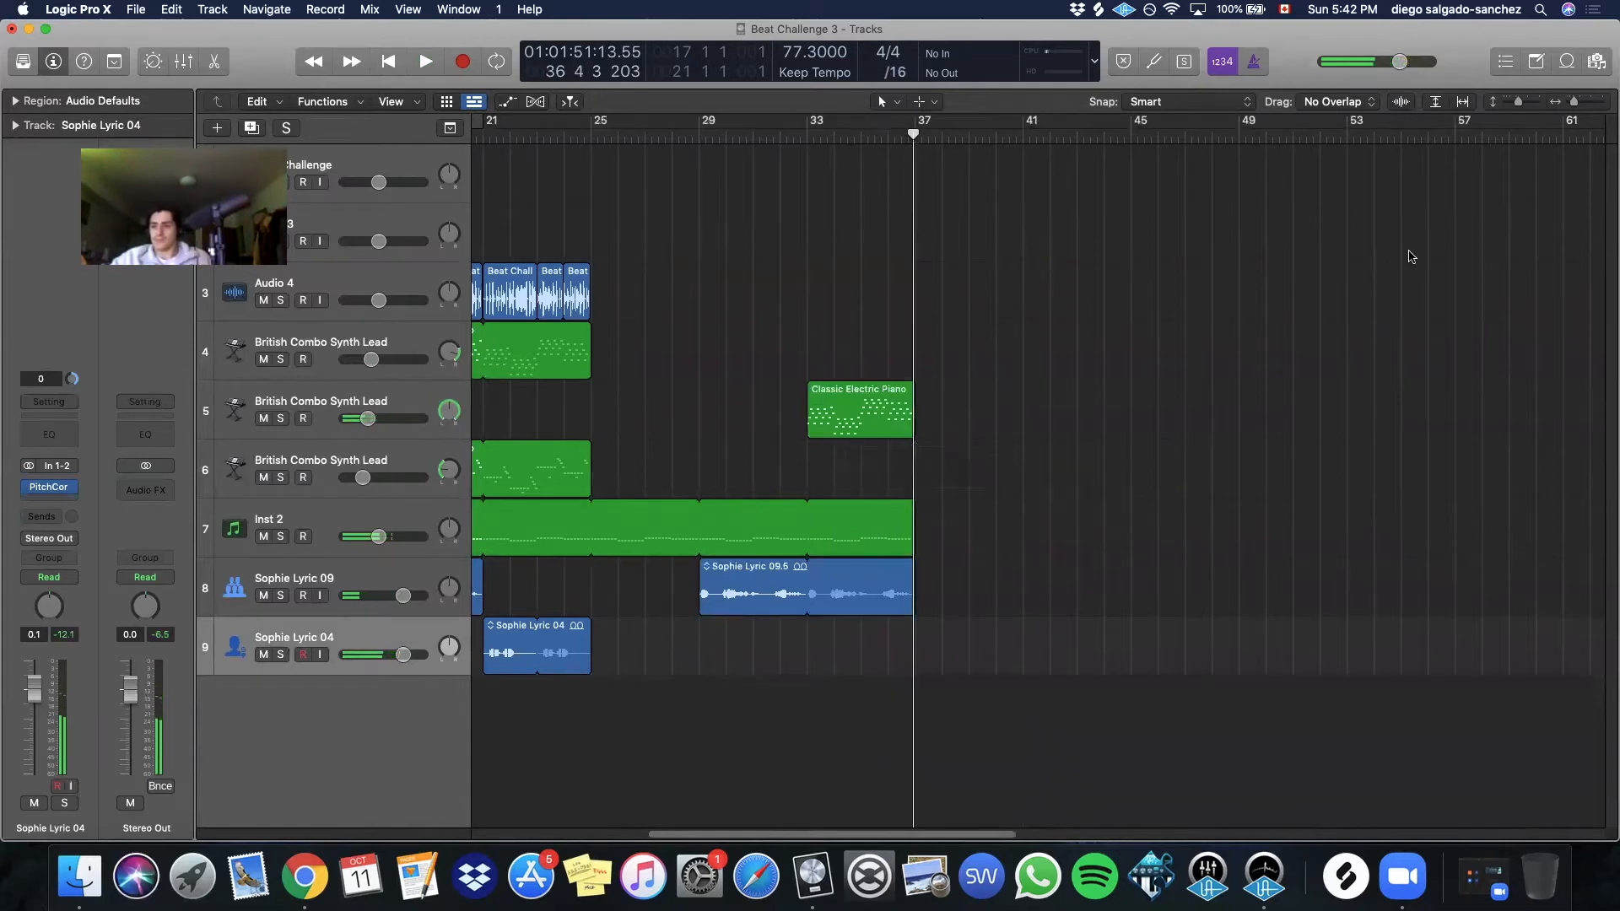
Search the Apple Loops for "fill" without the Vocals filter and audition Slapback Echo, Nightingale Drive Snare and Midsummer FX fills
click(1565, 63)
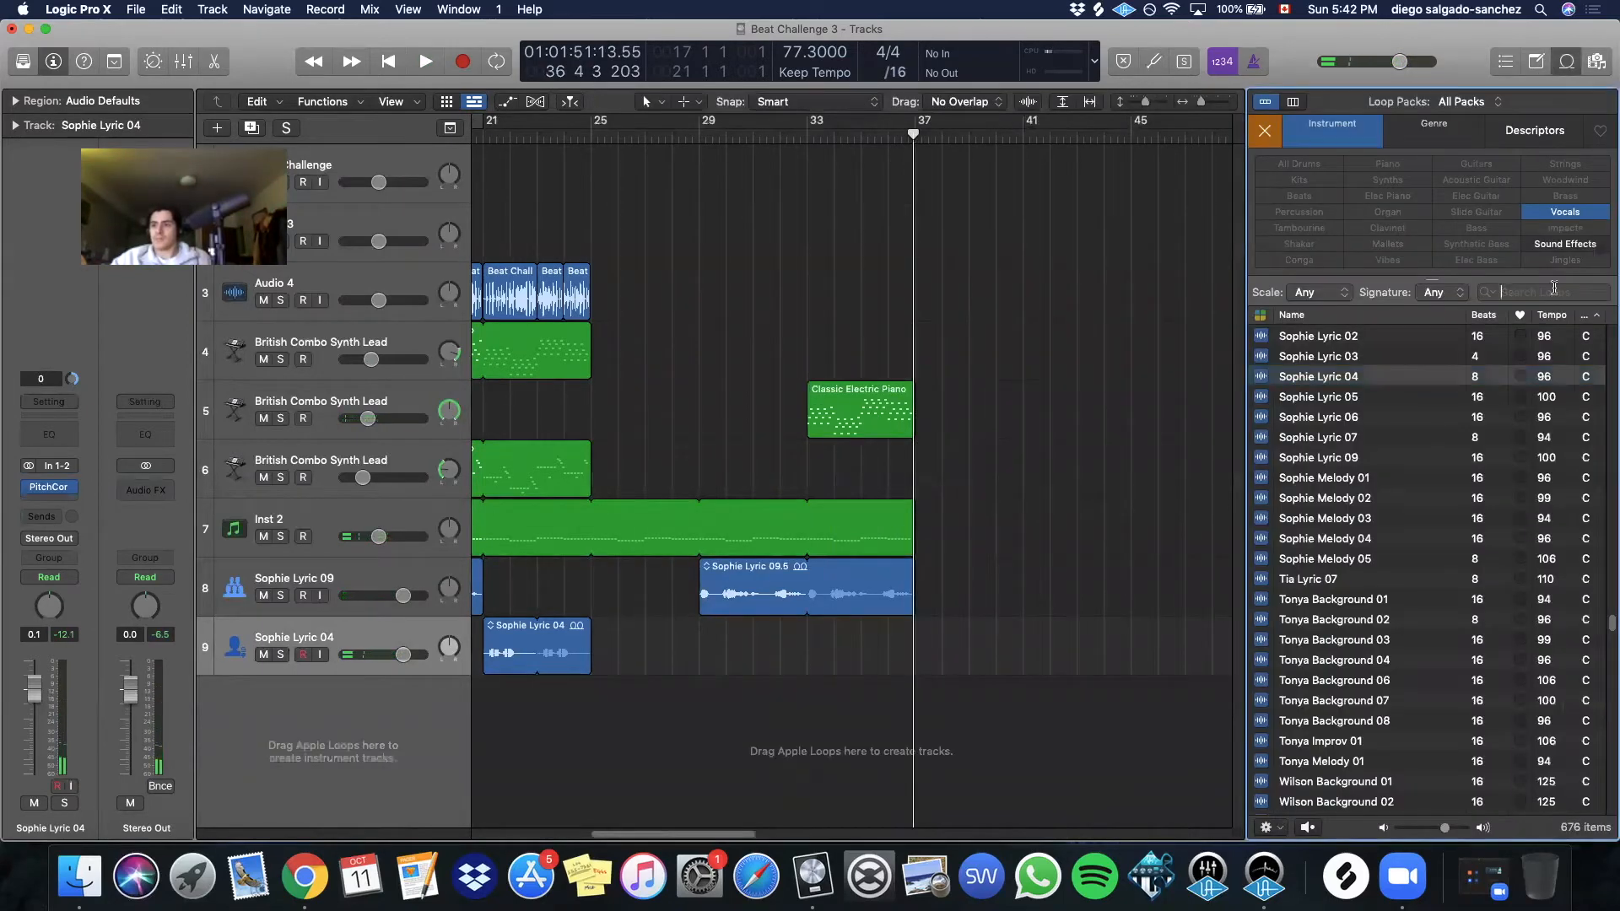
text(ll)
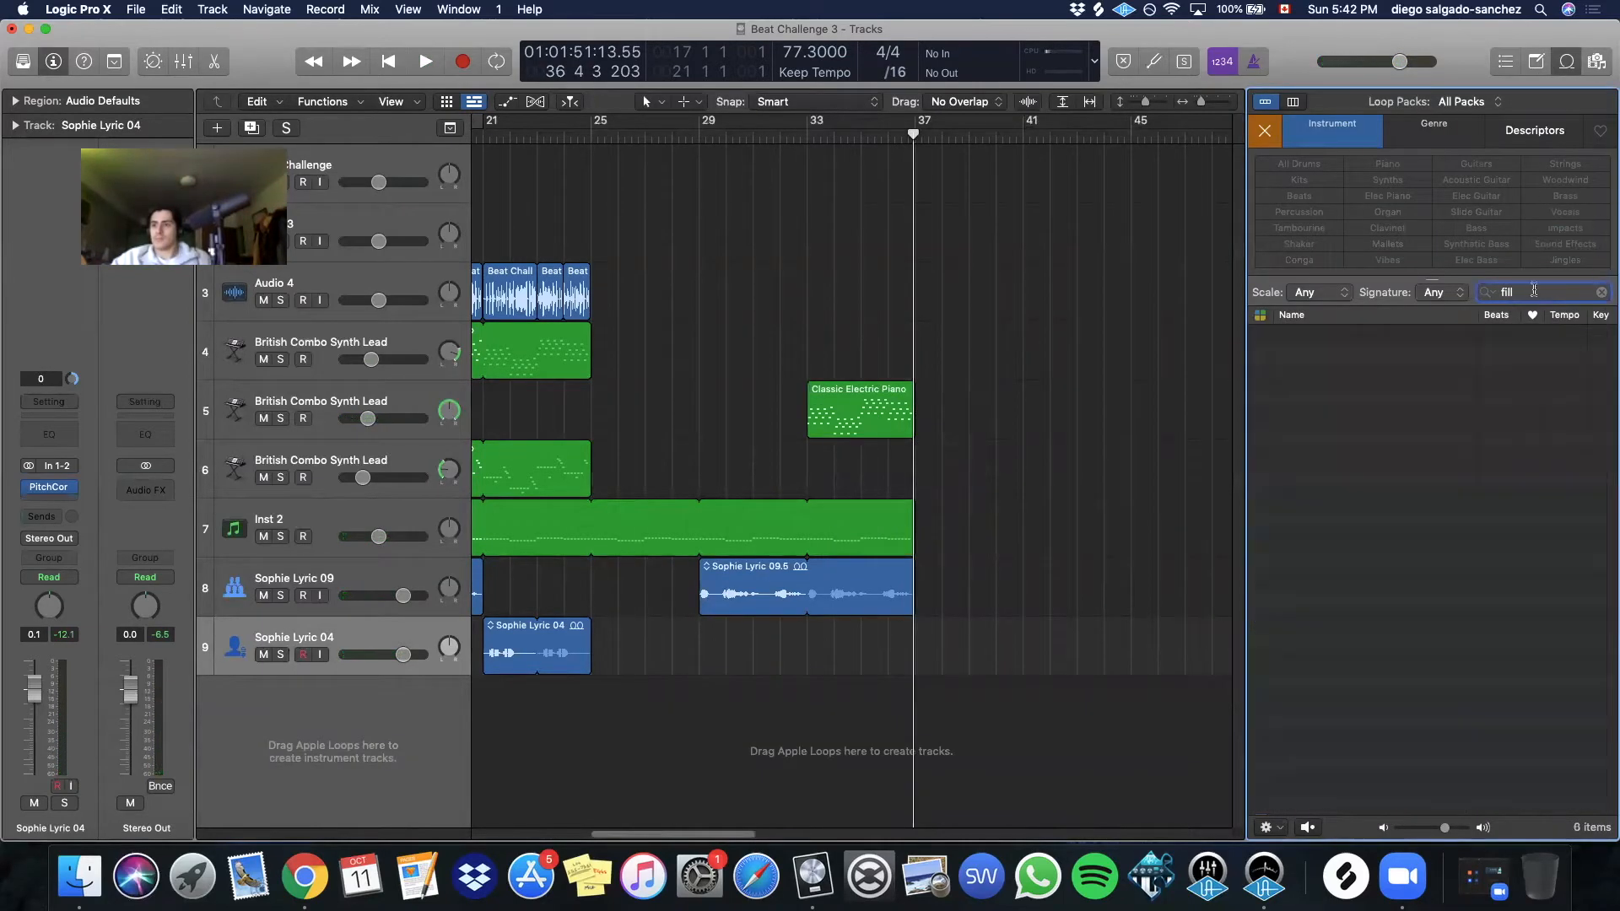
click(1265, 133)
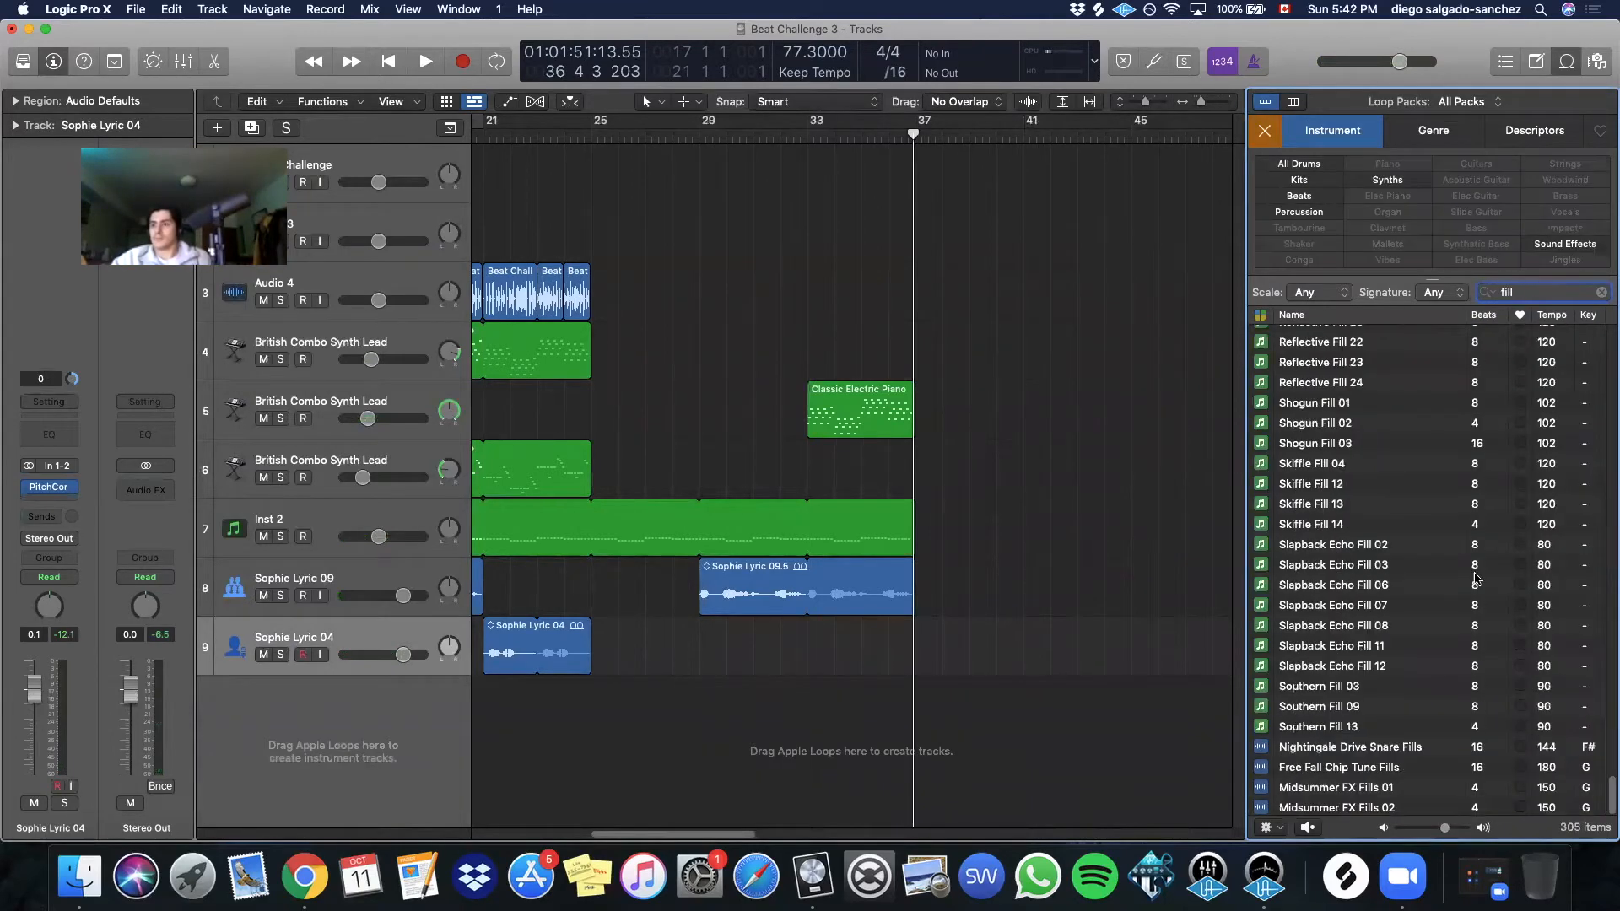
click(1350, 505)
scroll(1344, 559, down, 1)
click(1338, 623)
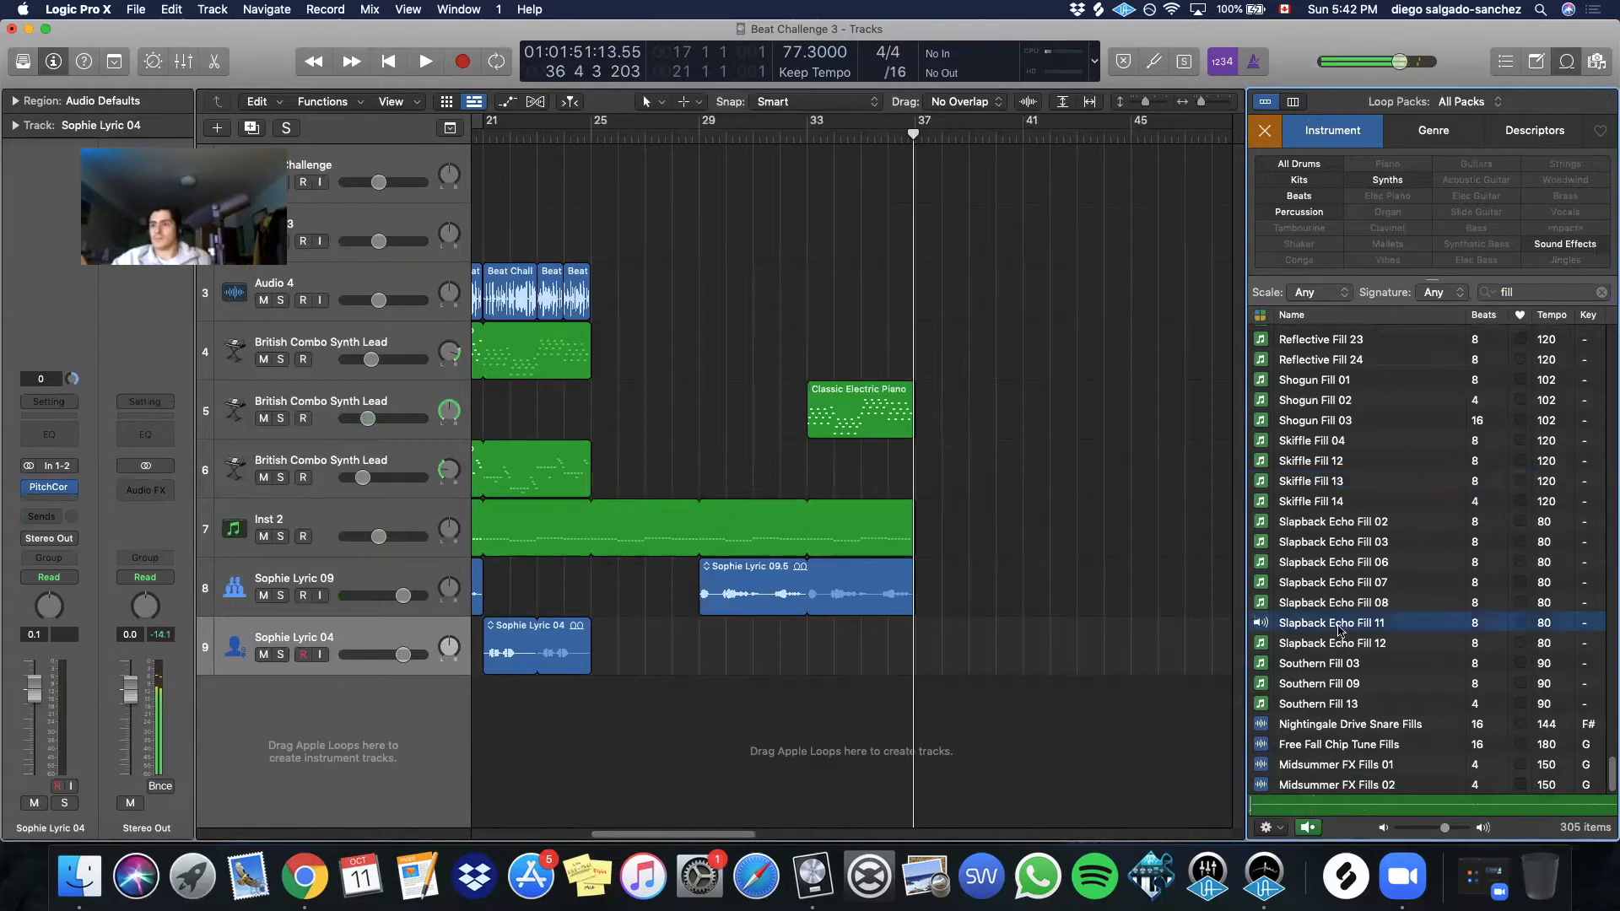
click(1342, 726)
click(1347, 769)
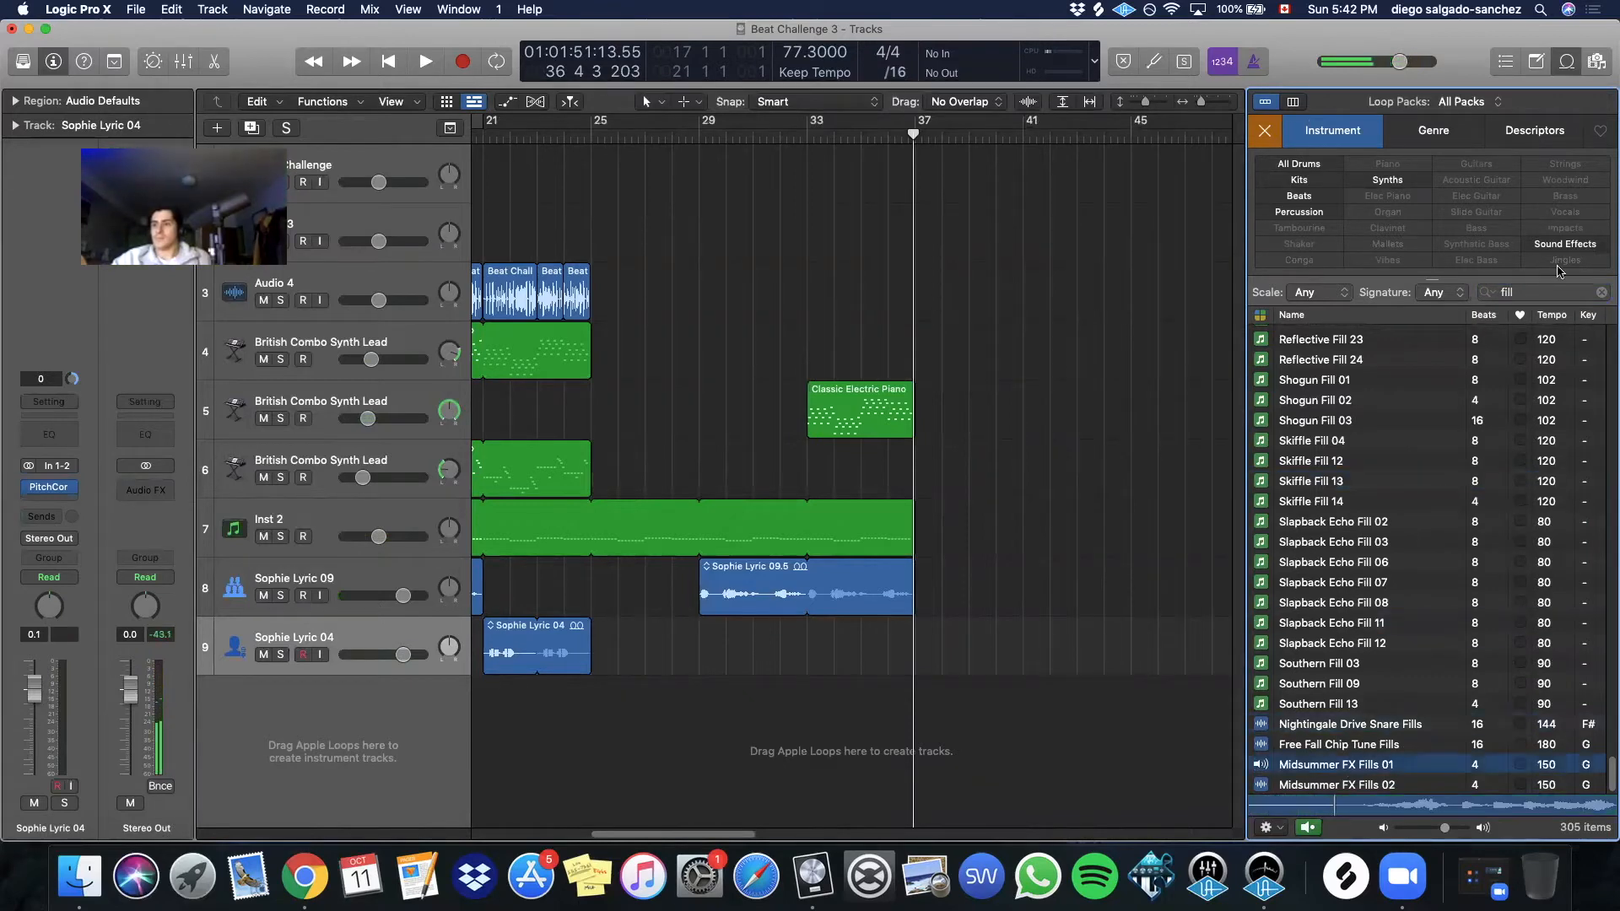
Search the Apple Loops for "alt" and audition the melodic results, including Alt Pop Acoustic 07 and Country Guitar 01
click(1603, 294)
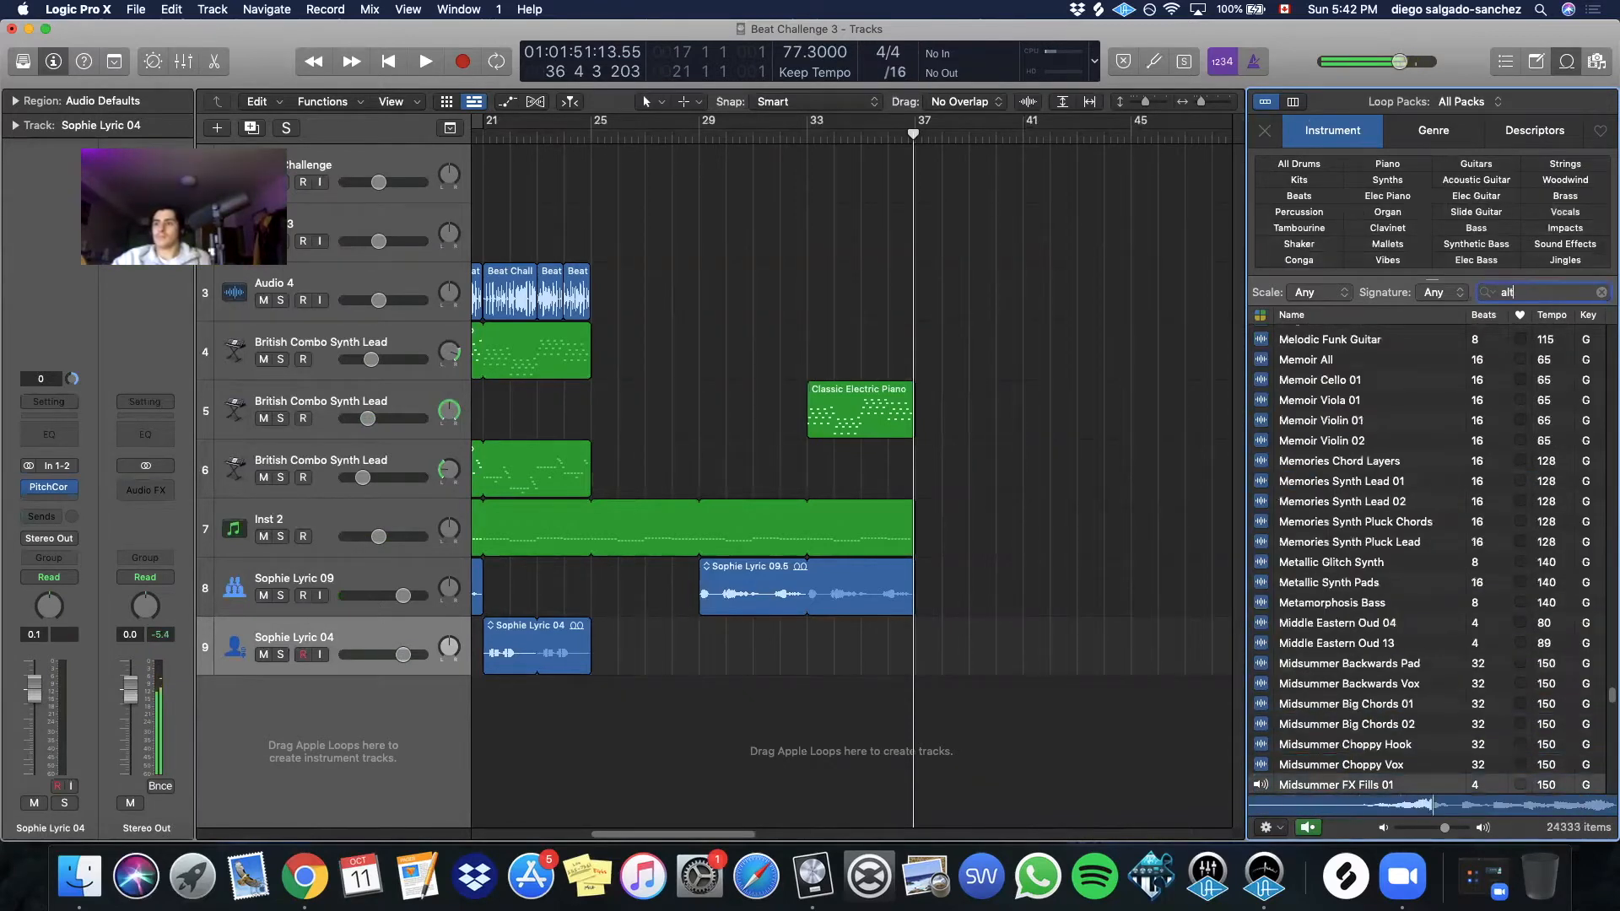
click(1350, 421)
click(1350, 426)
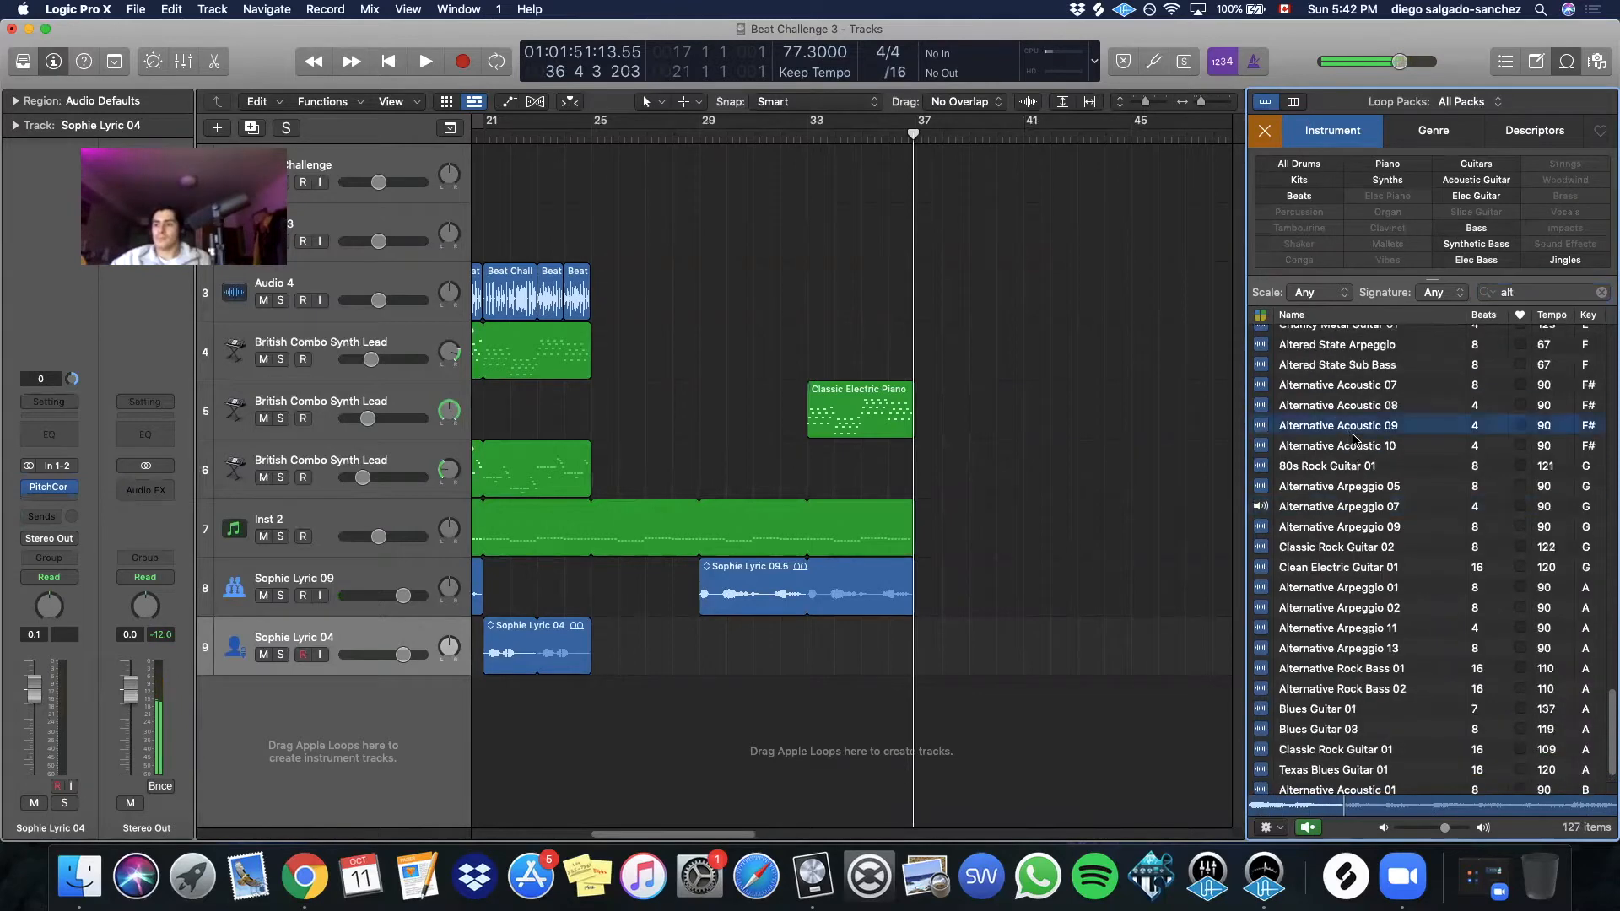
scroll(1351, 429, up, 5)
key(Up)
key(Up)
key(Up)
key(Up)
key(Up)
key(Up)
key(Up)
key(Up)
key(Up)
key(Up)
key(Up)
key(Up)
key(Up)
key(Up)
key(Up)
key(Up)
key(Up)
key(Up)
key(Up)
key(Up)
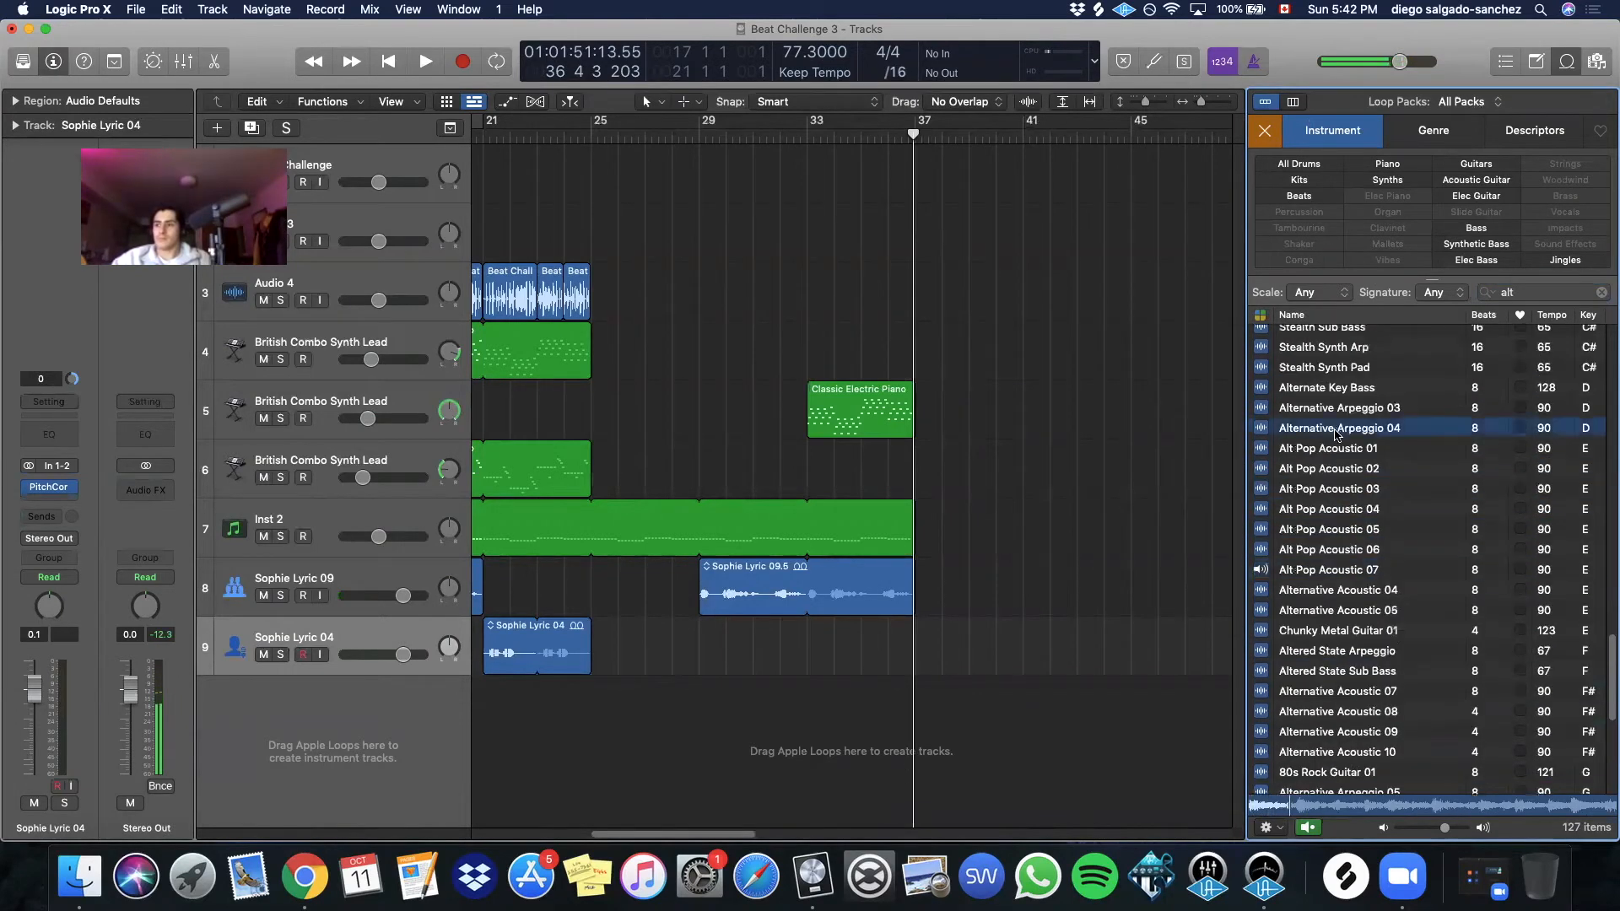
scroll(1338, 457, up, 3)
click(1335, 444)
scroll(1333, 442, up, 15)
click(1331, 438)
scroll(1336, 472, down, 5)
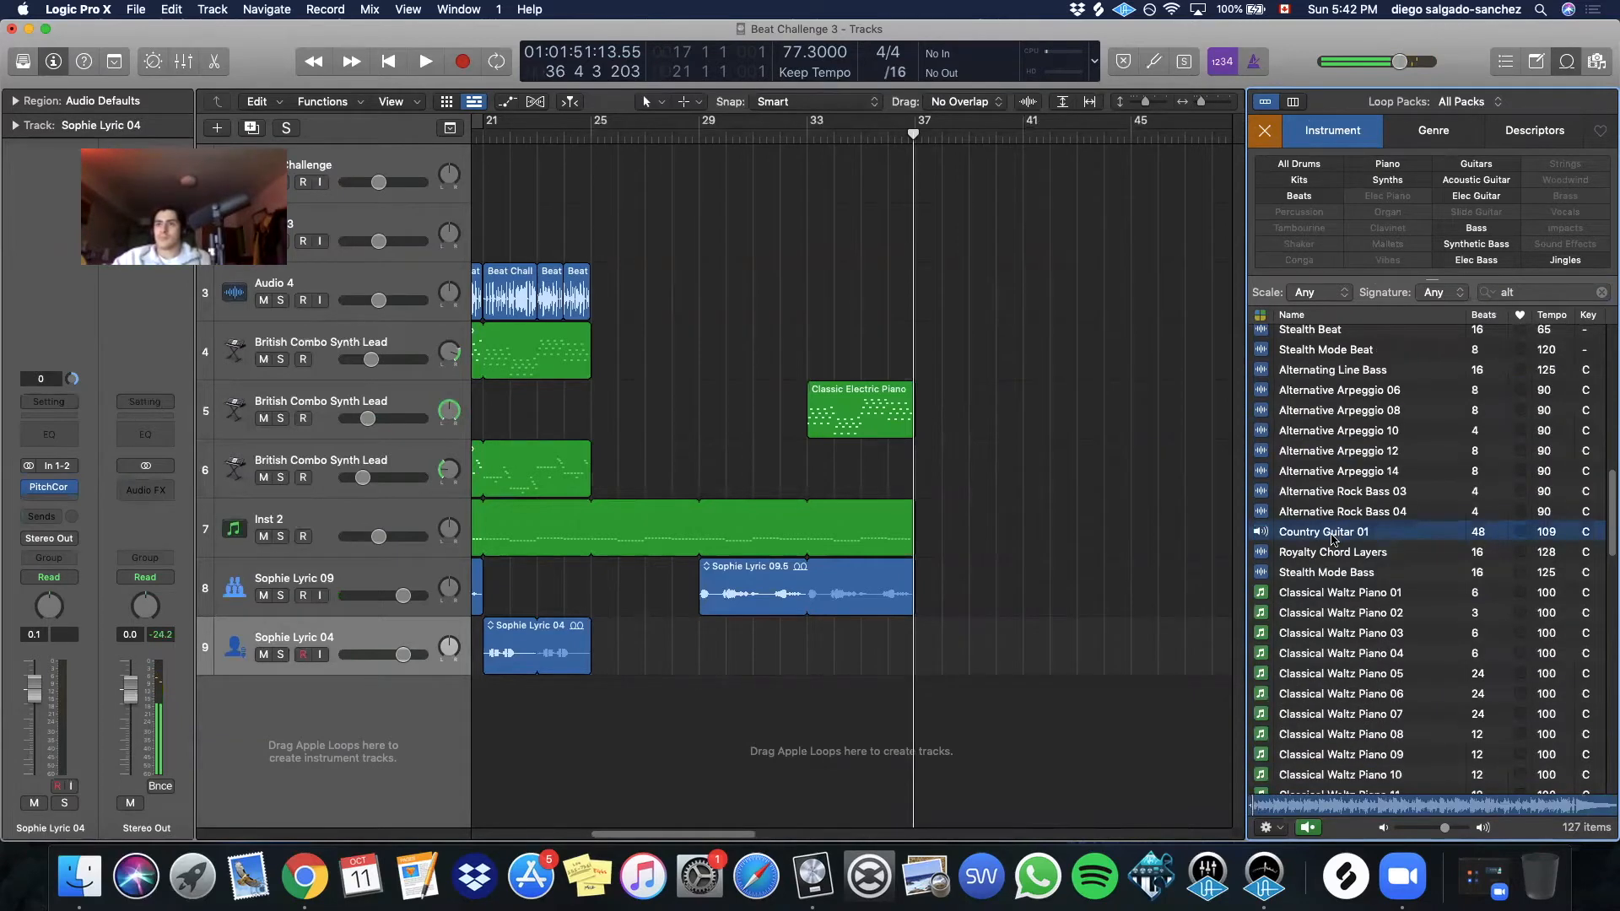
Audition the Alt Metal fills in the Apple Loops results and place Alt Metal Fill 19 on a new track, ending at bar 37
scroll(1327, 515, up, 5)
click(1314, 452)
scroll(1312, 464, up, 5)
click(1313, 485)
scroll(1312, 487, up, 5)
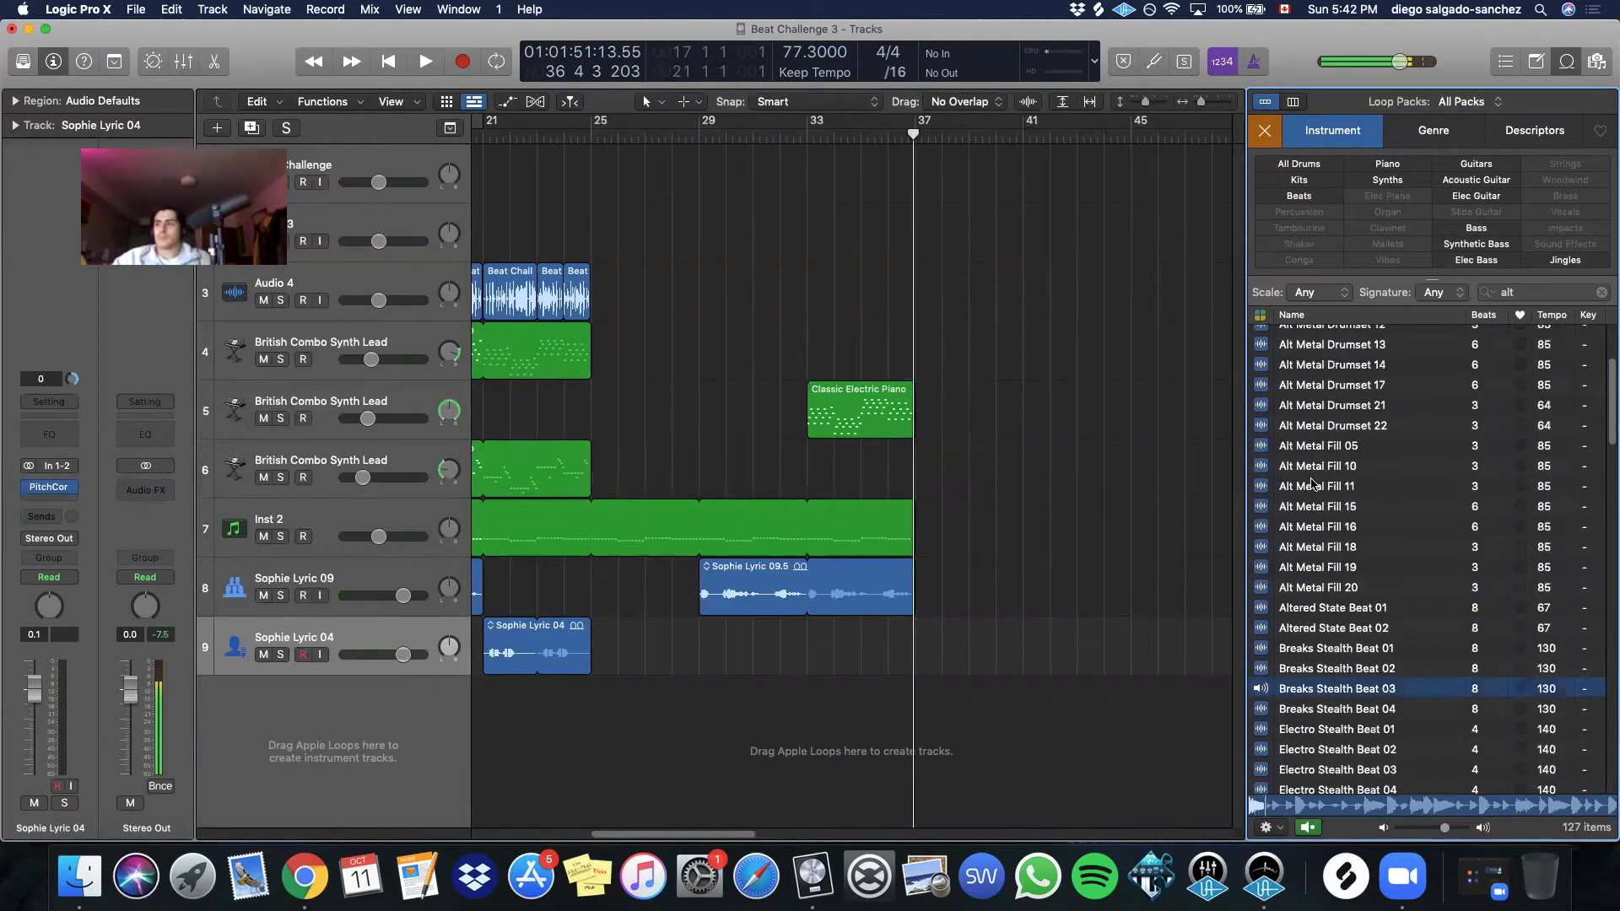
click(1314, 487)
click(1331, 527)
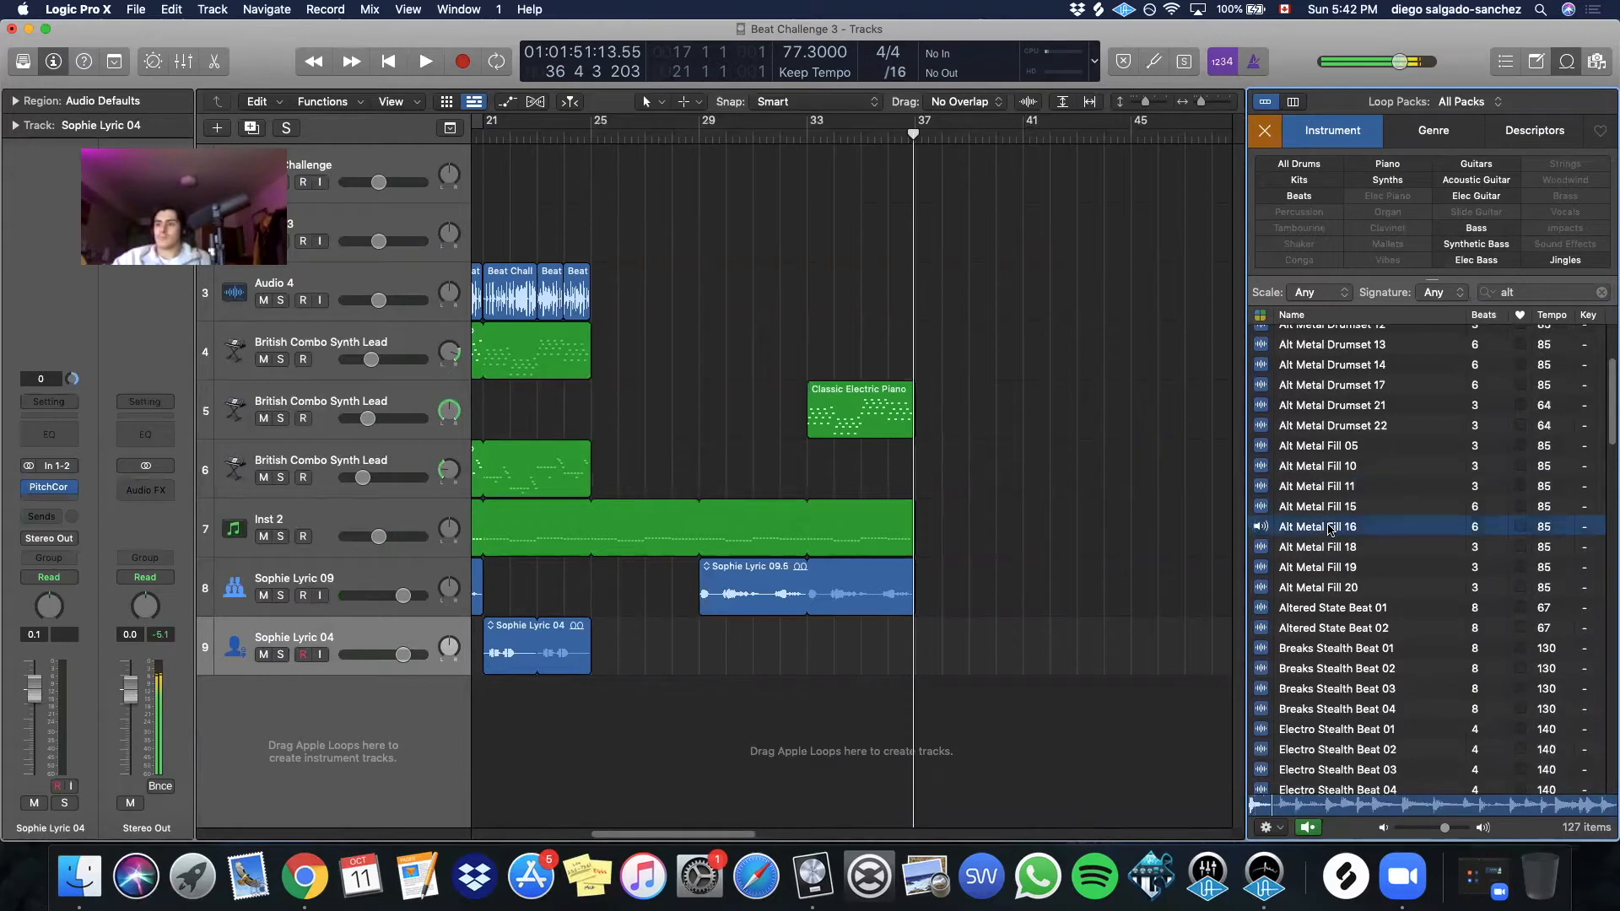
click(1340, 572)
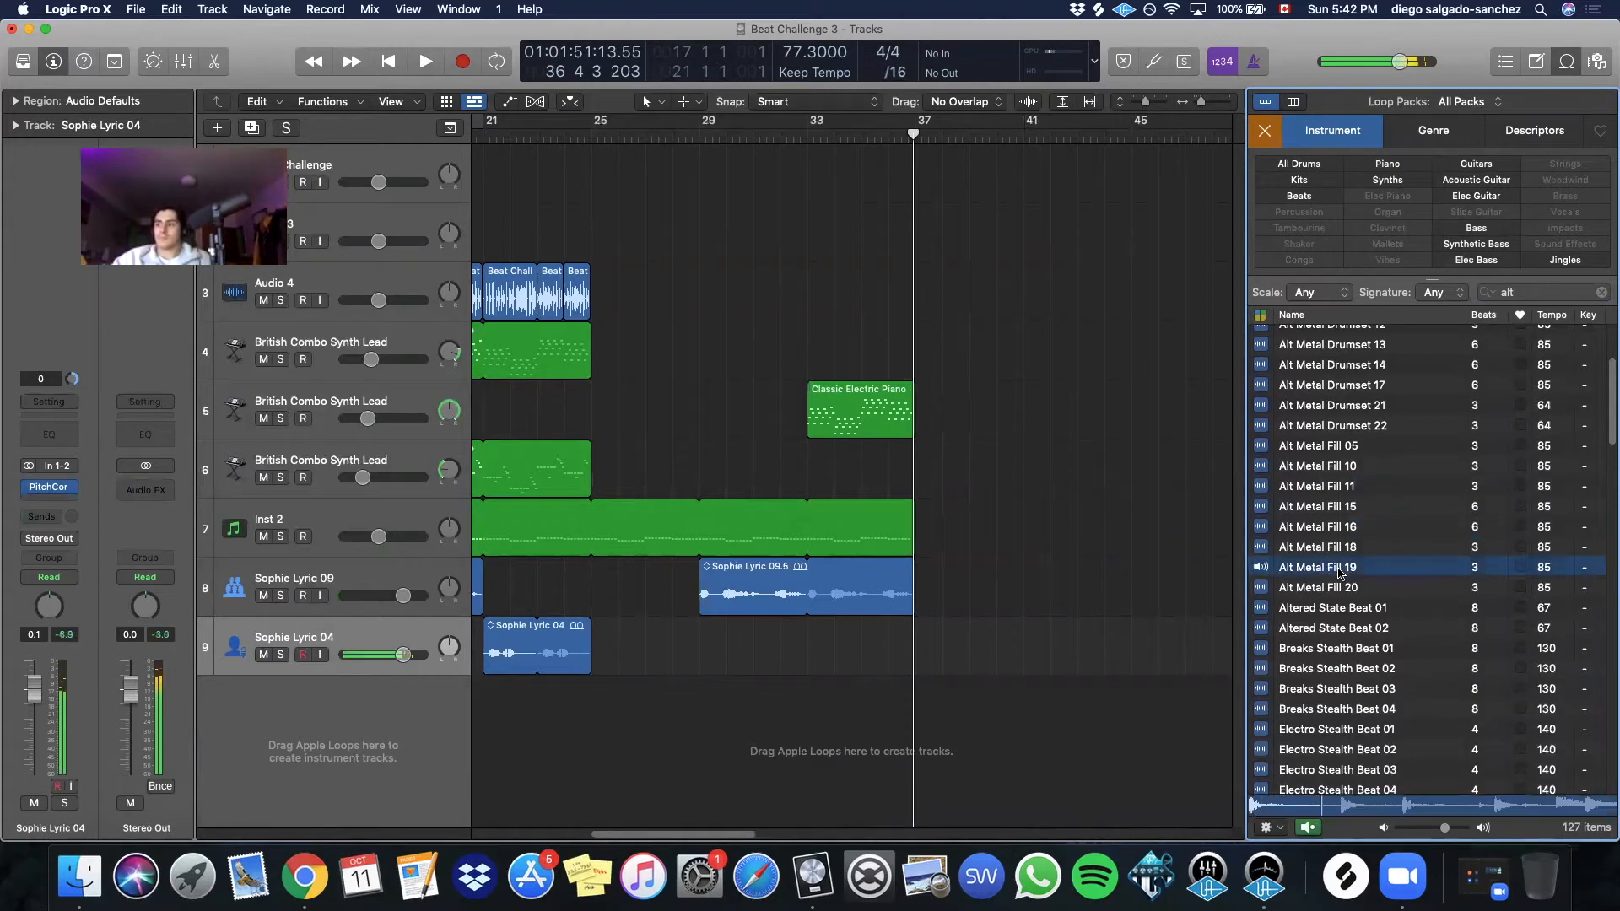
drag(1340, 573, 892, 713)
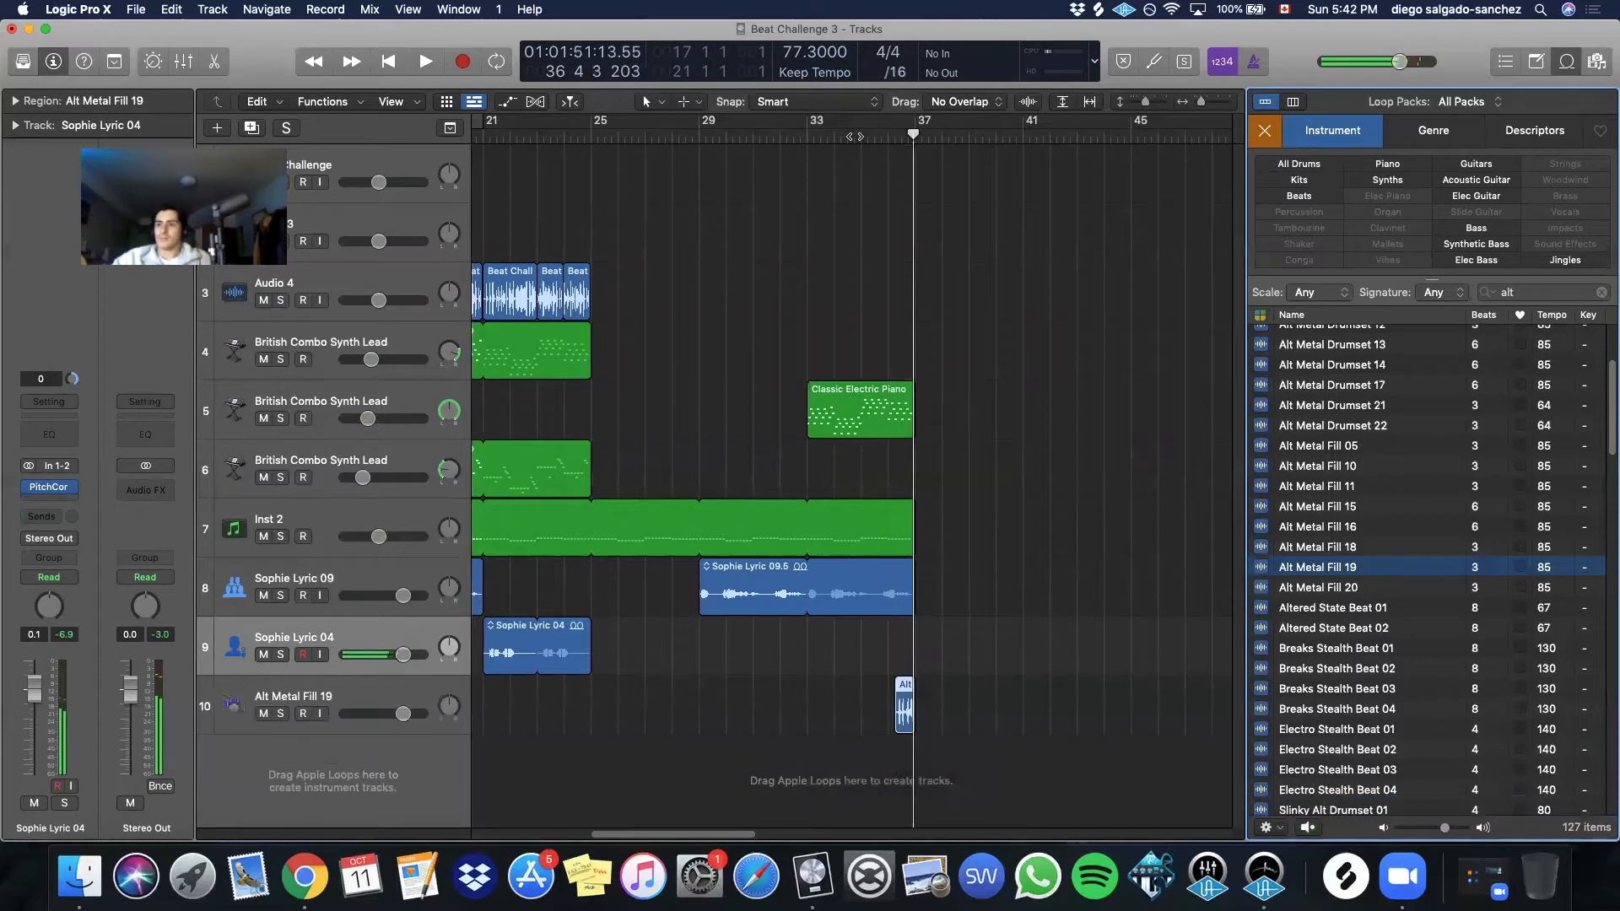
Play the fill in context, close the loop browser and set the Alt Metal Fill 19 track's volume to -6.2 dB
key(space)
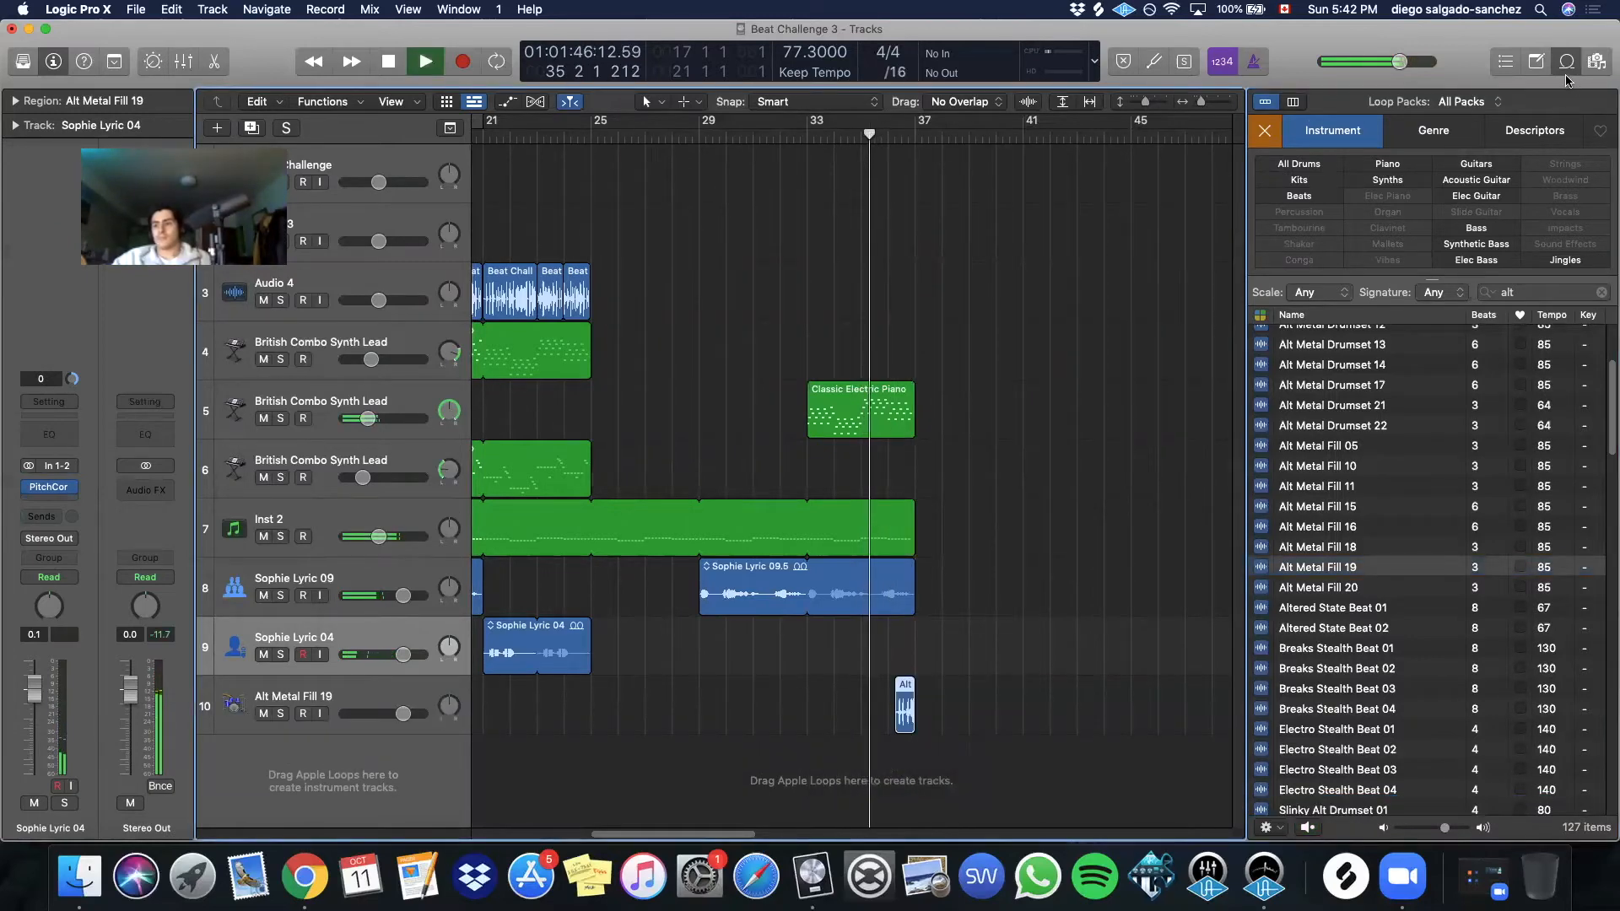
key(o)
click(297, 710)
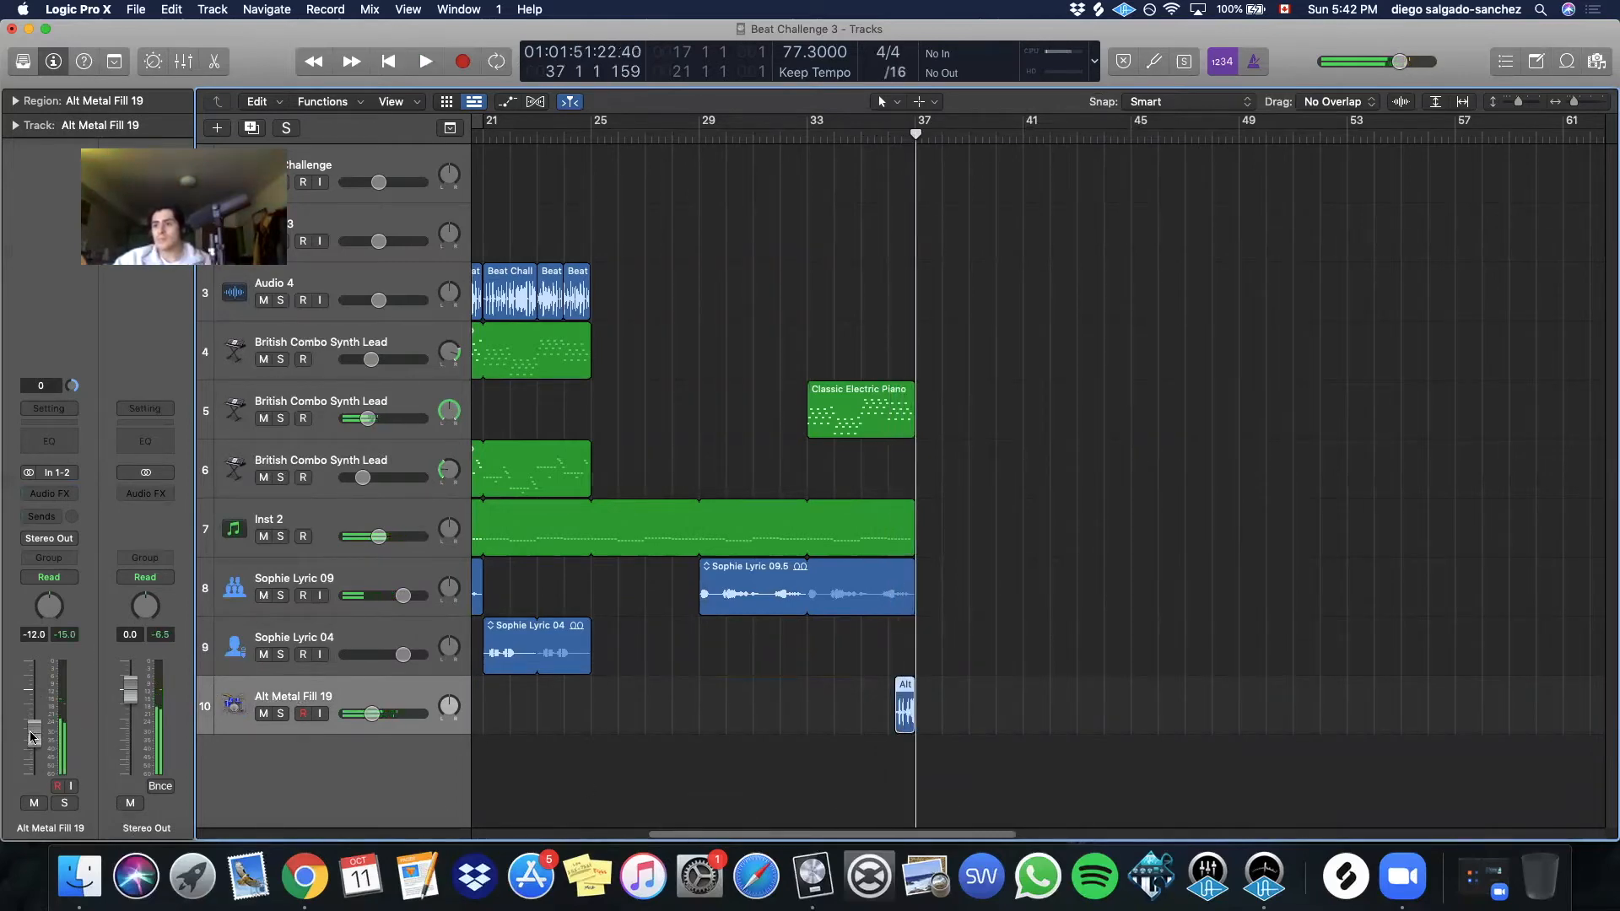
Copy the Audio 4 beat and the track 4 and track 6 Classic Electric Piano regions from bar 17 to bar 37
drag(673, 835, 567, 835)
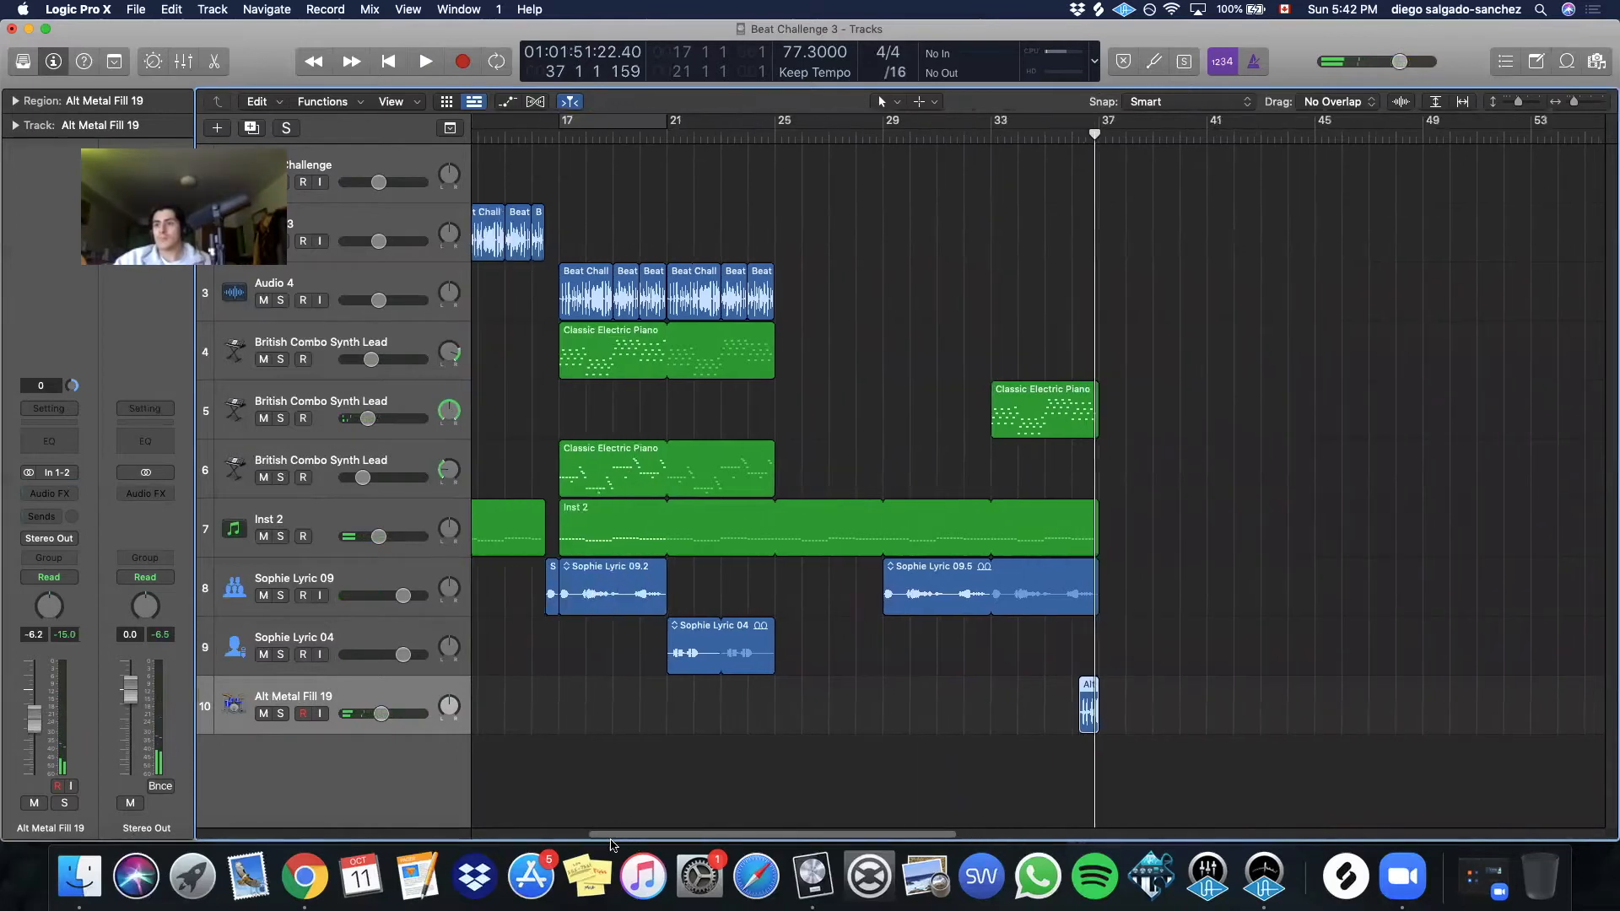
drag(846, 355, 950, 394)
drag(732, 295, 1274, 295)
click(1114, 289)
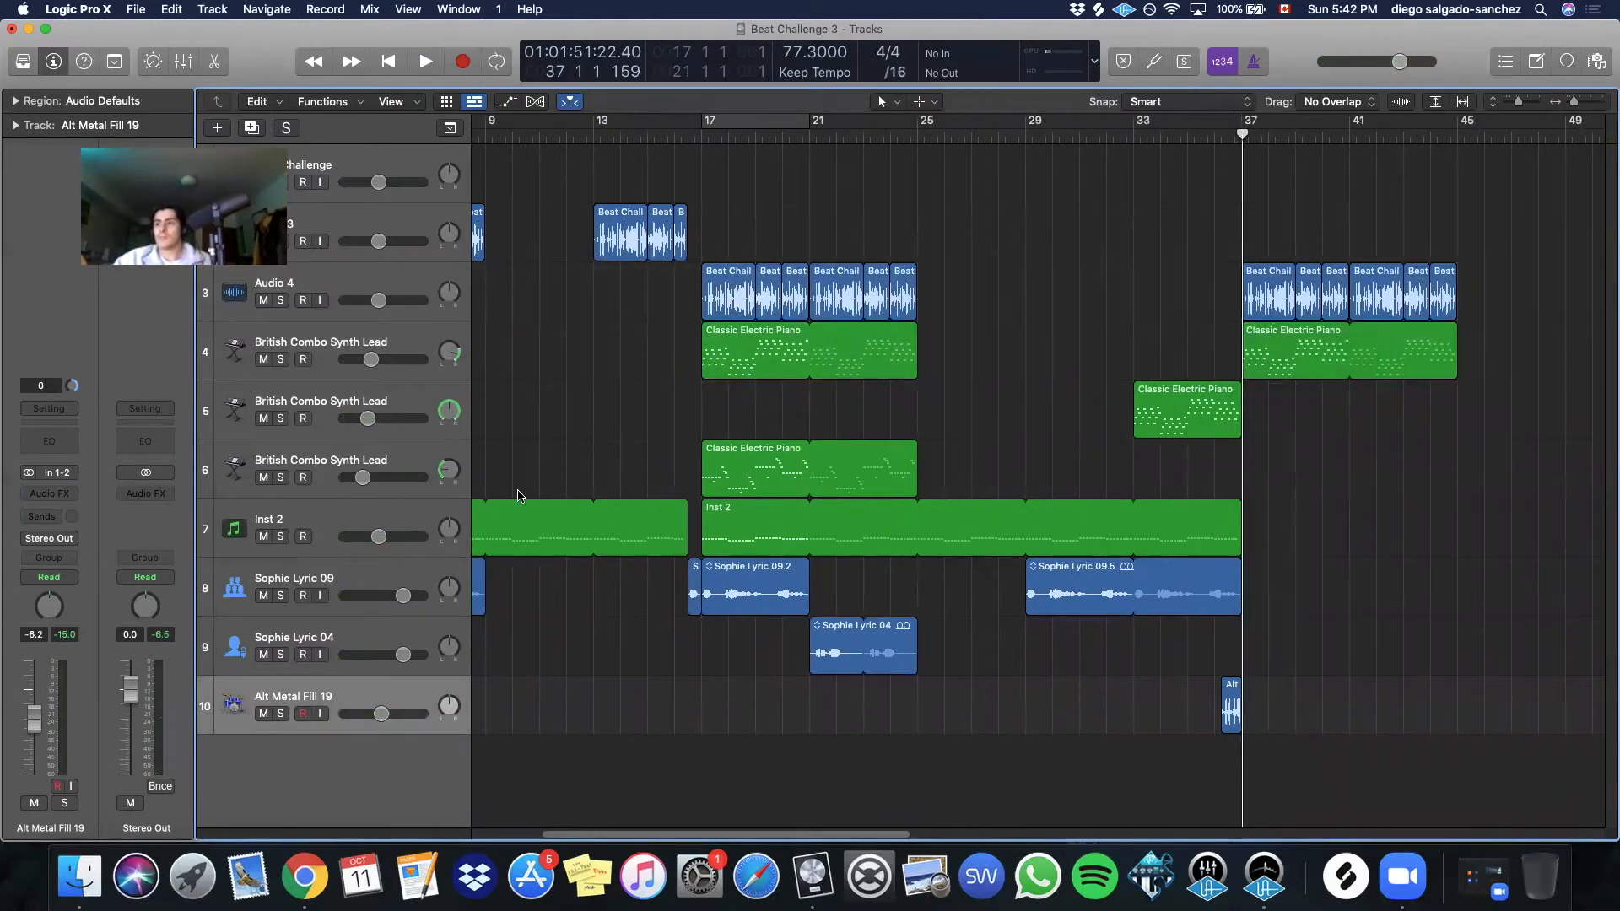
drag(745, 486, 1286, 487)
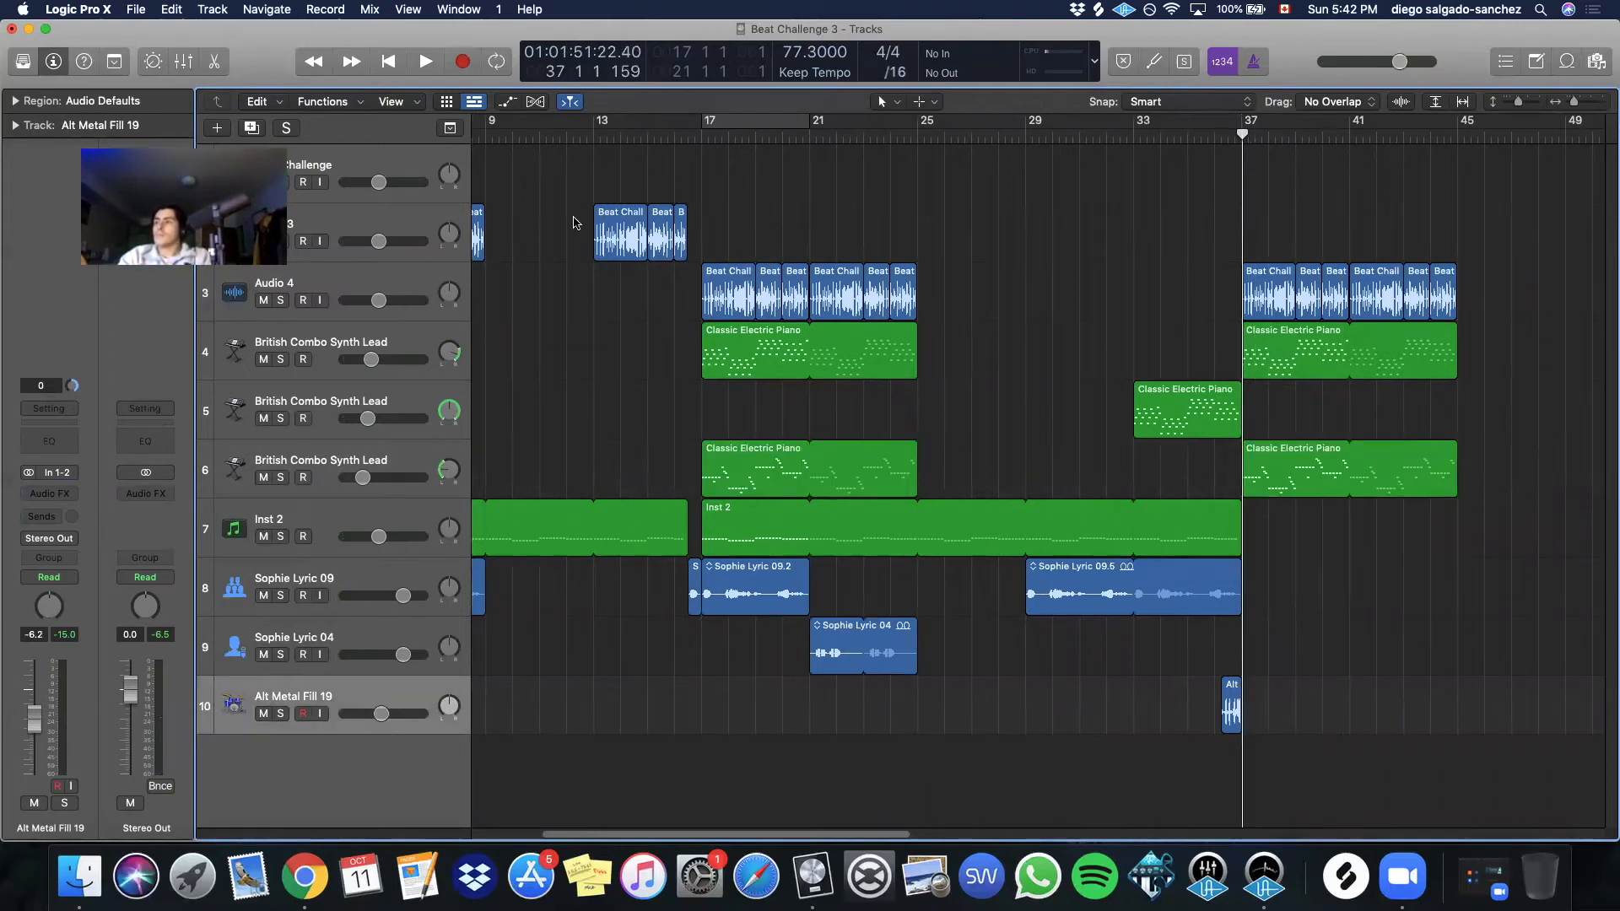
Create a duplicate-settings track below the track 6 British Combo Synth Lead and load the Hard Rock guitar patch on it
click(305, 455)
click(251, 126)
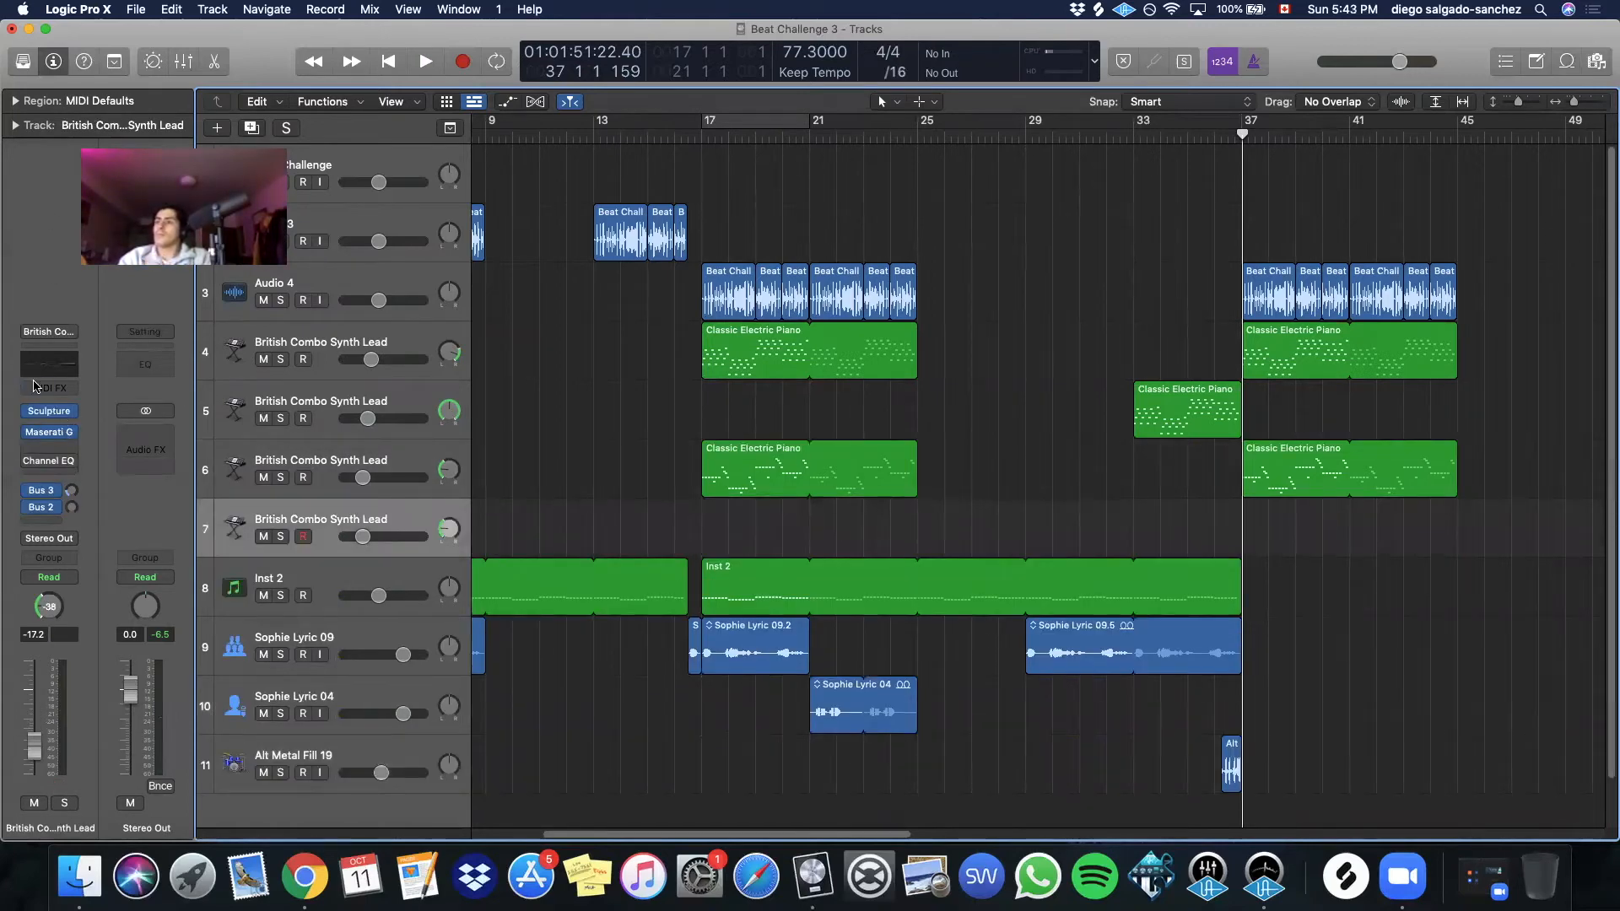
click(22, 68)
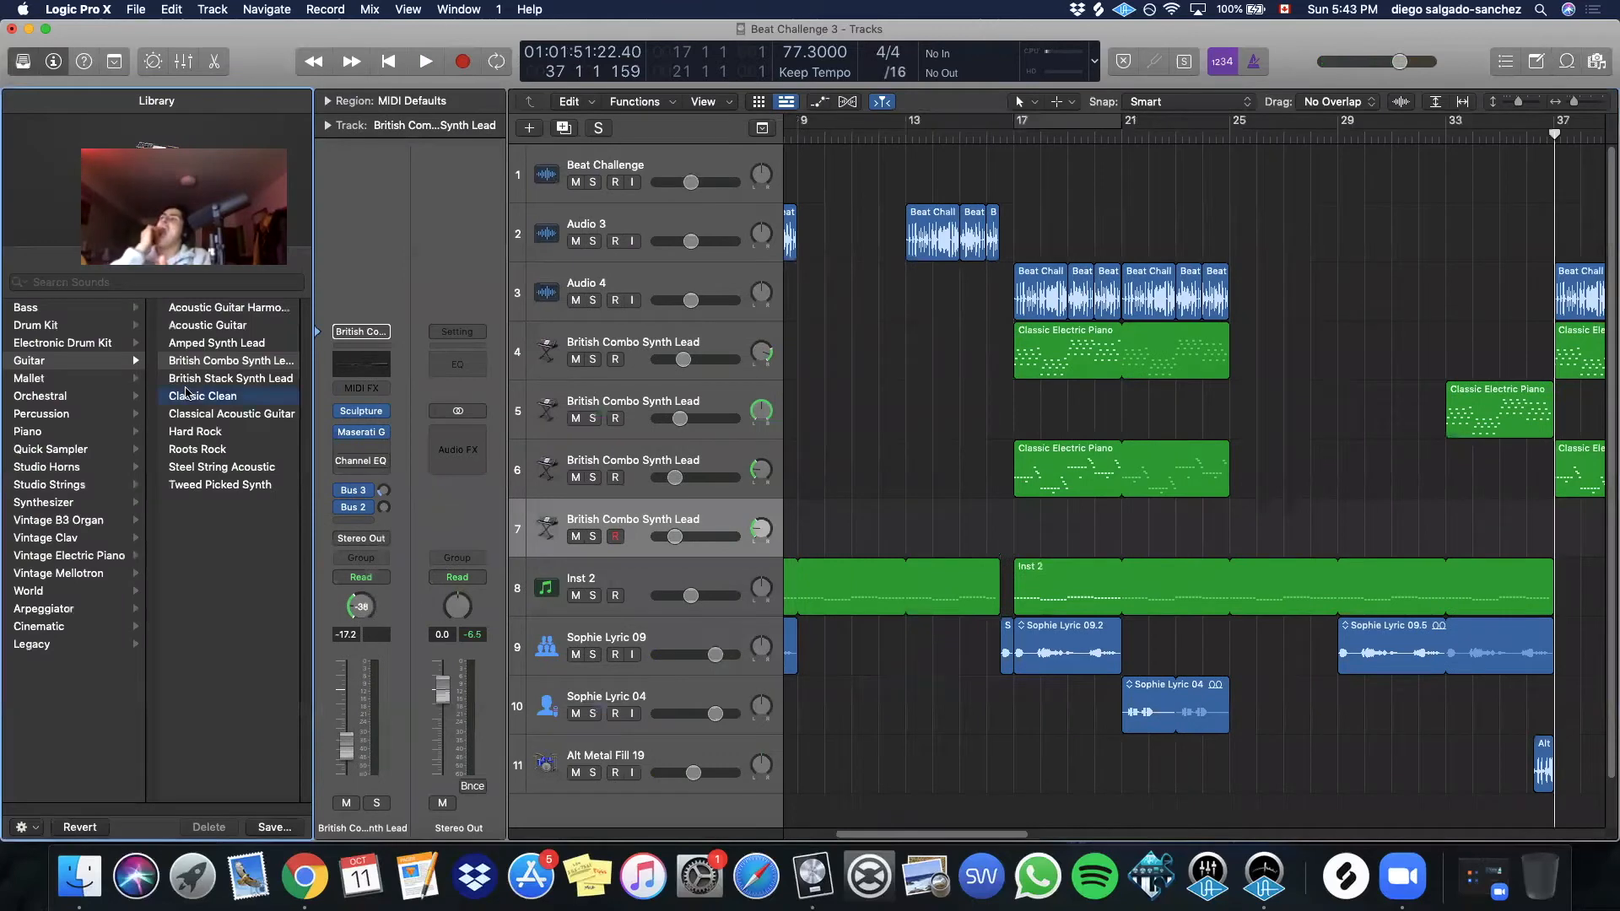
click(192, 395)
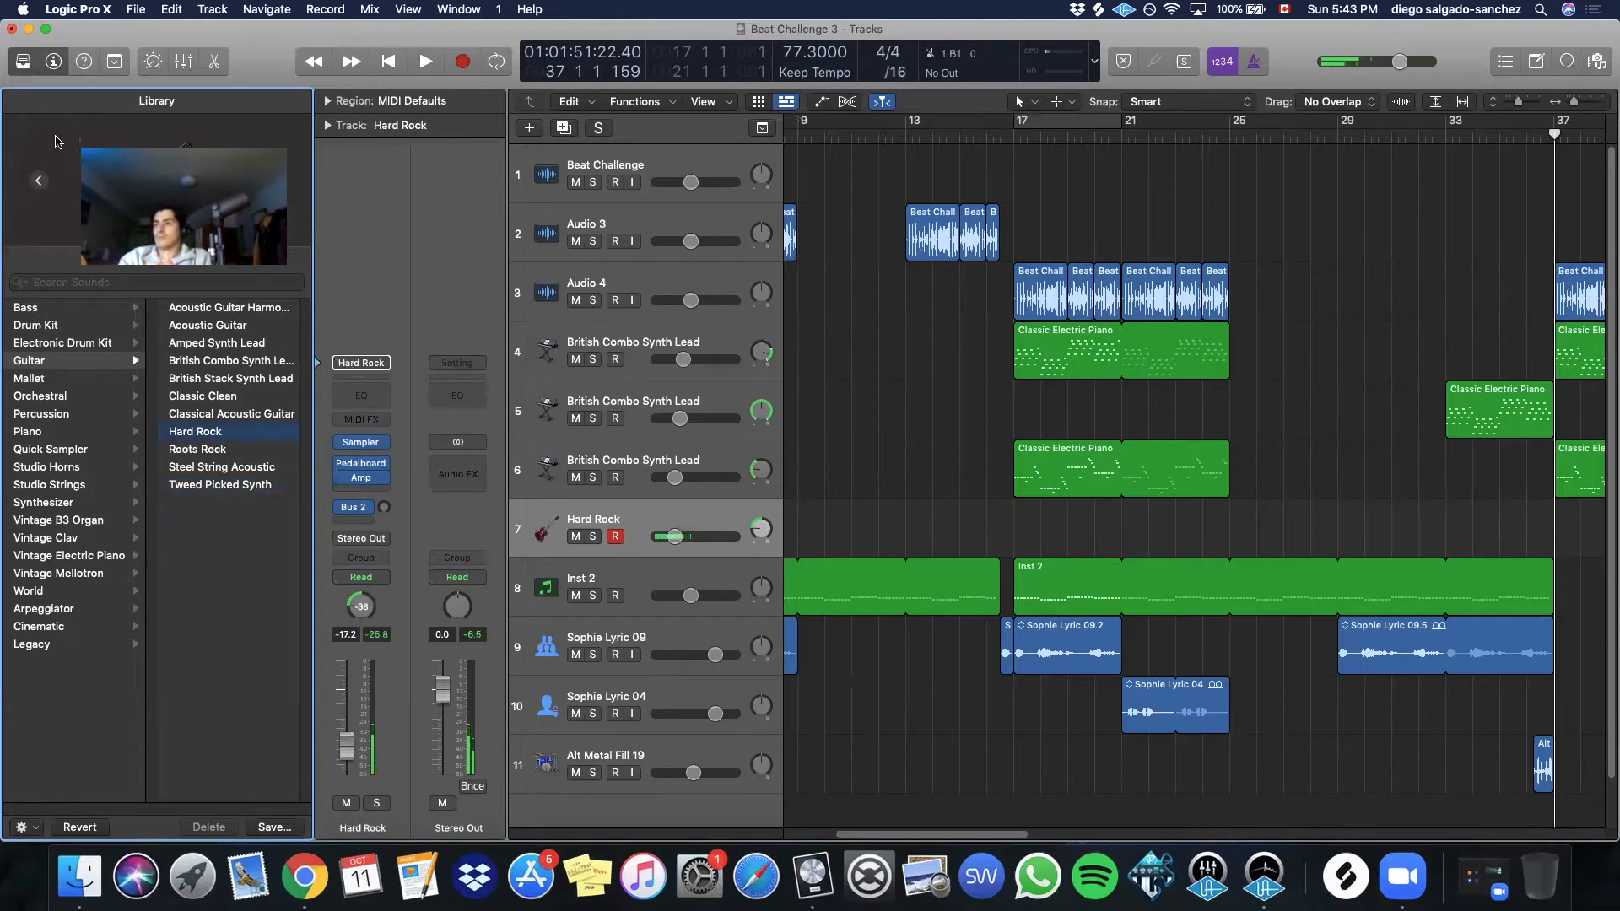
Replace the Sampler instrument on the Hard Rock track with Native Instruments' Absynth 5
click(386, 443)
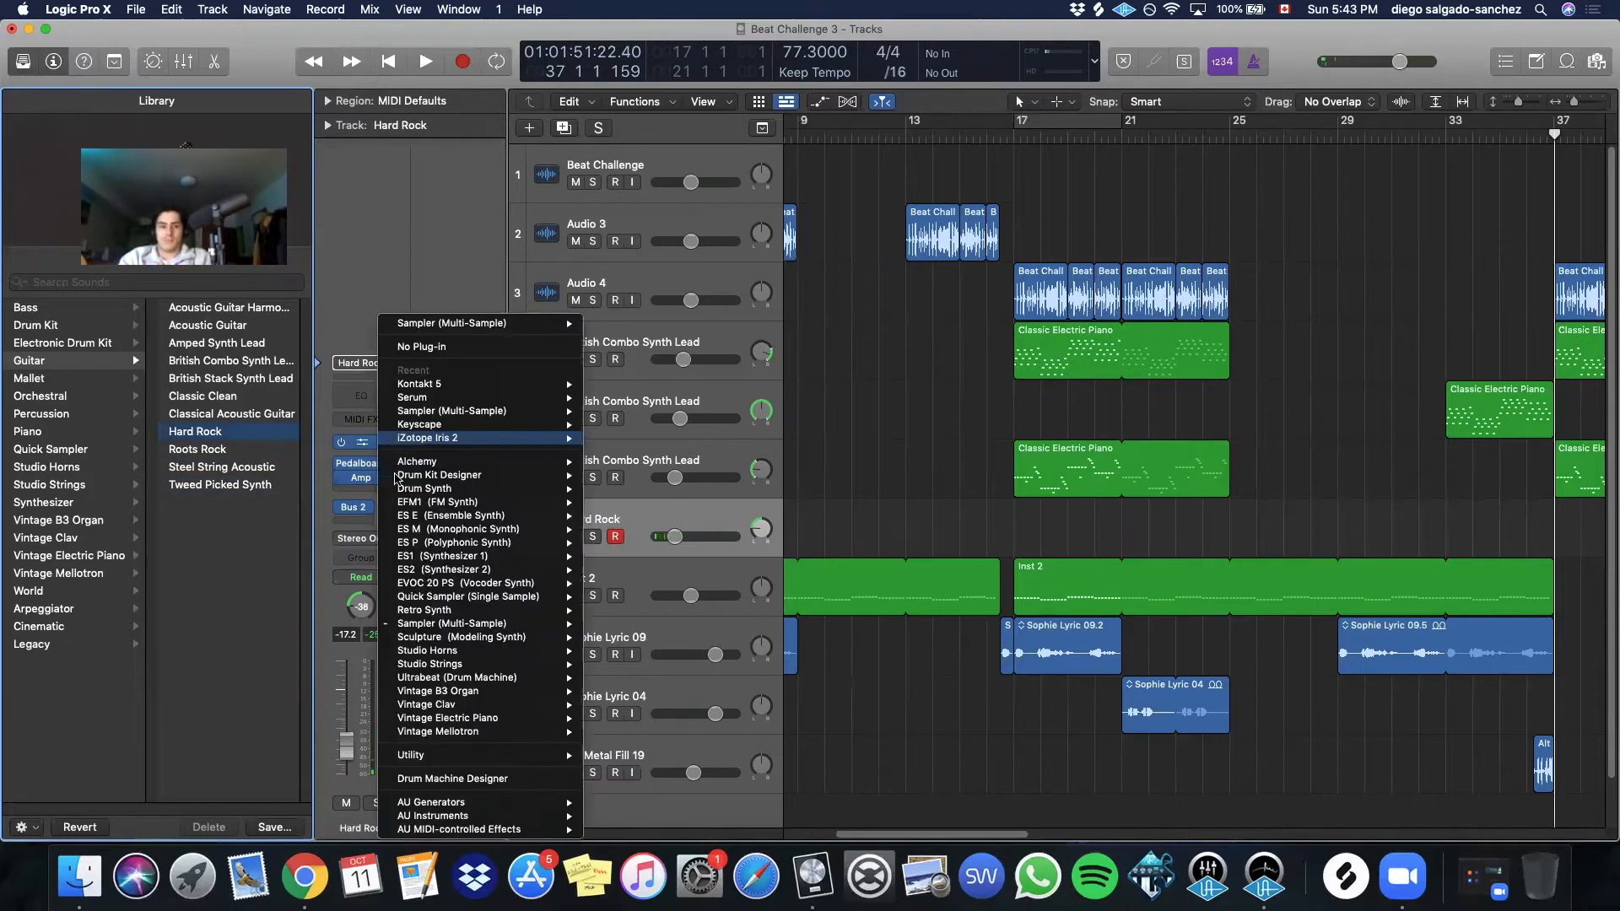
mouse_move(549, 816)
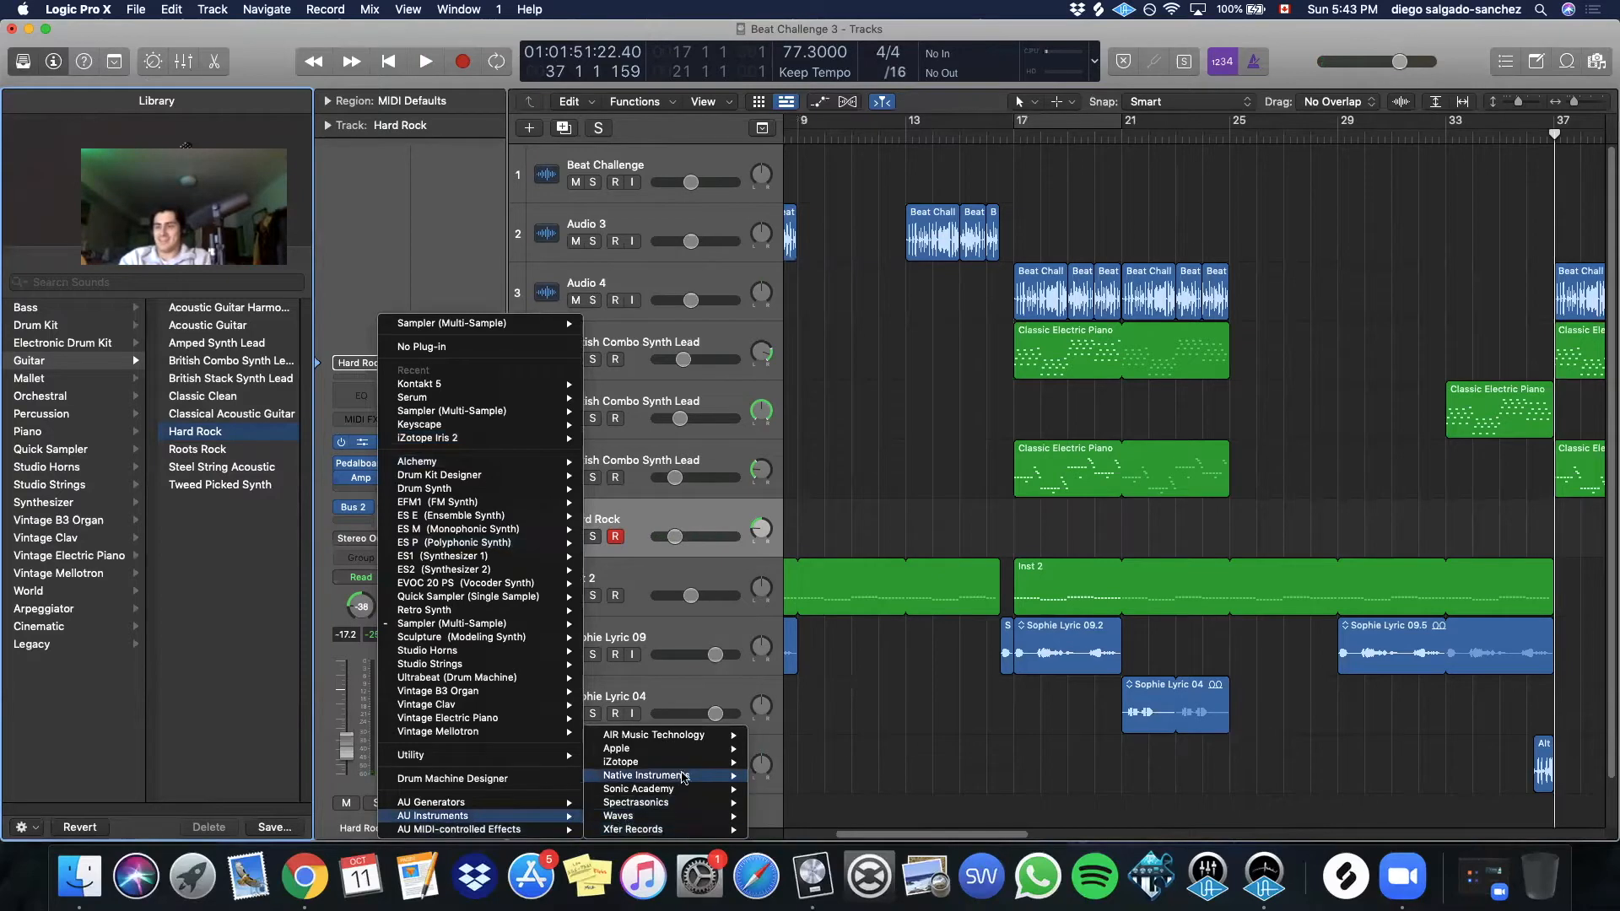
mouse_move(704, 774)
mouse_move(790, 761)
click(892, 749)
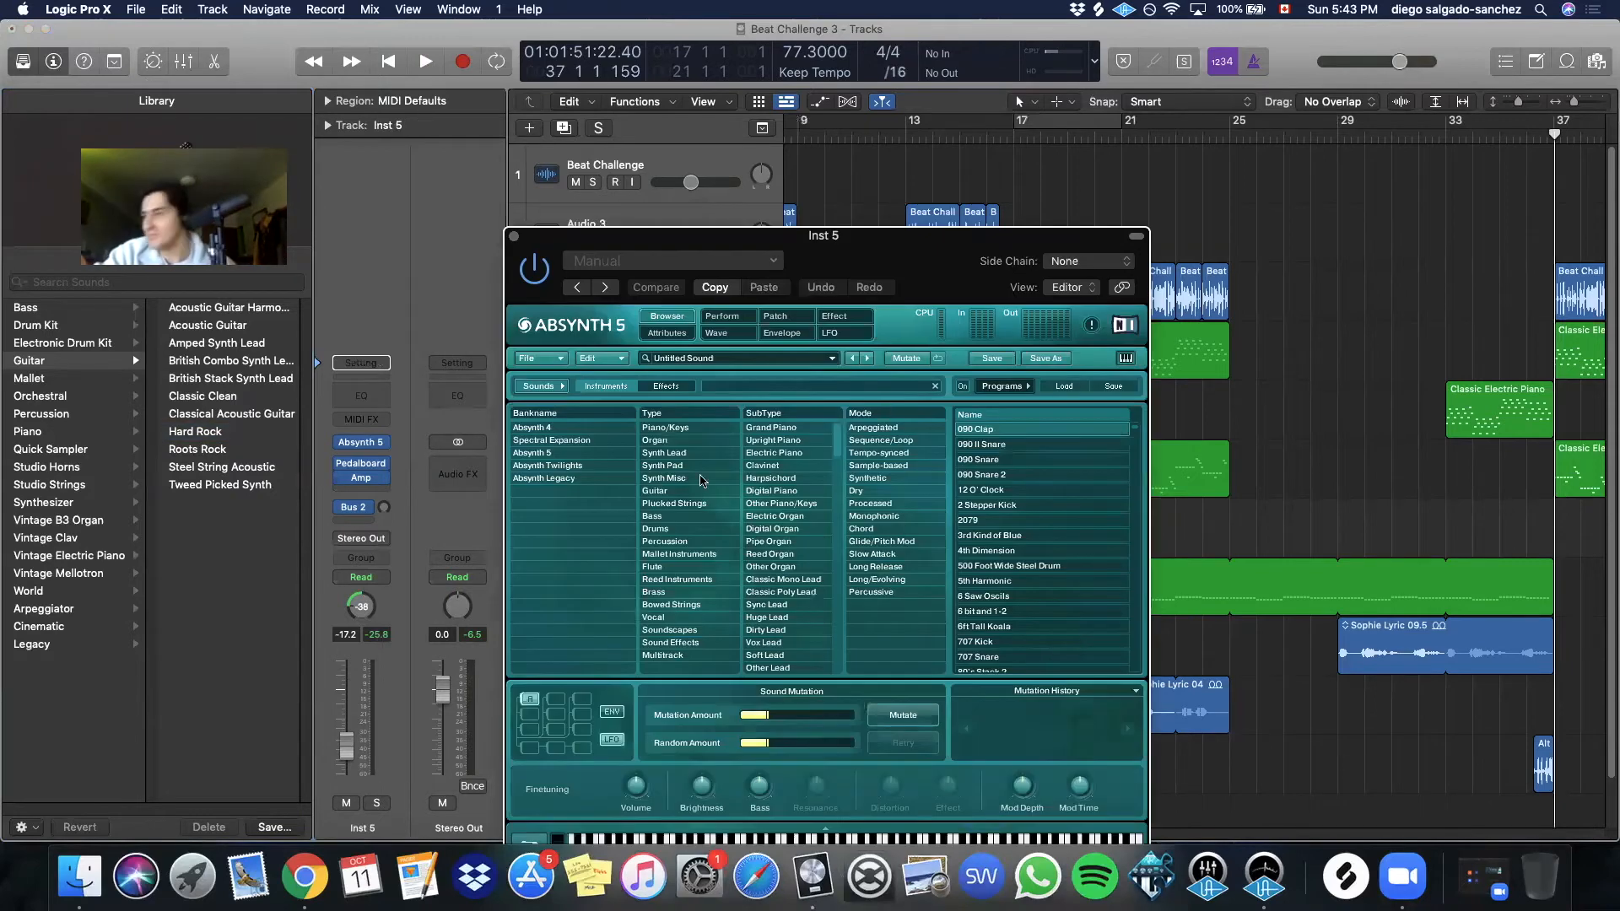
Filter the Absynth 5 sounds to Guitar, compare Chill Strat with Classical Guitar and load Chill Strat
click(657, 491)
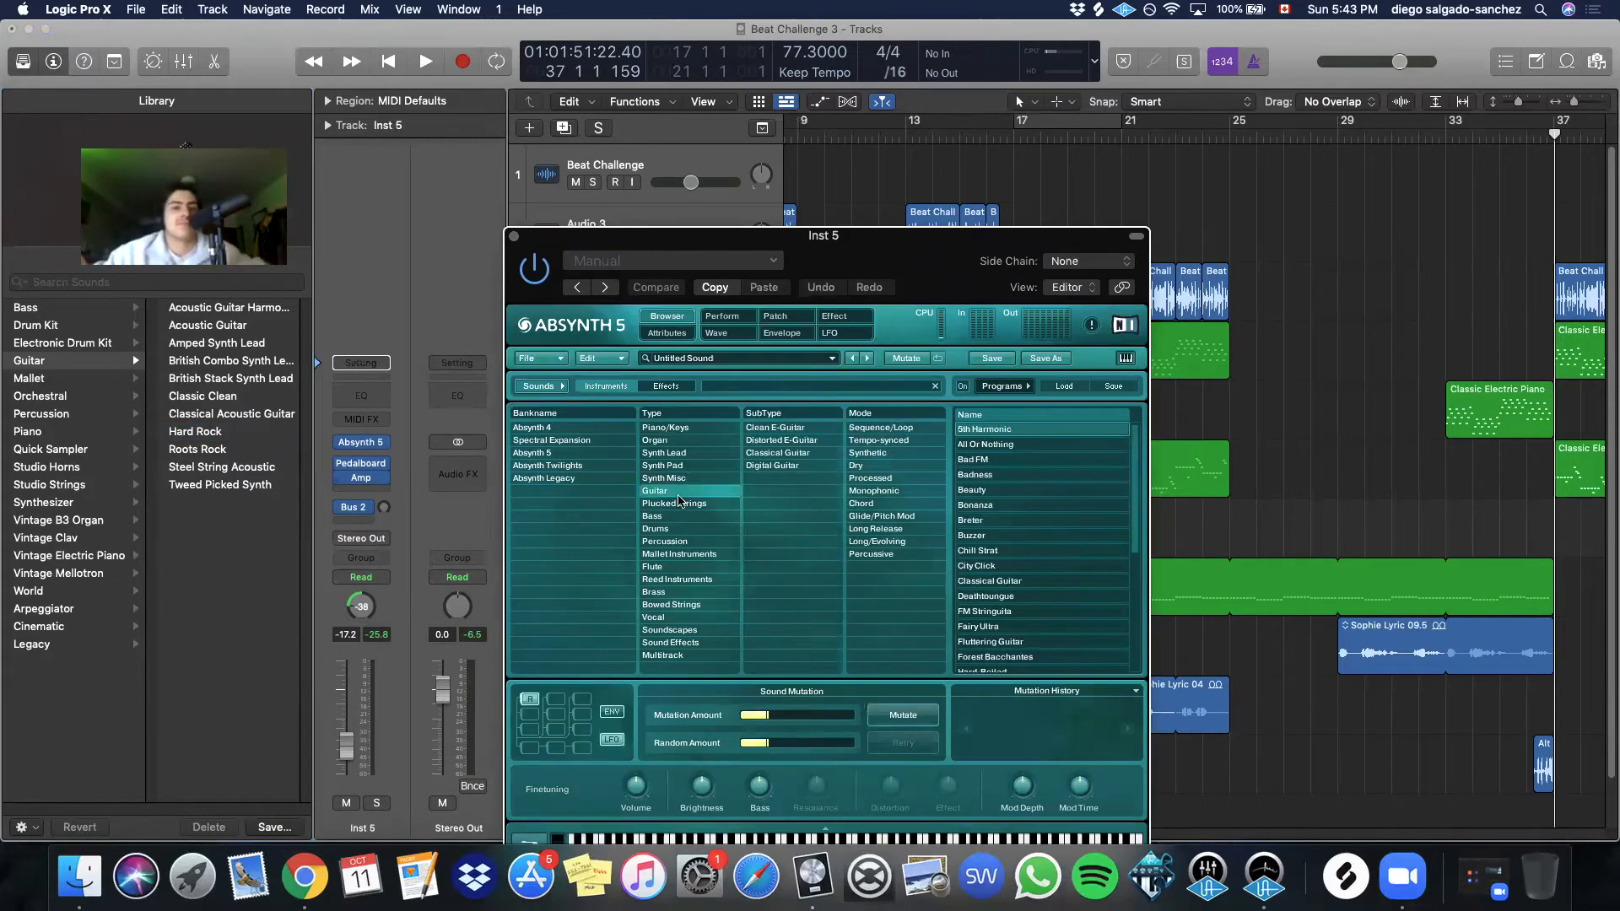
click(1059, 537)
click(1043, 551)
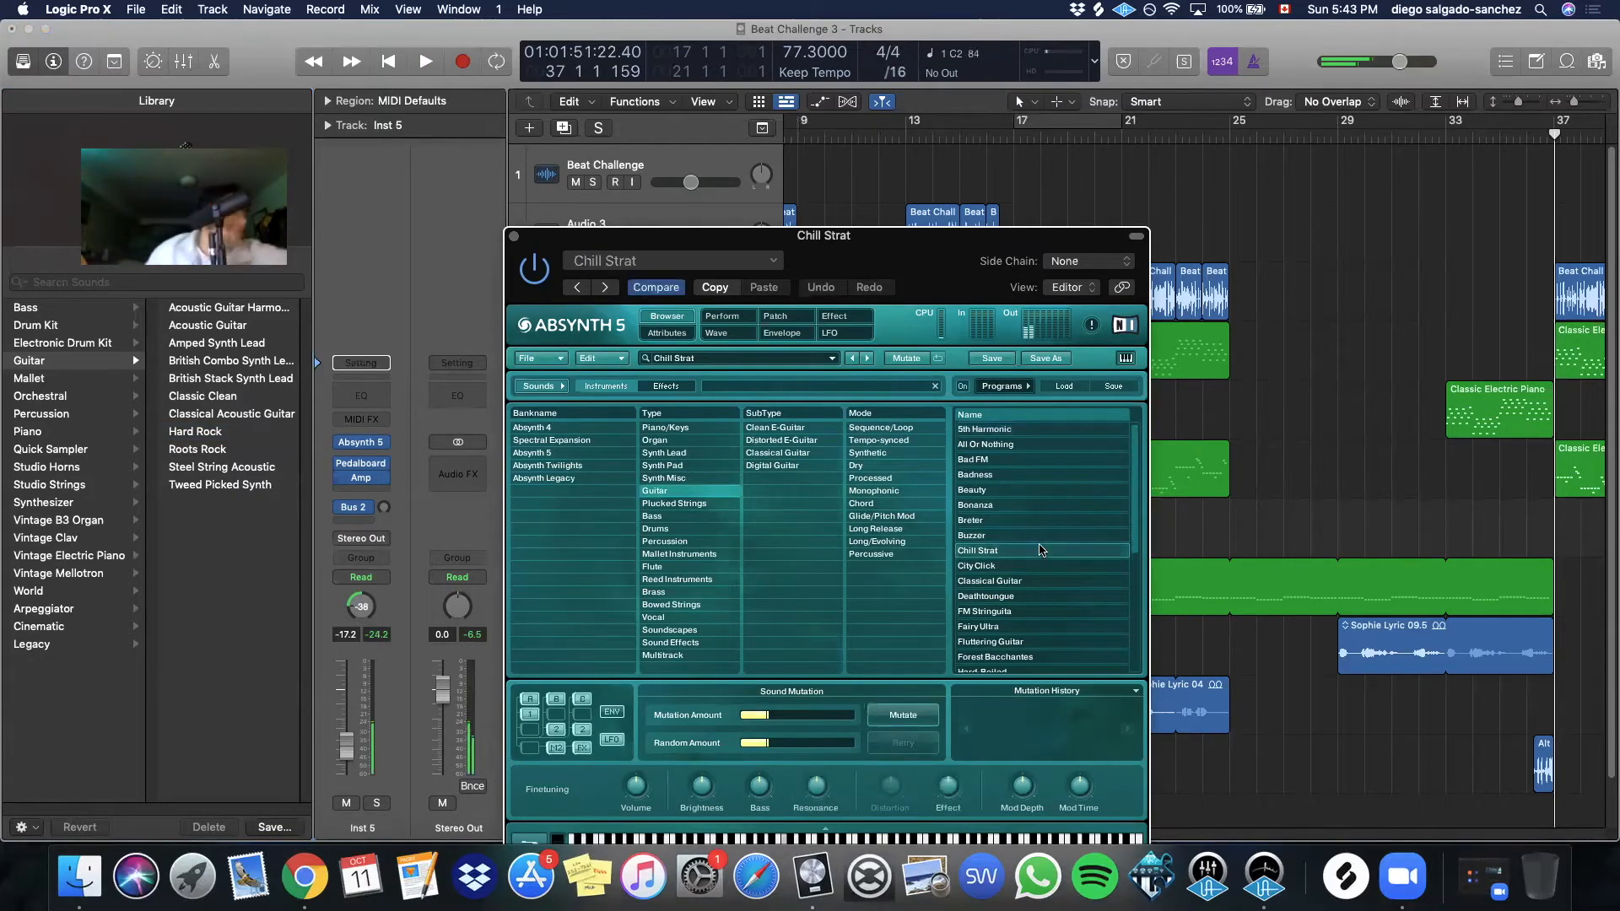
click(1026, 580)
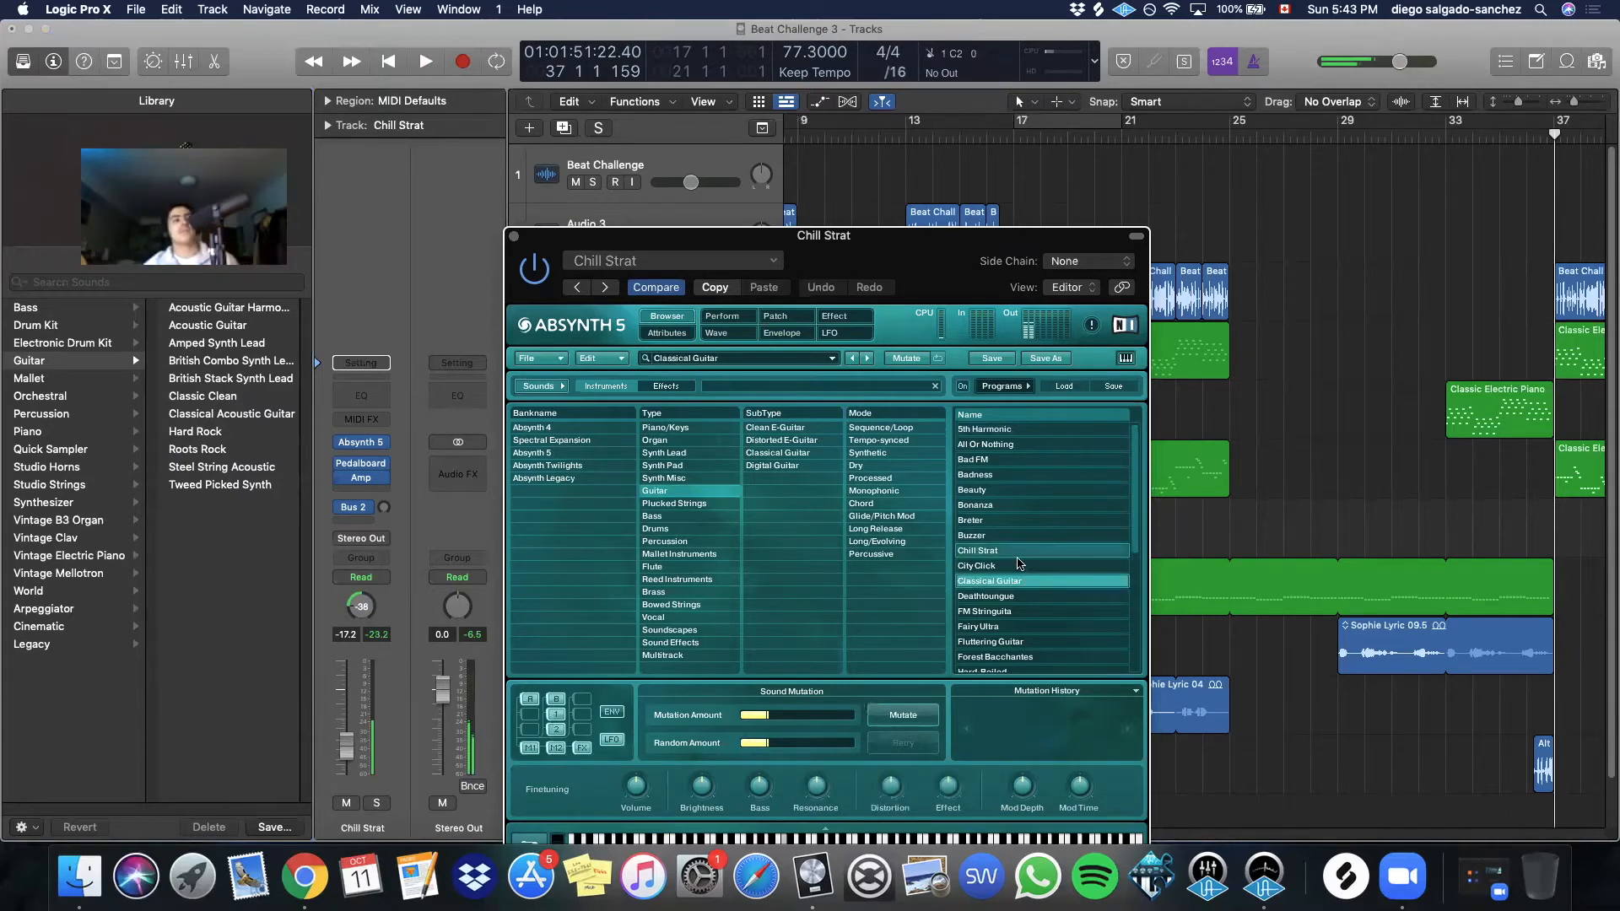
click(1018, 557)
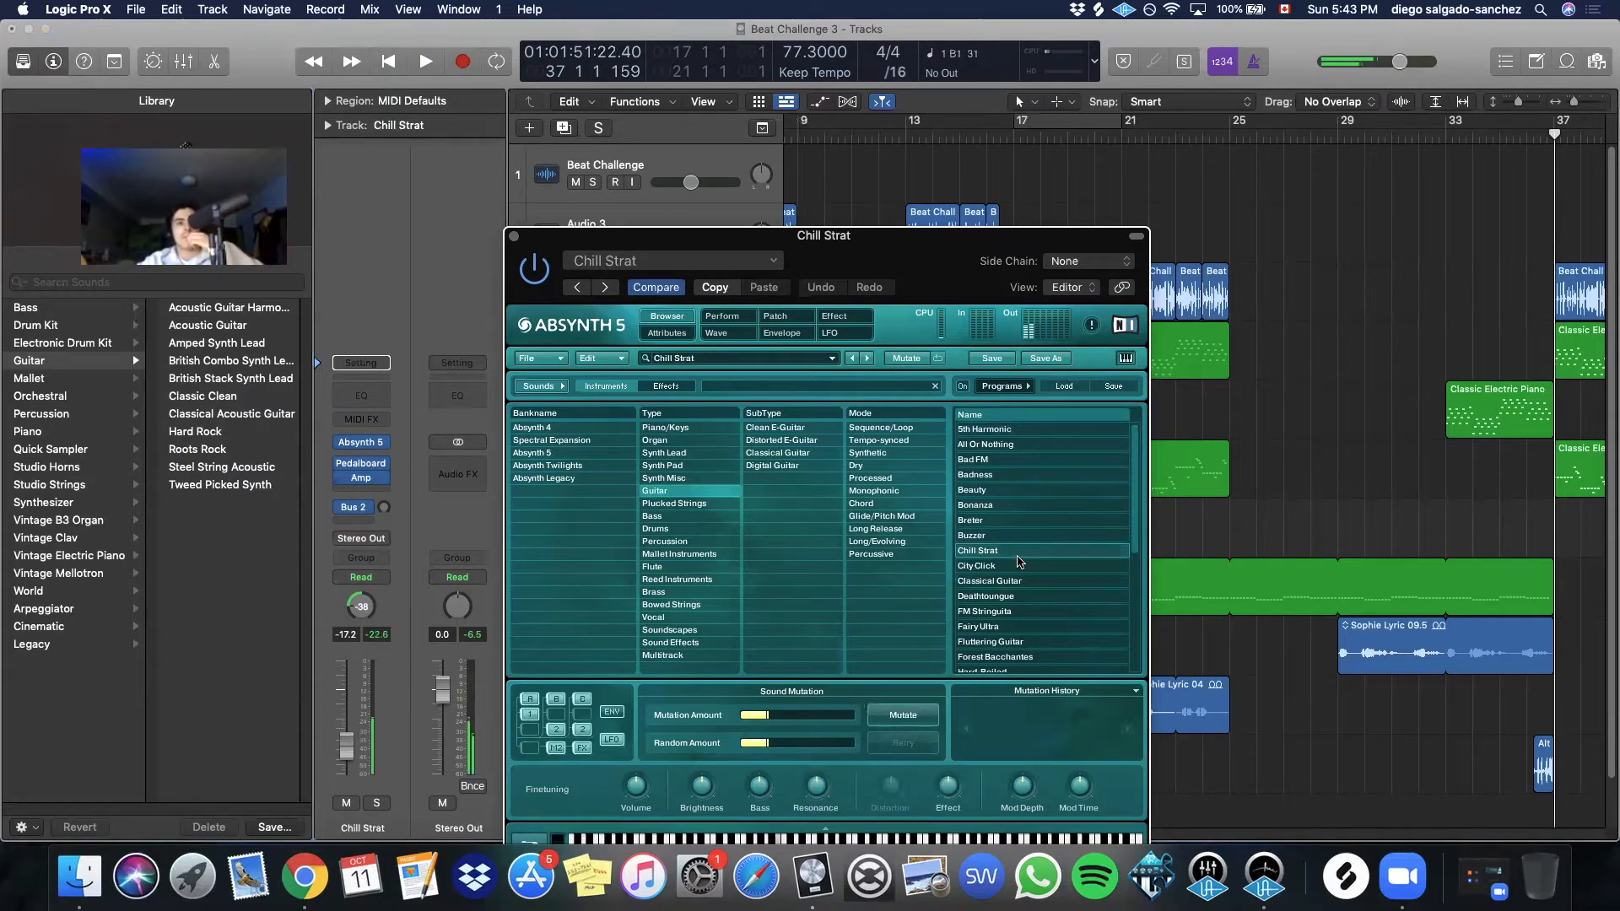
click(514, 236)
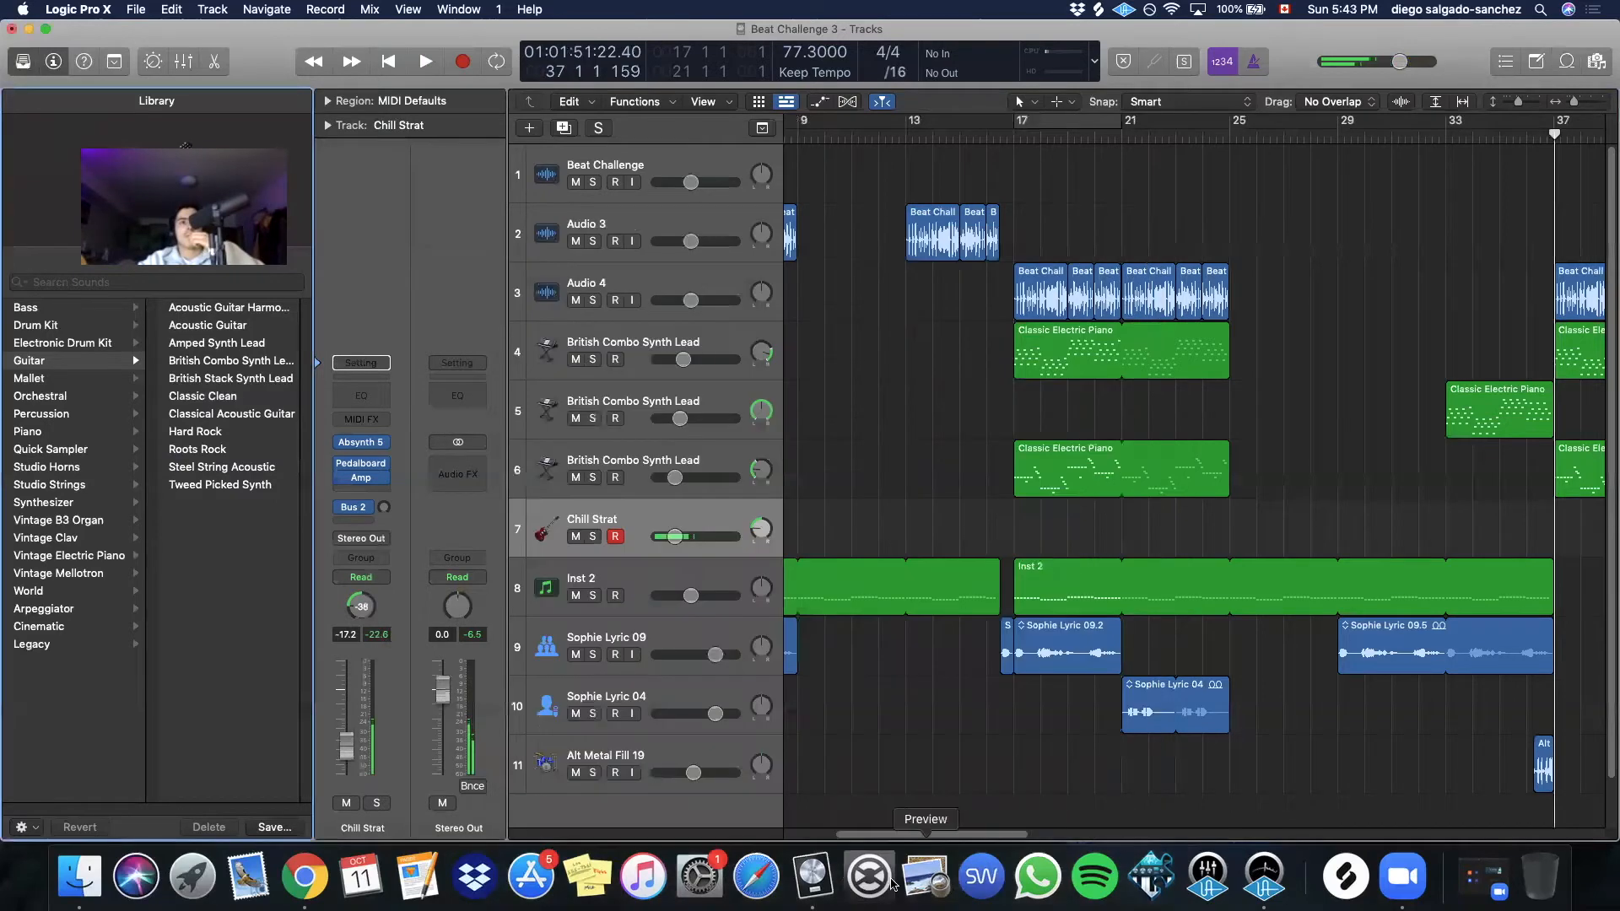
Copy the track 6 Classic Electric Piano region at bar 37 onto the Chill Strat track and pan that track to +38
scroll(1051, 761, right, 10)
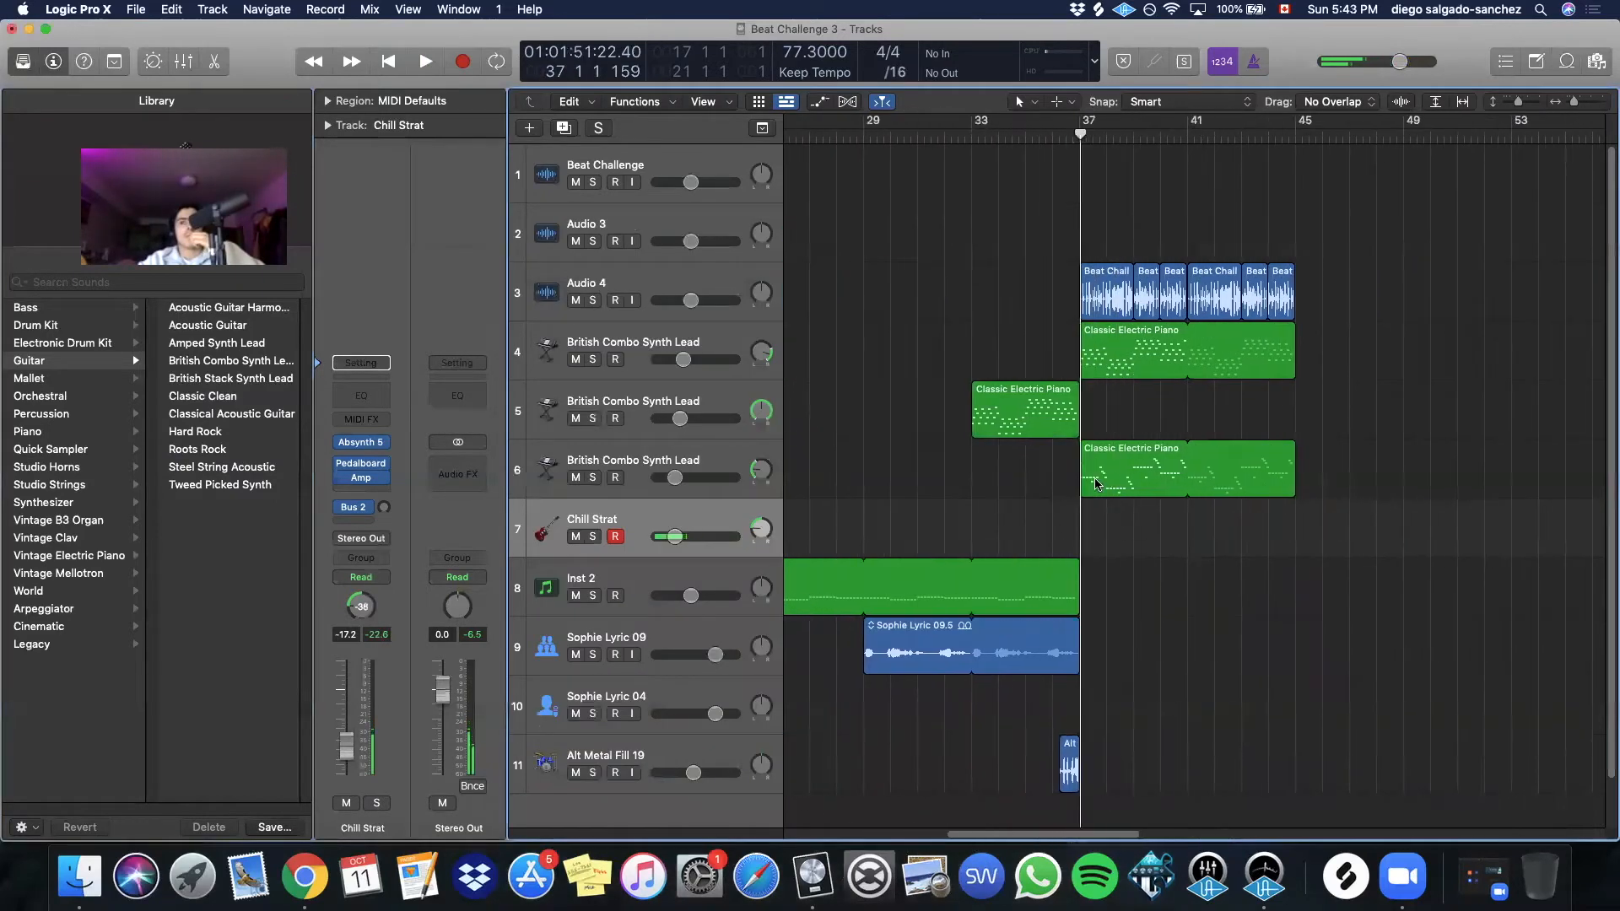
drag(1095, 484, 1101, 540)
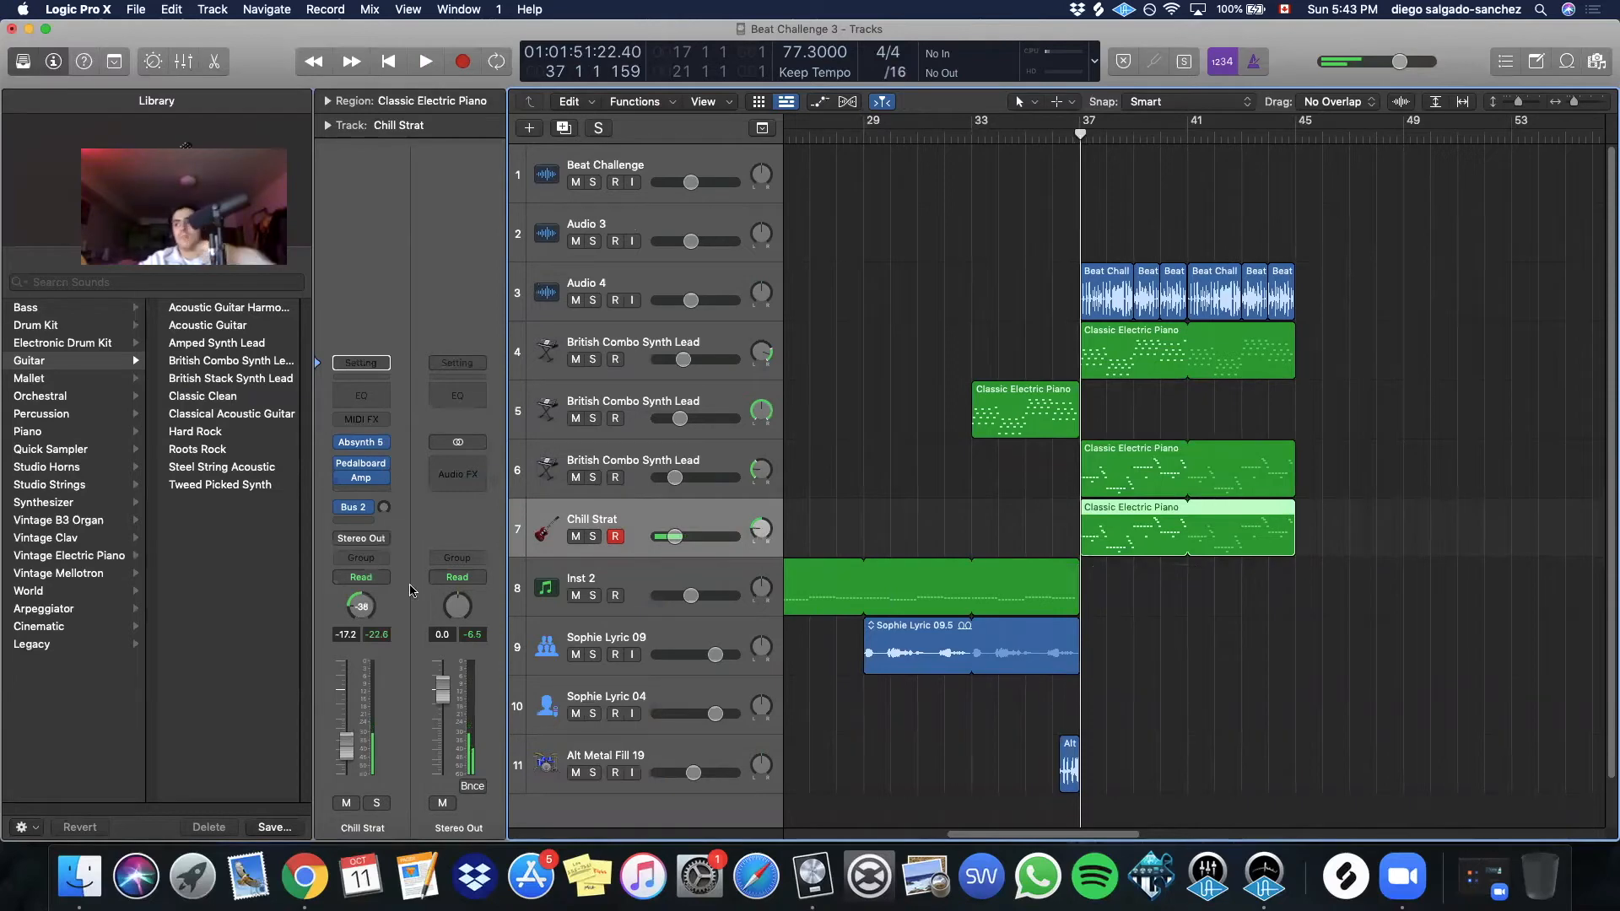
right_click(362, 609)
click(391, 631)
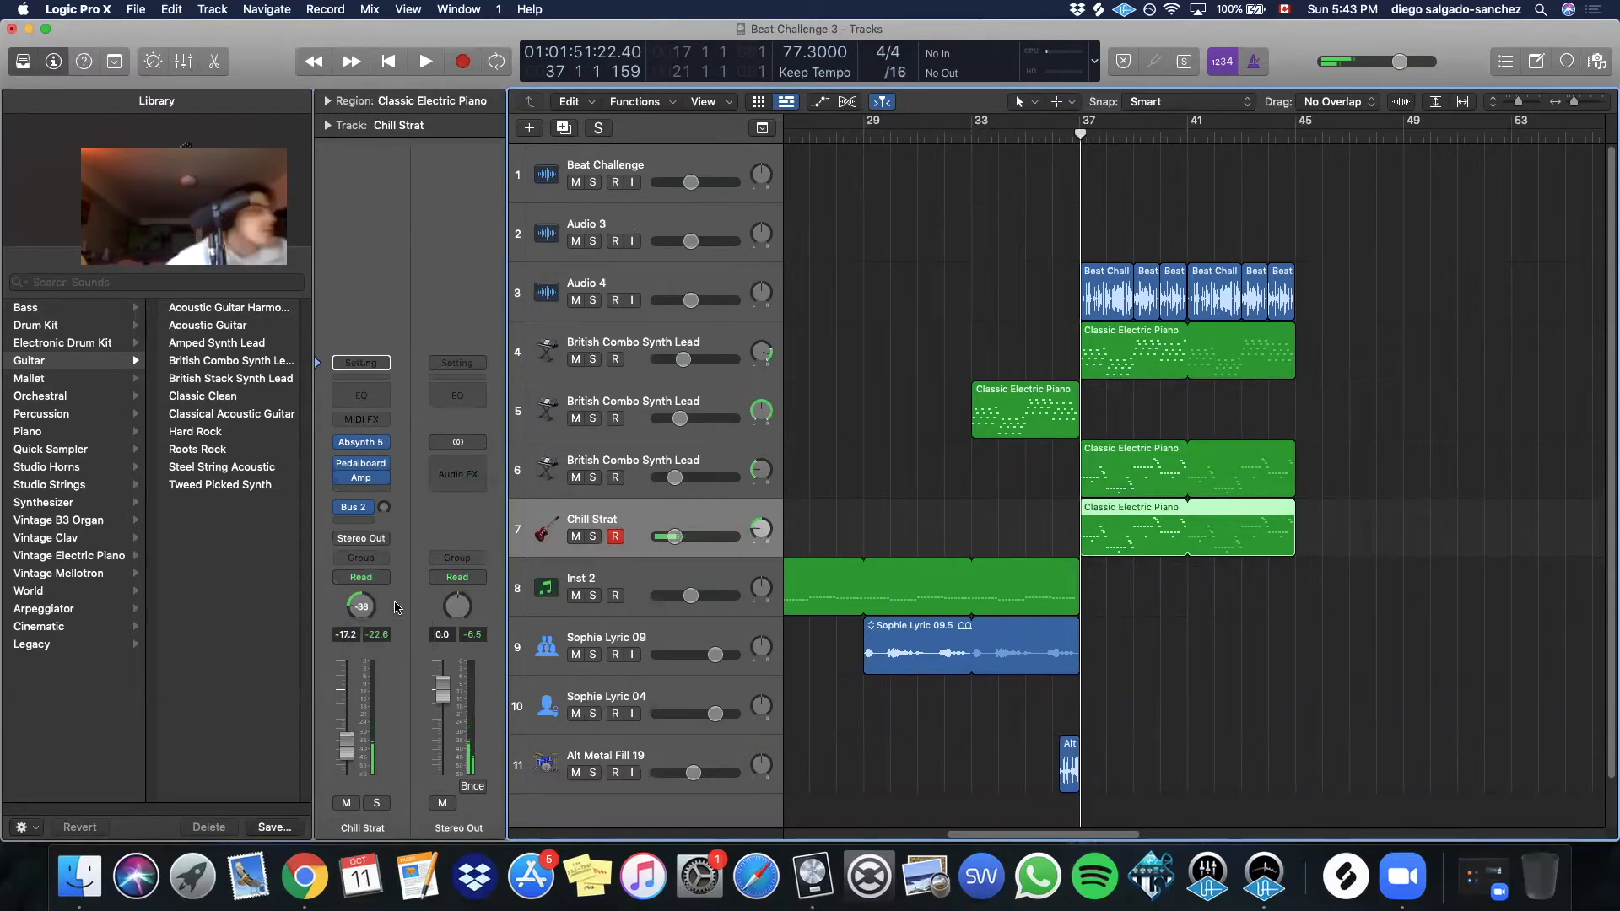
drag(761, 529, 761, 465)
Play from about bar 32 and remove the Amp Designer and Pedalboard effects from the Chill Strat track
double_click(945, 137)
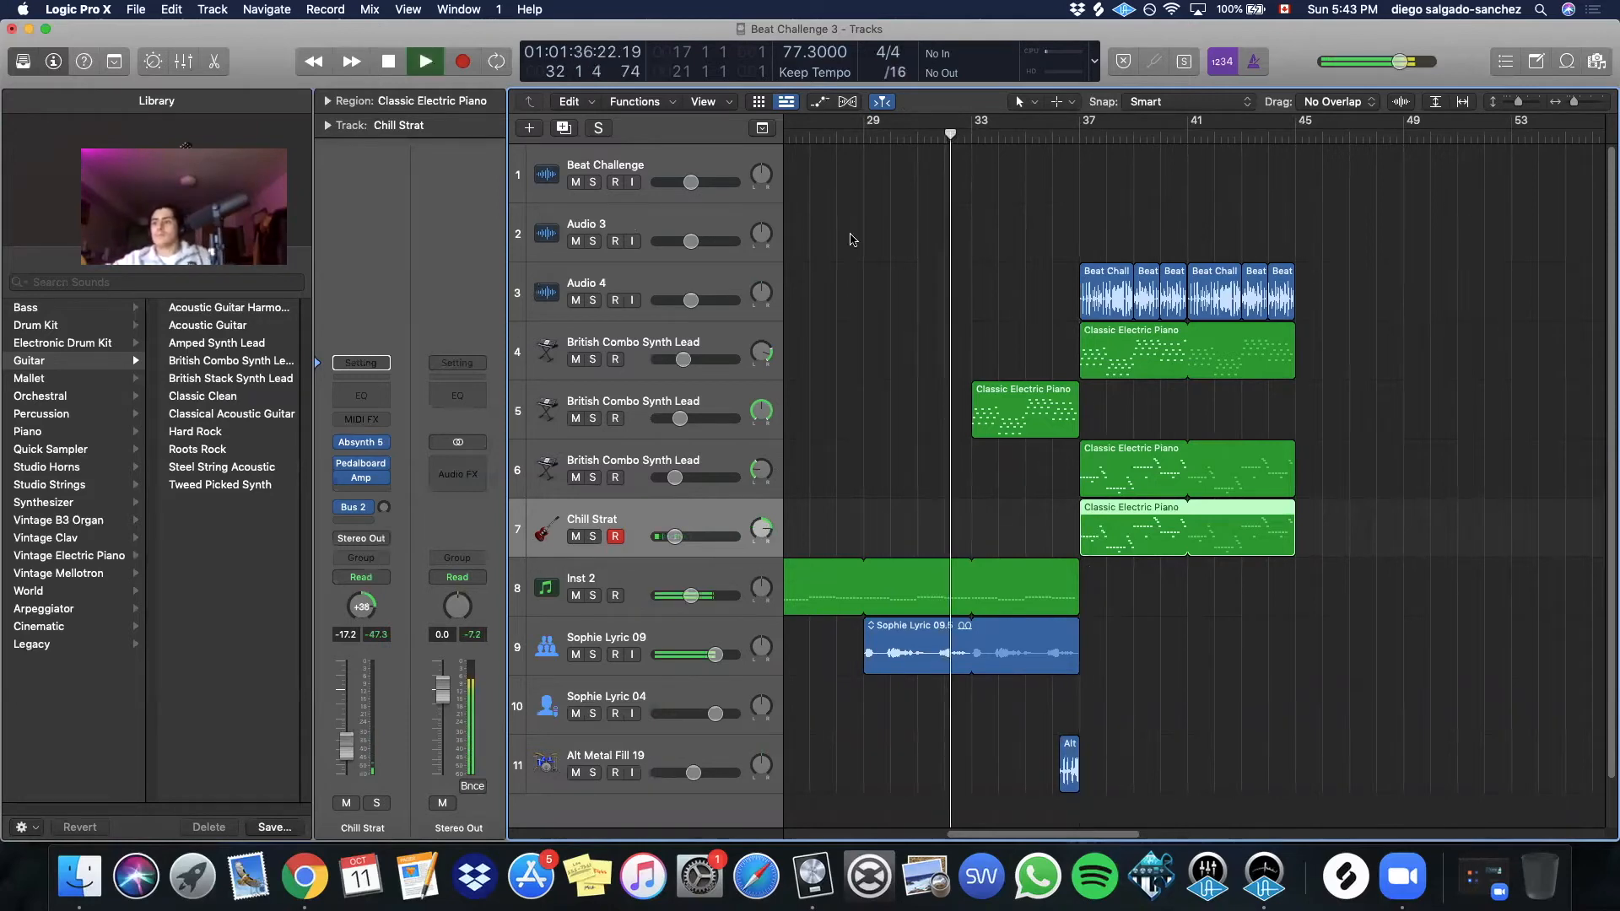
click(383, 478)
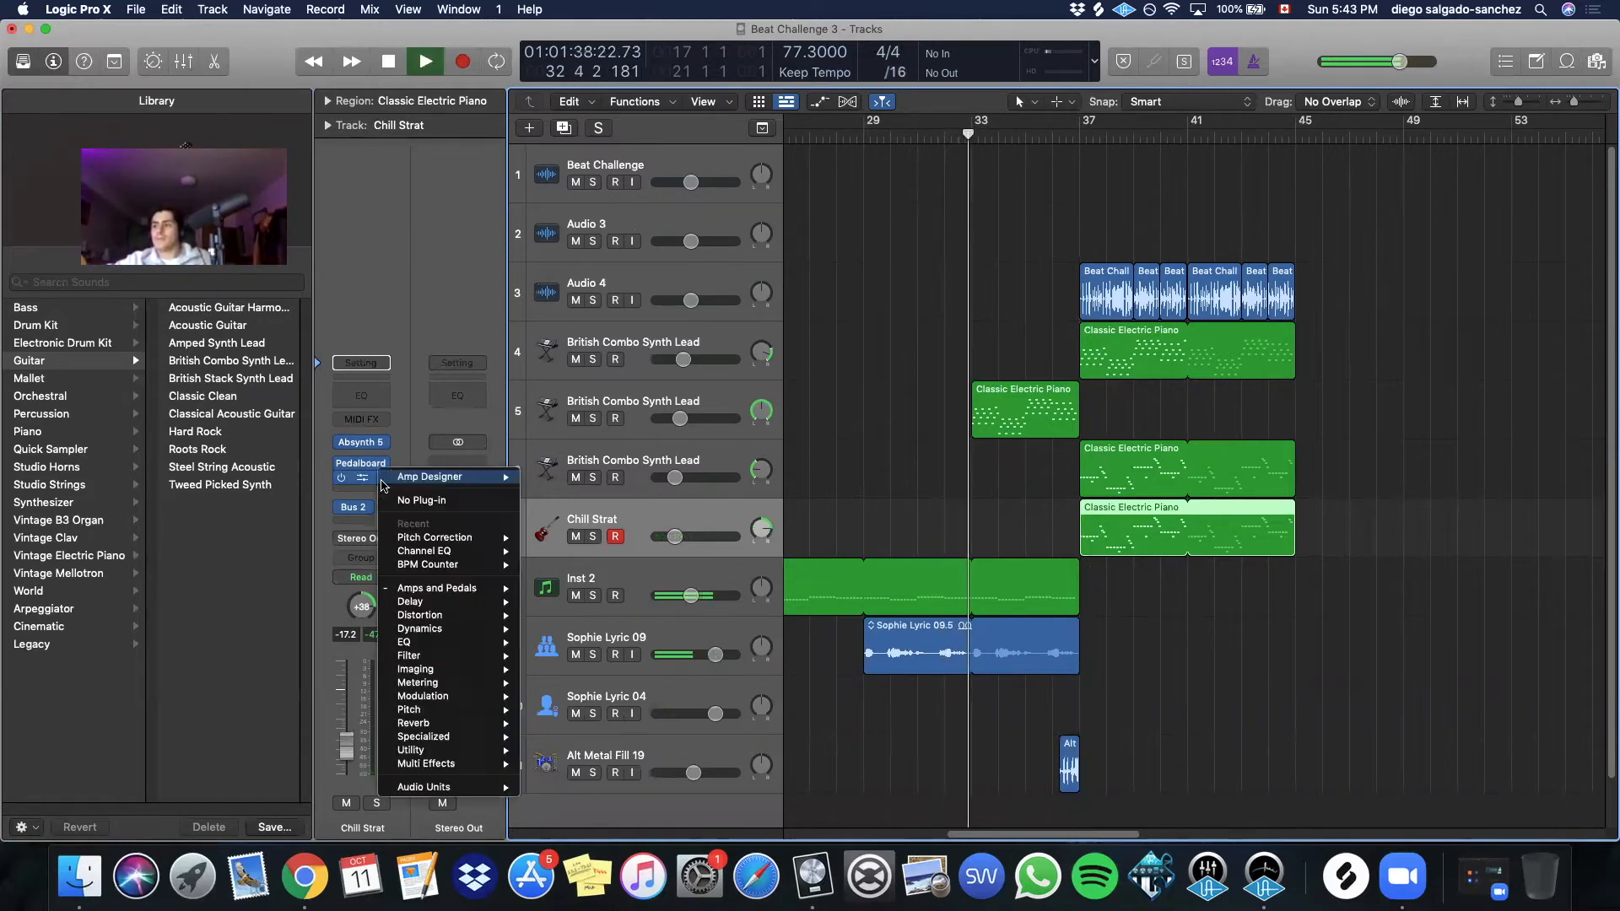
click(383, 478)
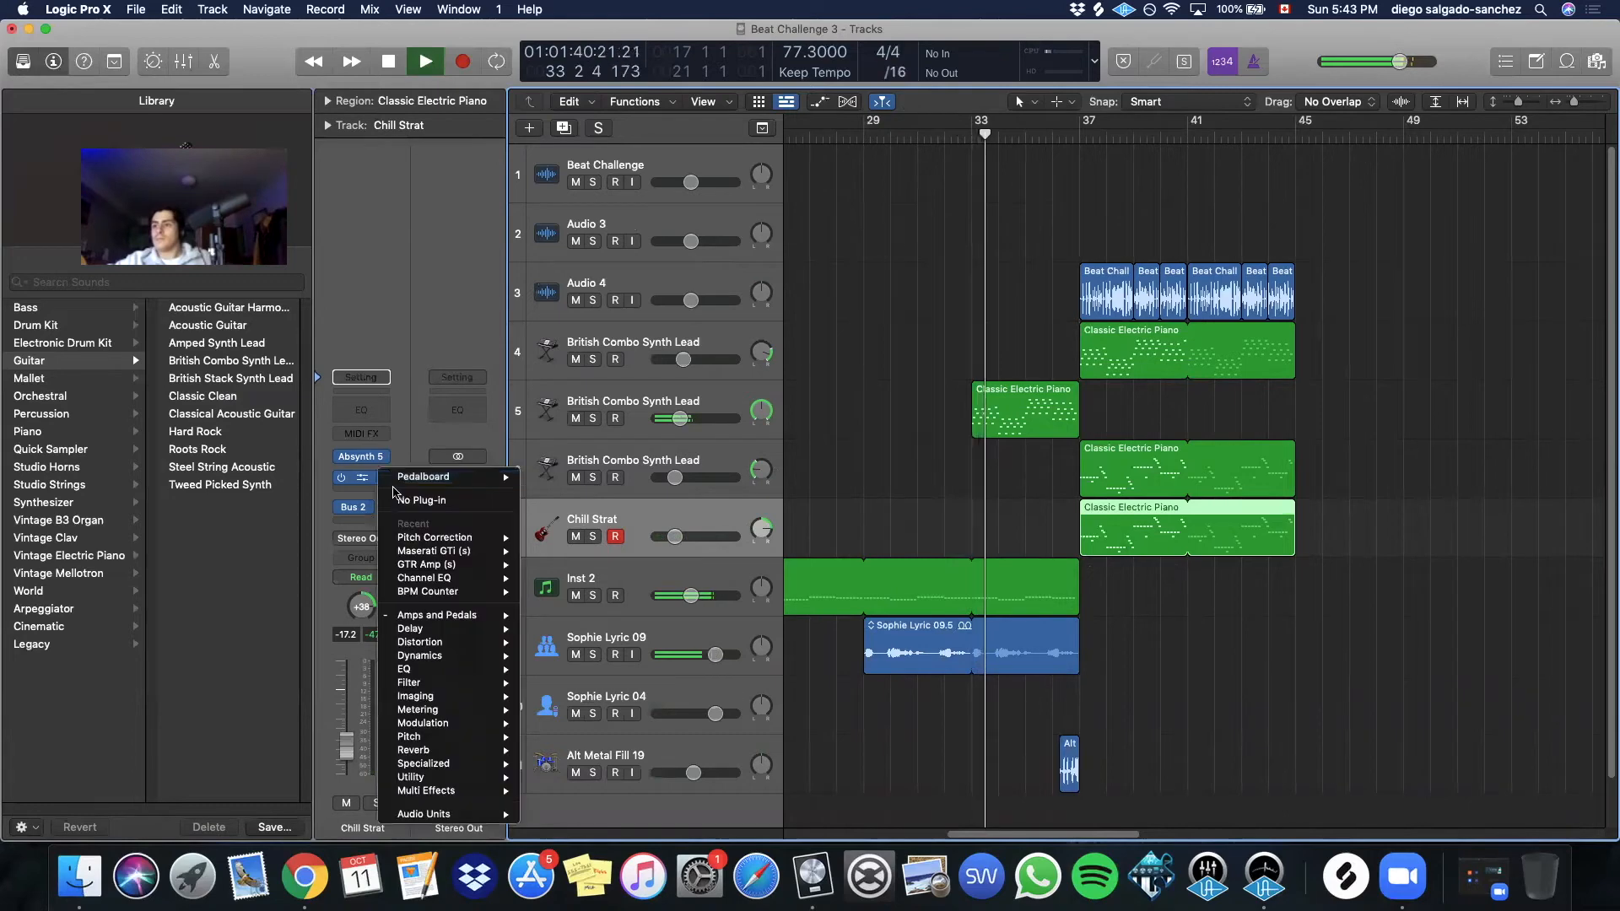
click(395, 500)
Reload Absynth 5 on the Chill Strat track and browse its Guitar sounds
click(379, 463)
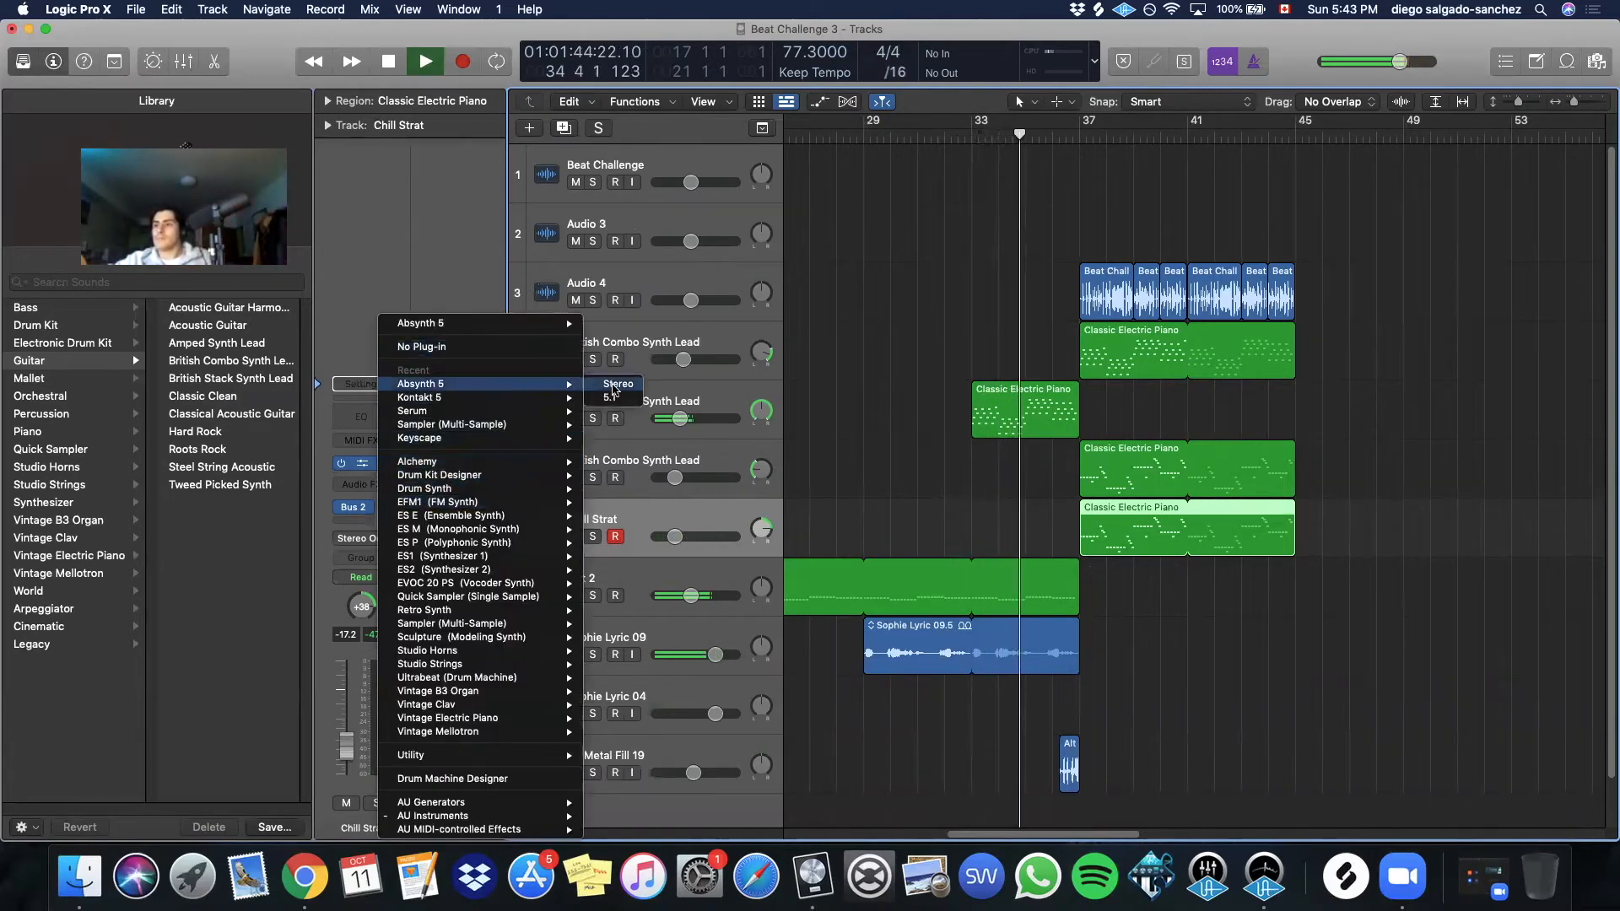
click(420, 382)
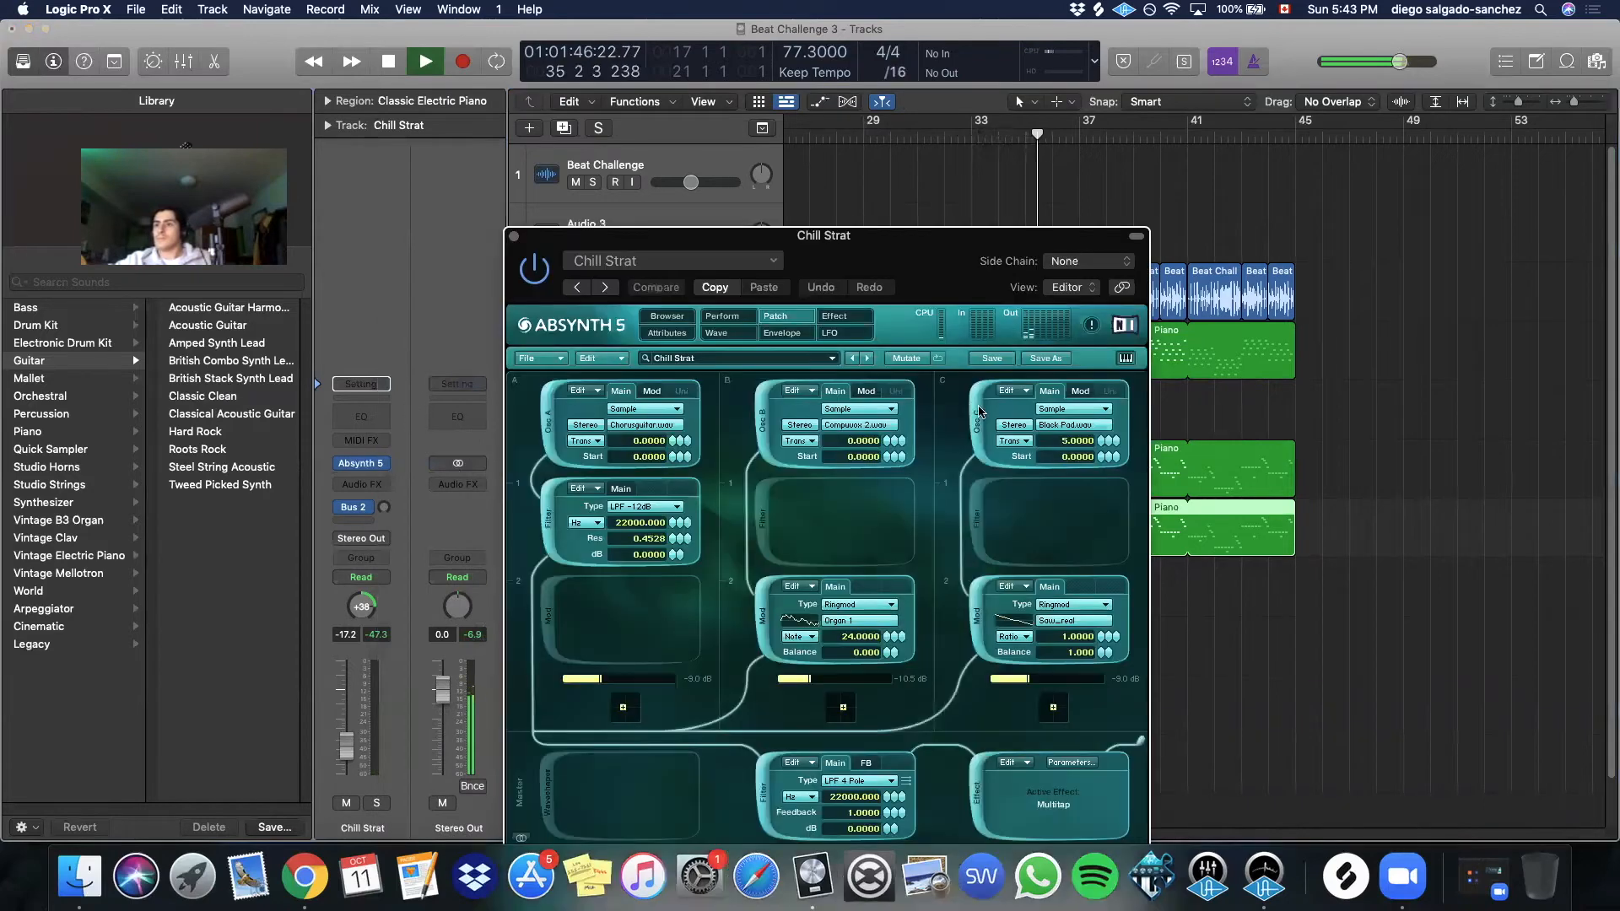
click(667, 317)
click(680, 491)
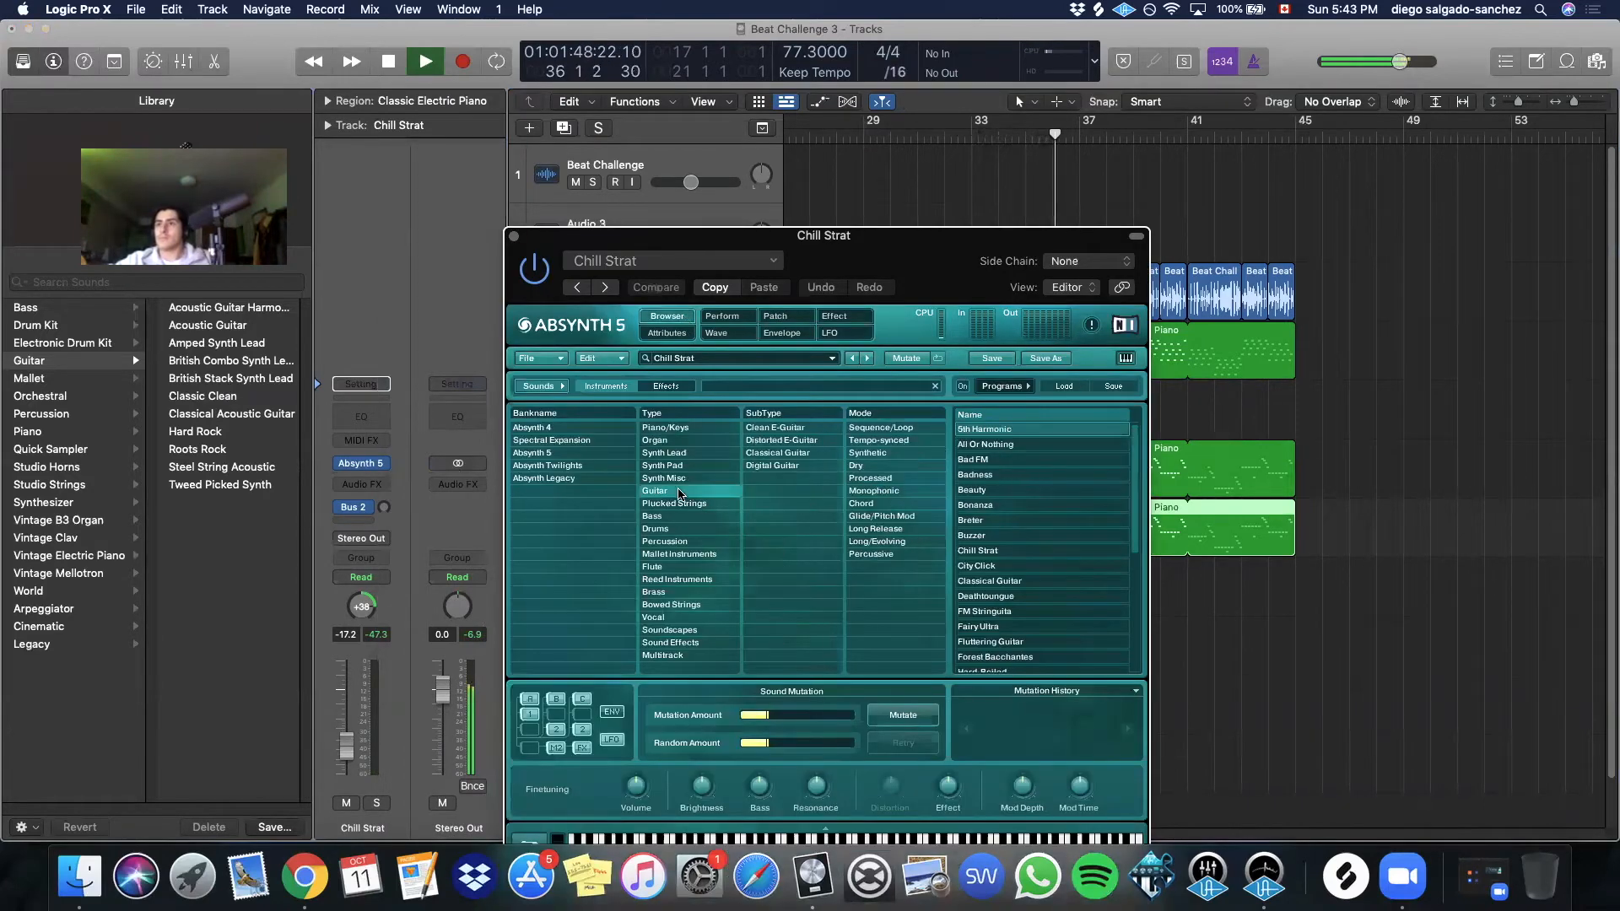
click(987, 537)
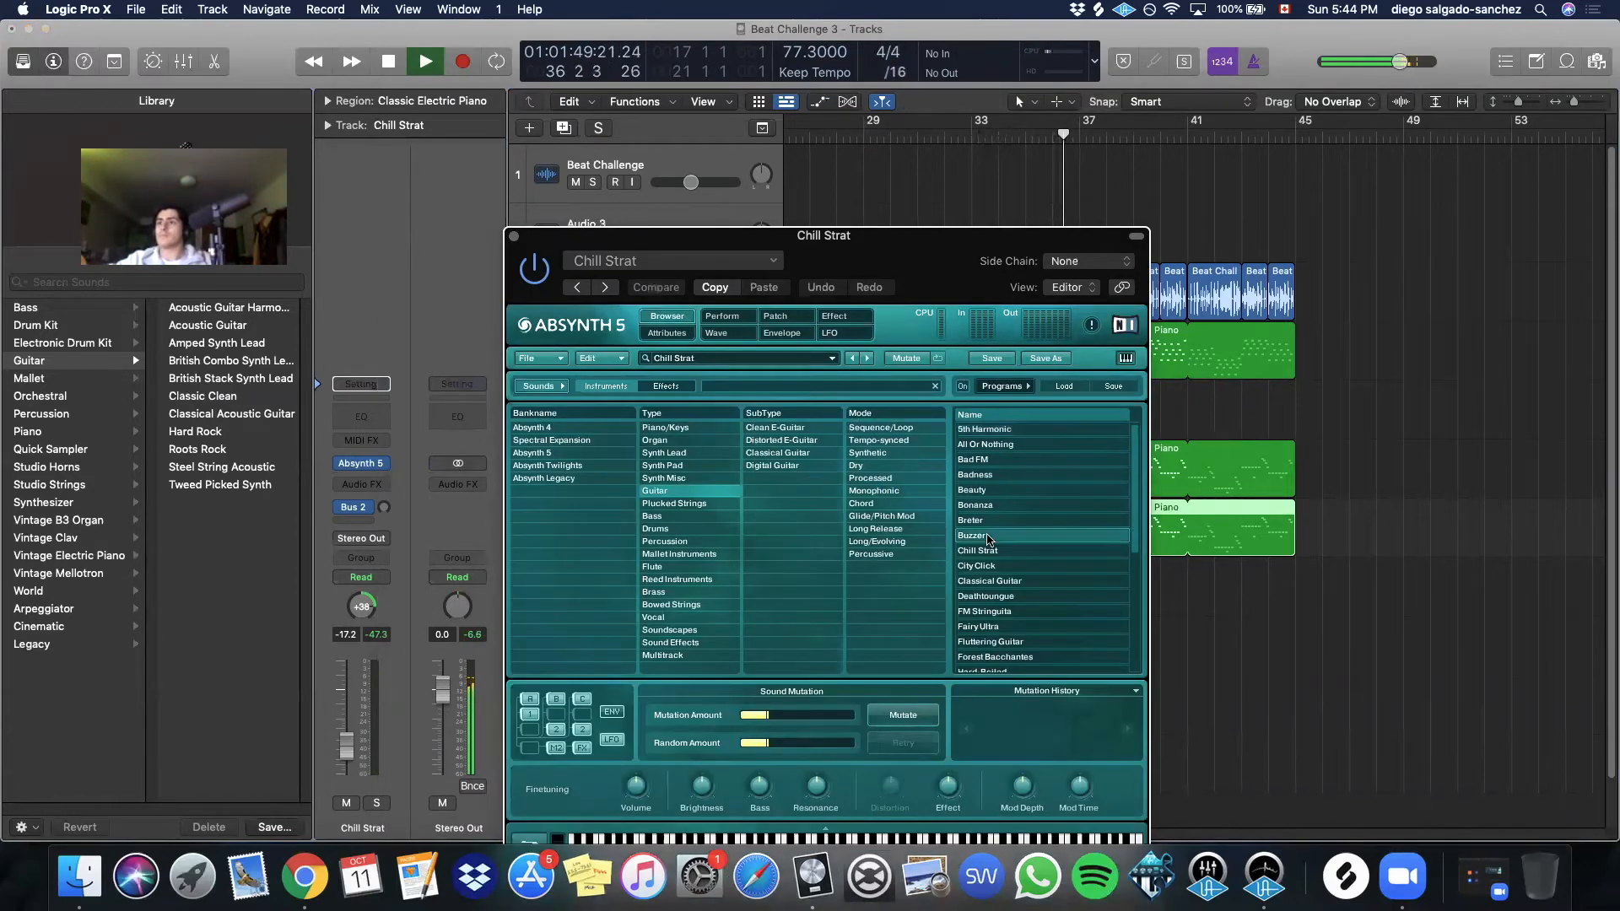
click(514, 237)
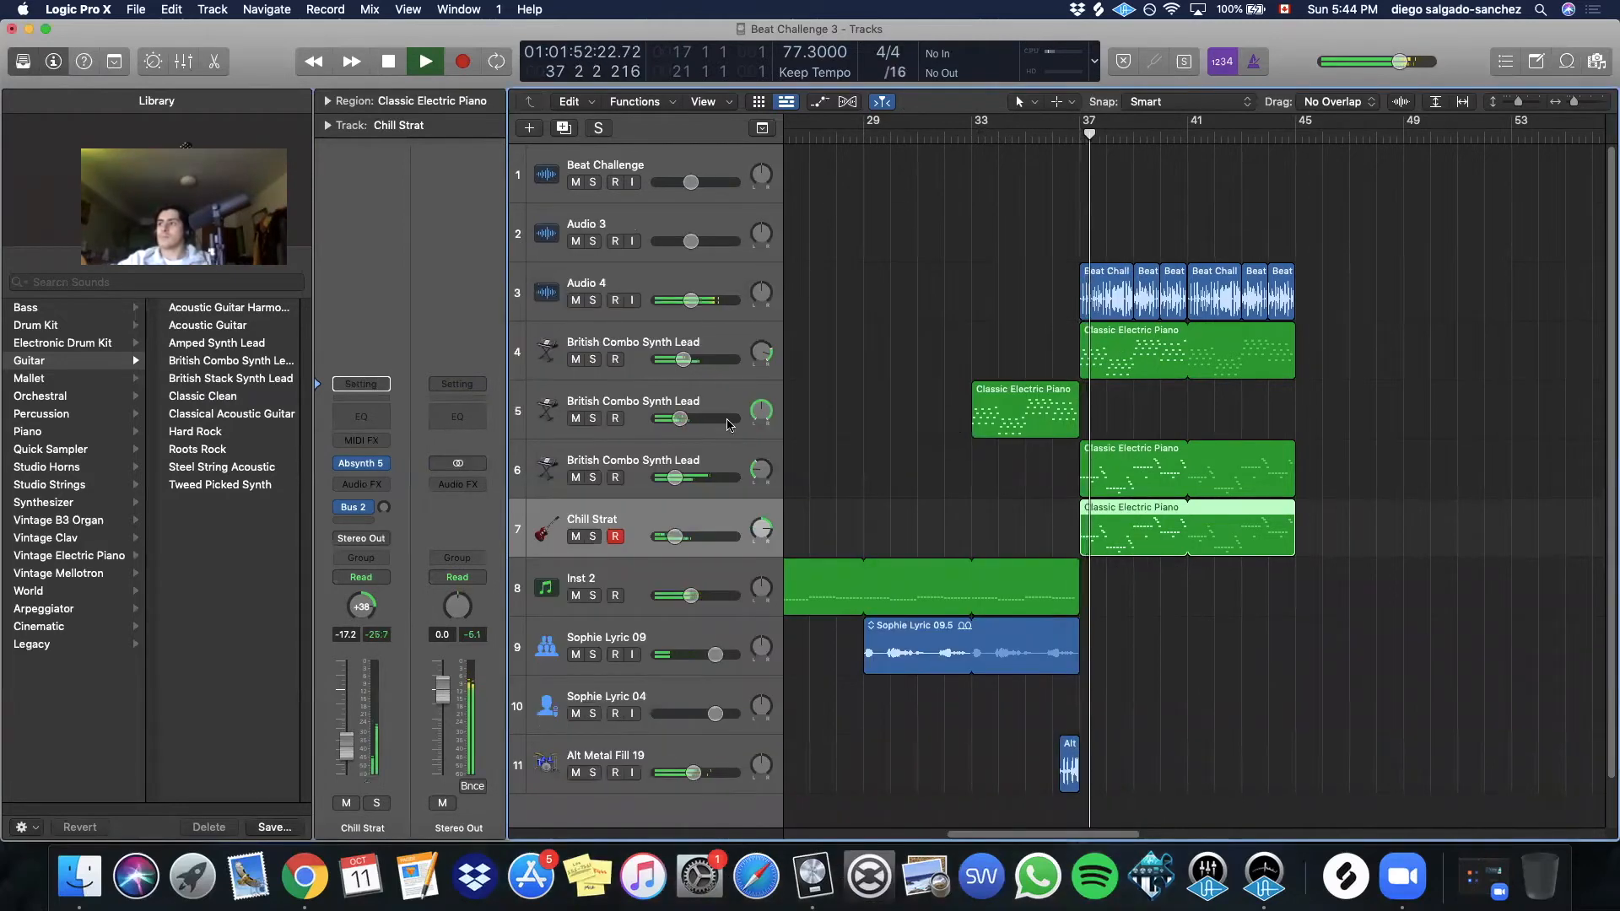
Extend the Inst 2 loop to bar 45 and copy the Sophie Lyric 09.2 and Sophie Lyric 04 regions to bars 37 and 41
scroll(957, 429, down, 2)
drag(1036, 523, 1289, 532)
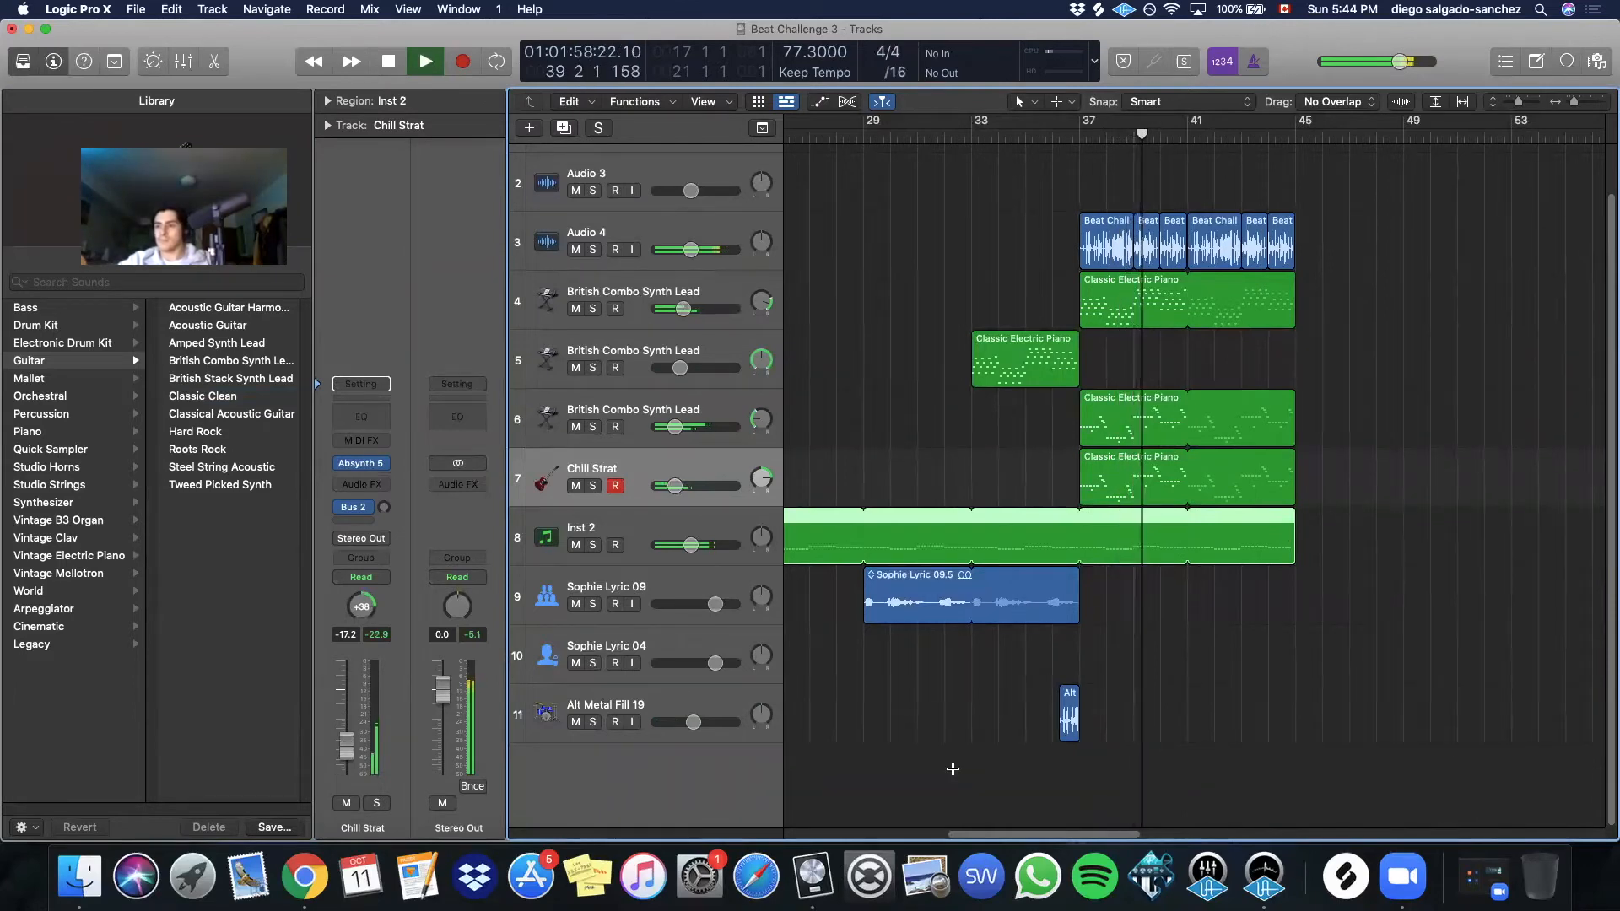
scroll(953, 768, down, 5)
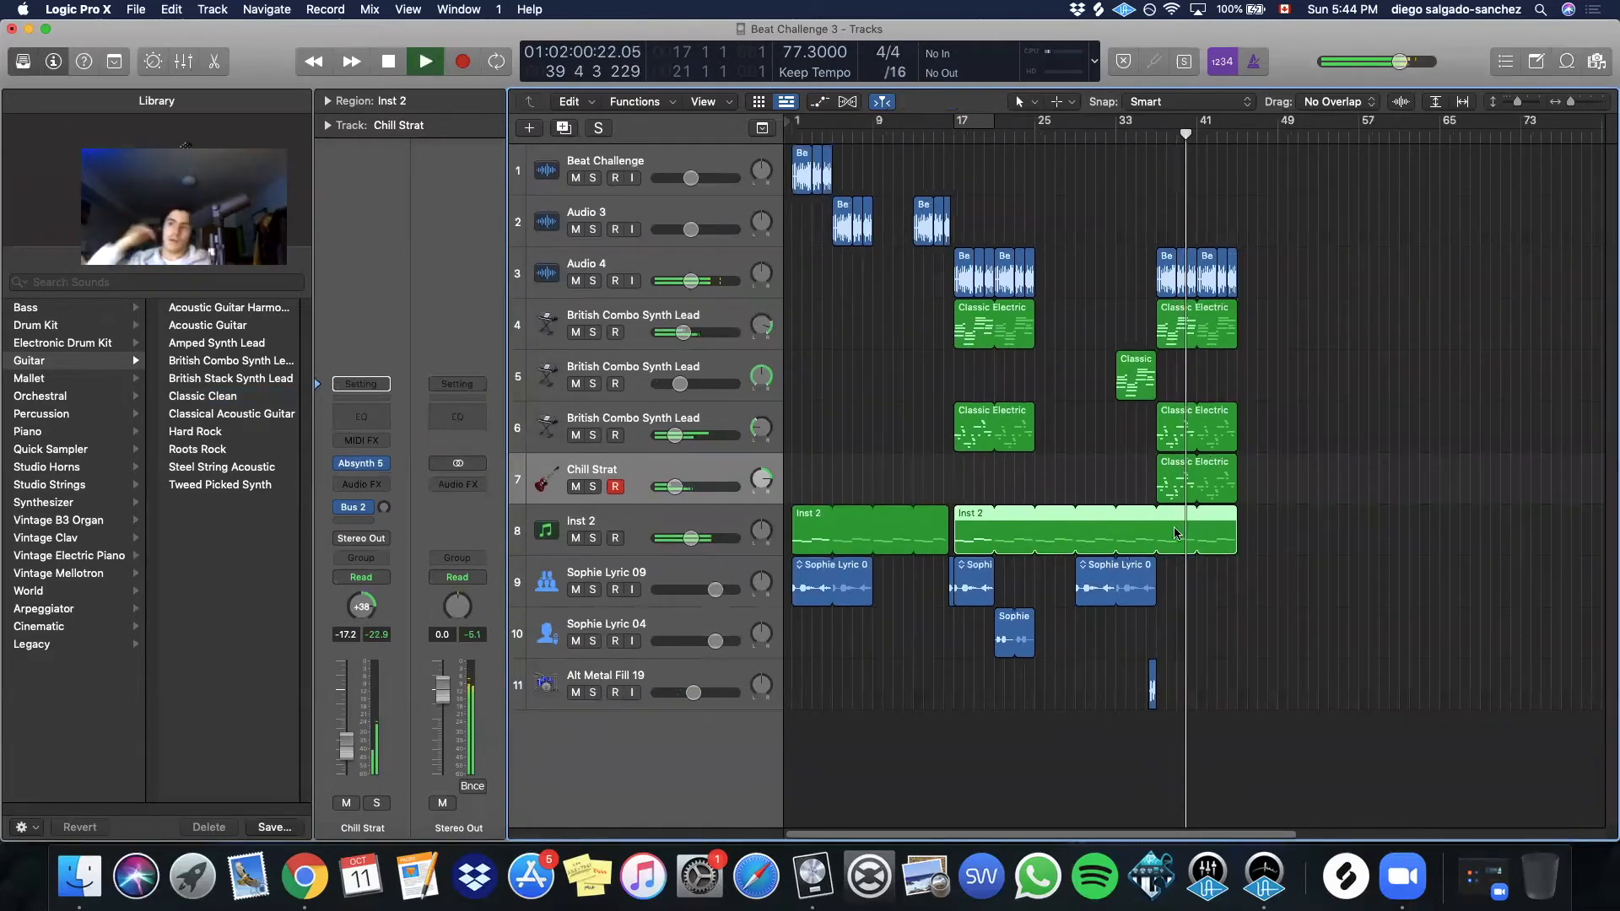
drag(1073, 656, 1178, 594)
Play the arrangement from about bar 35 to check the transition into the new section at bar 37
click(1133, 137)
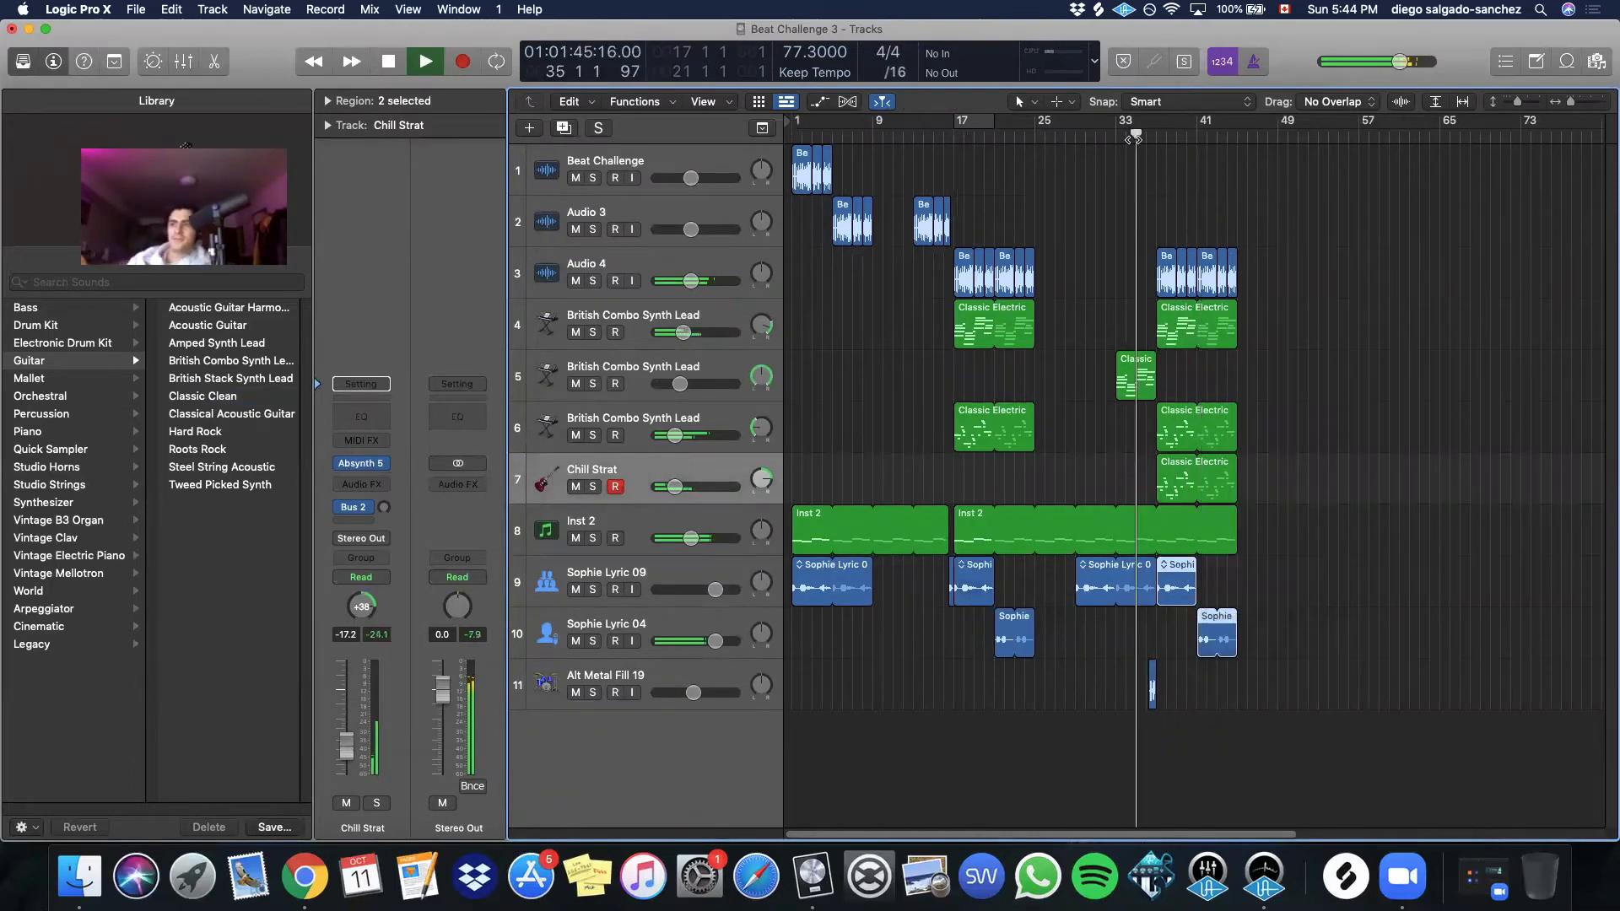
key(super+Right)
key(super+Right)
key(super+Right)
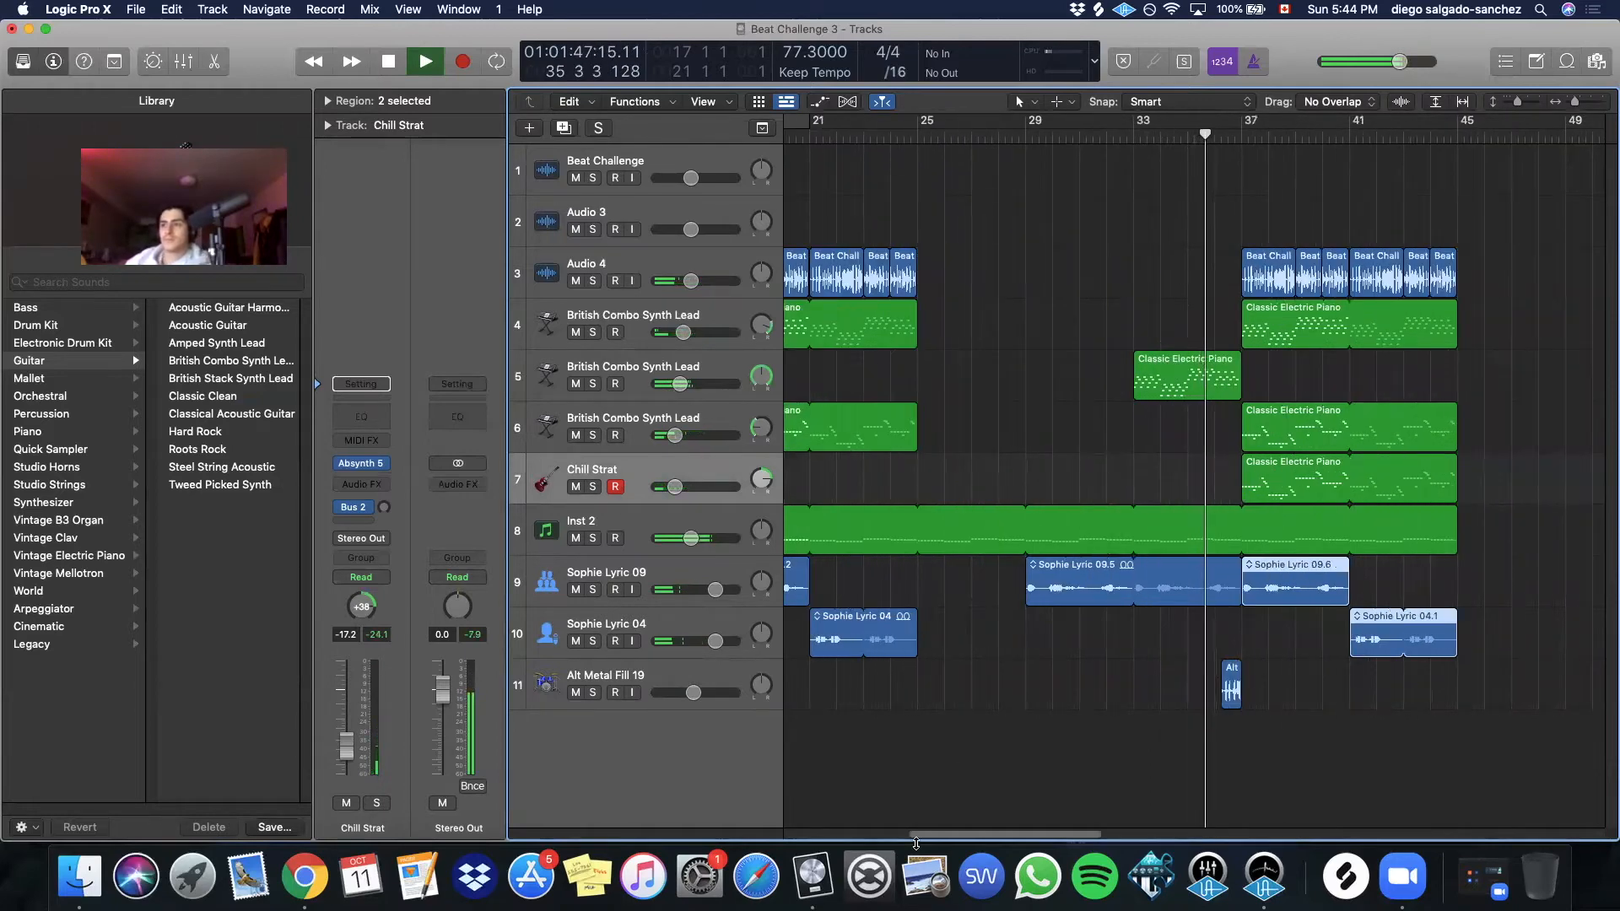
Listen to the new section from bar 37 to about bar 42
drag(932, 834, 1028, 832)
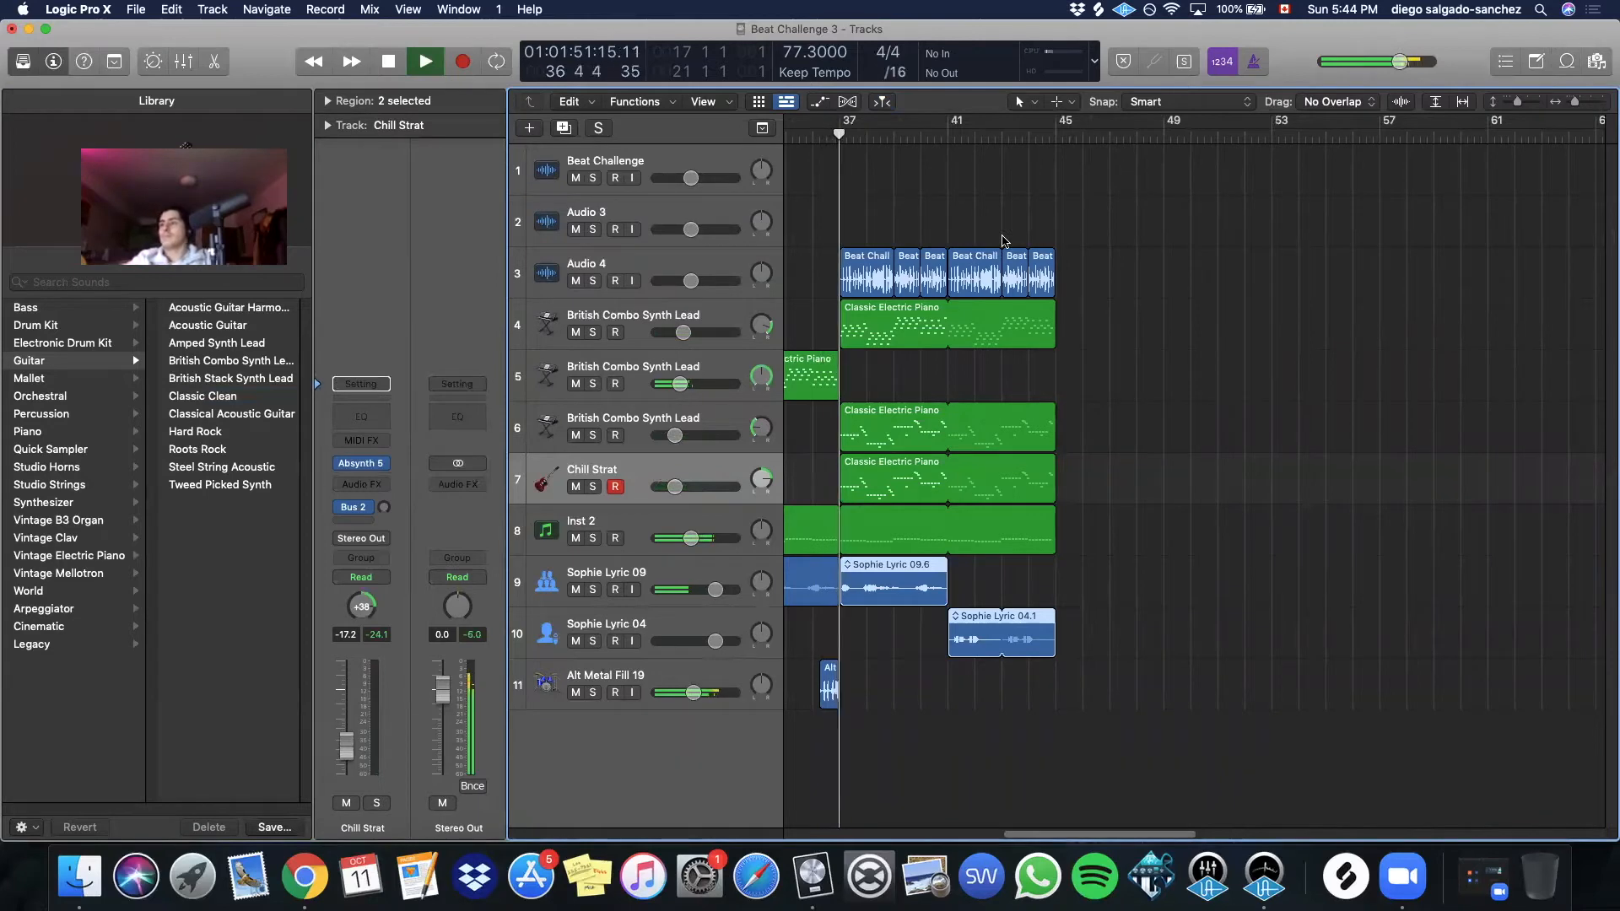
key(super+Right)
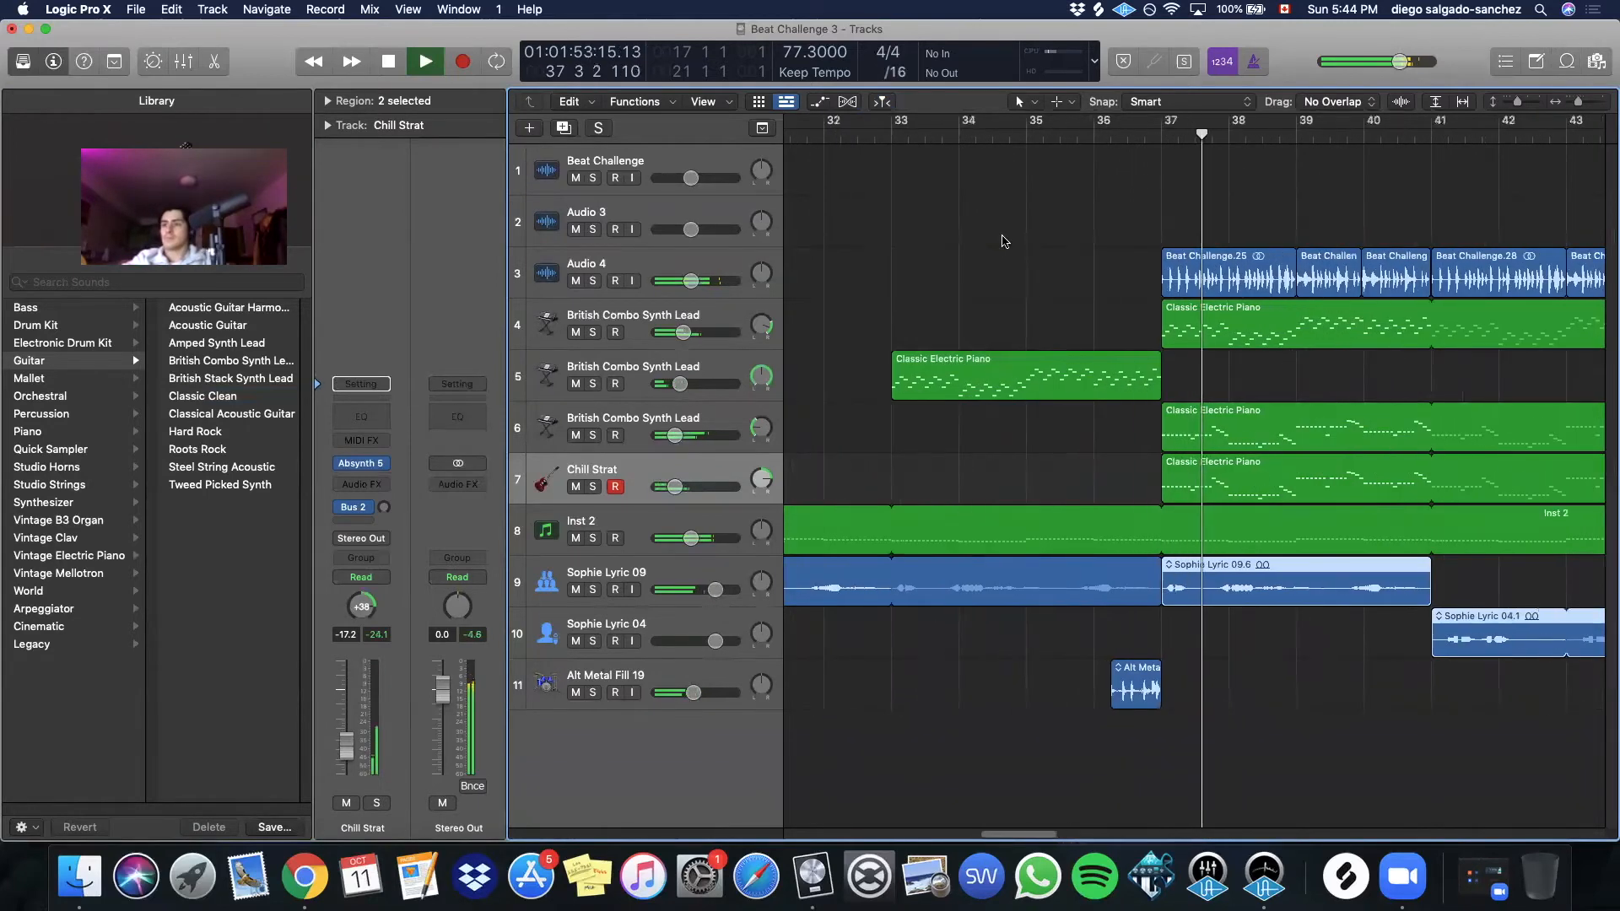
drag(1016, 833, 1038, 834)
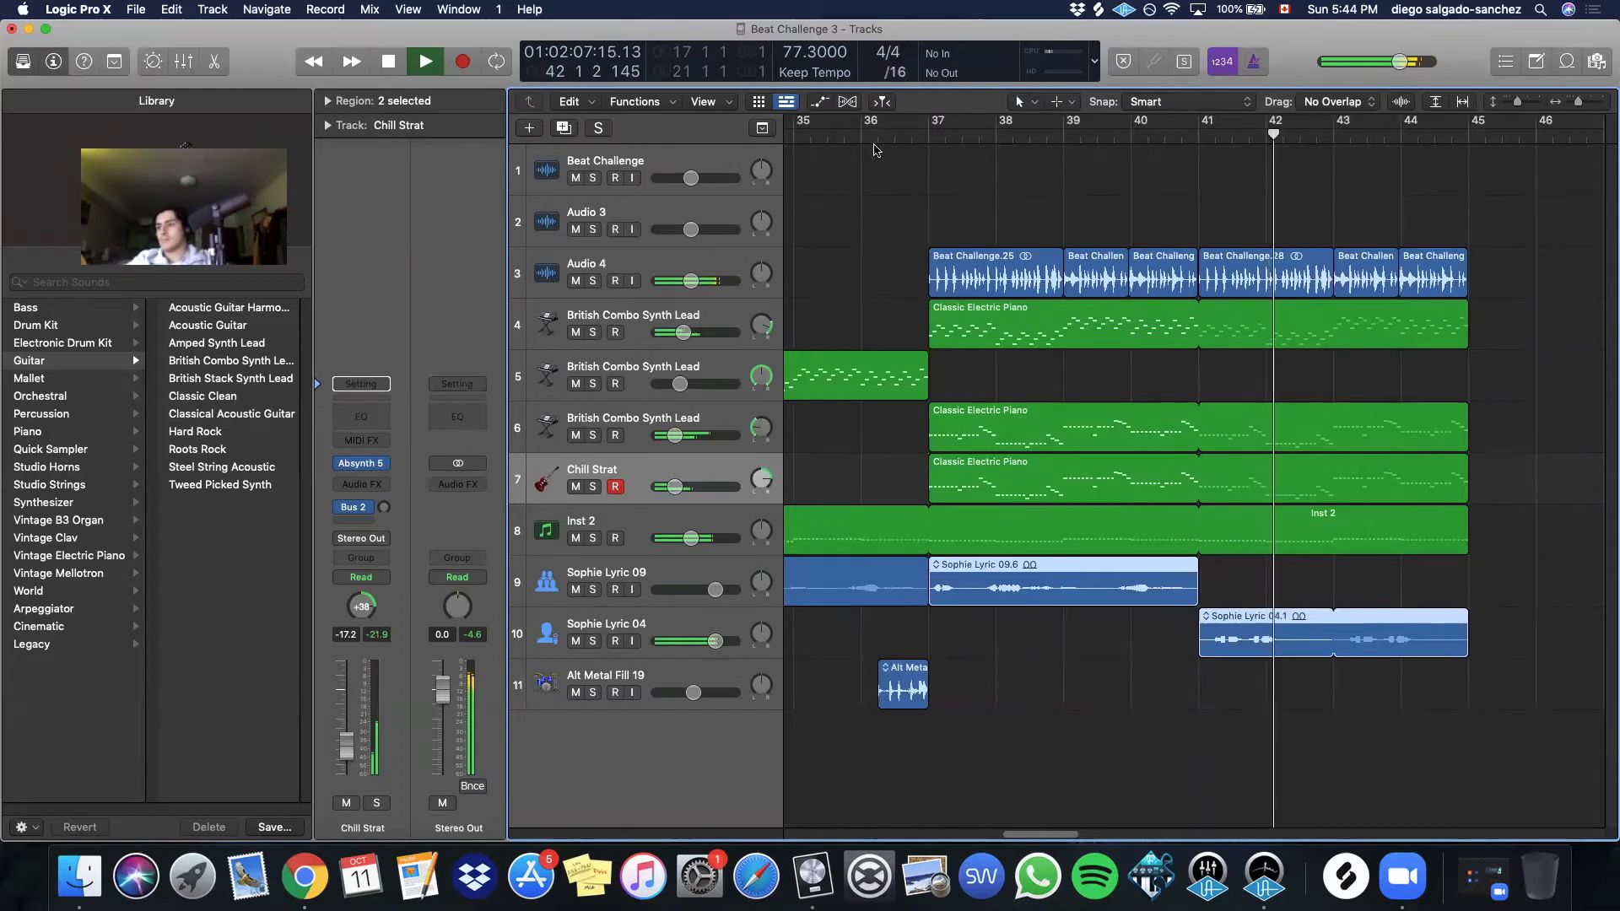
key(space)
Replace the Audio 4 beat between bars 37 and 45 with repeated copies of a shortened half-bar Beat Challenge region
click(967, 202)
drag(1055, 283, 1016, 283)
shift+click(948, 282)
drag(1113, 208, 852, 306)
key(Delete)
drag(889, 269, 1051, 276)
drag(951, 281, 1086, 284)
drag(1323, 241, 812, 281)
drag(941, 283, 1211, 283)
Play the reworked half-bar beat on Audio 4 from bar 37 to about bar 41
key(space)
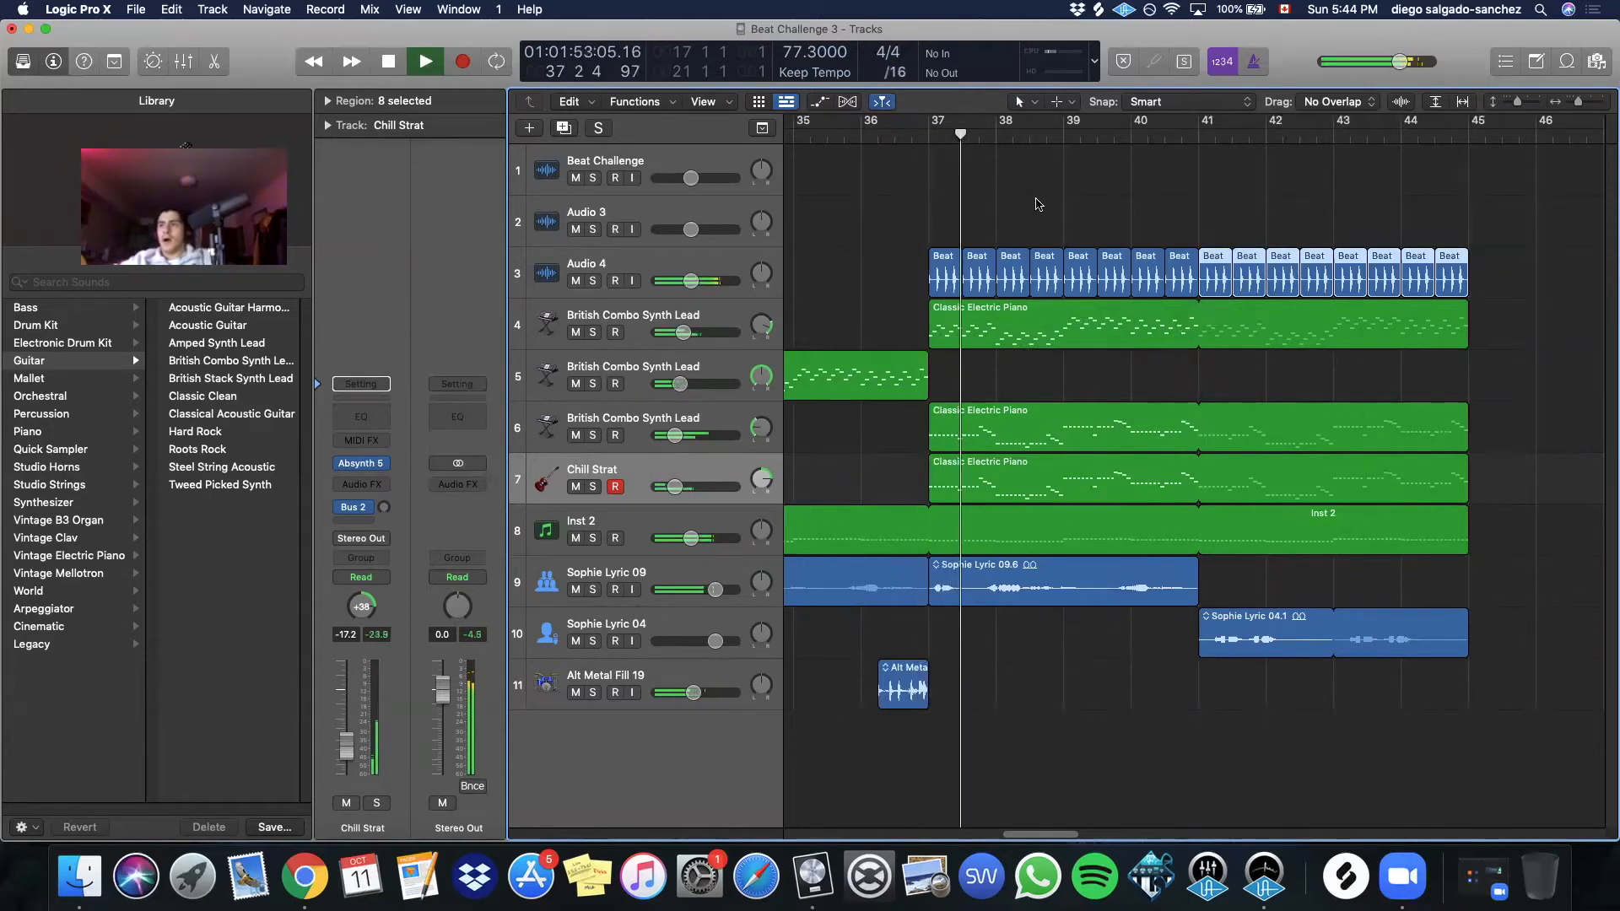
key(super+Left)
key(super+Up)
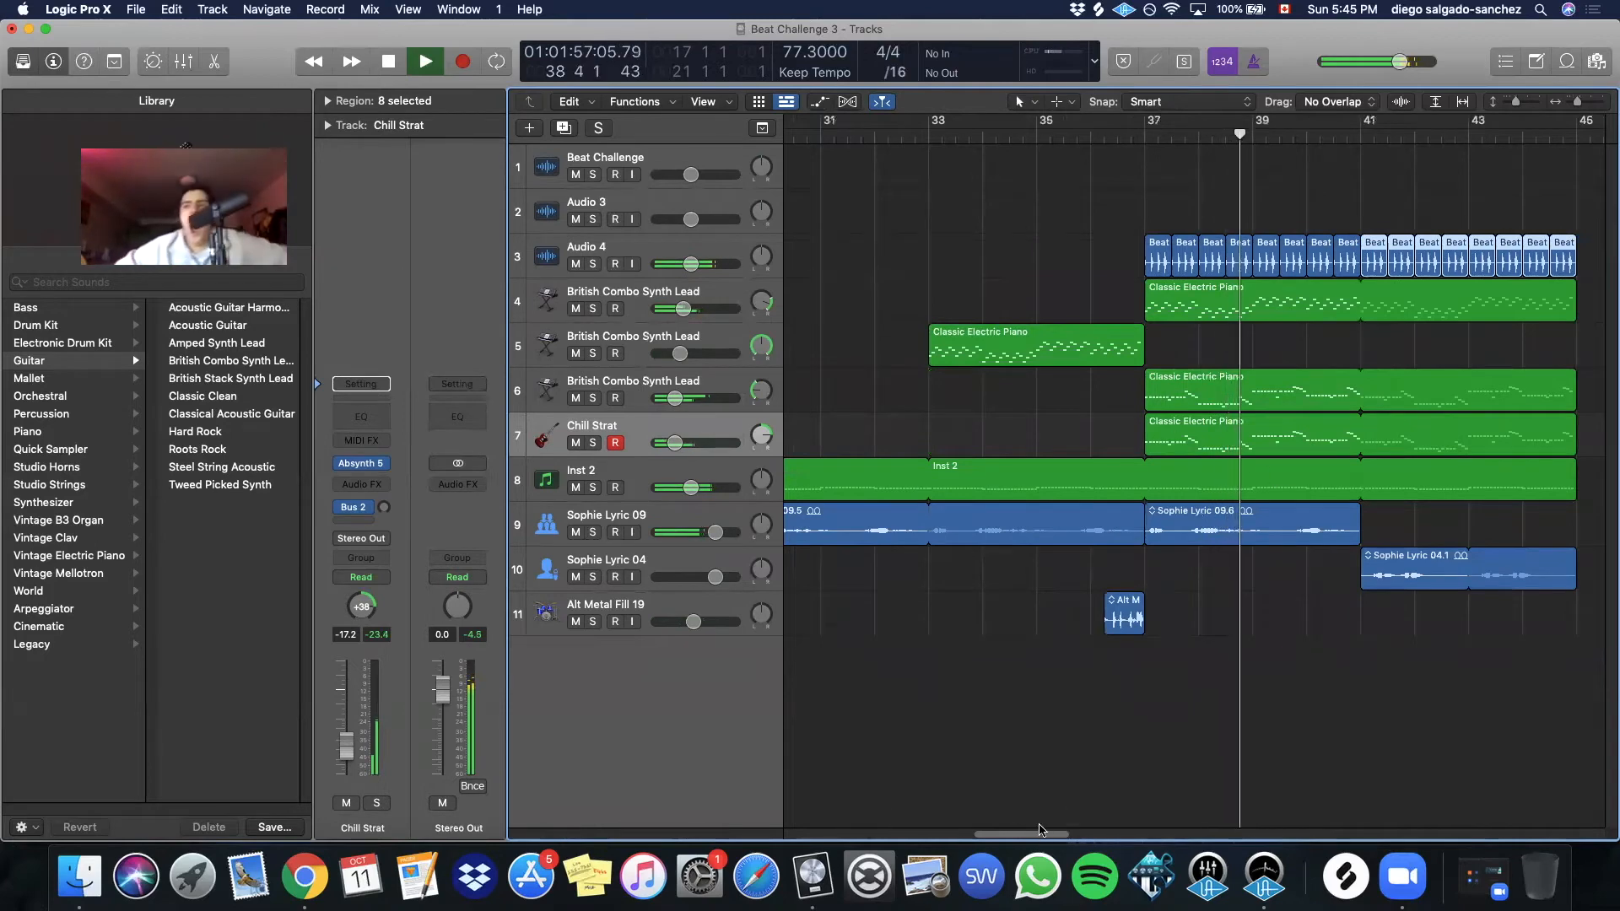
drag(1034, 834, 1068, 833)
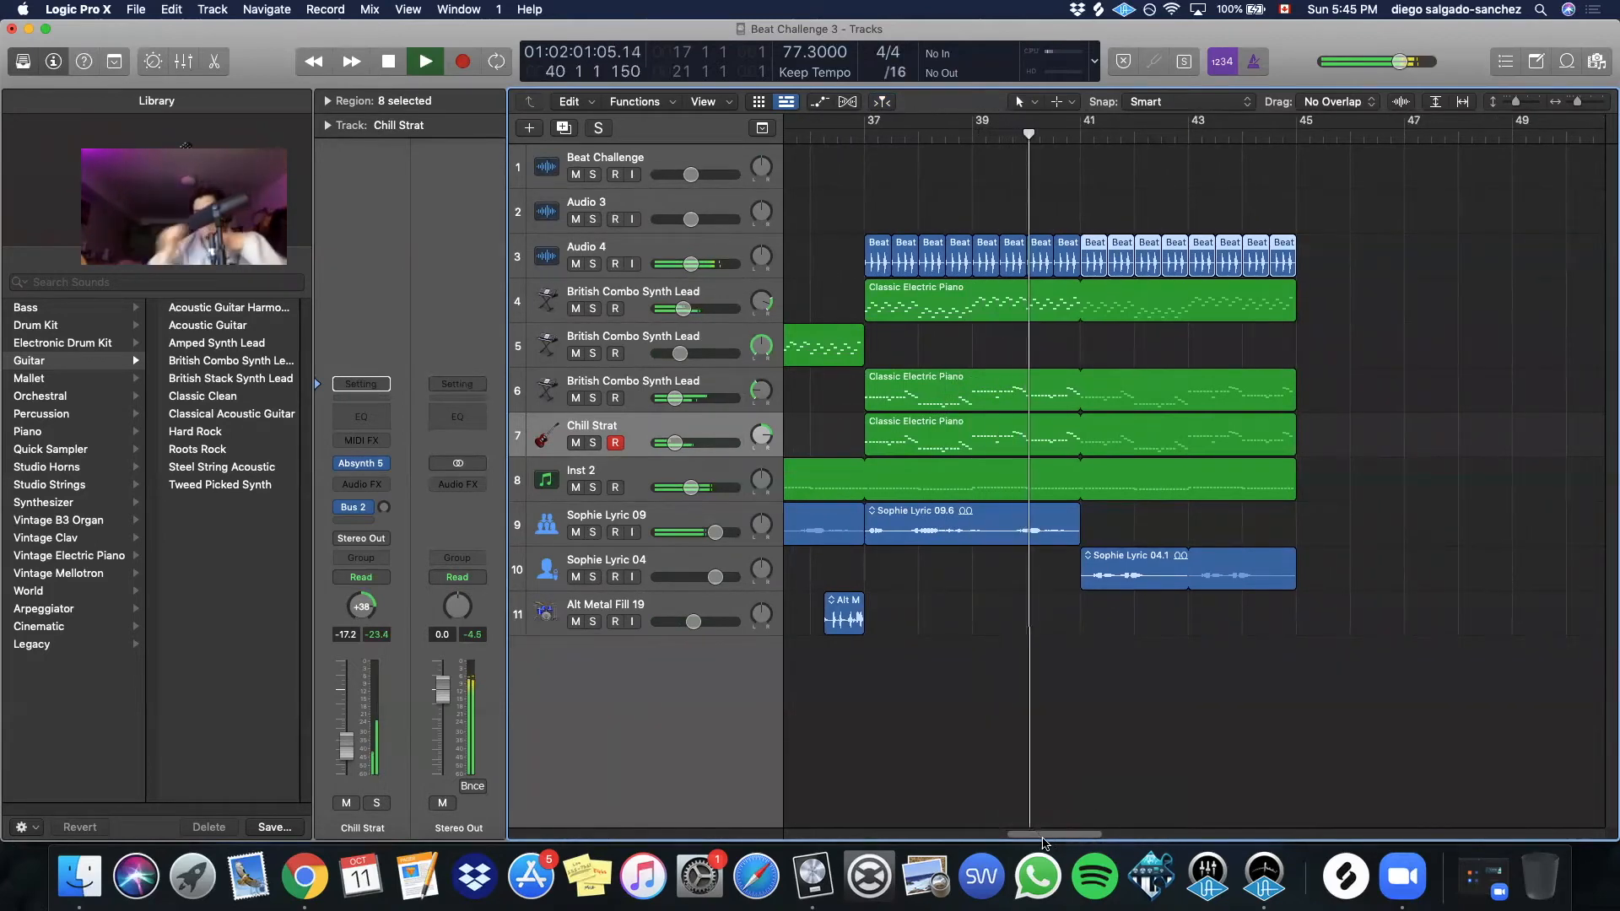
drag(1042, 835, 1032, 835)
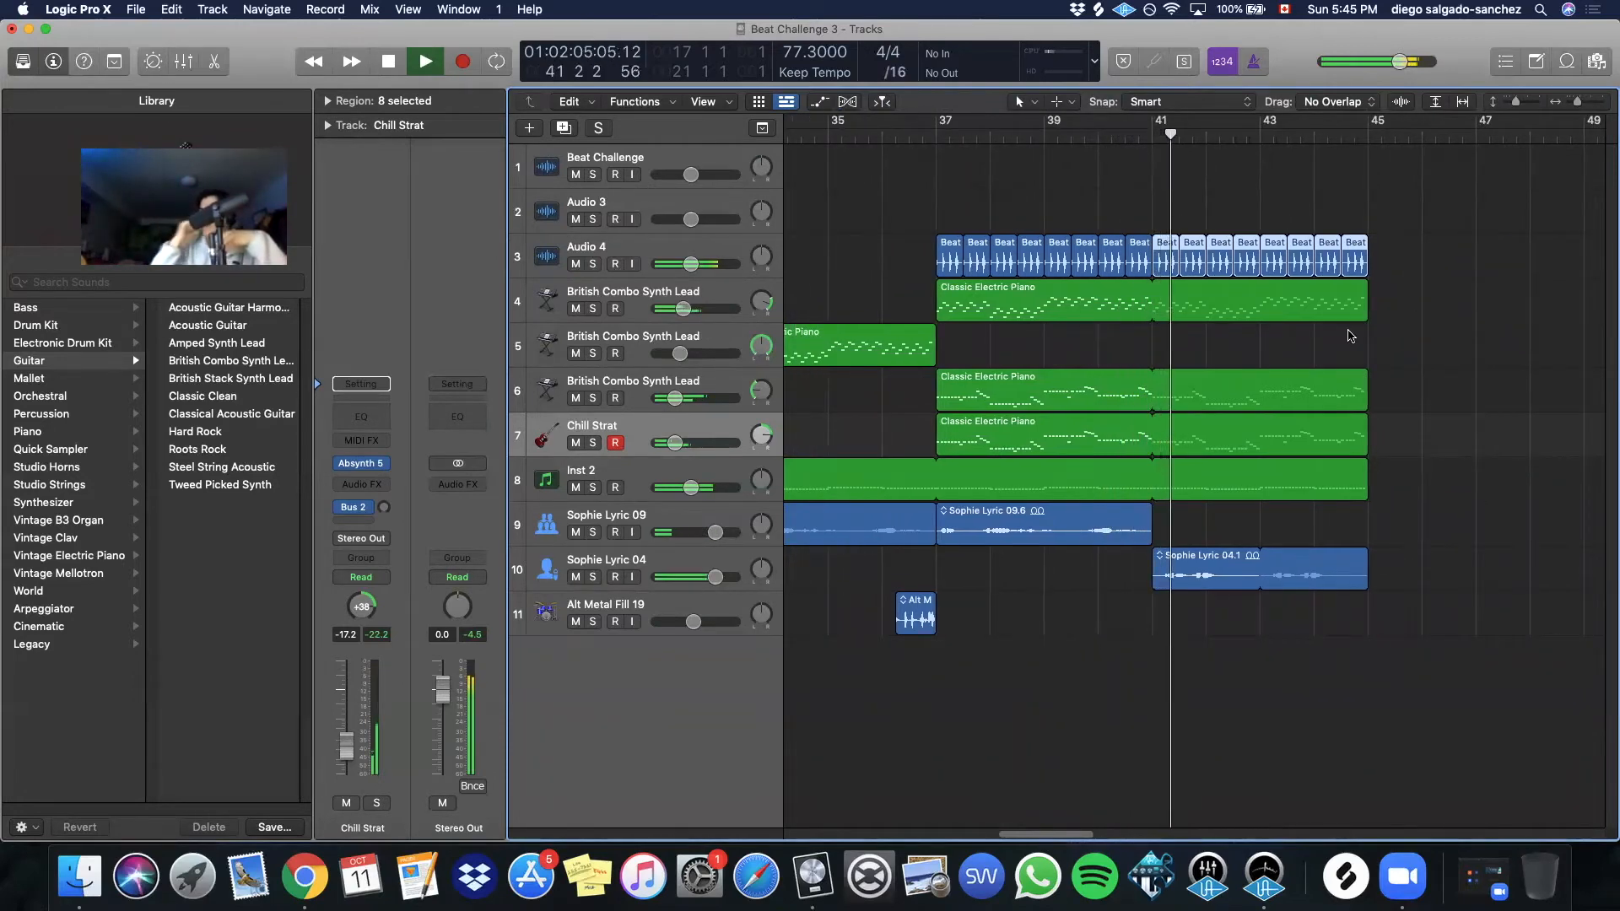
Delete the Audio 4 beat regions between bars 17 and 25 and copy the half-bar beat from bars 37–45 to bar 17
key(super+Left)
key(super+Left)
key(super+Left)
key(super+Up)
drag(976, 835, 888, 836)
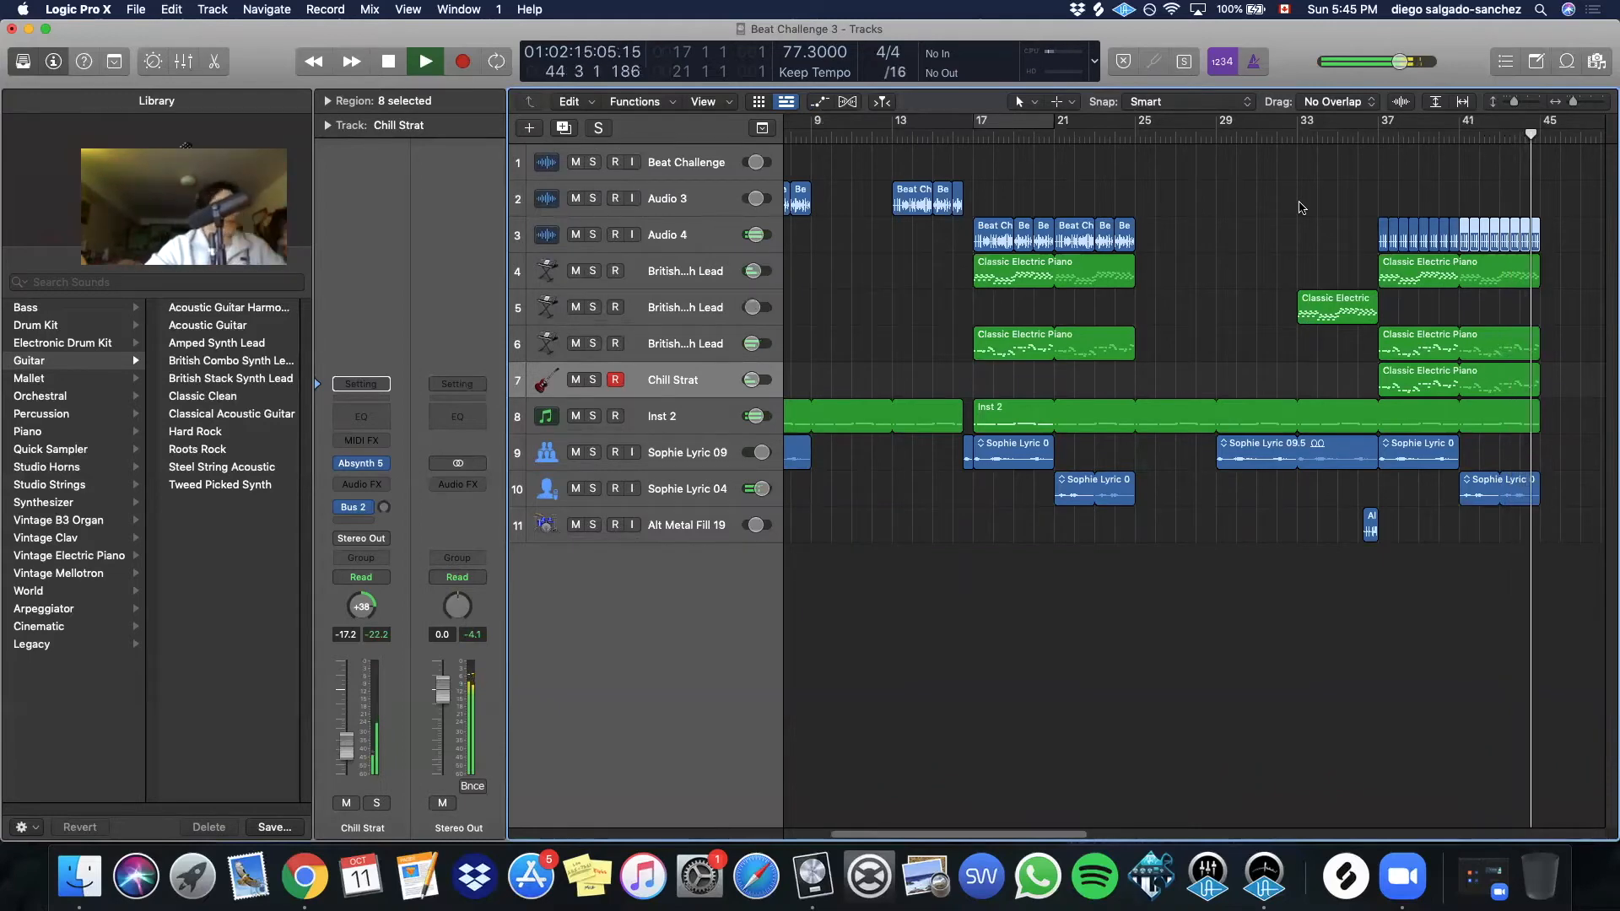
drag(1252, 203, 967, 234)
key(Delete)
drag(1259, 211, 1570, 241)
drag(1384, 241, 979, 240)
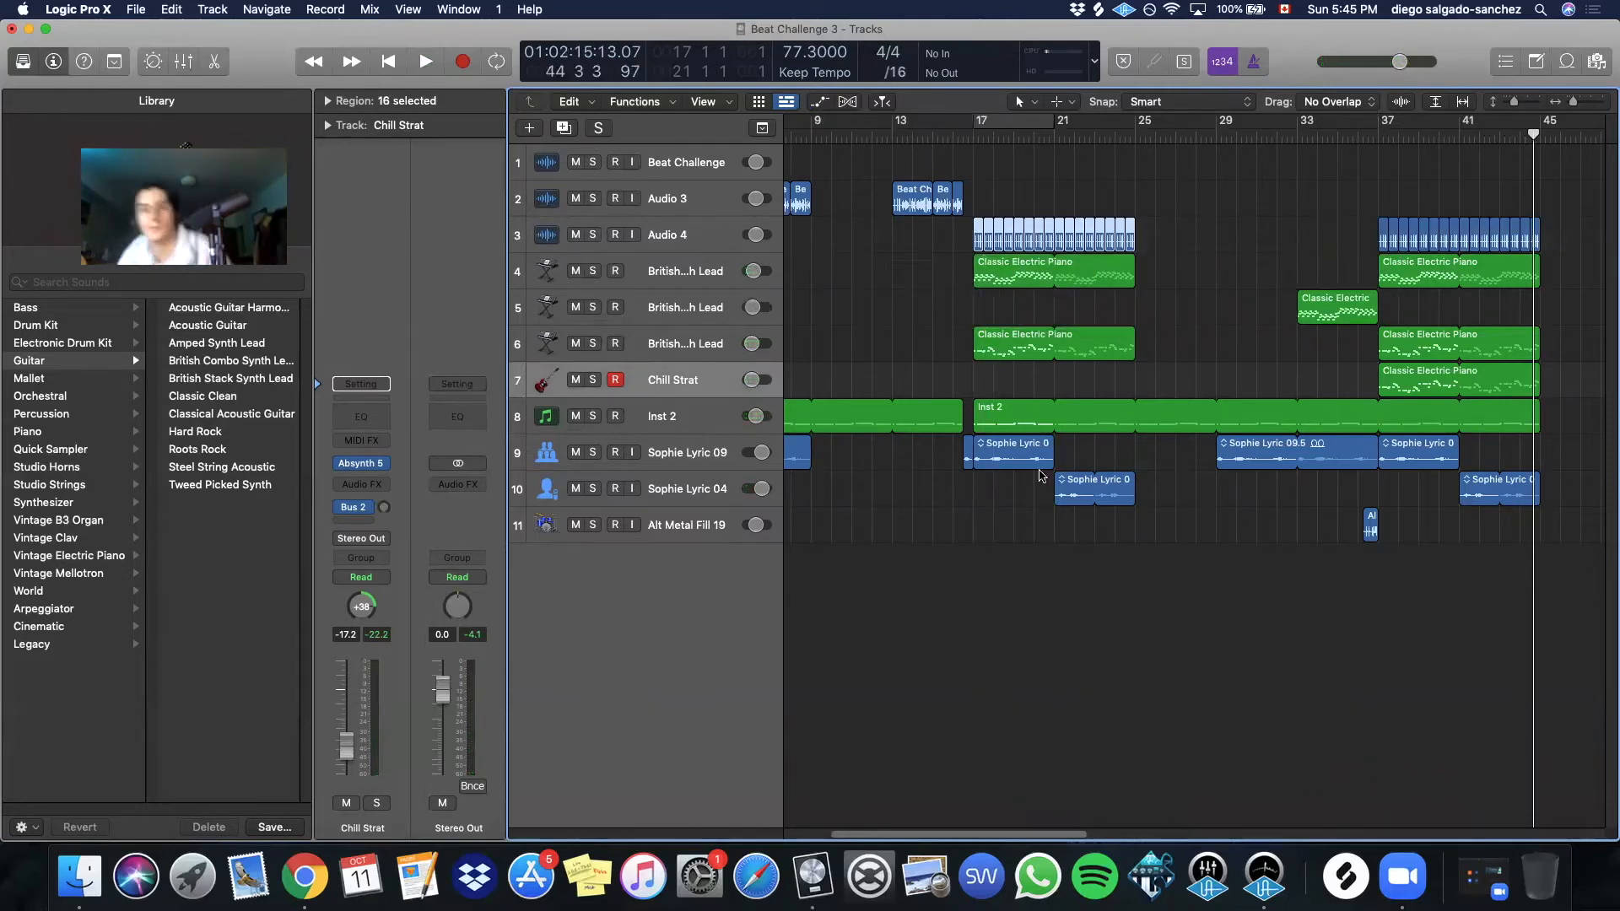
Search Apple Loops for "hat" and place Velocity Hi-Hat Topper on a new track at bar 17, looped to bar 25
click(926, 683)
click(1567, 62)
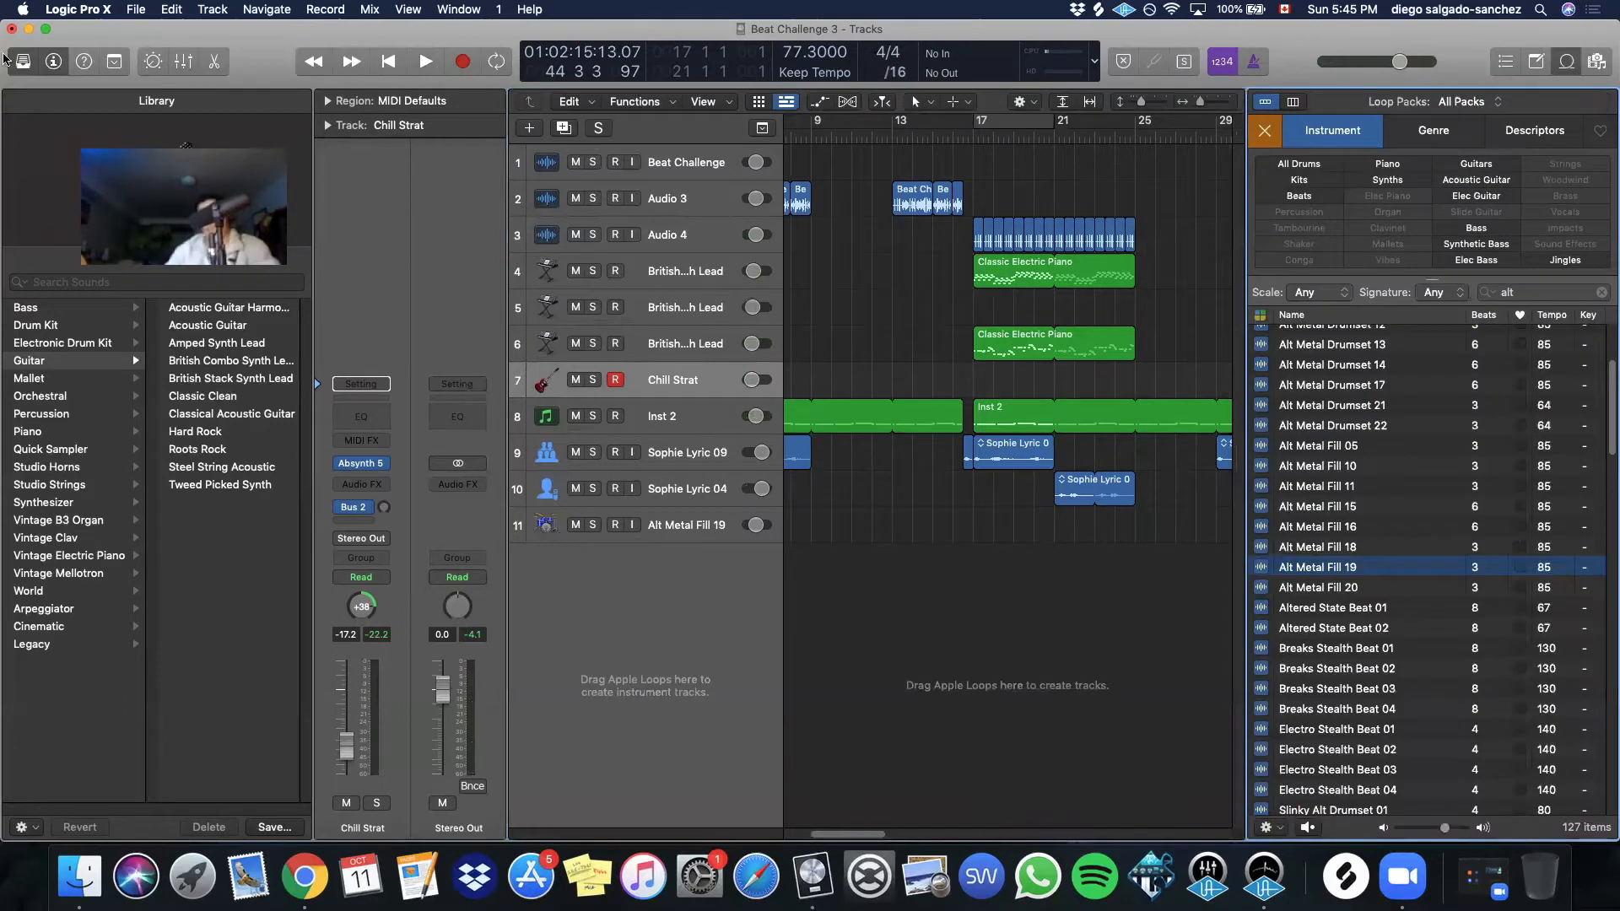
click(31, 58)
click(1602, 293)
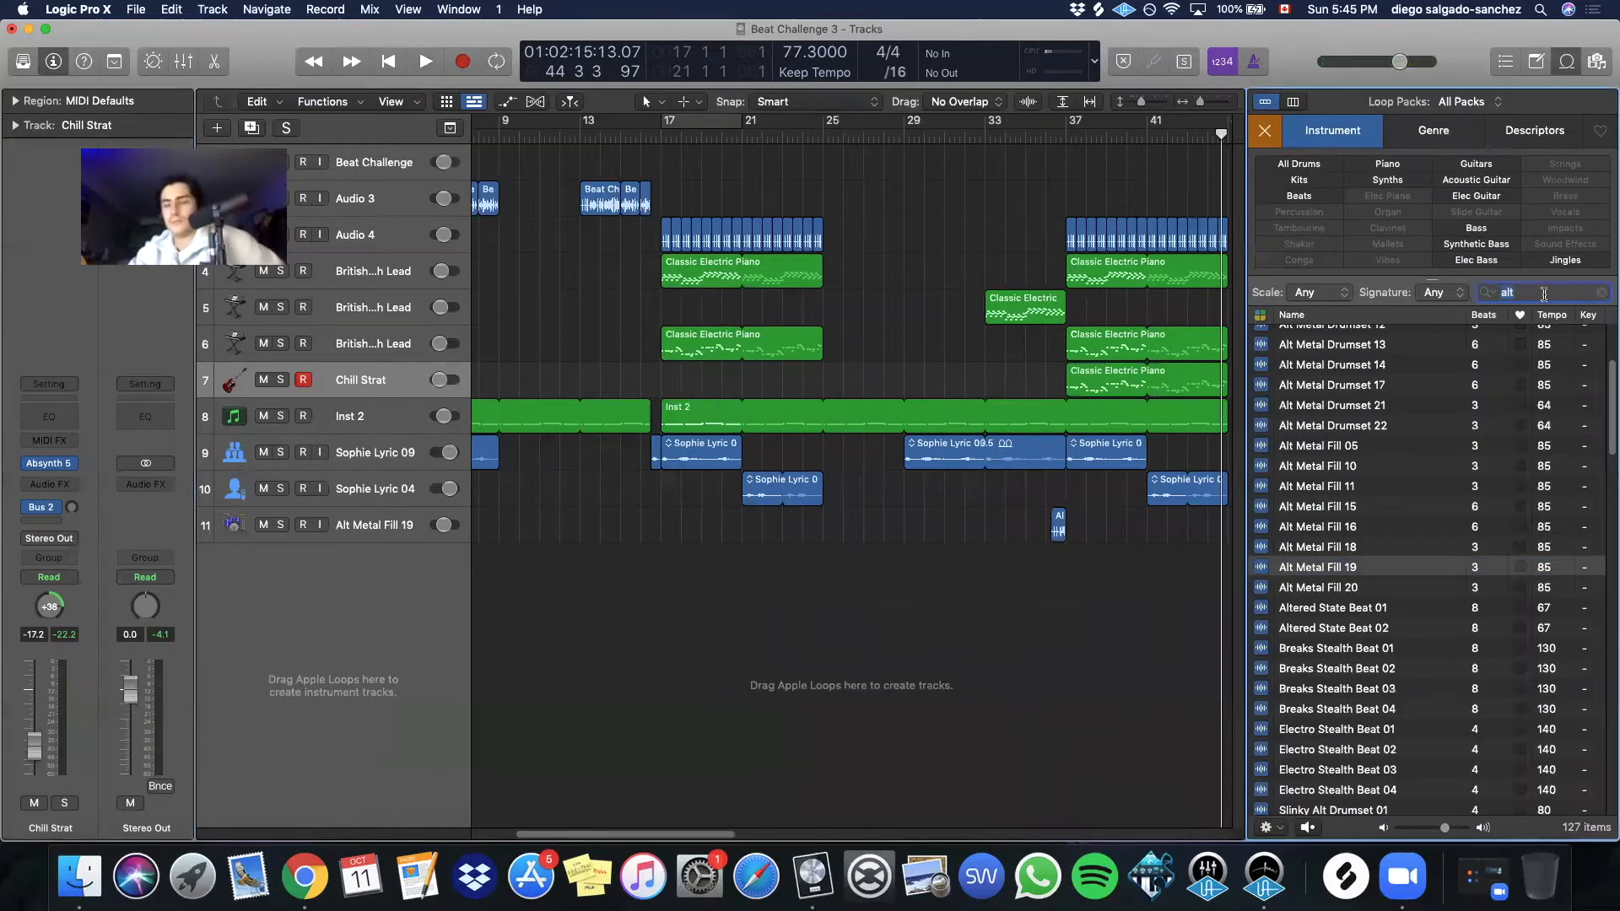
text(hat)
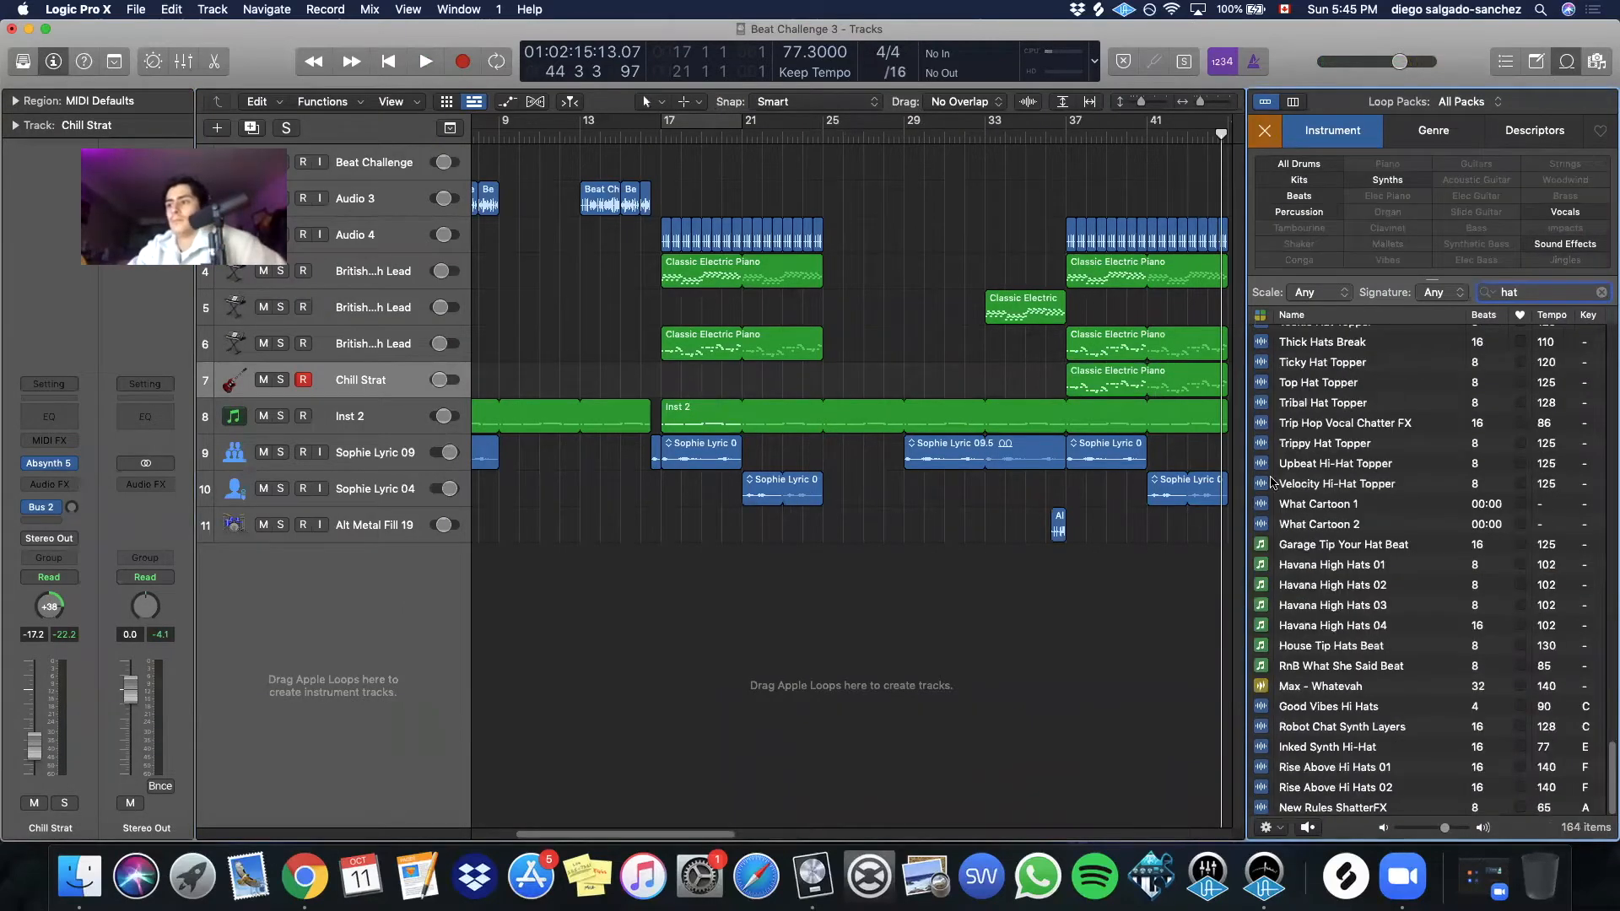
click(1329, 485)
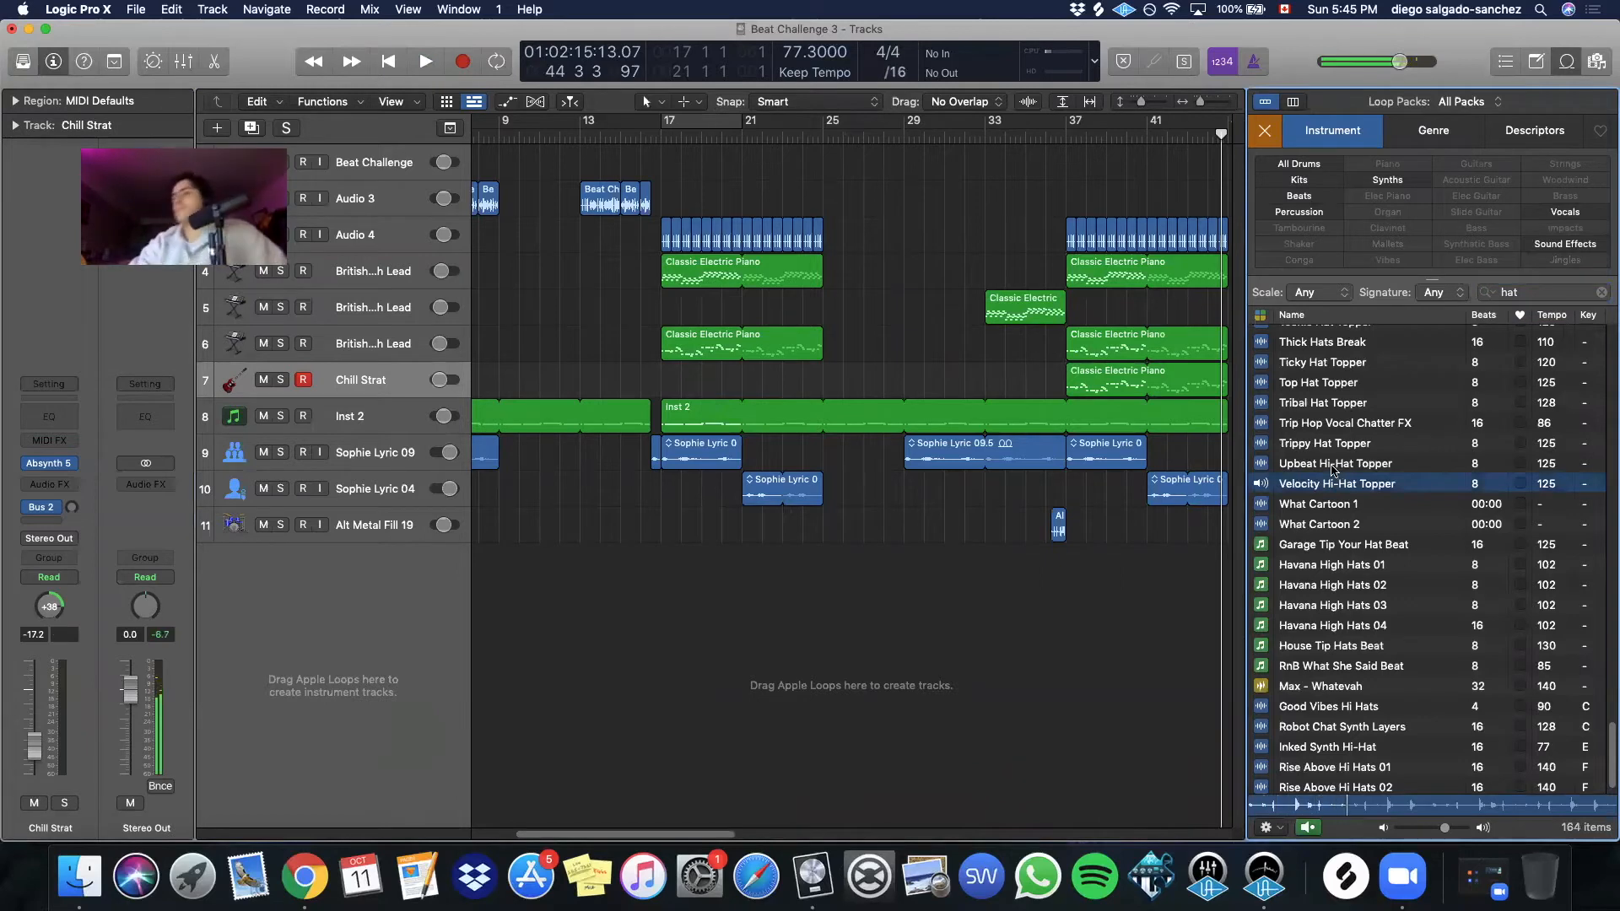
drag(1263, 504, 692, 561)
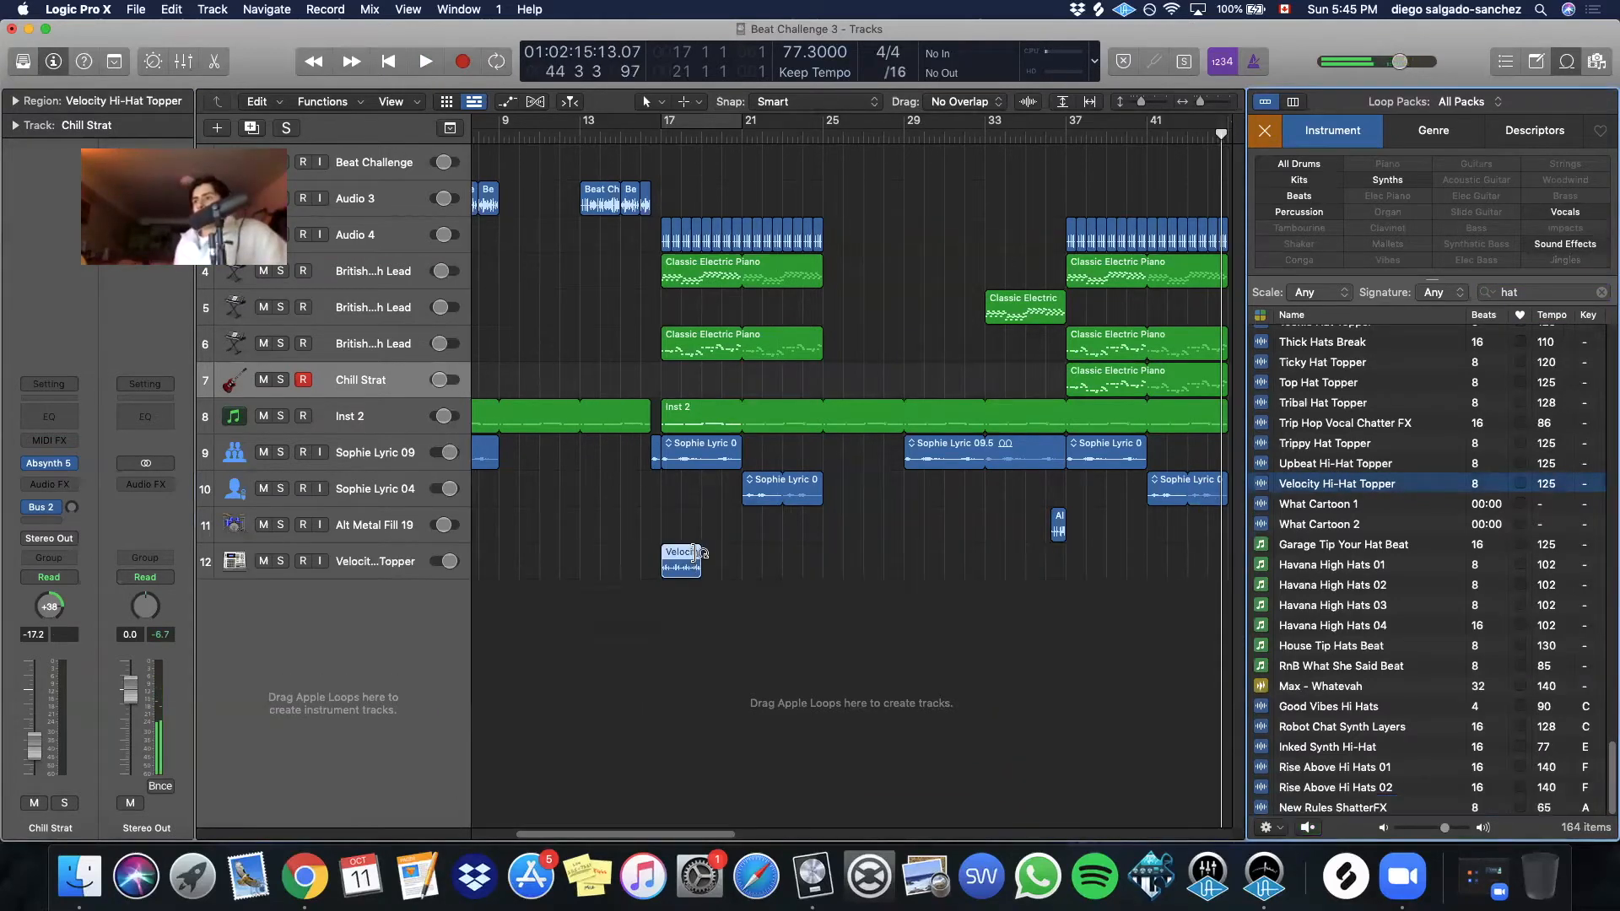
Play from bar 16 and add a Channel EQ to the Velocity Hi-Hat Topper track with a low cut and a -5.4 dB dip at 406 Hz
click(640, 132)
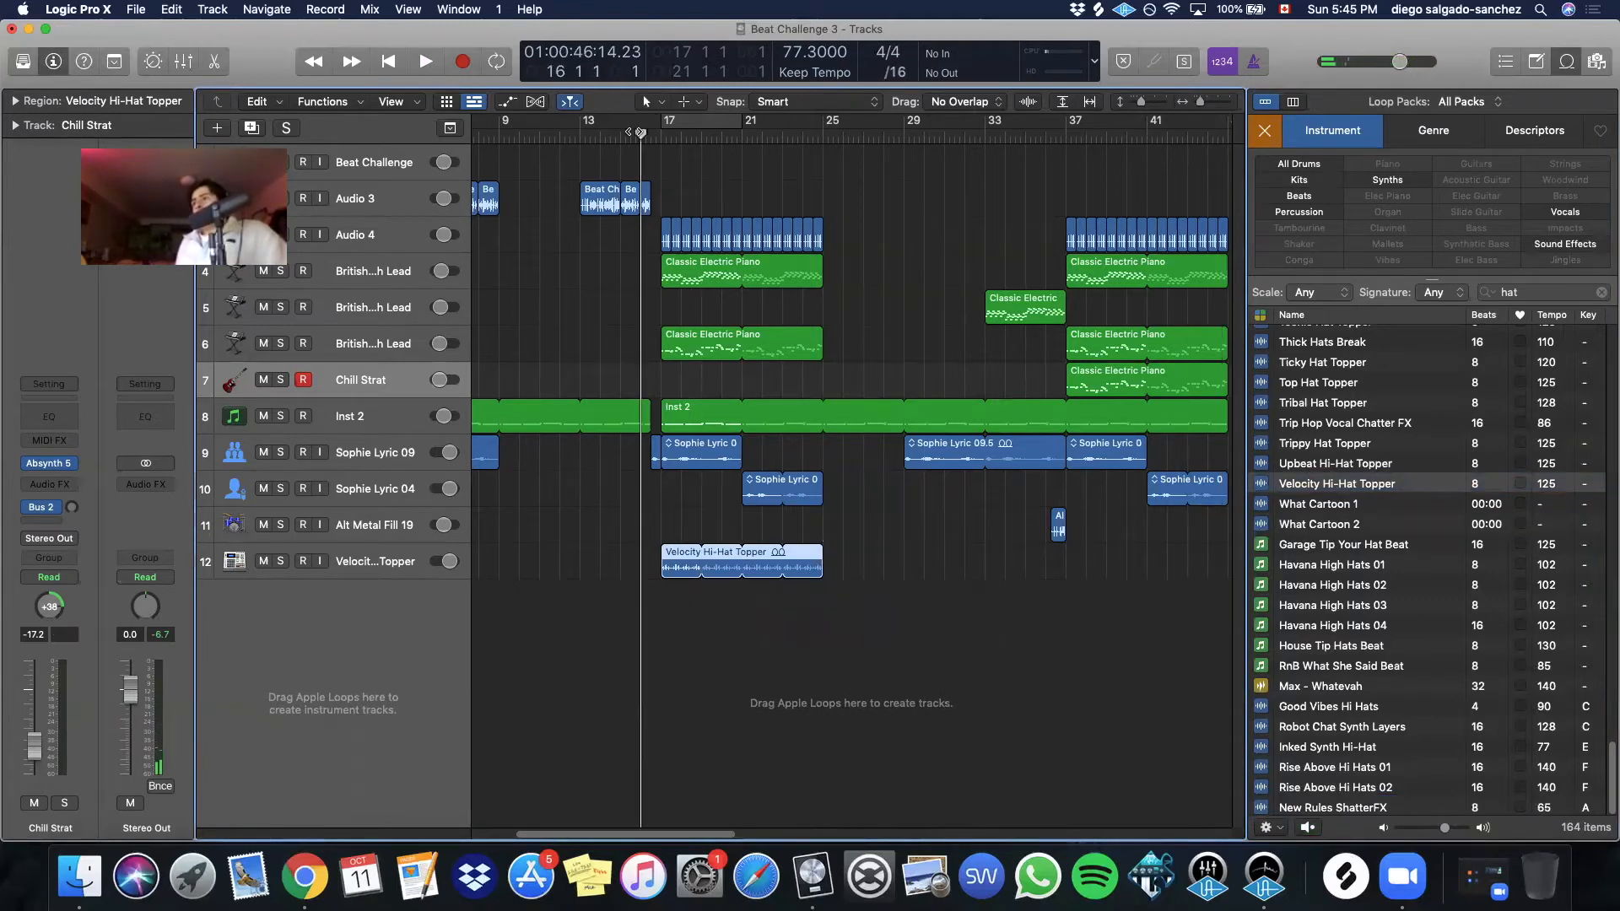
key(space)
click(361, 561)
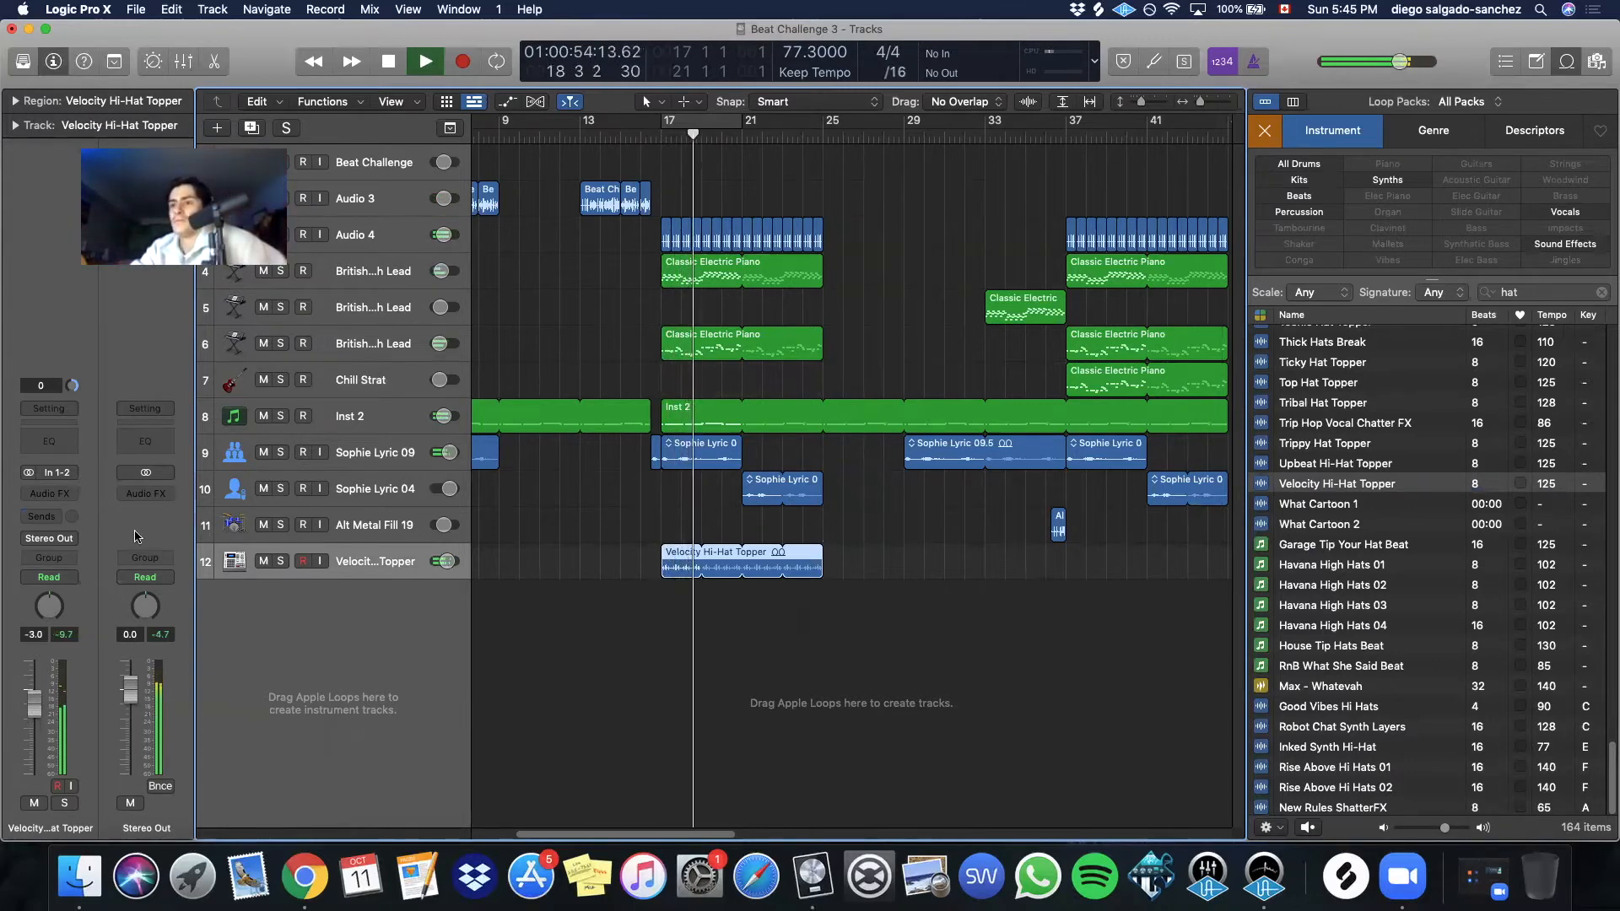
click(49, 442)
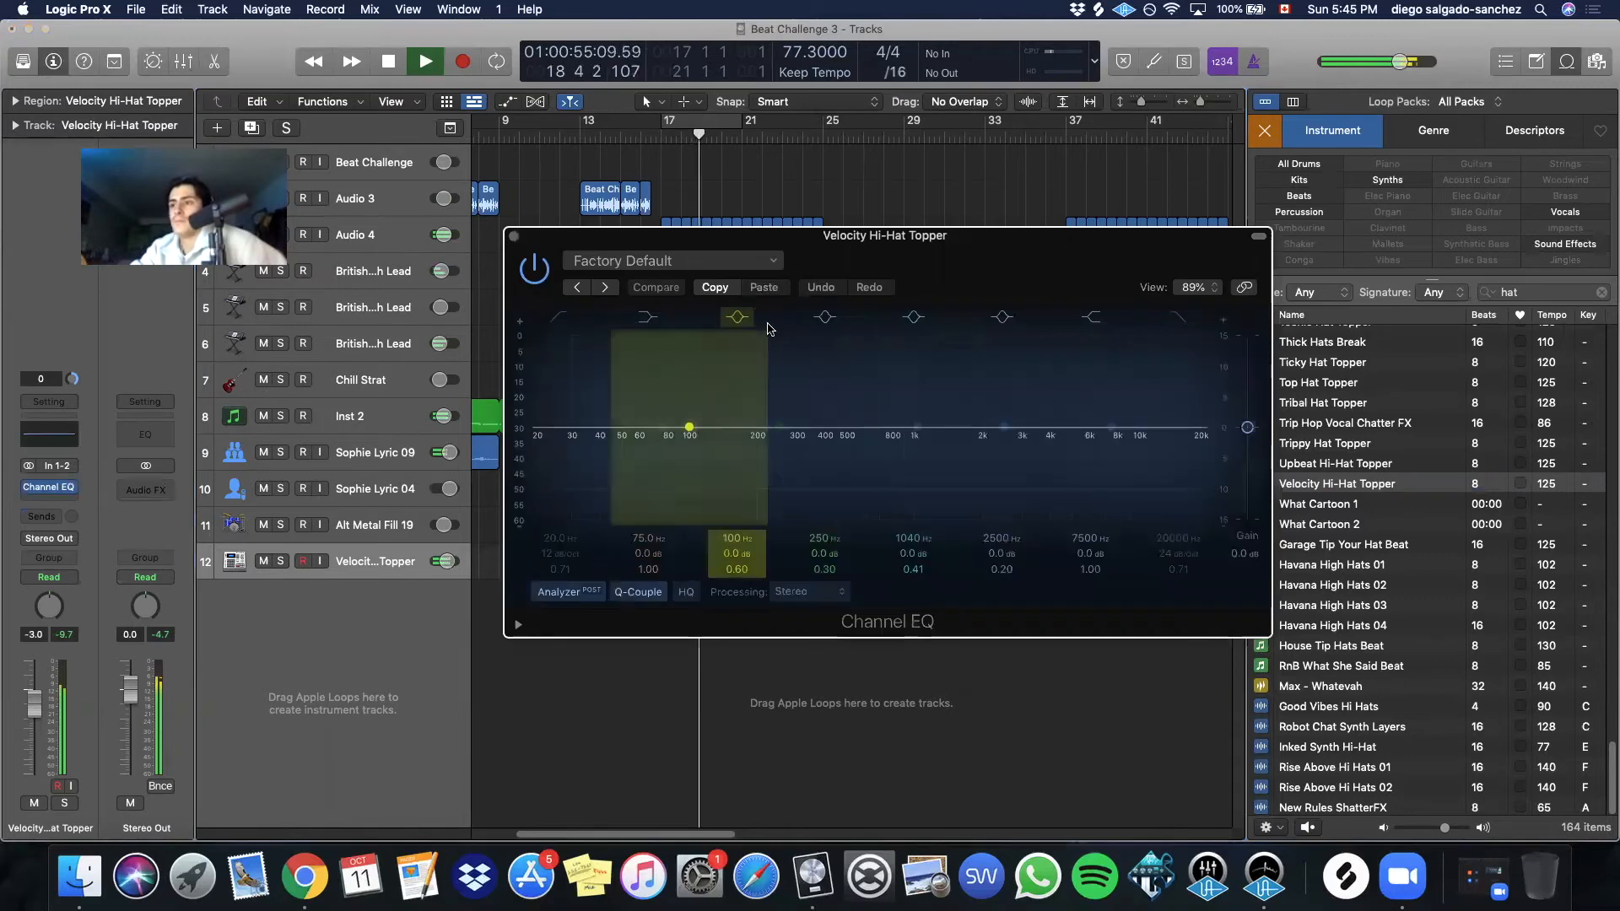
click(562, 317)
drag(778, 426, 826, 460)
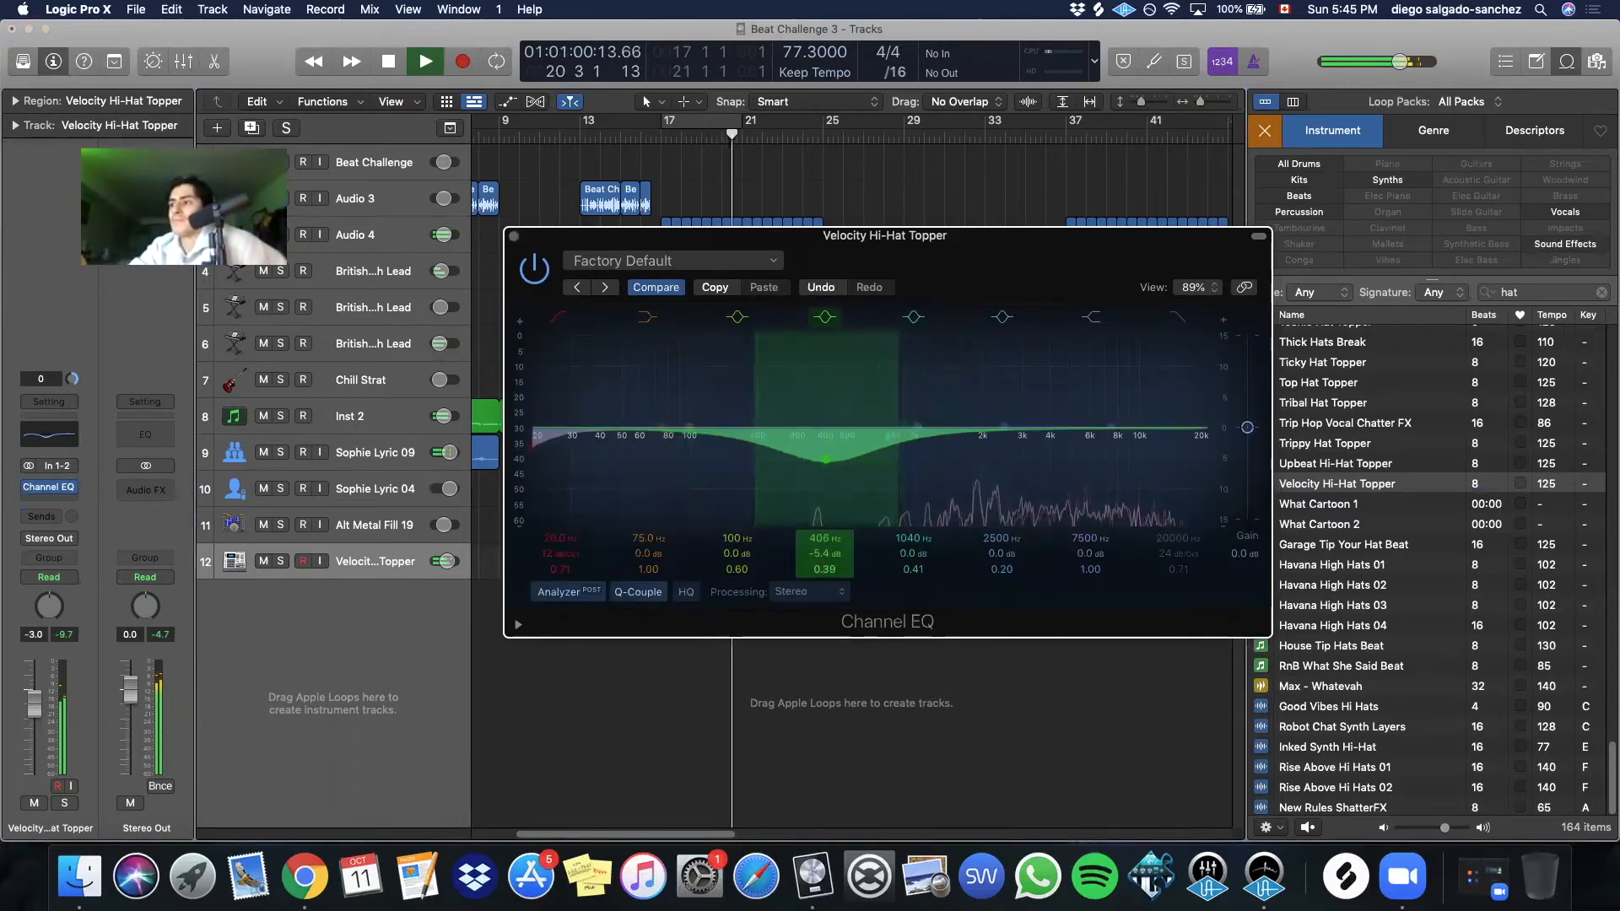
click(514, 237)
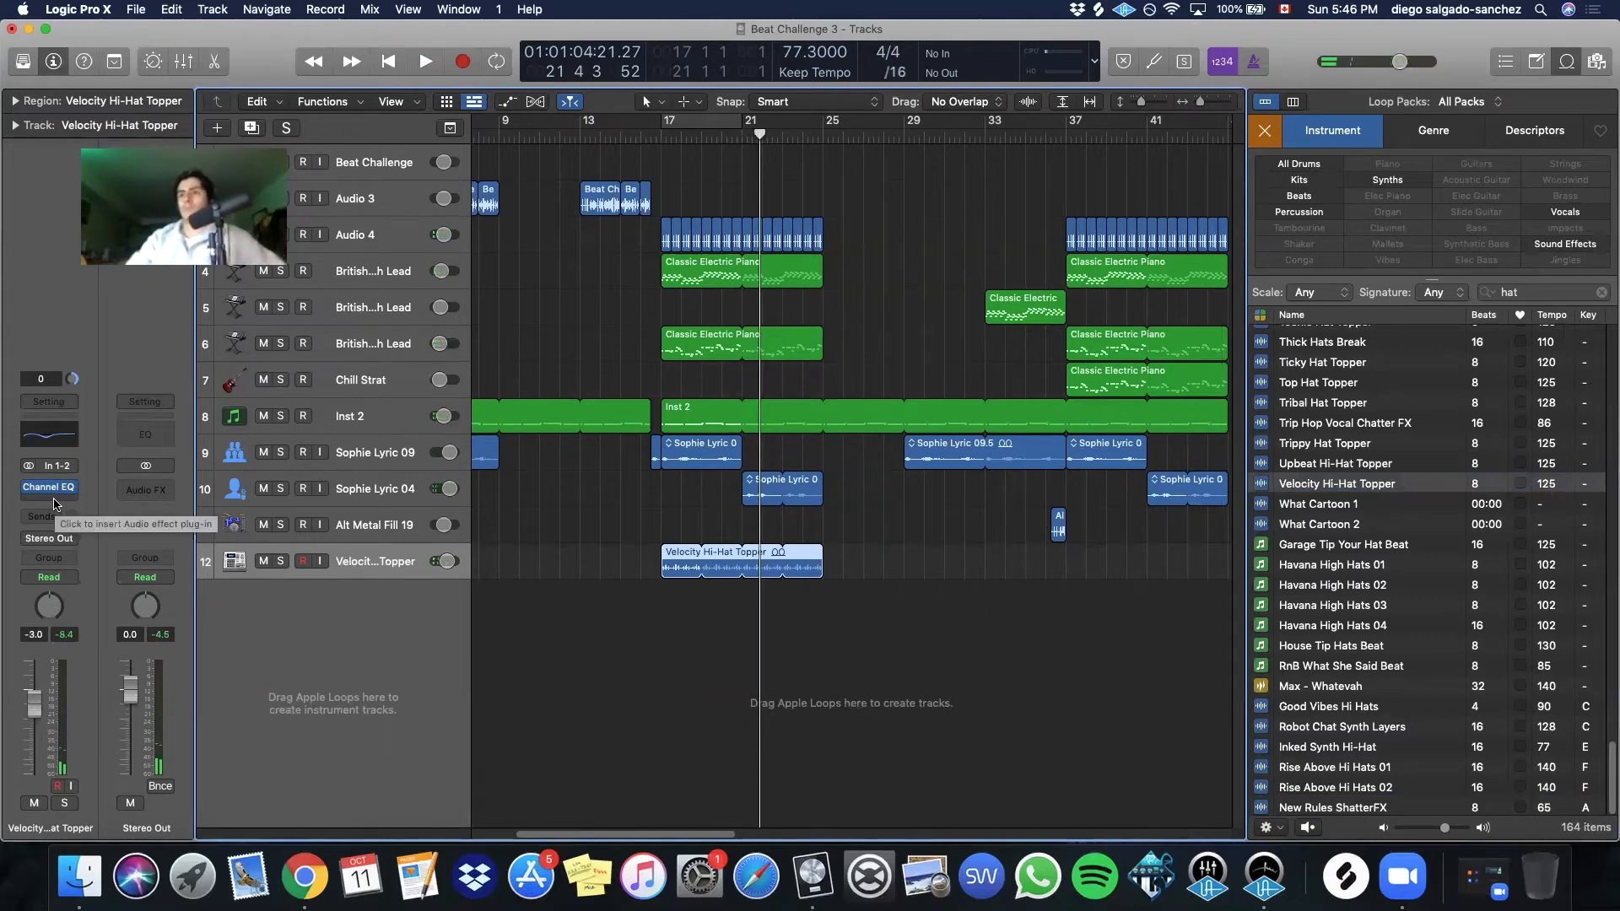
click(49, 486)
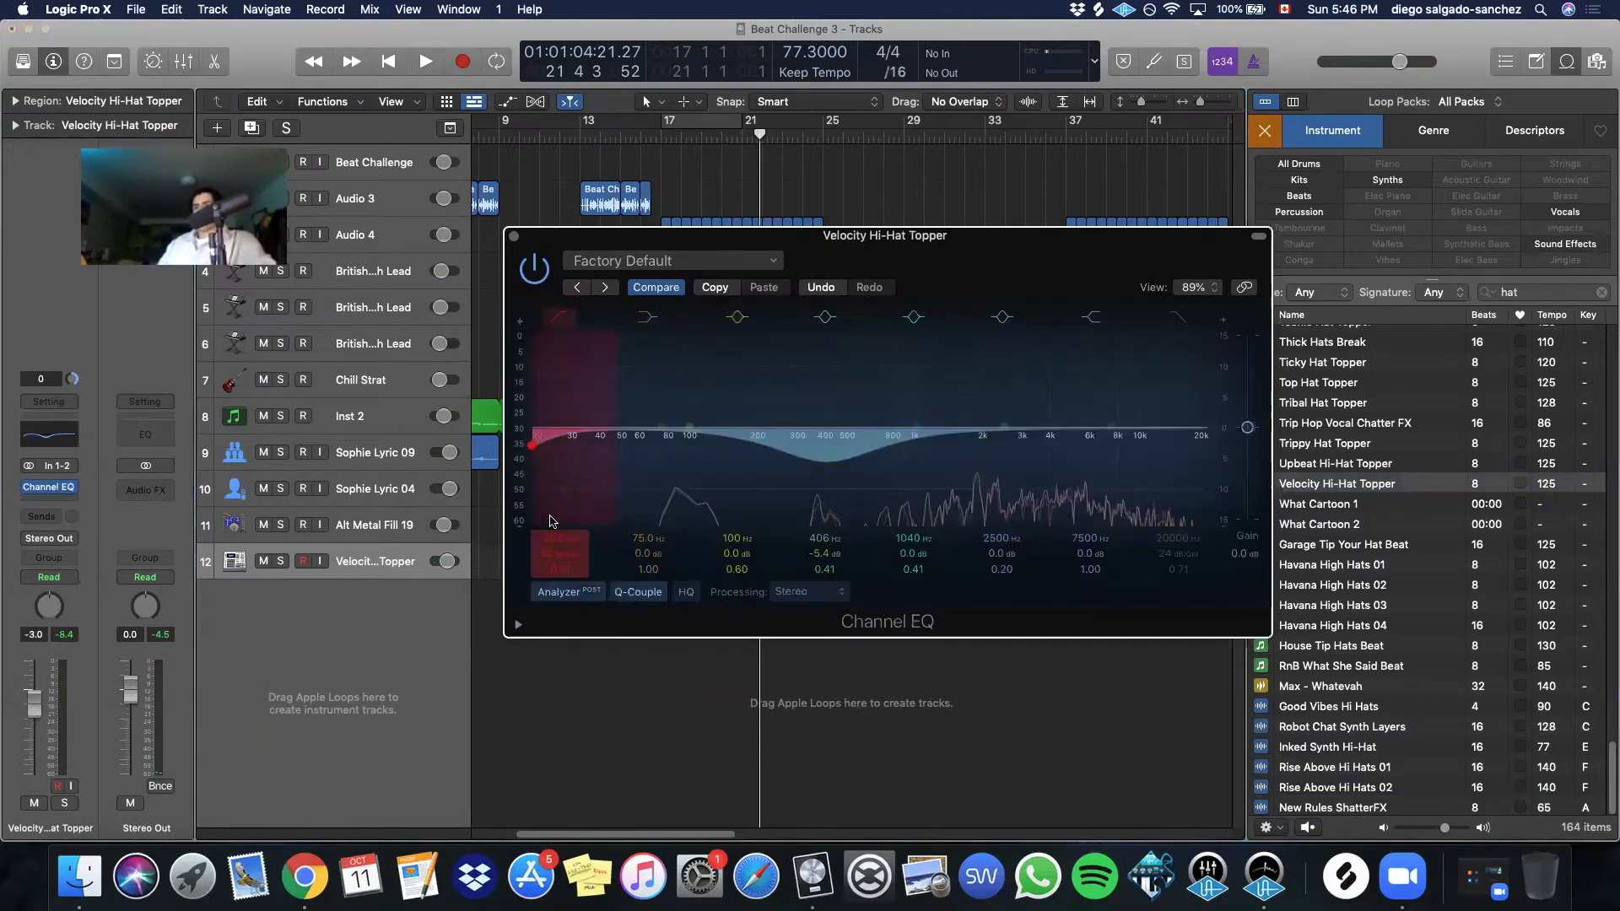
drag(544, 548, 543, 516)
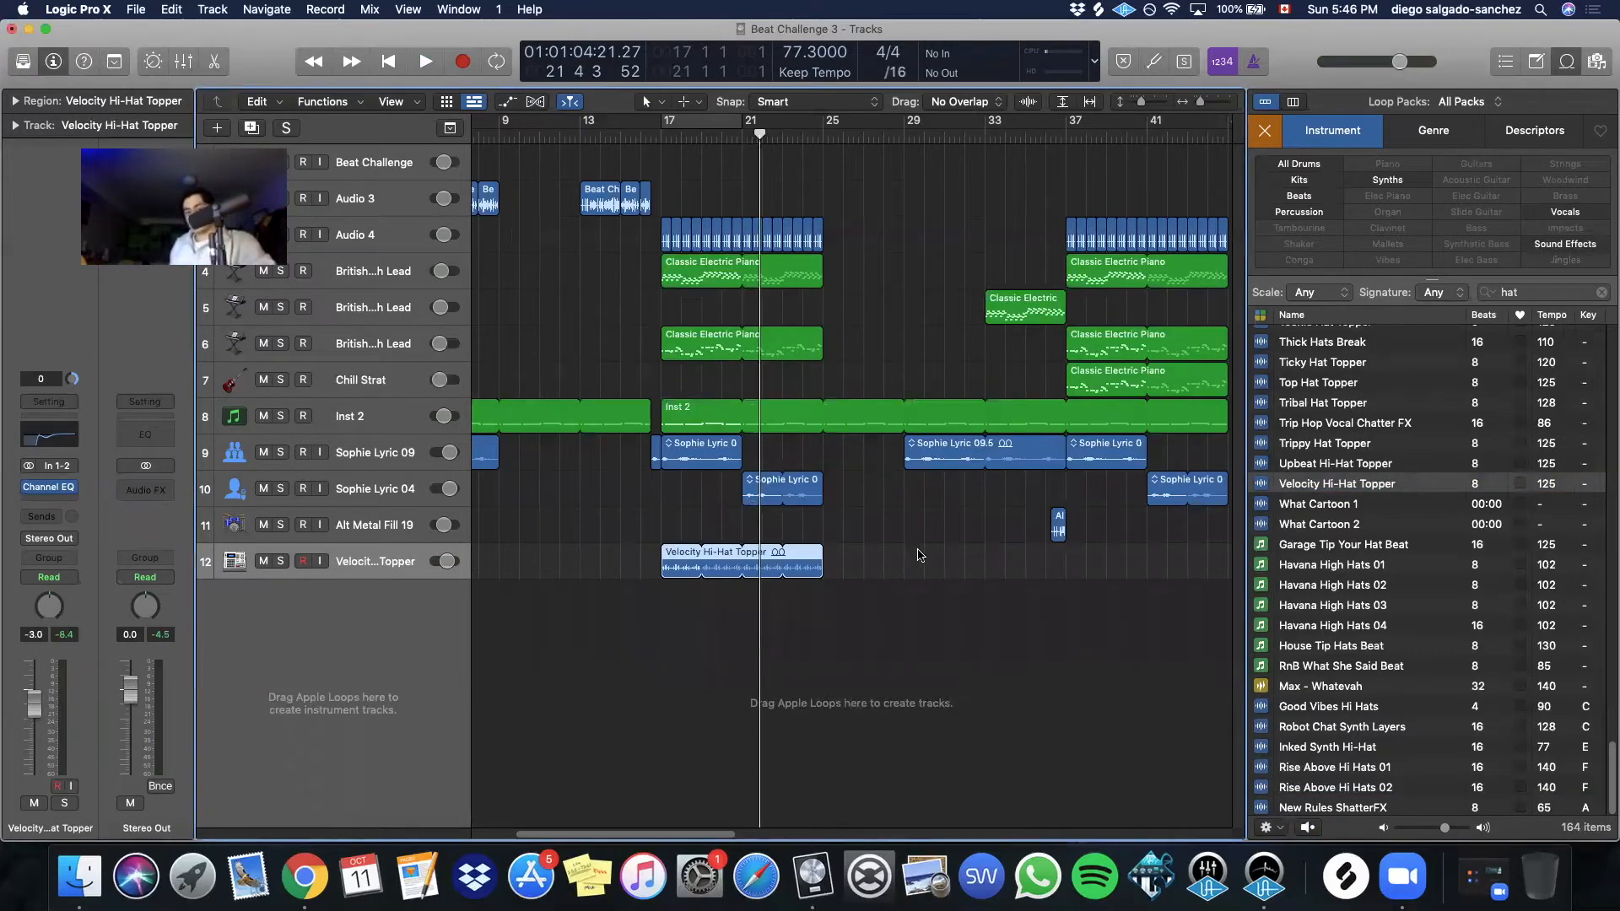
Copy the looped Velocity Hi-Hat Topper region to bar 37 and close the loop browser
drag(675, 567, 1081, 568)
scroll(934, 544, down, 5)
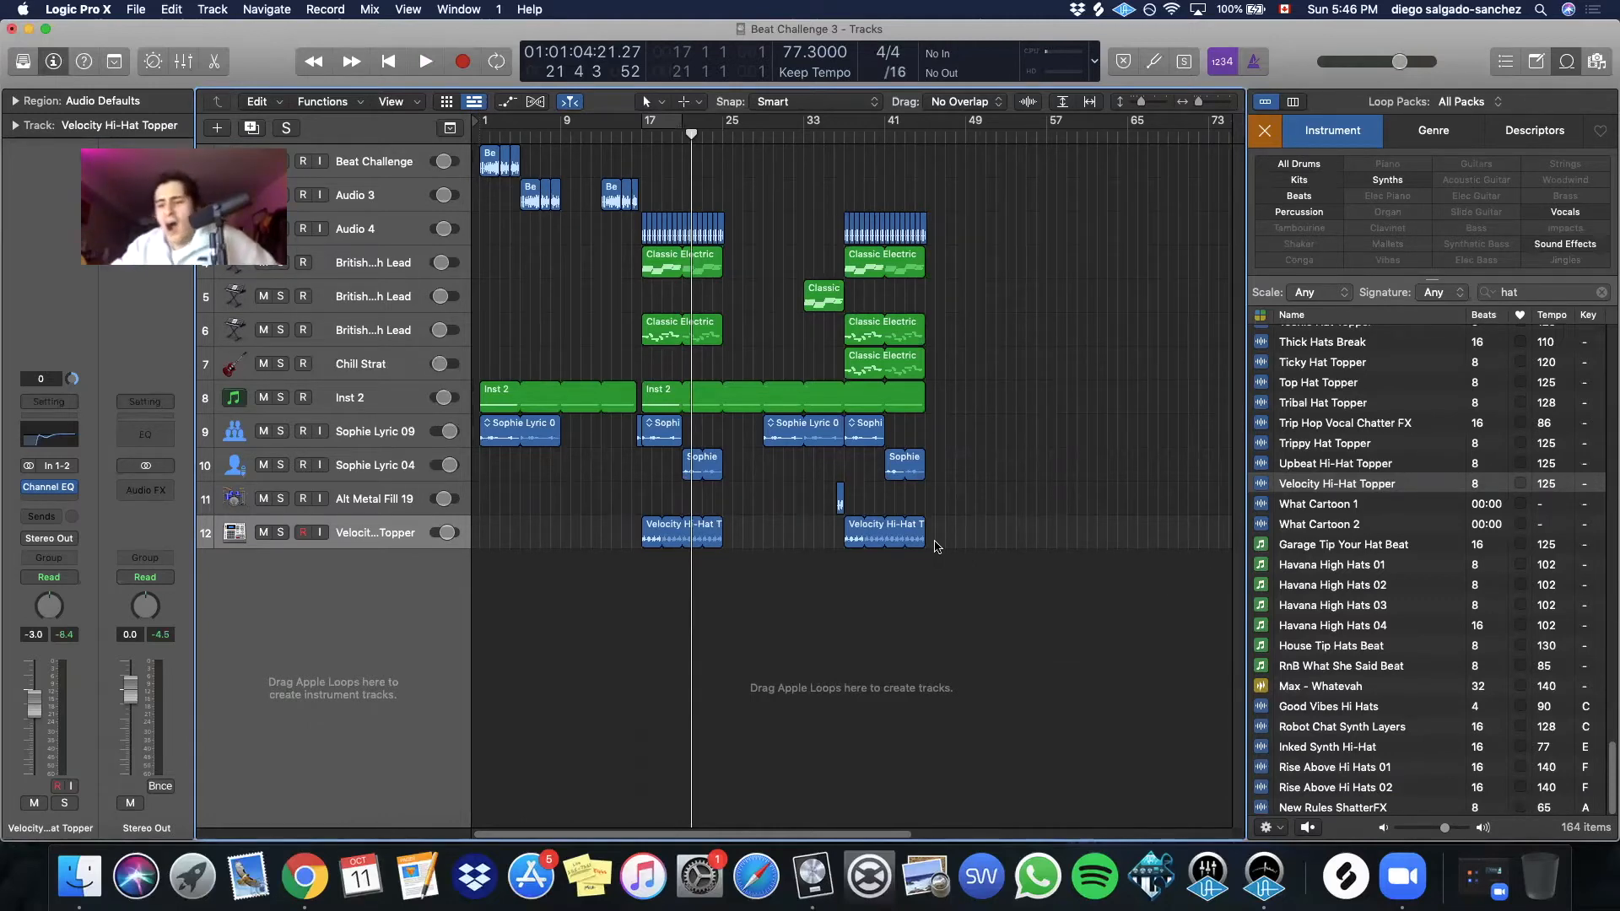
click(1568, 62)
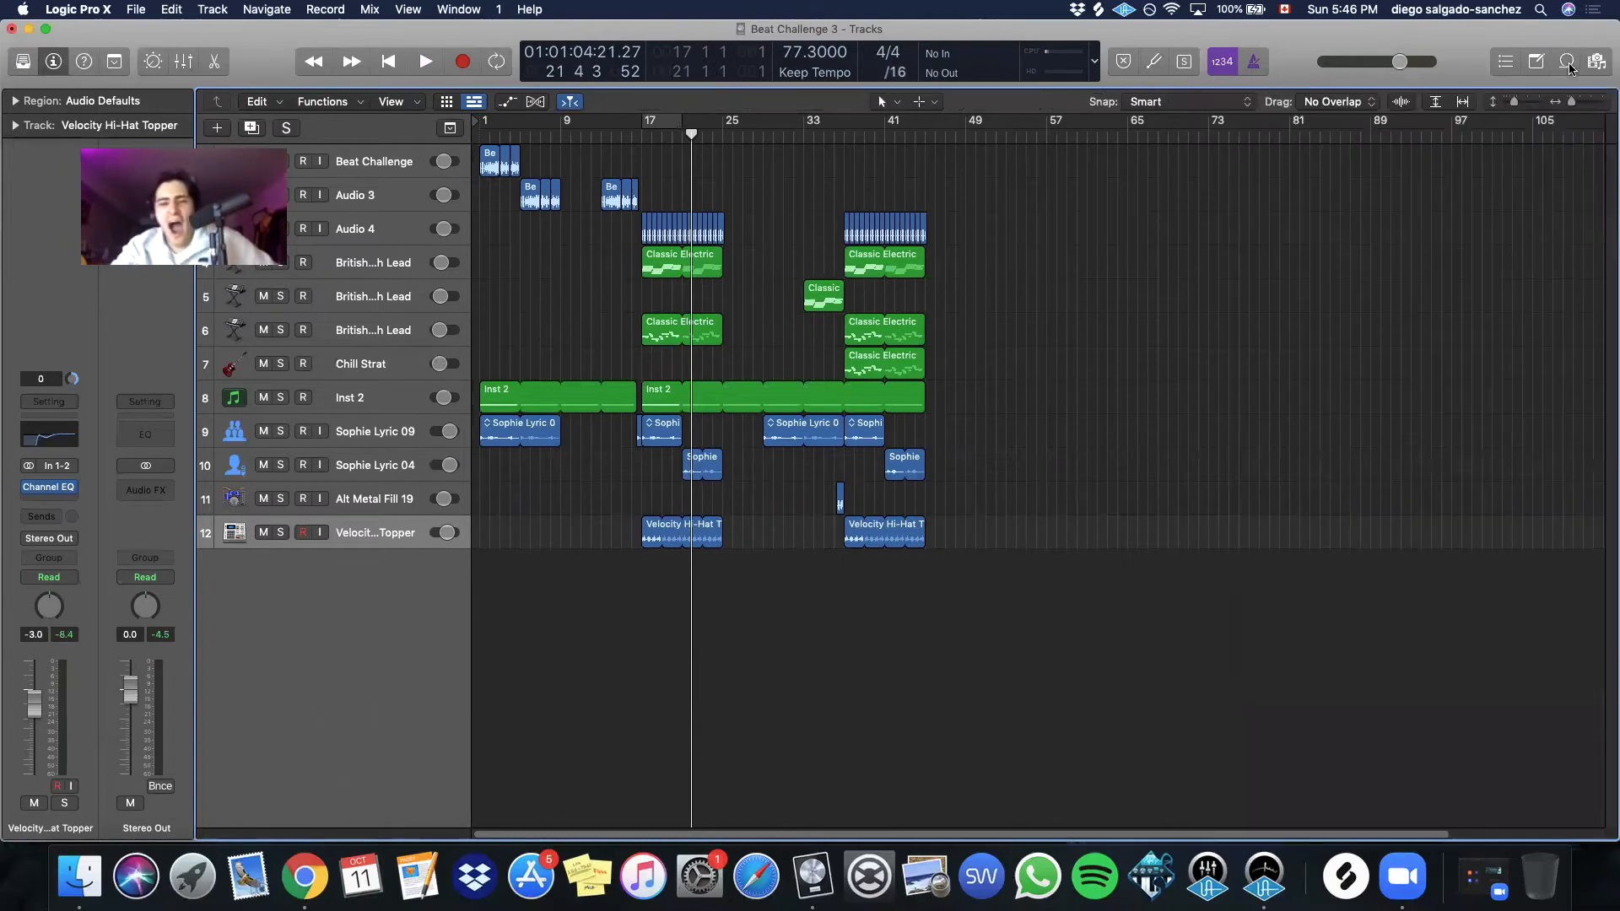
Save the project and play the arrangement from bar 1
key(Return)
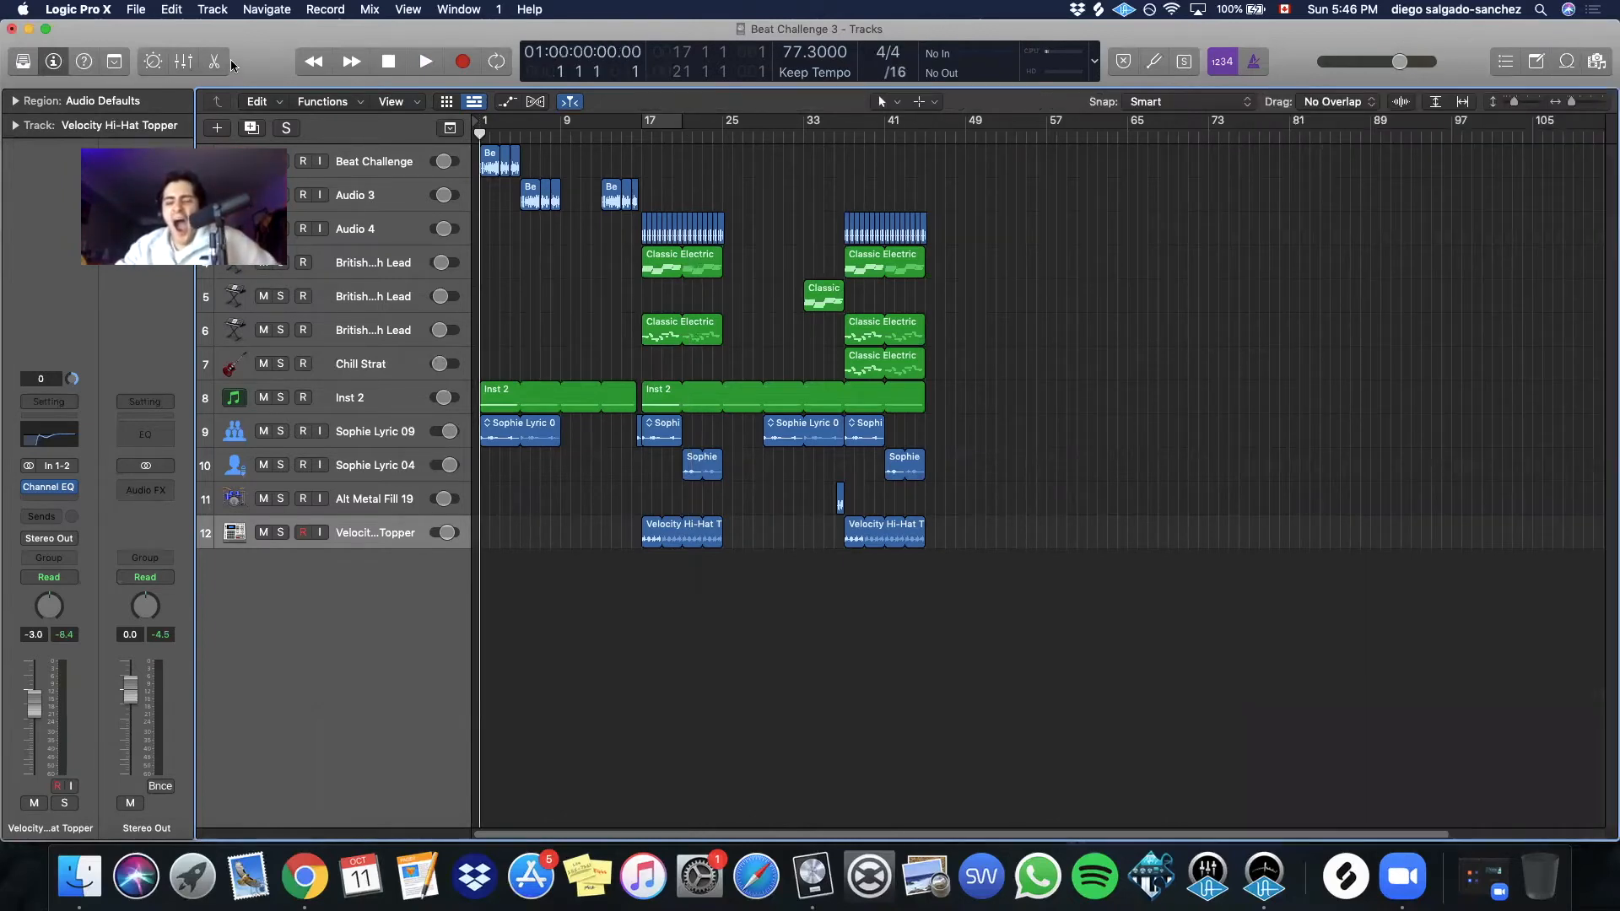
click(135, 10)
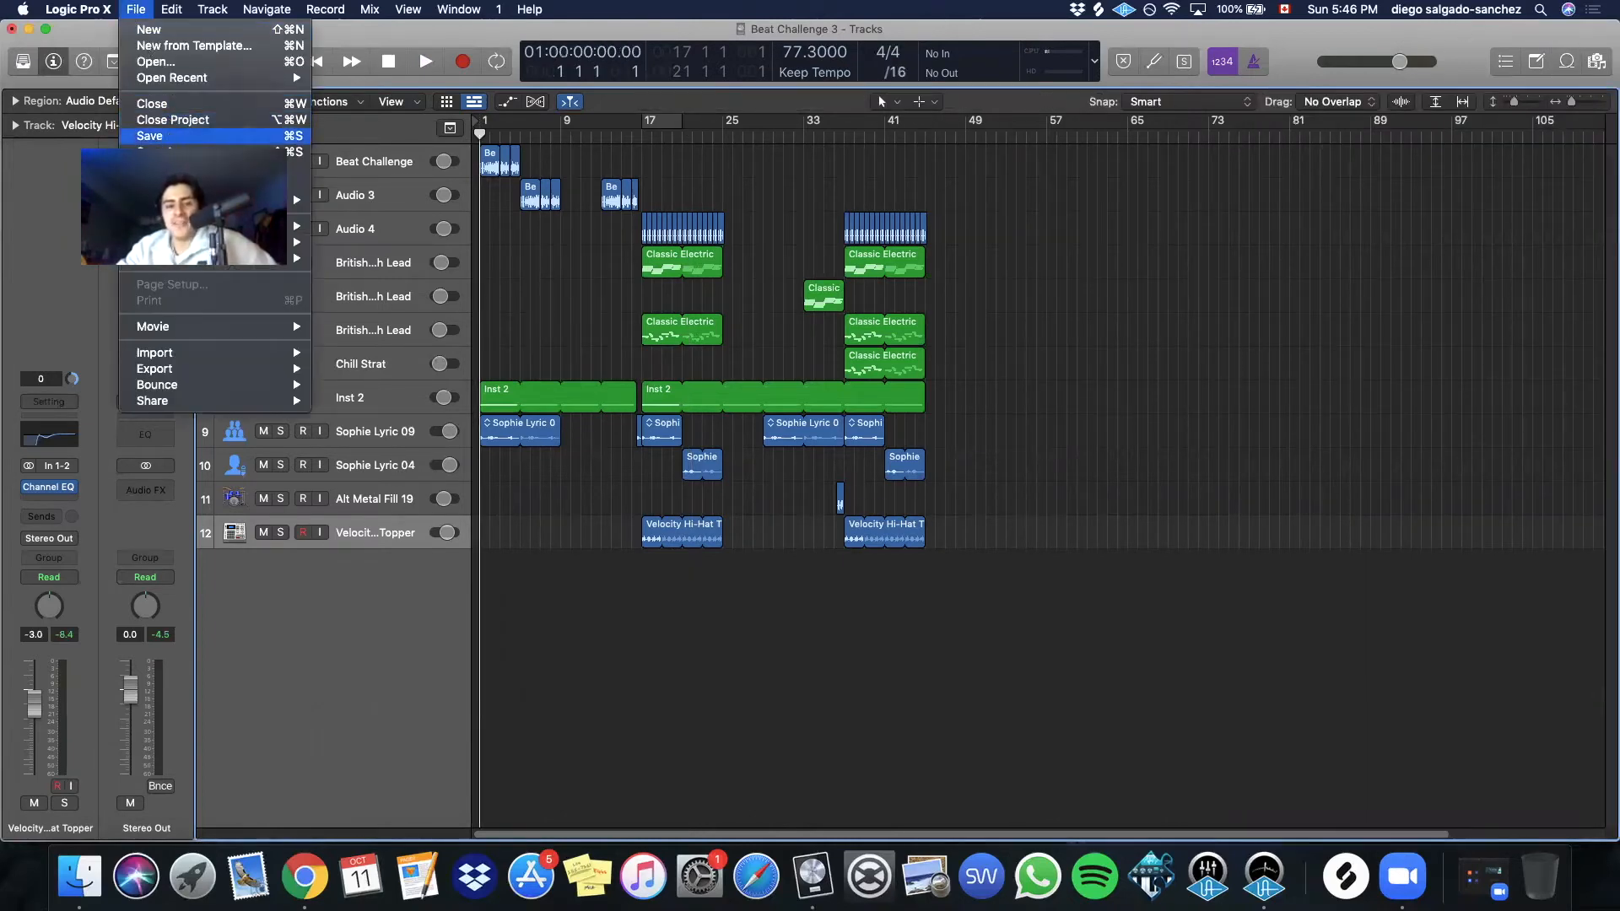
click(161, 137)
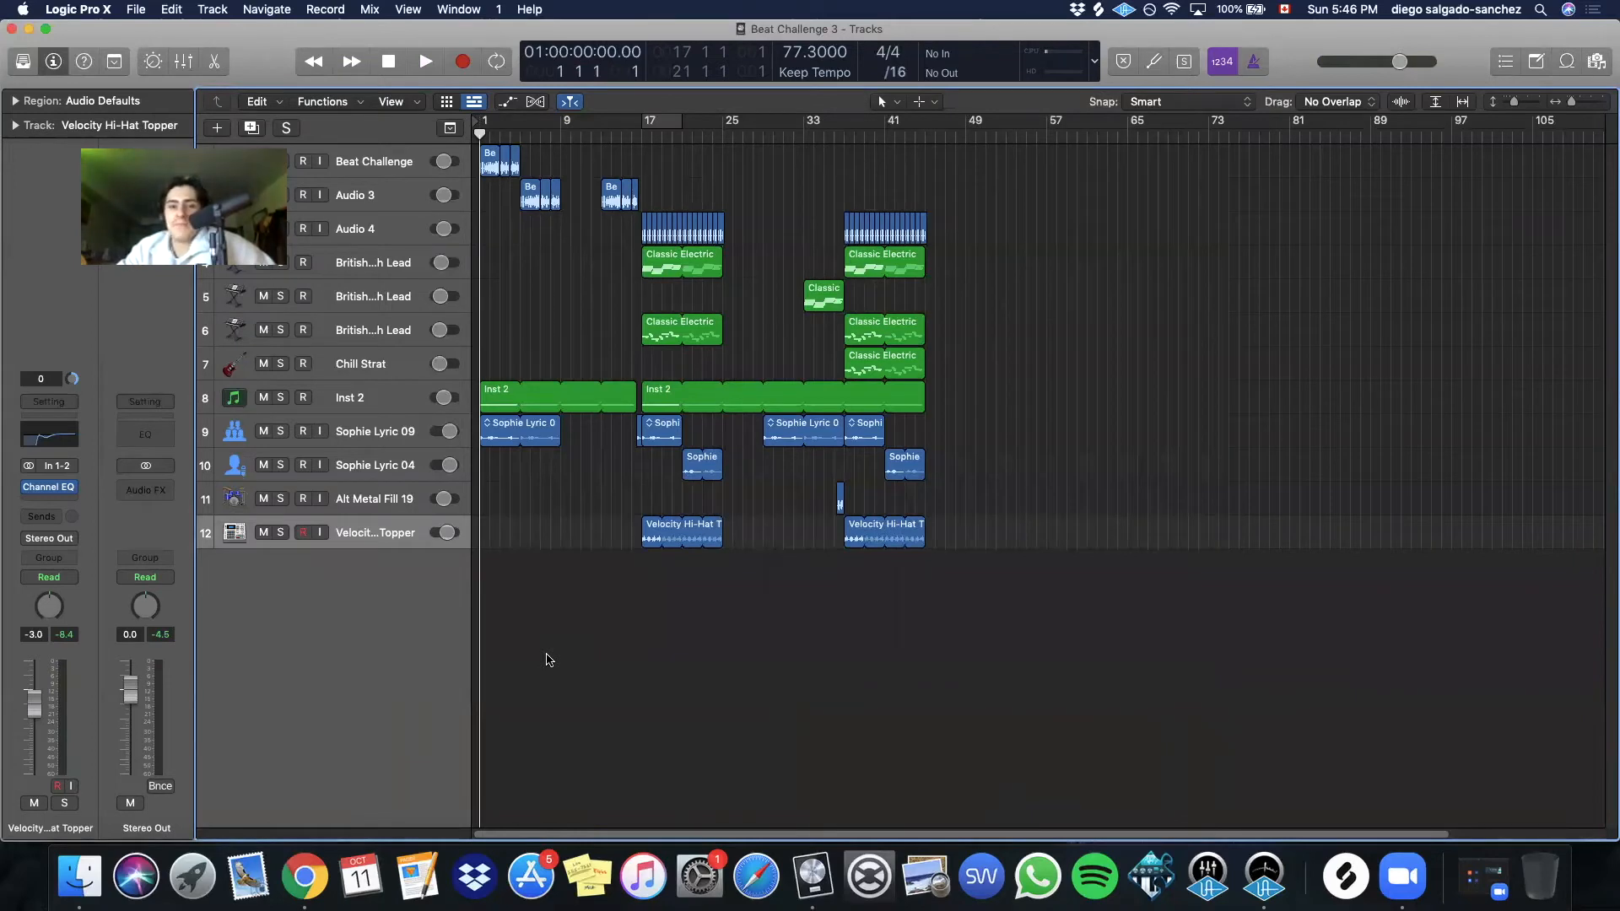
key(space)
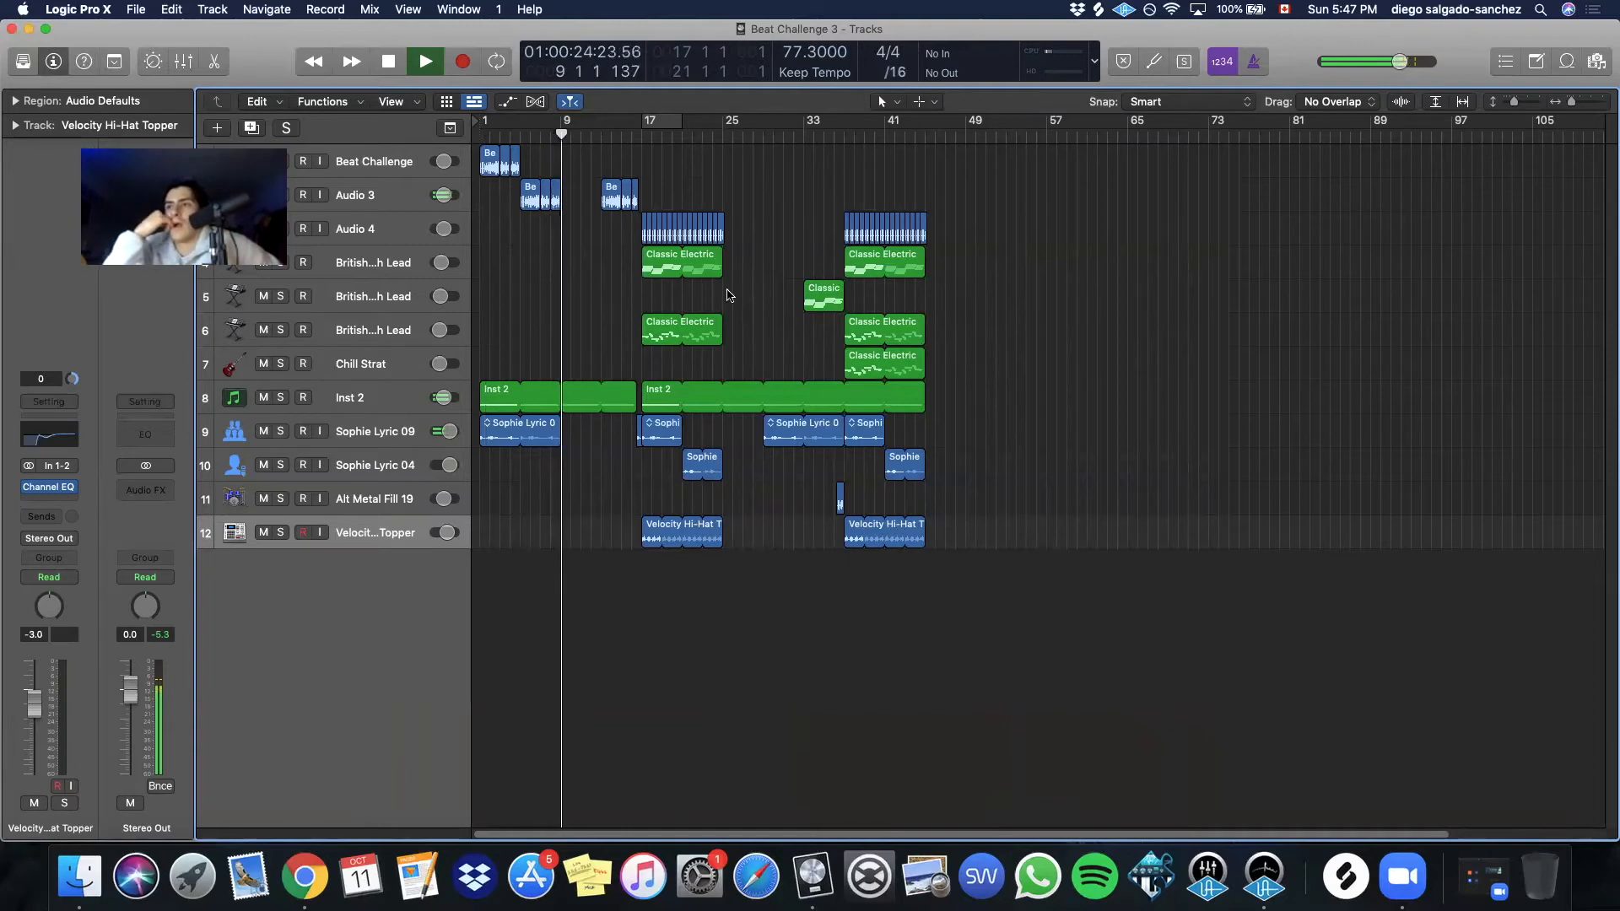
Copy the Classic Electric Piano region from bar 33 to bar 9 on track 5 and loop it to bar 17
drag(815, 303, 643, 294)
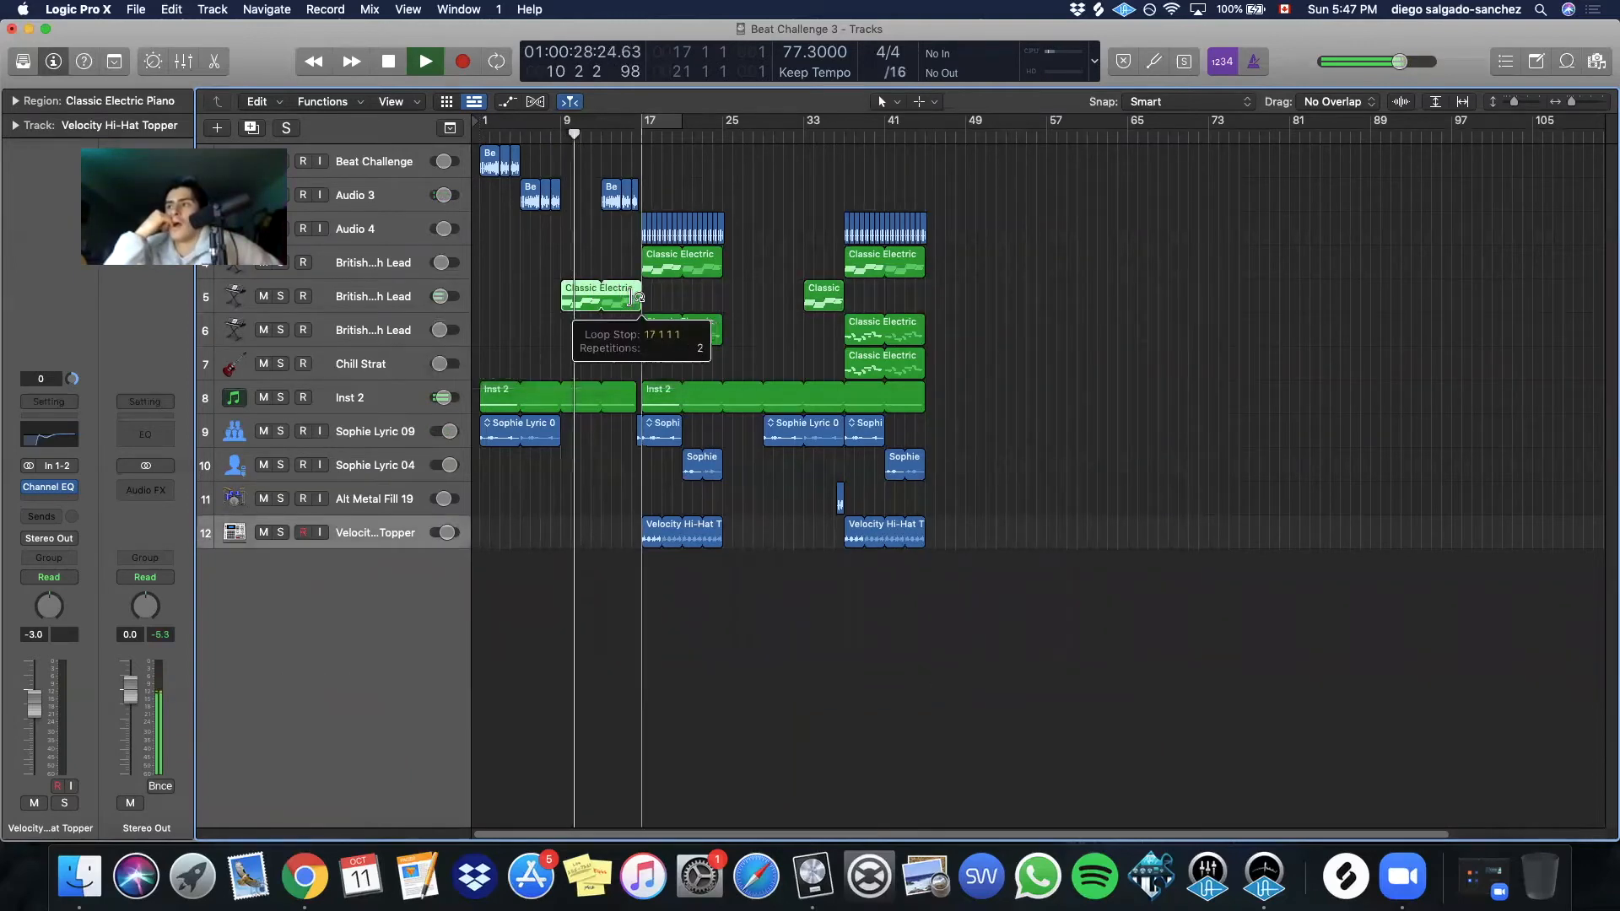
click(648, 297)
click(136, 9)
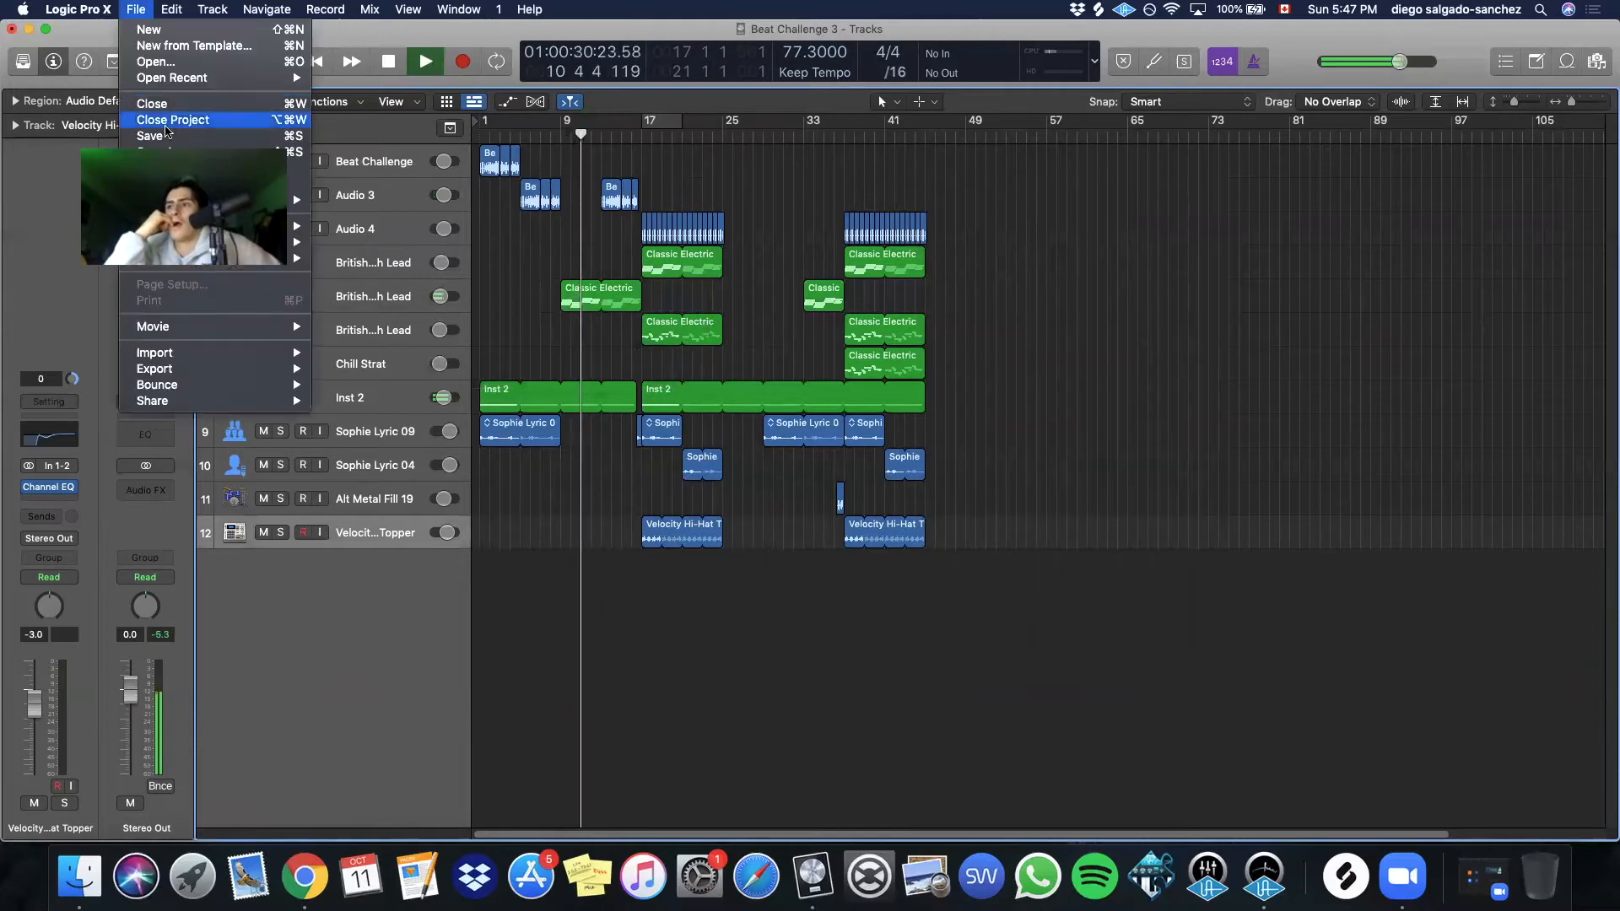
click(752, 720)
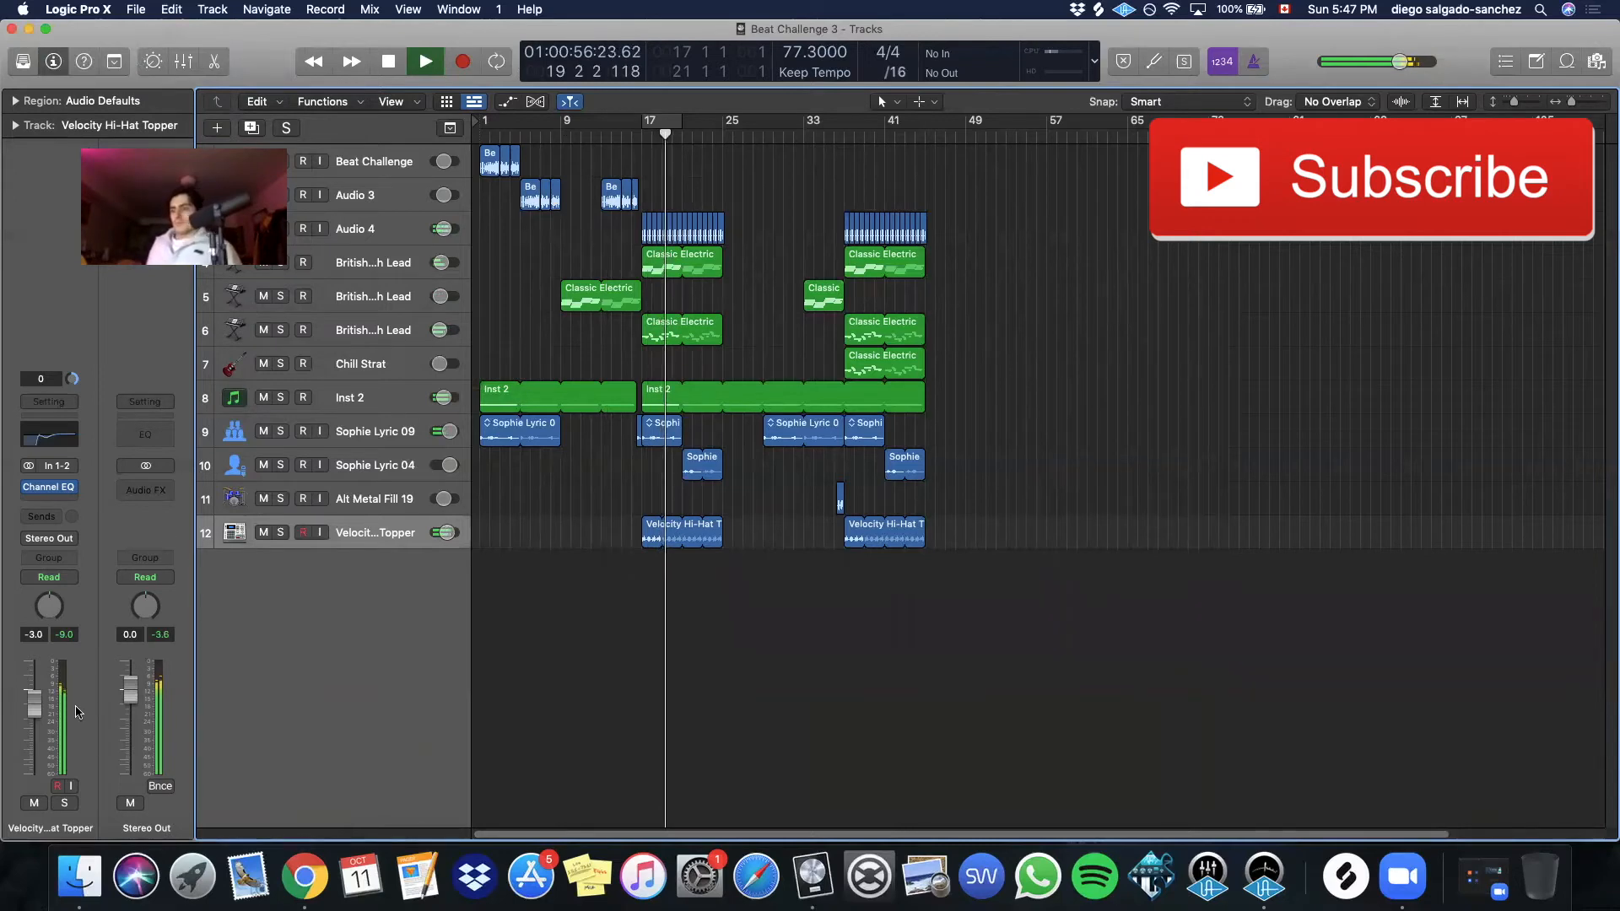
Add a stereo Scanner Vibrato with the Blur Vibrato preset to the Velocity Hi-Hat Topper track and lower its volume to -9.0 dB
click(48, 500)
mouse_move(105, 751)
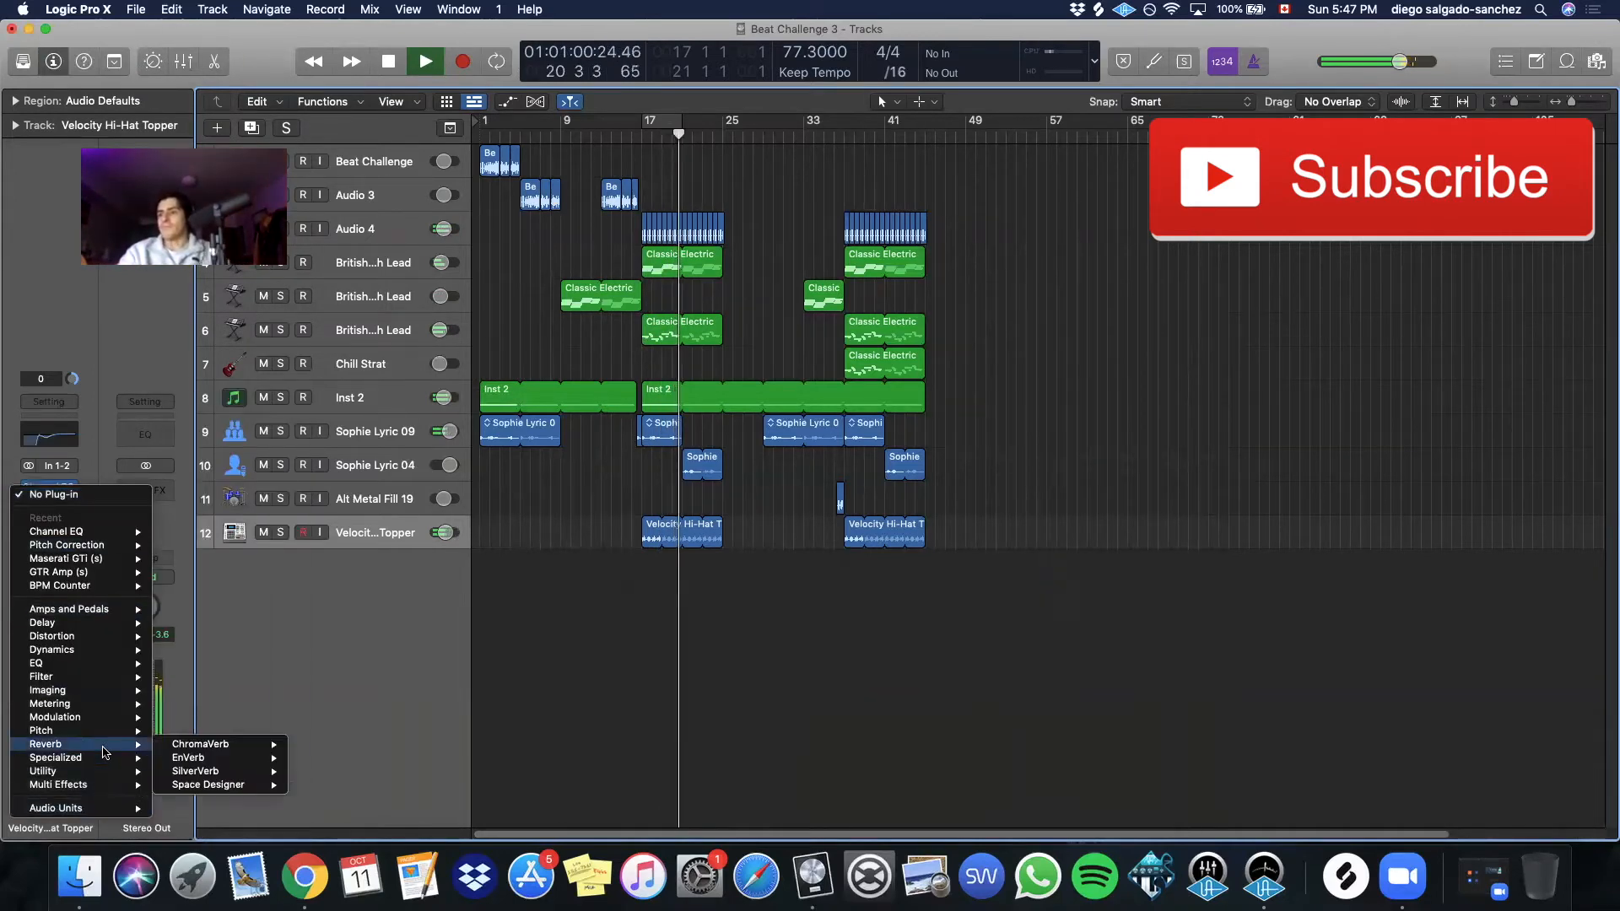
mouse_move(84, 717)
mouse_move(210, 803)
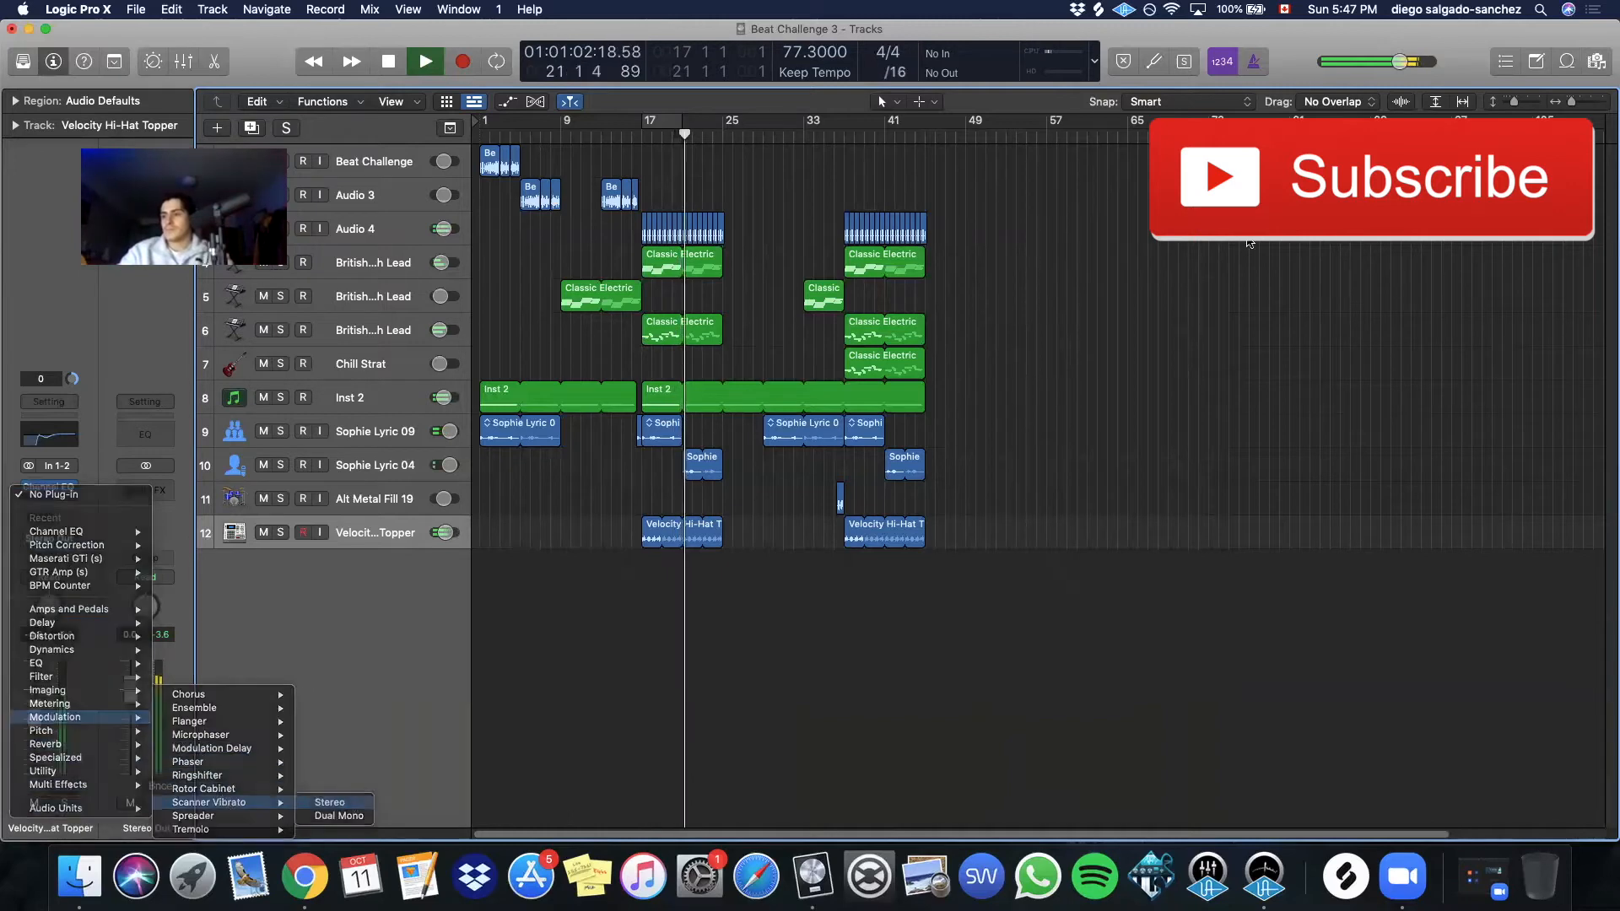
click(330, 802)
click(605, 286)
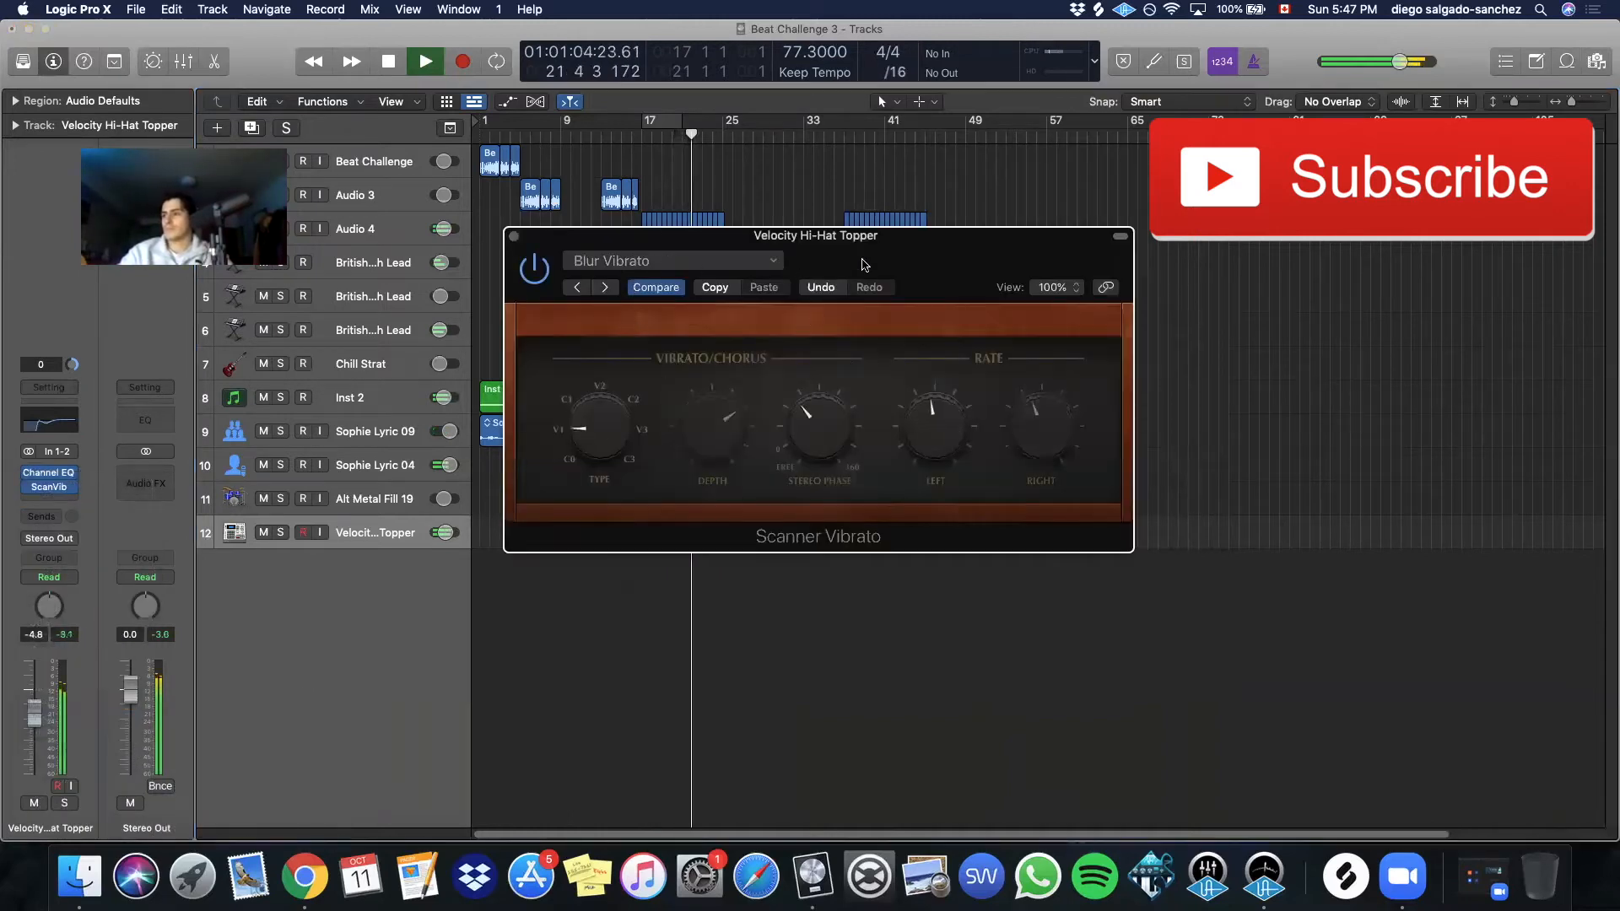
drag(607, 236, 733, 382)
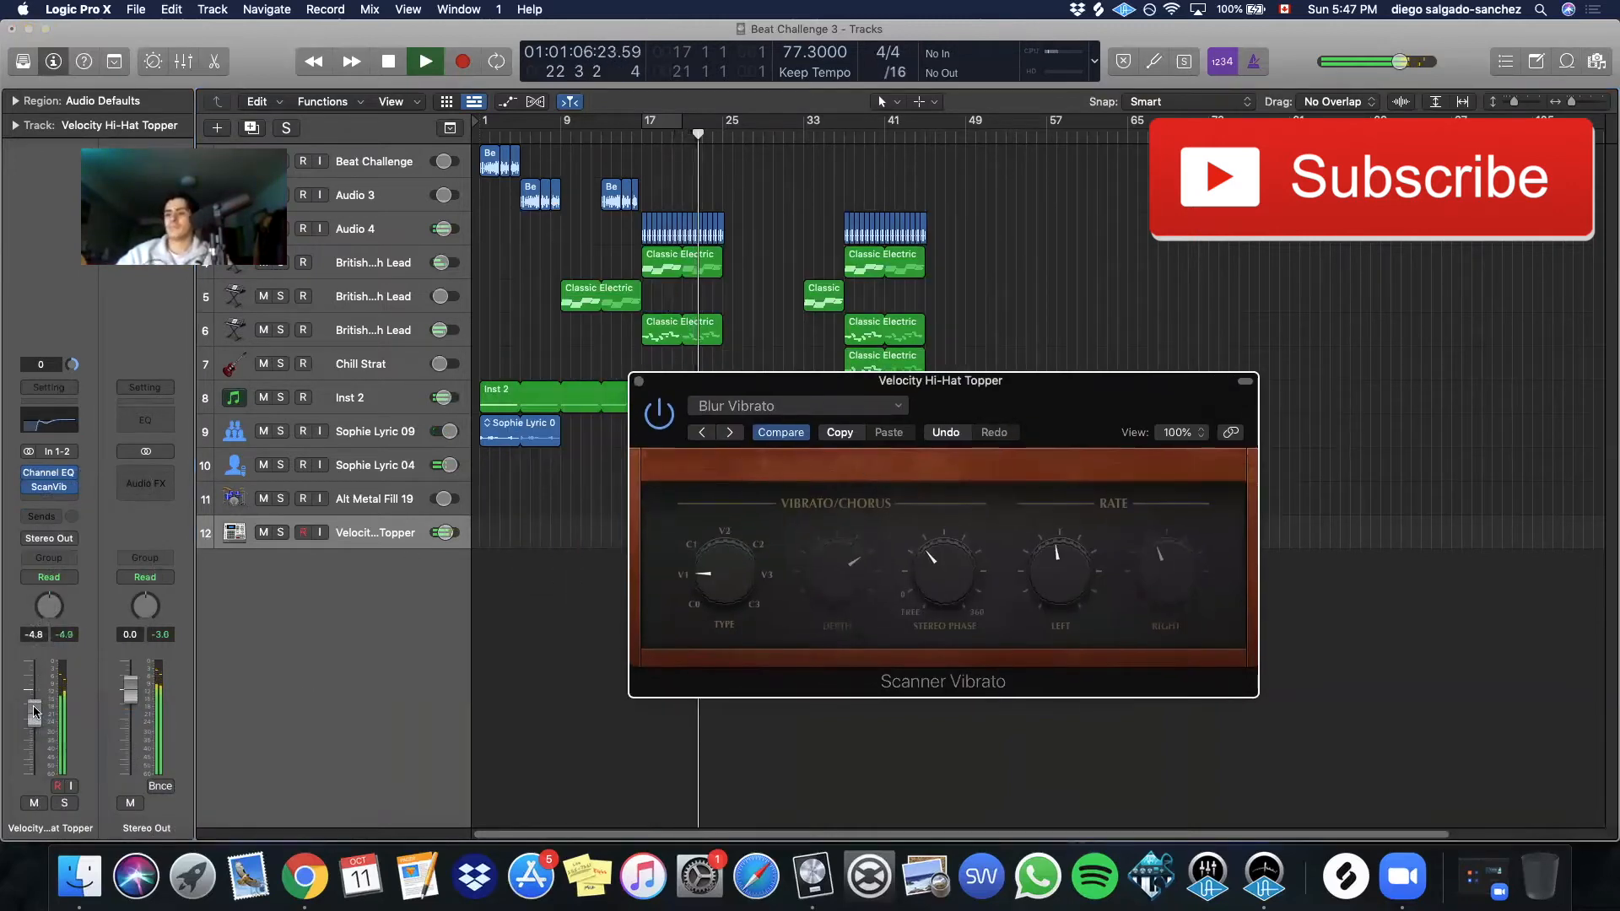
mouse_move(34, 711)
mouse_down()
mouse_move(35, 744)
mouse_move(33, 725)
mouse_up()
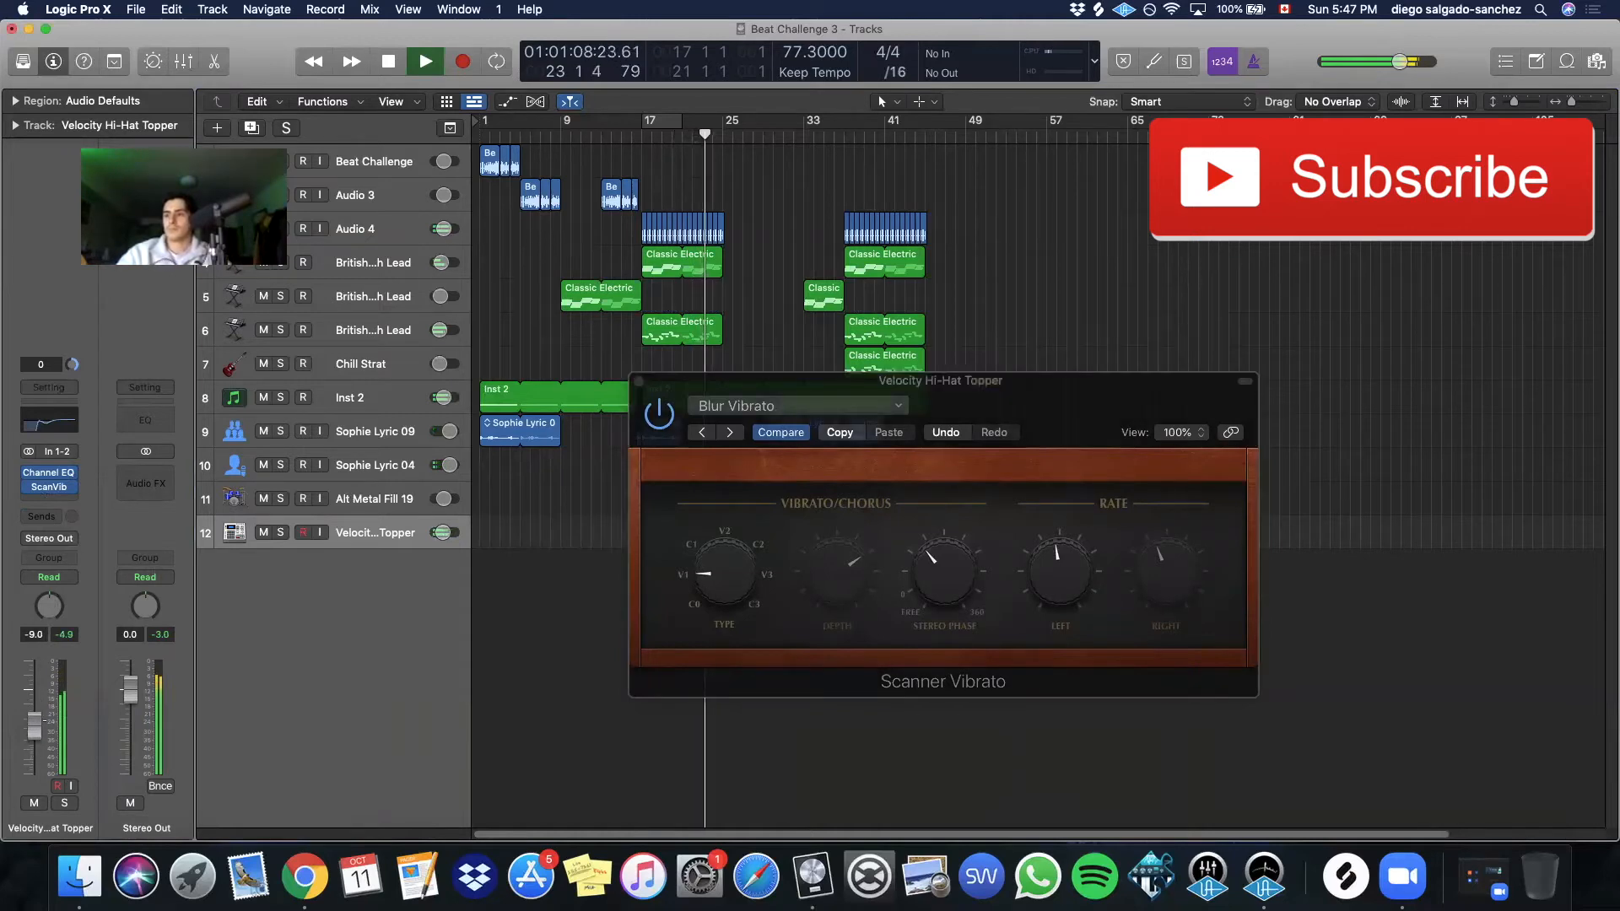
Close the Scanner Vibrato window, then add a Channel EQ with a low cut to the Chill Strat track
click(637, 381)
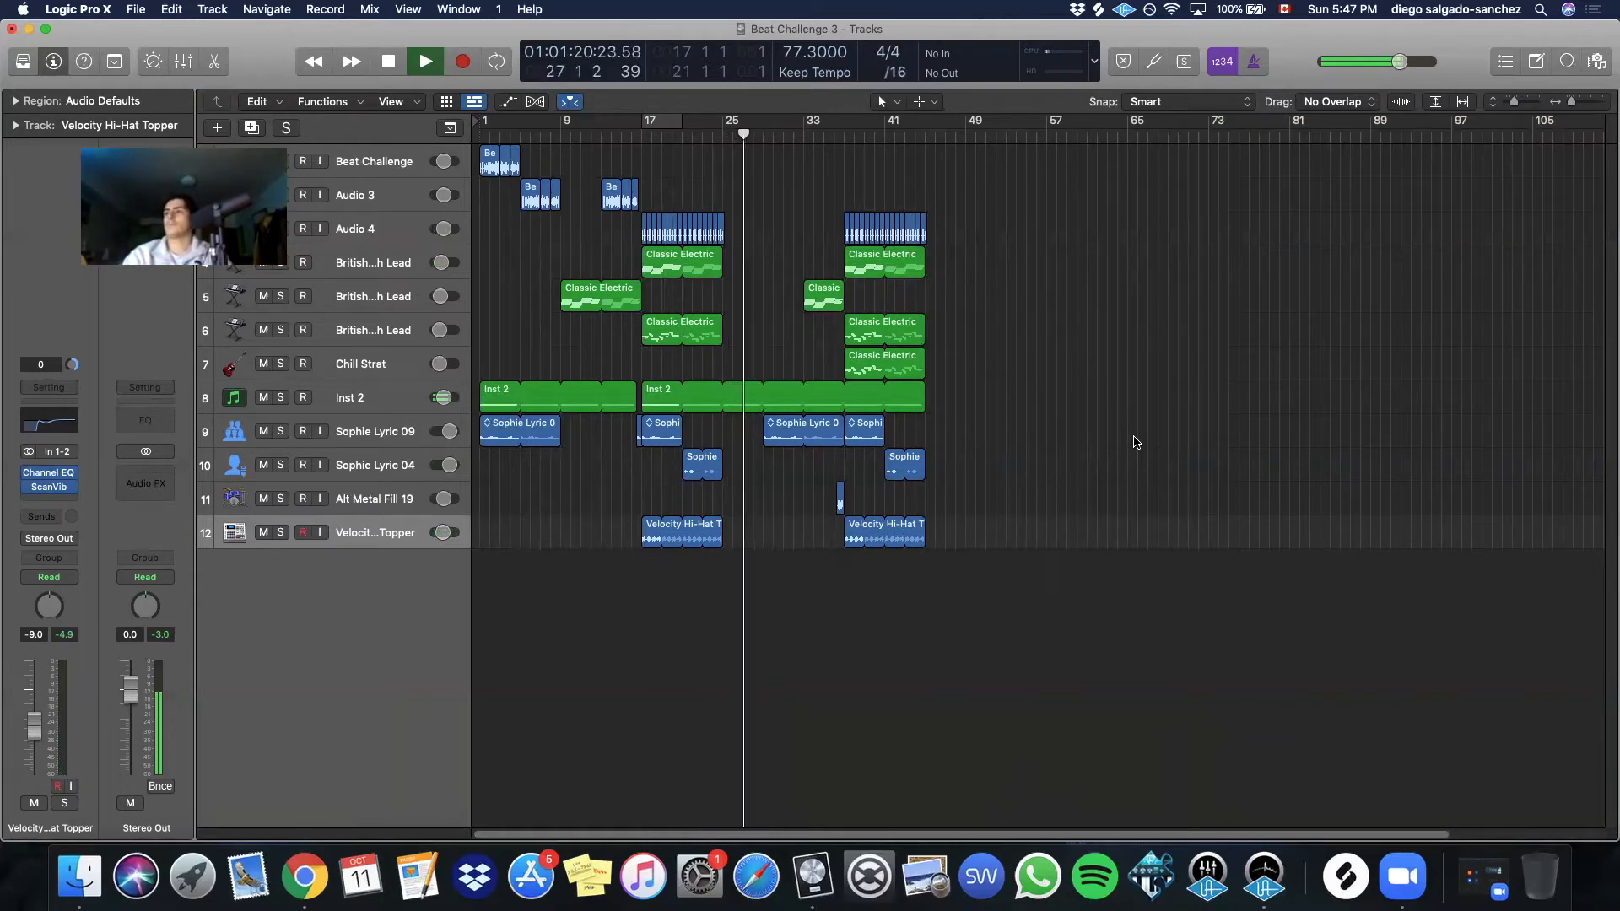
click(886, 367)
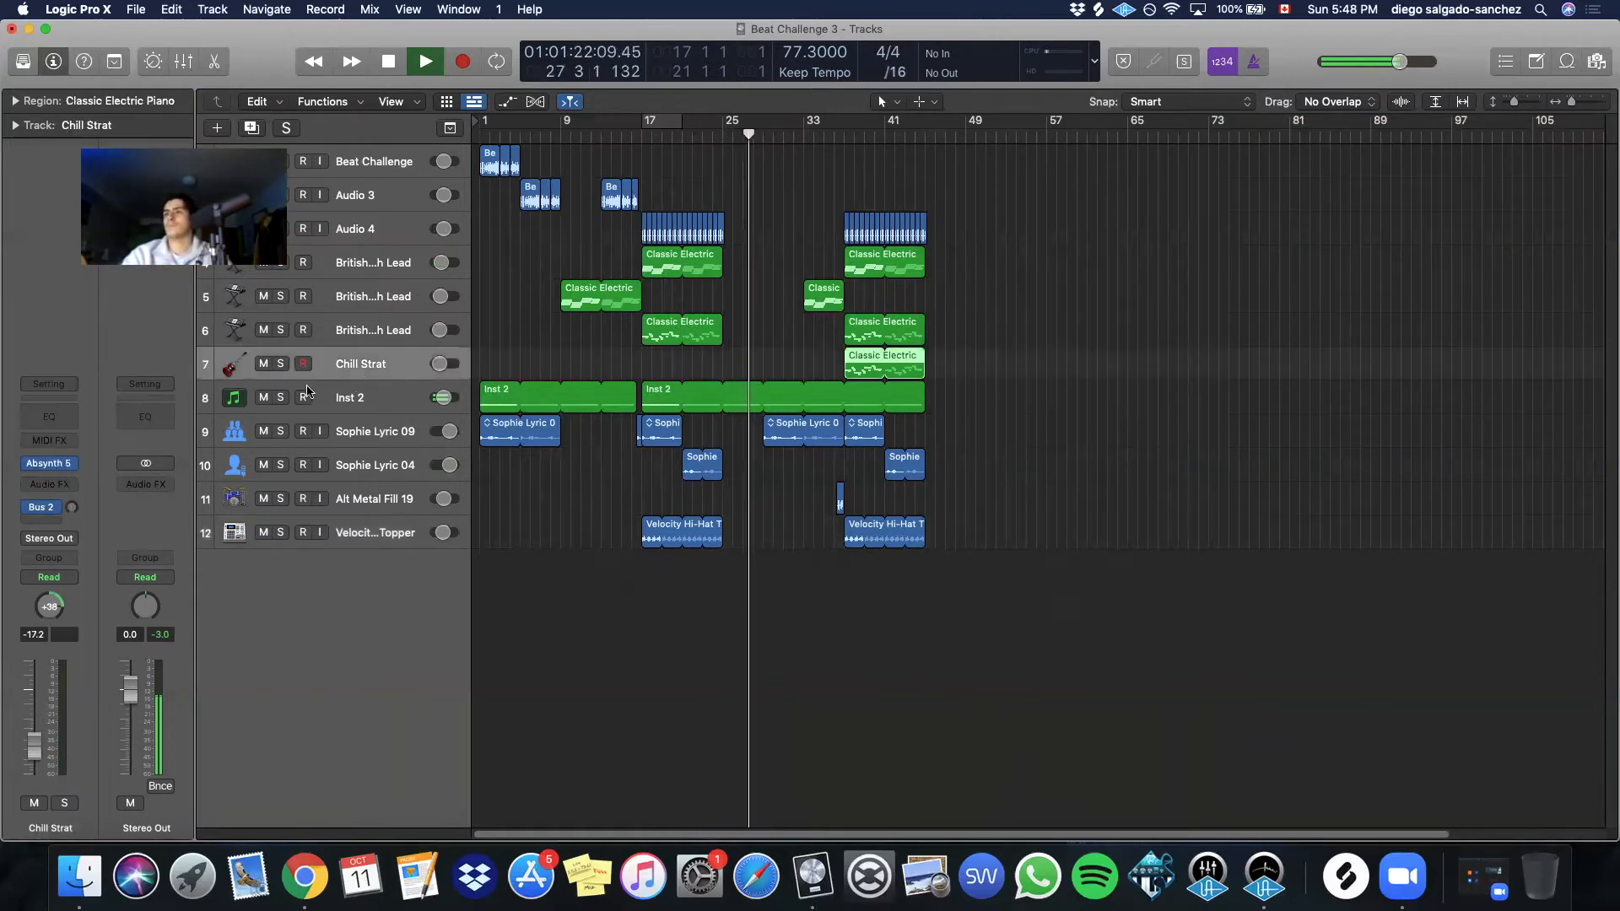
click(49, 417)
click(559, 318)
drag(559, 538, 553, 513)
click(515, 236)
click(697, 663)
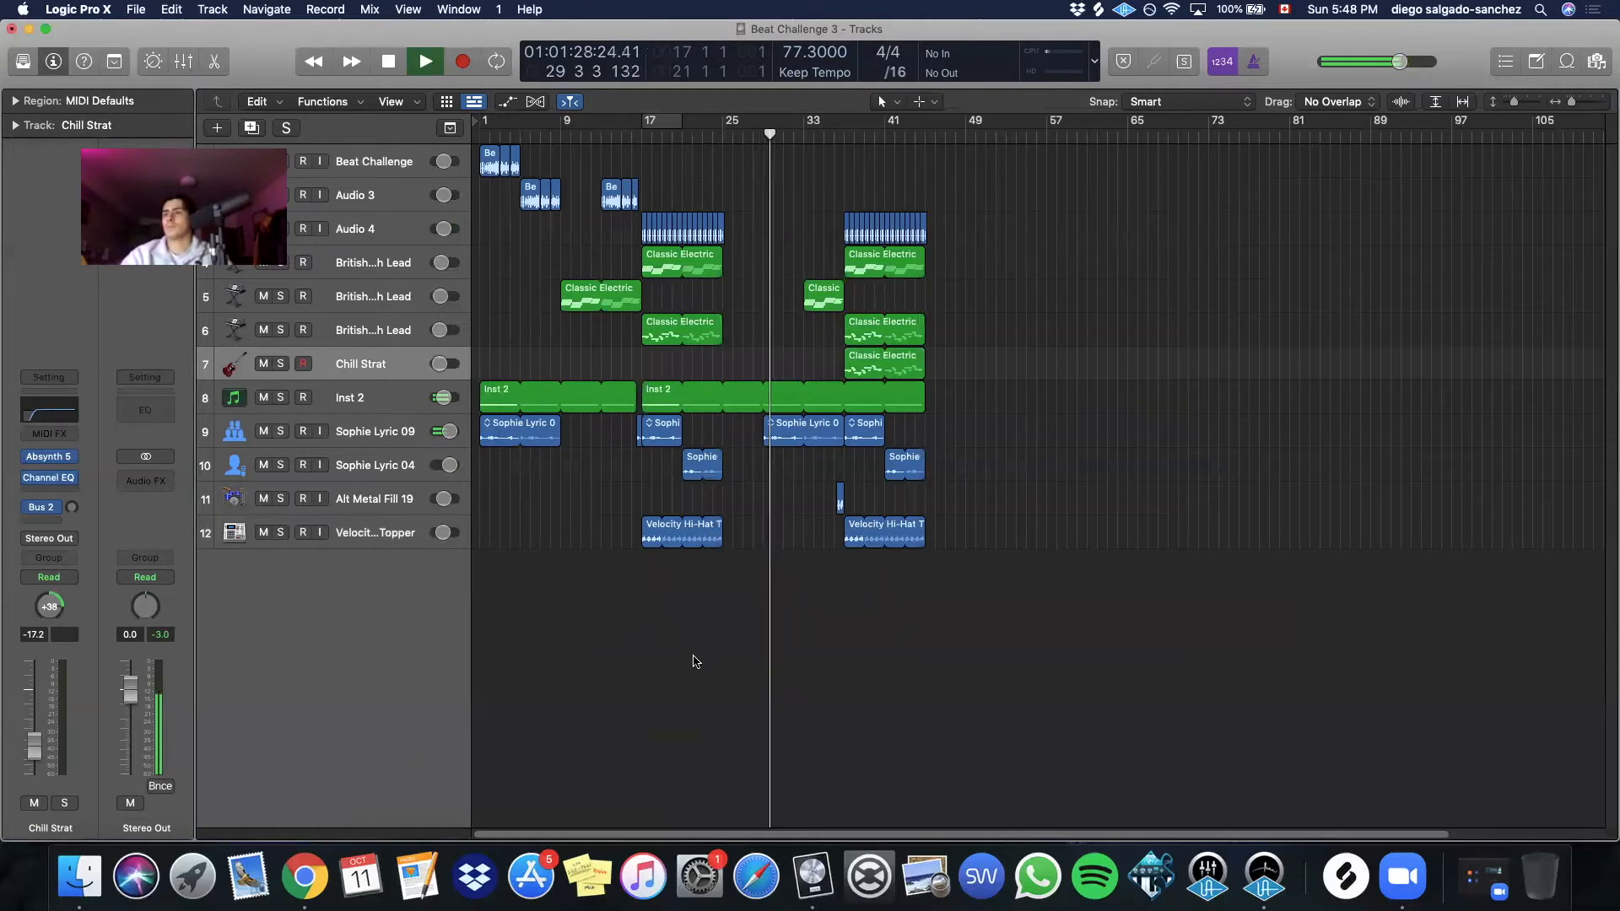
Insert Dada Life's Endless Smile as a stereo effect after Pitch Correction on the Sophie Lyric 09 track
click(376, 432)
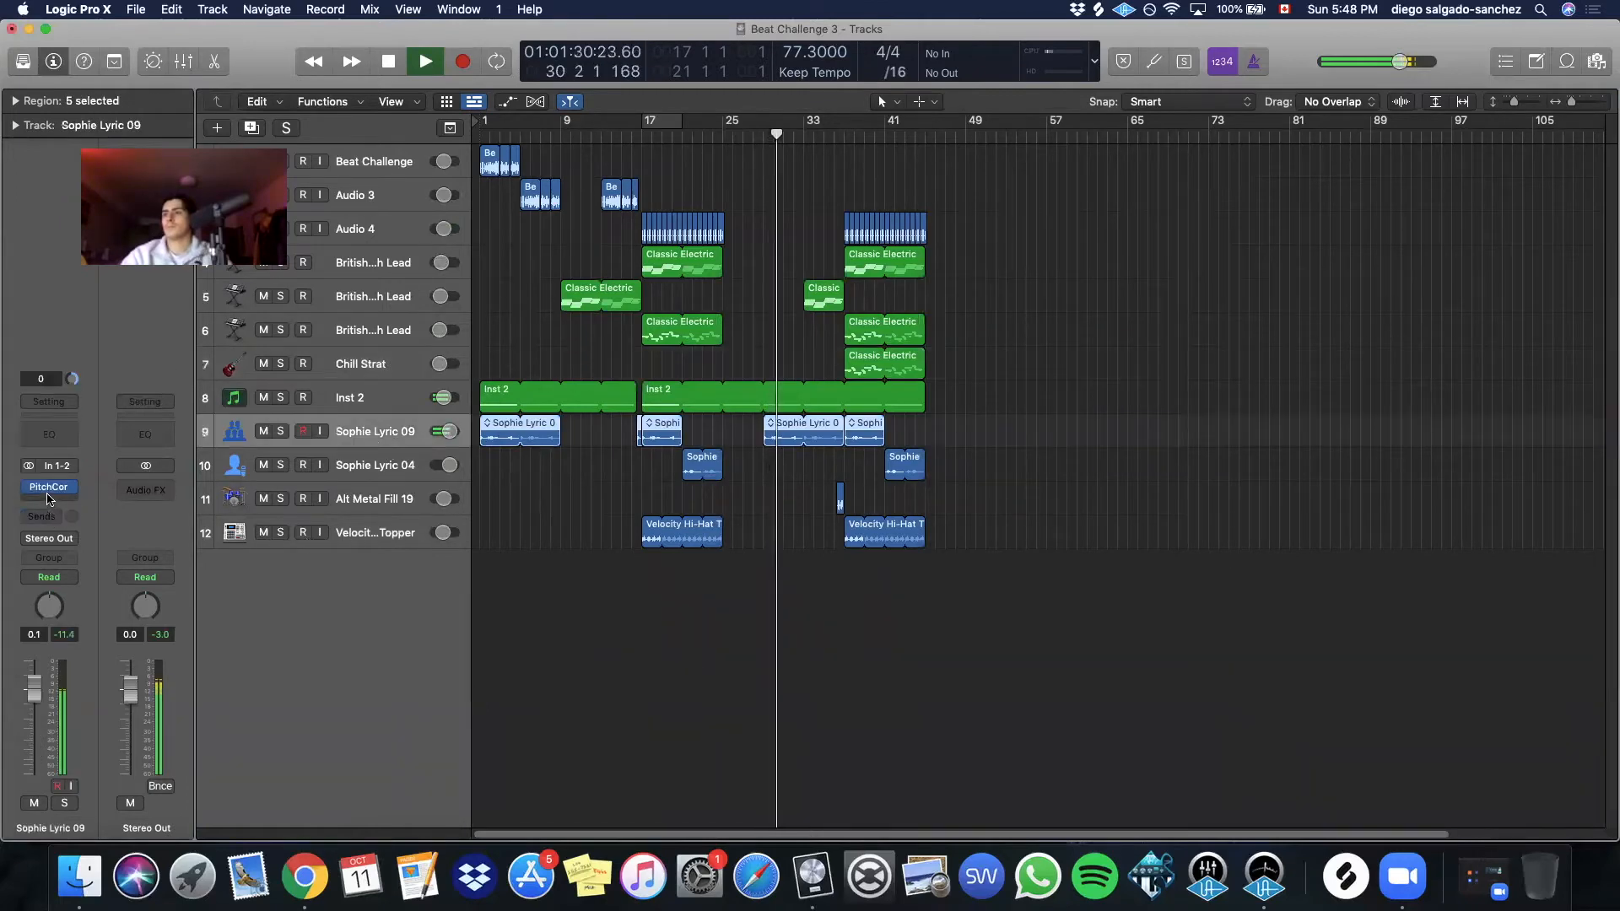
click(49, 497)
mouse_move(85, 807)
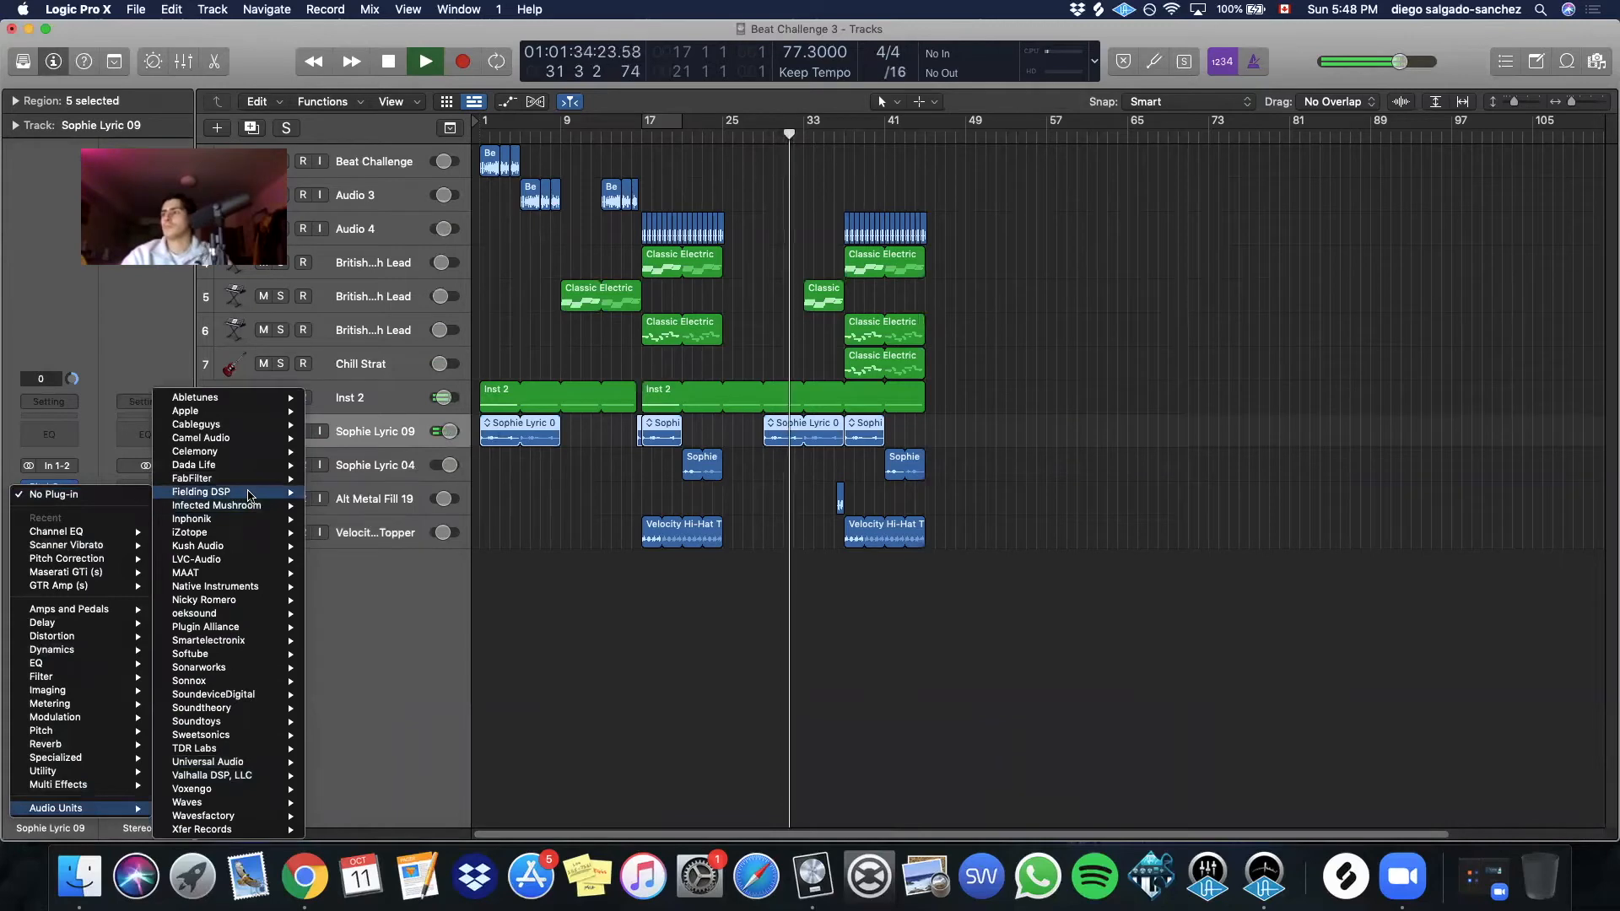
mouse_move(253, 465)
mouse_move(397, 465)
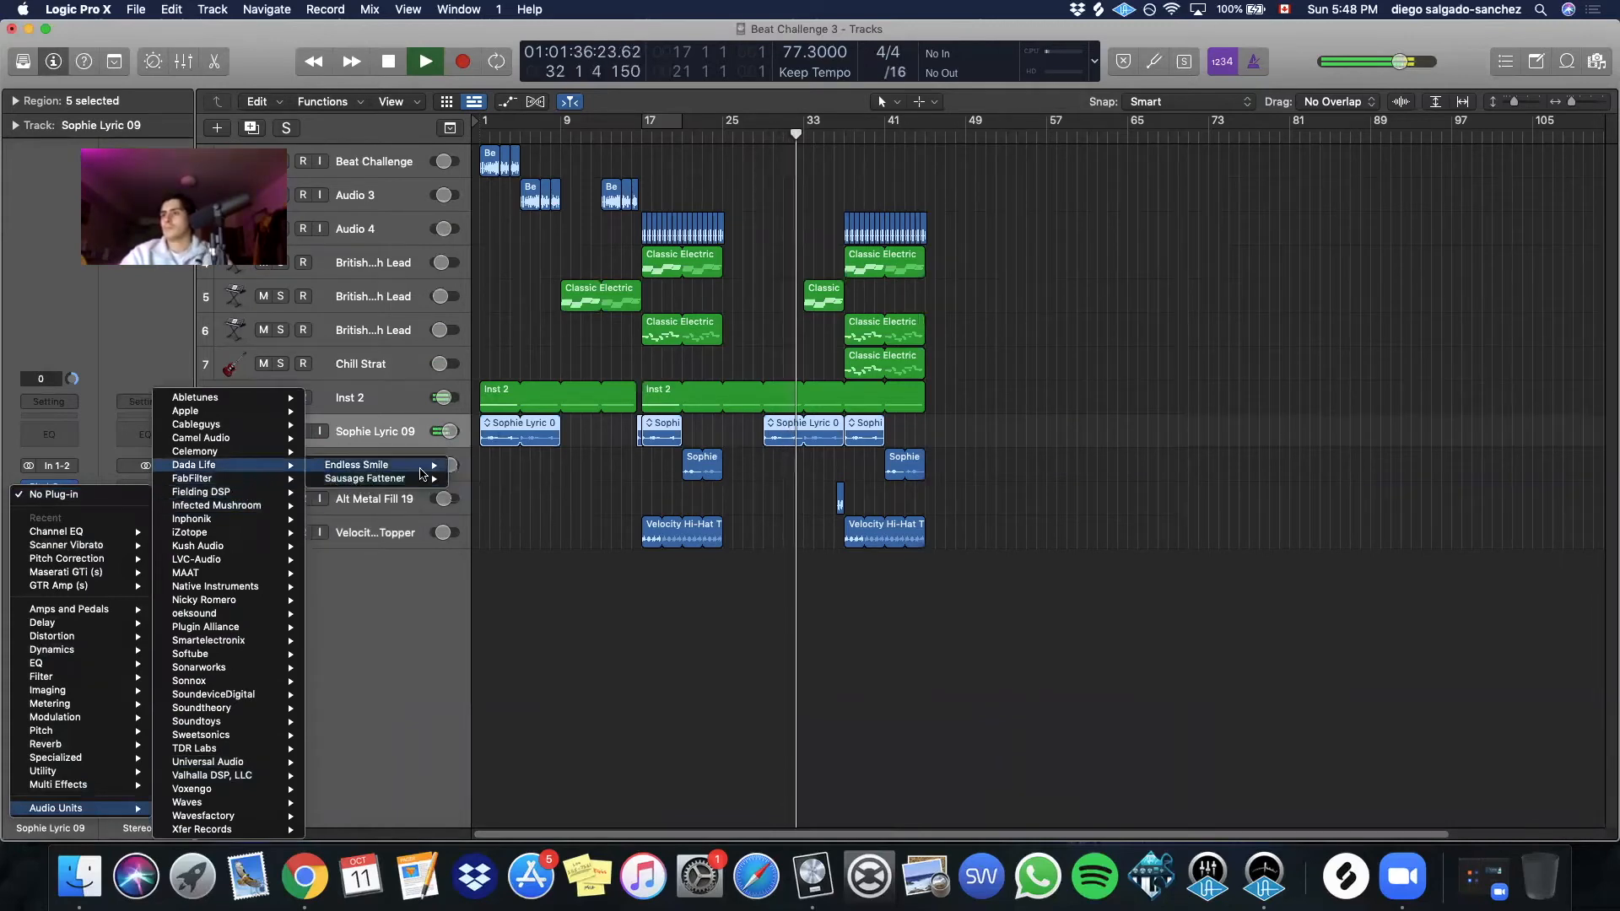
click(496, 478)
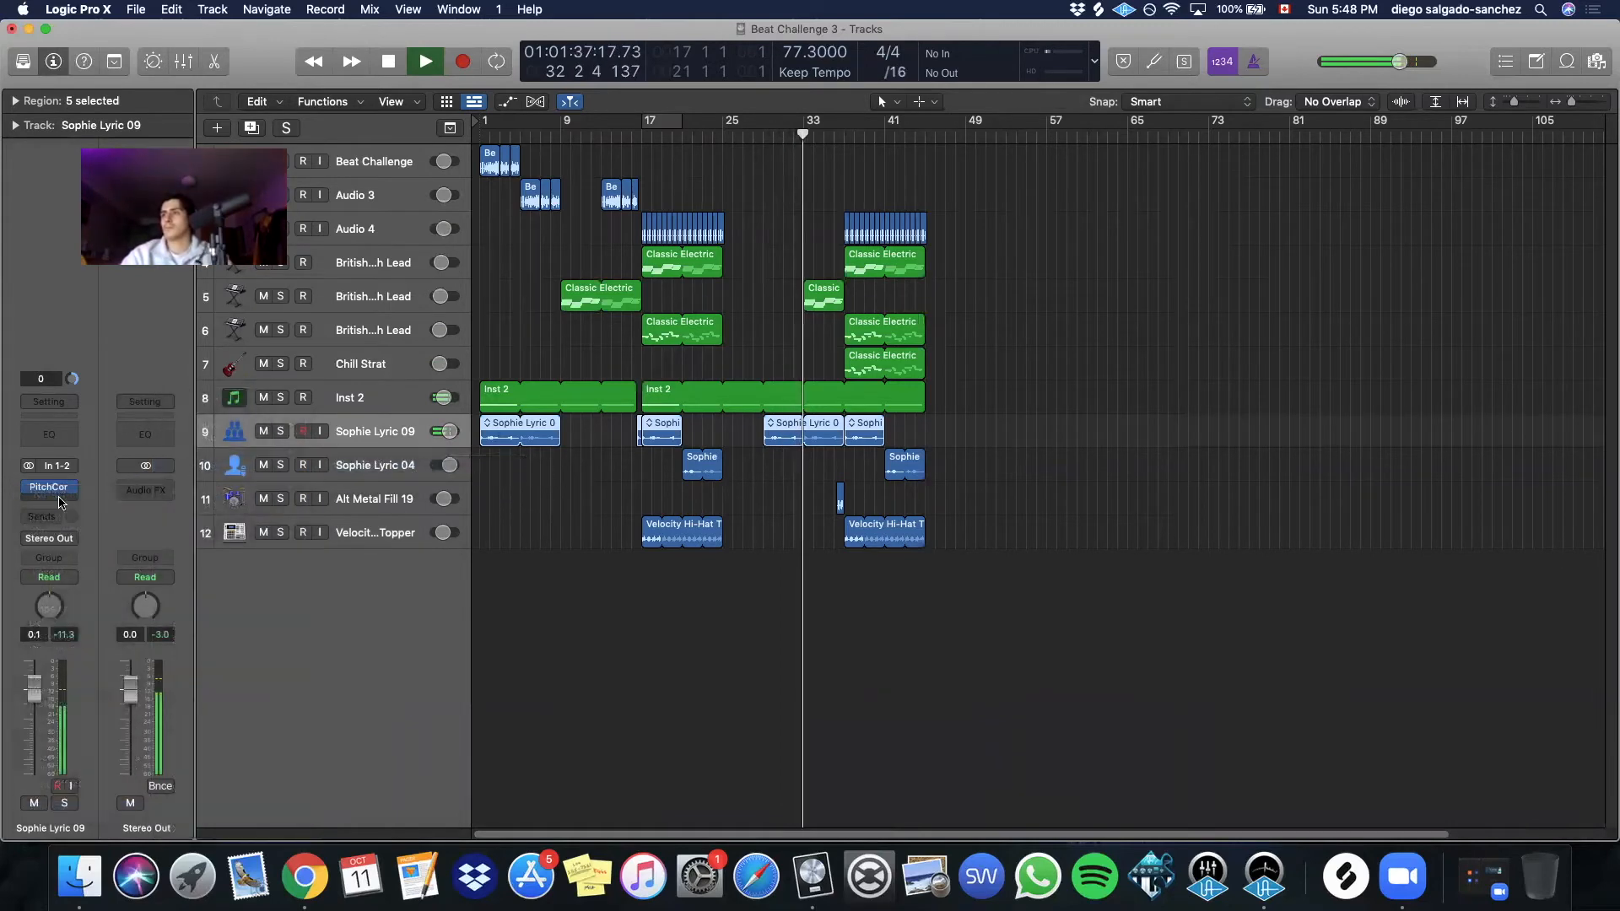
click(73, 491)
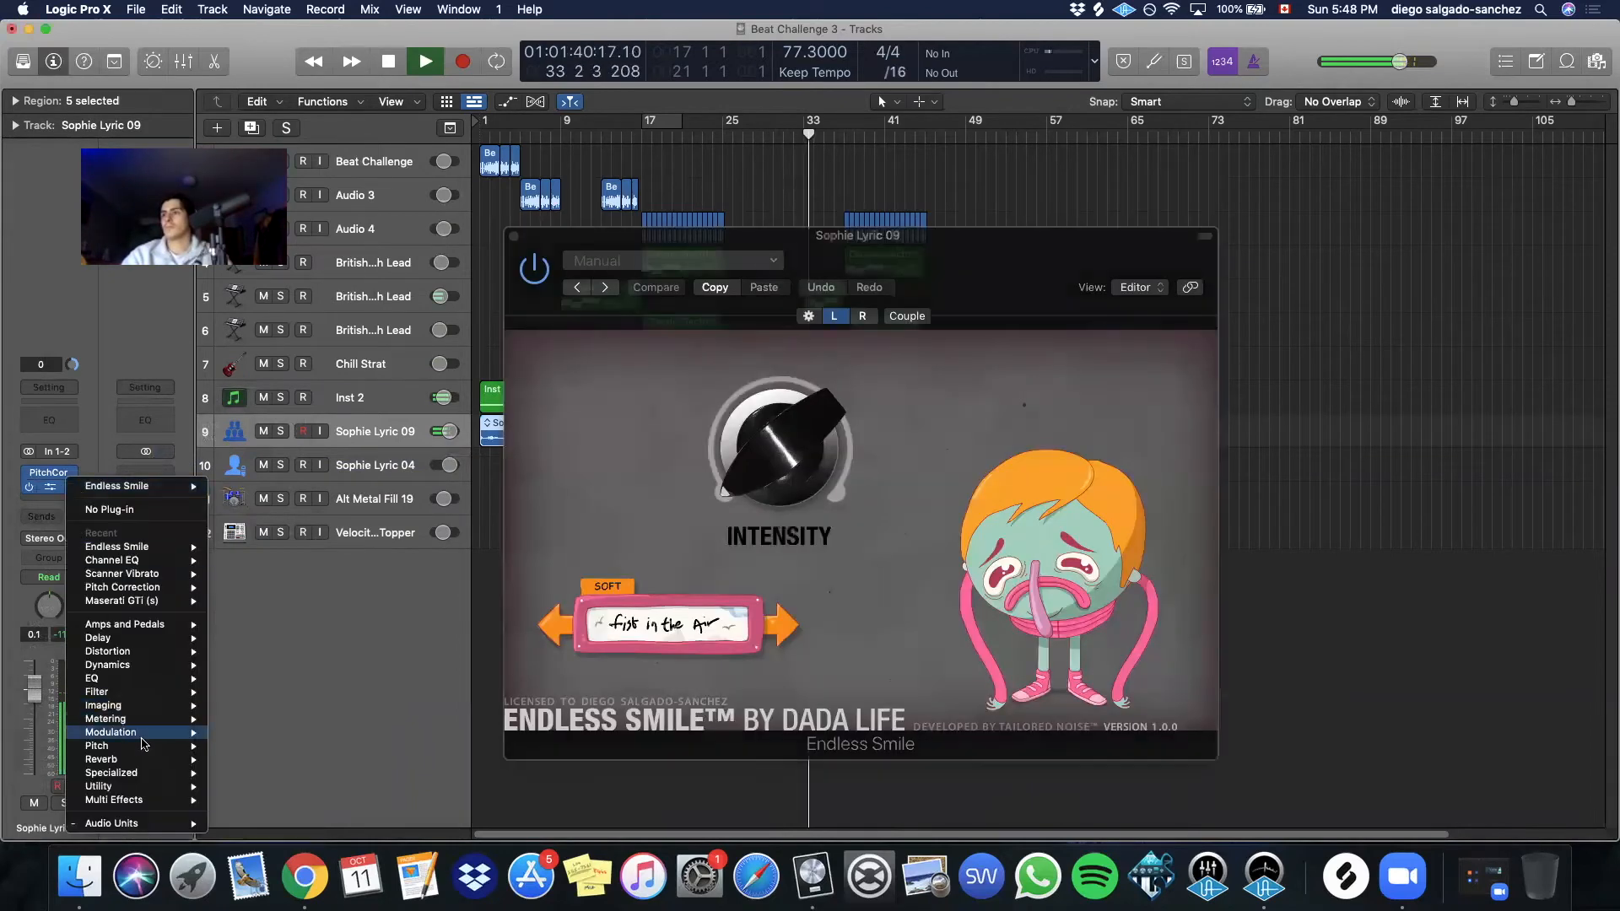
mouse_move(135, 823)
mouse_move(253, 465)
mouse_move(375, 474)
click(540, 478)
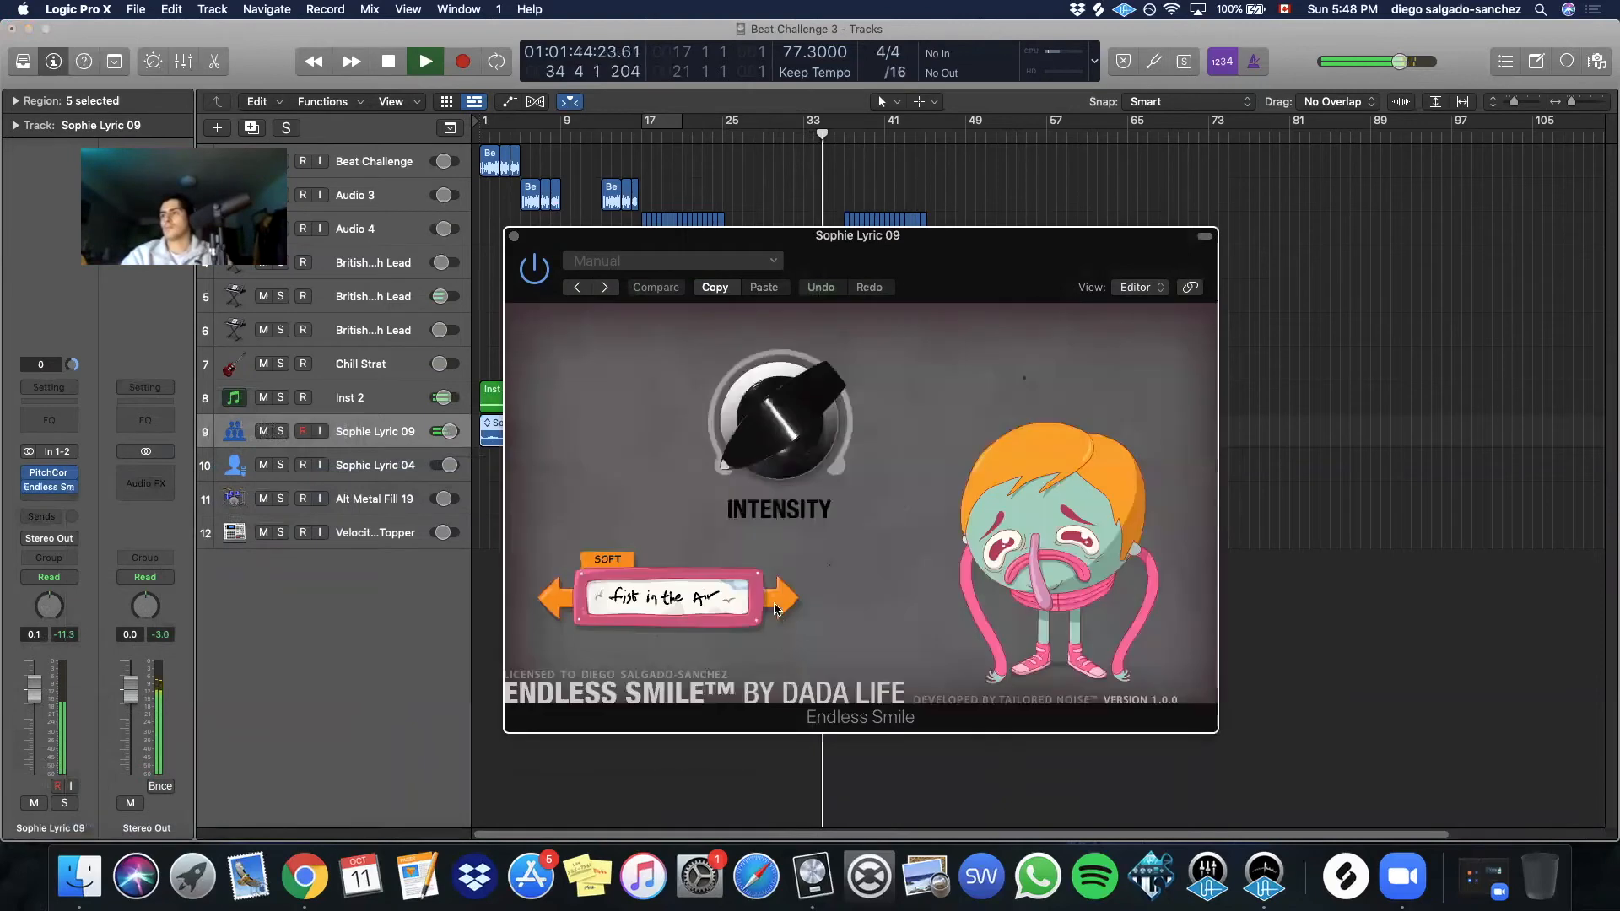
Set the Endless Smile intensity on Sophie Lyric 09 to 11.0 % and close the plug-in window
click(559, 603)
drag(751, 456, 742, 431)
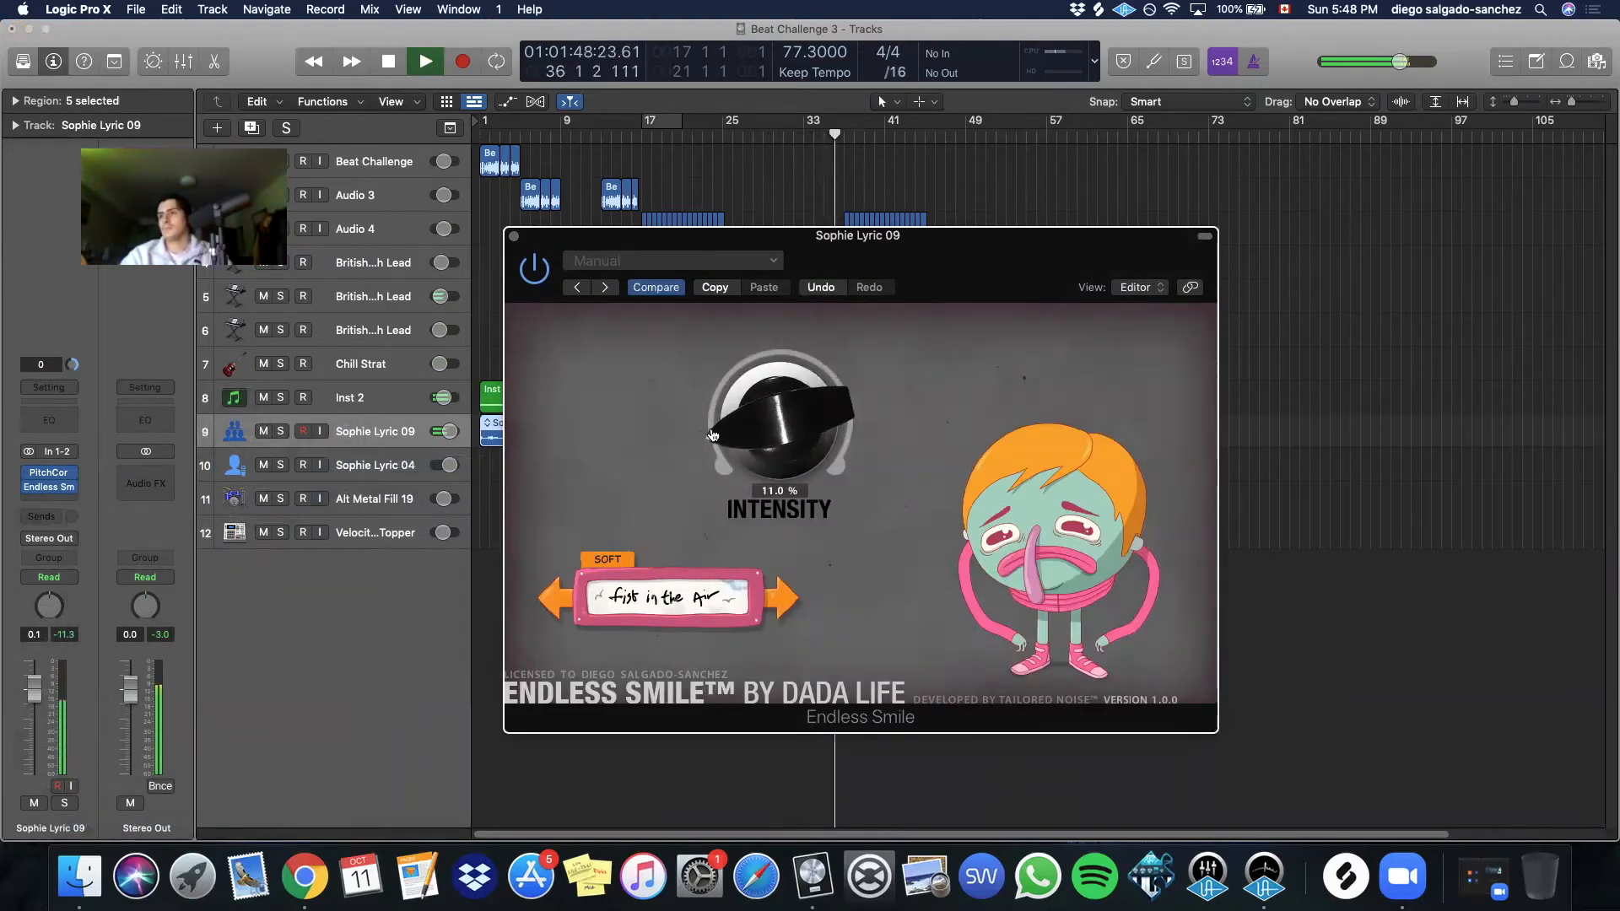
click(514, 235)
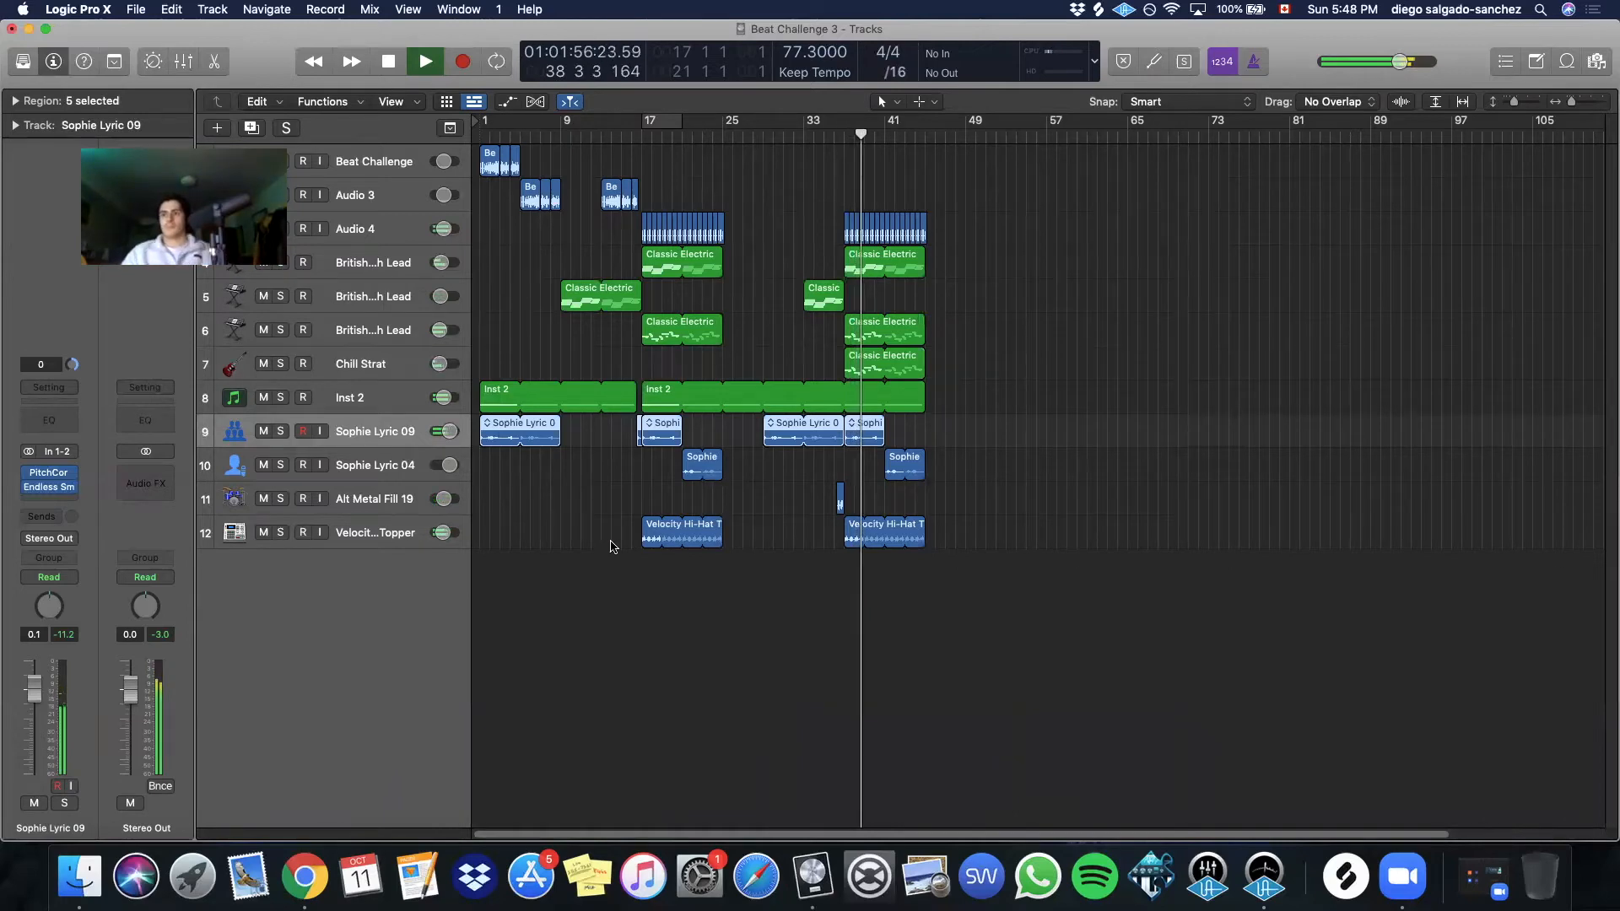
Raise the low-cut frequency in the Velocity Hi-Hat Topper track's Channel EQ to 476 Hz and close the EQ
click(343, 534)
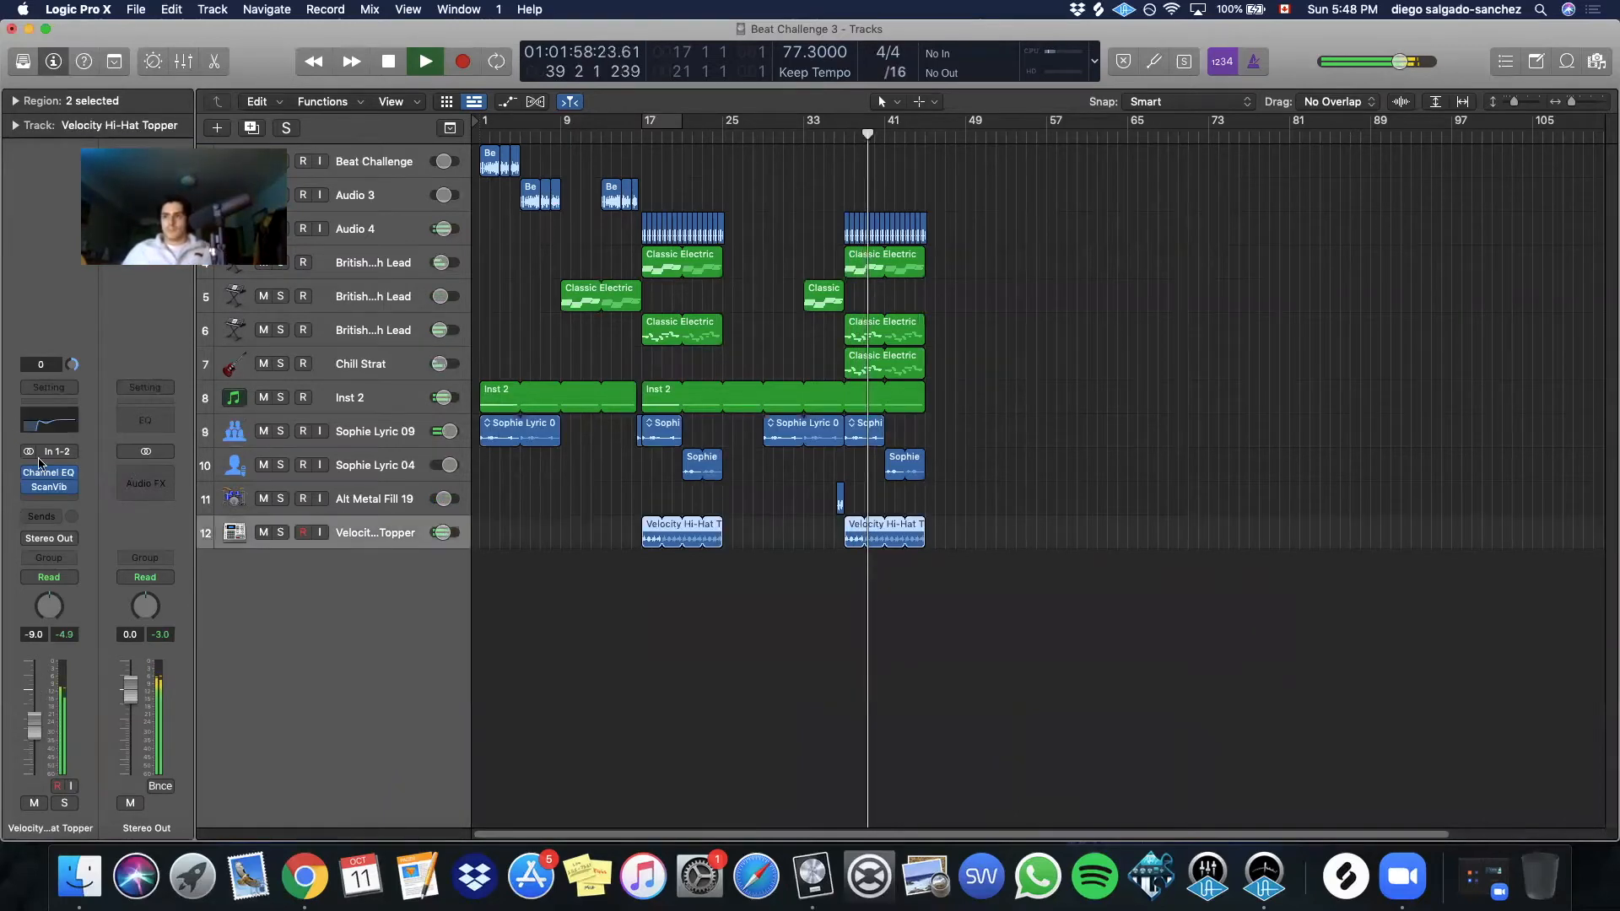
click(50, 472)
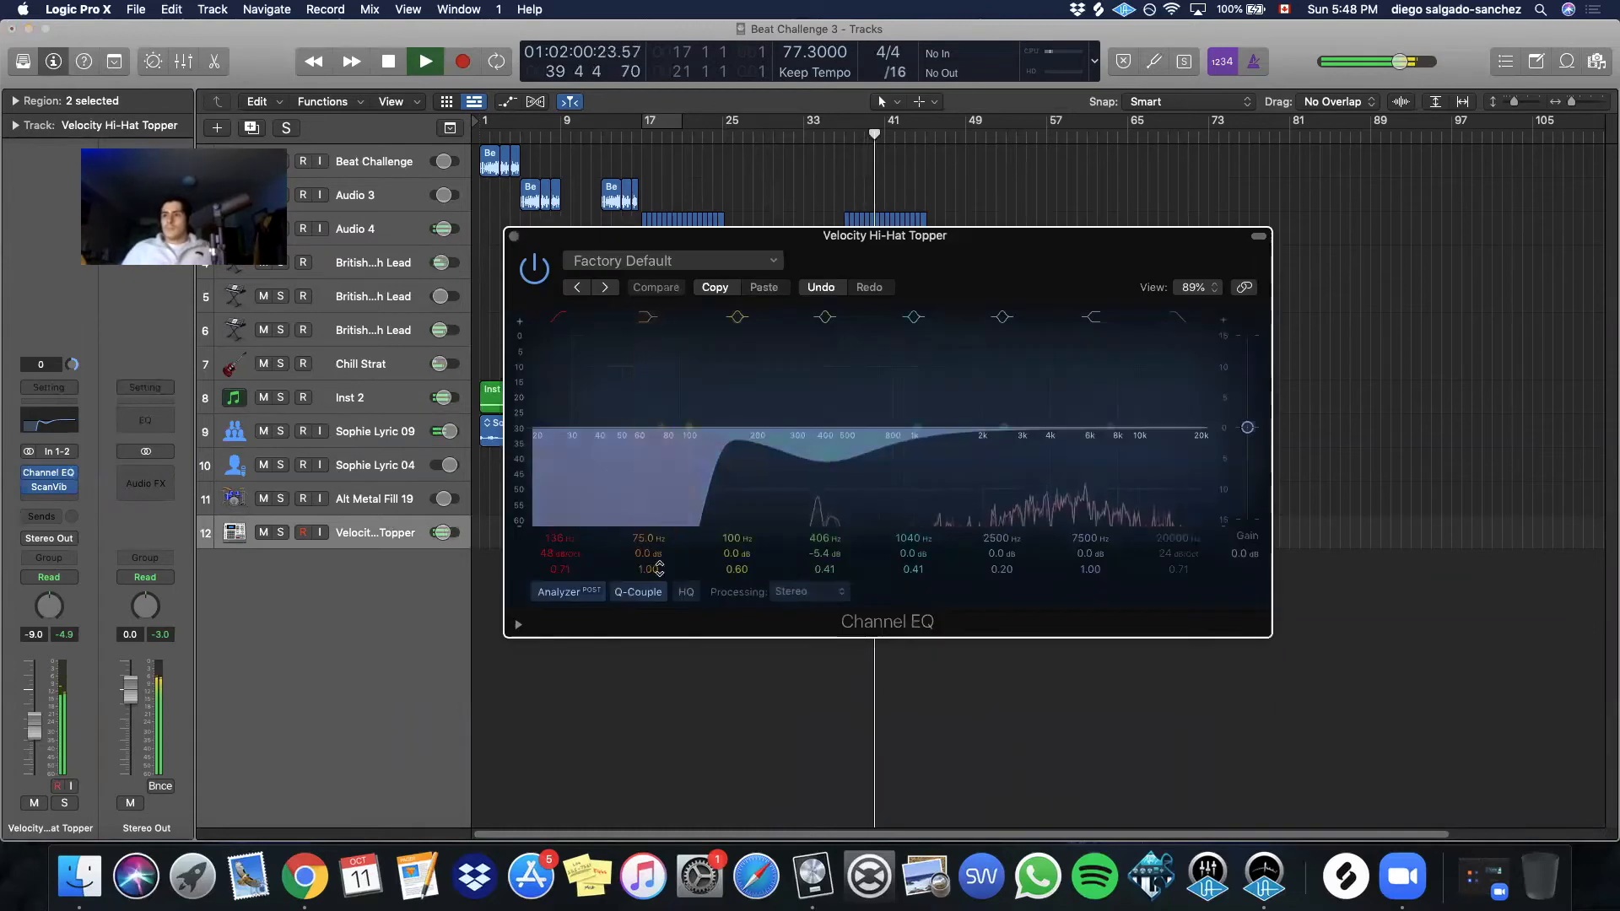
drag(588, 532, 575, 534)
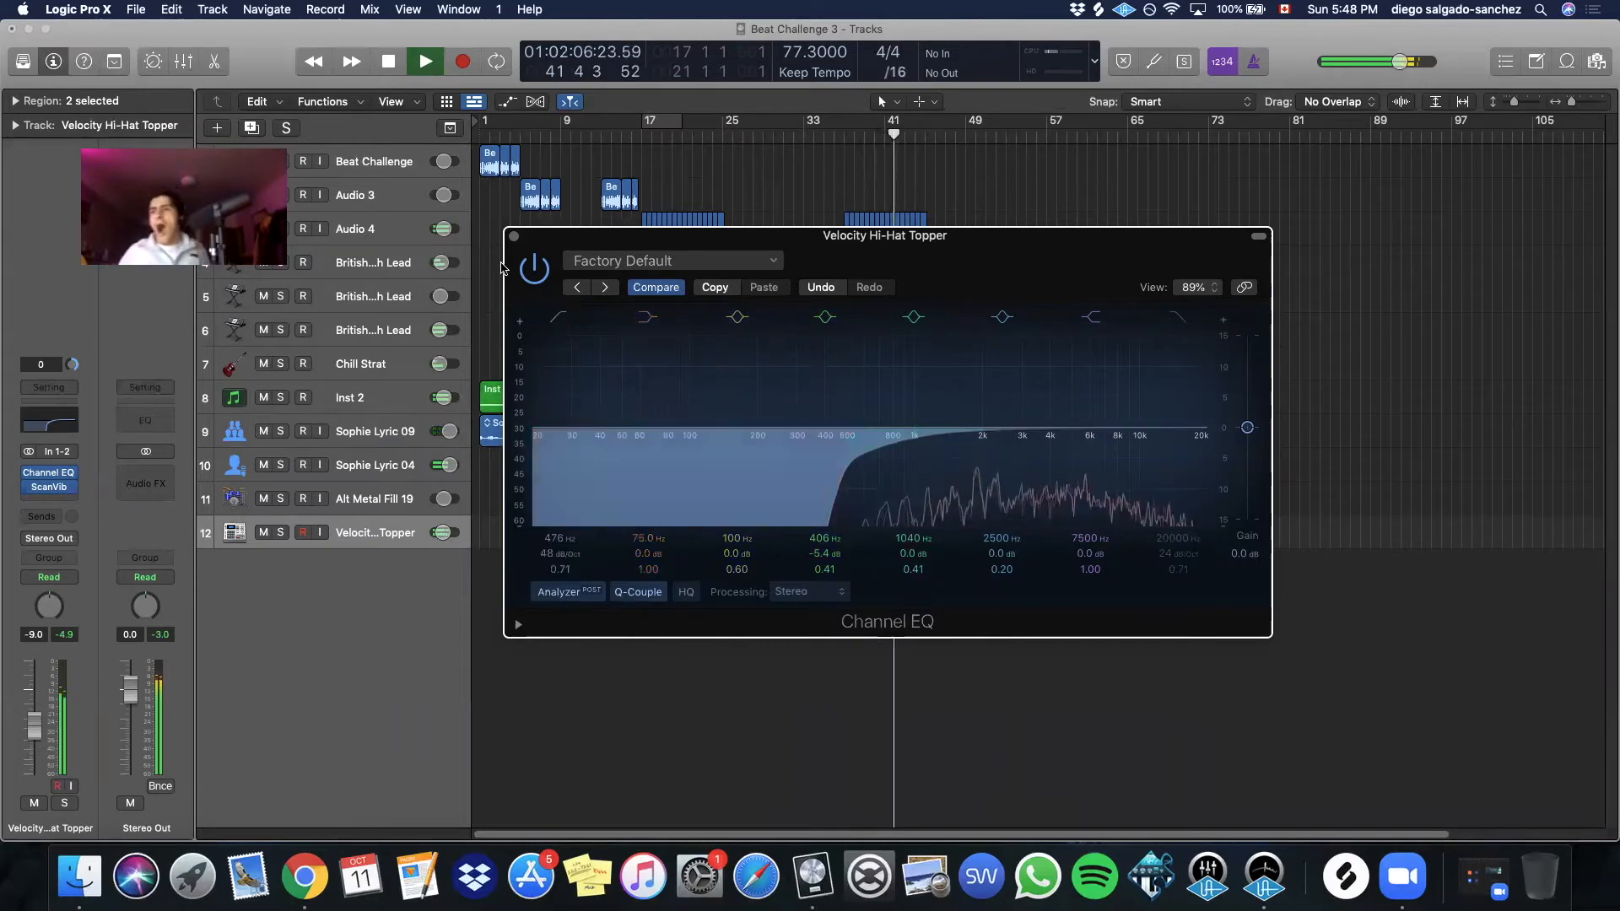
click(513, 236)
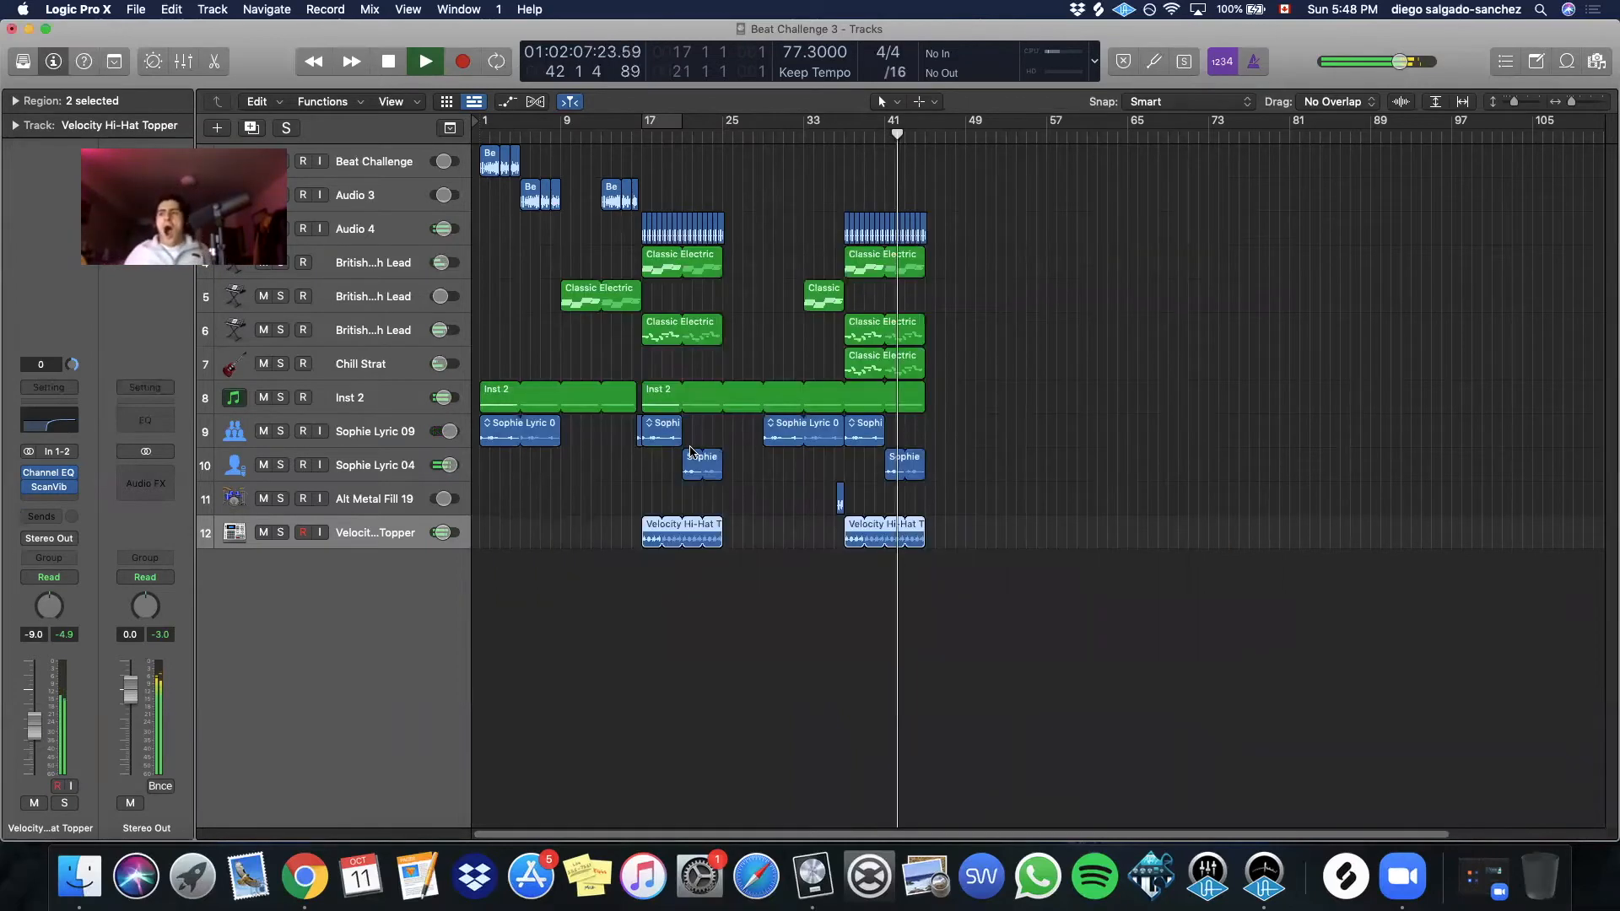
click(733, 639)
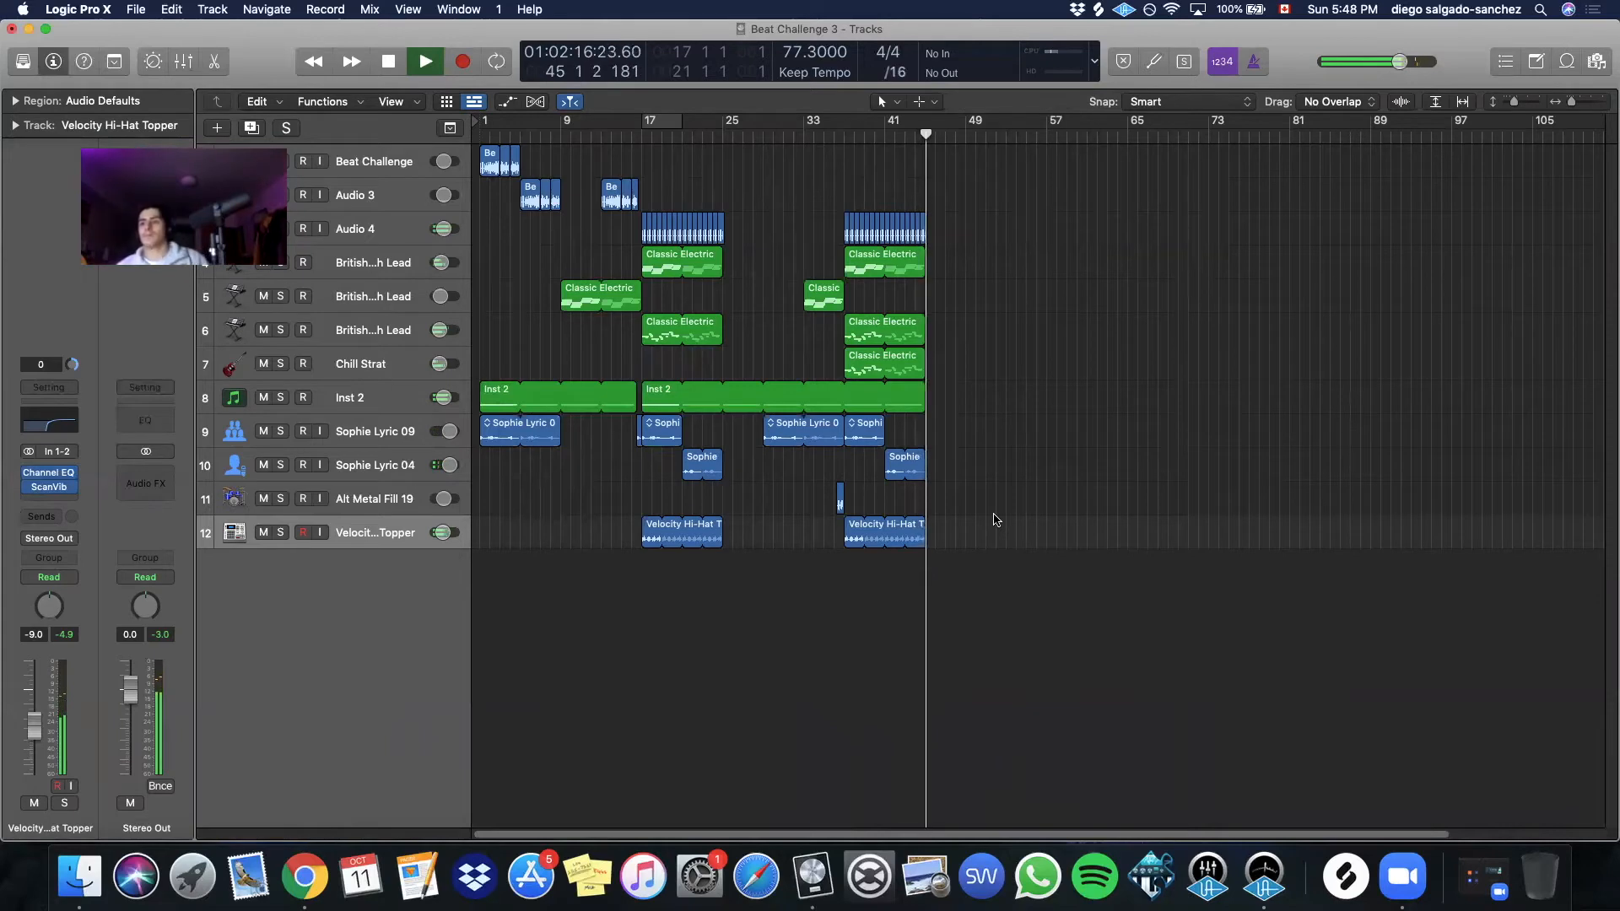
Stop playback at the end of the arrangement and save the project
key(space)
click(138, 9)
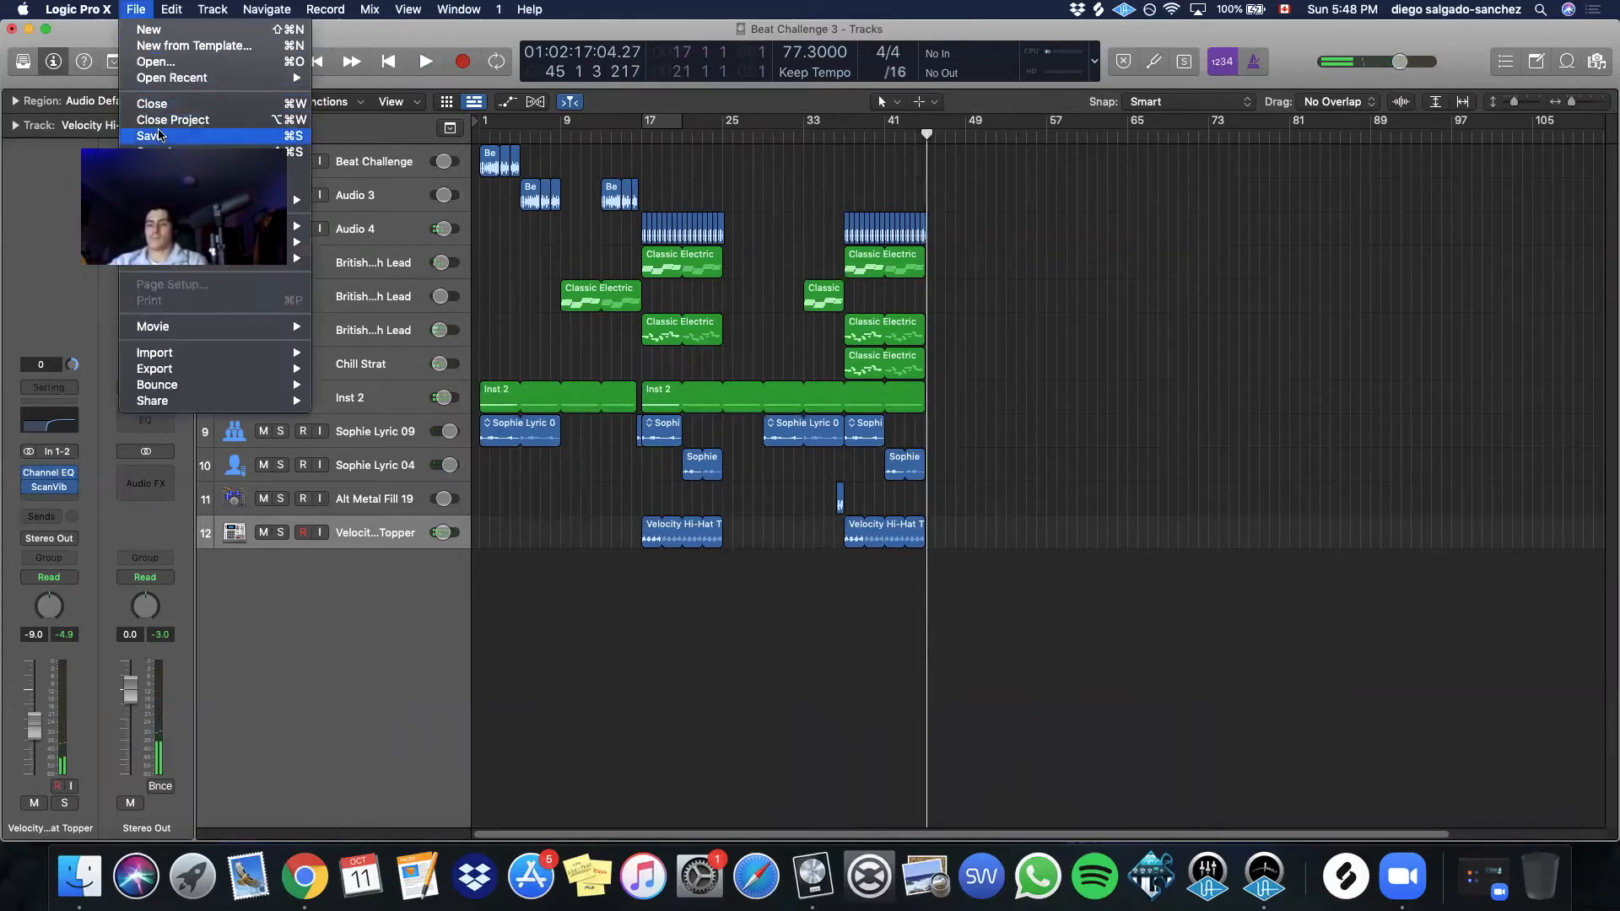
click(159, 134)
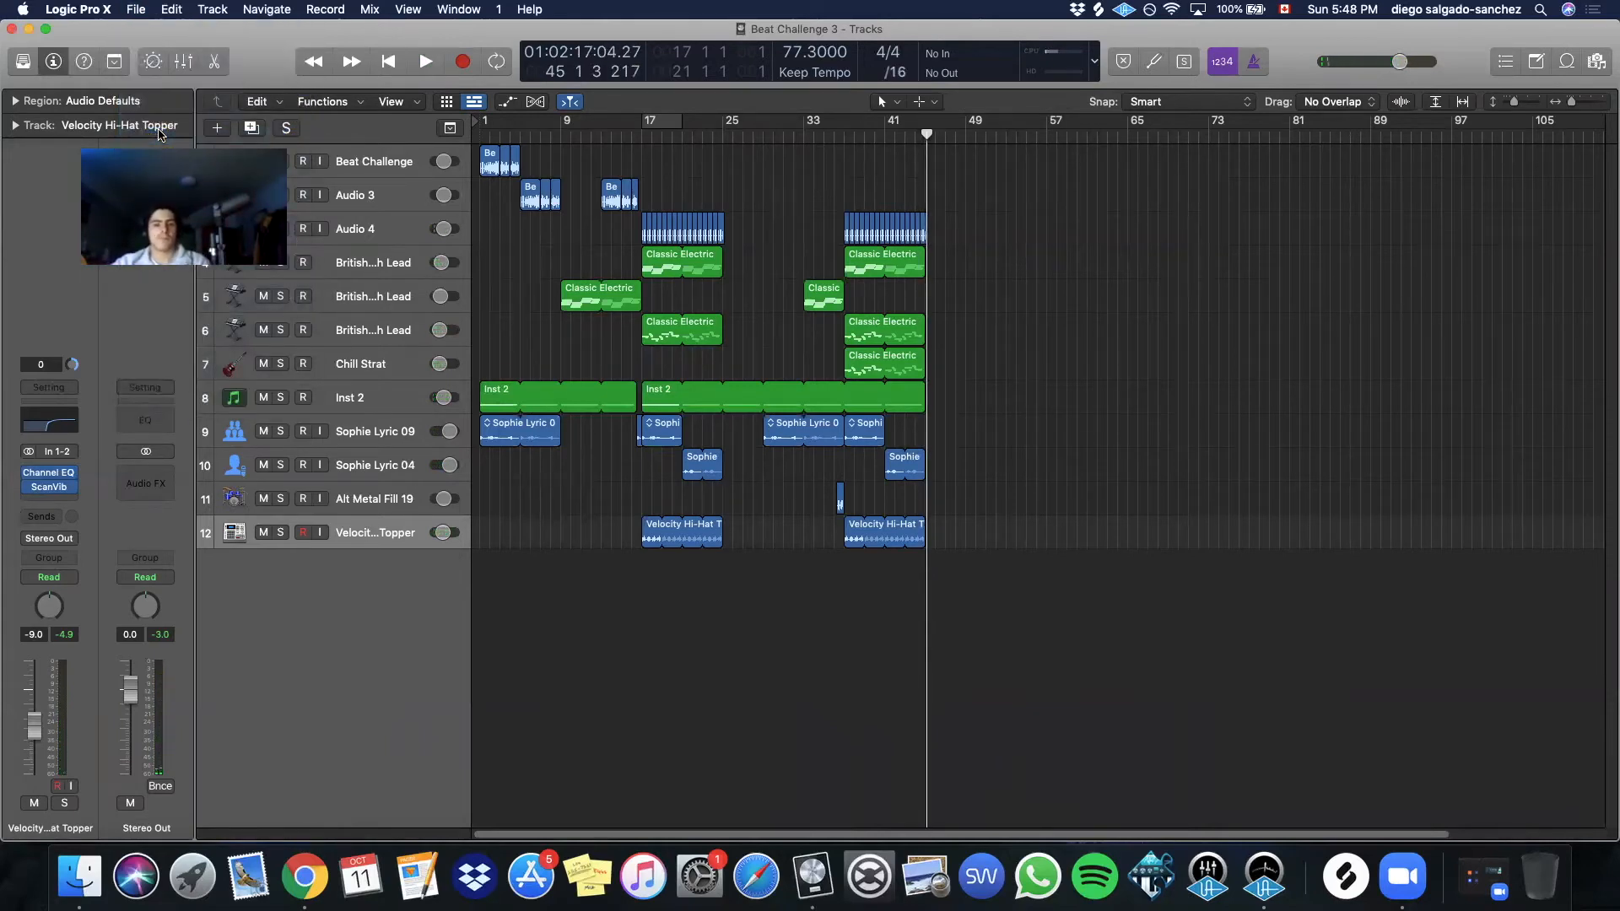